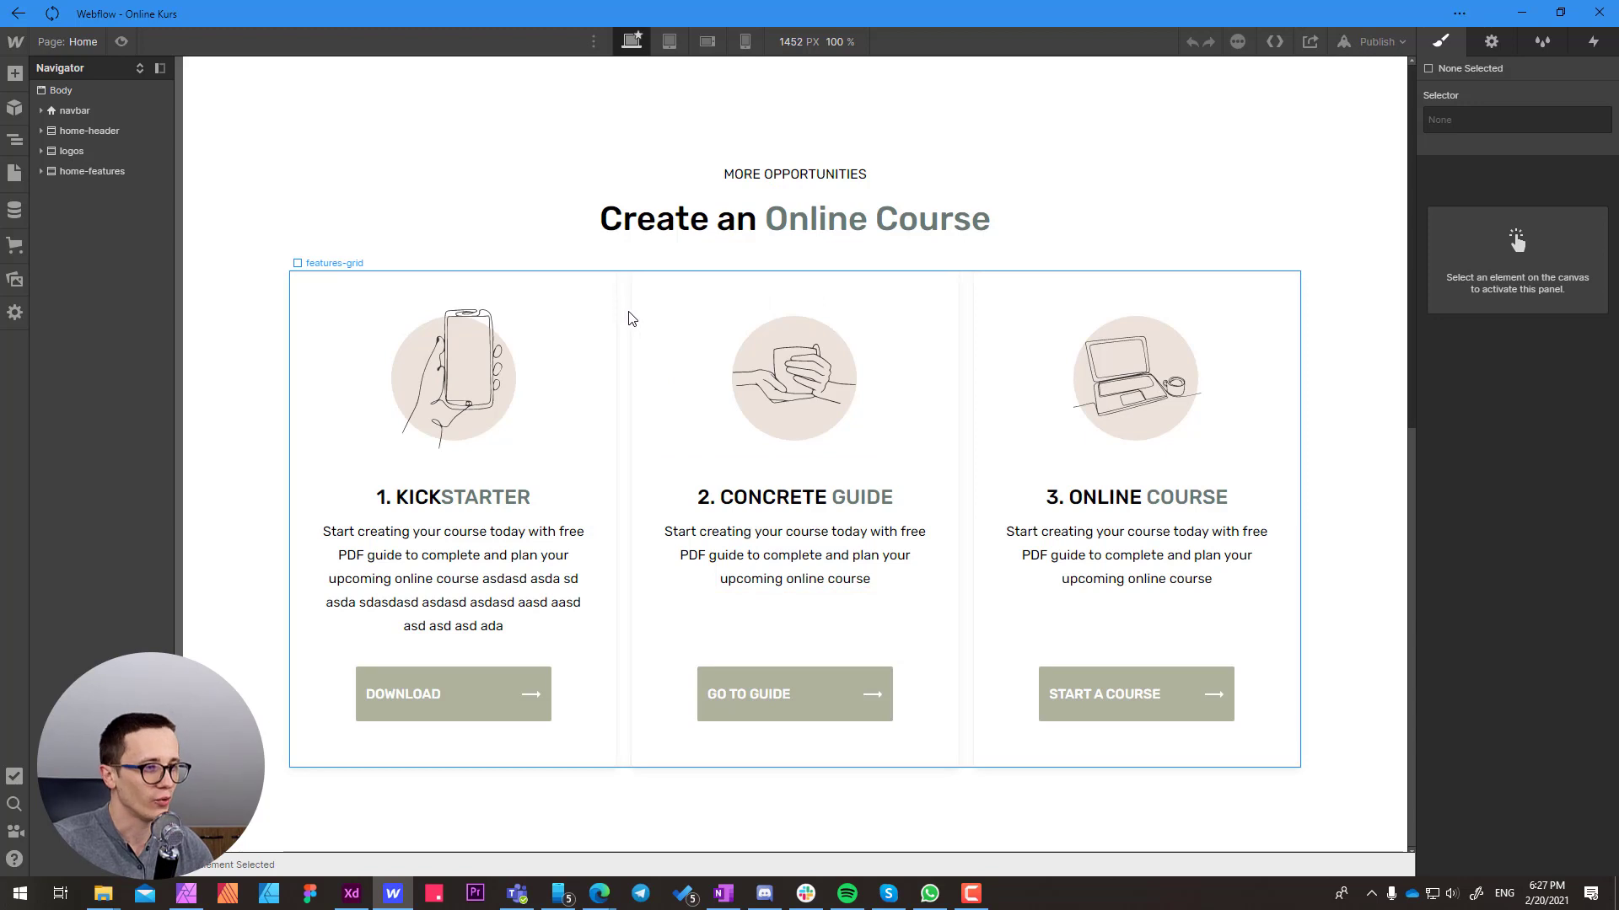
Publish the site to its webflow.io address and open the live page in the browser
left_click(628, 317)
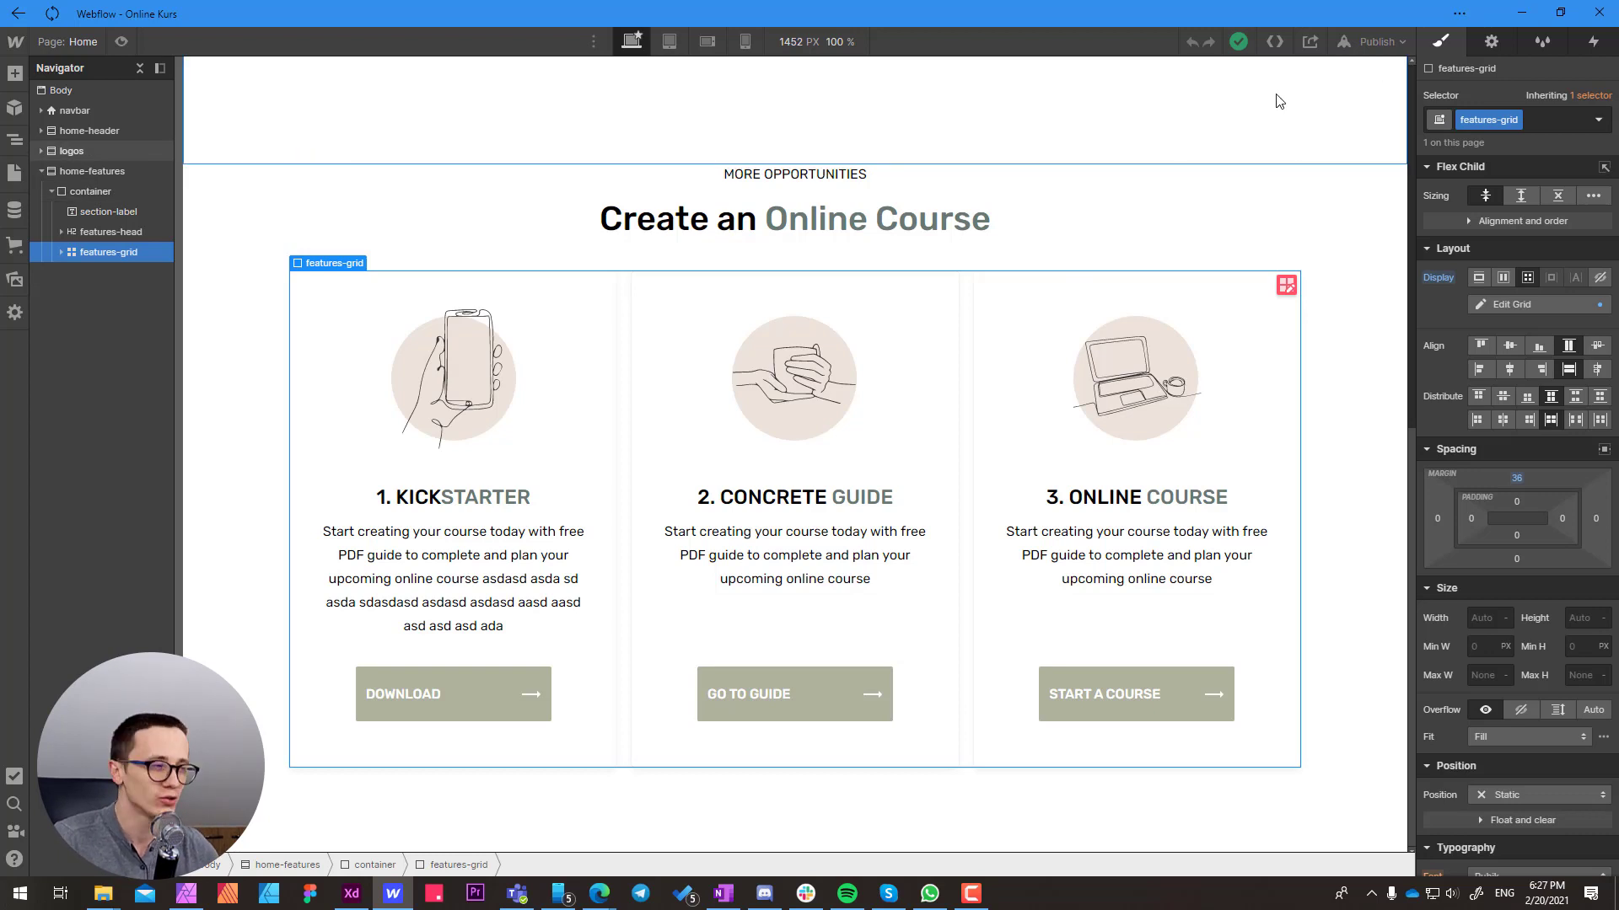
left_click(1382, 42)
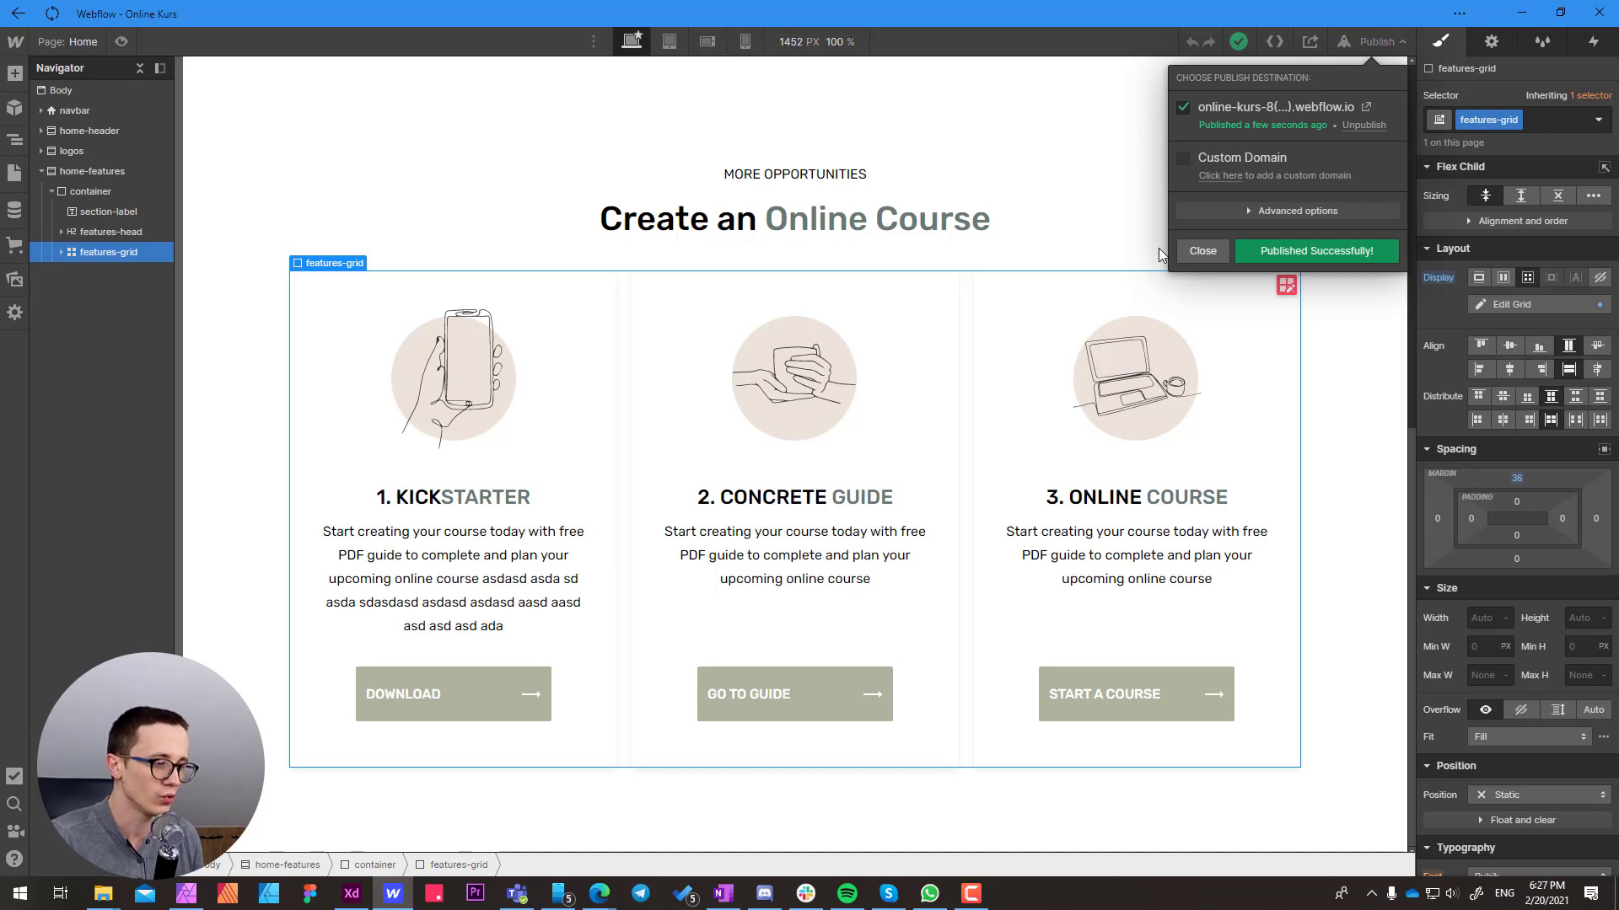
left_click(1365, 107)
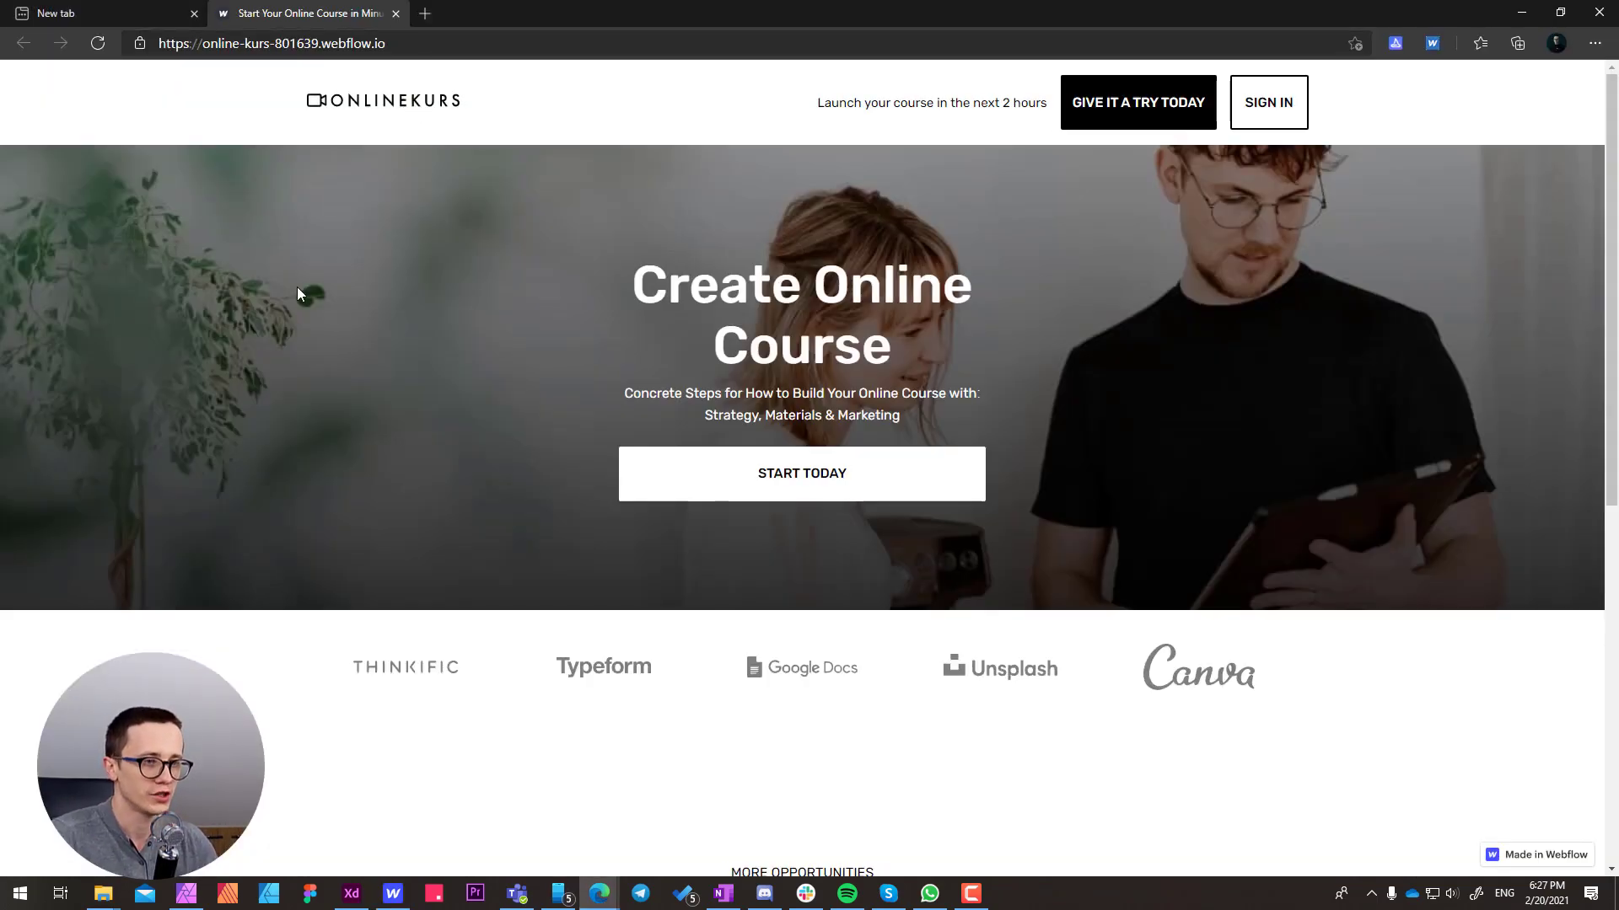
Inspect the live page with the browser's developer tools and throttle the network to Slow 3G
right_click(295, 278)
left_click(362, 605)
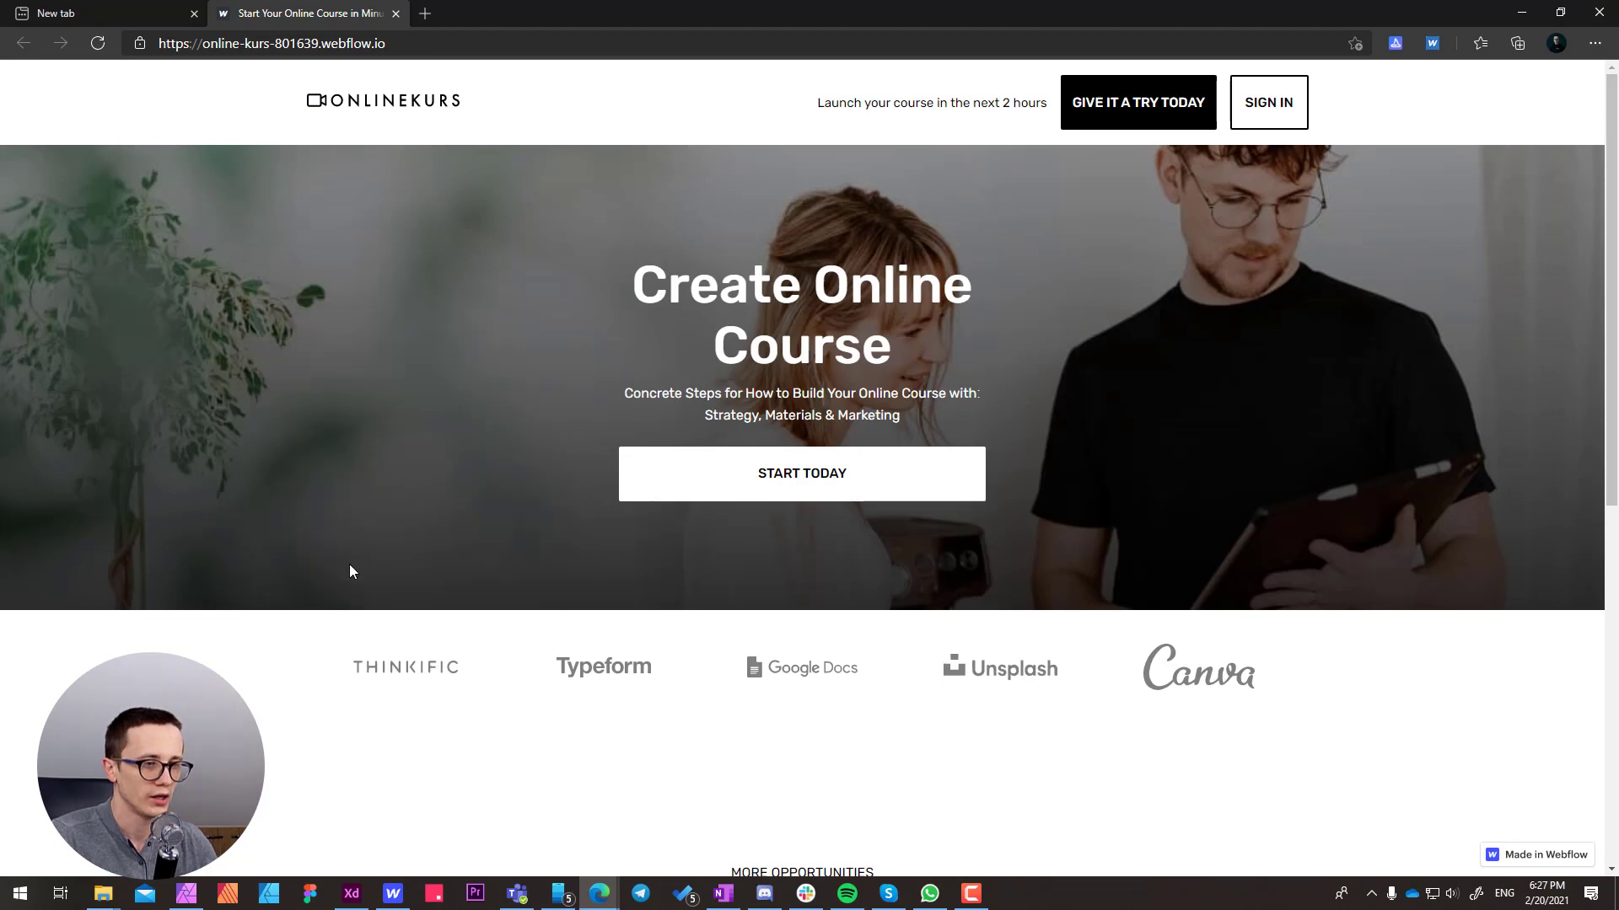
scroll(349, 570, "down", 8)
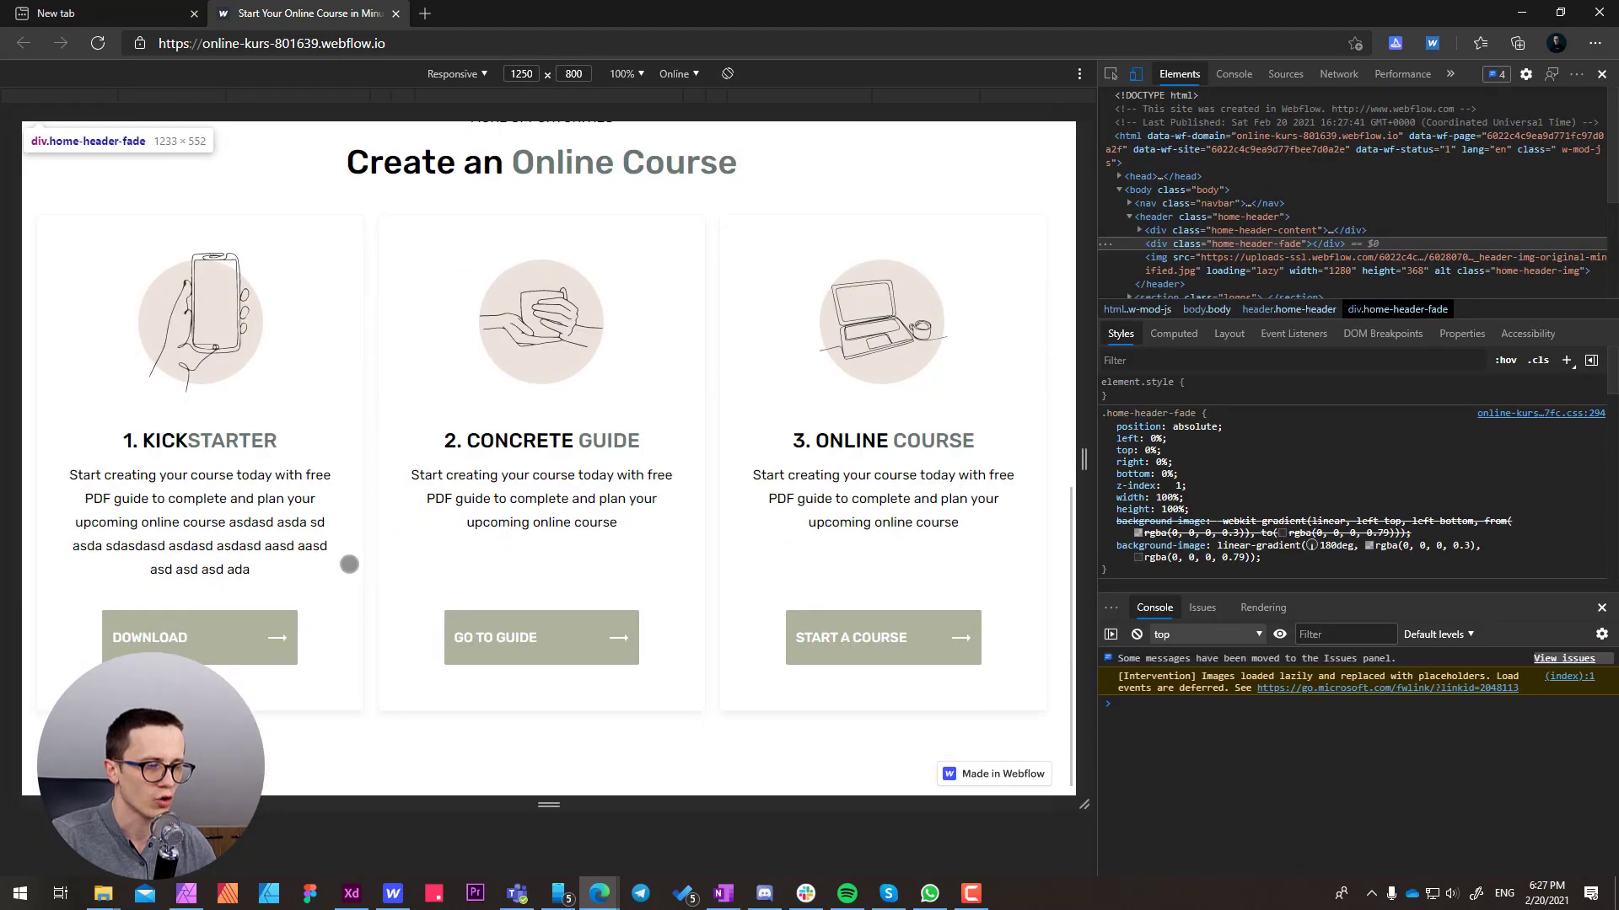
left_click(1340, 79)
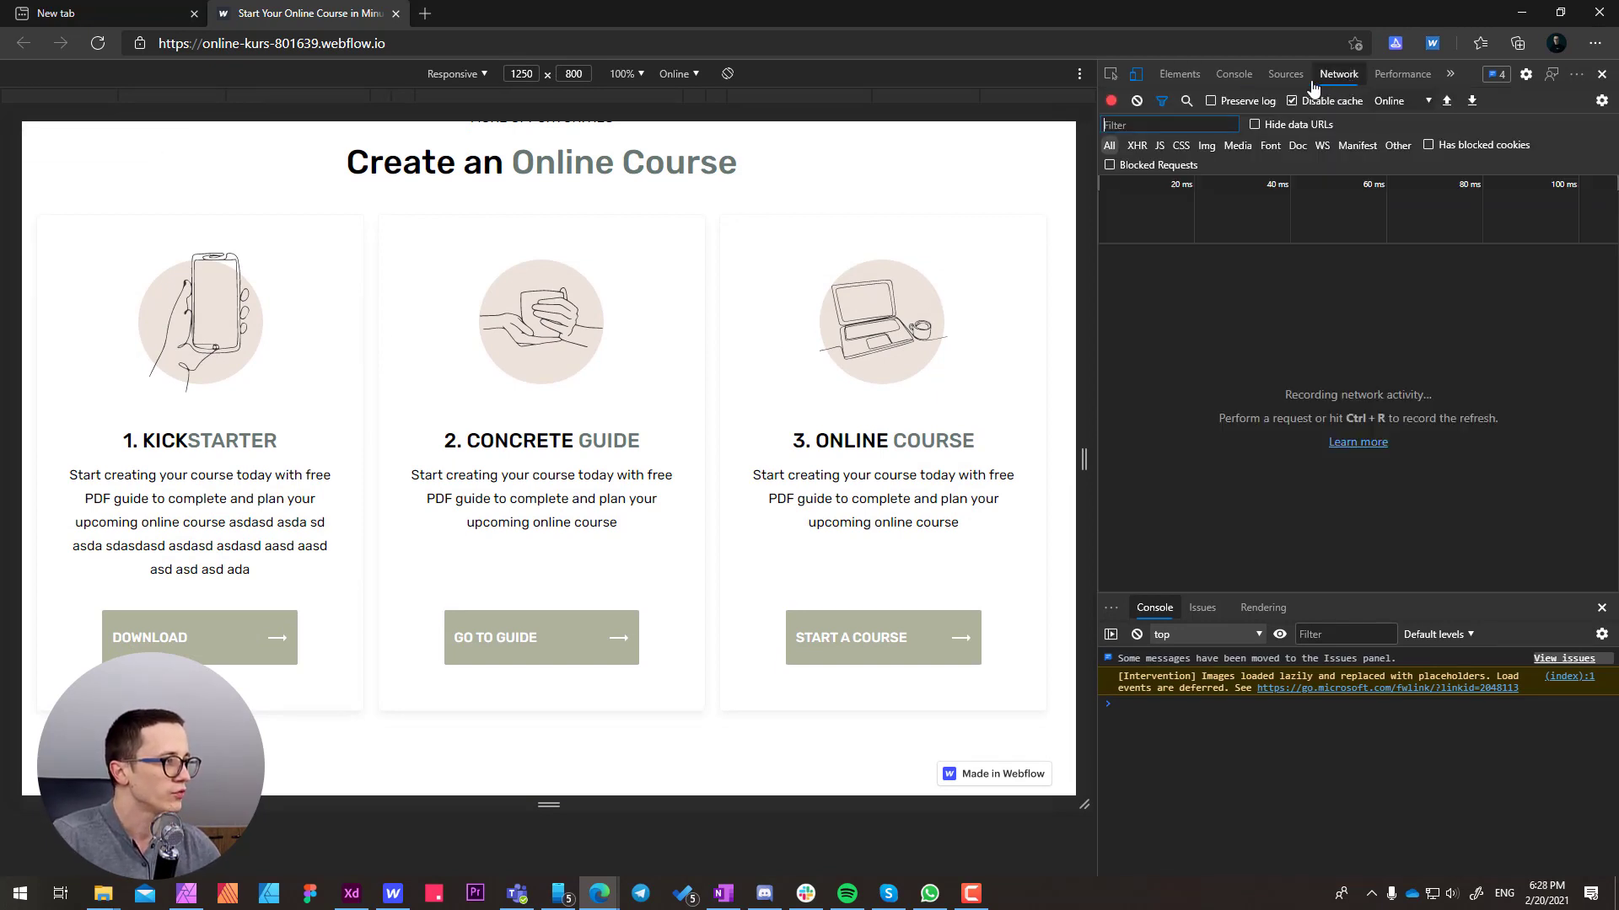
left_click(1384, 105)
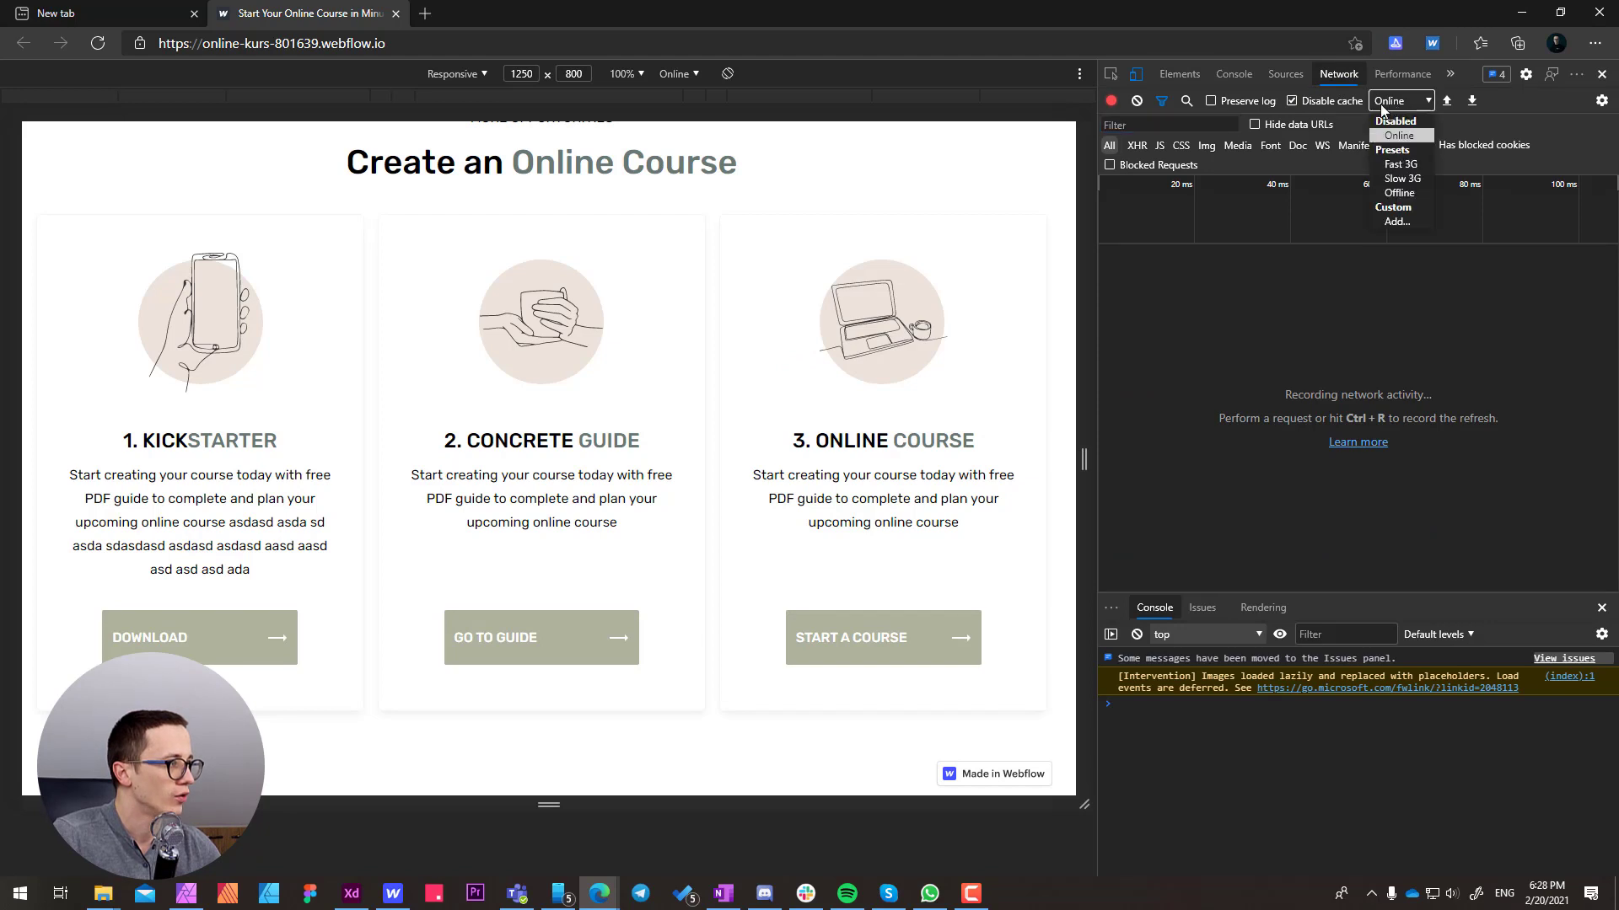
left_click(1404, 179)
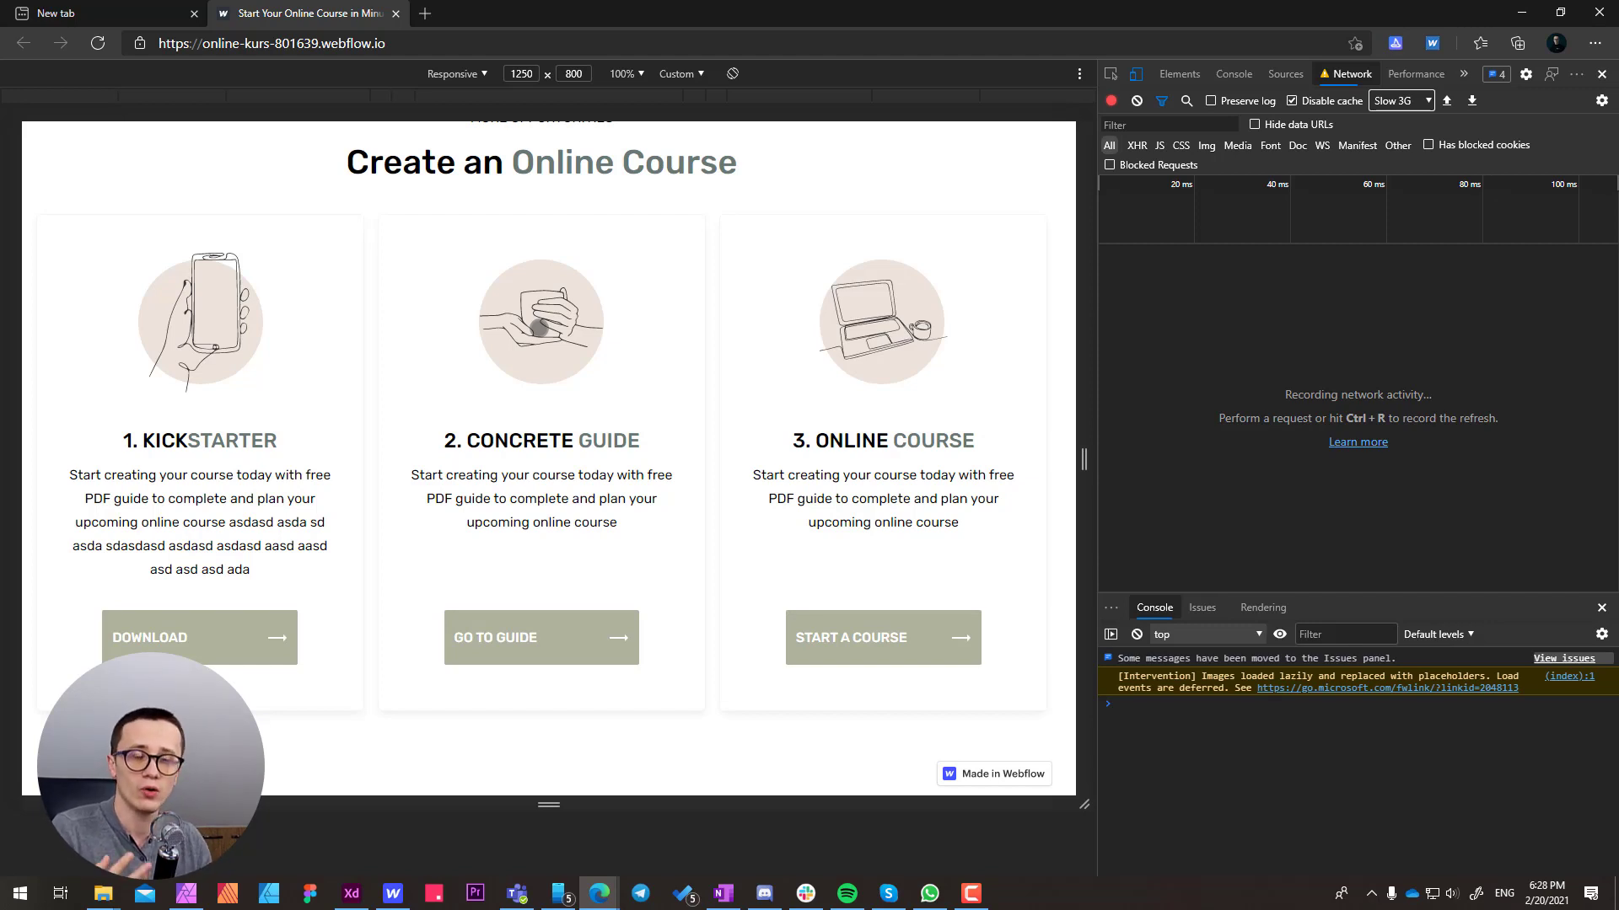
Reload the page under the throttled connection and check how its content loads down to the feature cards
left_click(97, 49)
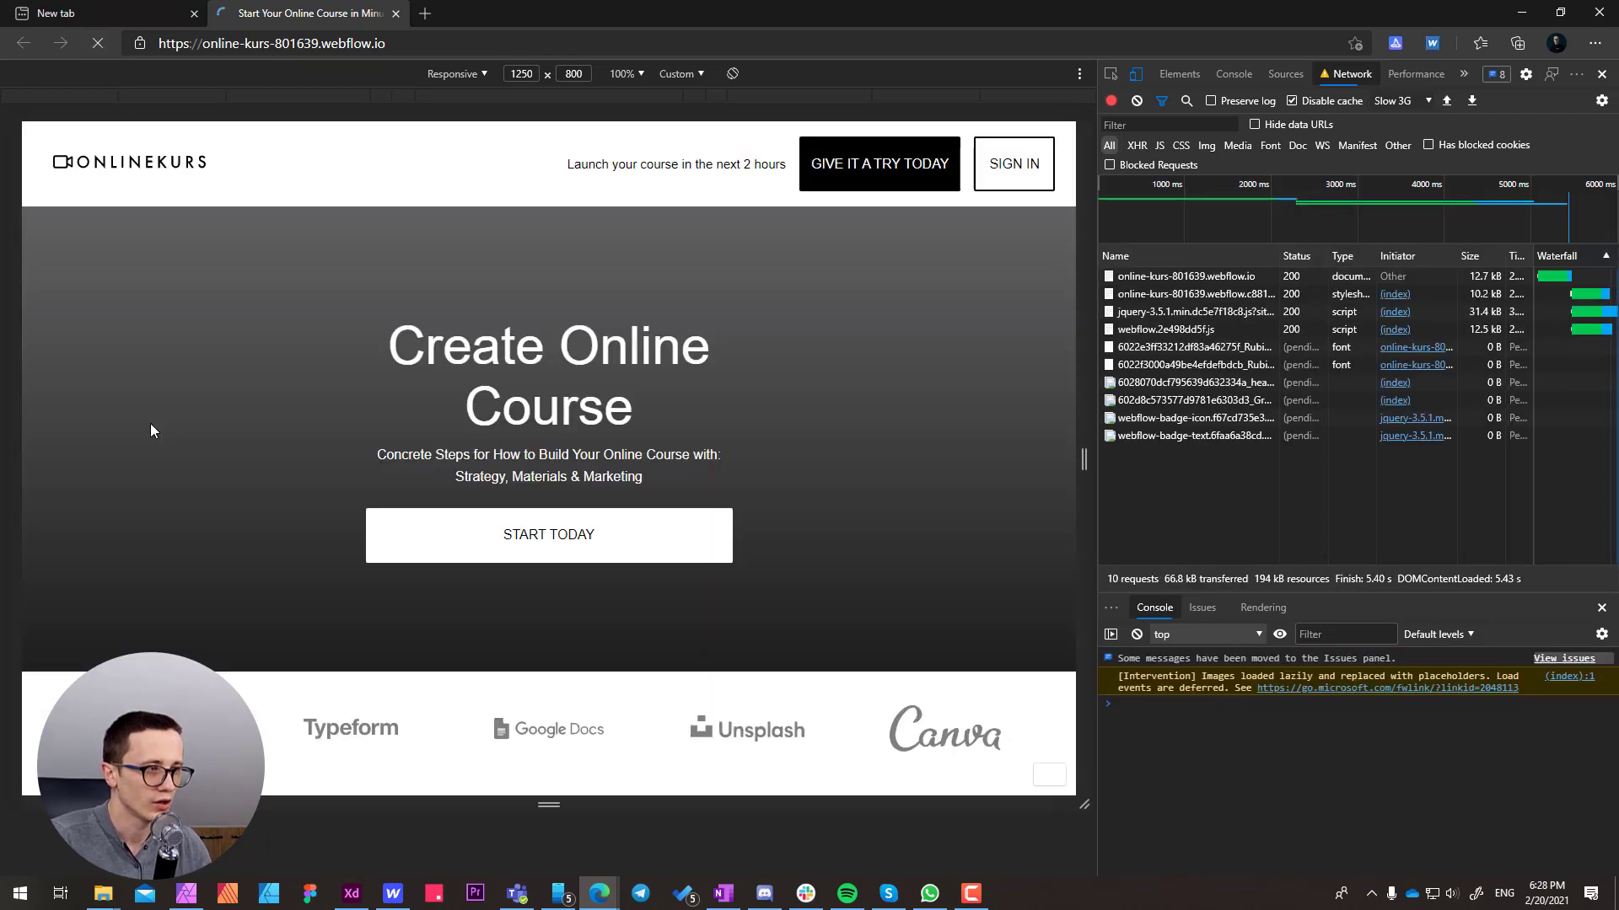
scroll(150, 423, "down", 10)
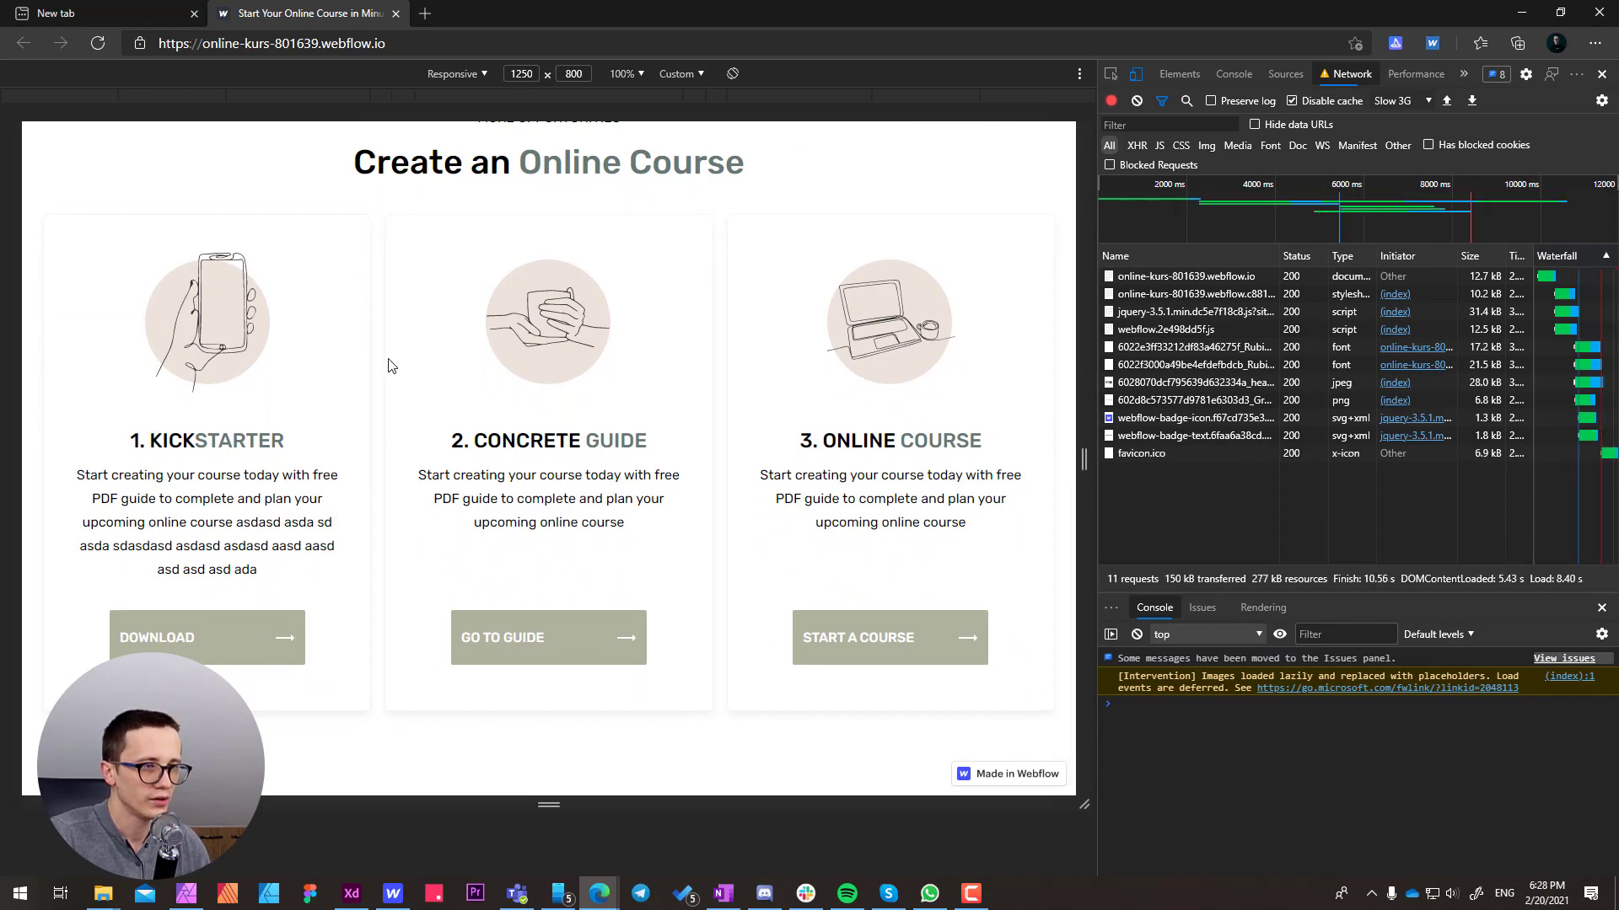
key("F5")
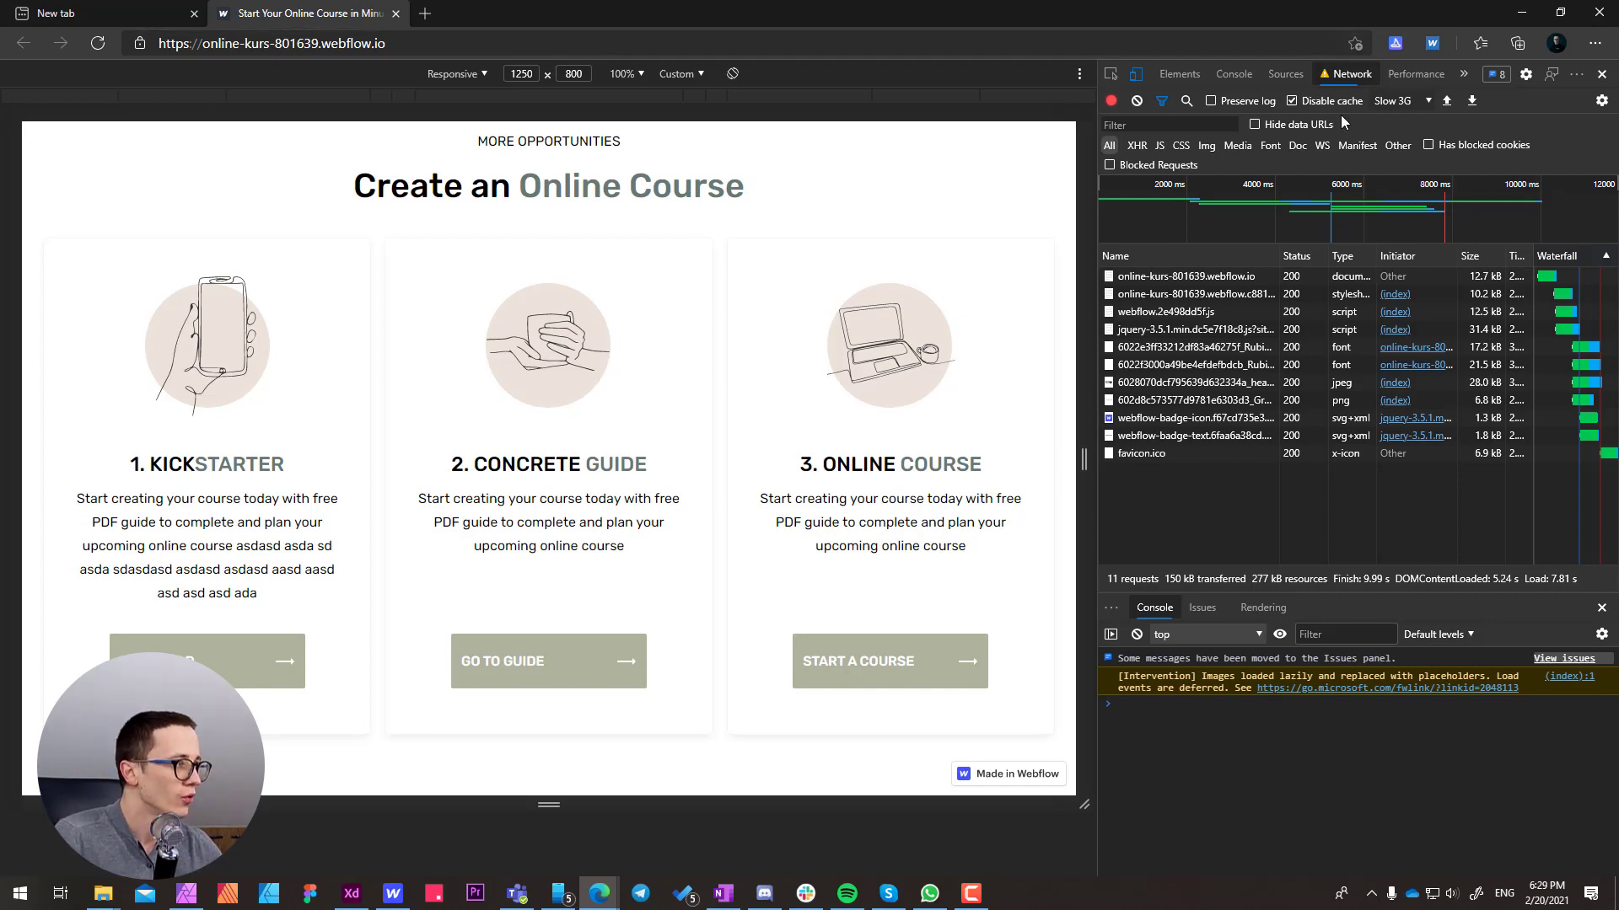
Reset the network speed to Online and generate a desktop Lighthouse report for the page
left_click(1399, 100)
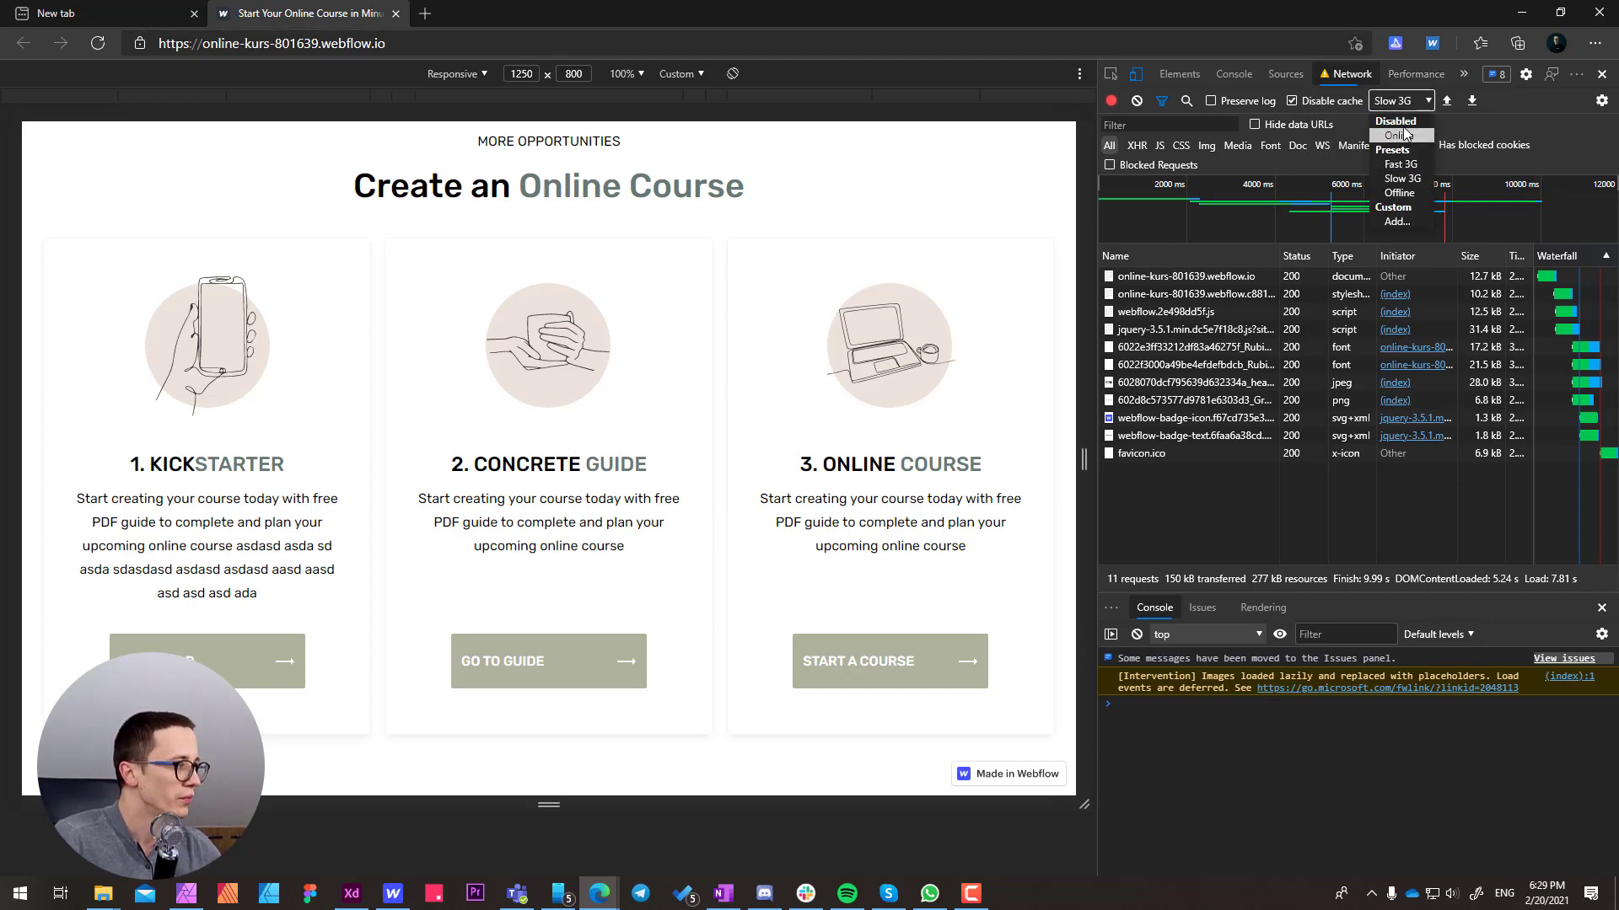
left_click(1390, 133)
left_click(1450, 75)
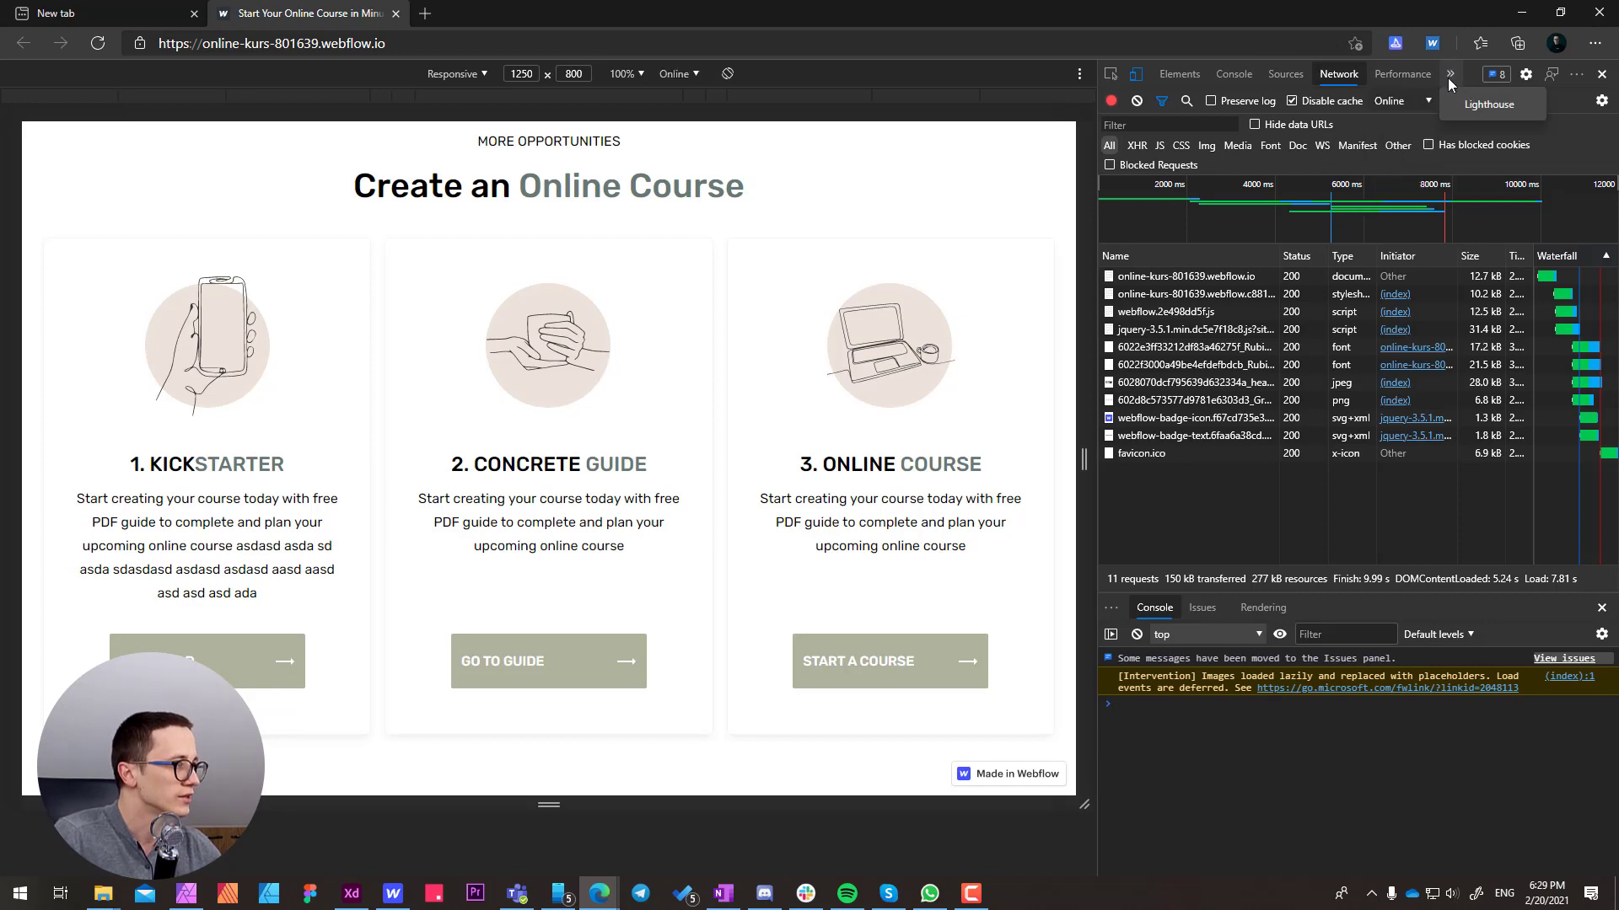
left_click(1488, 104)
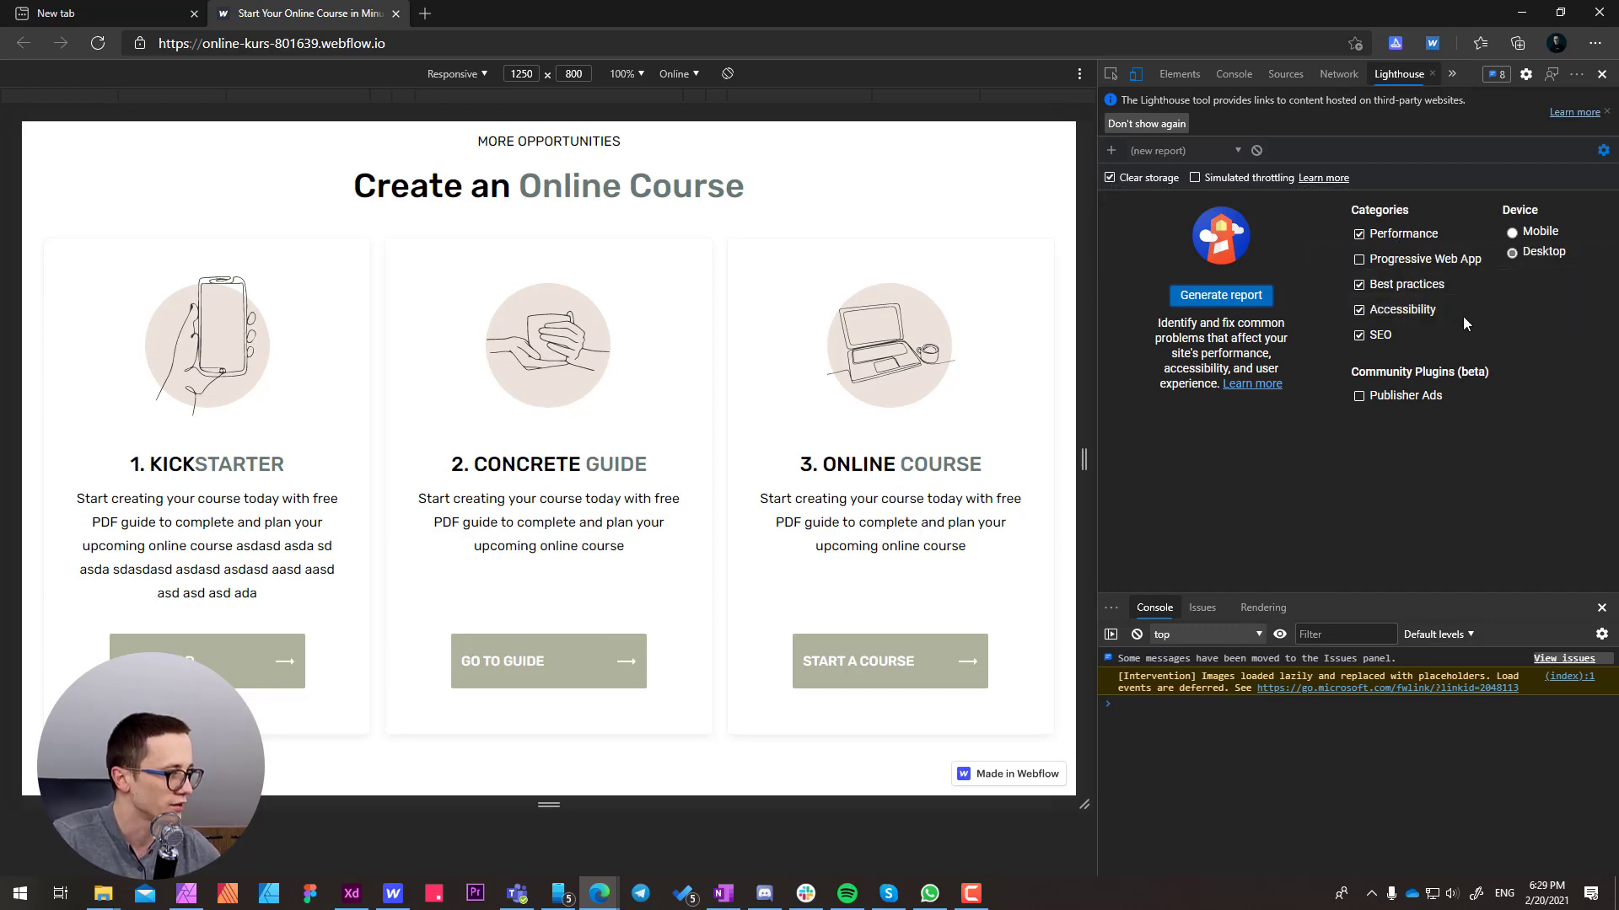
left_click(1223, 297)
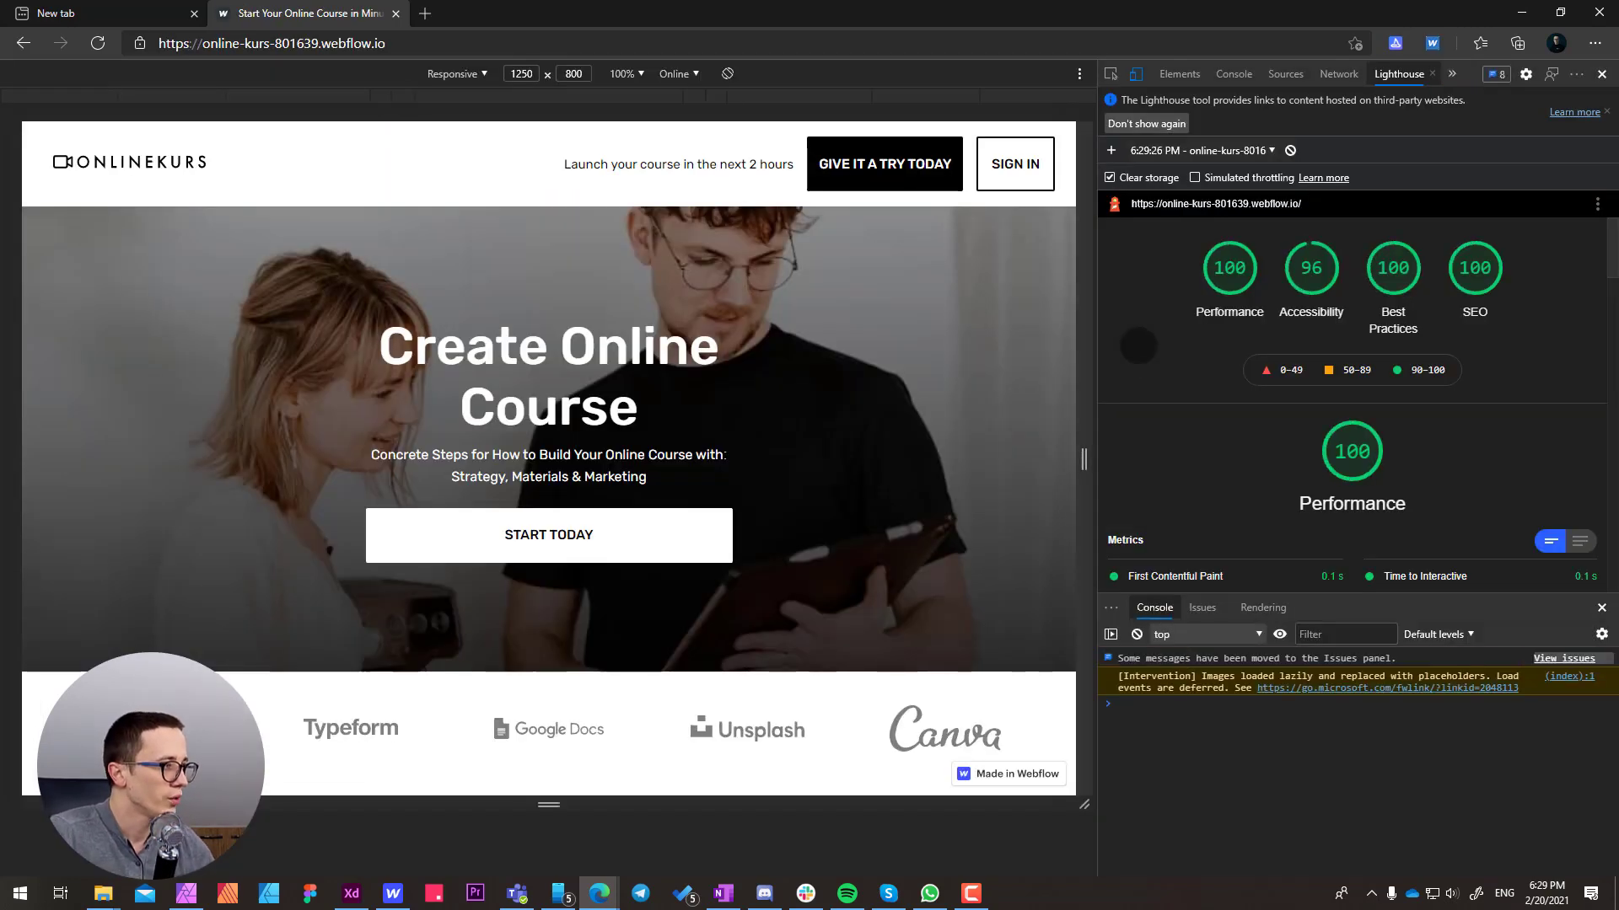
Examine the report's Accessibility section, the failing elements of its color contrast audit, and the matching buttons on the page
left_click(1309, 278)
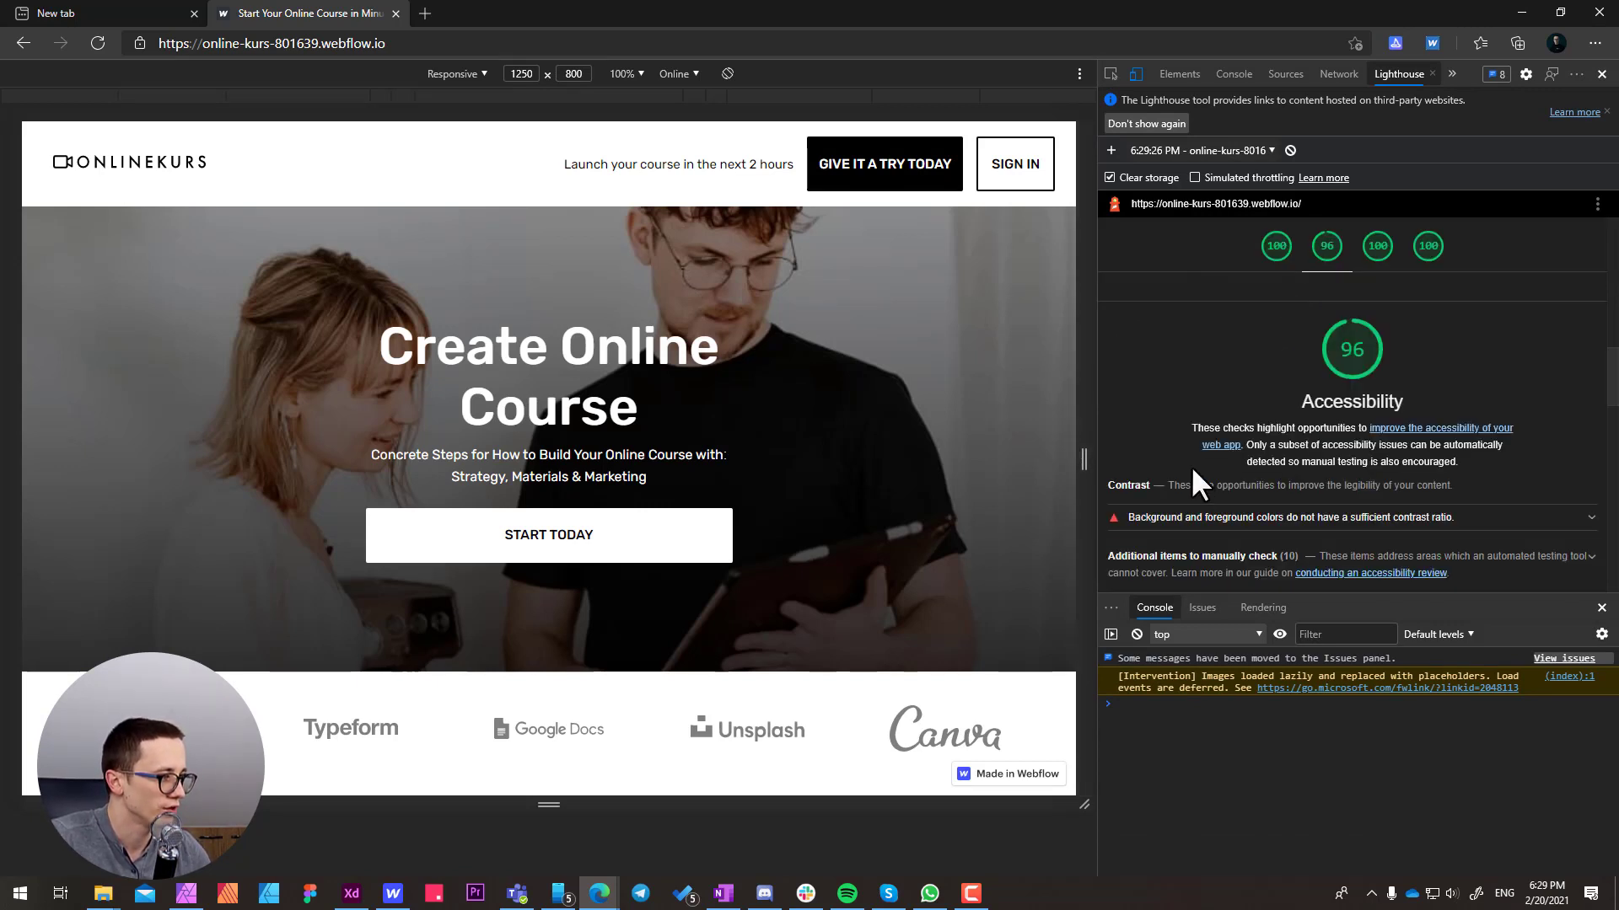
scroll(1191, 467, "down", 2)
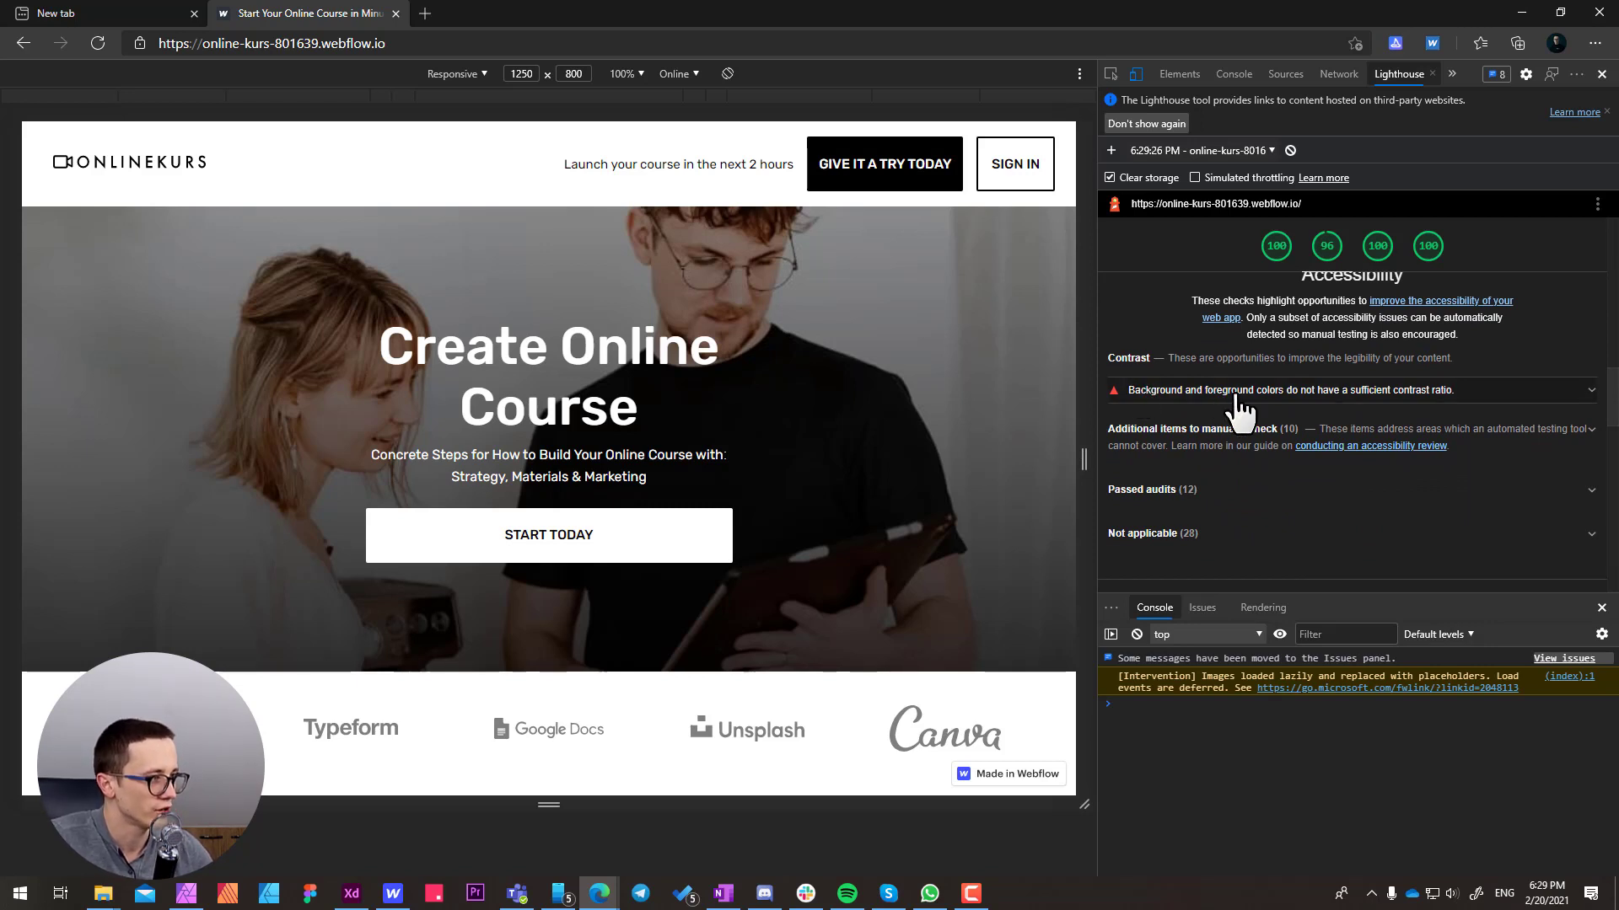
left_click(1349, 395)
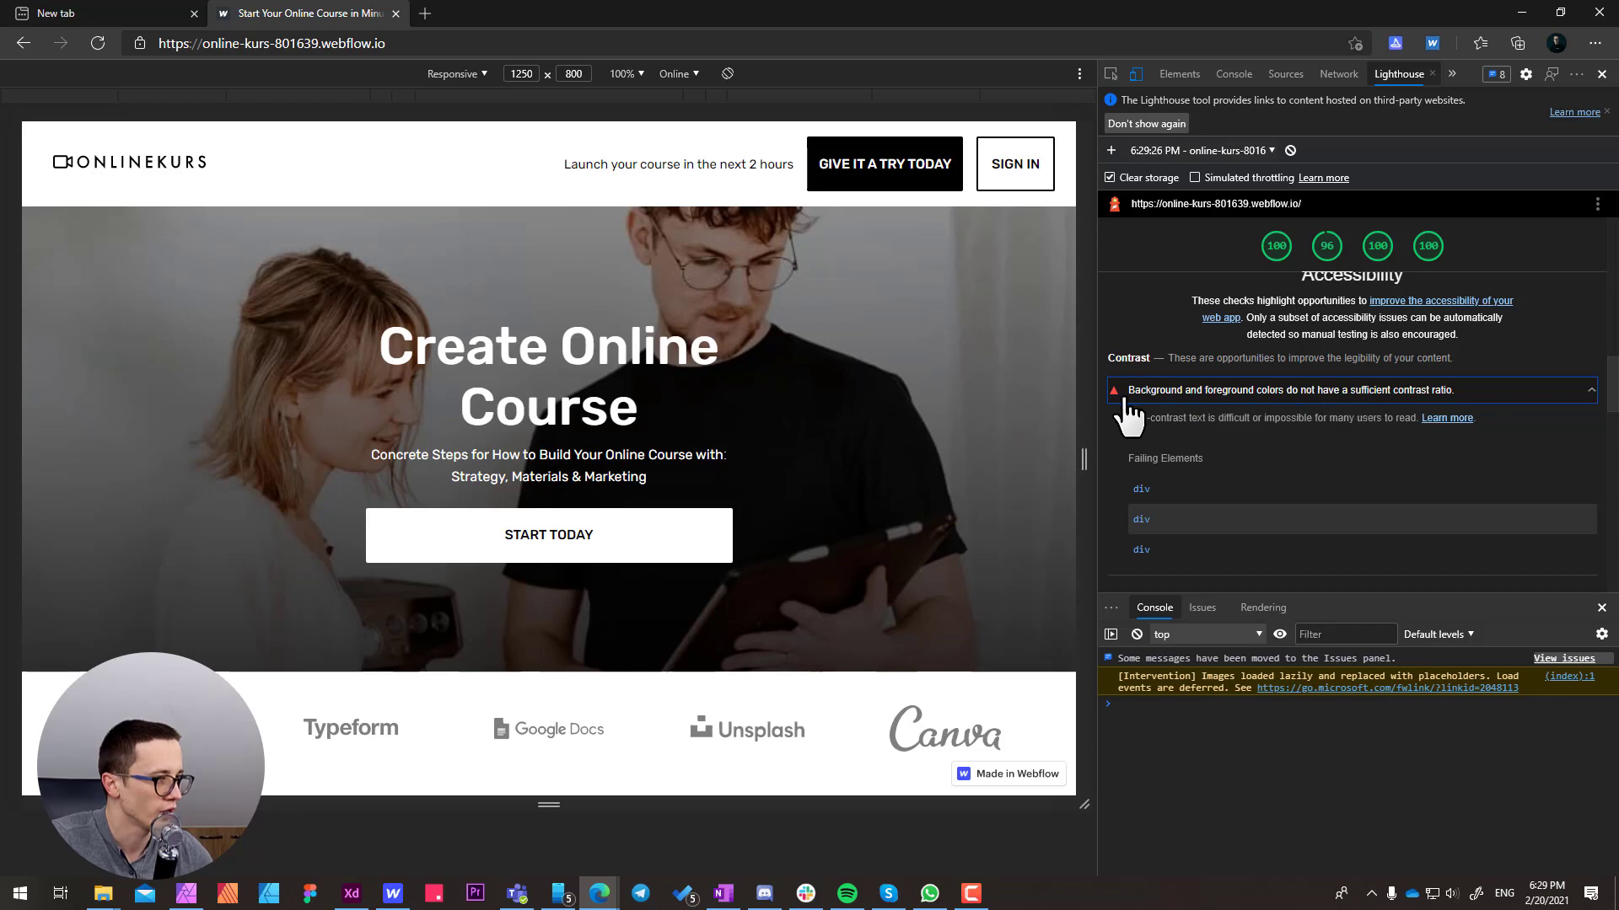
scroll(1124, 398, "down", 1)
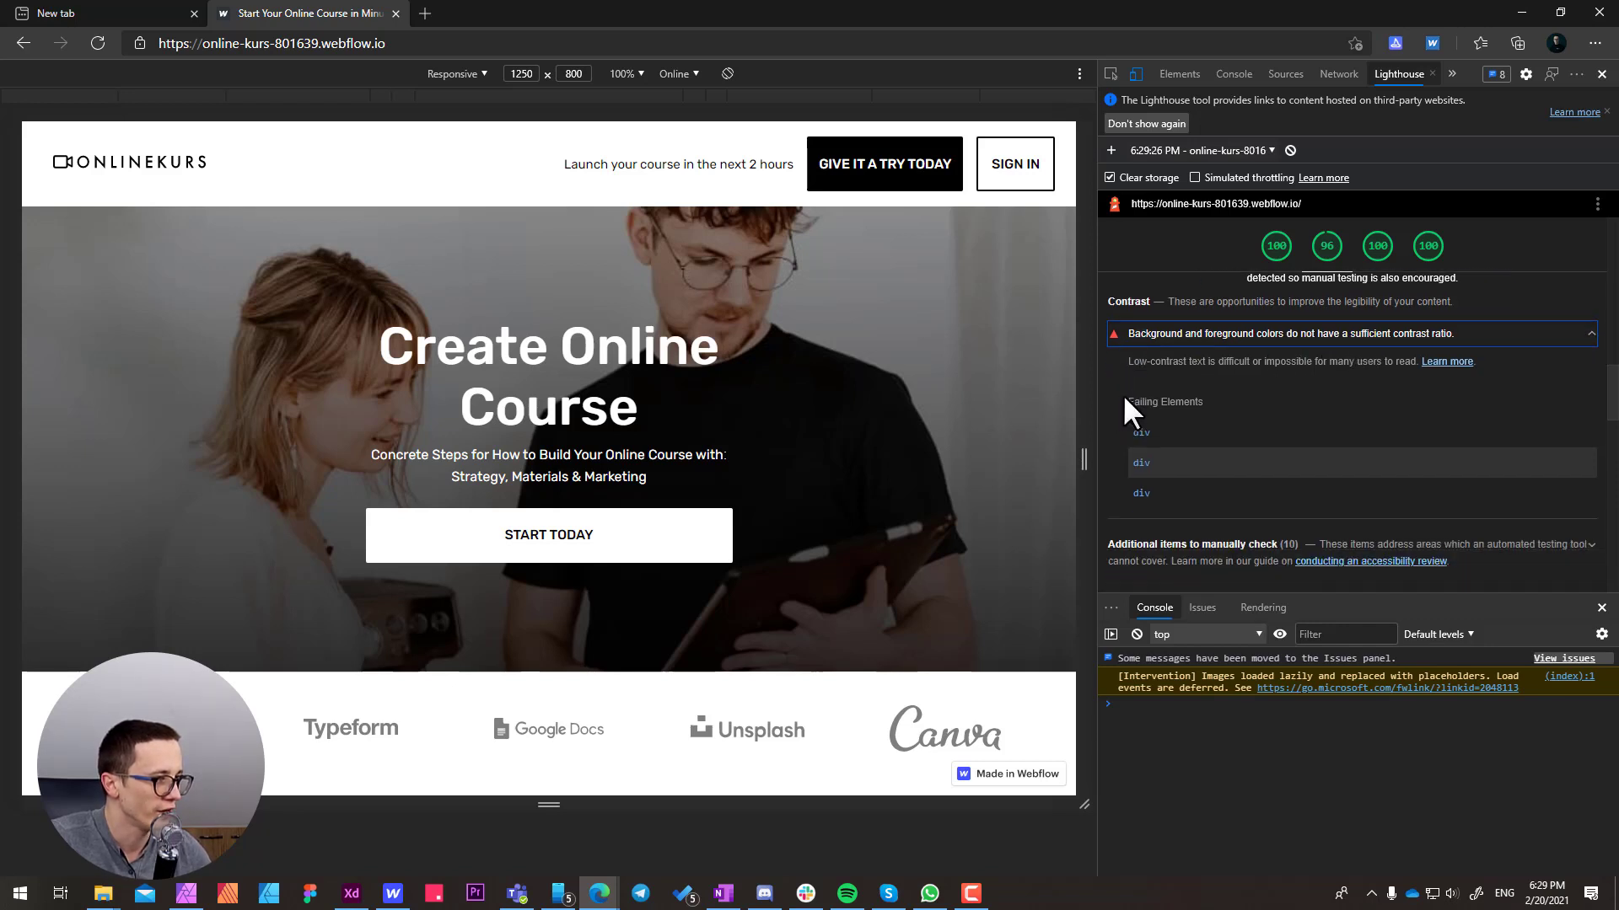
scroll(645, 537, "down", 5)
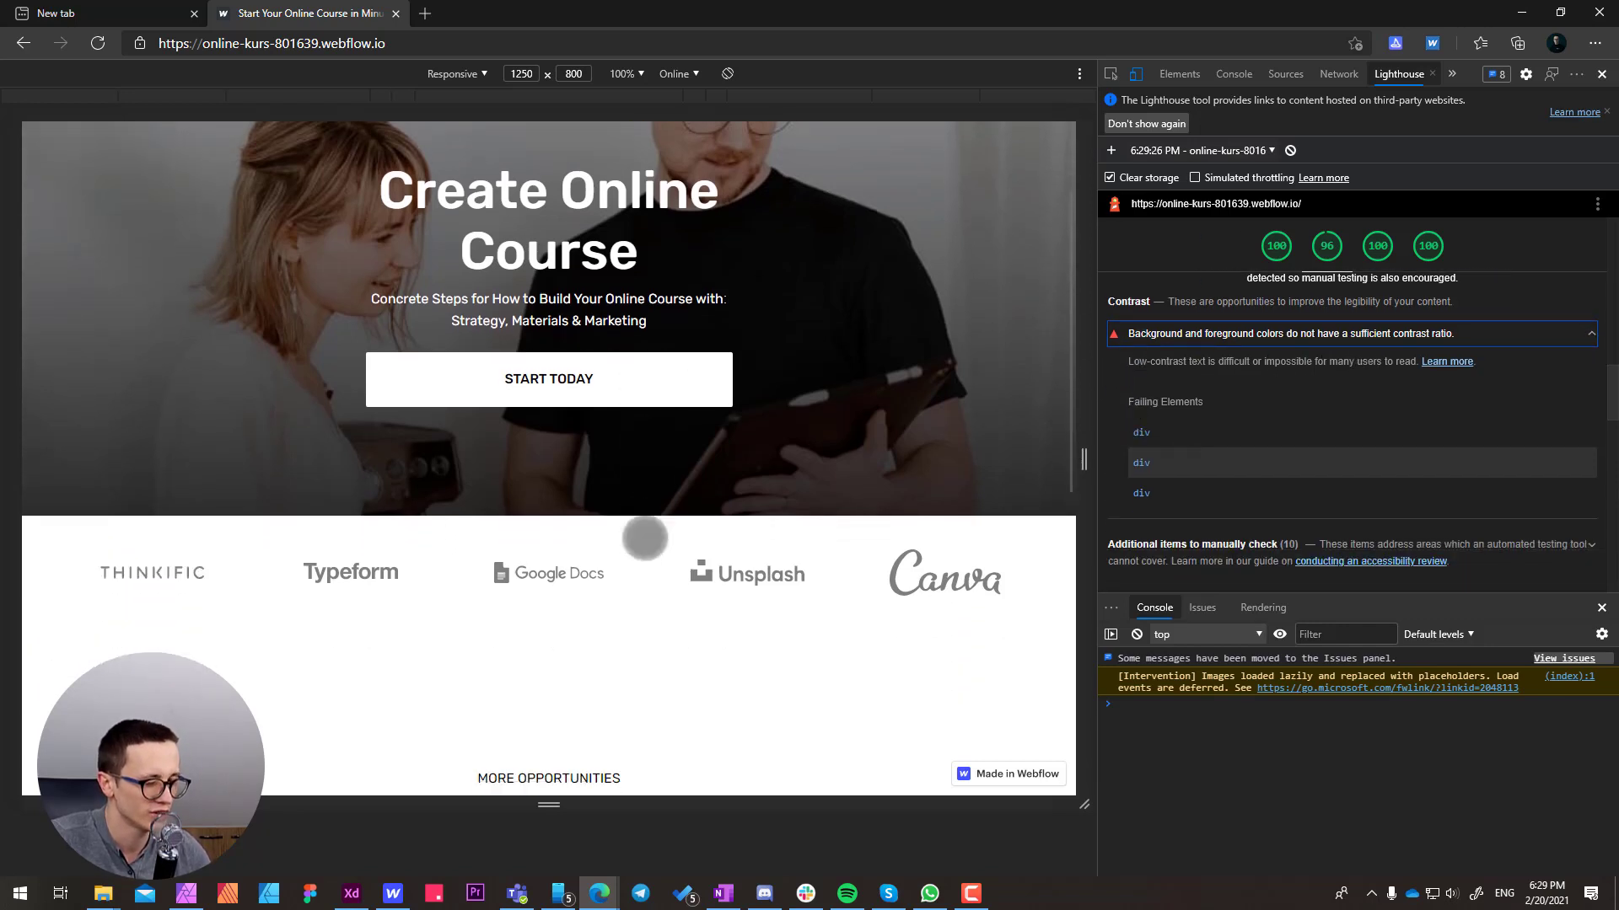
scroll(645, 537, "down", 4)
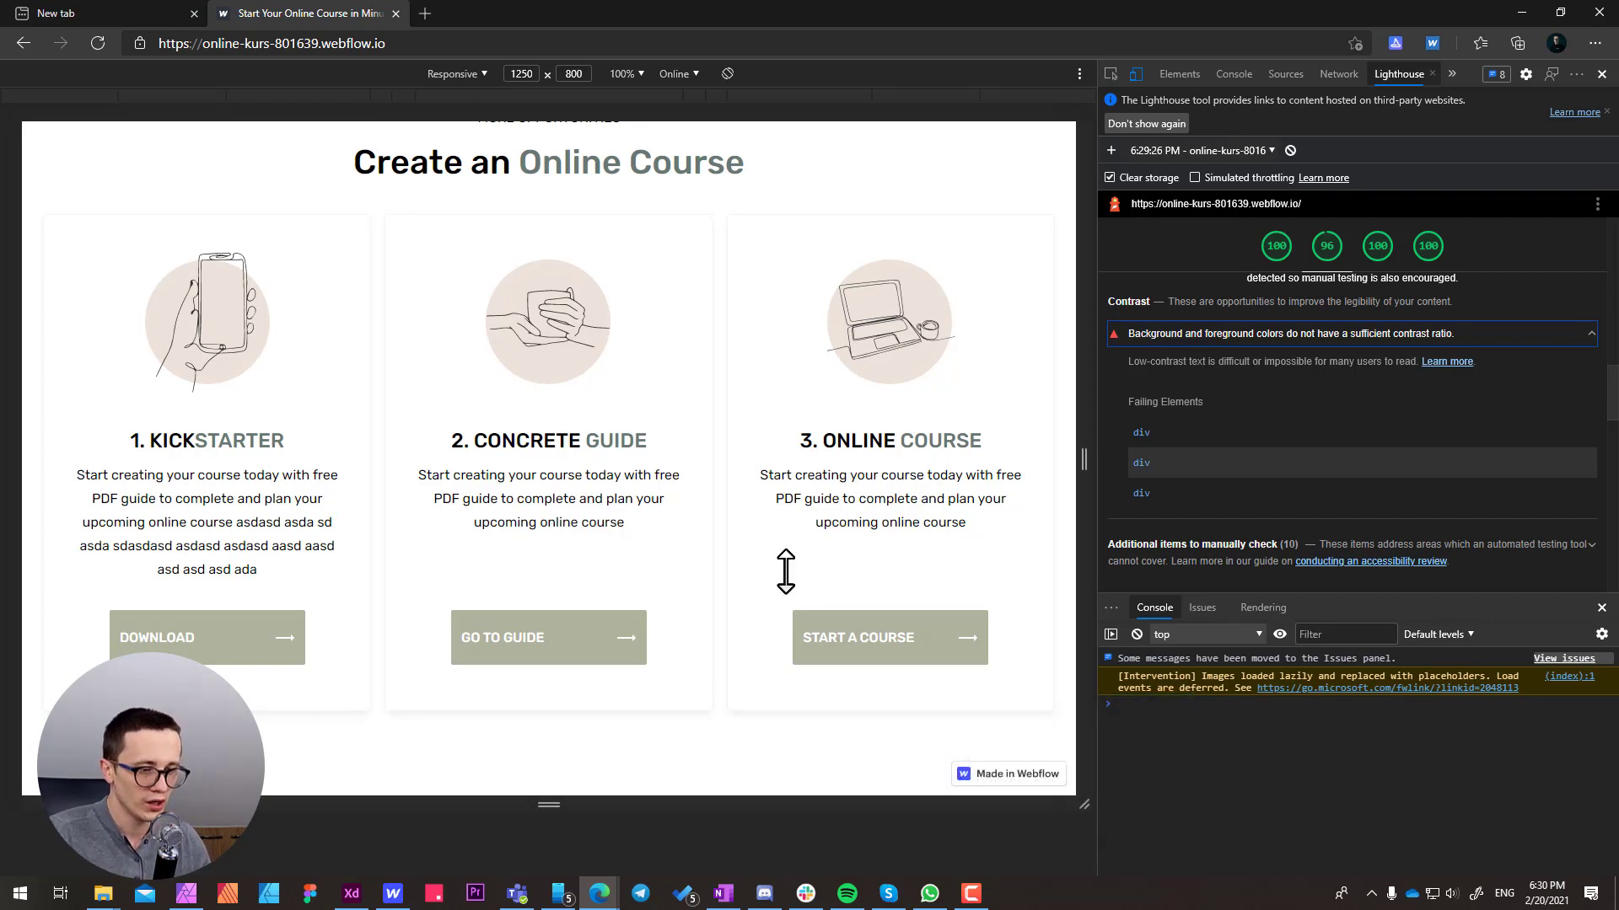
left_click(786, 571)
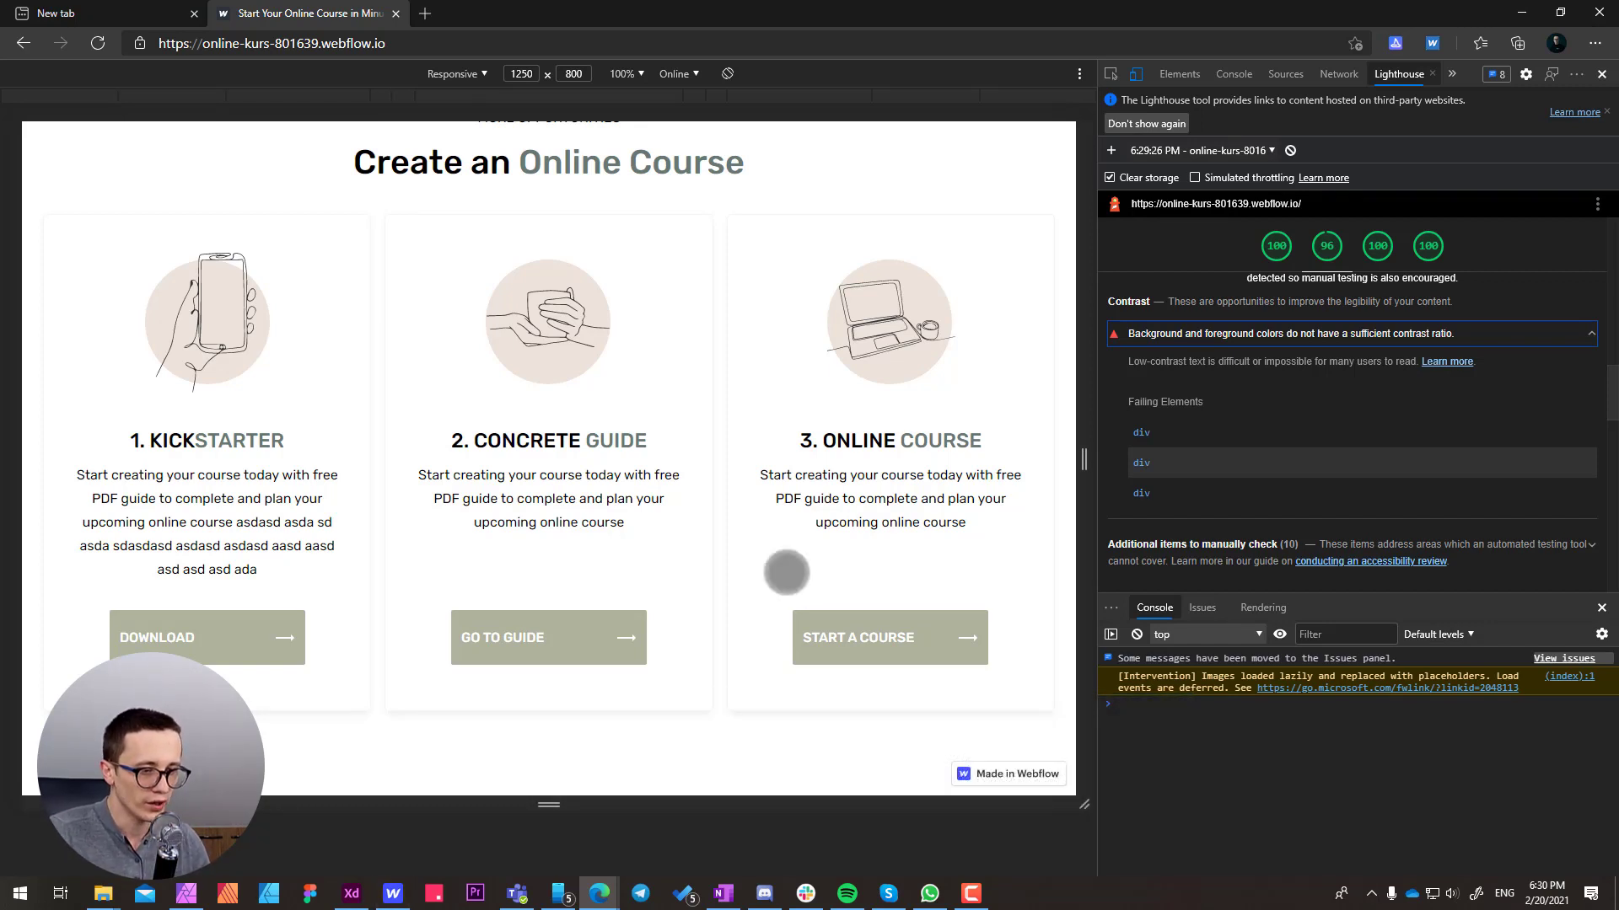
Switch to Webflow and open the Design System page
left_click(393, 896)
left_click(79, 42)
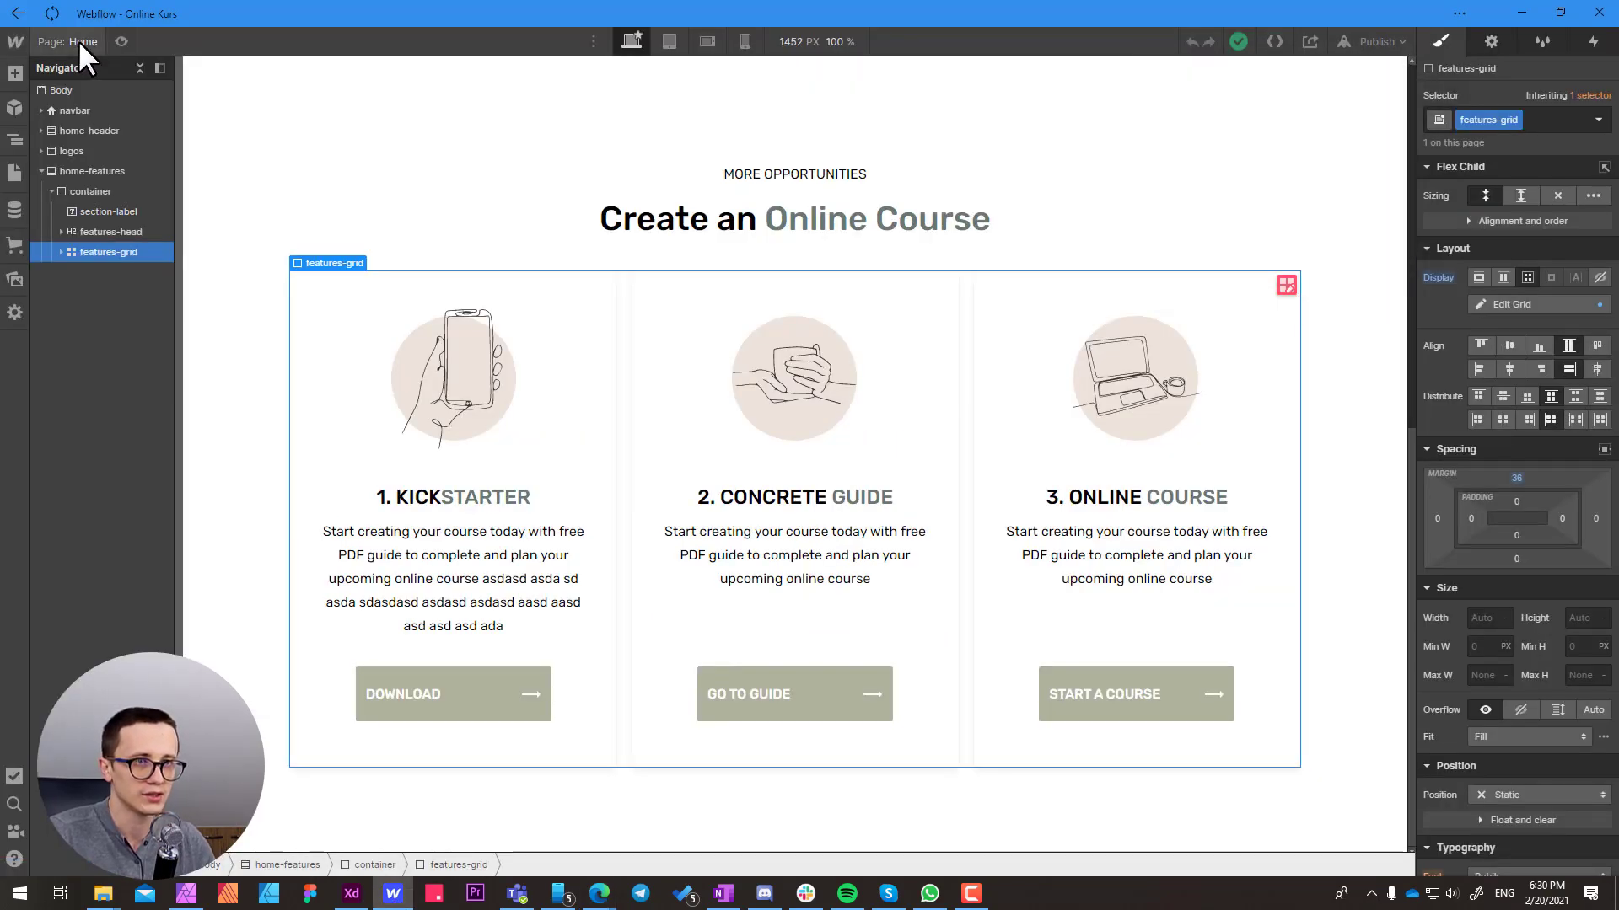
left_click(78, 40)
left_click(96, 192)
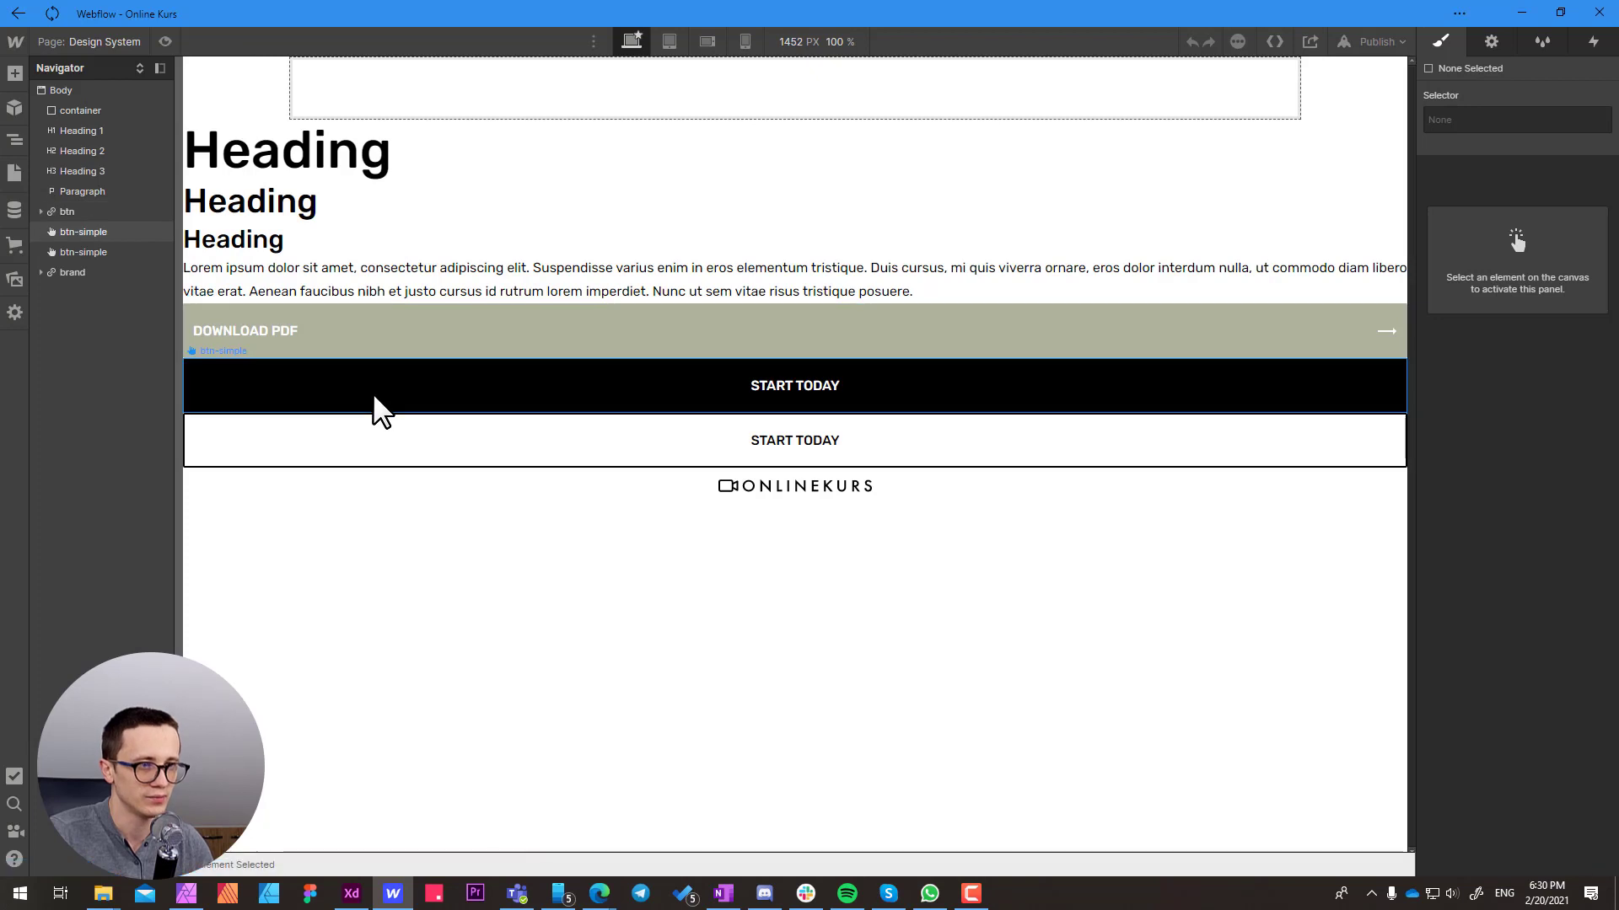
Select the Download PDF button and highlight its background color value for copying
left_click(427, 334)
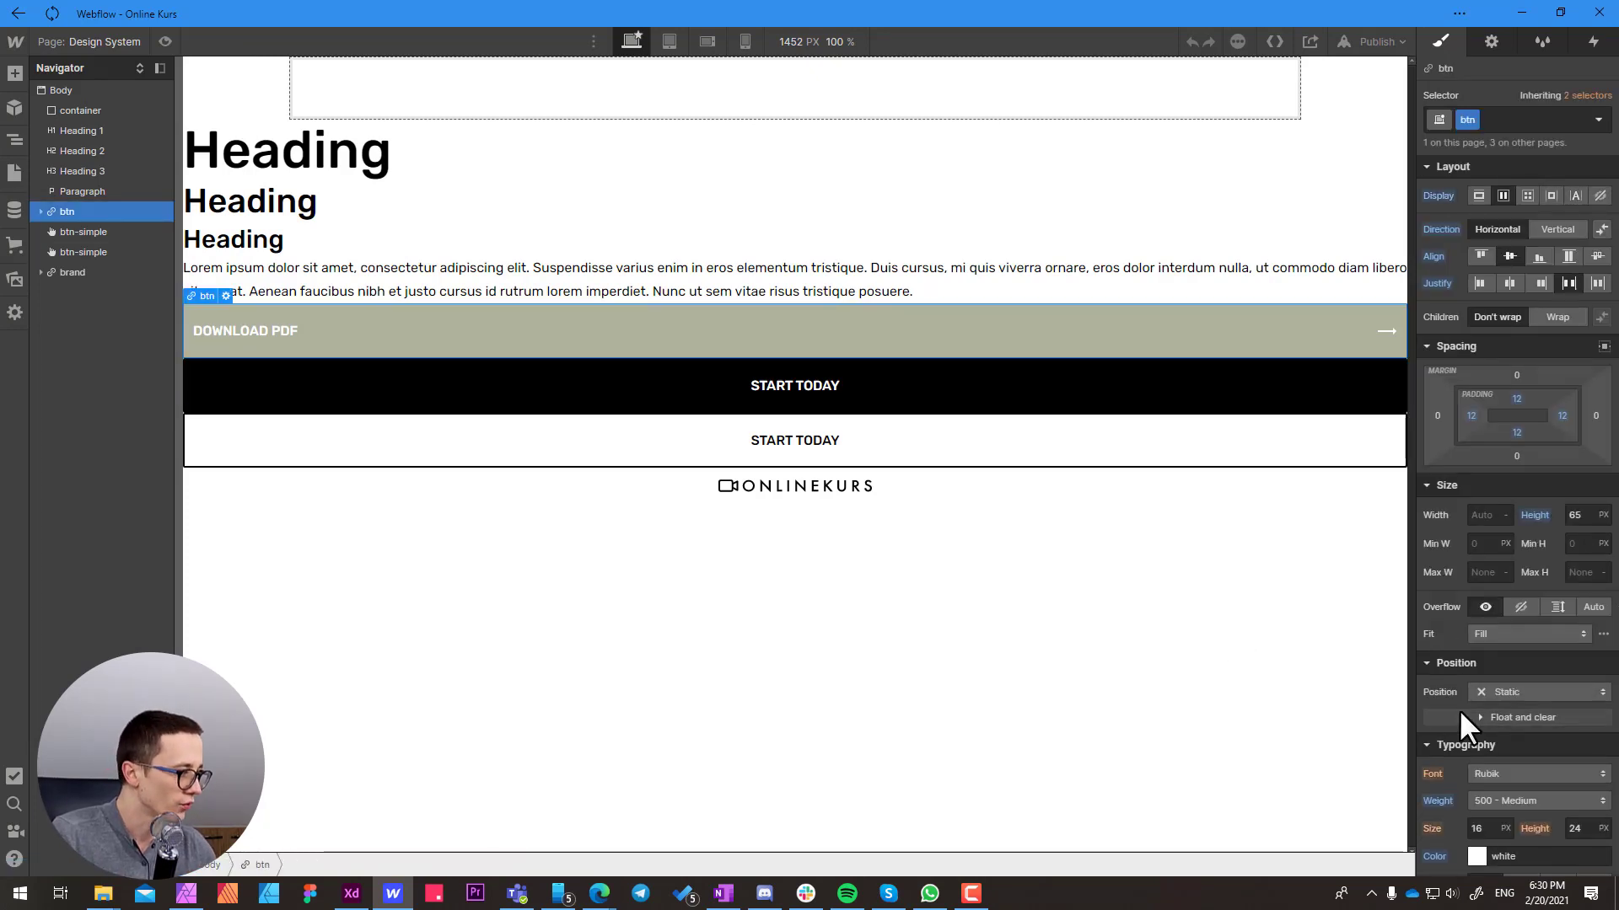
scroll(1460, 709, "down", 3)
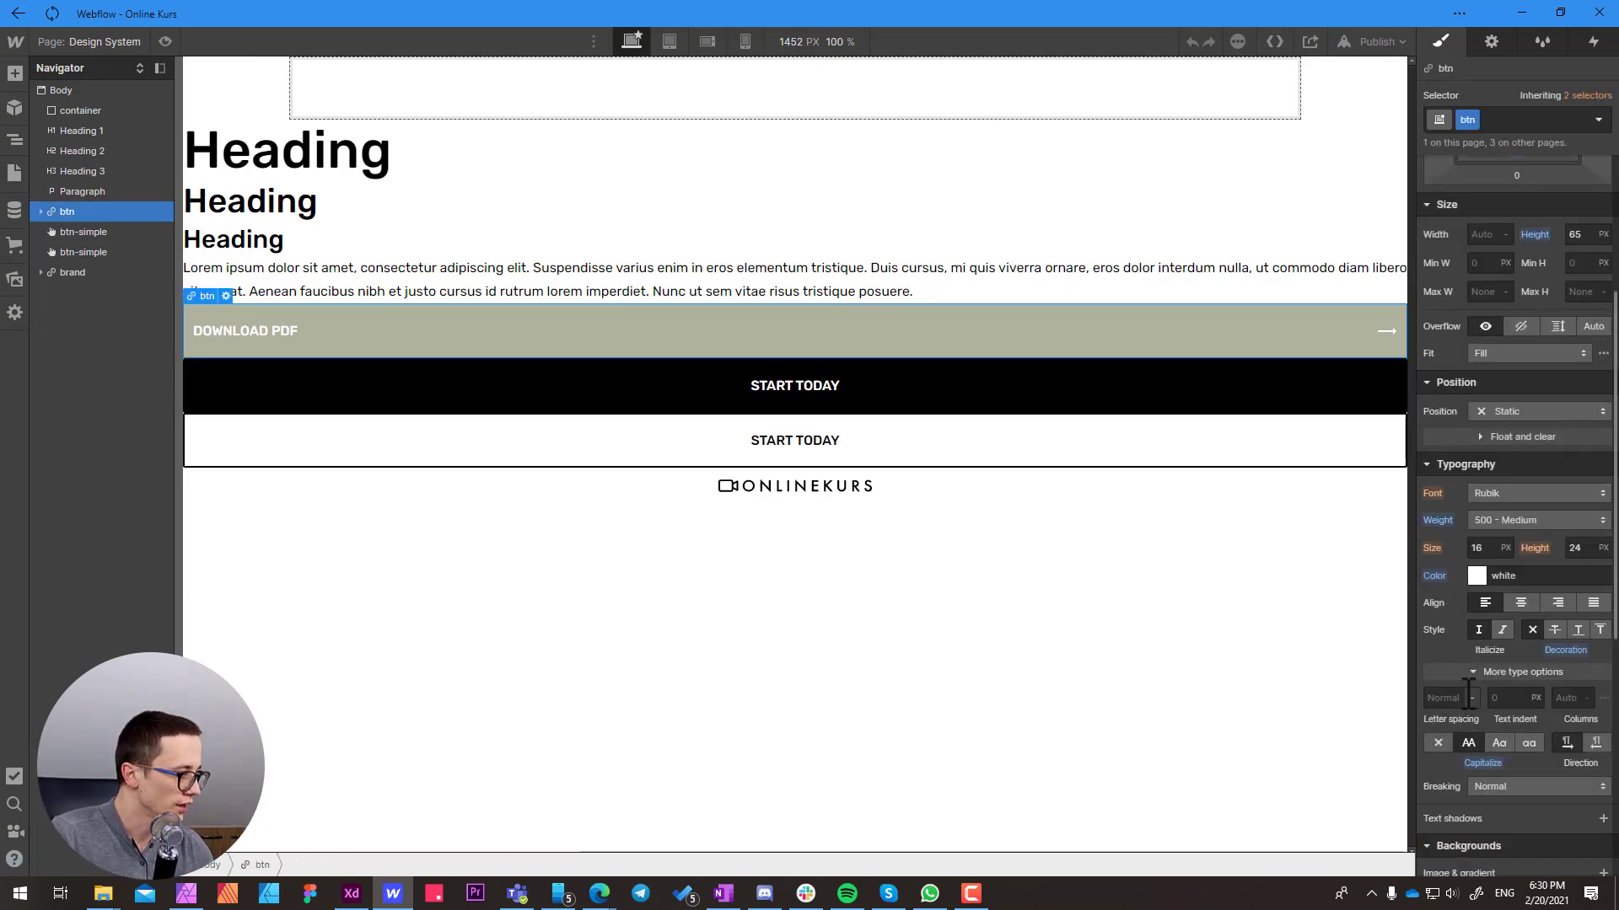
scroll(1463, 691, "down", 4)
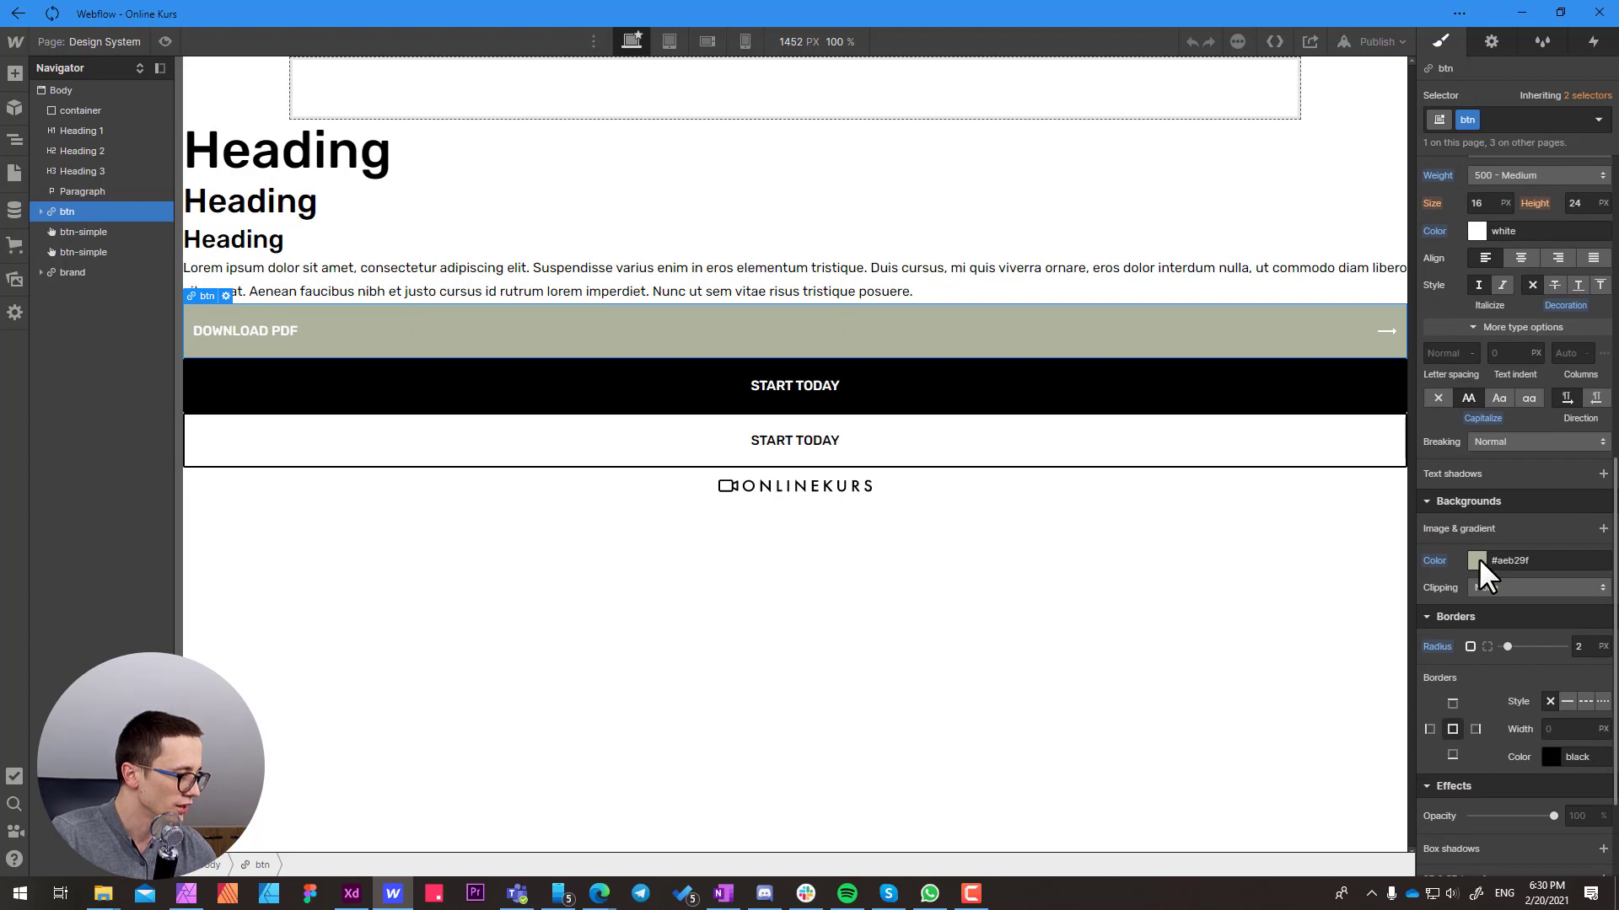
left_click(1542, 562)
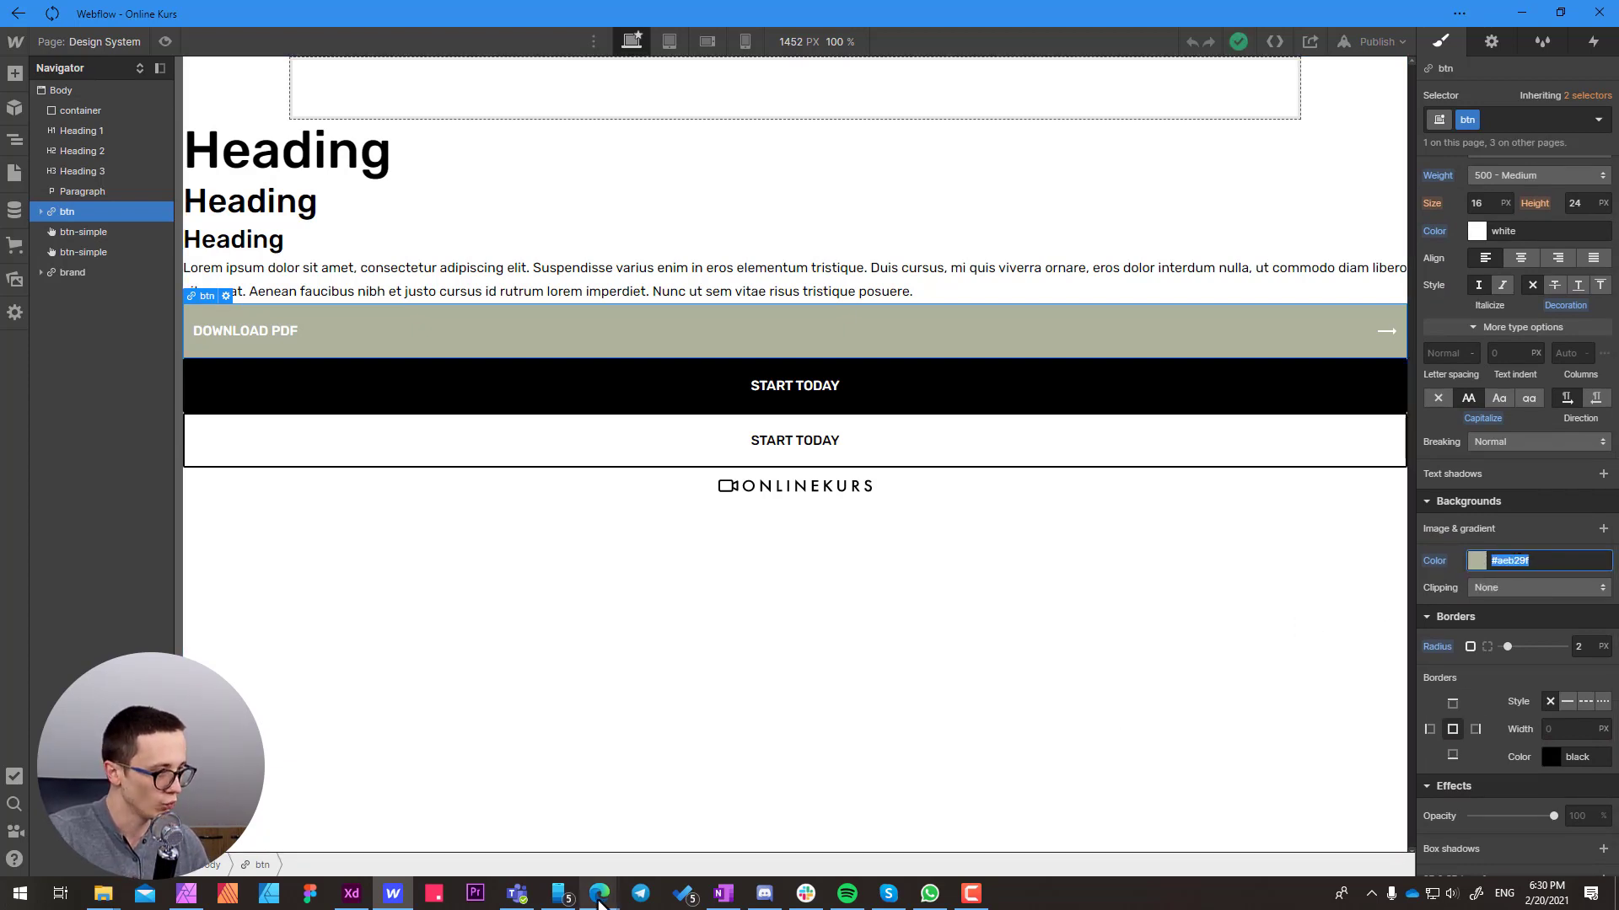
Switch to the Edge window with the live site and open webaim.org/resources/contrastchecker/ in a new tab
mouse_move(599, 900)
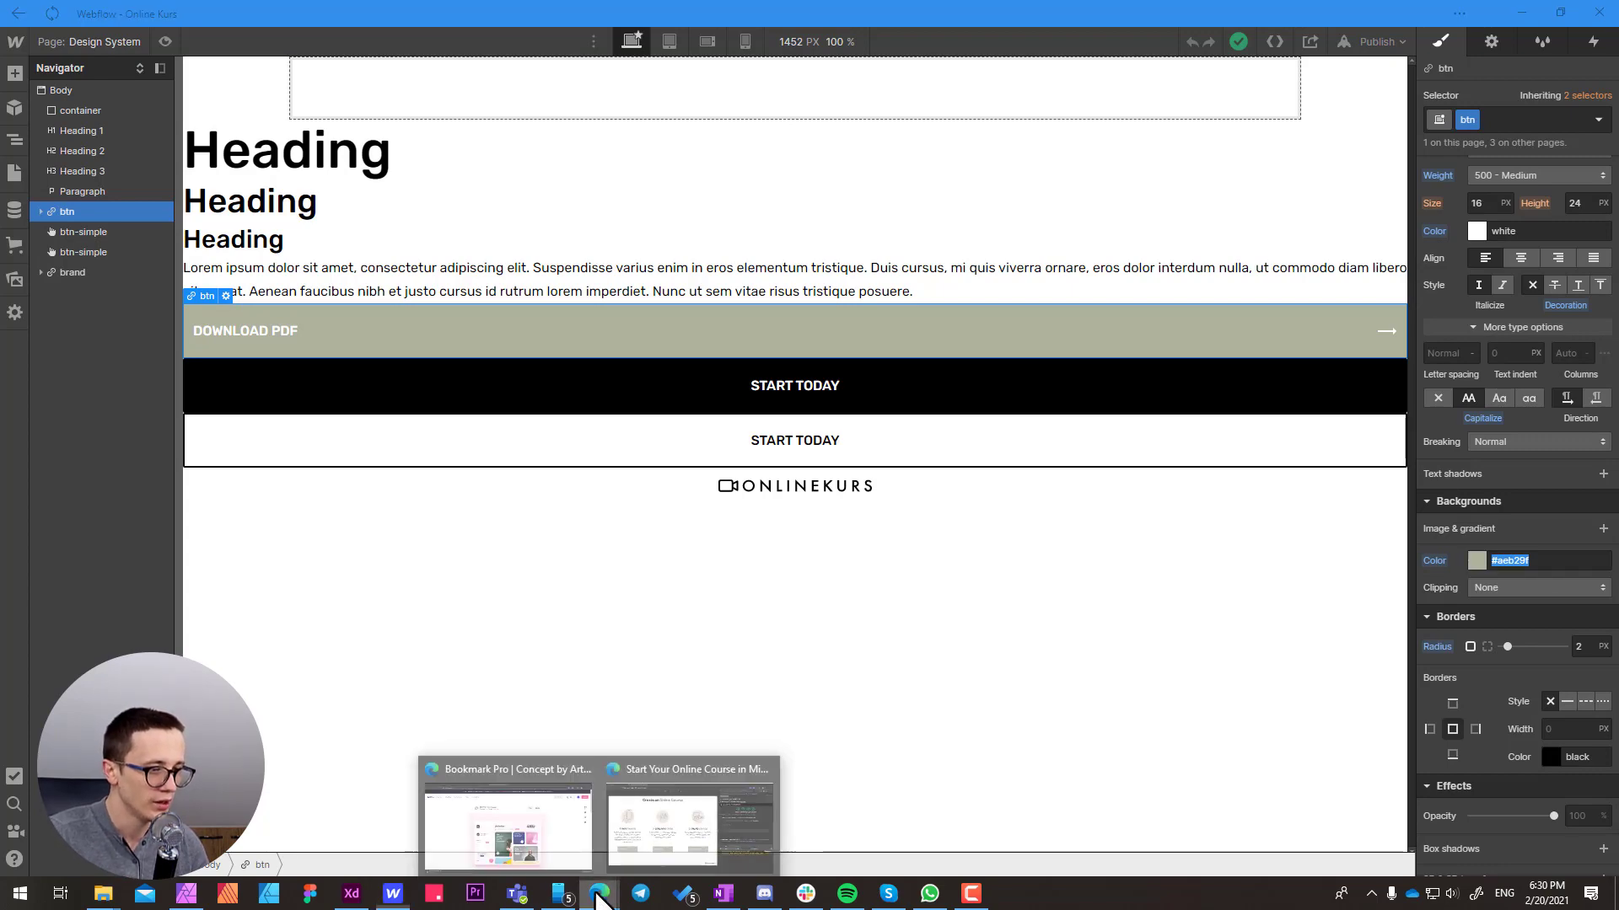
left_click(694, 822)
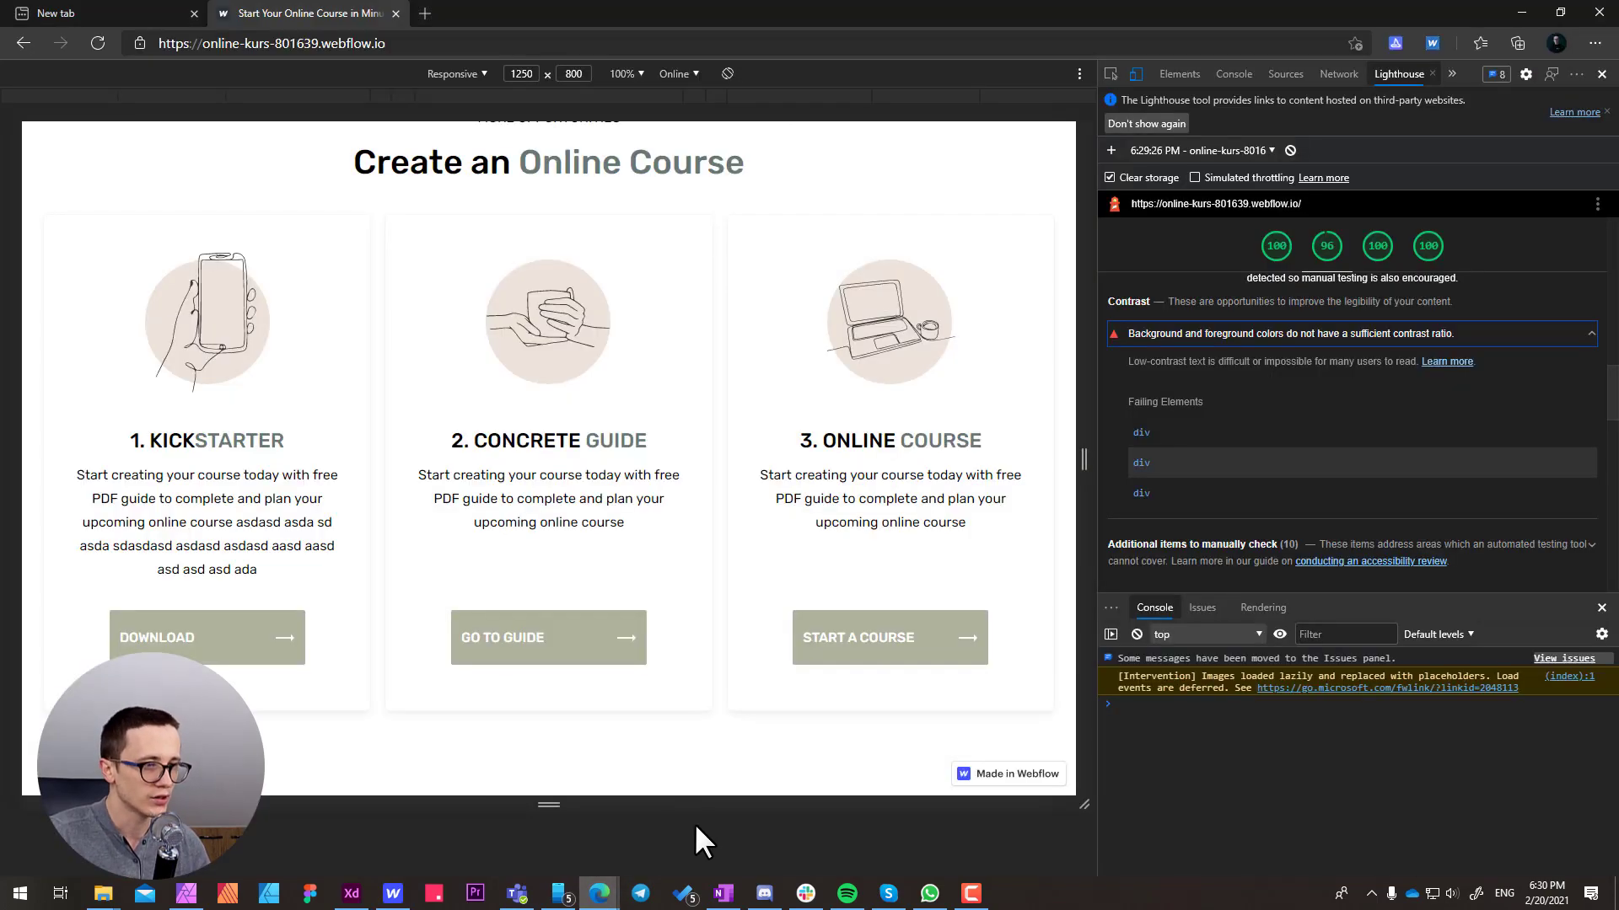
left_click(430, 14)
type("web")
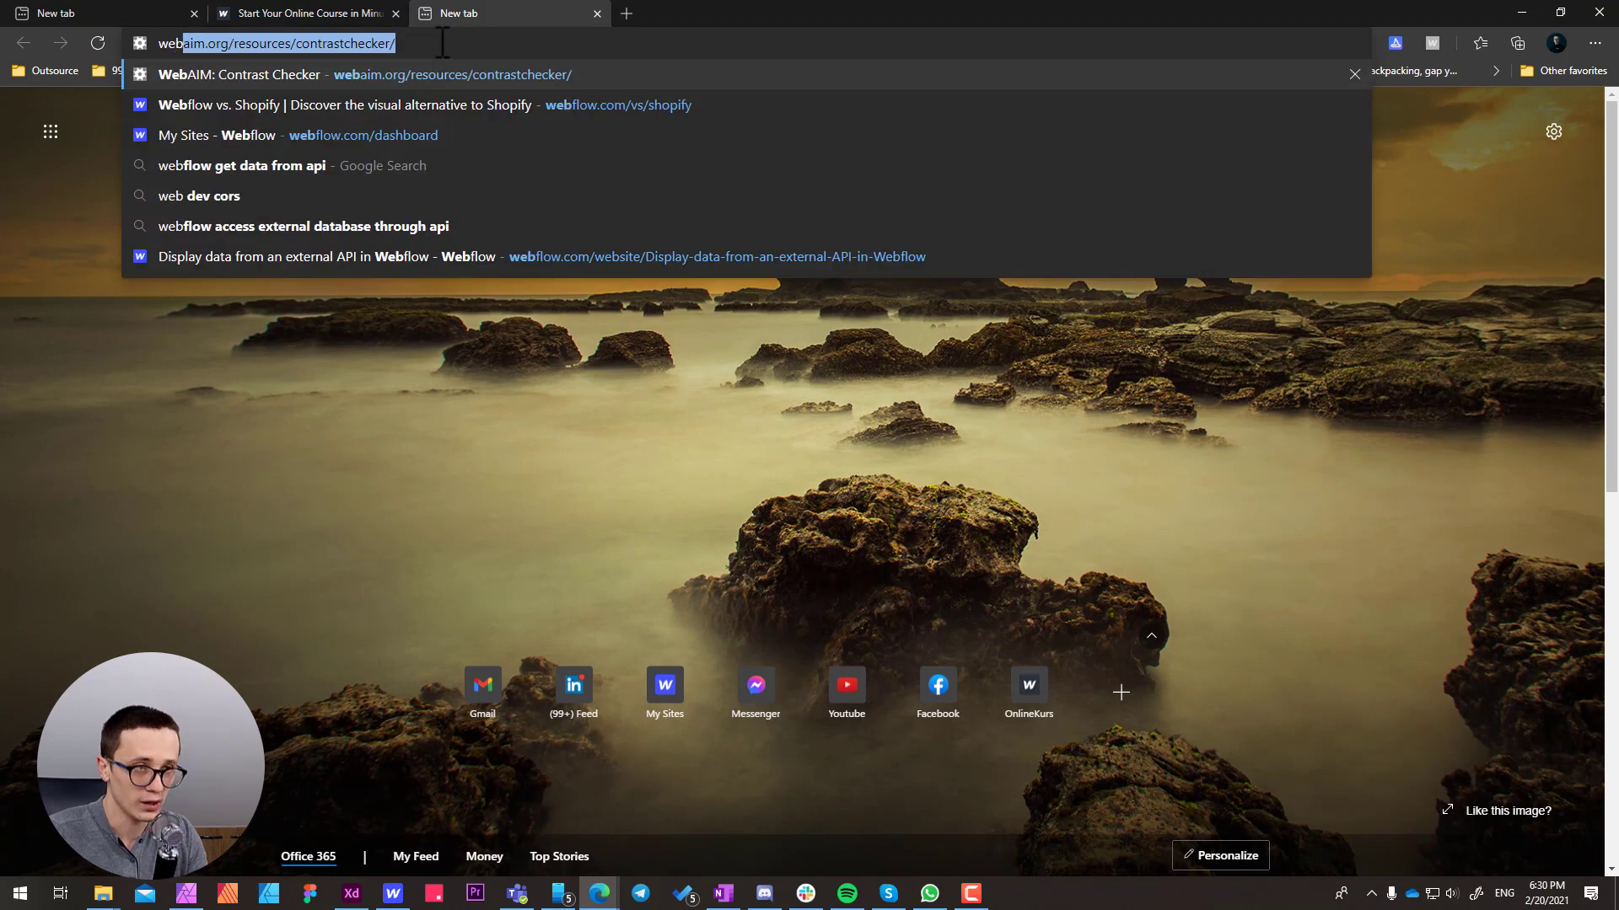
key("Return")
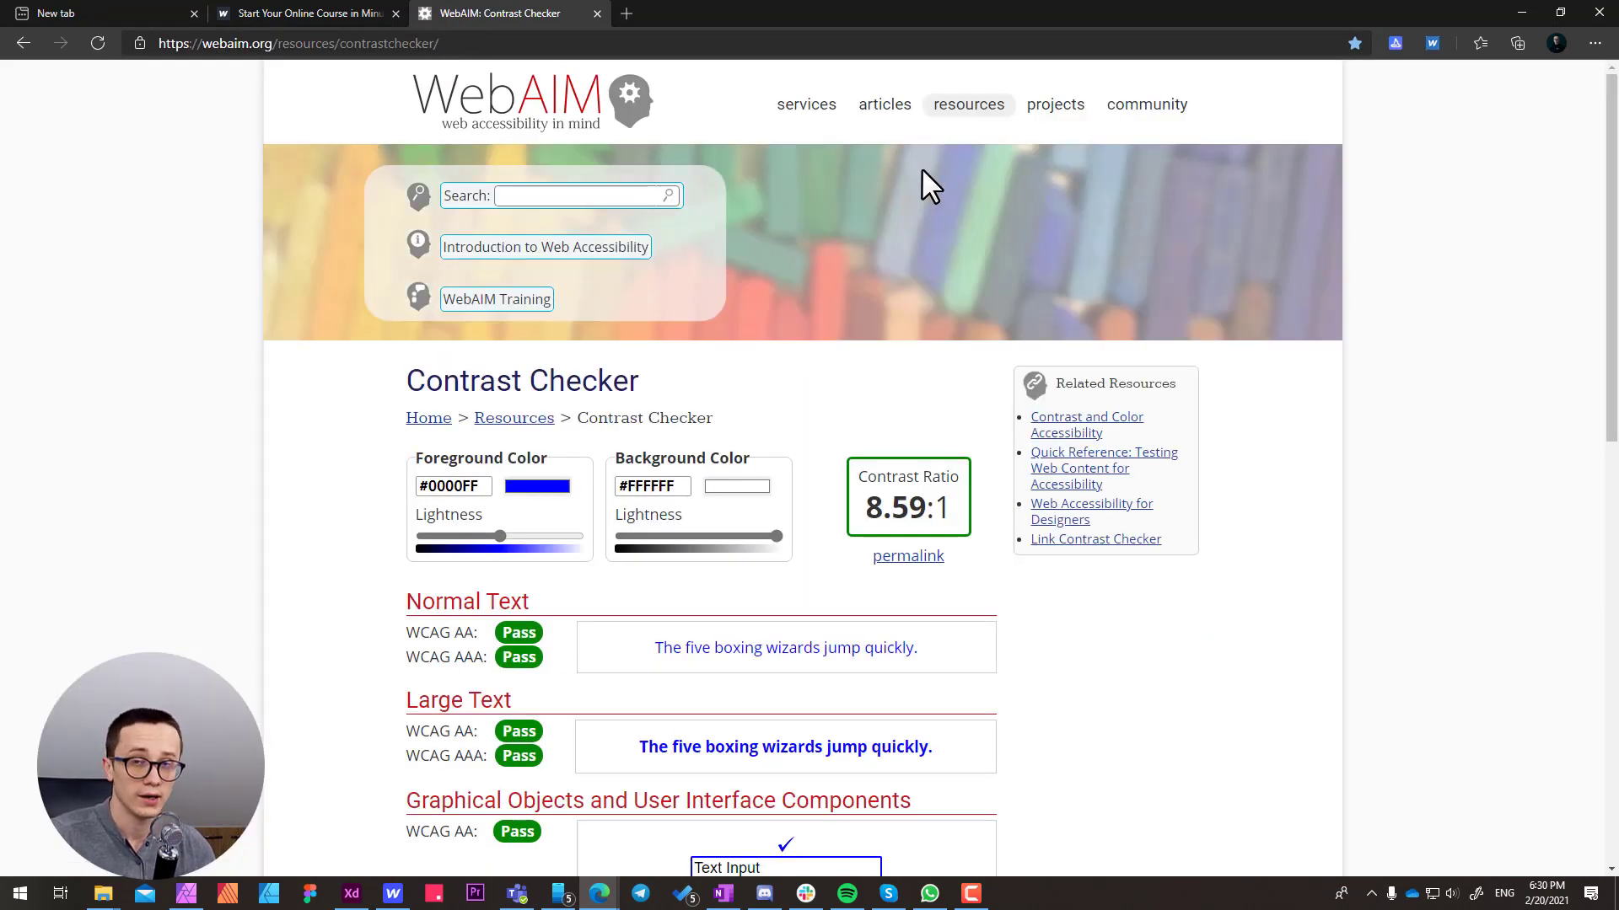
Go to WebAIM's Resources page and open the Color Contrast Checker from its list of tools
left_click(970, 105)
scroll(557, 475, "down", 4)
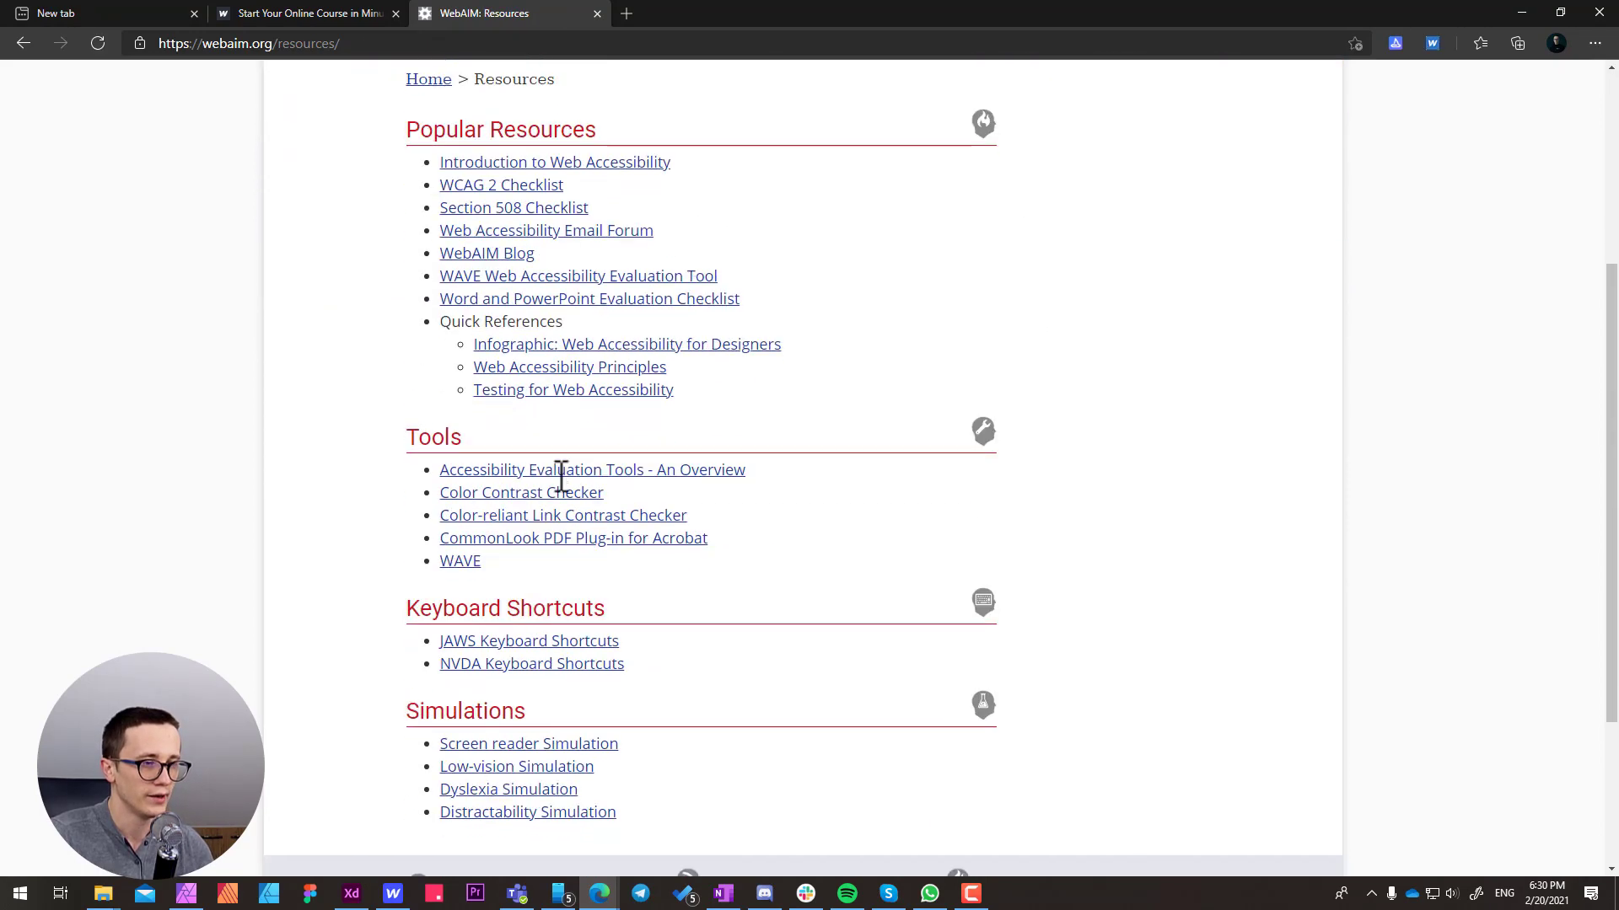
scroll(561, 475, "down", 2)
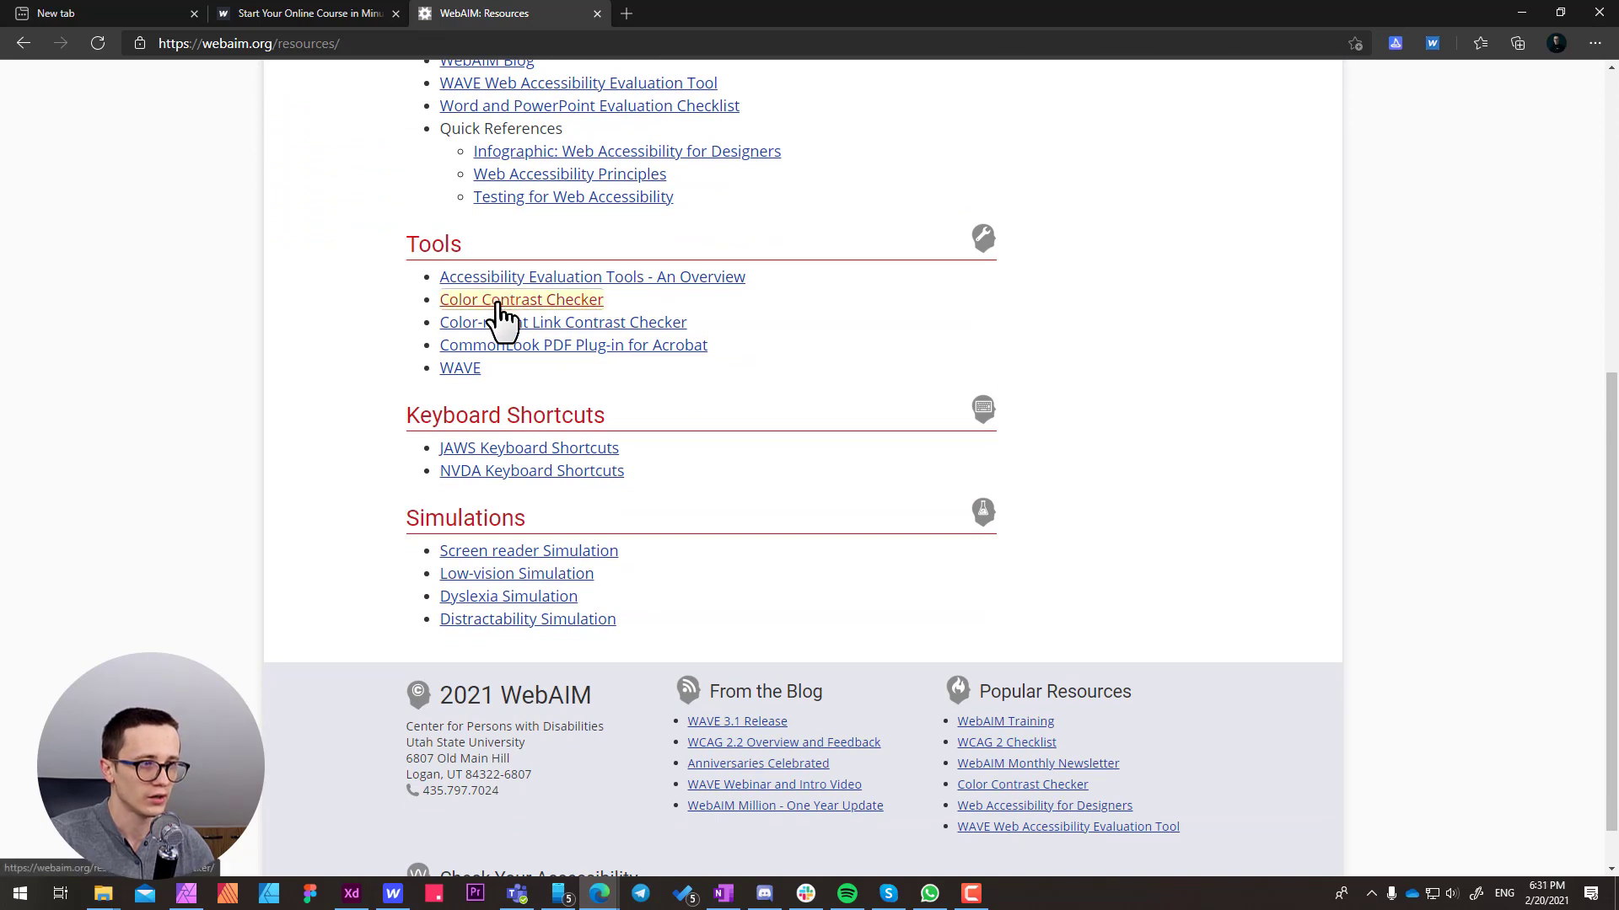
left_click(563, 303)
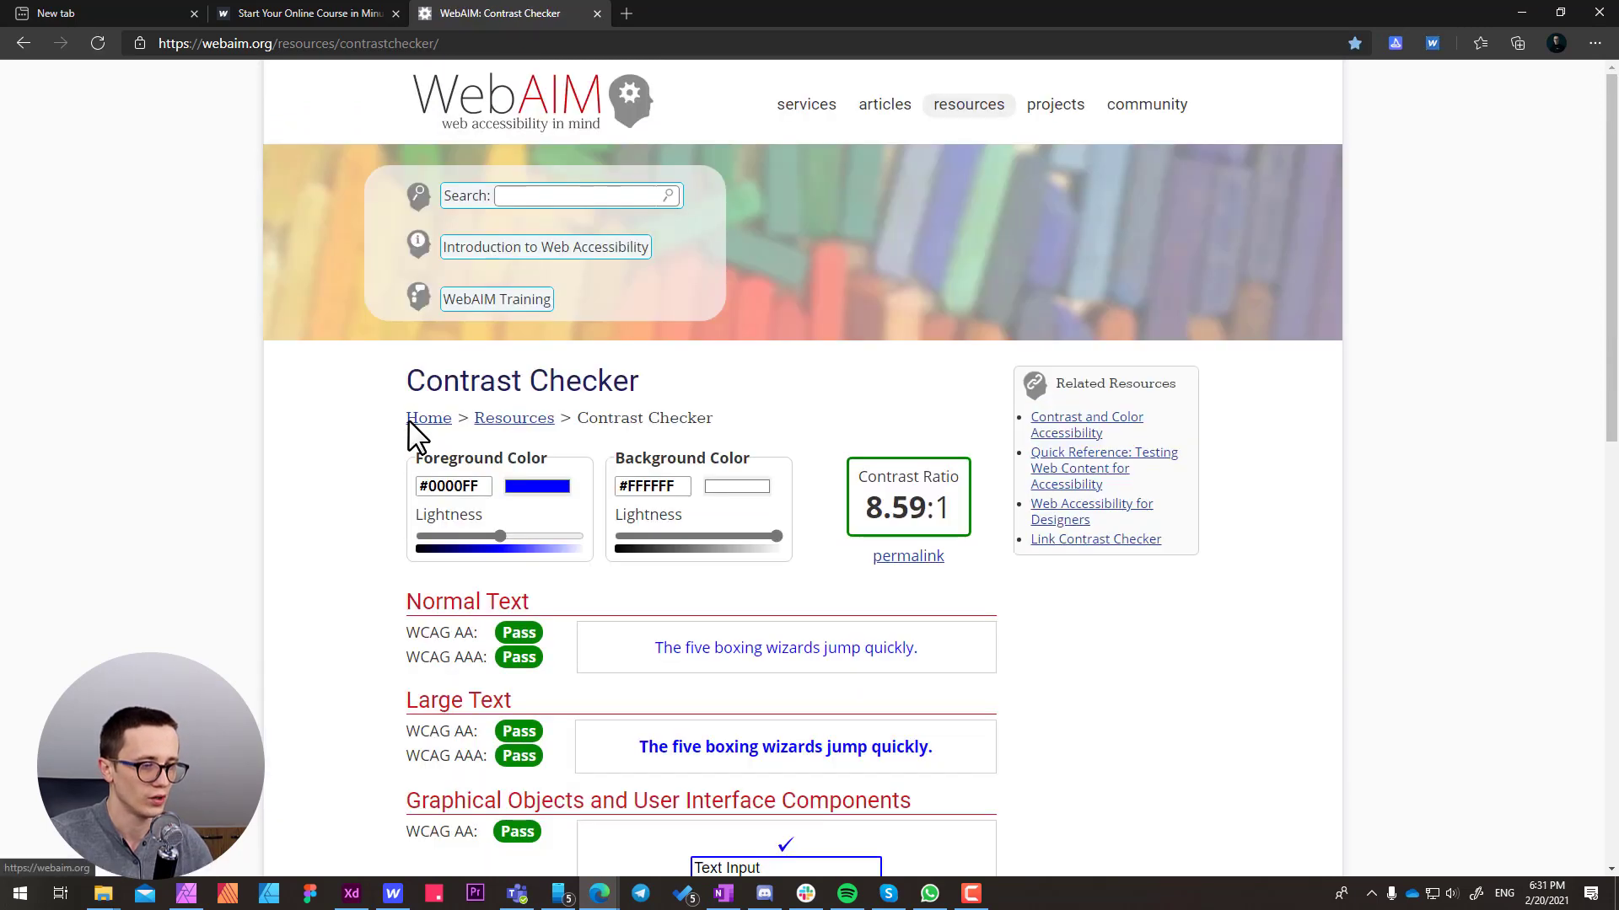
Check the button's colors in the Contrast Checker with background #AEB29F and foreground #FFFFFF
left_click(683, 487)
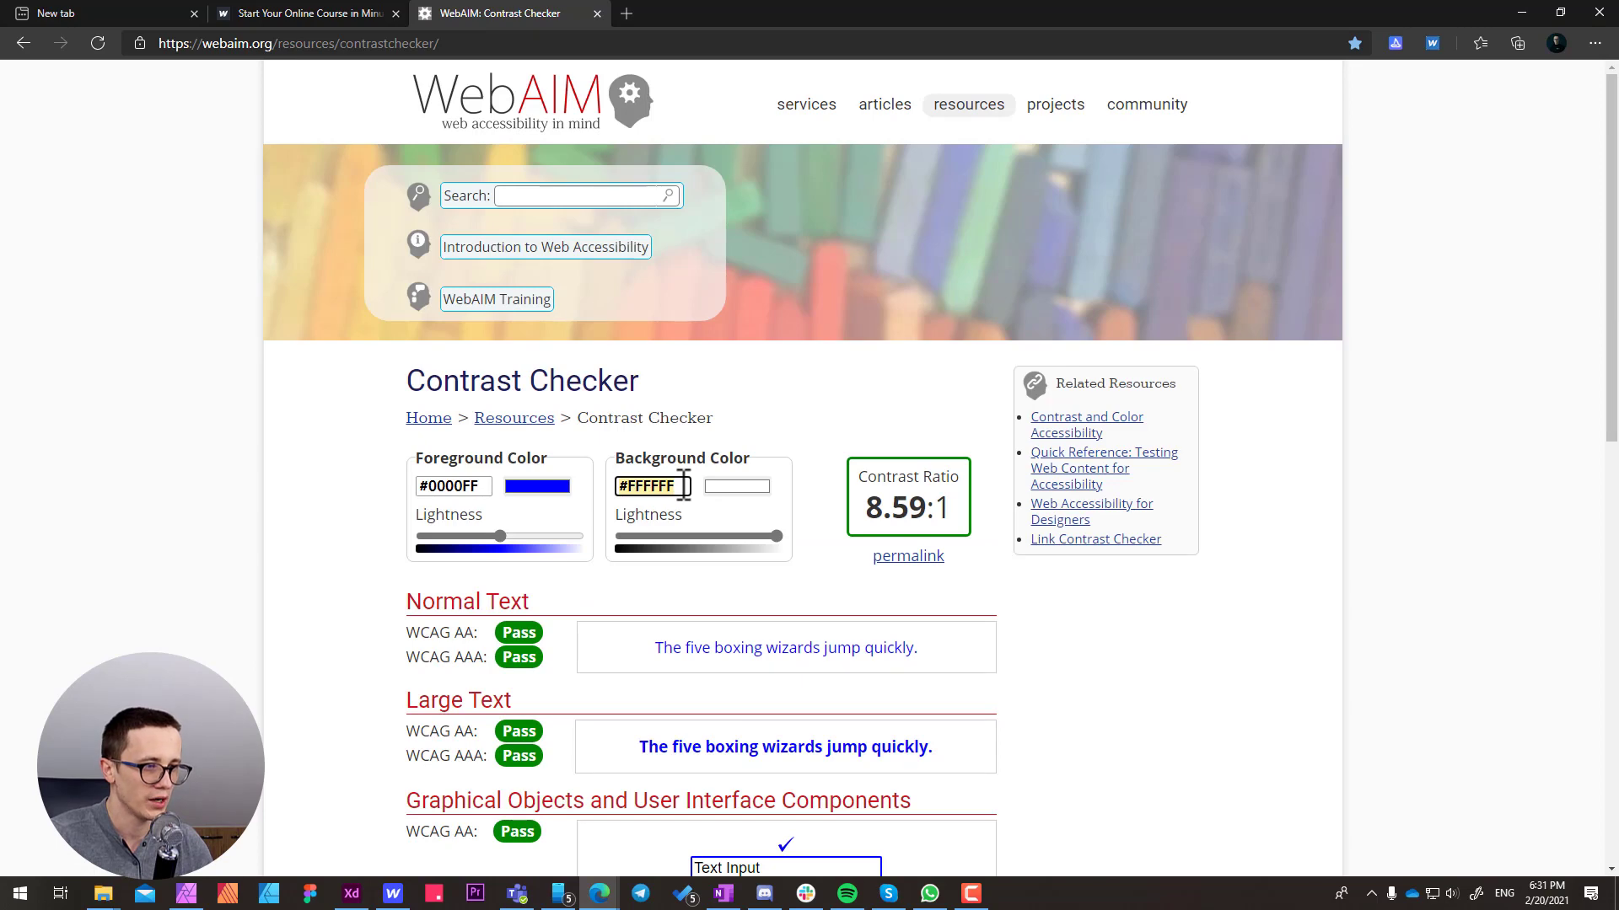
key("ctrl+a")
type("#AEB29F")
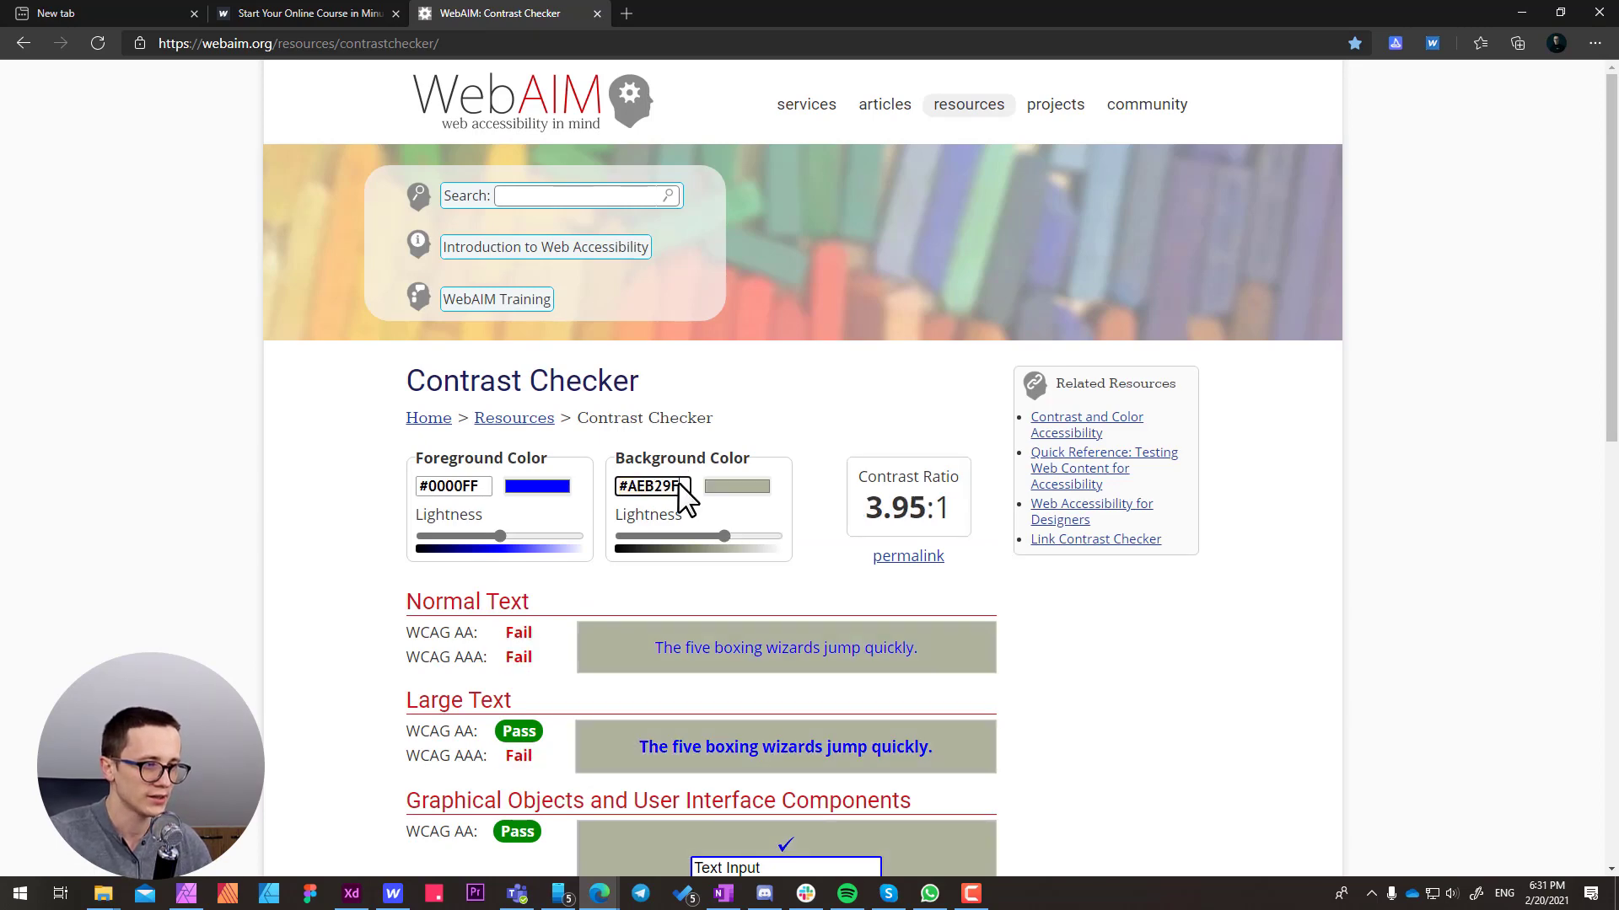
scroll(679, 482, "down", 2)
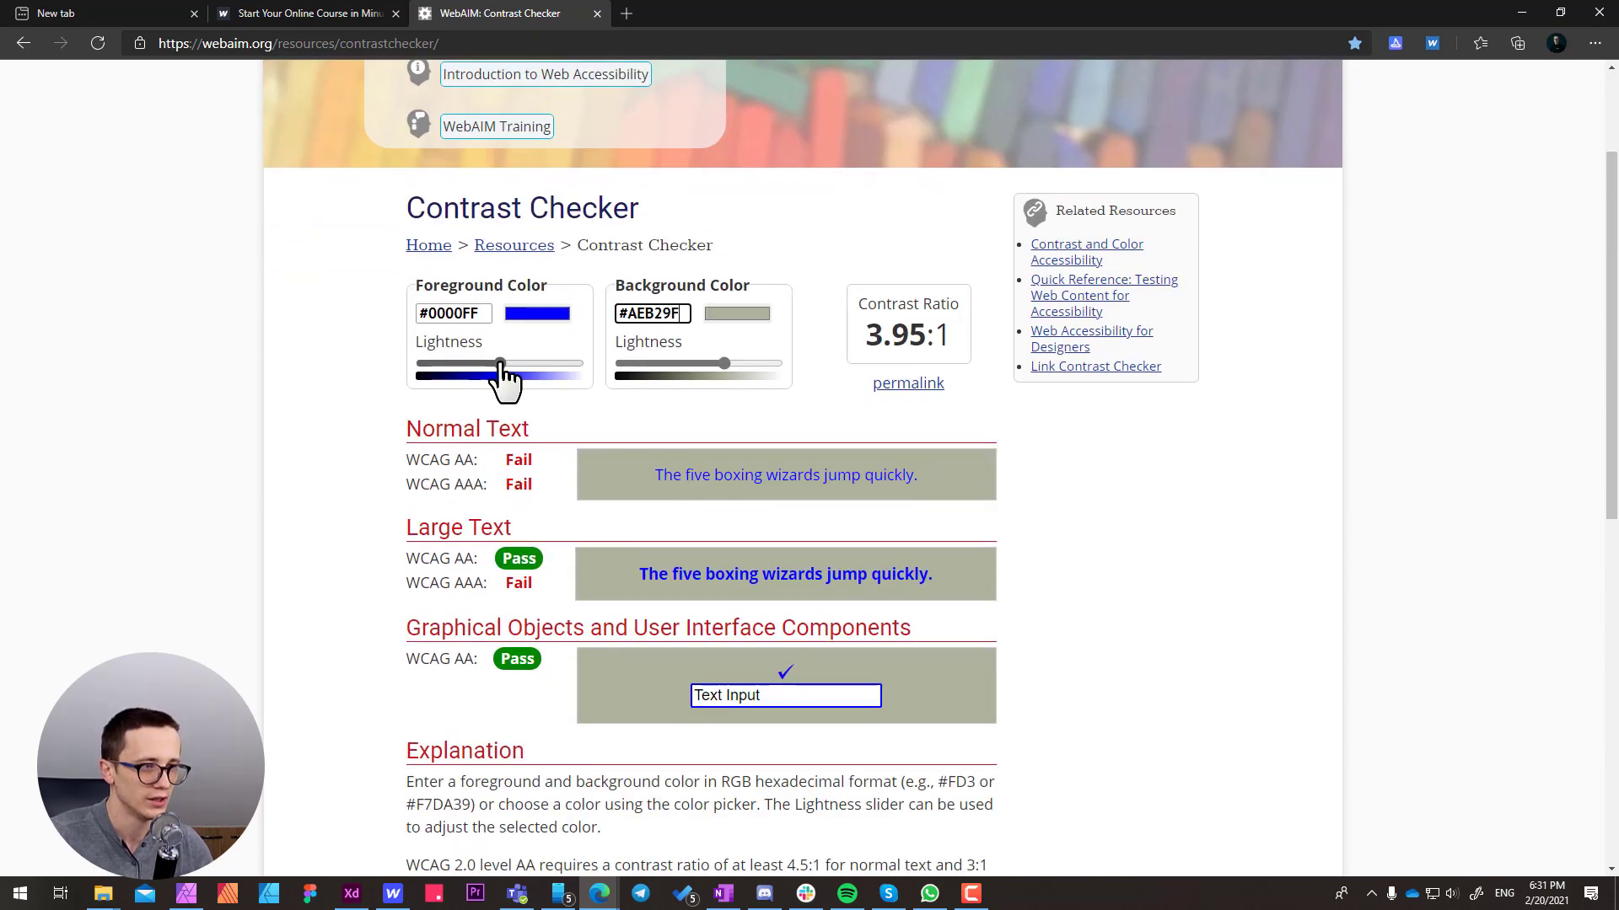
left_click_drag(501, 364, 621, 387)
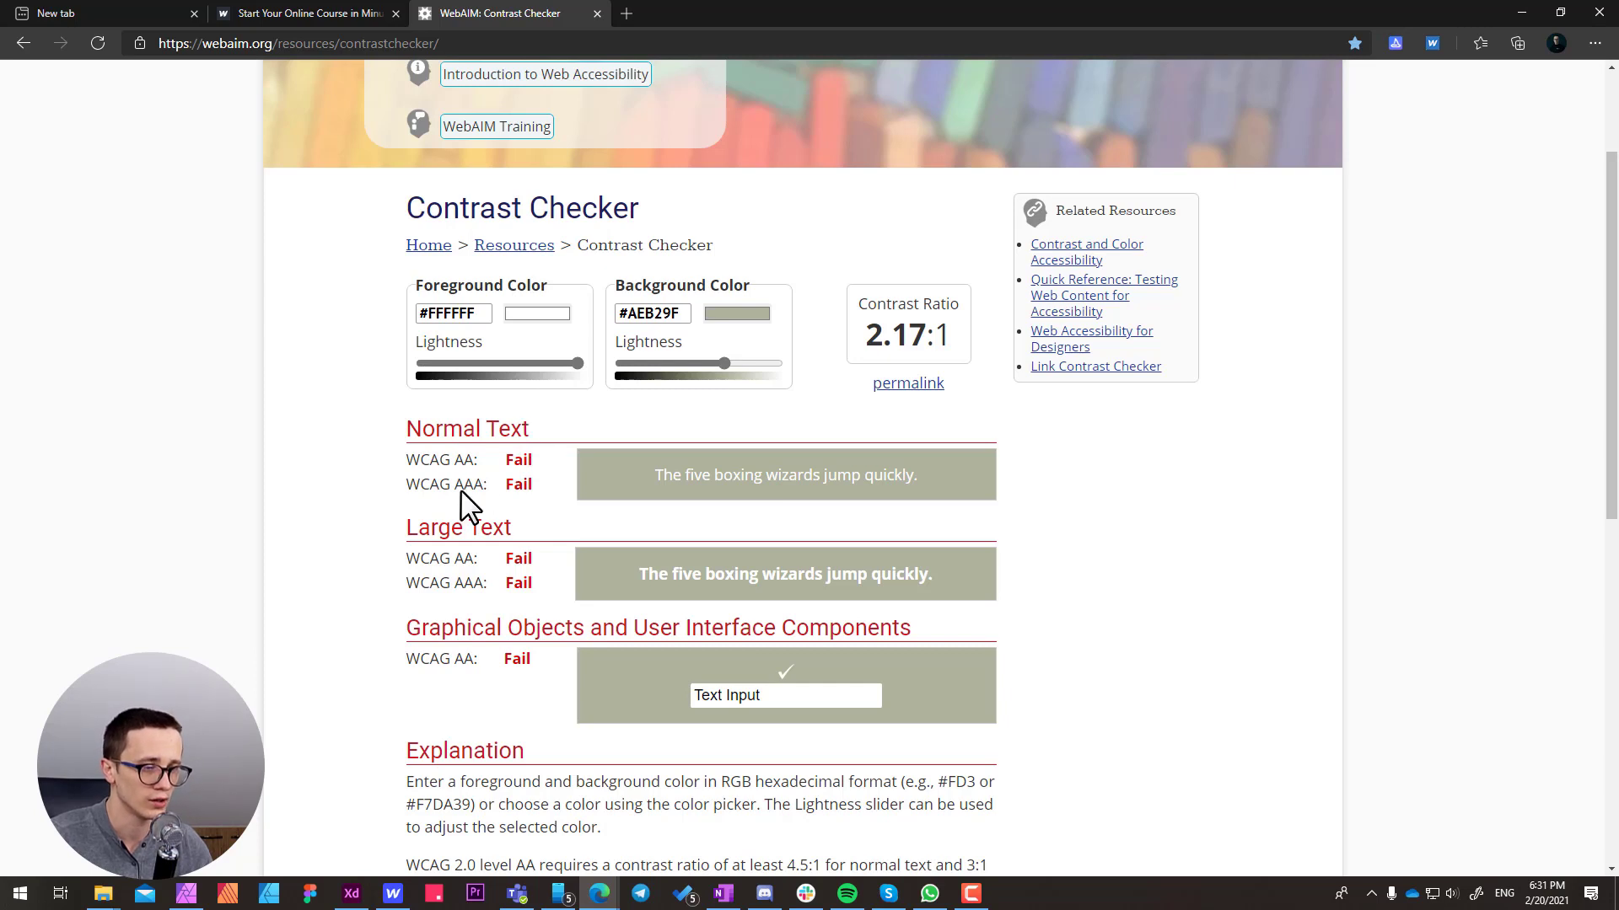
Darken the background color in the Contrast Checker to the deep olive green #4A5819
left_click(736, 319)
left_click_drag(727, 361, 802, 391)
left_click(655, 419)
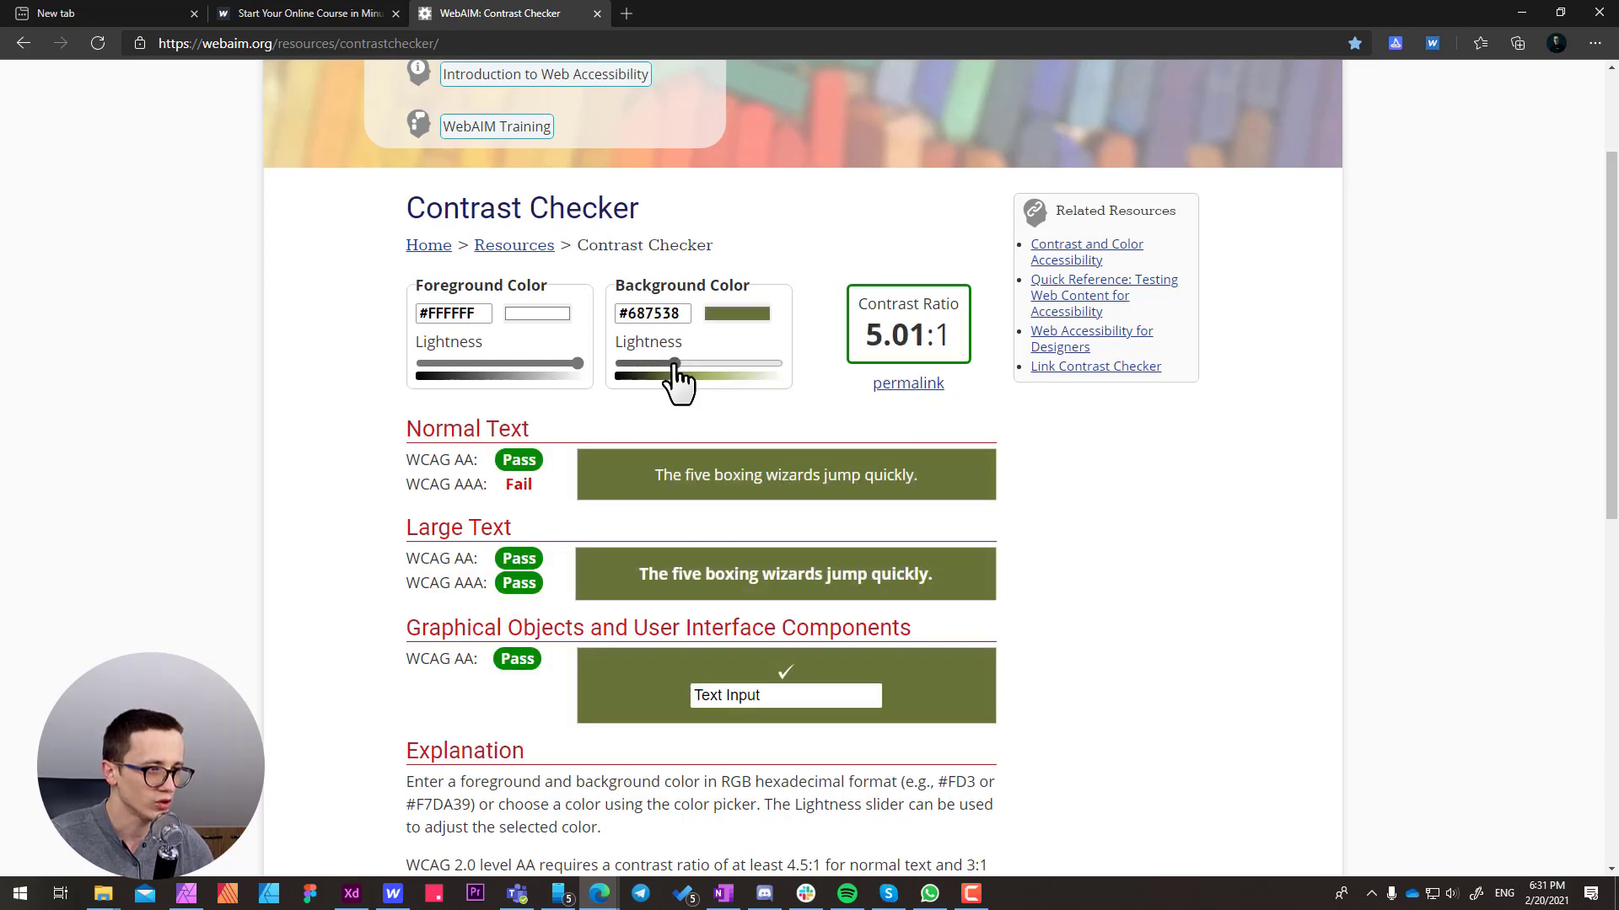
left_click_drag(675, 366, 663, 367)
left_click(735, 315)
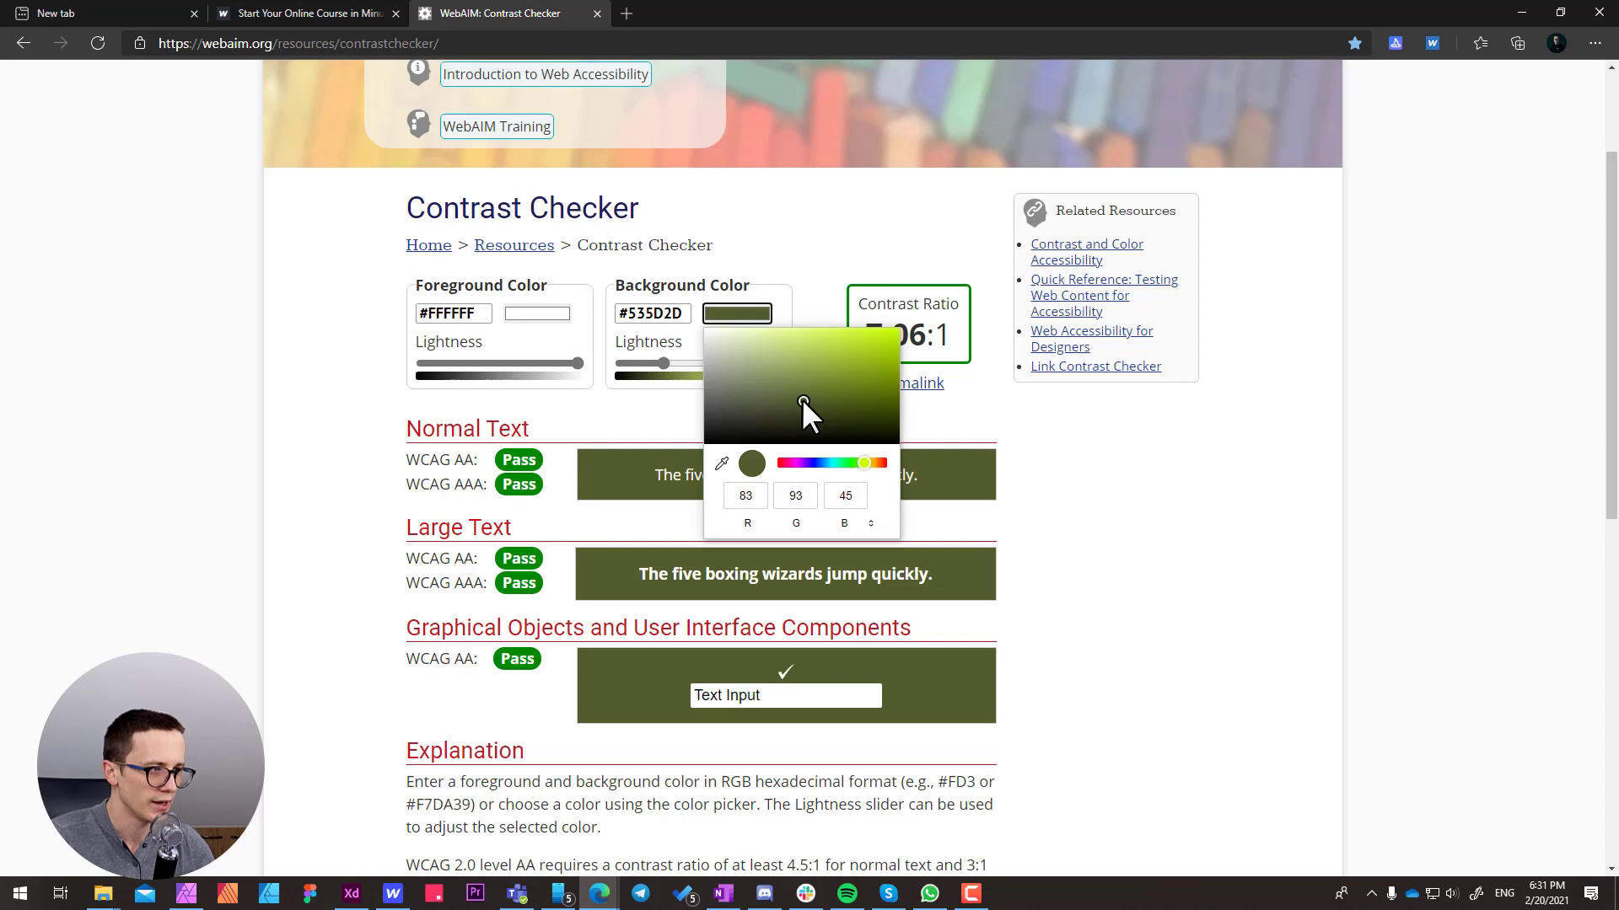
left_click_drag(808, 400, 834, 402)
left_click(655, 411)
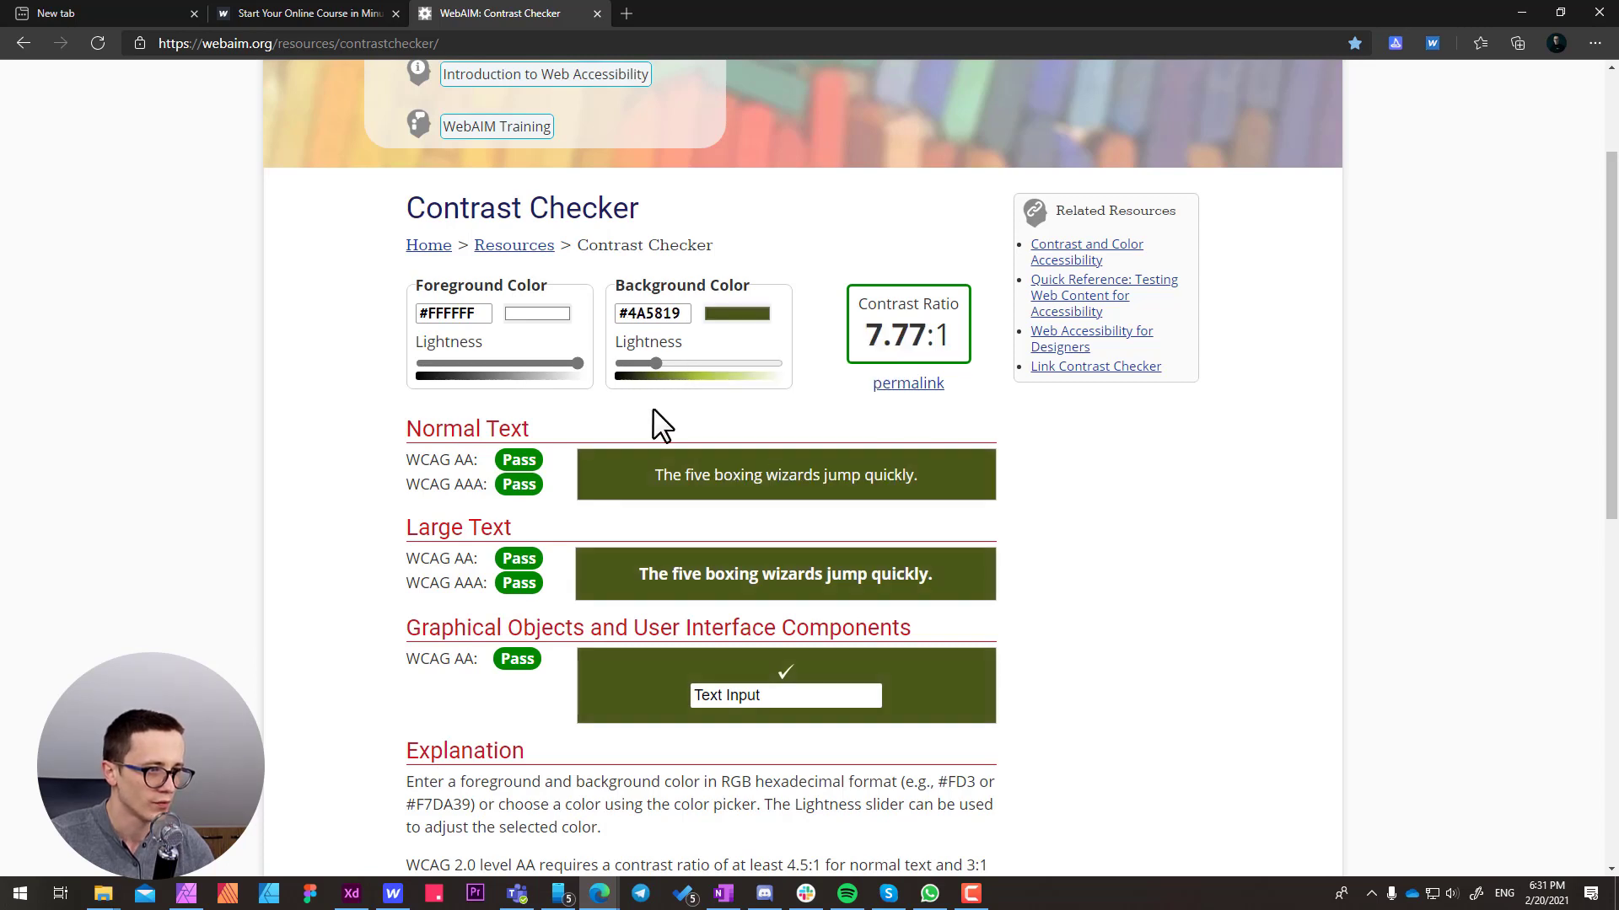
Copy #4A5819 into the Download PDF button's background color in Webflow and publish the site to its webflow.io domain
left_click(671, 316)
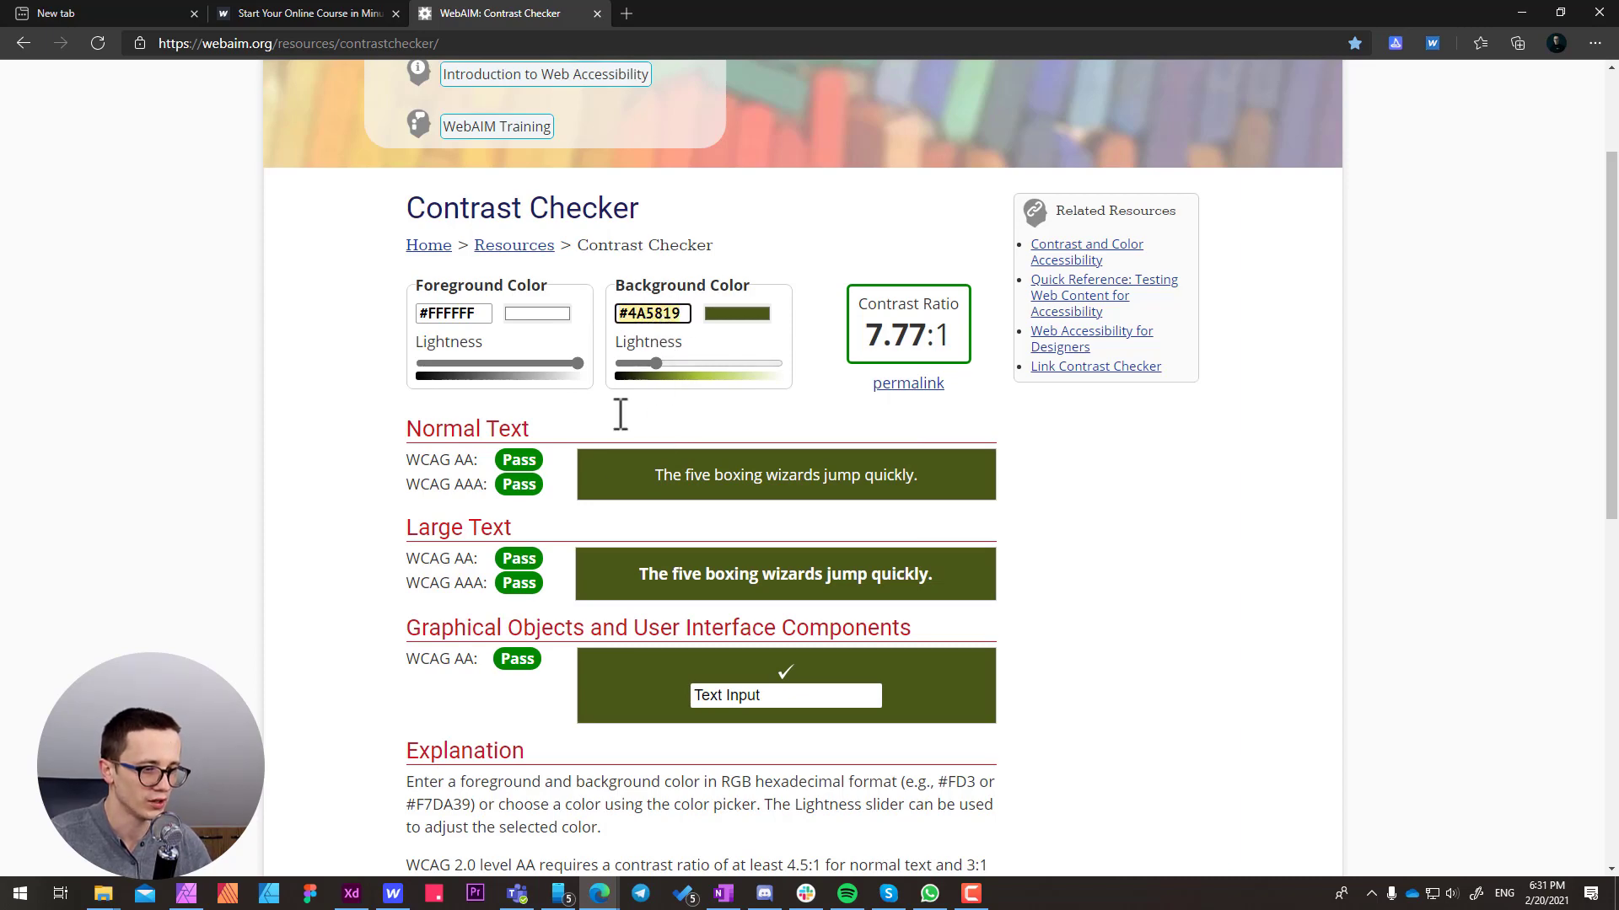
left_click(392, 893)
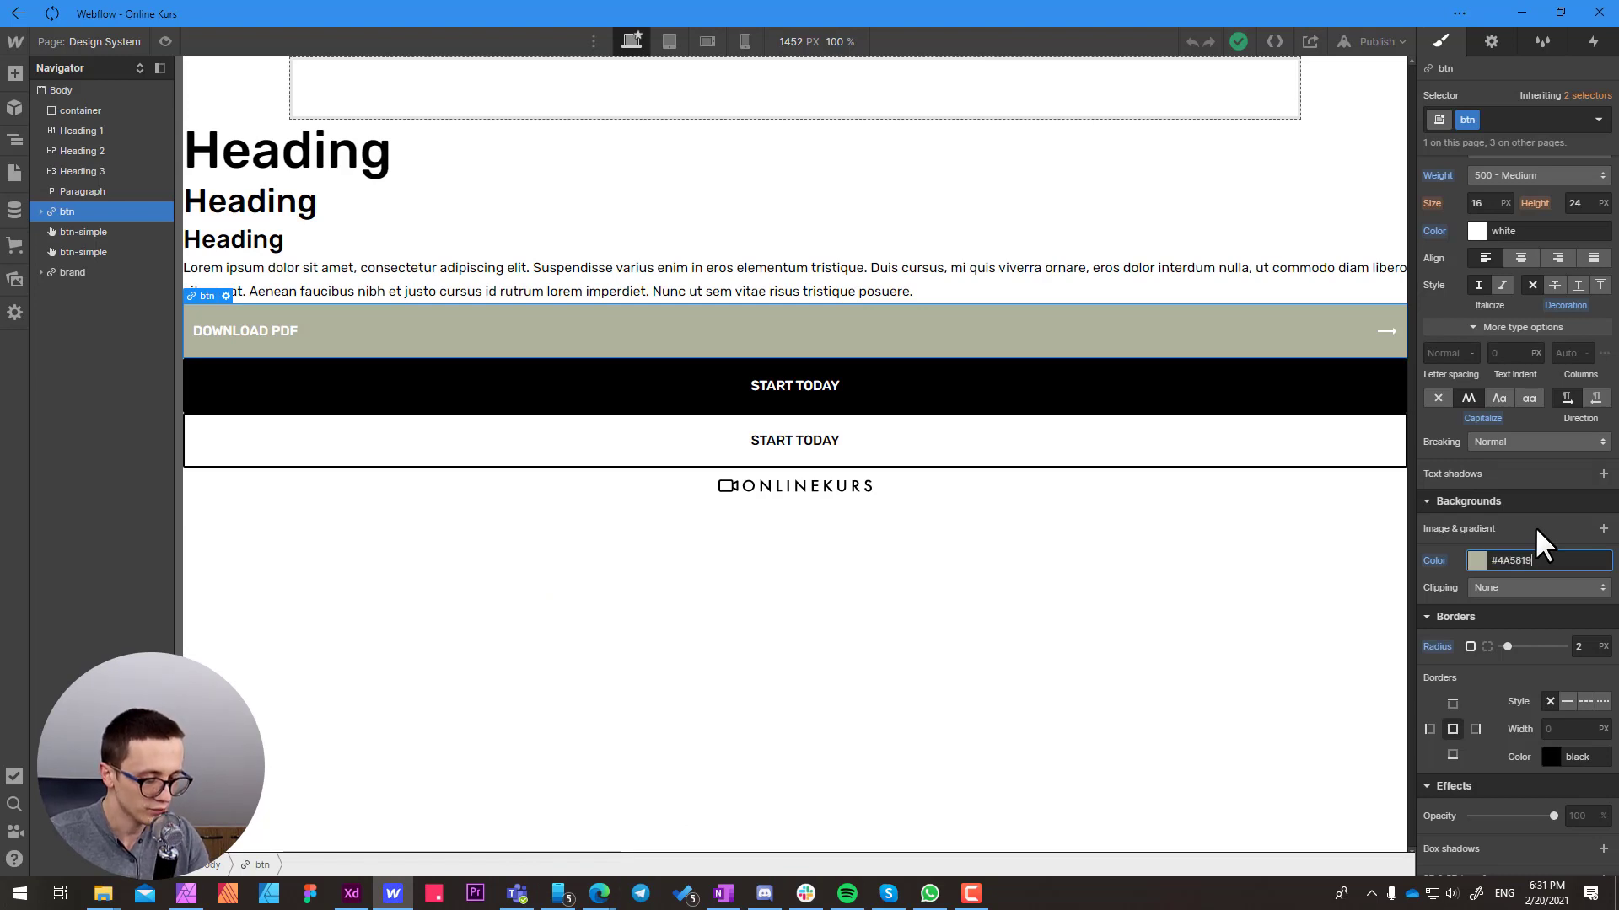
key("Return")
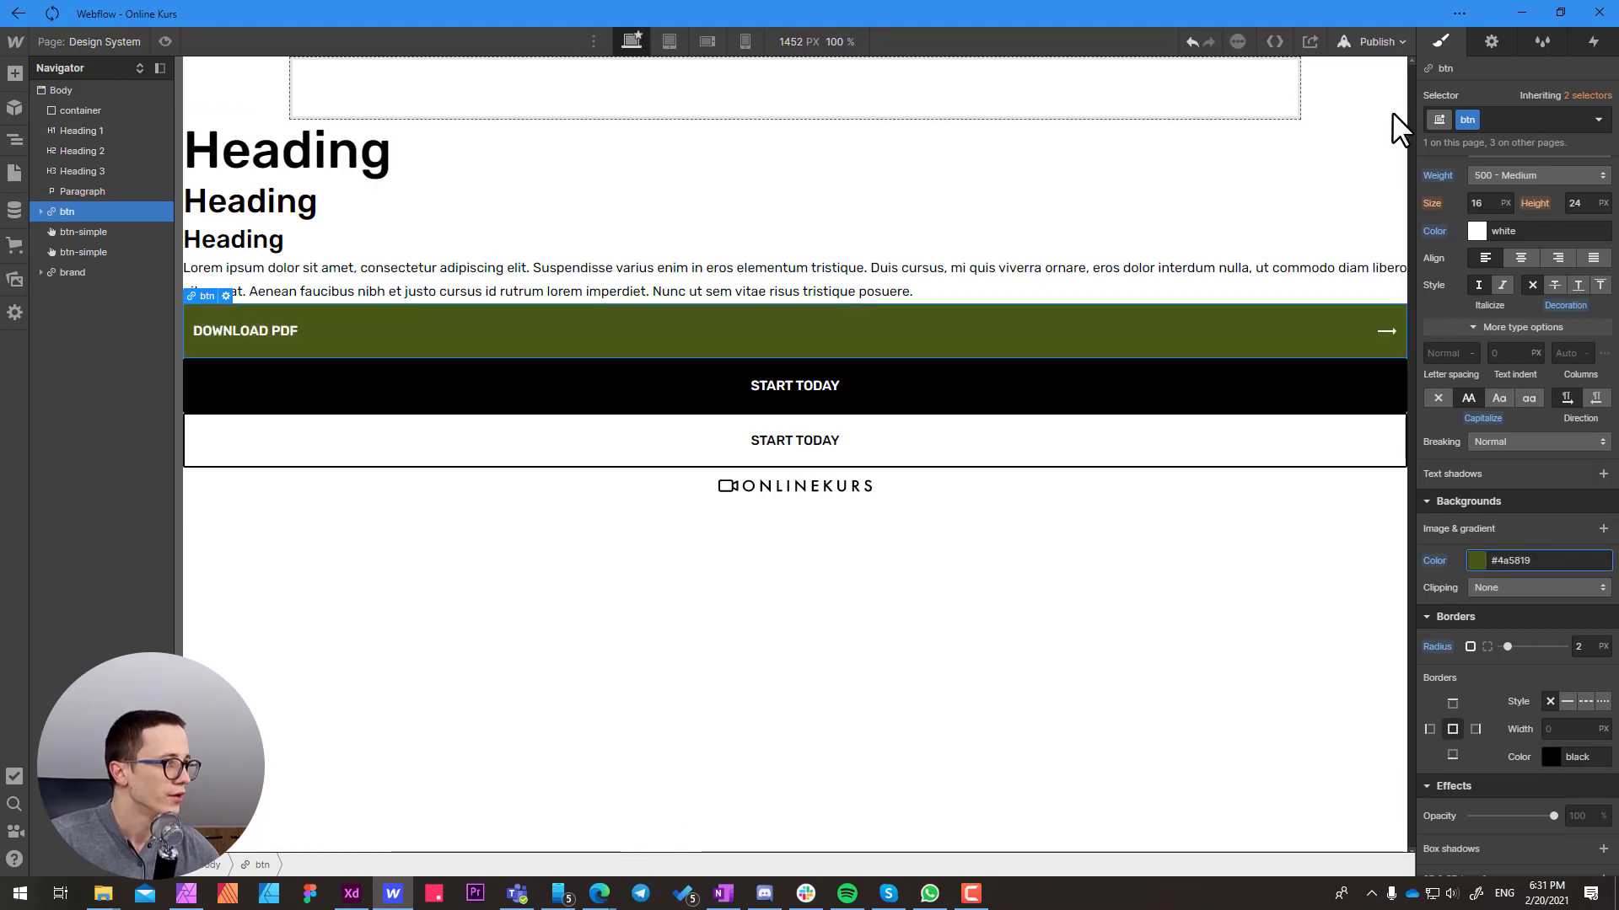
left_click(1369, 42)
left_click(1296, 256)
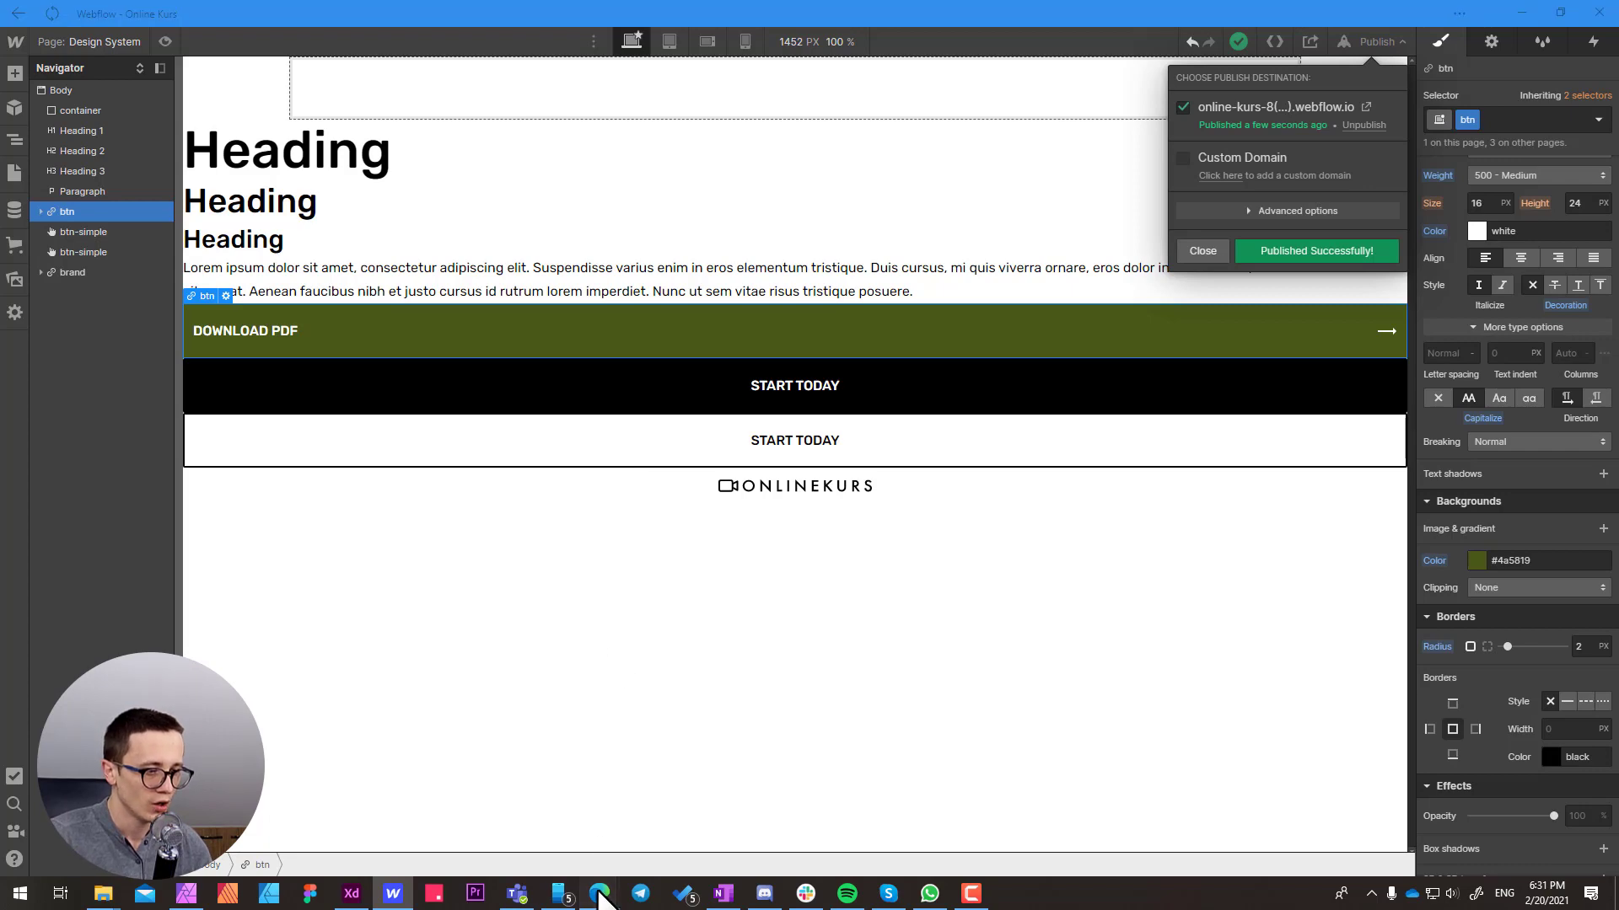
Switch to the live site in Edge, reload it, clear the old Lighthouse report and generate a new desktop report
mouse_move(599, 895)
left_click(707, 815)
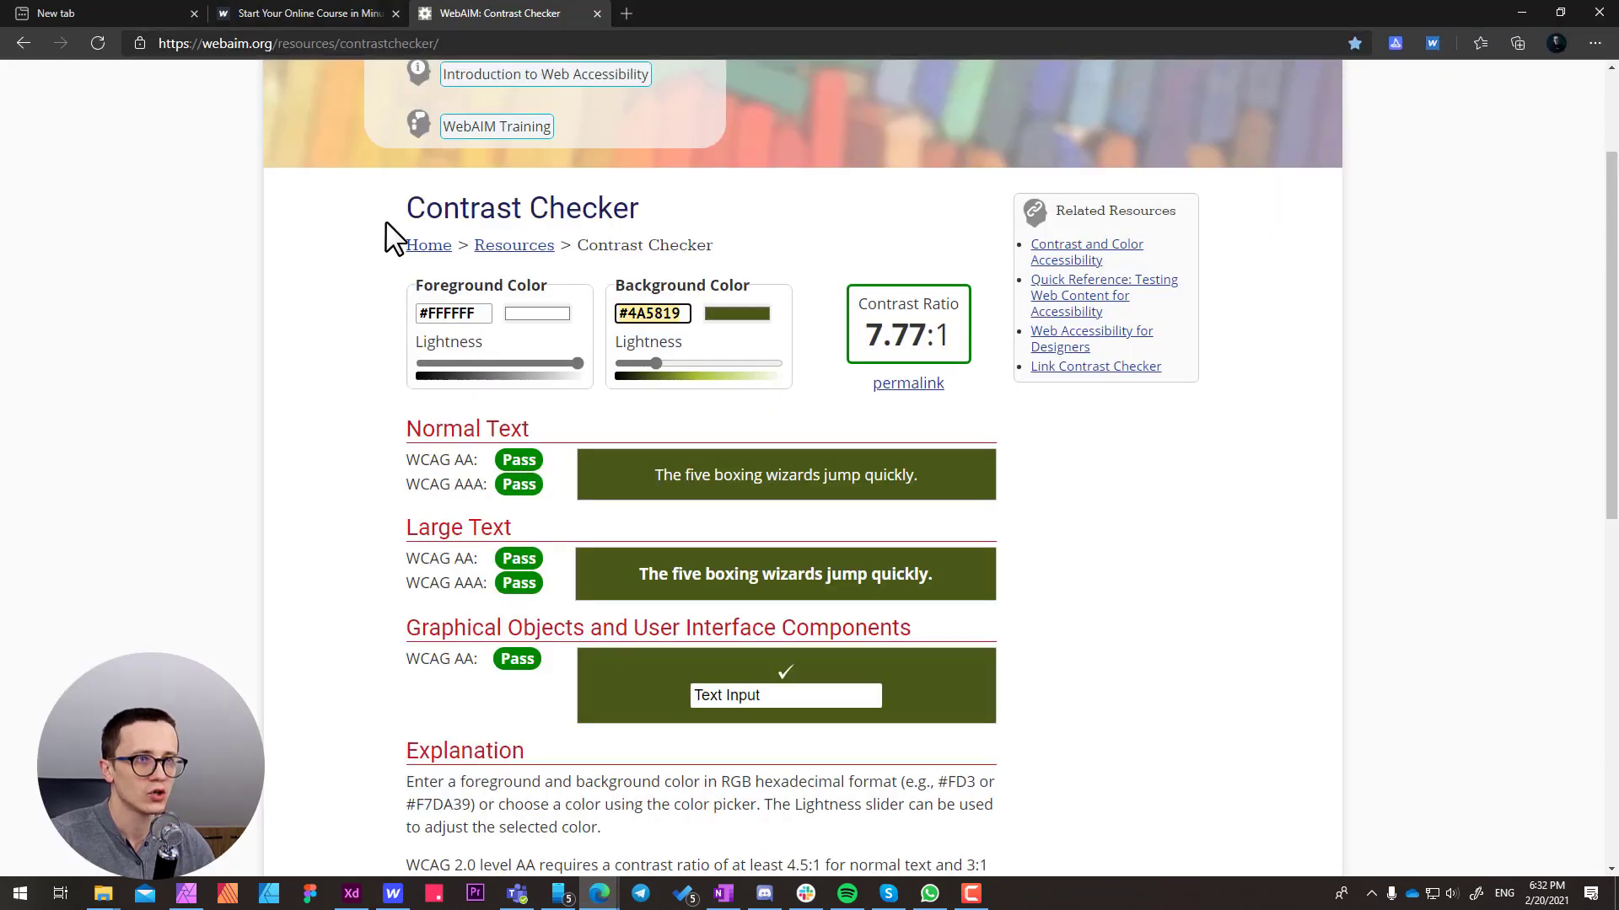
left_click(272, 11)
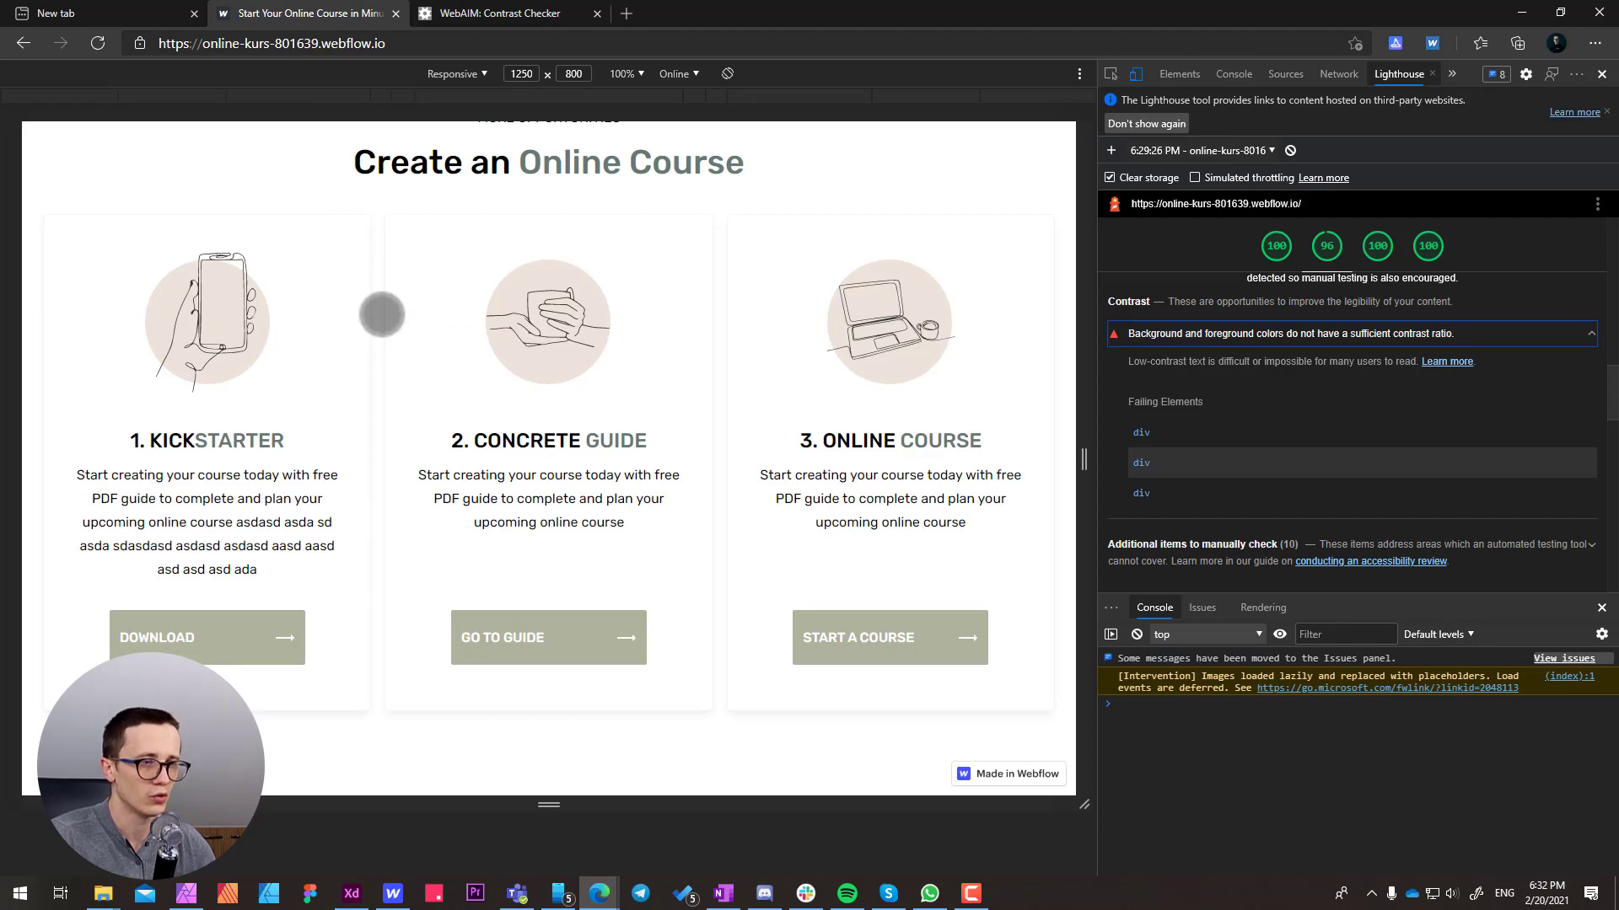
key("ctrl+r")
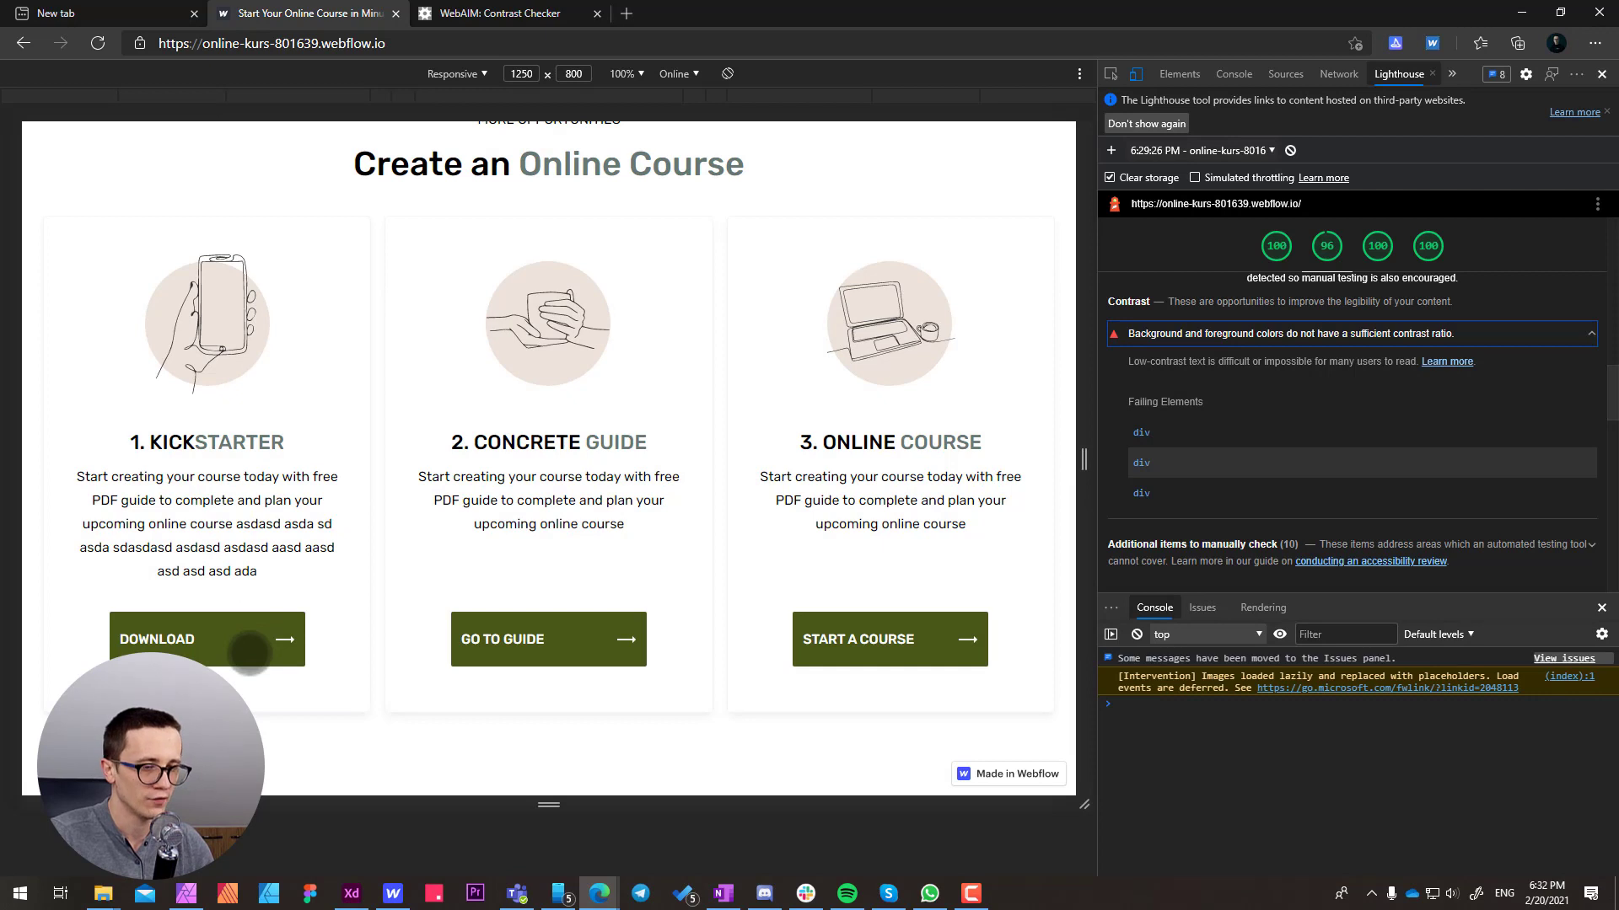
left_click(1290, 151)
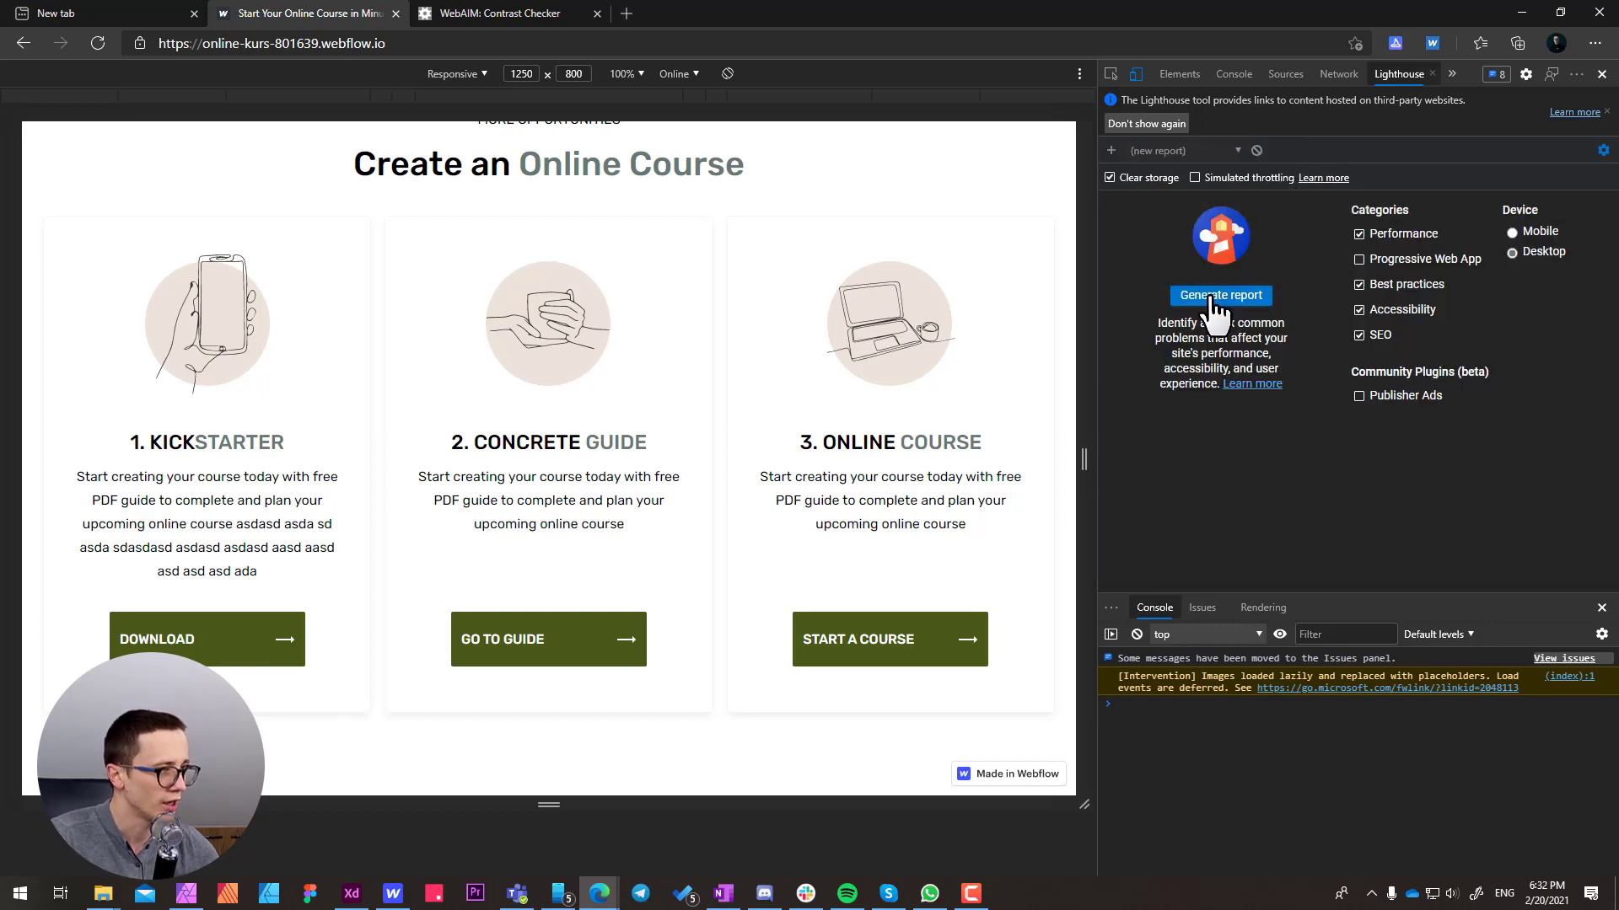
left_click(1210, 297)
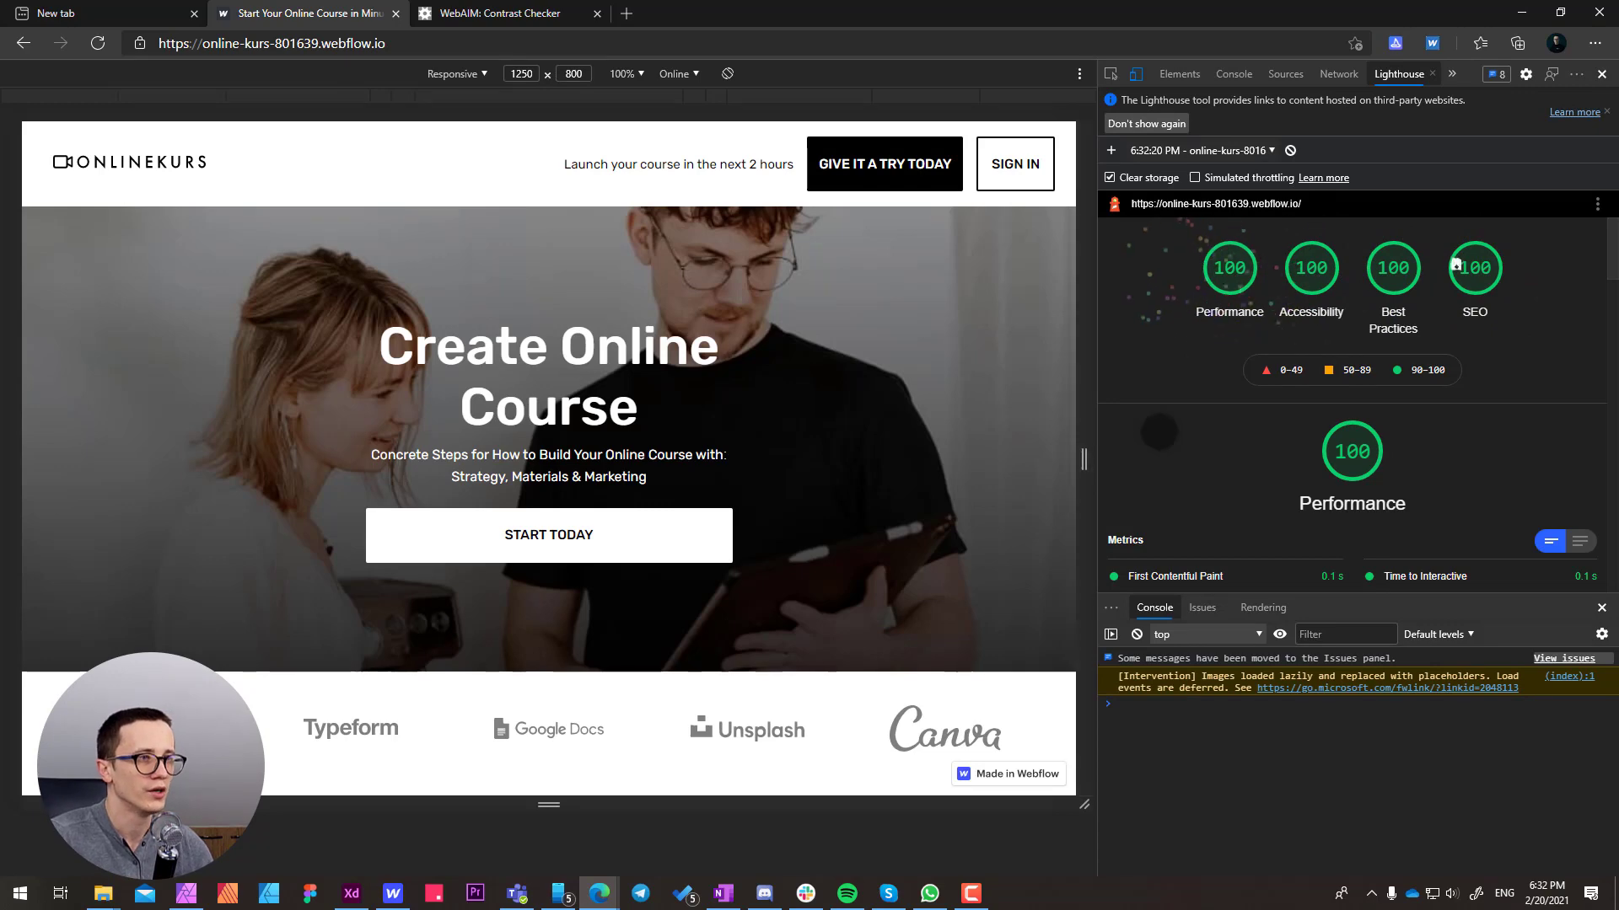
Return to the WebAIM site and open the WAVE tool from its Resources page
scroll(496, 374, "down", 5)
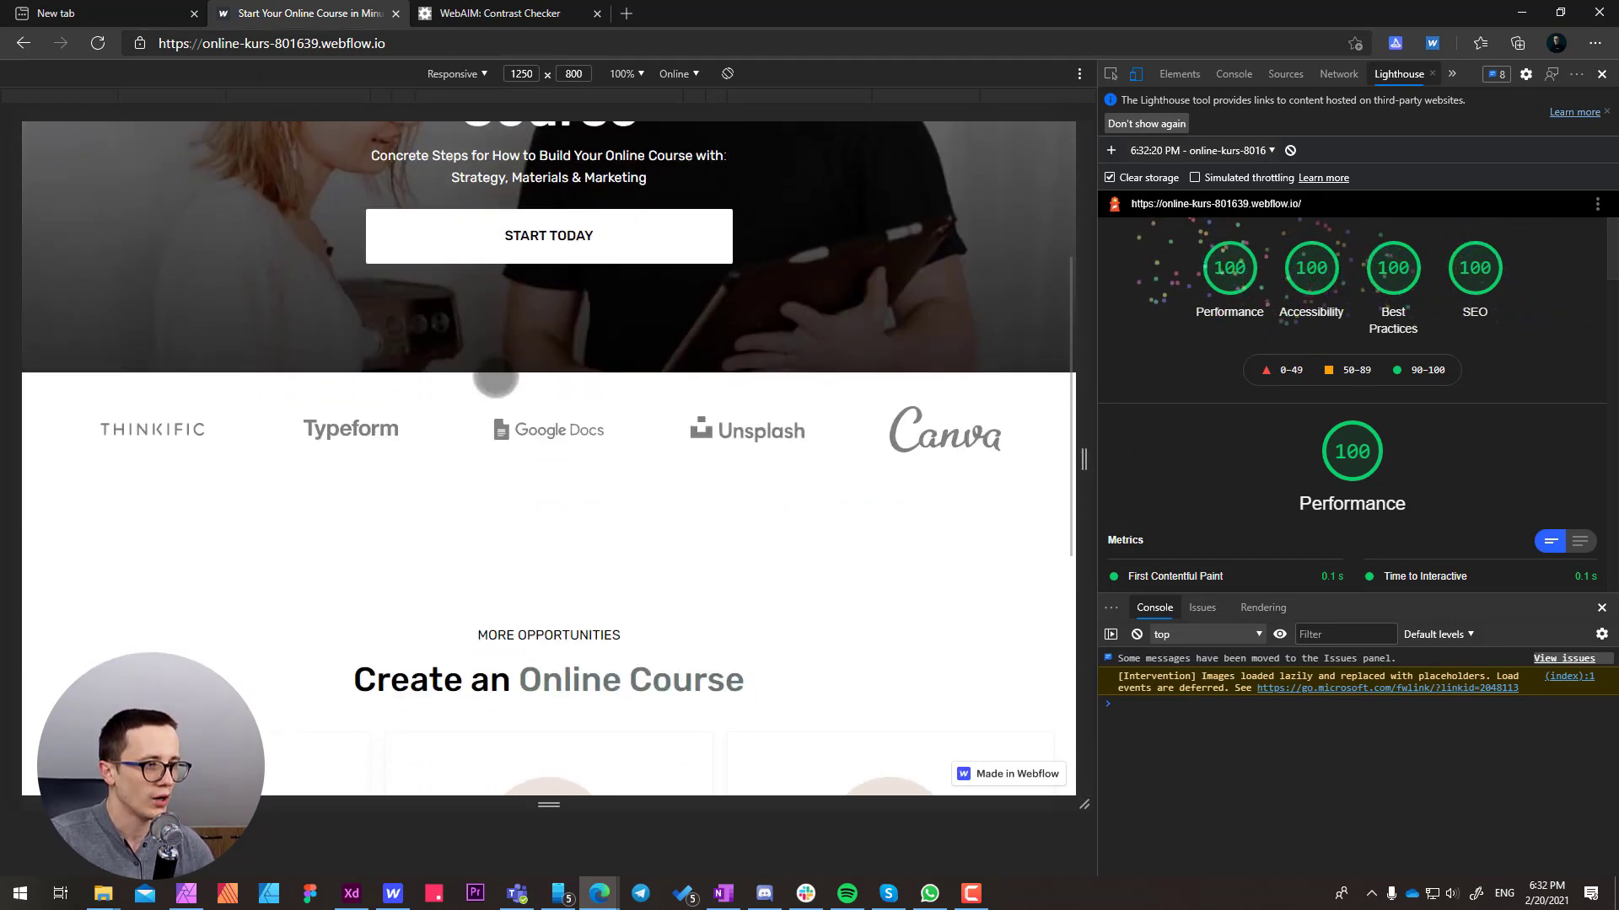
left_click(476, 48)
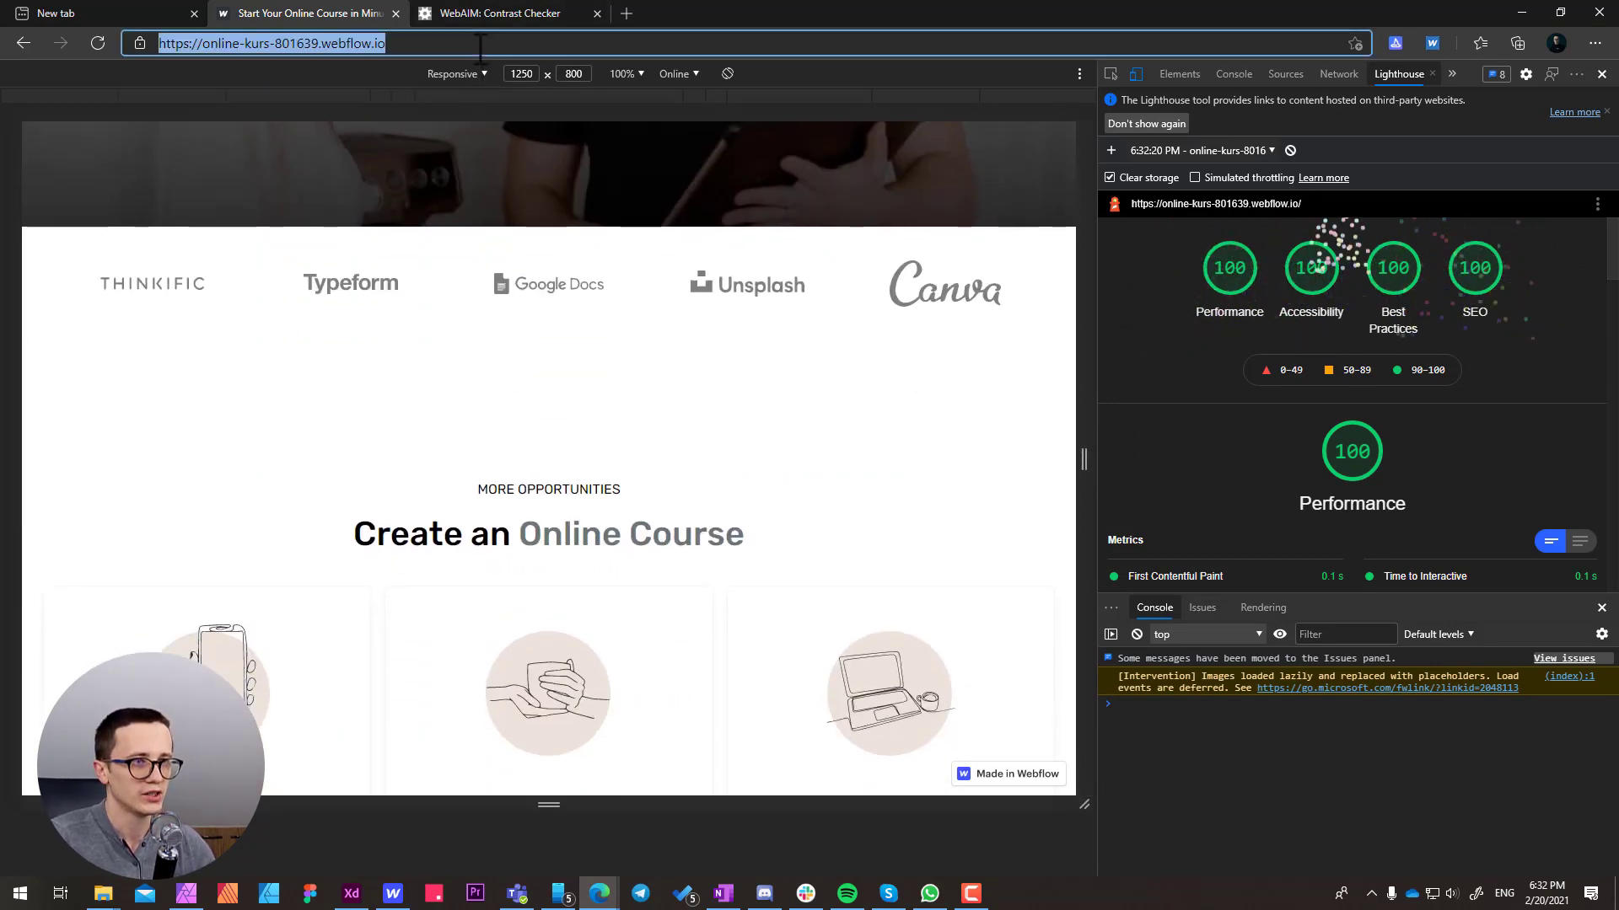
left_click(522, 13)
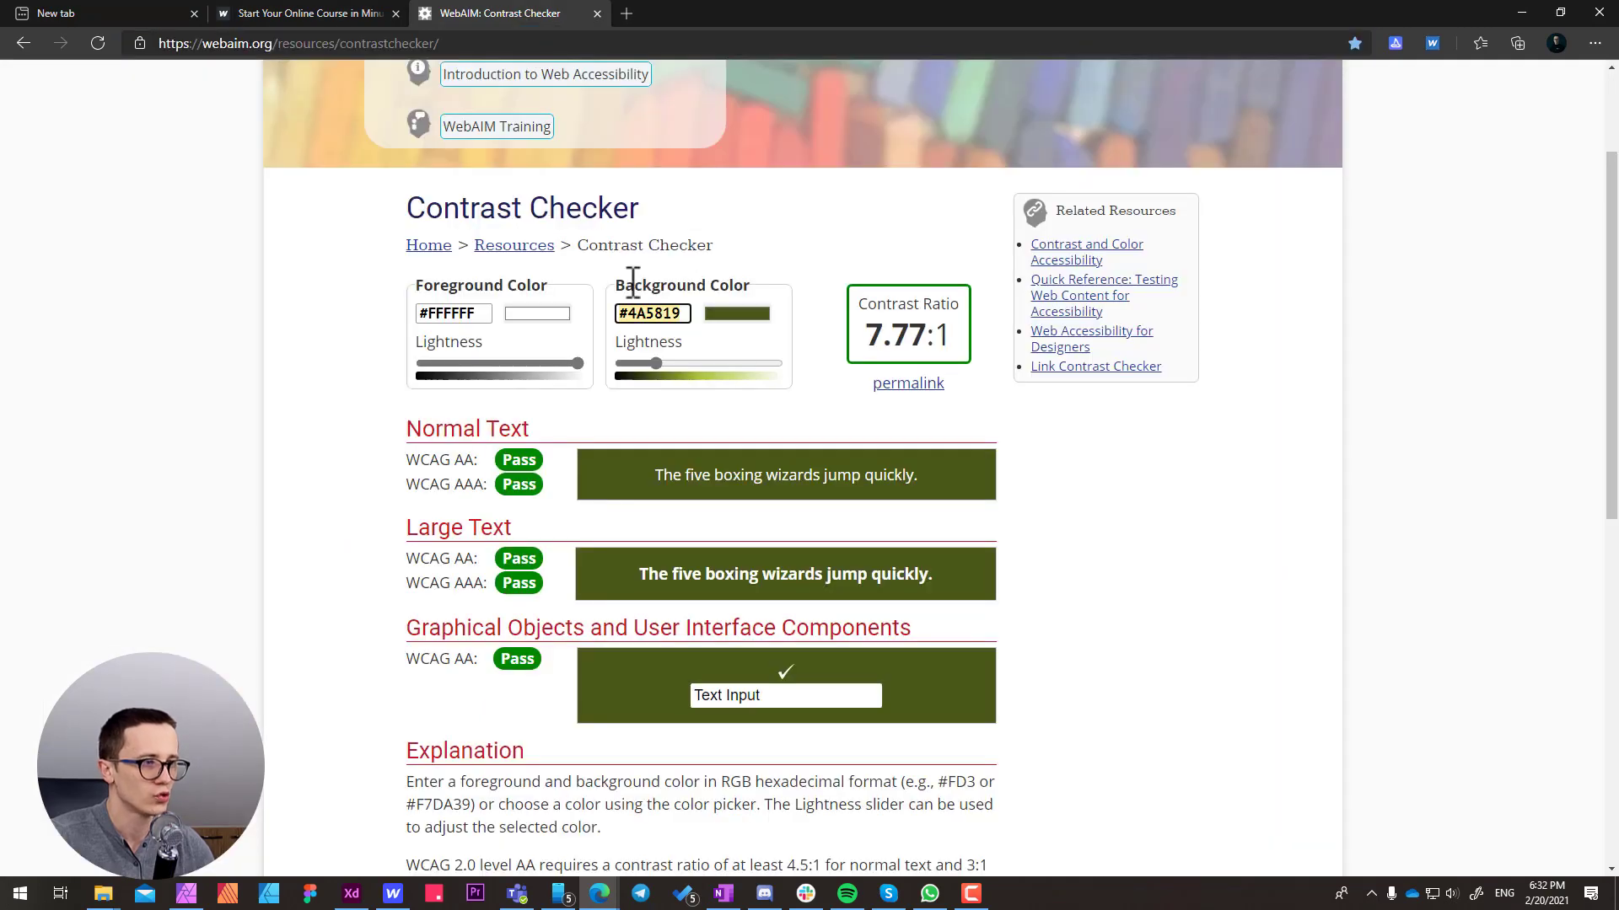
scroll(633, 280, "up", 2)
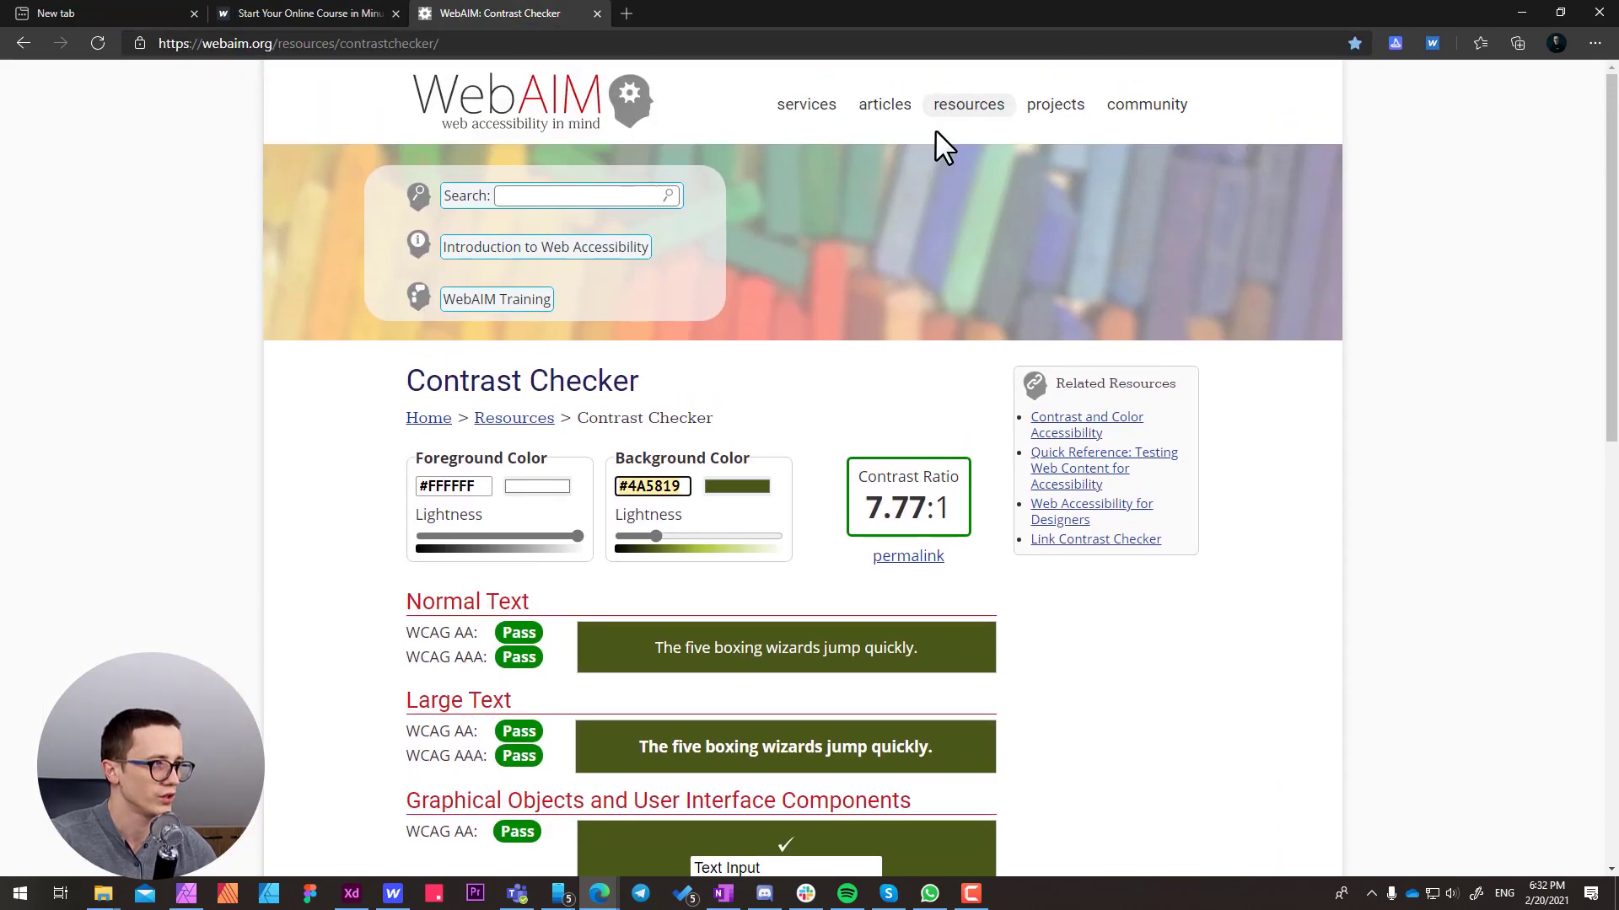
left_click(990, 110)
scroll(624, 473, "down", 5)
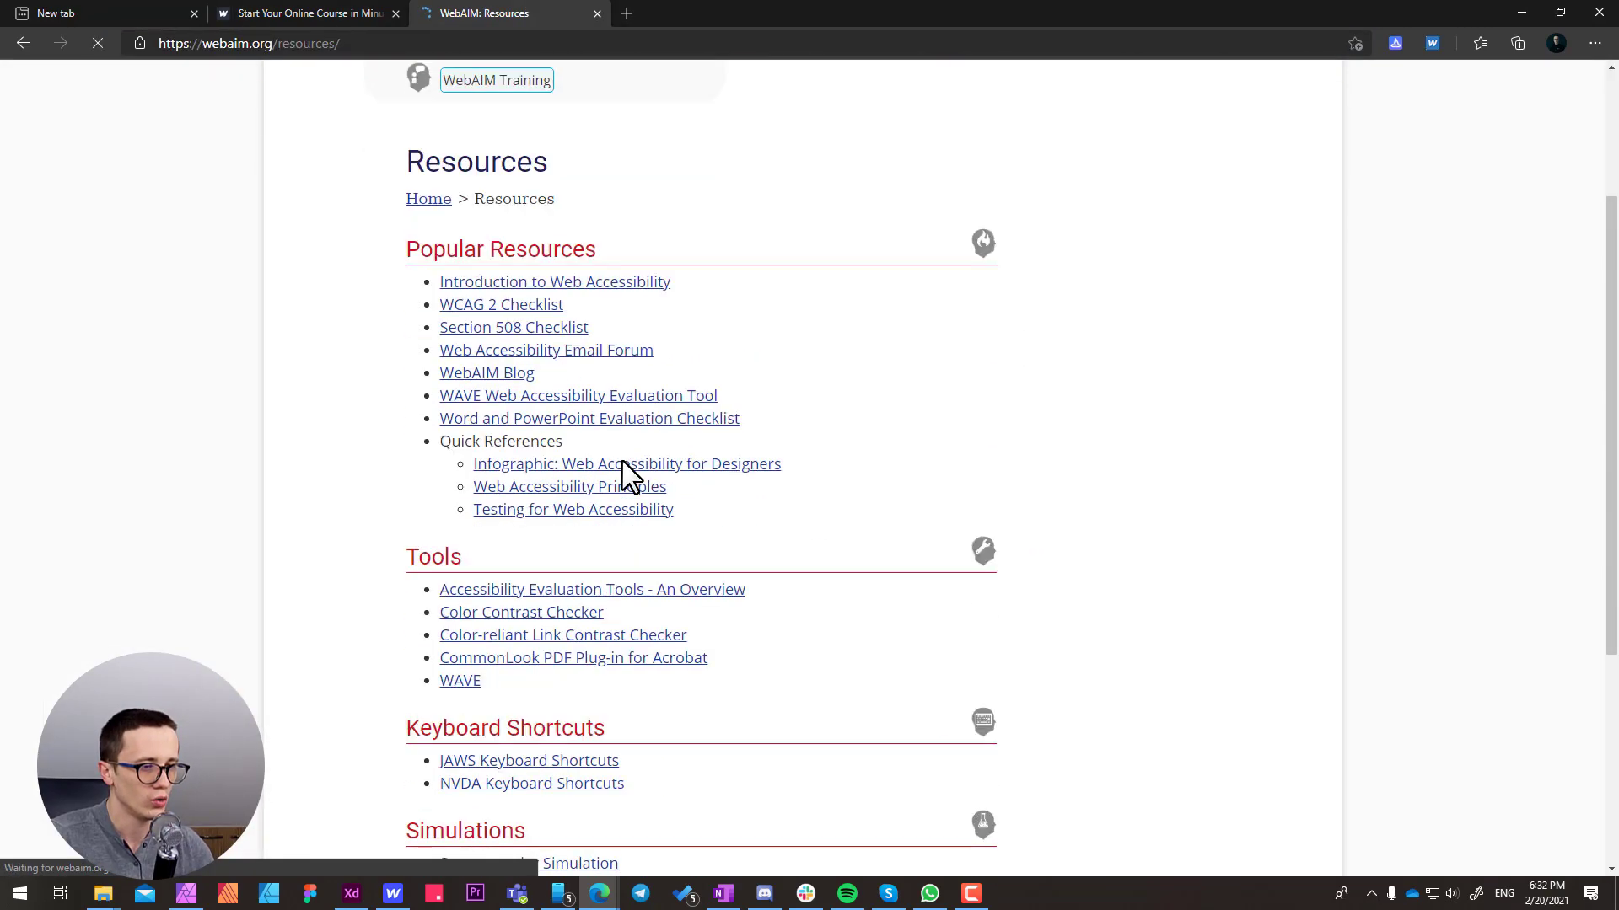
left_click(462, 481)
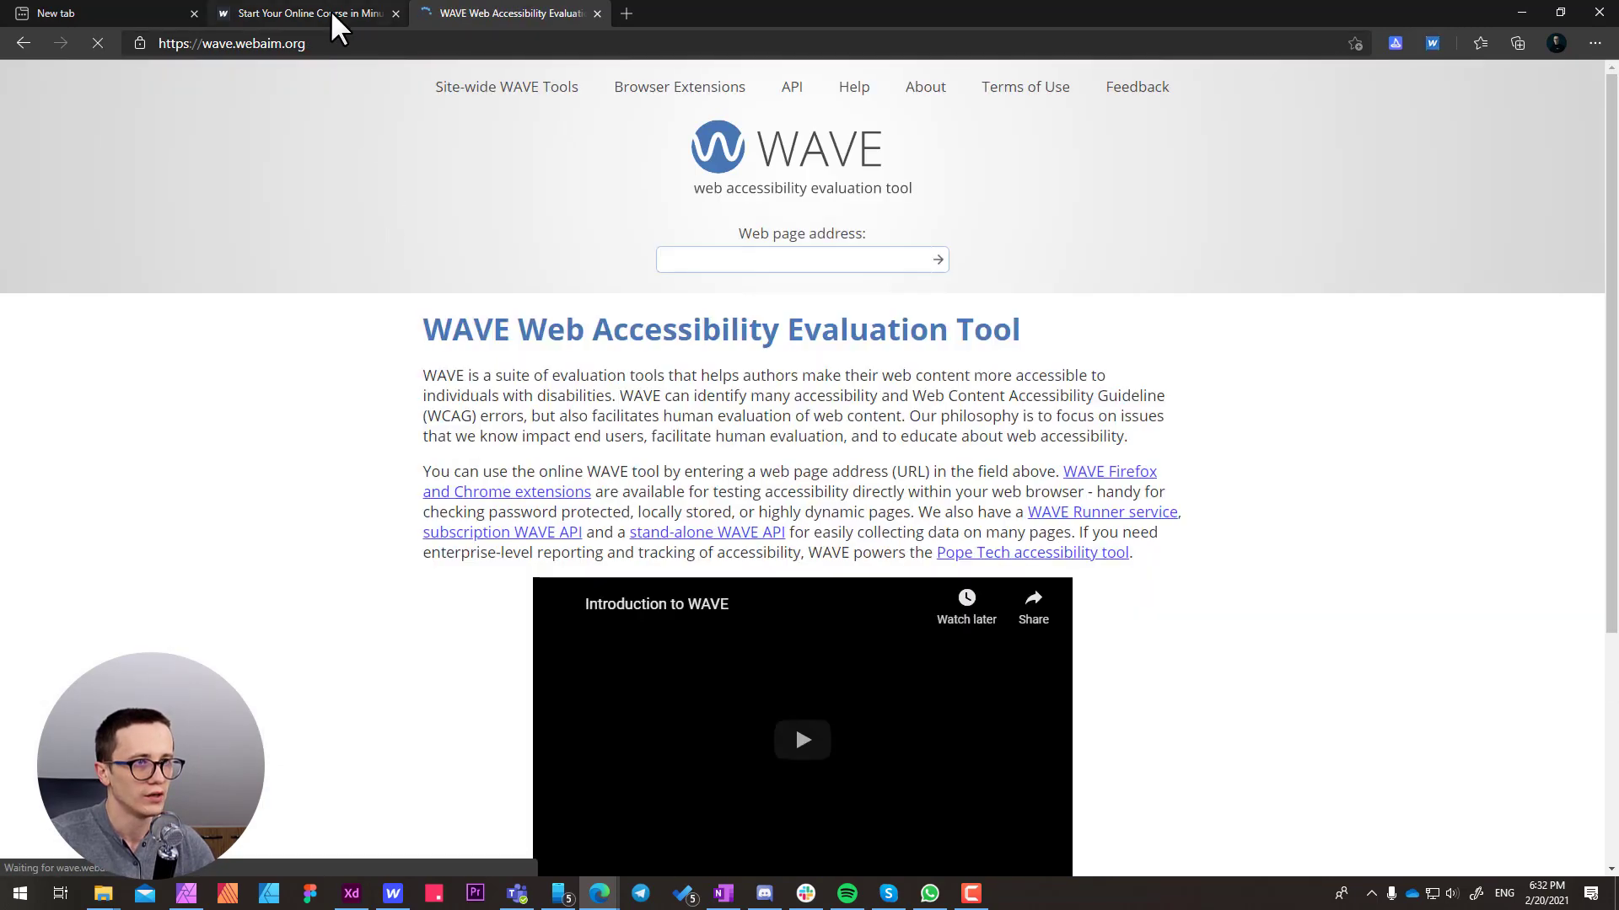
left_click(330, 12)
left_click(321, 40)
key("ctrl+c")
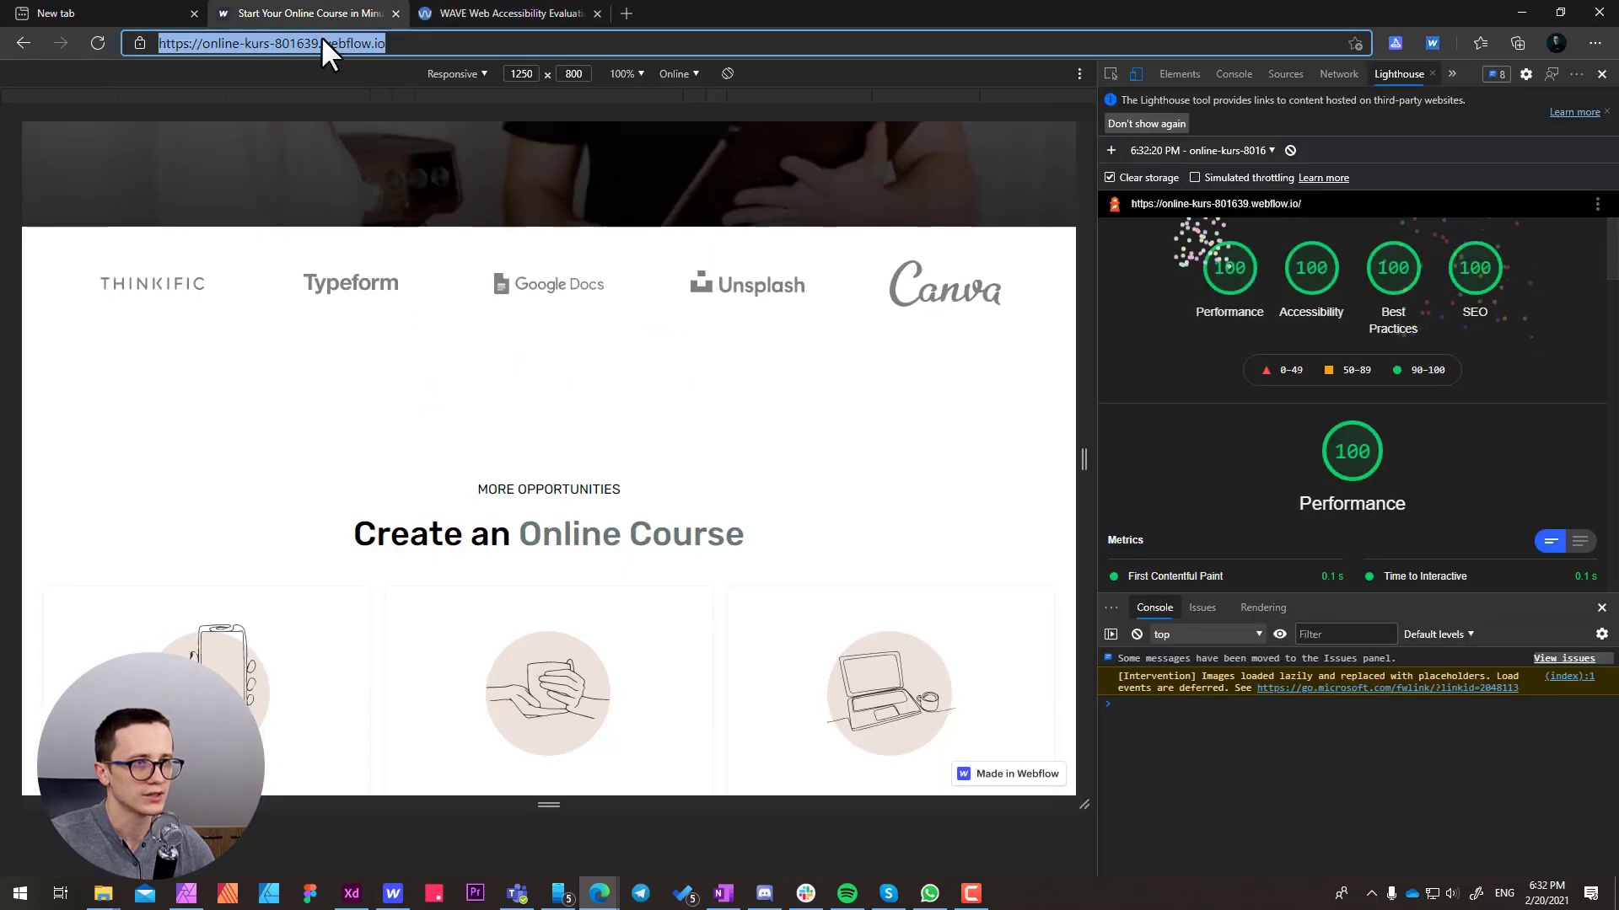
left_click(485, 15)
left_click(795, 261)
key("ctrl+v")
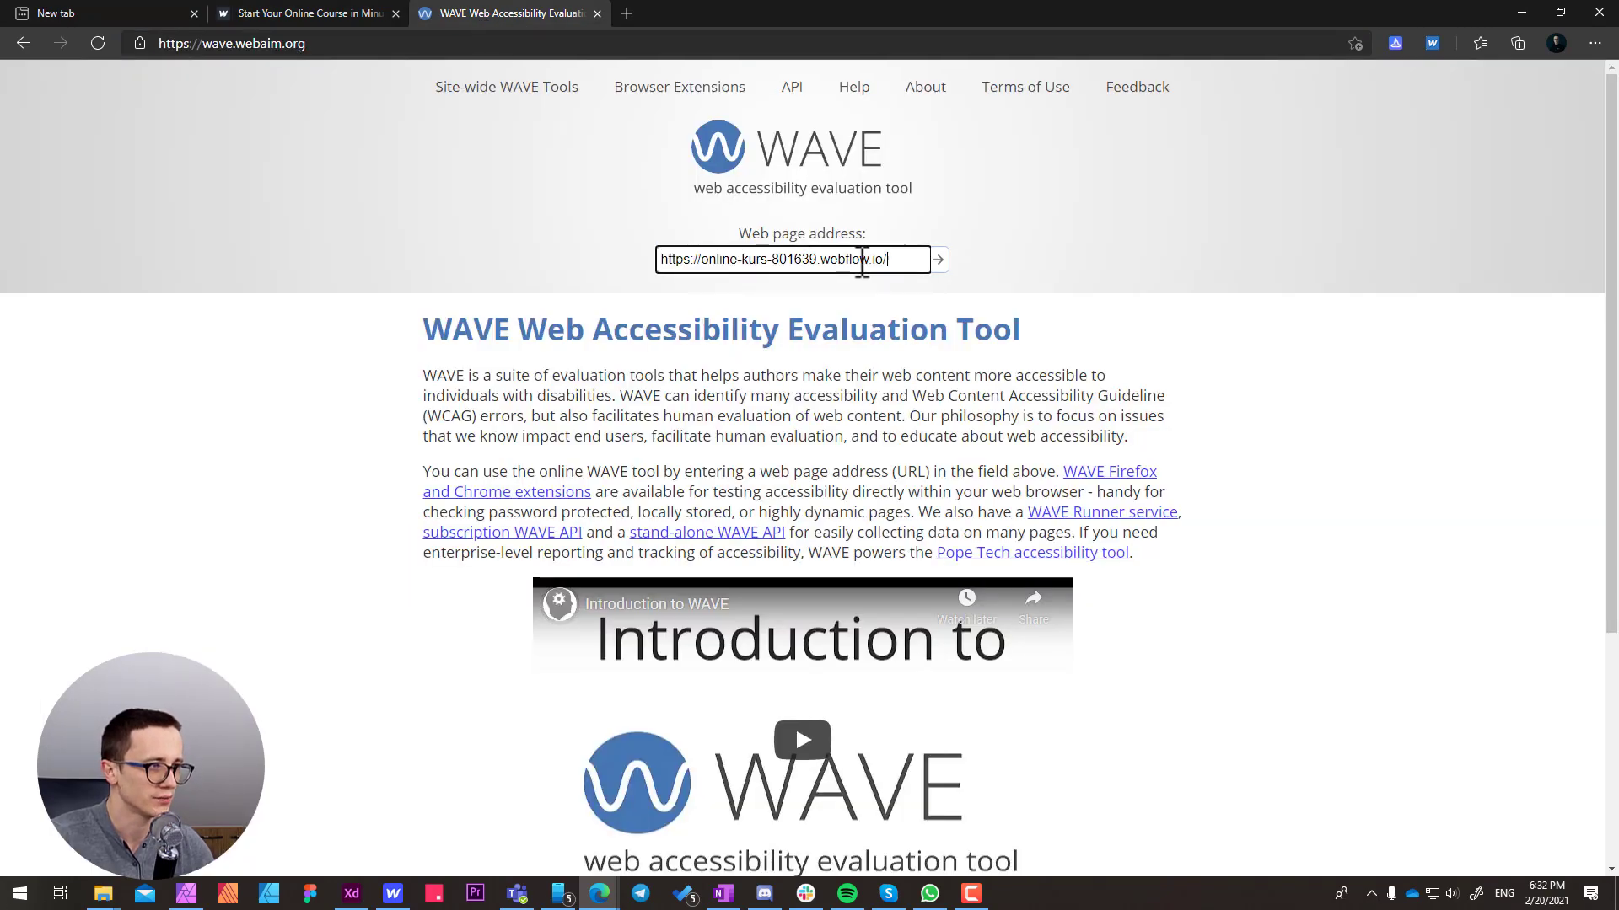
left_click(937, 262)
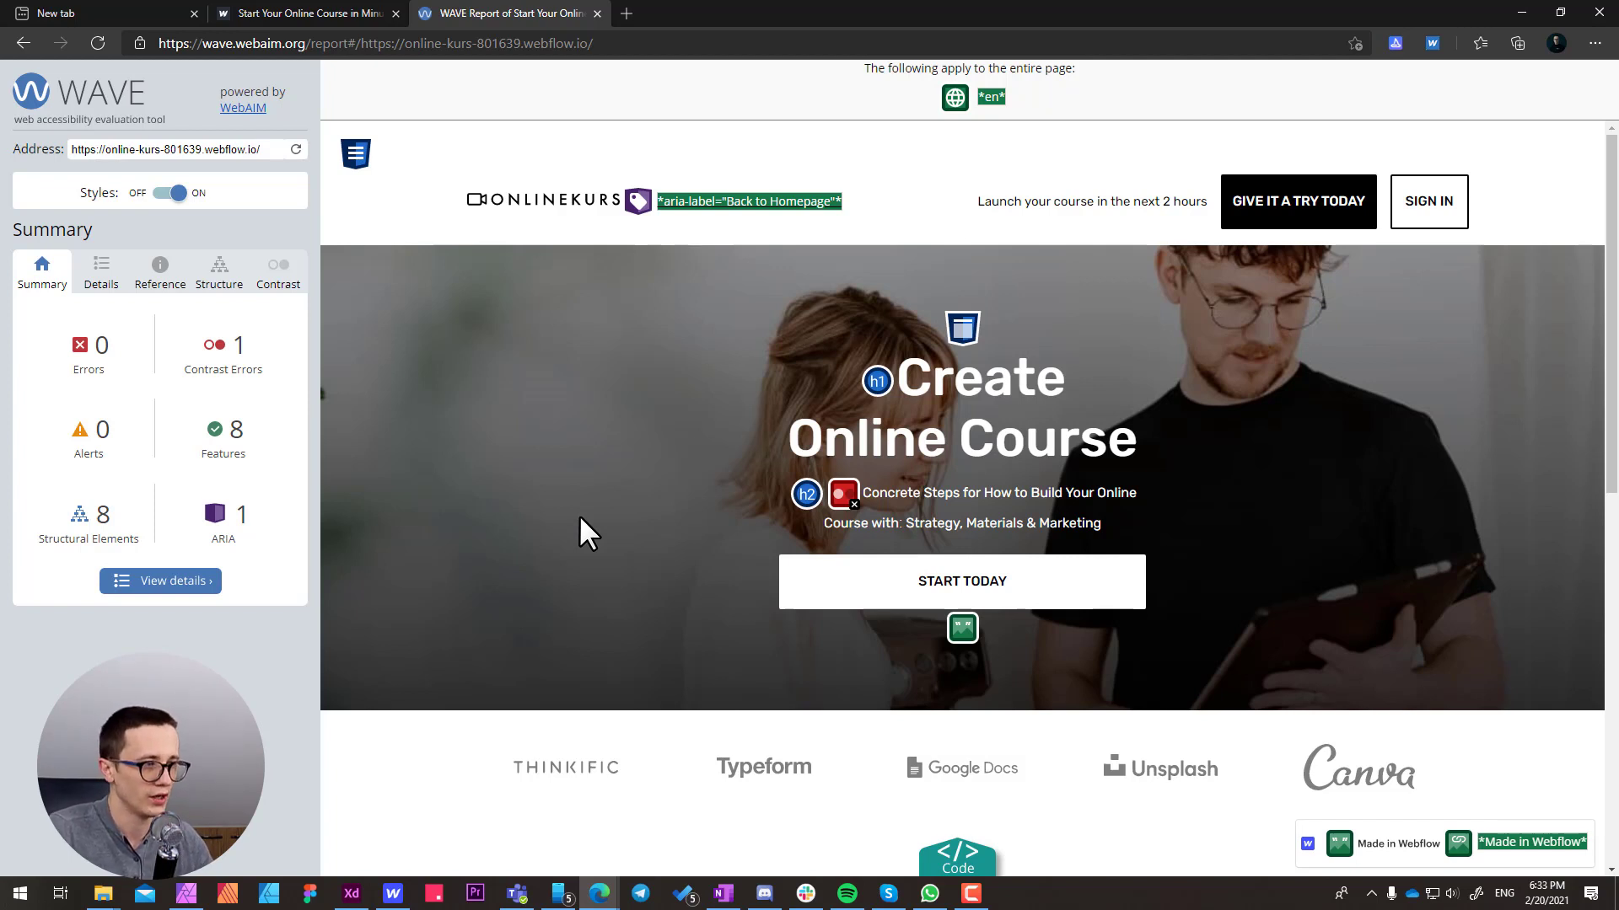
Examine the feature cards in the WAVE report and open the detailed list of detected items
scroll(641, 501, "down", 8)
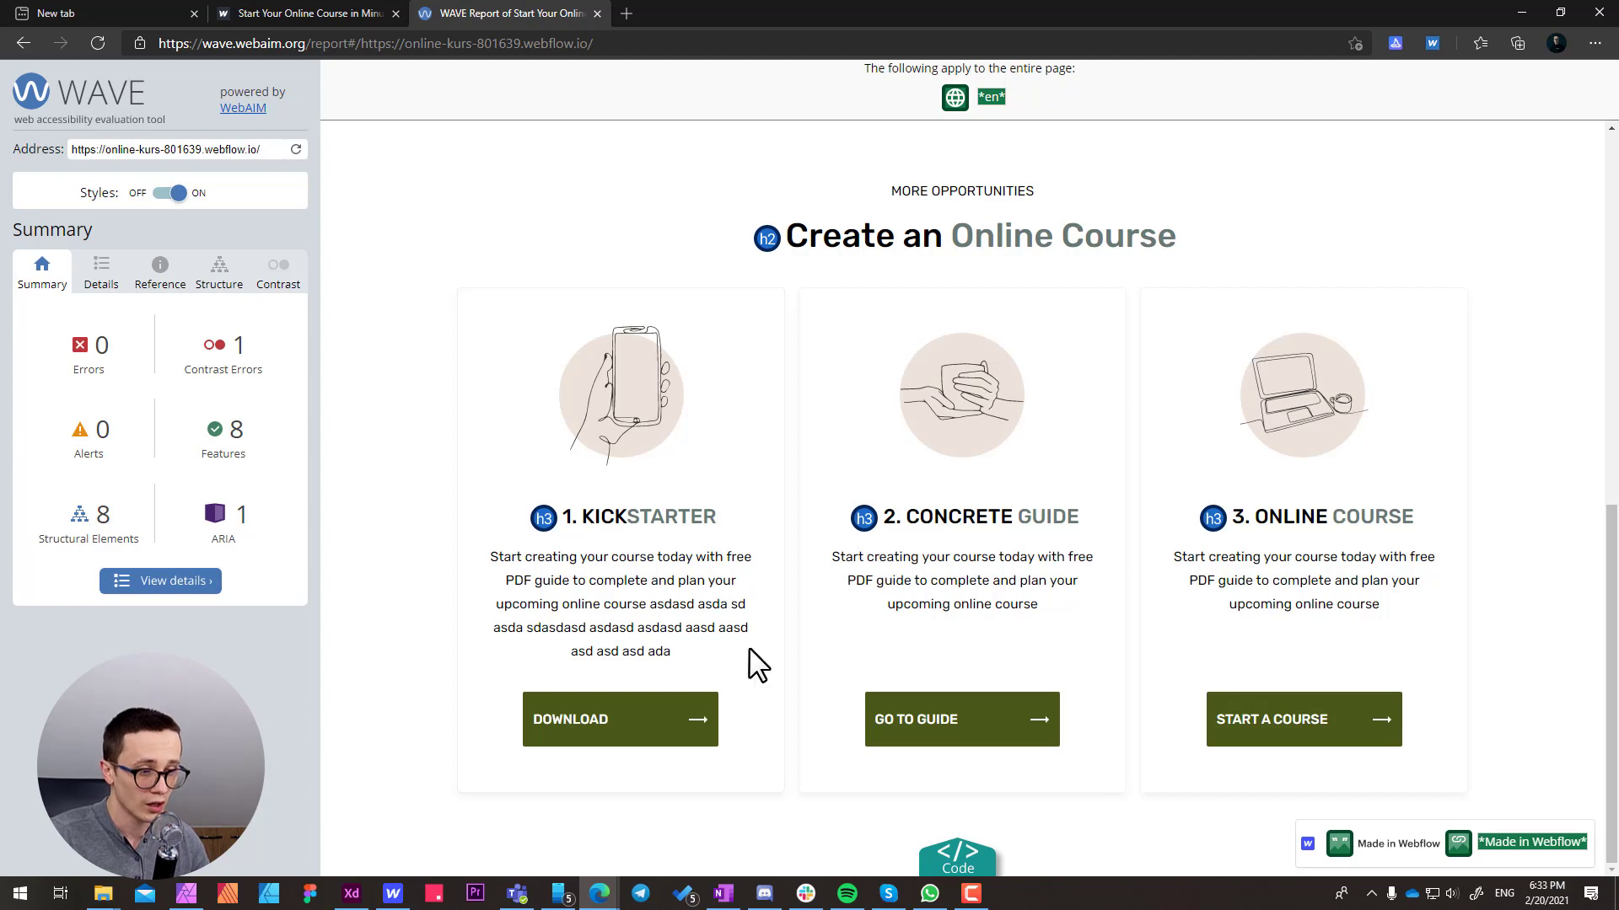
mouse_move(400, 903)
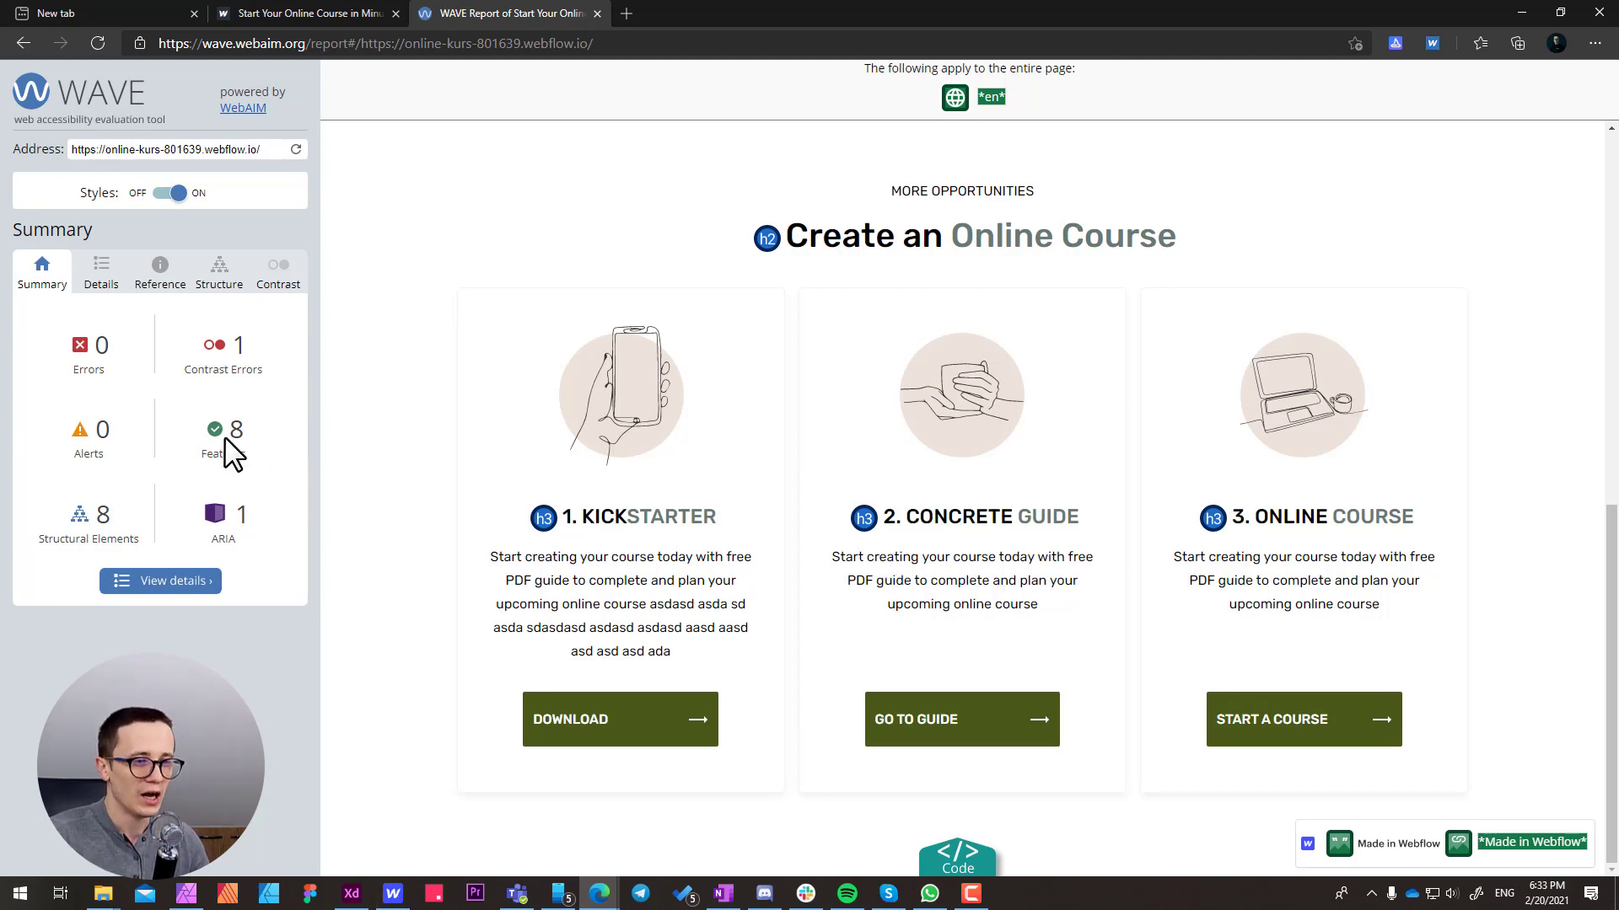
left_click(99, 274)
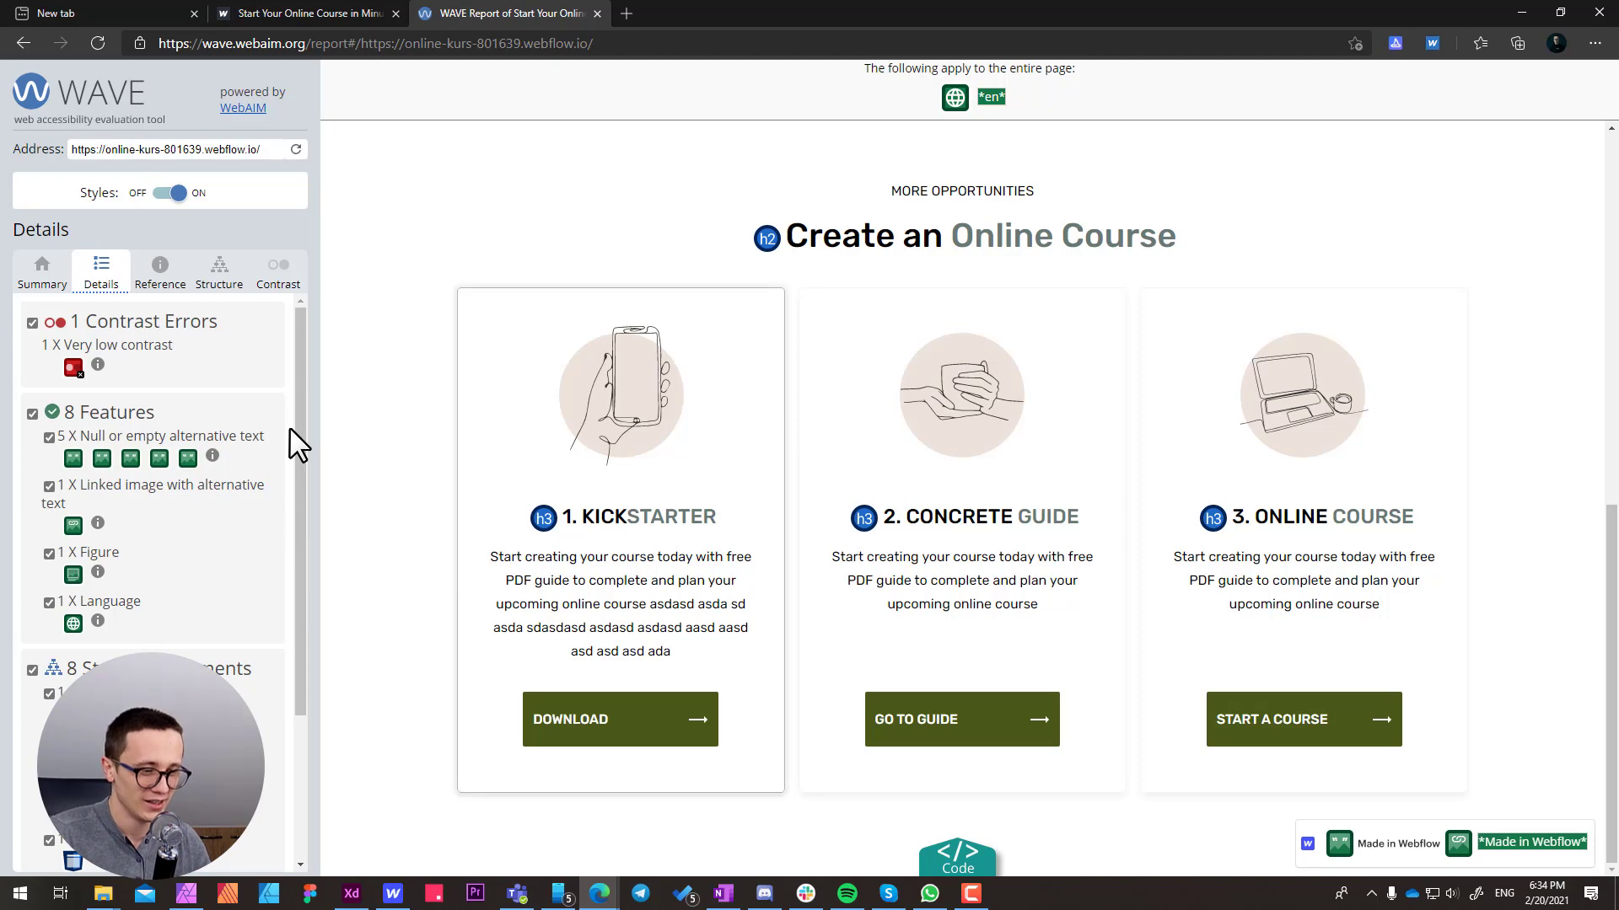
Switch to Webflow, open the Home page and select the home-features section
left_click(392, 895)
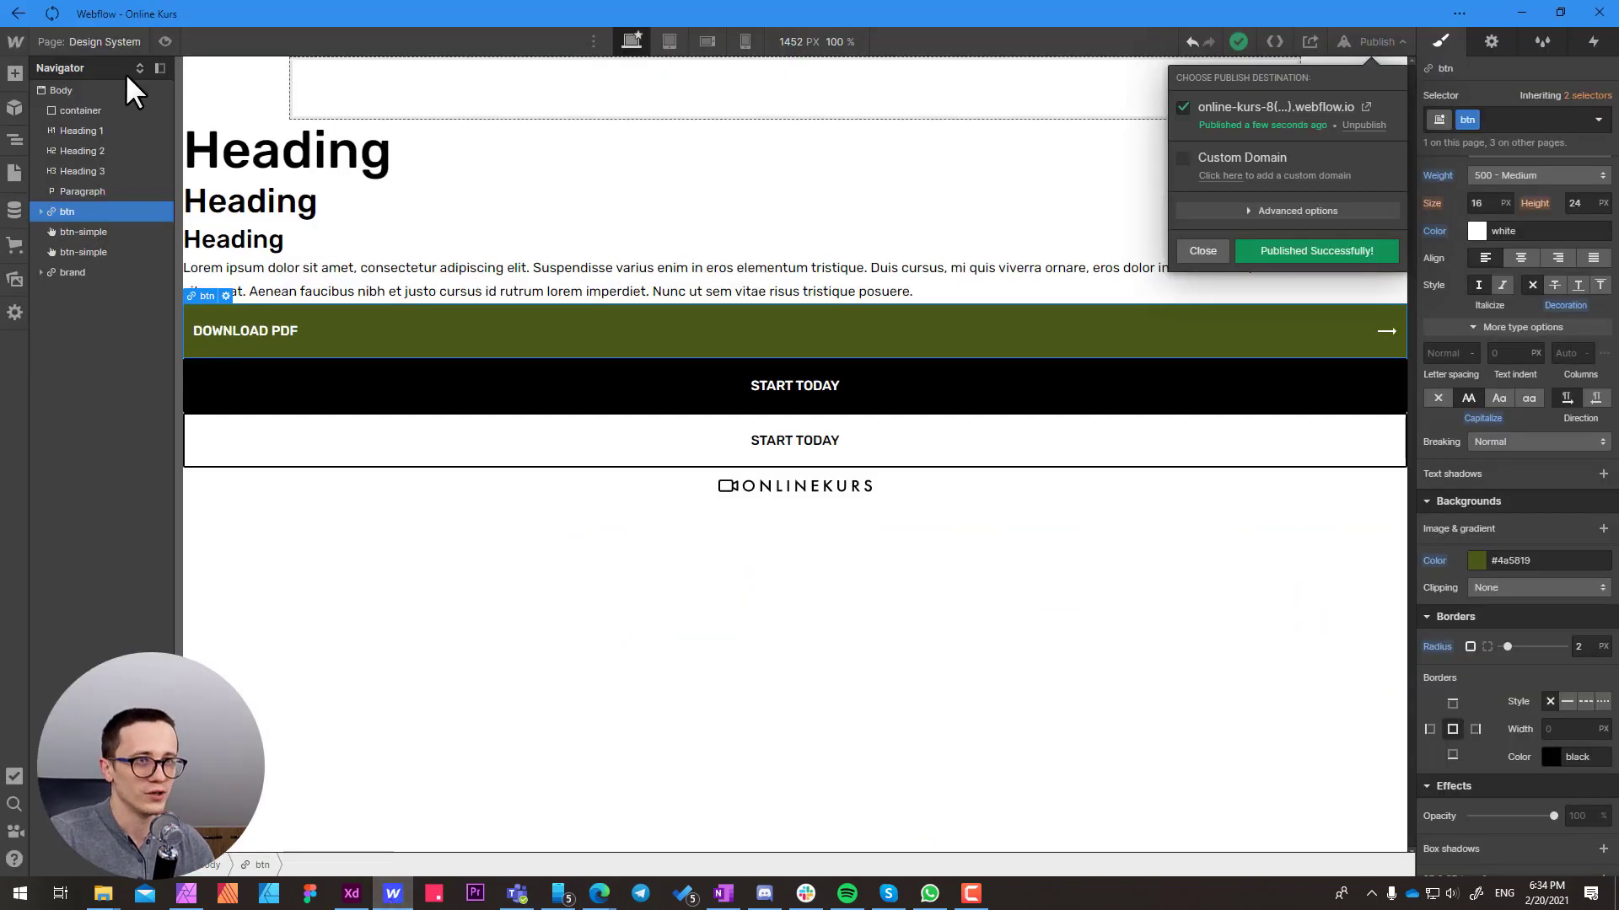
left_click(109, 43)
left_click(108, 43)
left_click(103, 169)
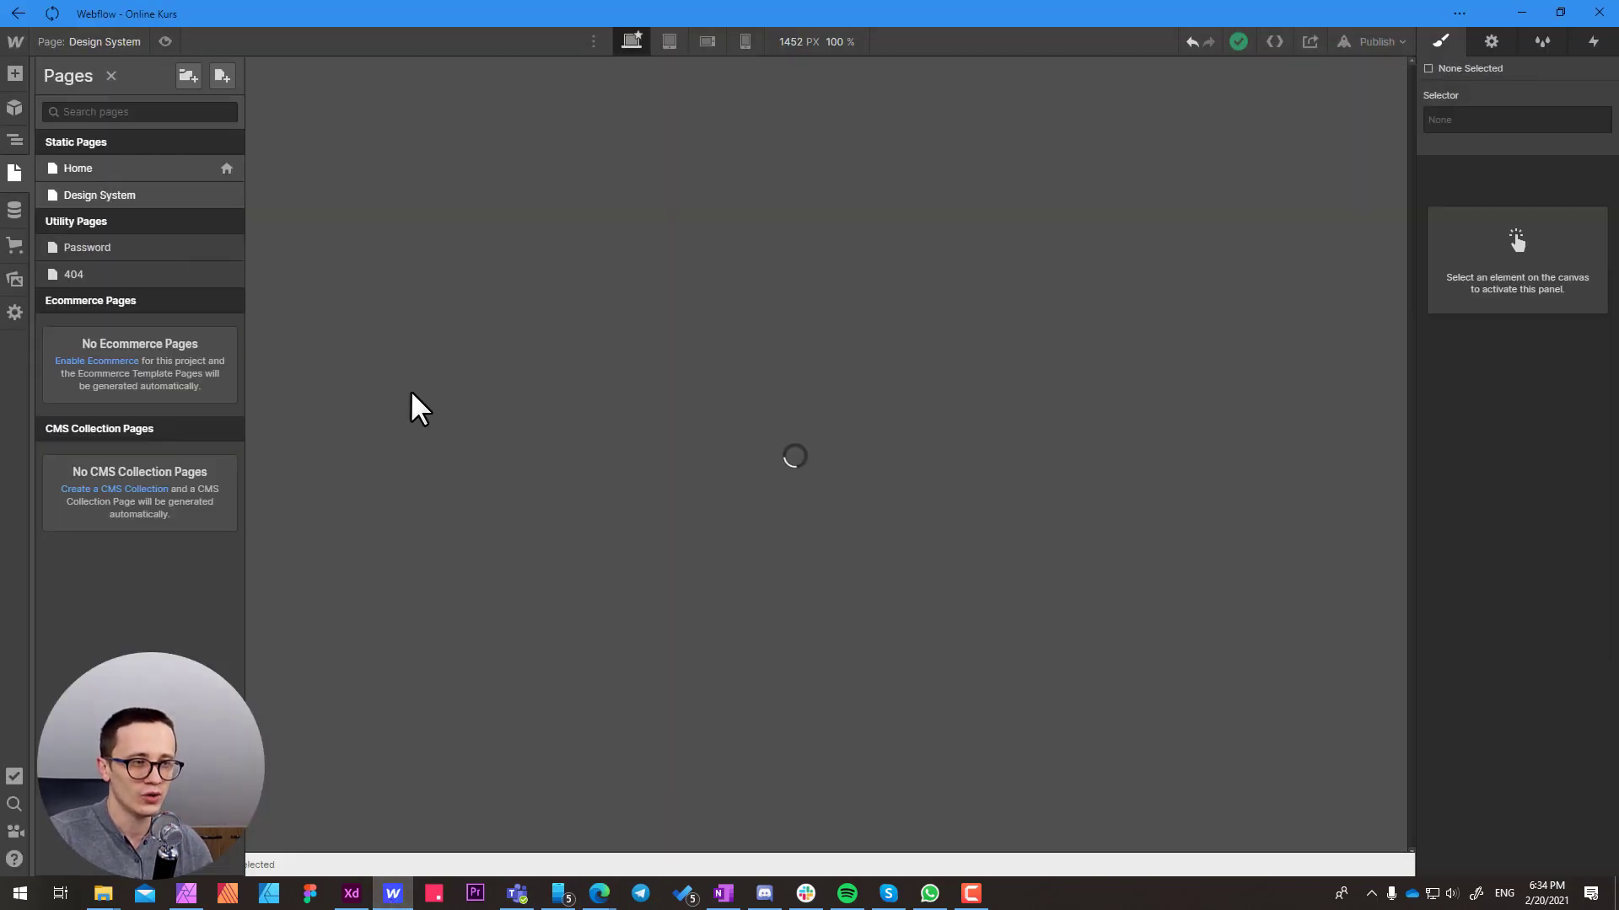
scroll(412, 392, "down", 5)
scroll(413, 400, "down", 2)
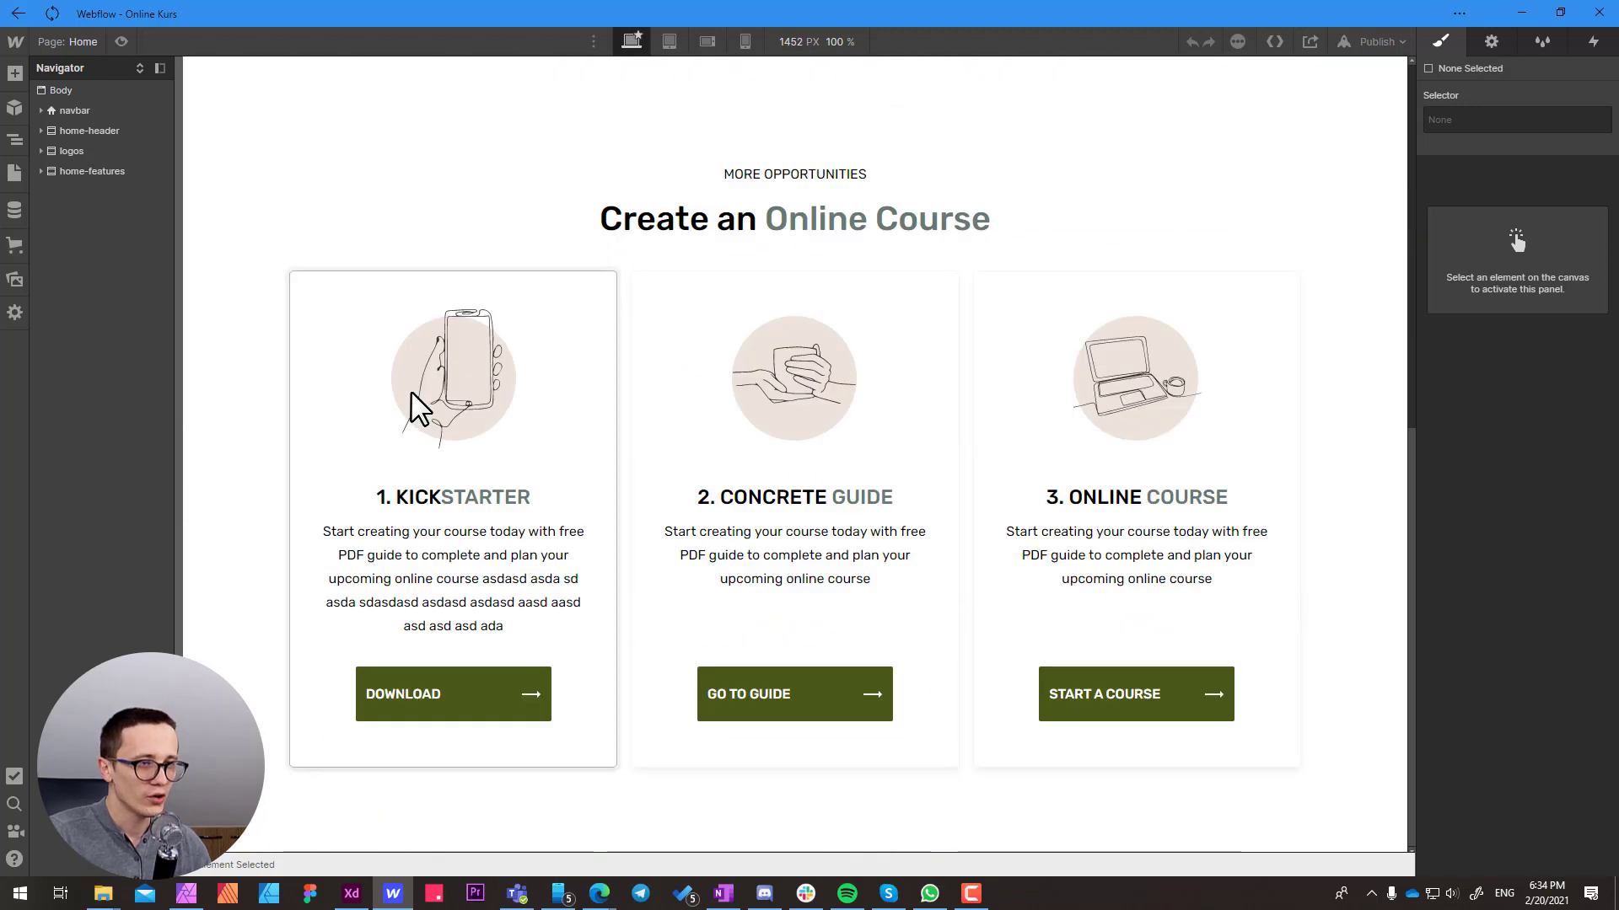
left_click(217, 198)
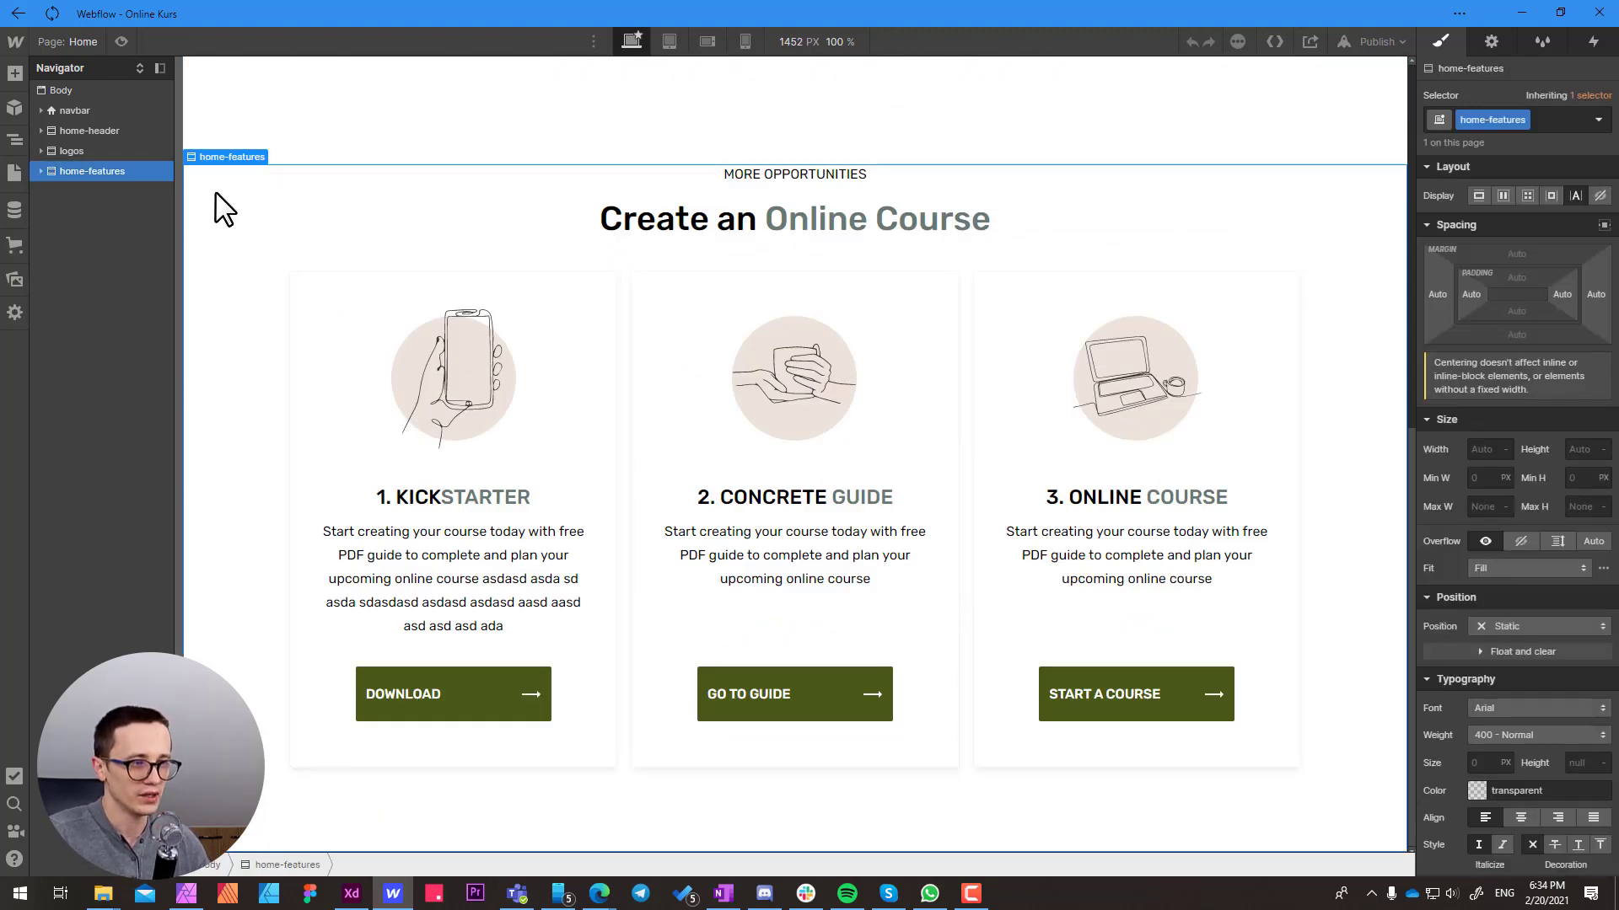
Switch to Adobe XD and select the "More opportunities for you, and others" section to examine its design
left_click(351, 894)
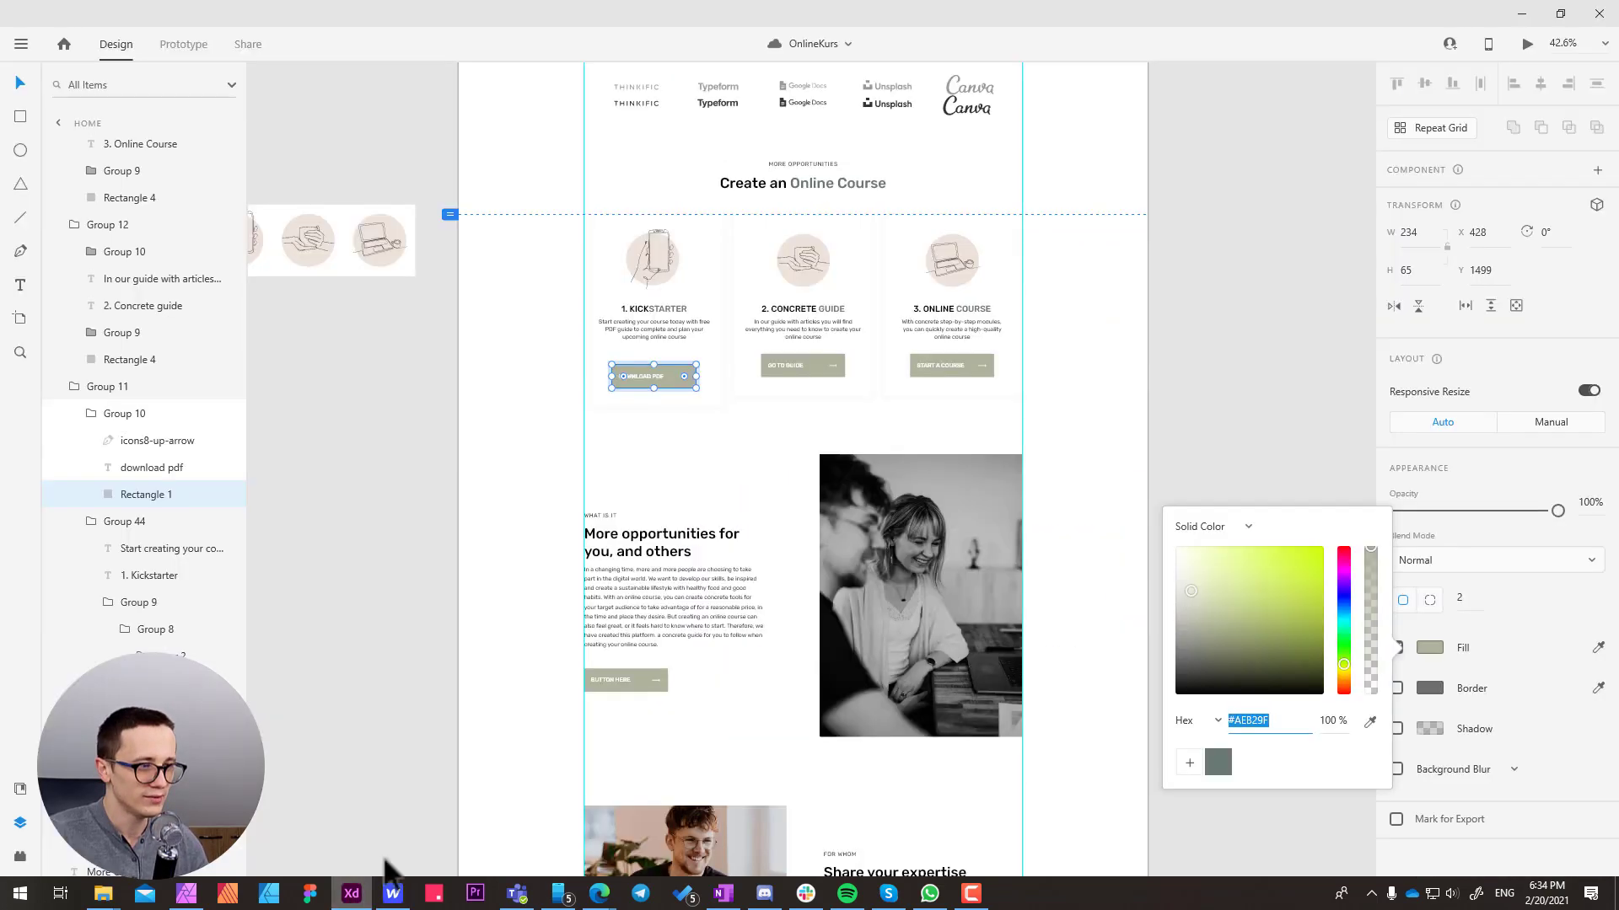
left_click(747, 457)
left_click_drag(749, 505, 754, 410)
left_click(911, 437)
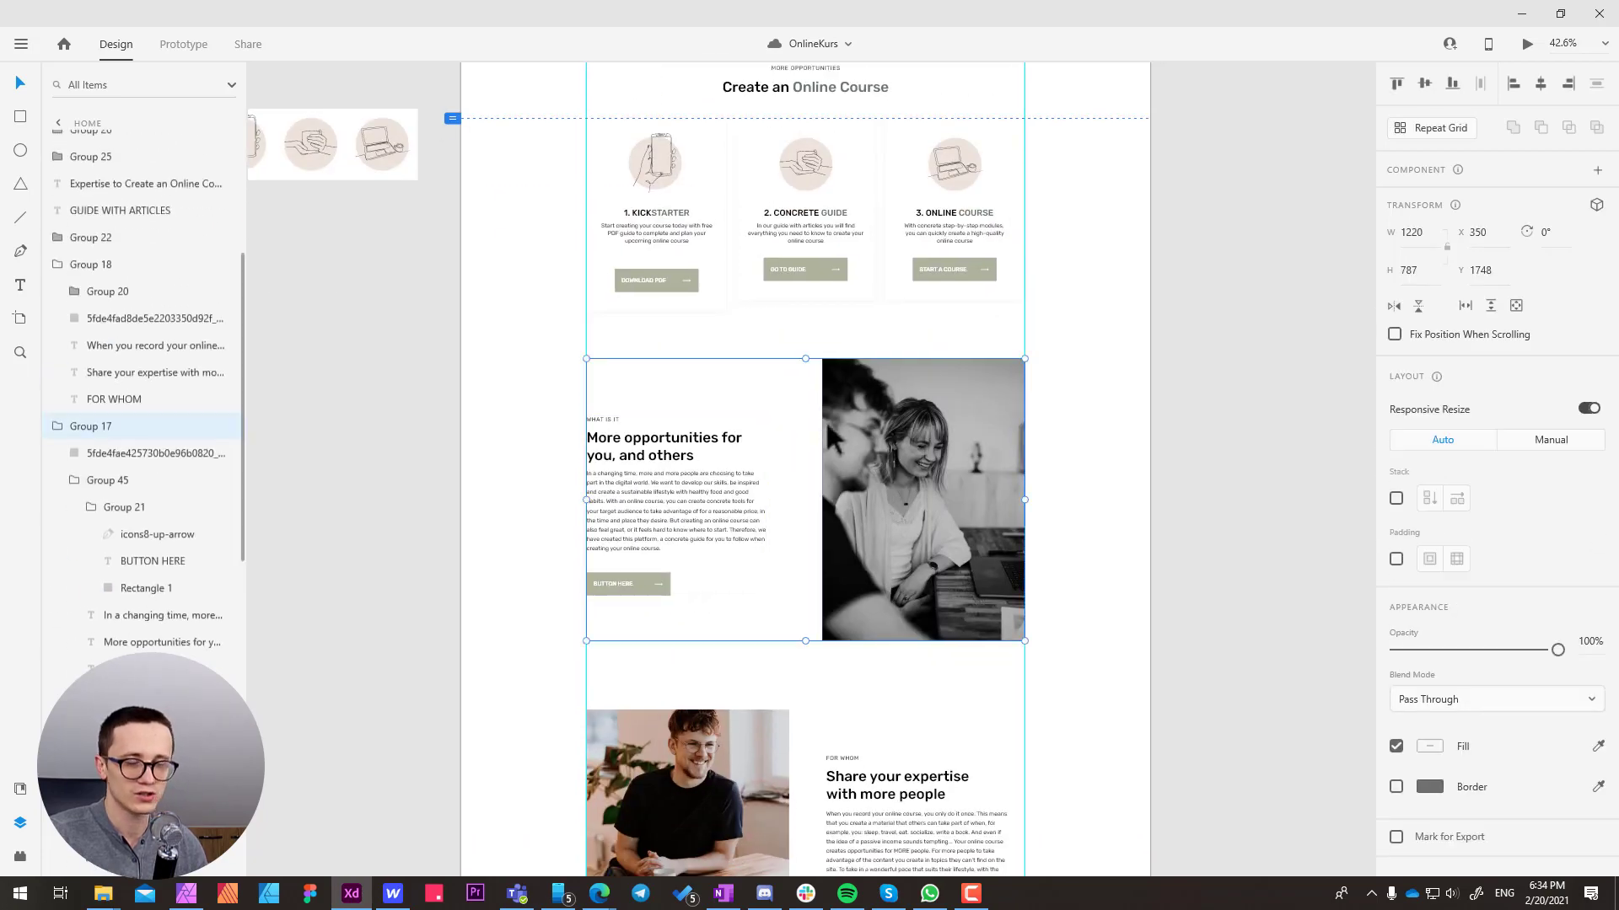
scroll(830, 434, "up", 3)
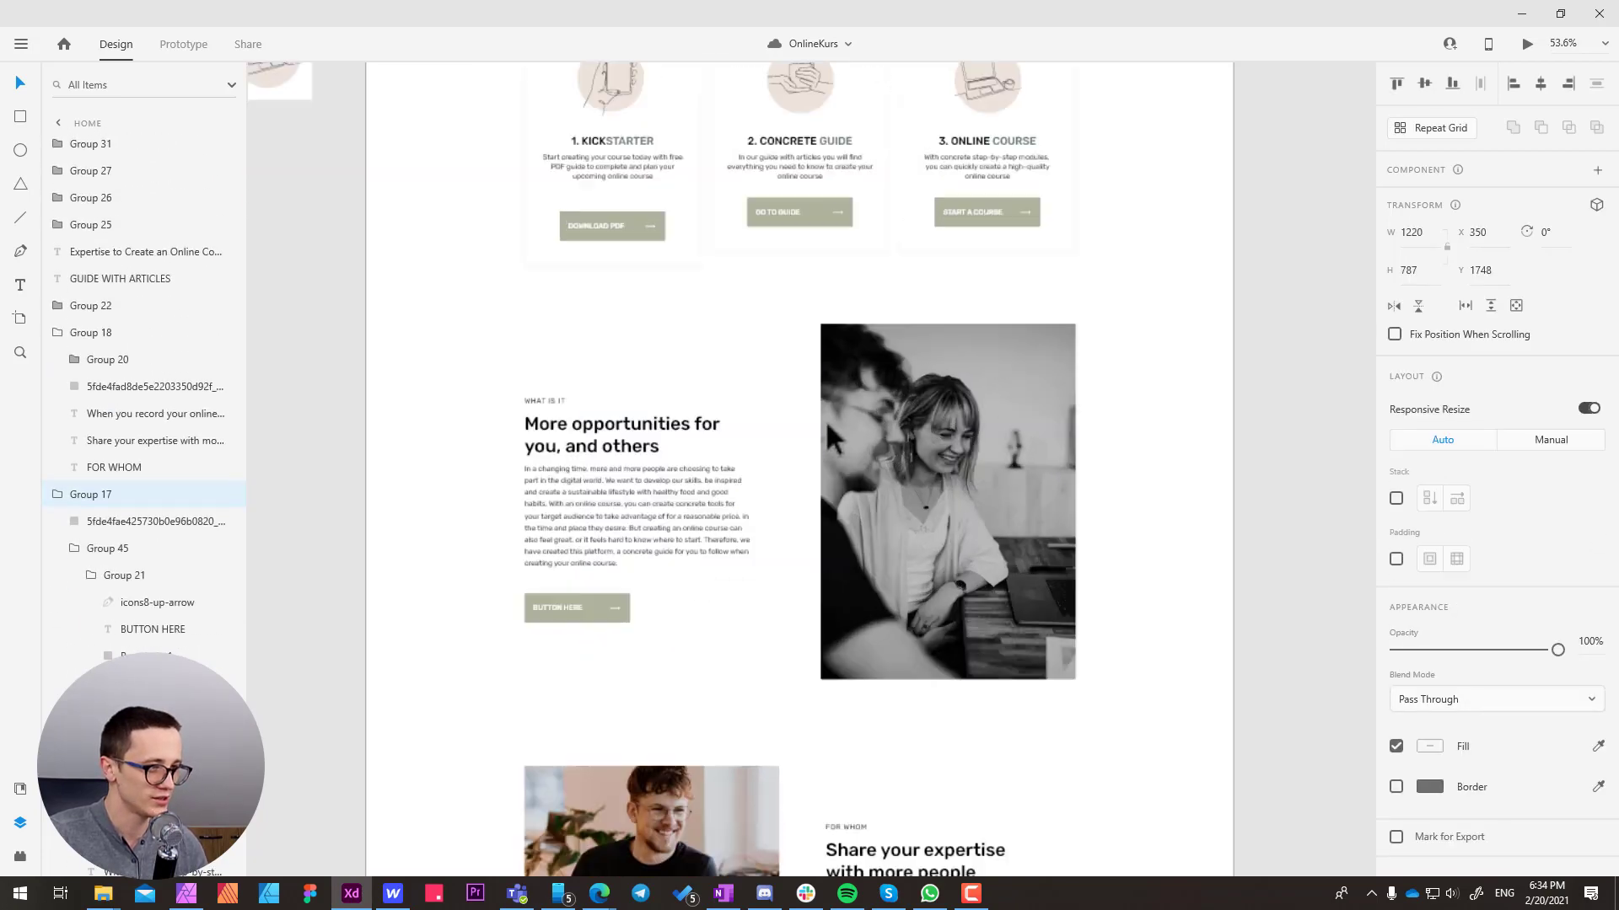
Examine the layout of the "More opportunities for you, and others" section, selecting its text group and its photo in turn
scroll(830, 434, "up", 2)
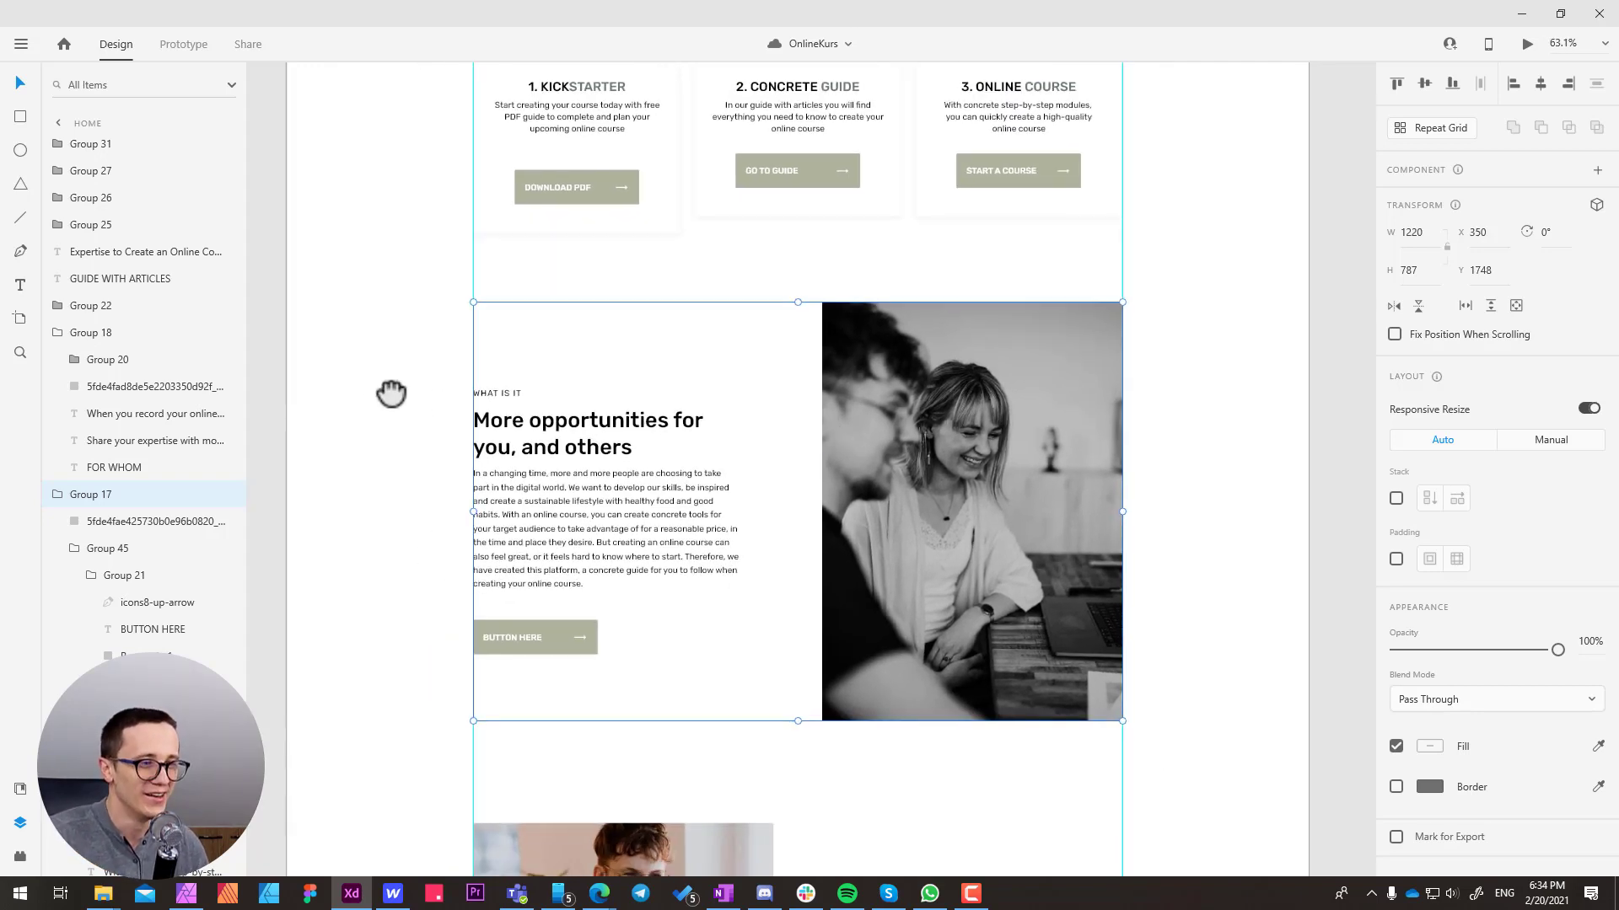
left_click_drag(391, 390, 409, 380)
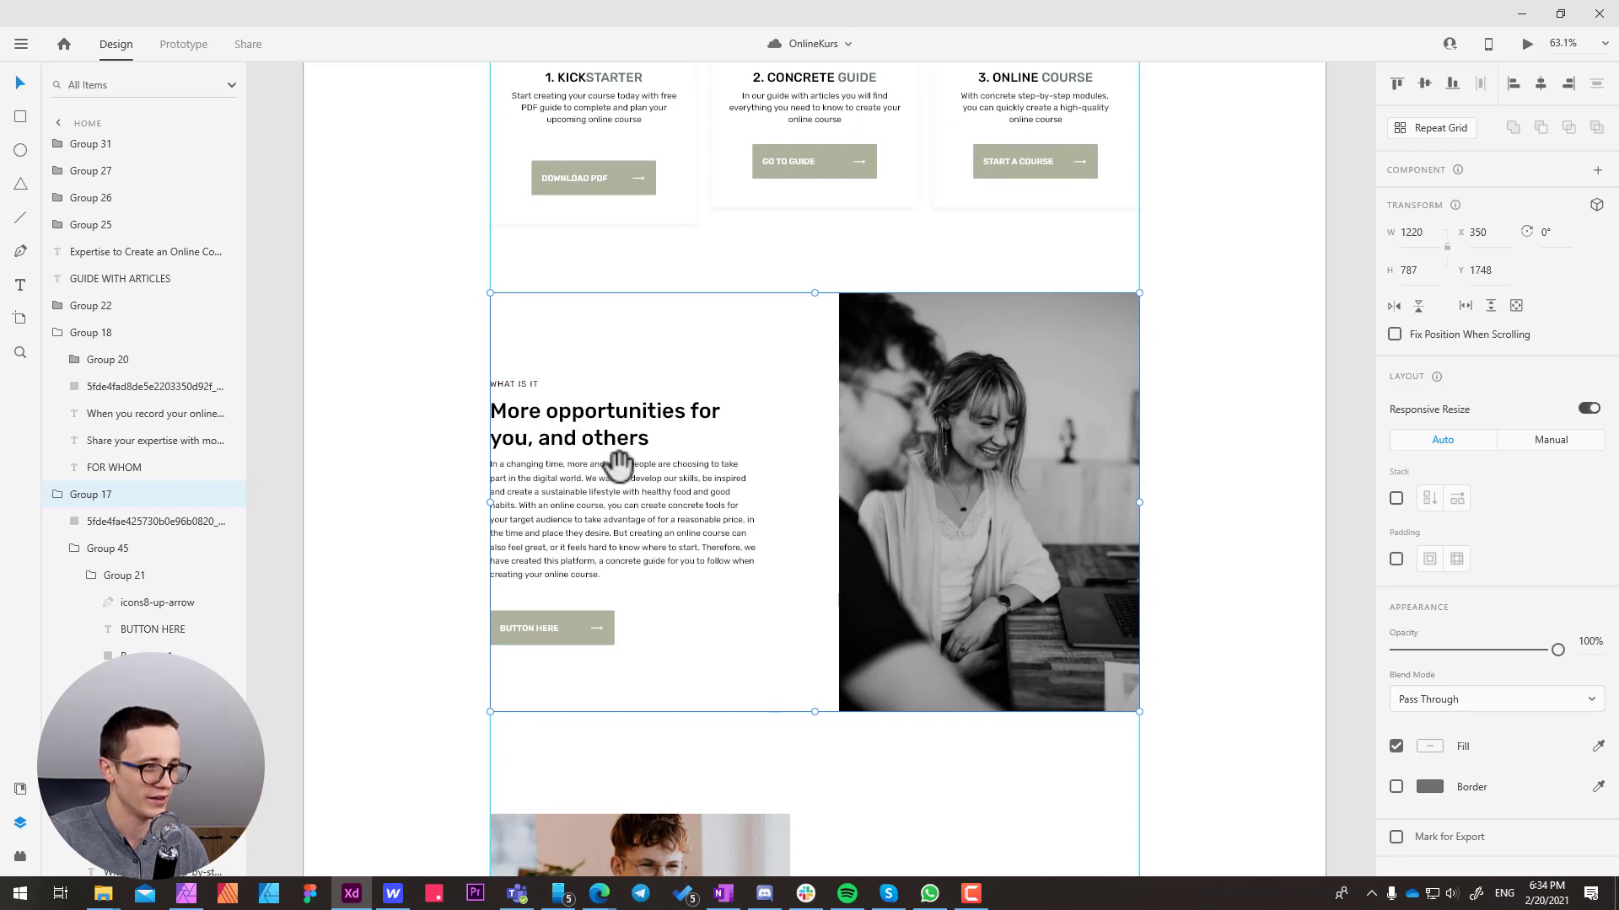
left_click_drag(592, 451, 639, 377)
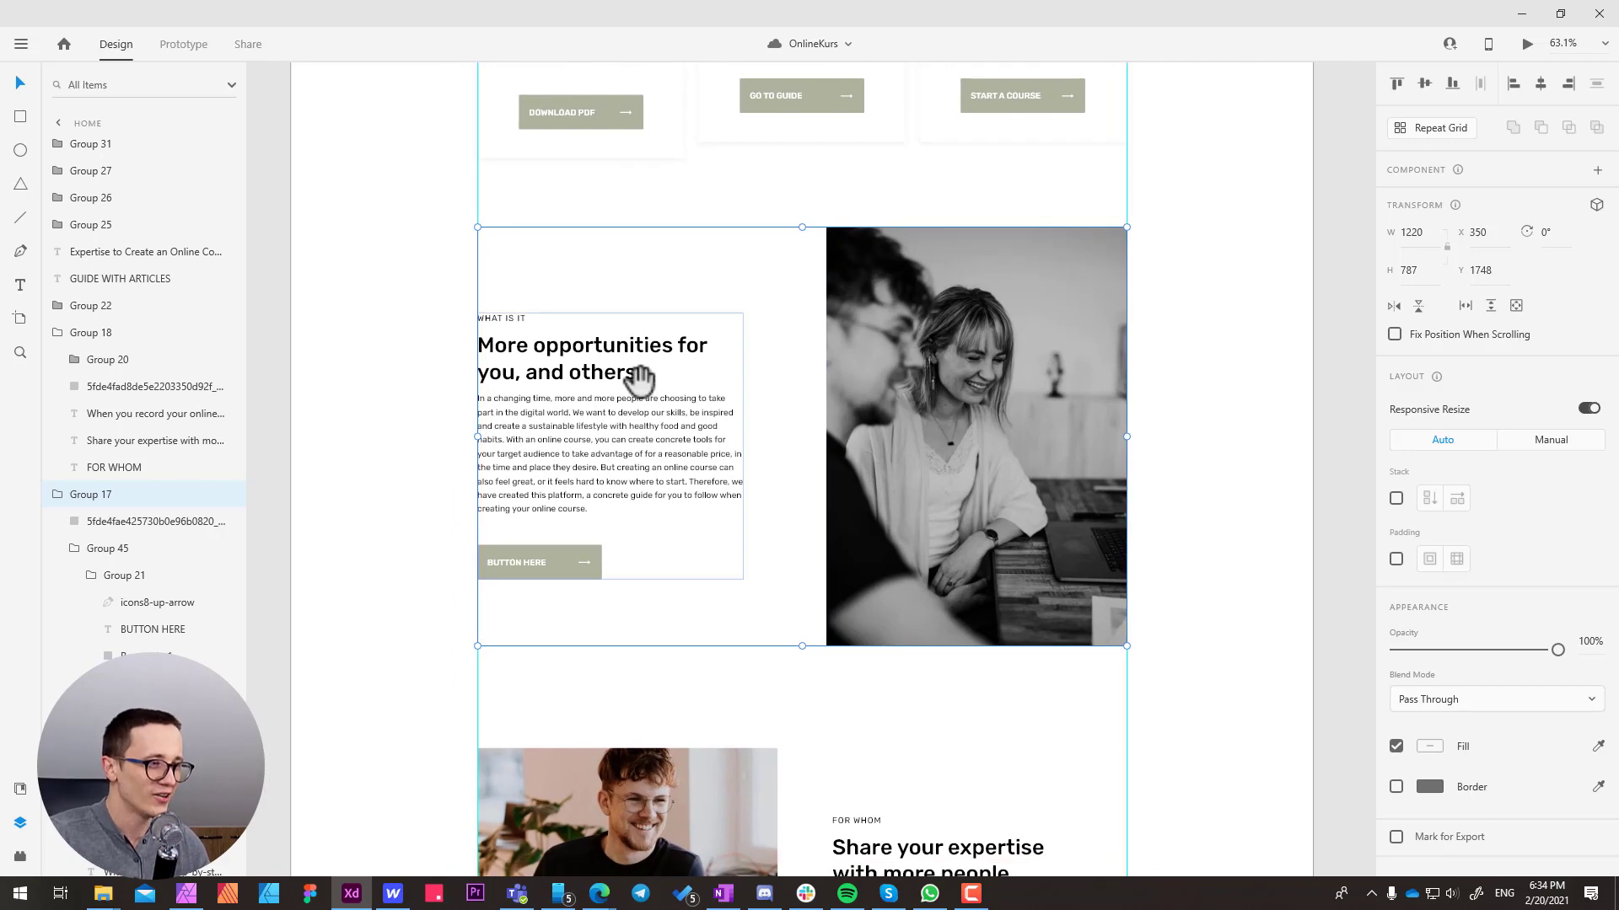
scroll(637, 376, "up", 1)
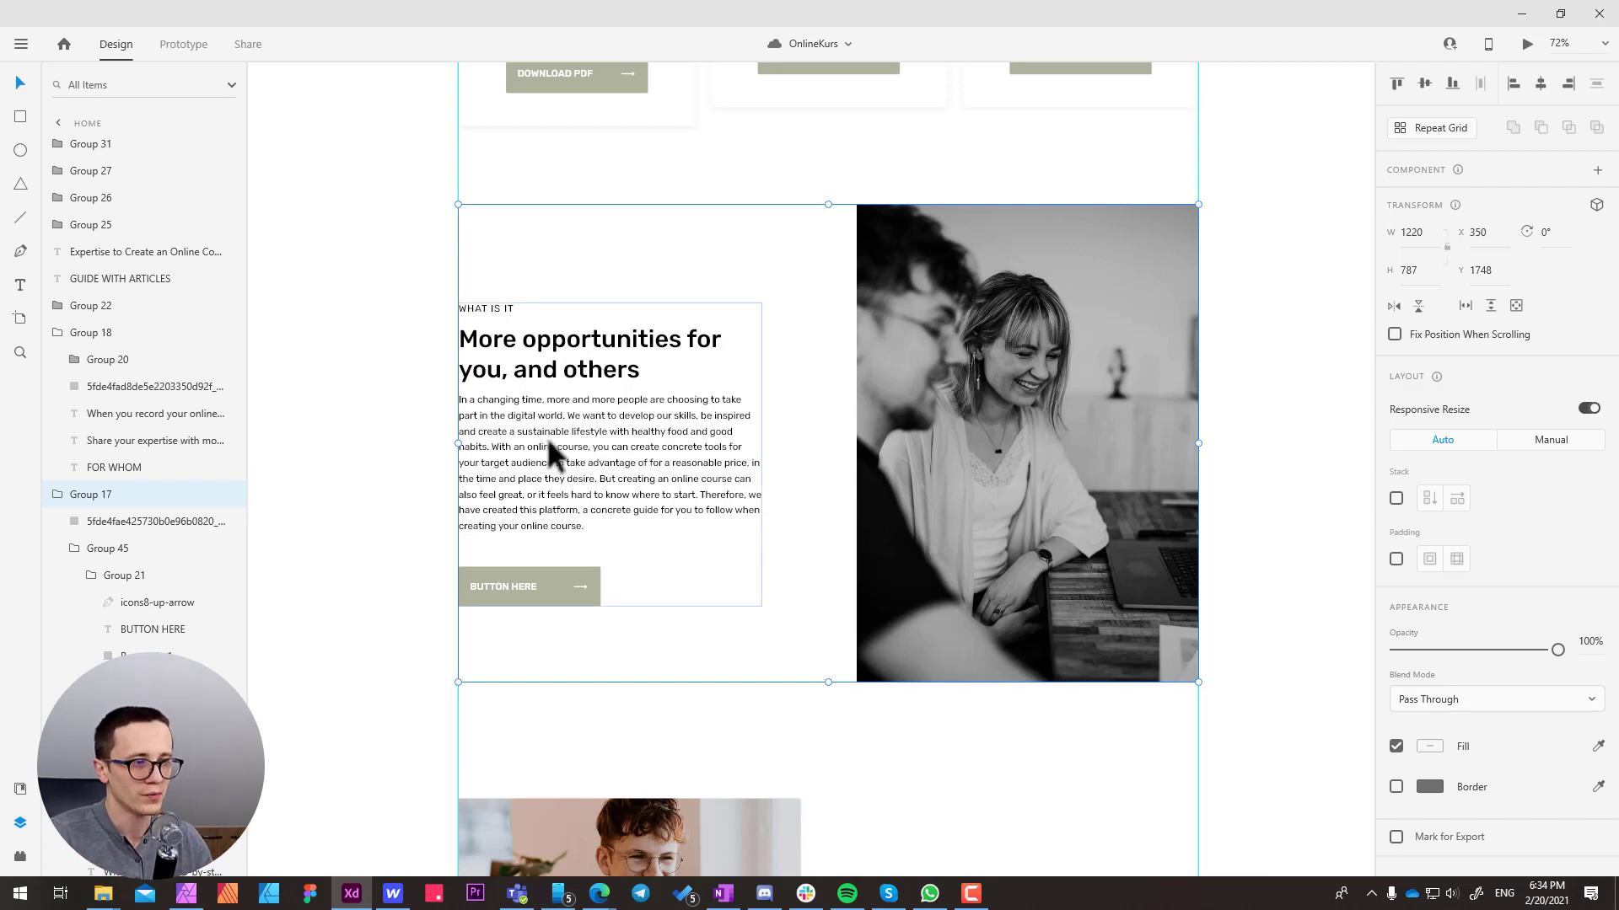
left_click_drag(550, 452, 550, 456)
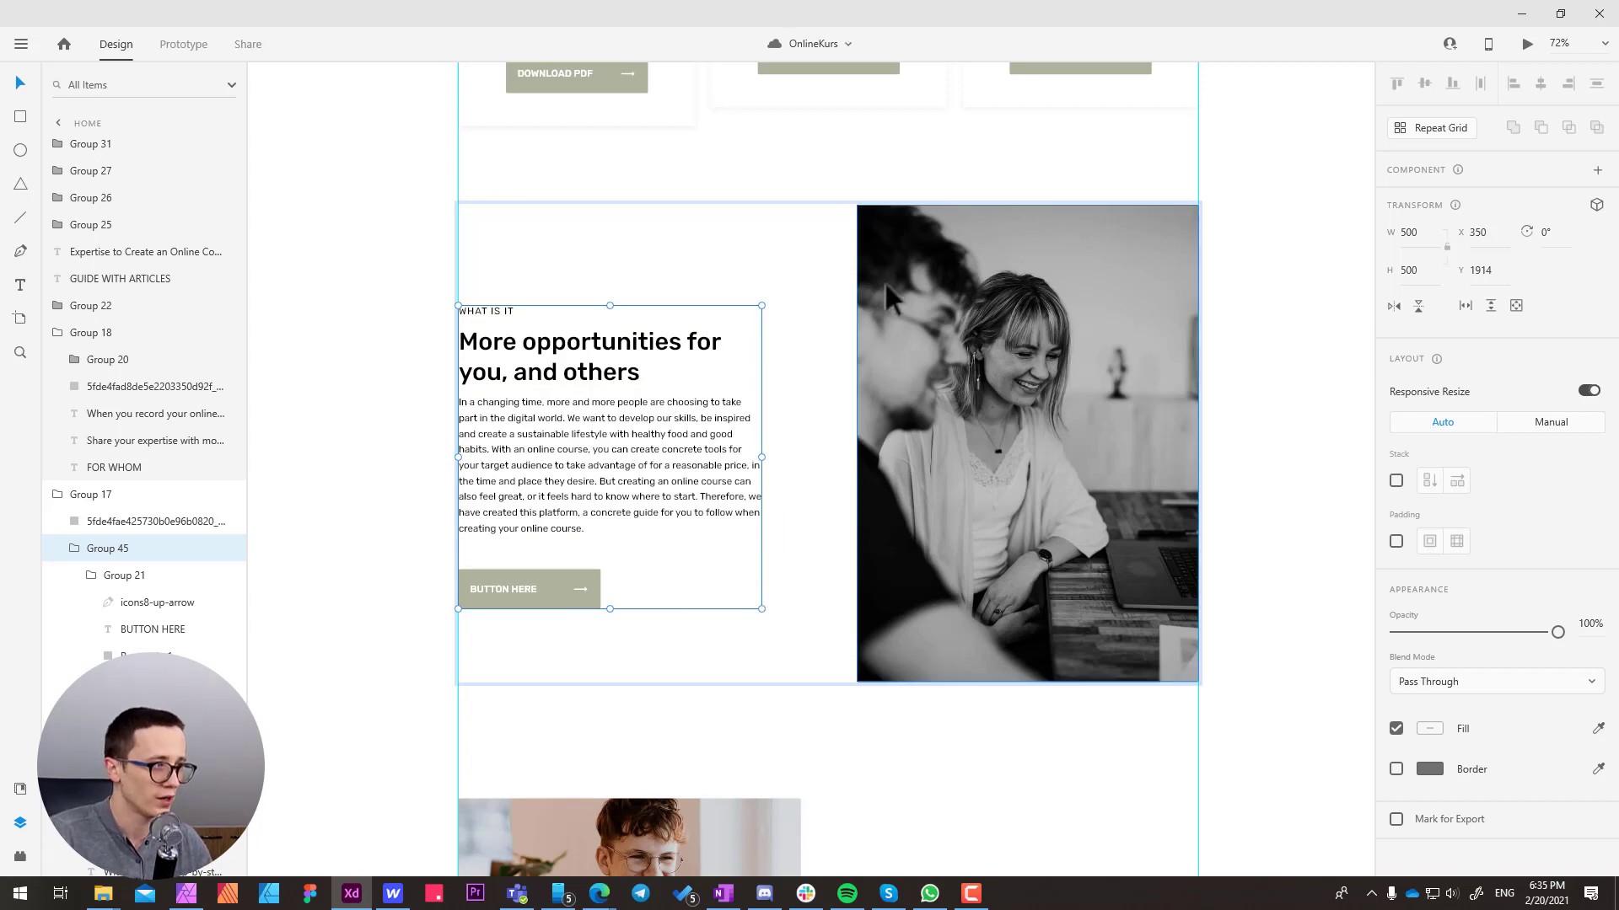
left_click(904, 305)
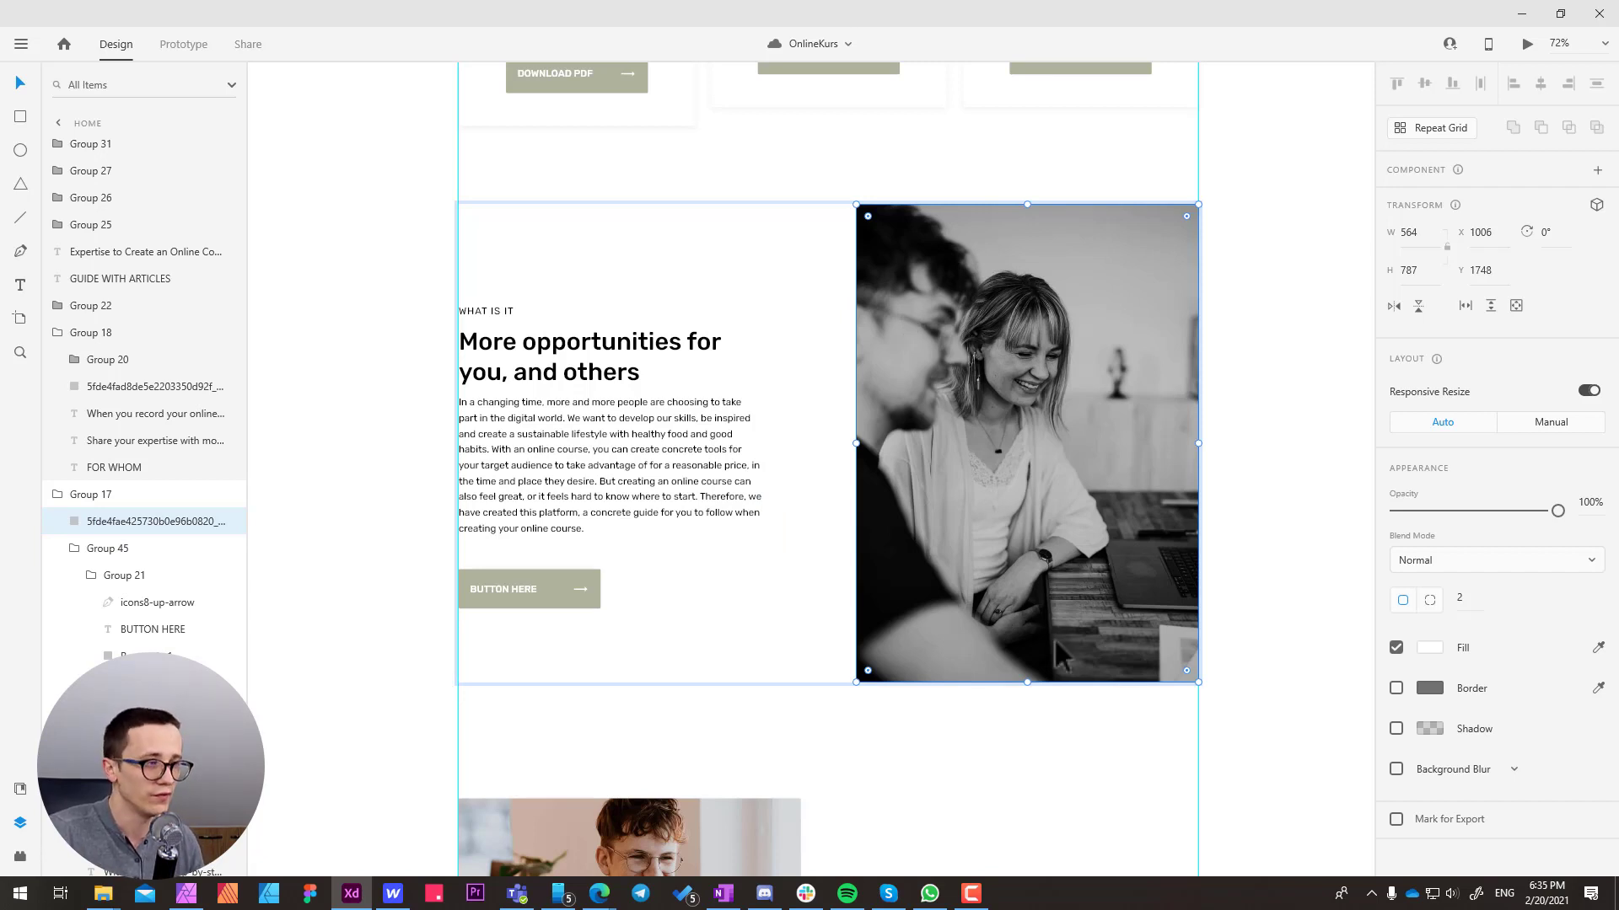
left_click(363, 366)
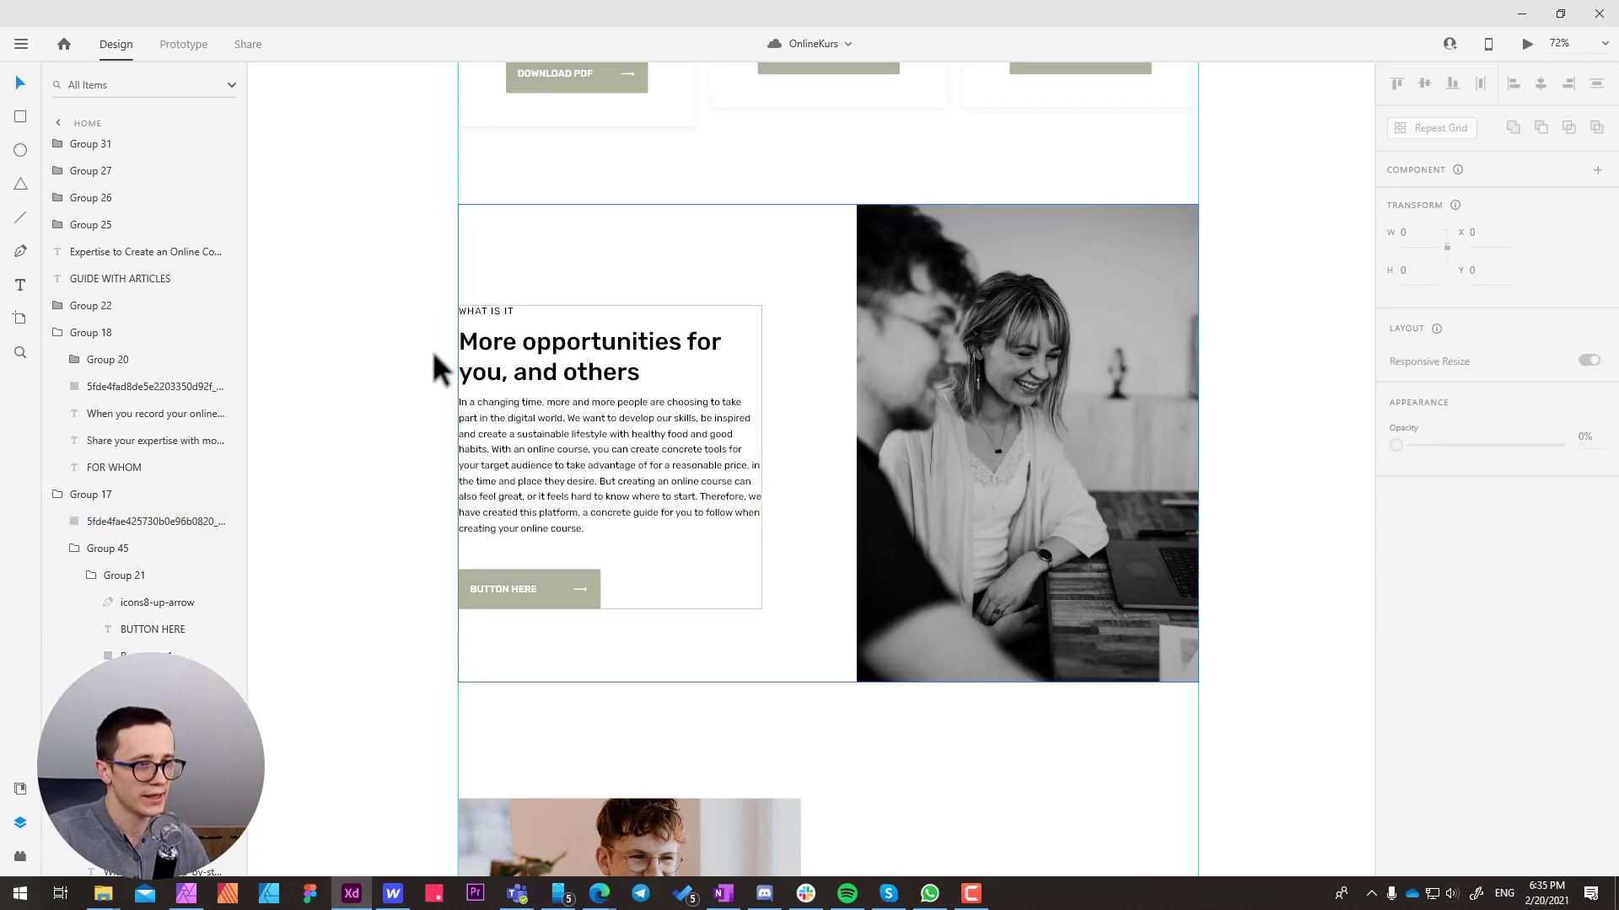
left_click(511, 365)
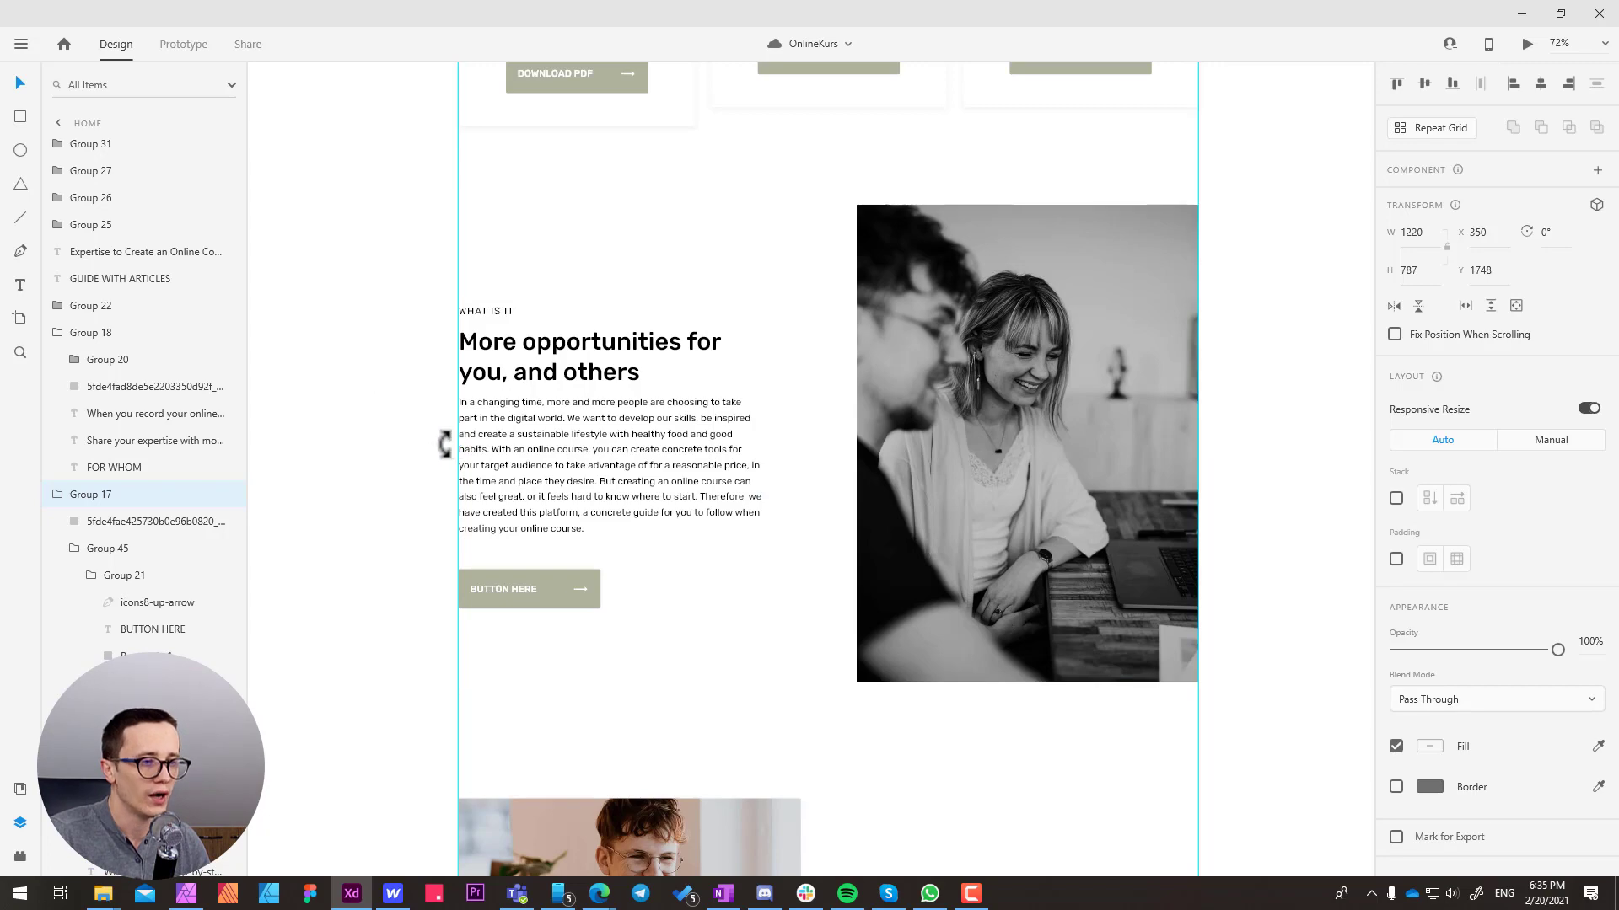
left_click_drag(456, 444, 497, 412)
key("ctrl+z")
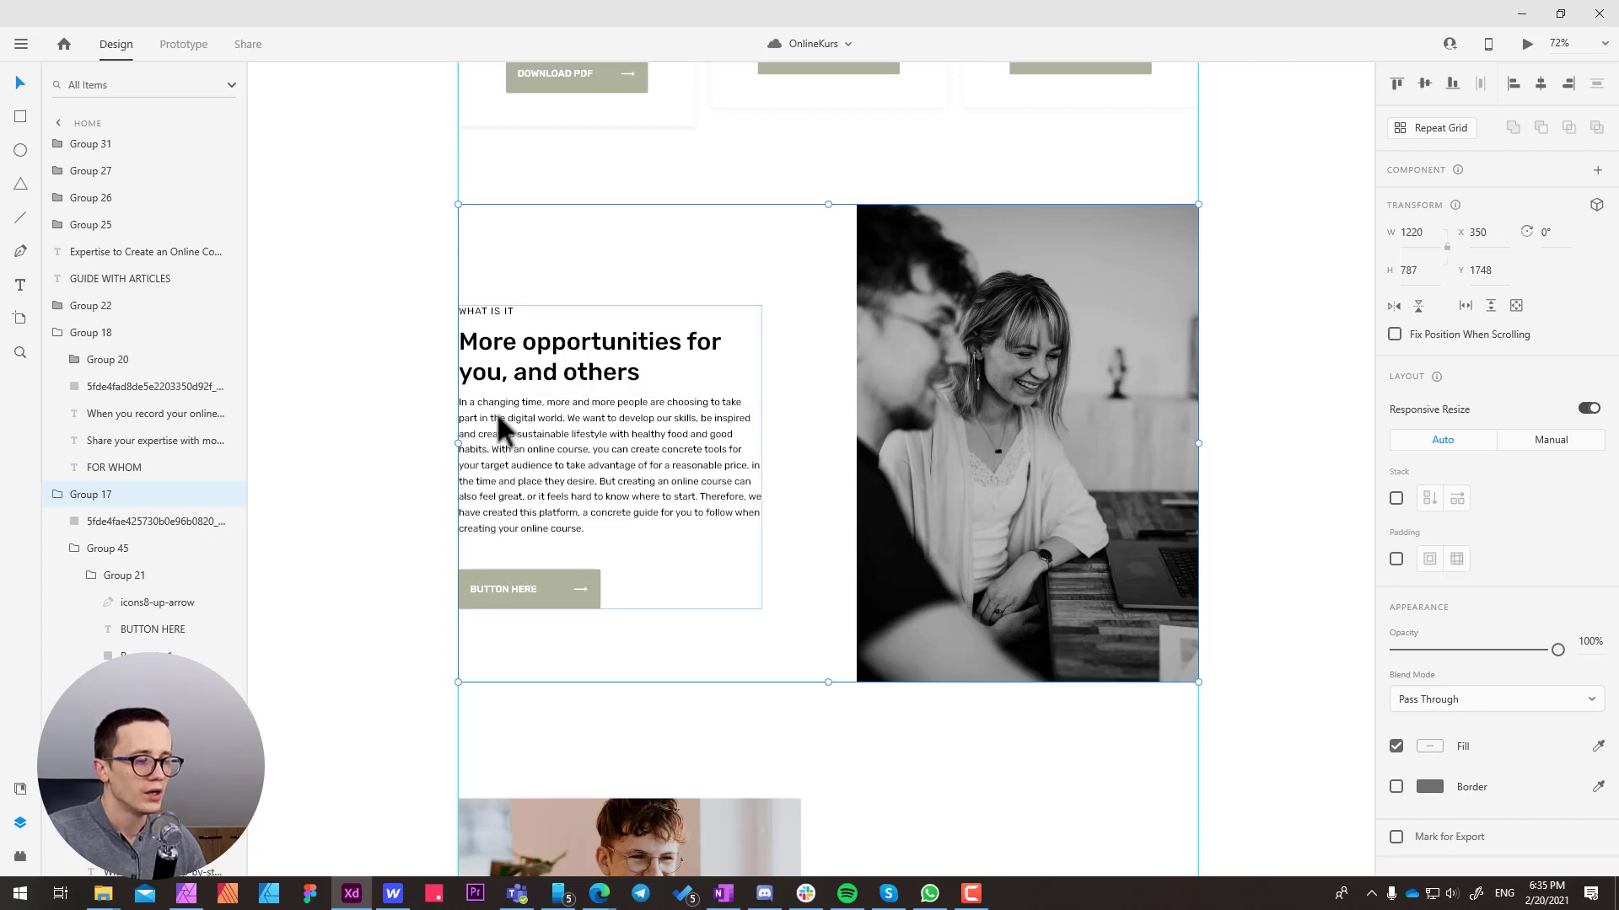
left_click(383, 400)
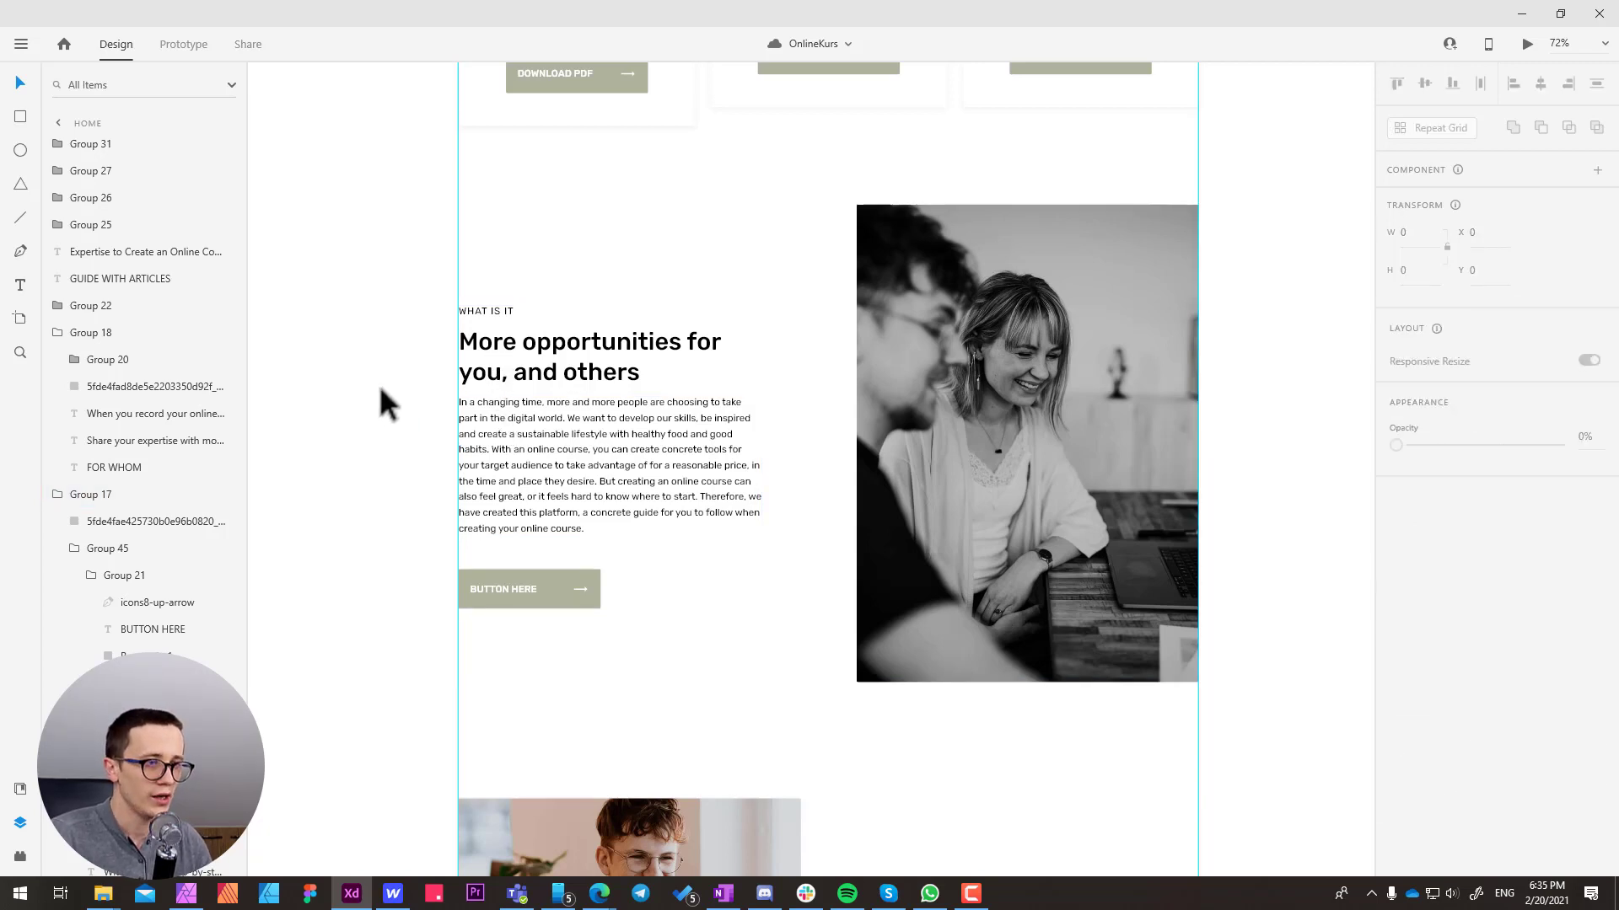
Compare the "More opportunities for you, and others" section with the "Share your expertise with more people" section below it
scroll(542, 387, "down", 1)
scroll(595, 428, "down", 9)
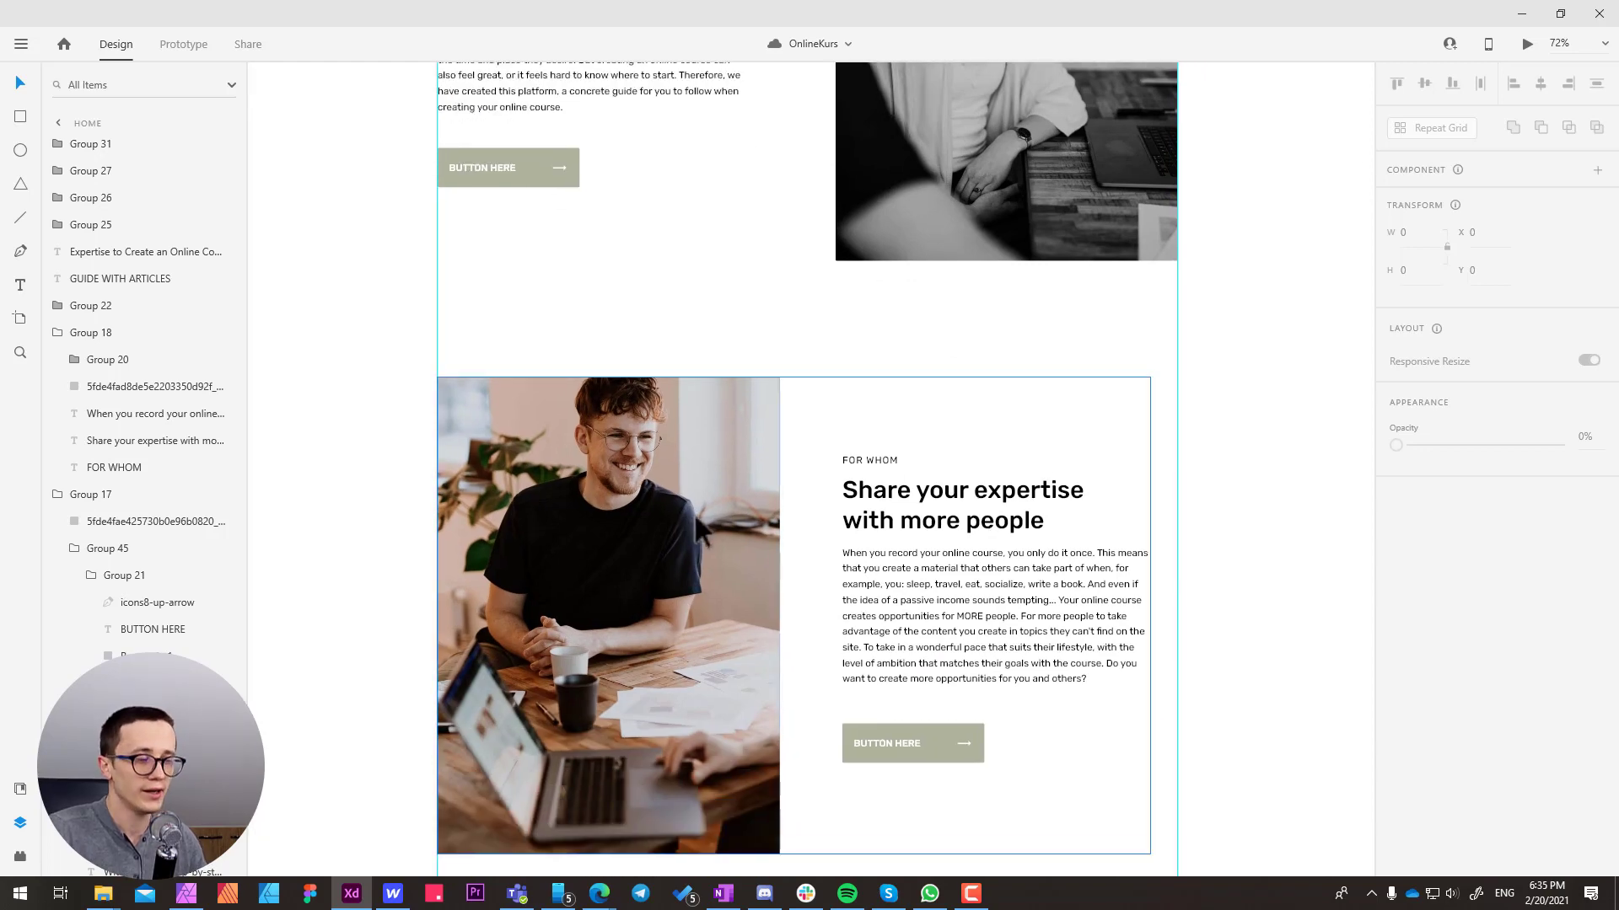
scroll(397, 481, "up", 6)
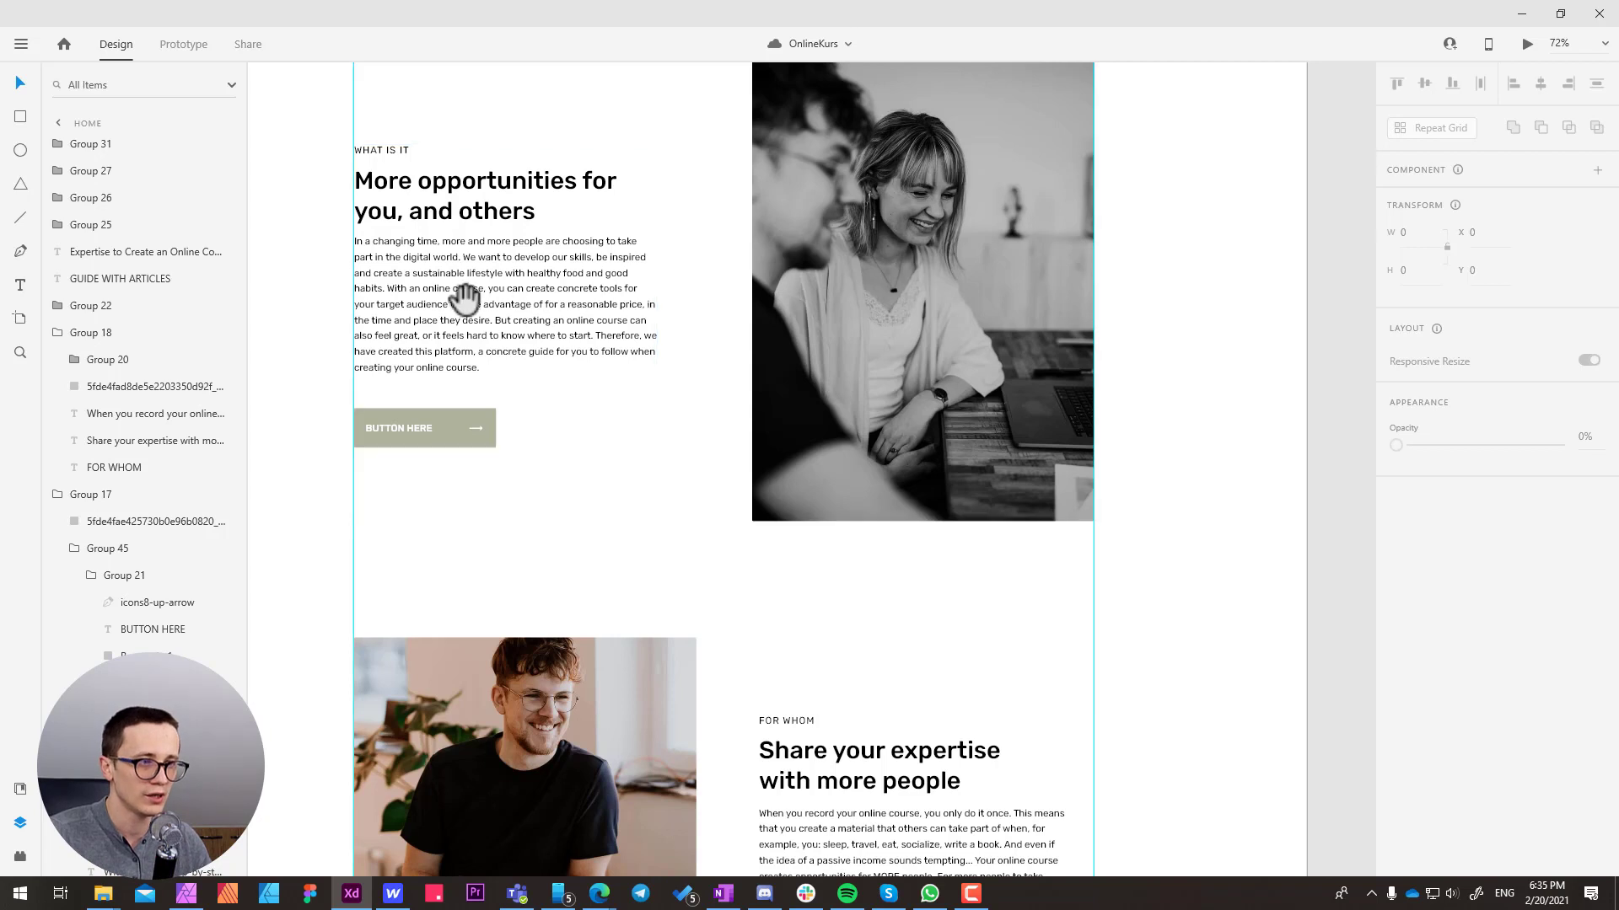
scroll(458, 466, "up", 4)
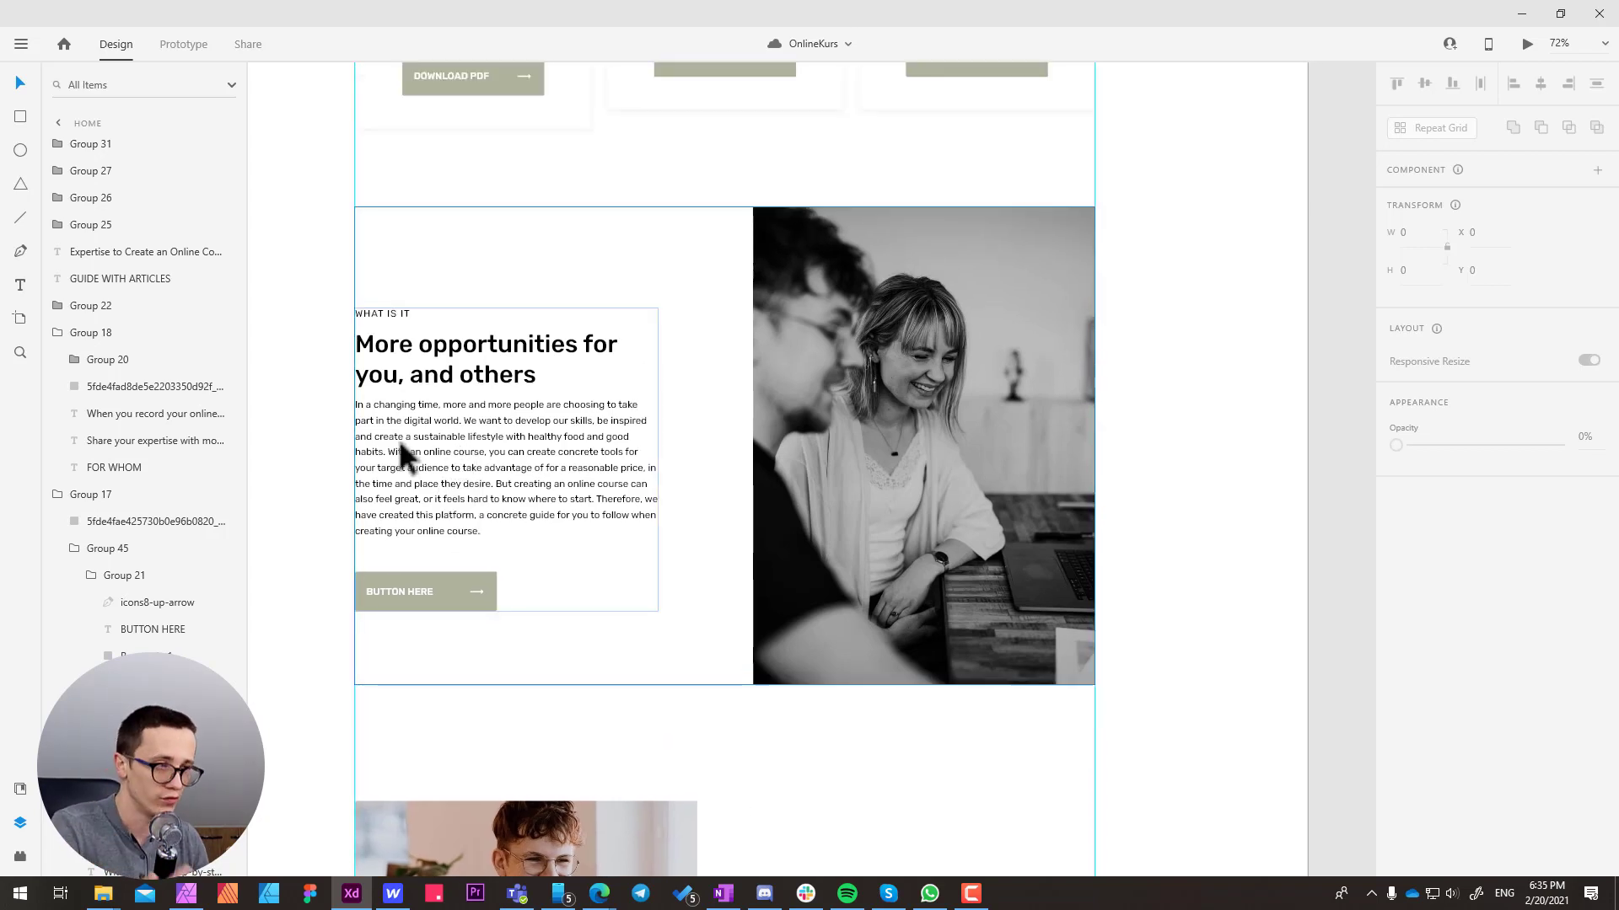
scroll(417, 459, "down", 2)
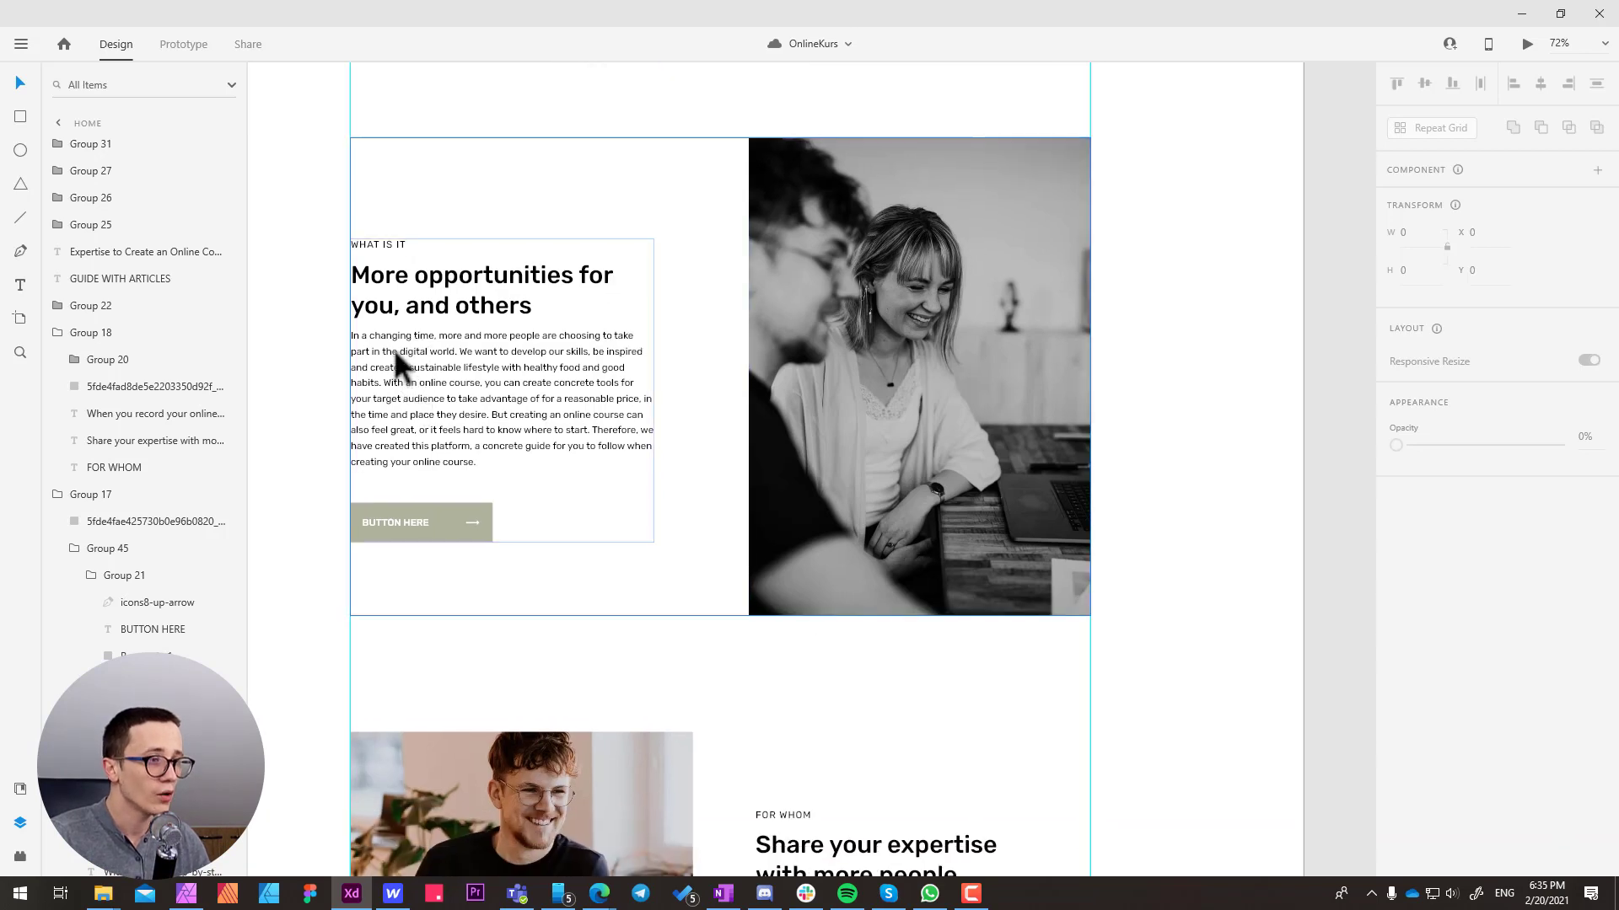
Switch to Webflow, add a Section element at the end of the Home page body and set its tag to Section
left_click(393, 893)
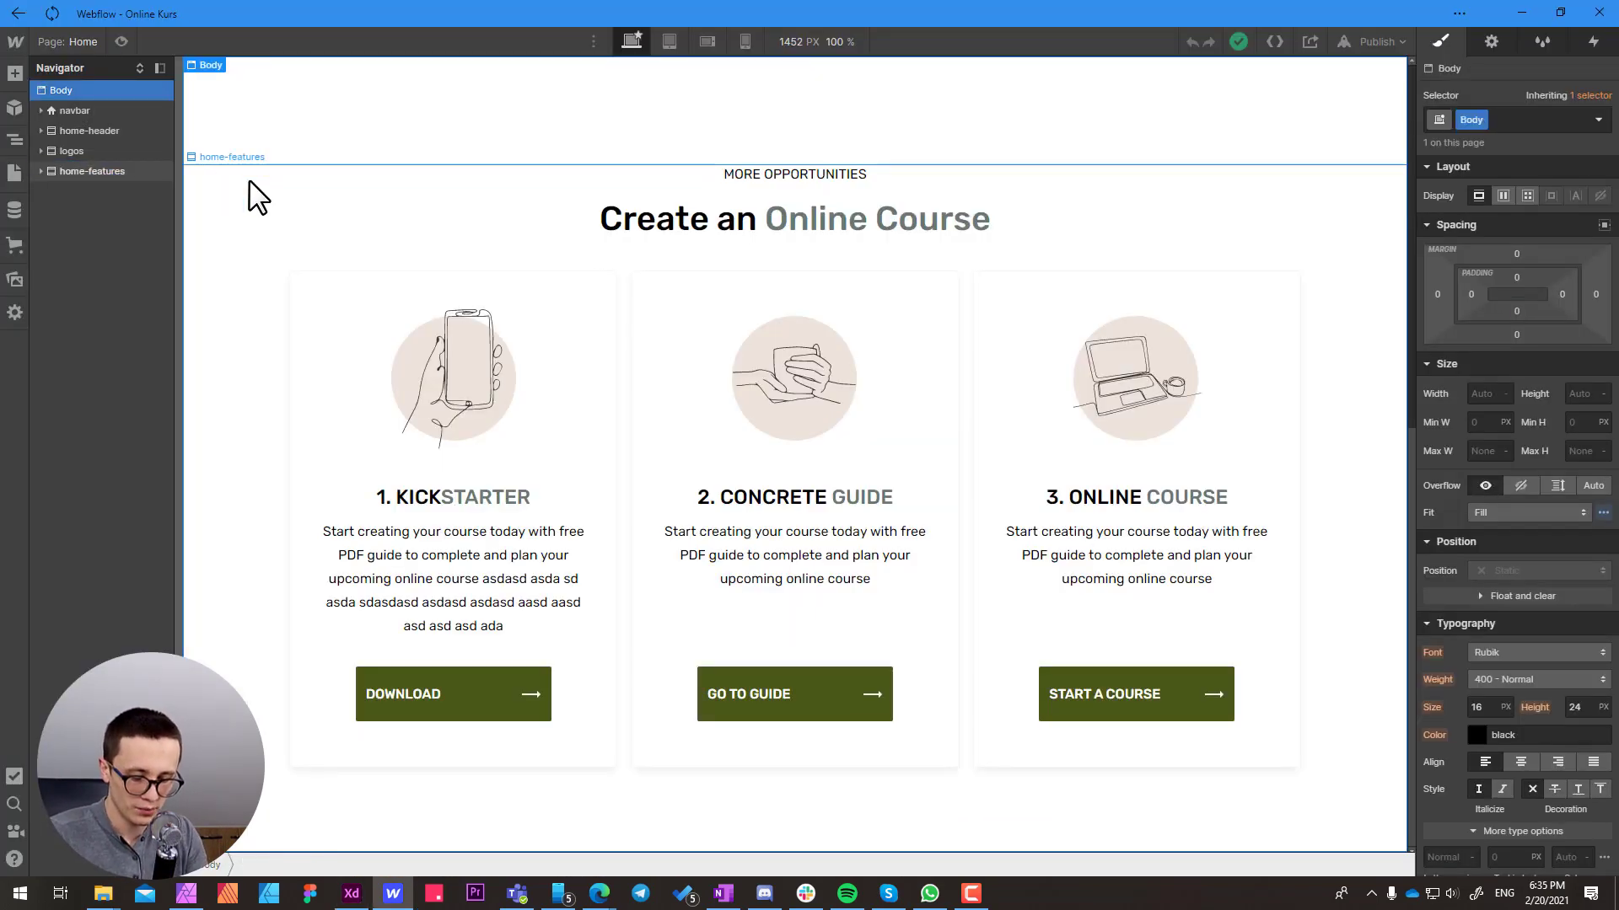
key("ctrl+e")
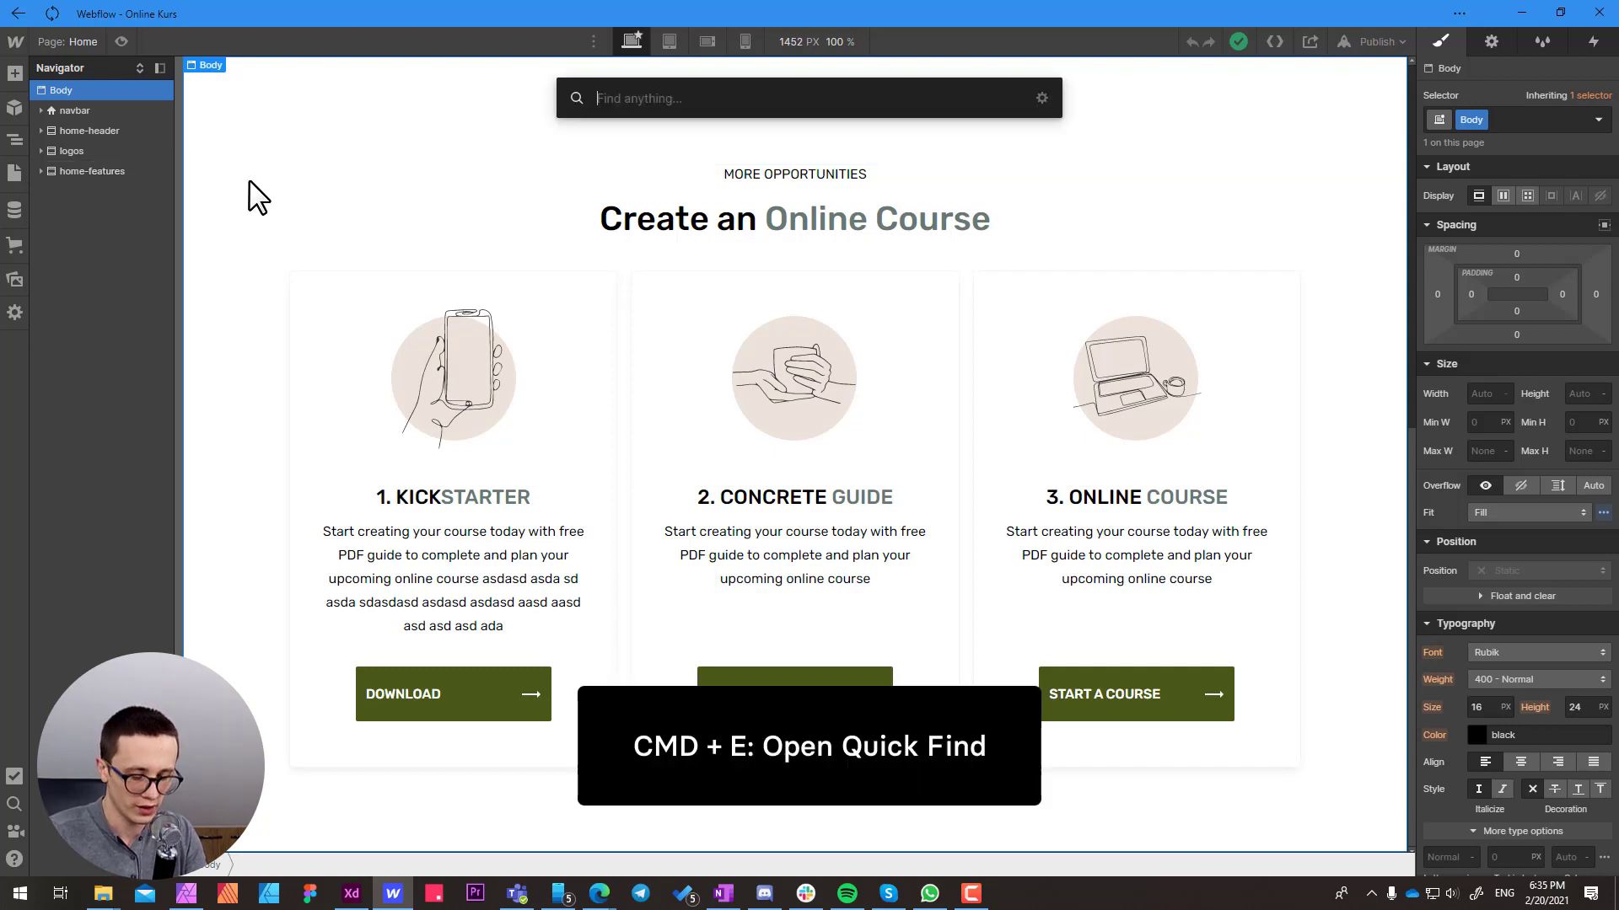
type("sec")
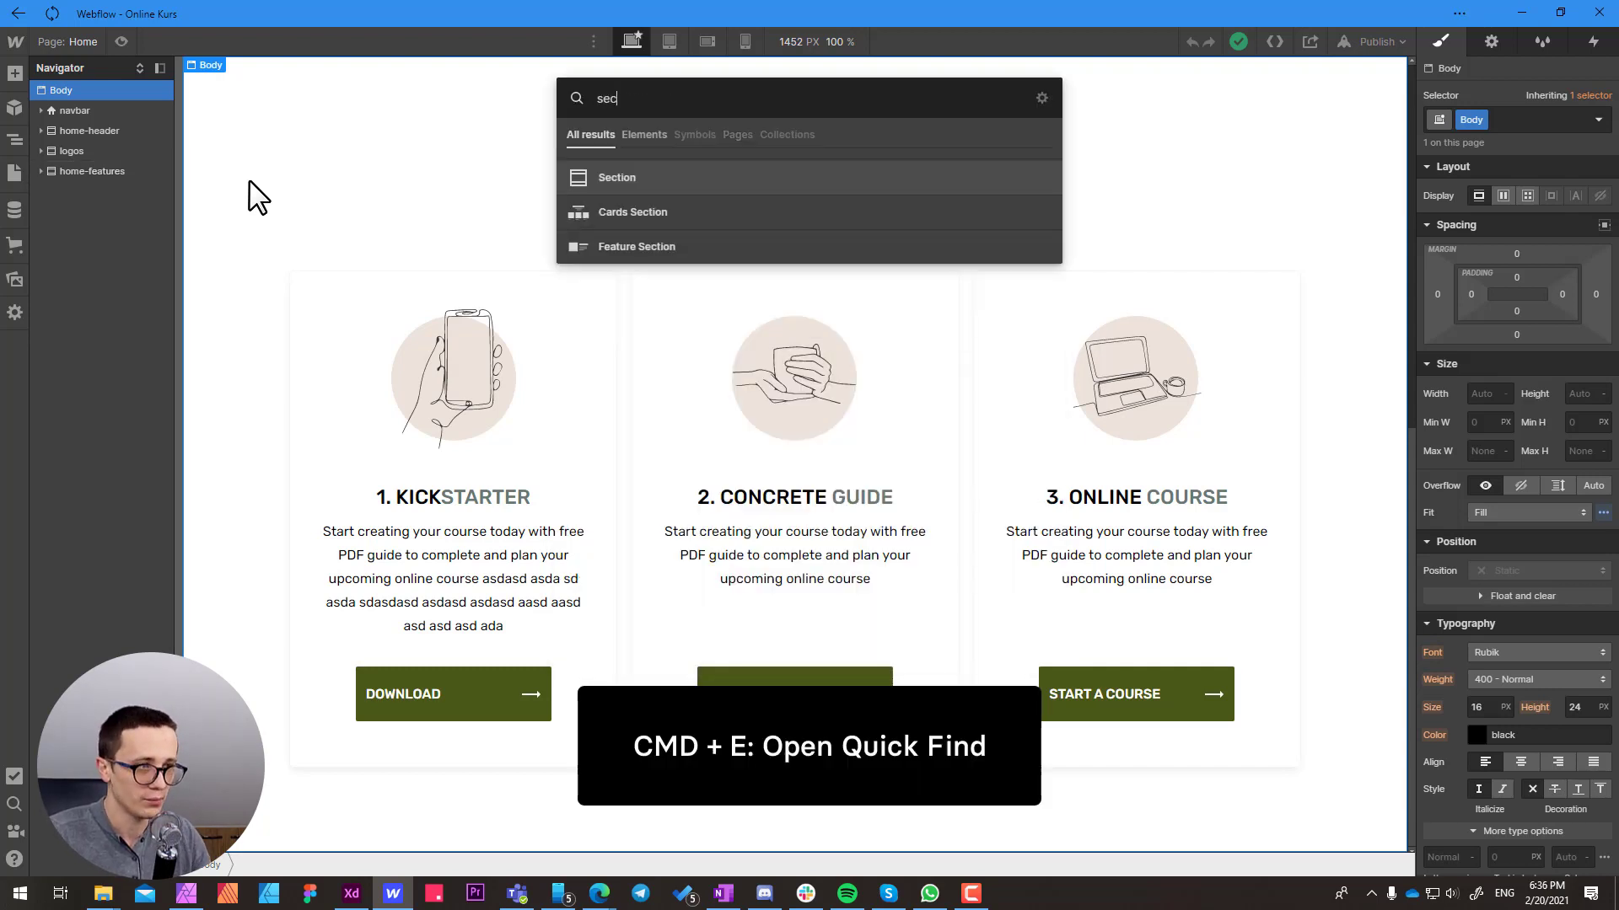
left_click(624, 179)
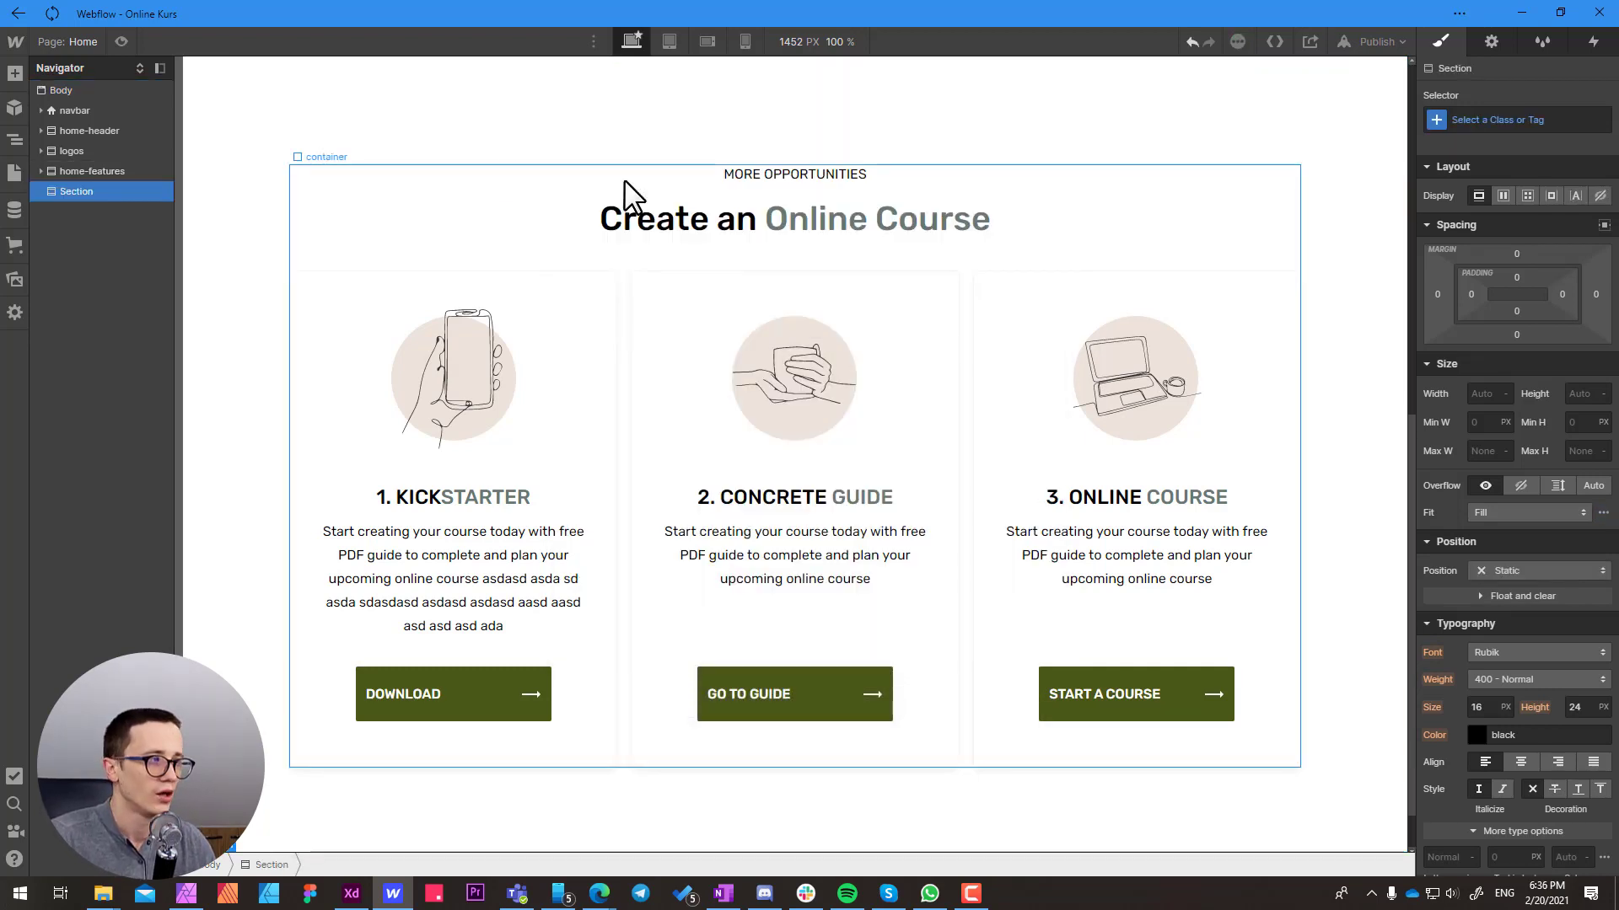
left_click(1491, 46)
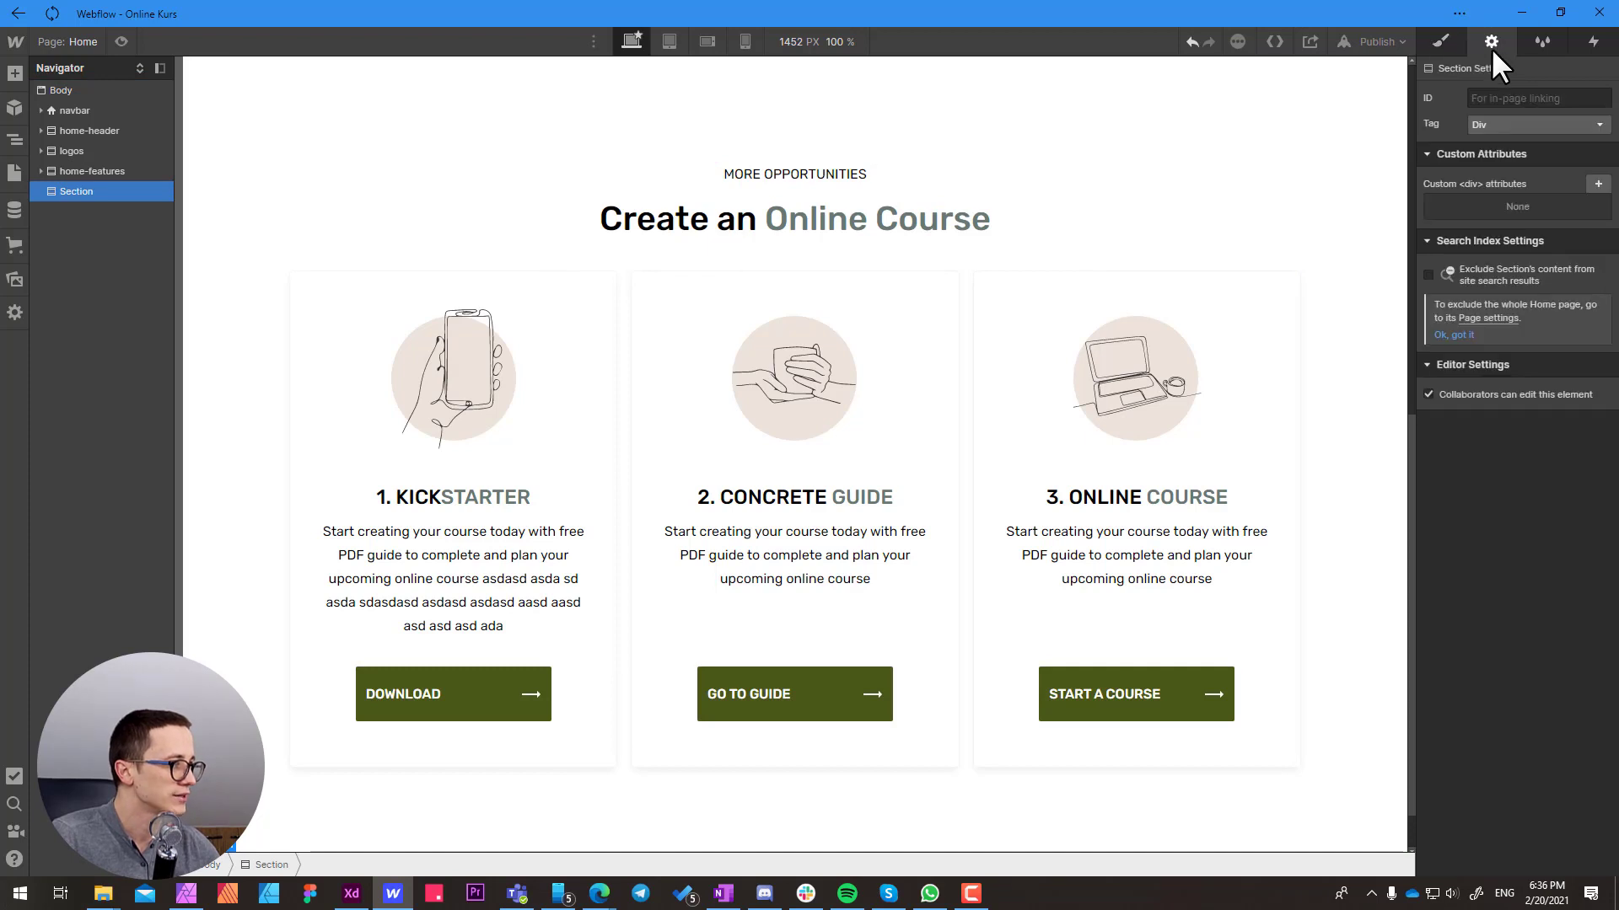
left_click(1479, 123)
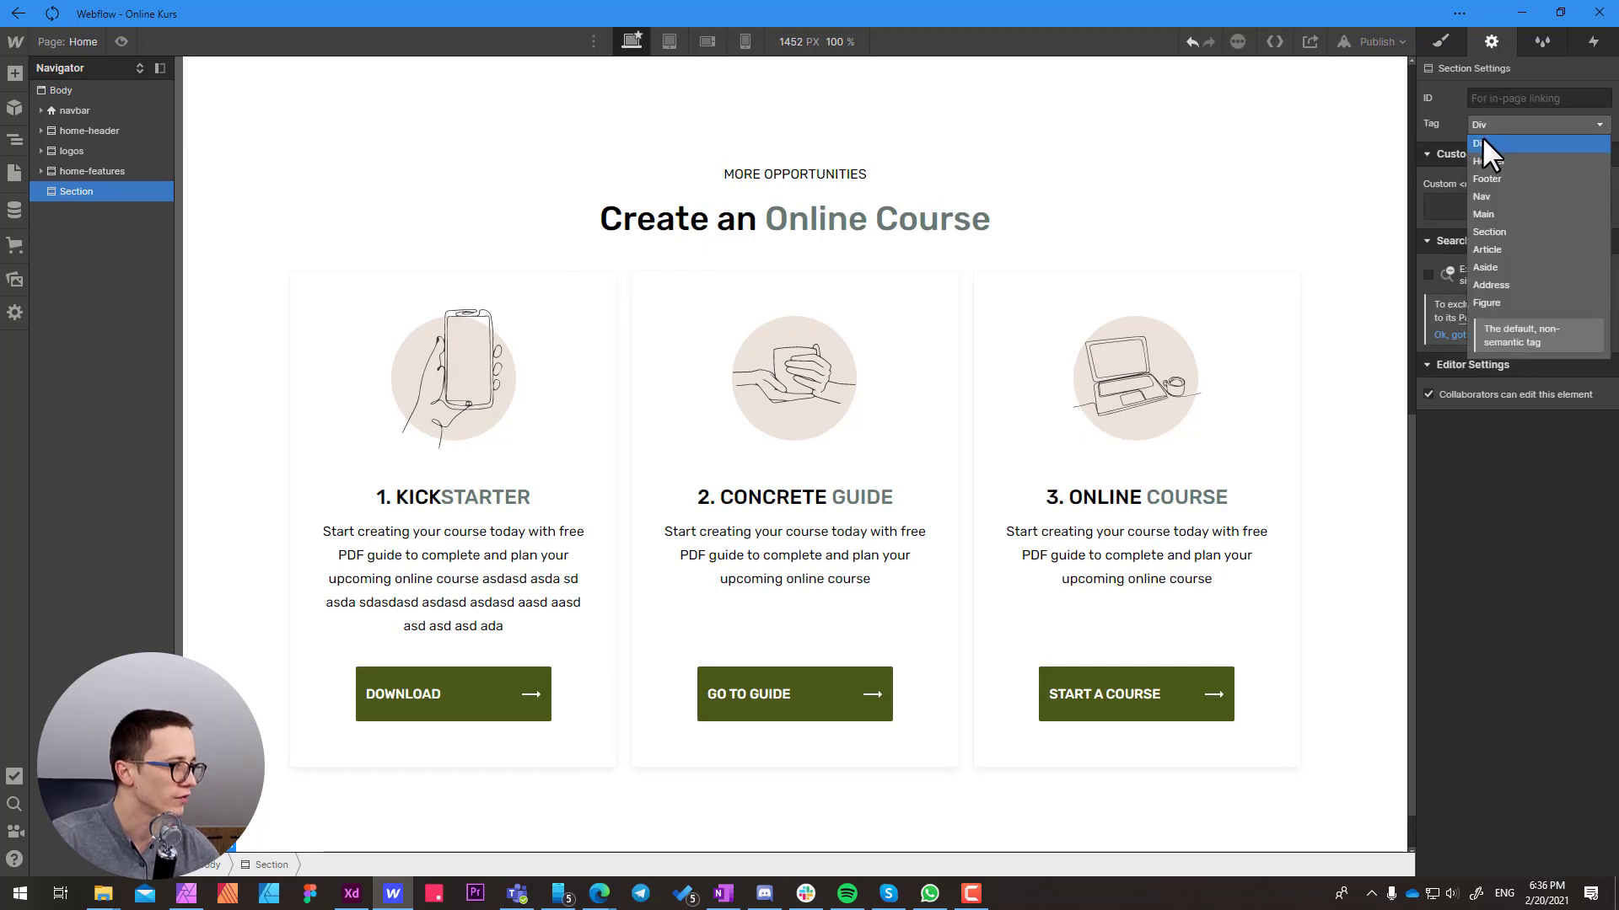
left_click(1494, 231)
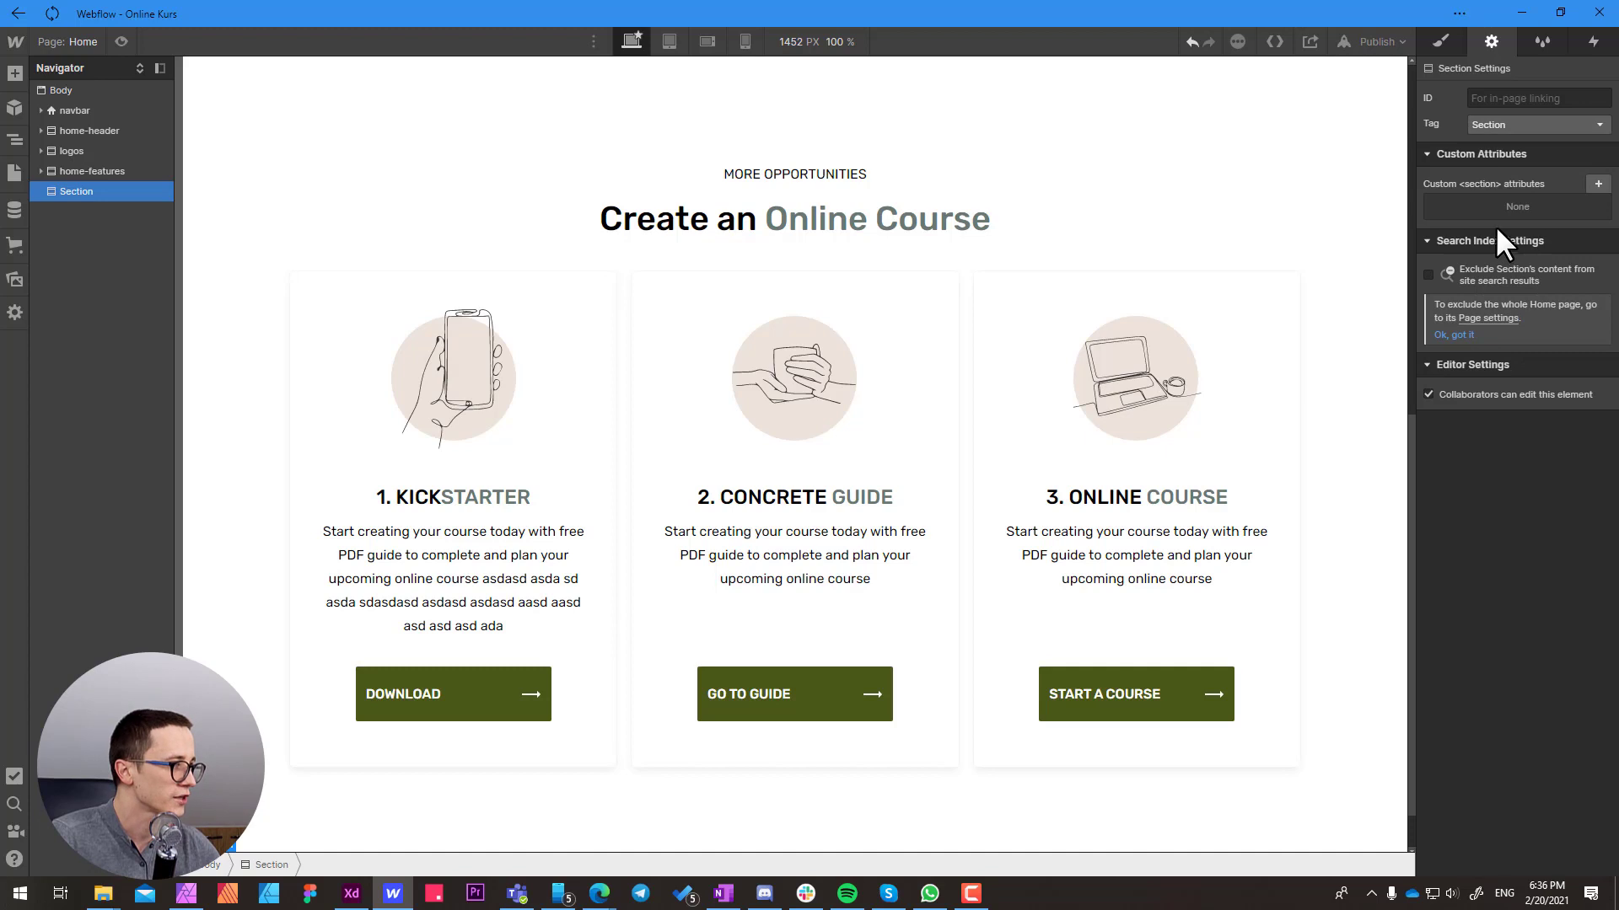
Give the new section a new class named benefits
left_click(1438, 40)
left_click(1468, 121)
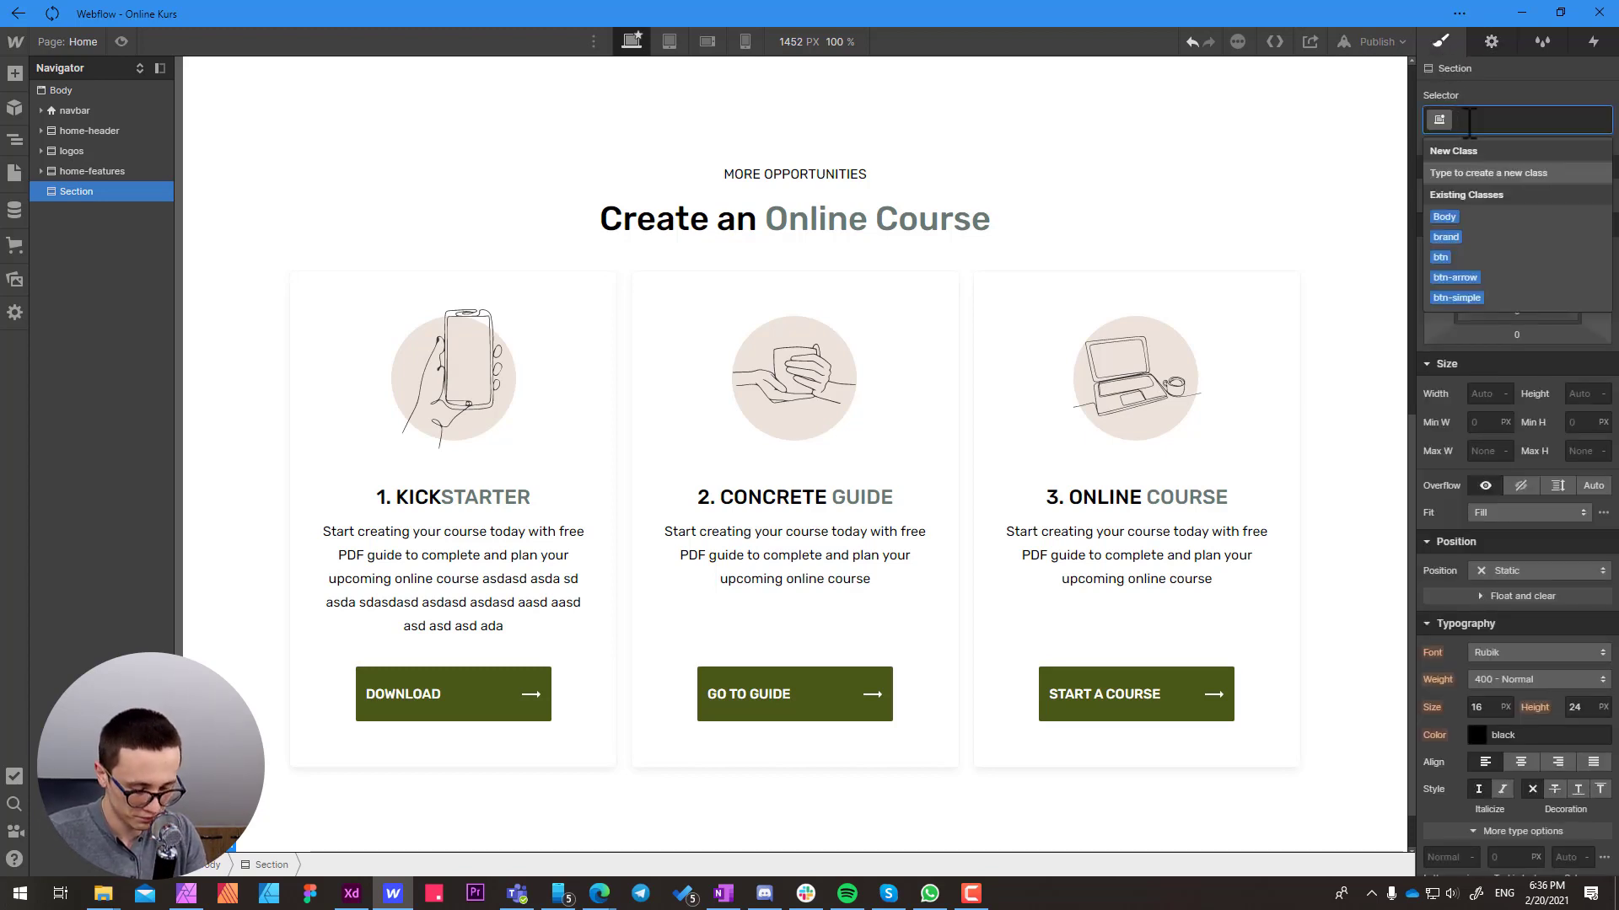
type("features")
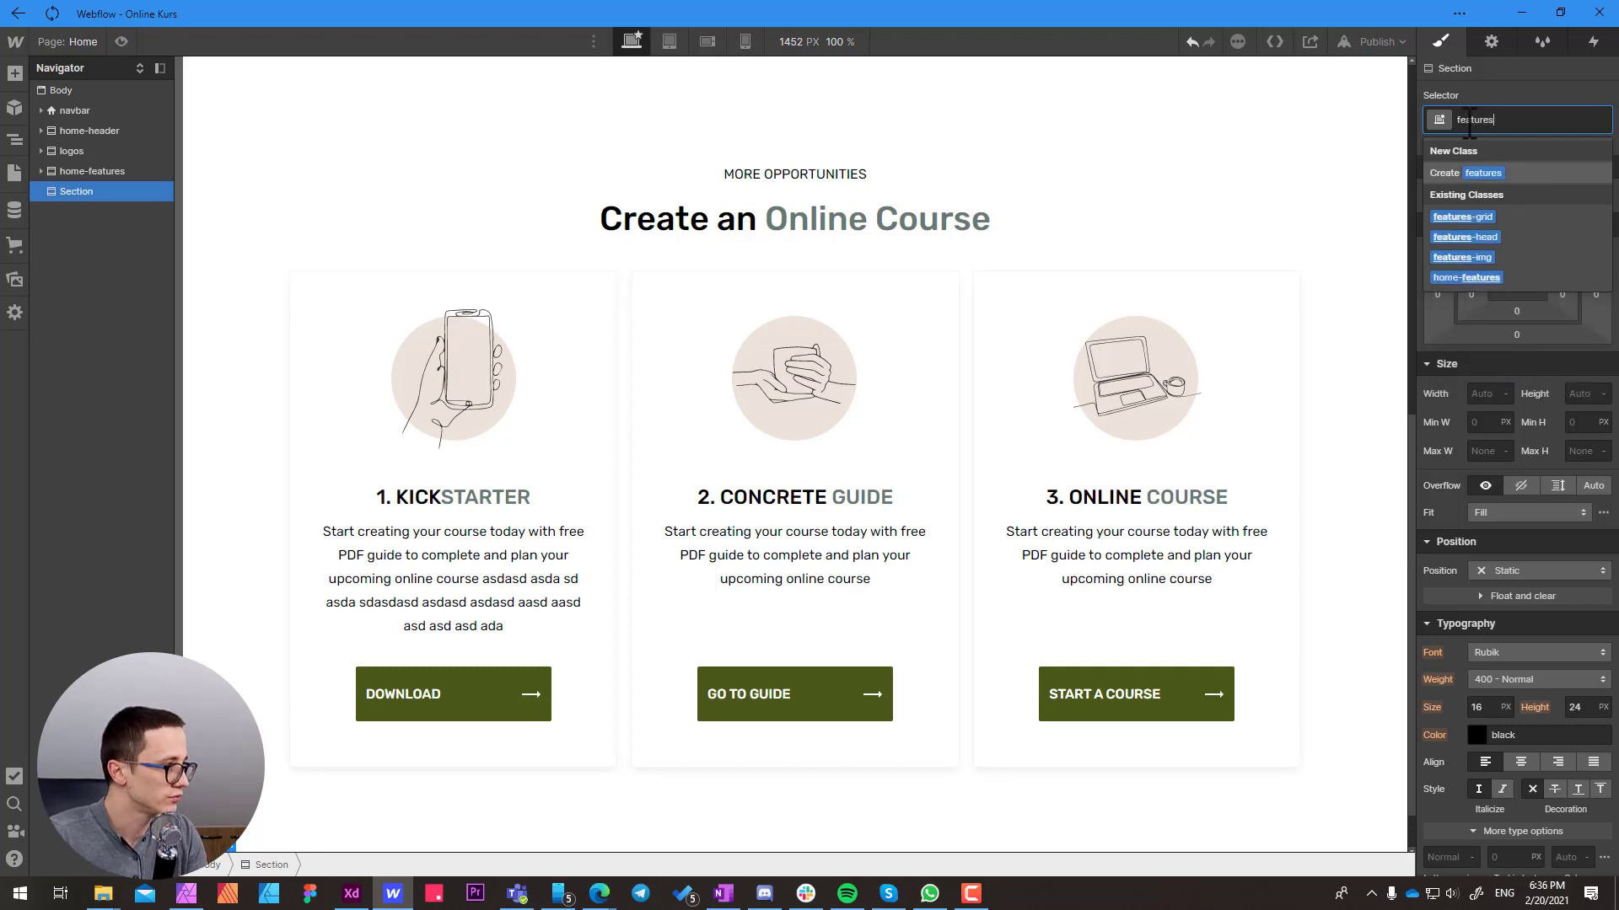
key("shift+Left")
key("shift+Left")
key("shift+Left")
key("shift+Left")
key("shift+Left")
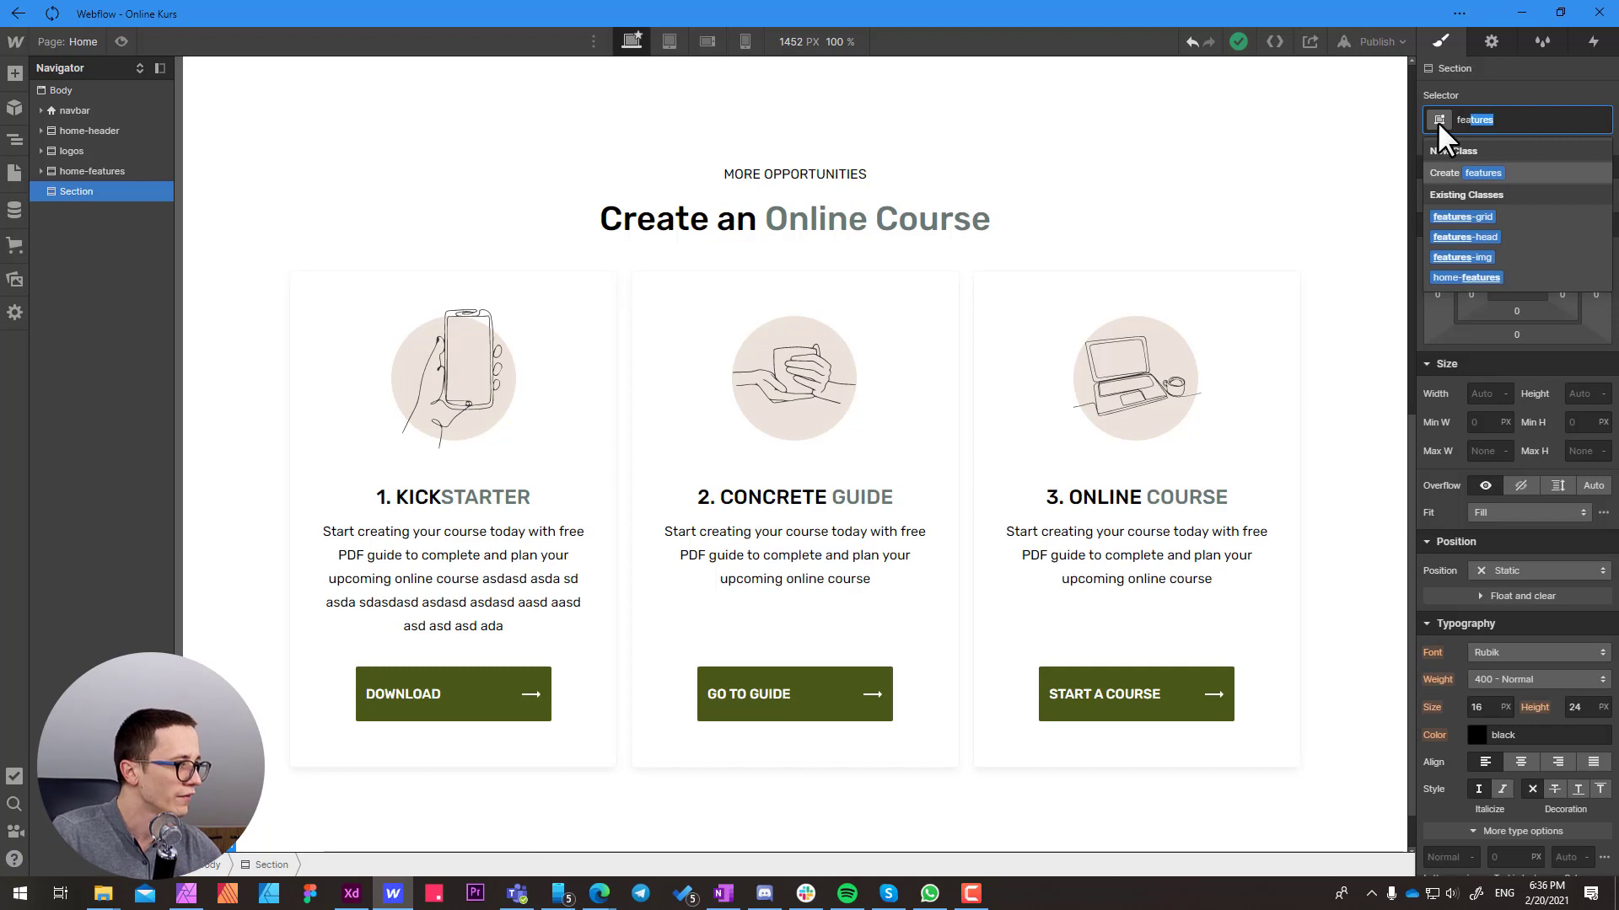
type("be")
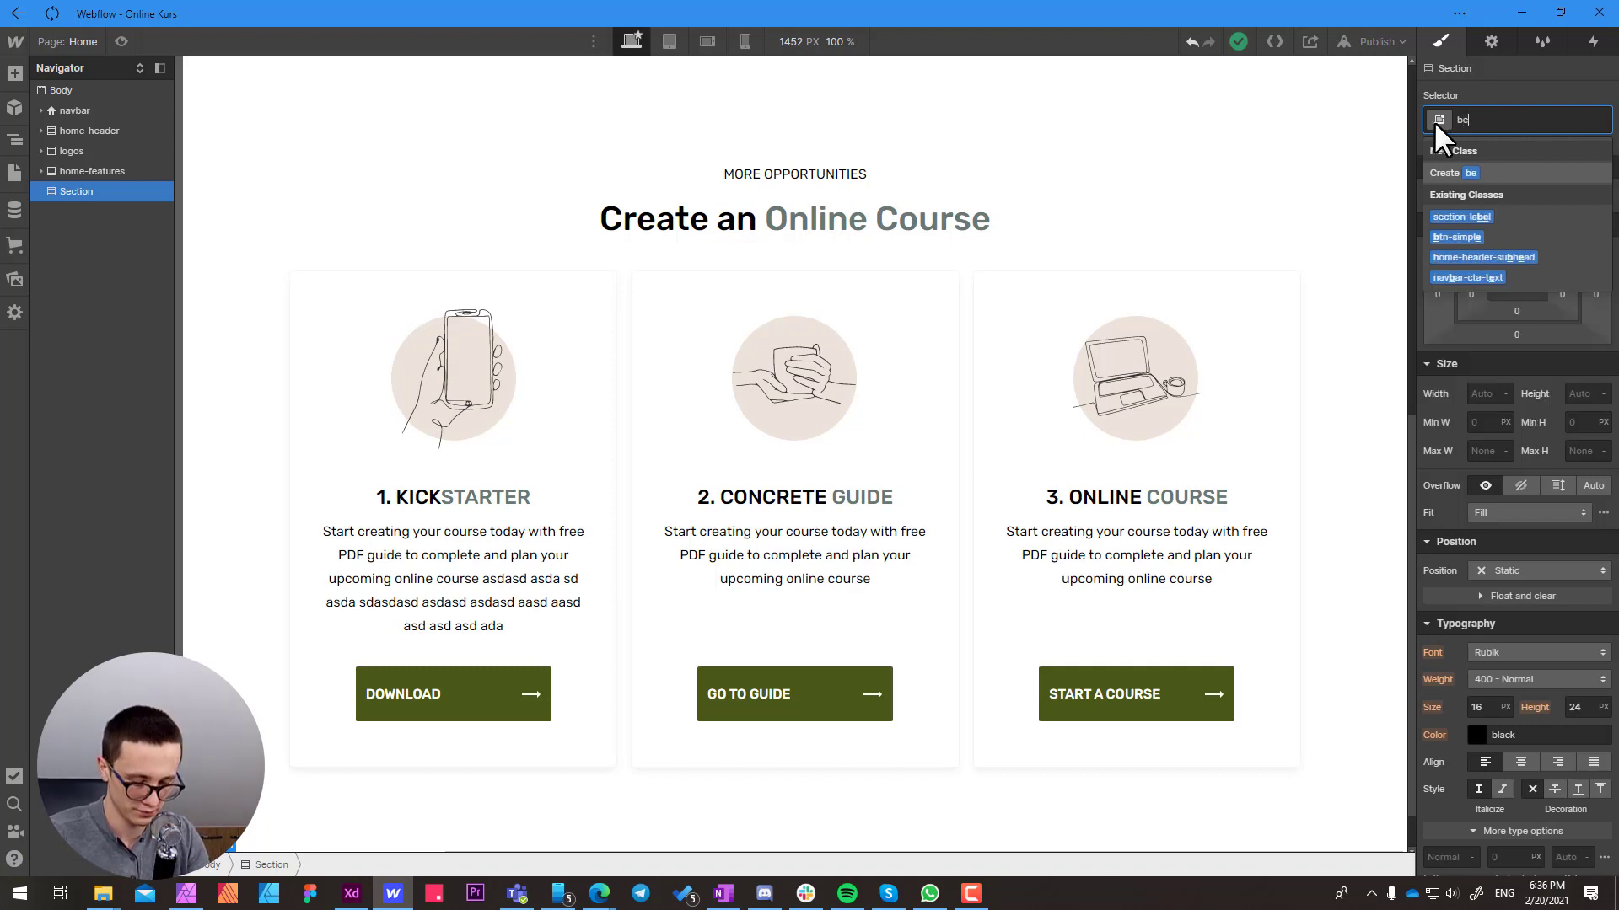
type("nefits")
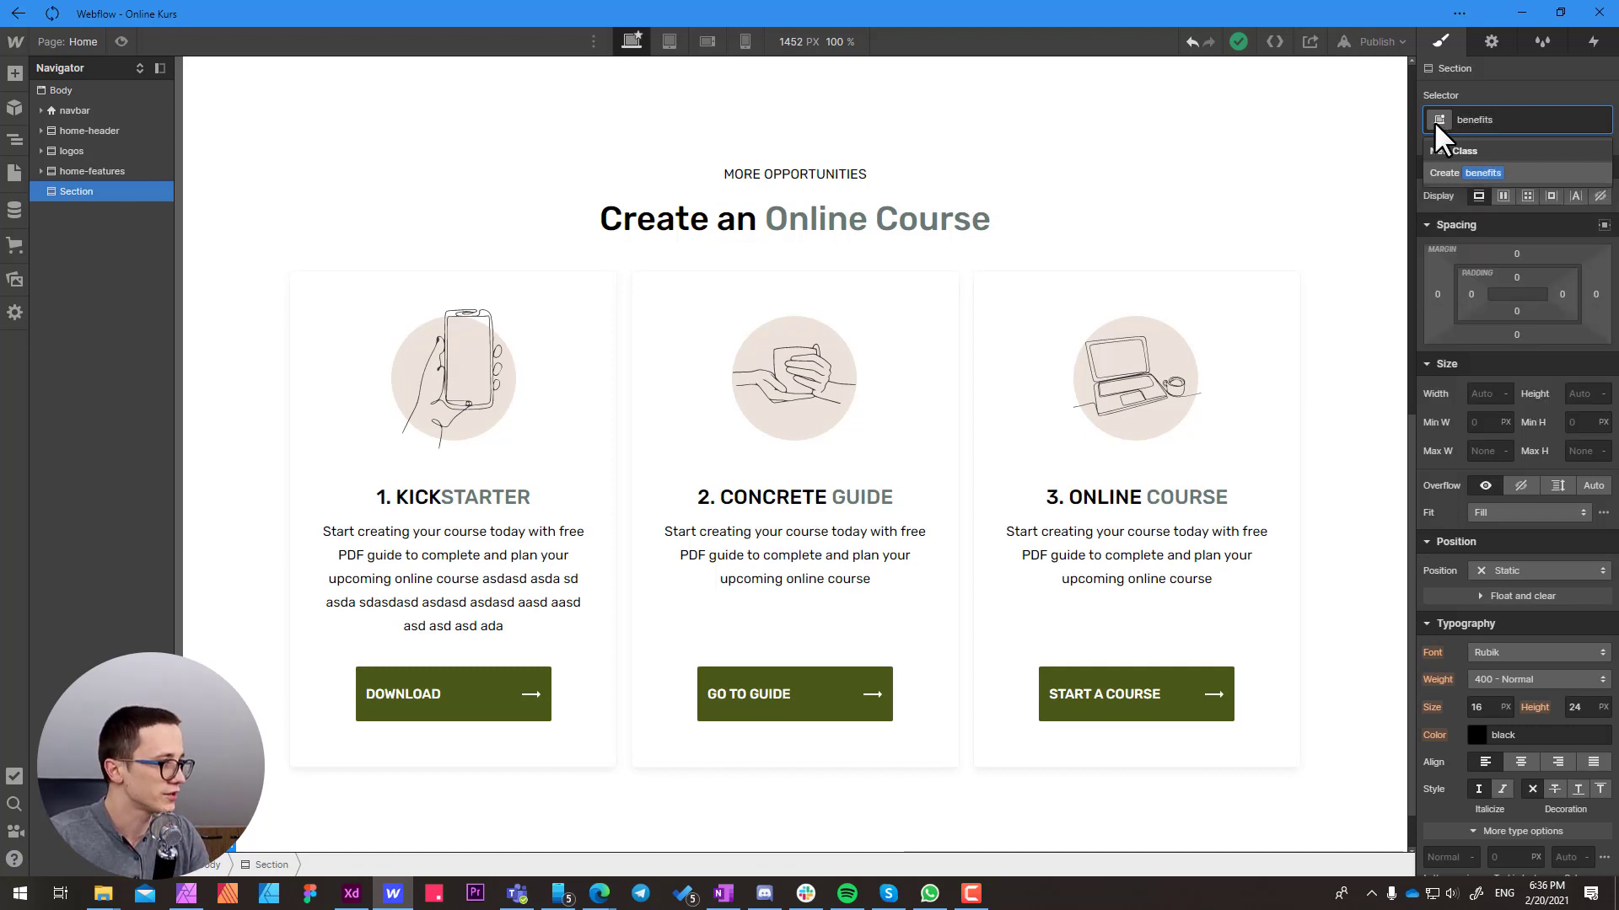
key("Return")
Add a Div Block inside the benefits section and assign it the existing class container
scroll(431, 422, "down", 1)
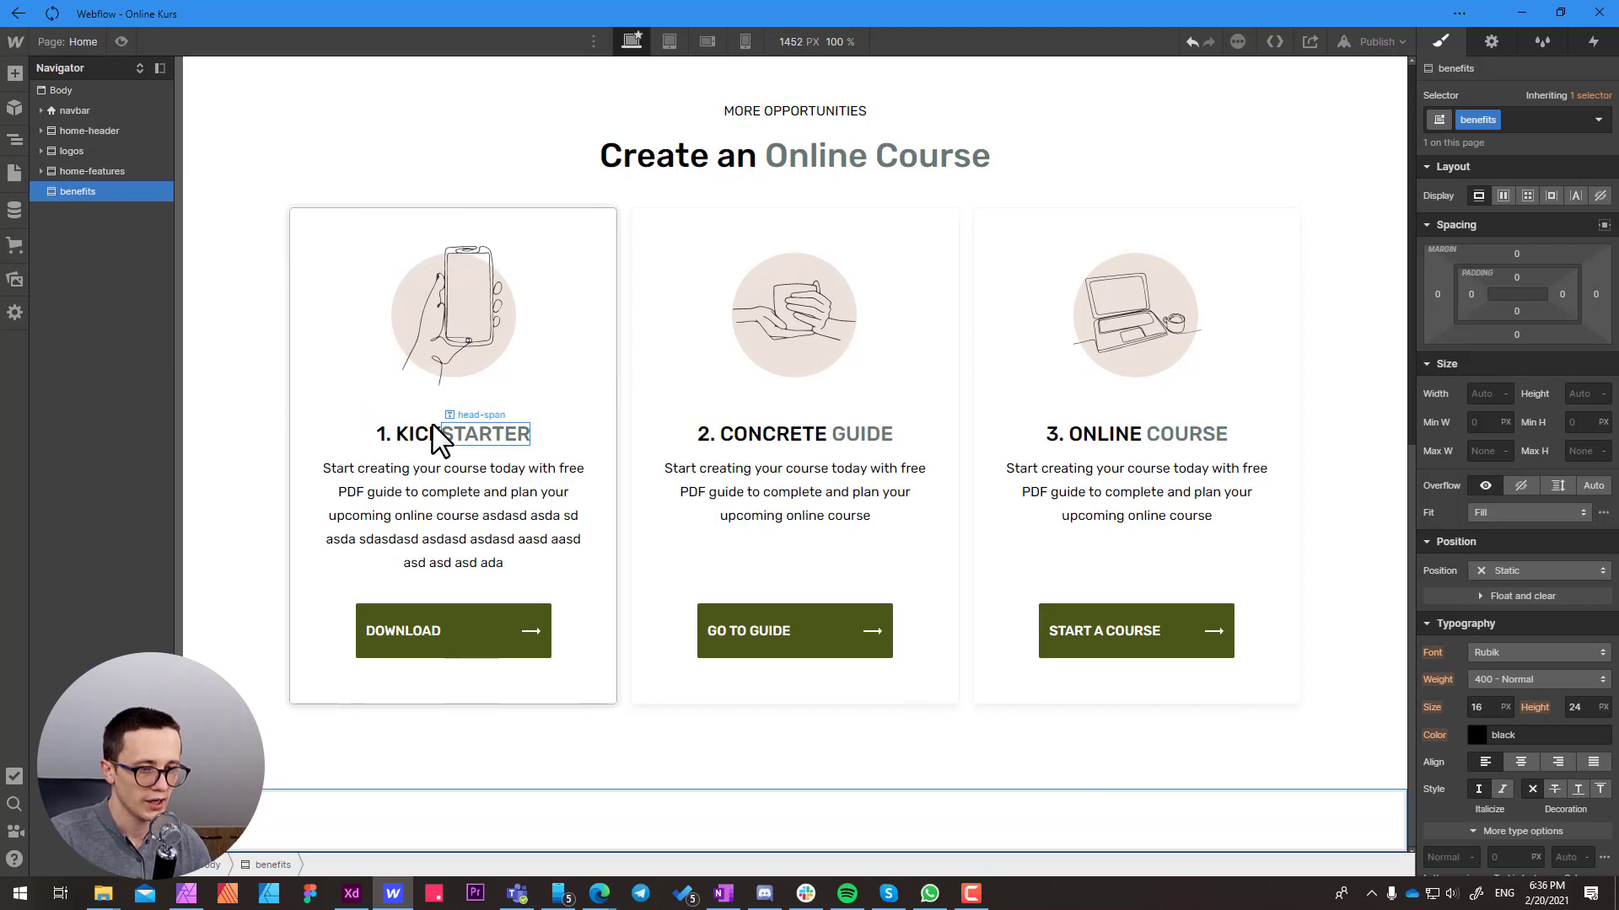
key("ctrl+e")
type("div")
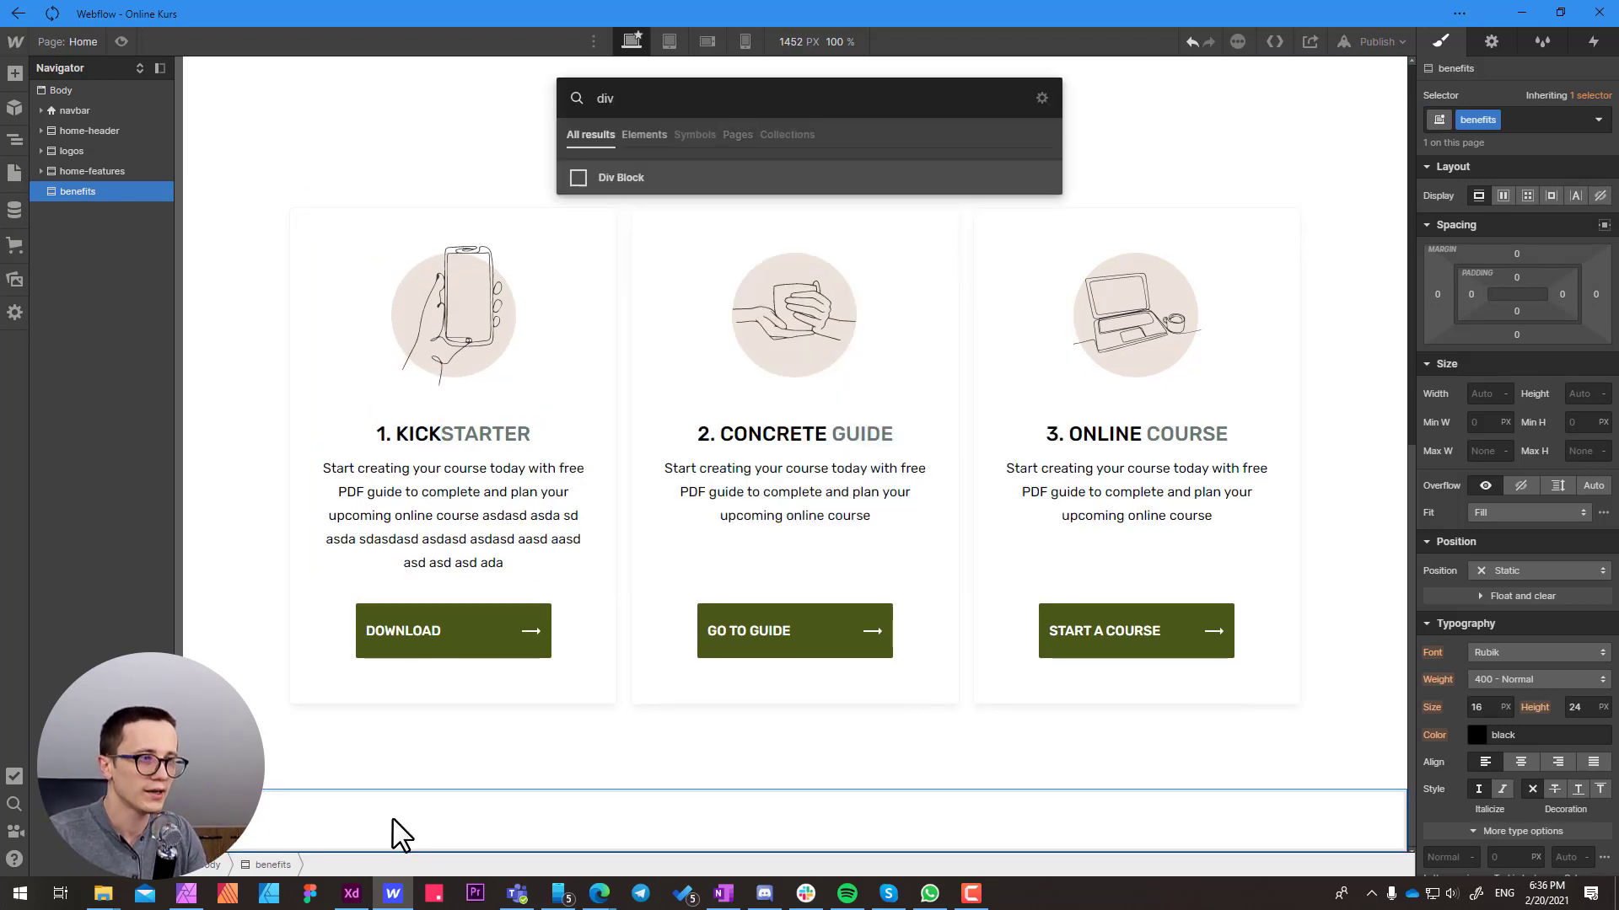
key("Return")
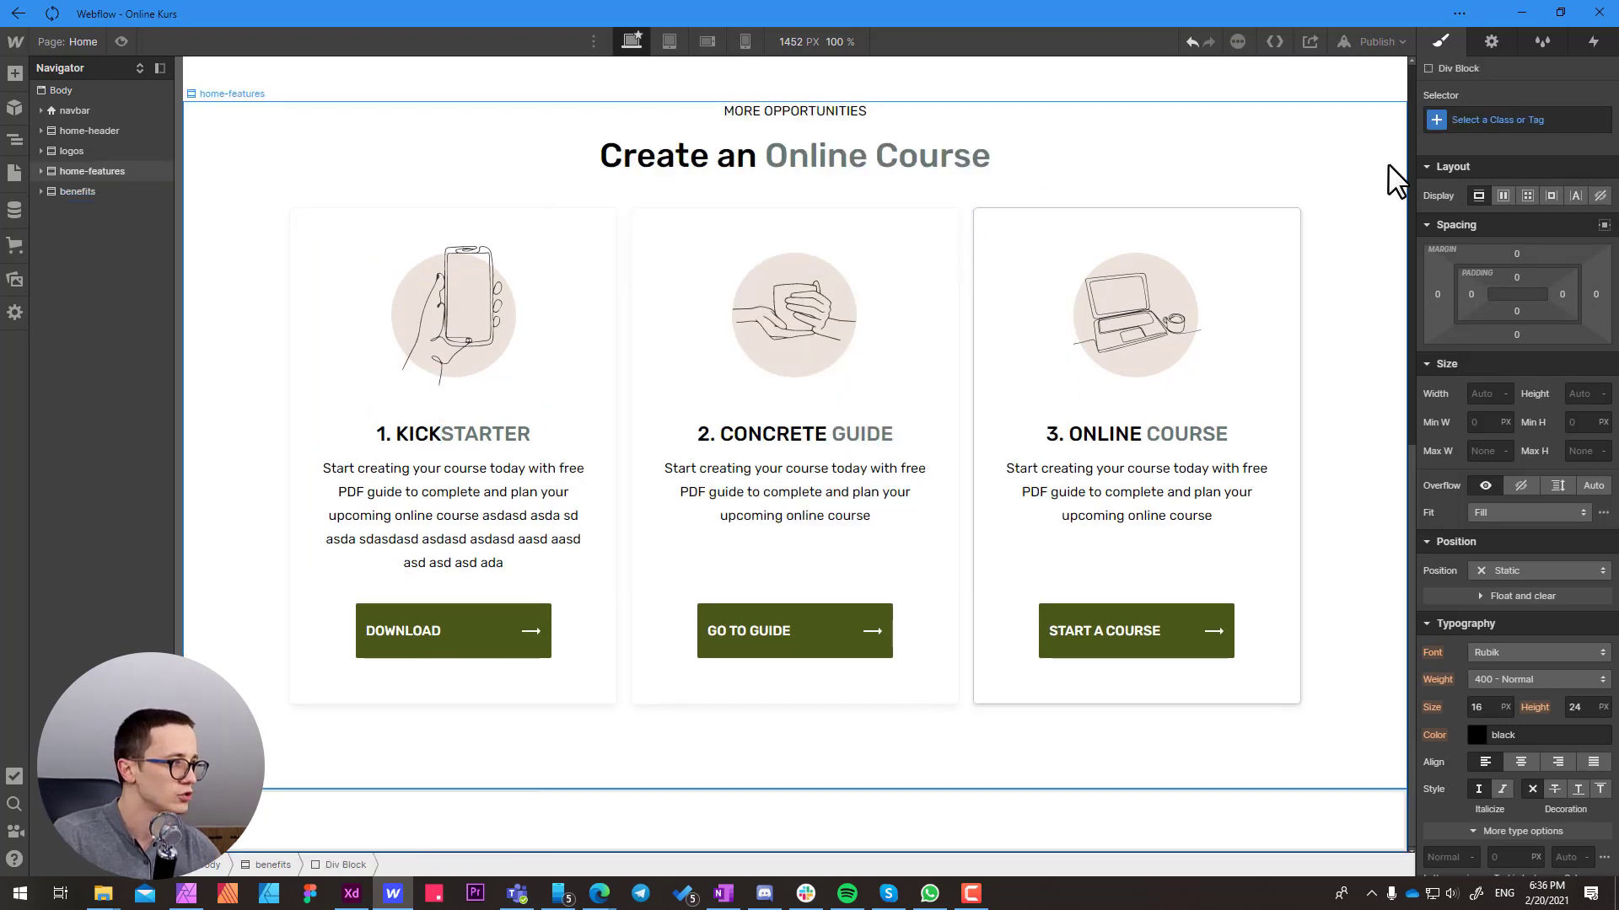
left_click(1471, 120)
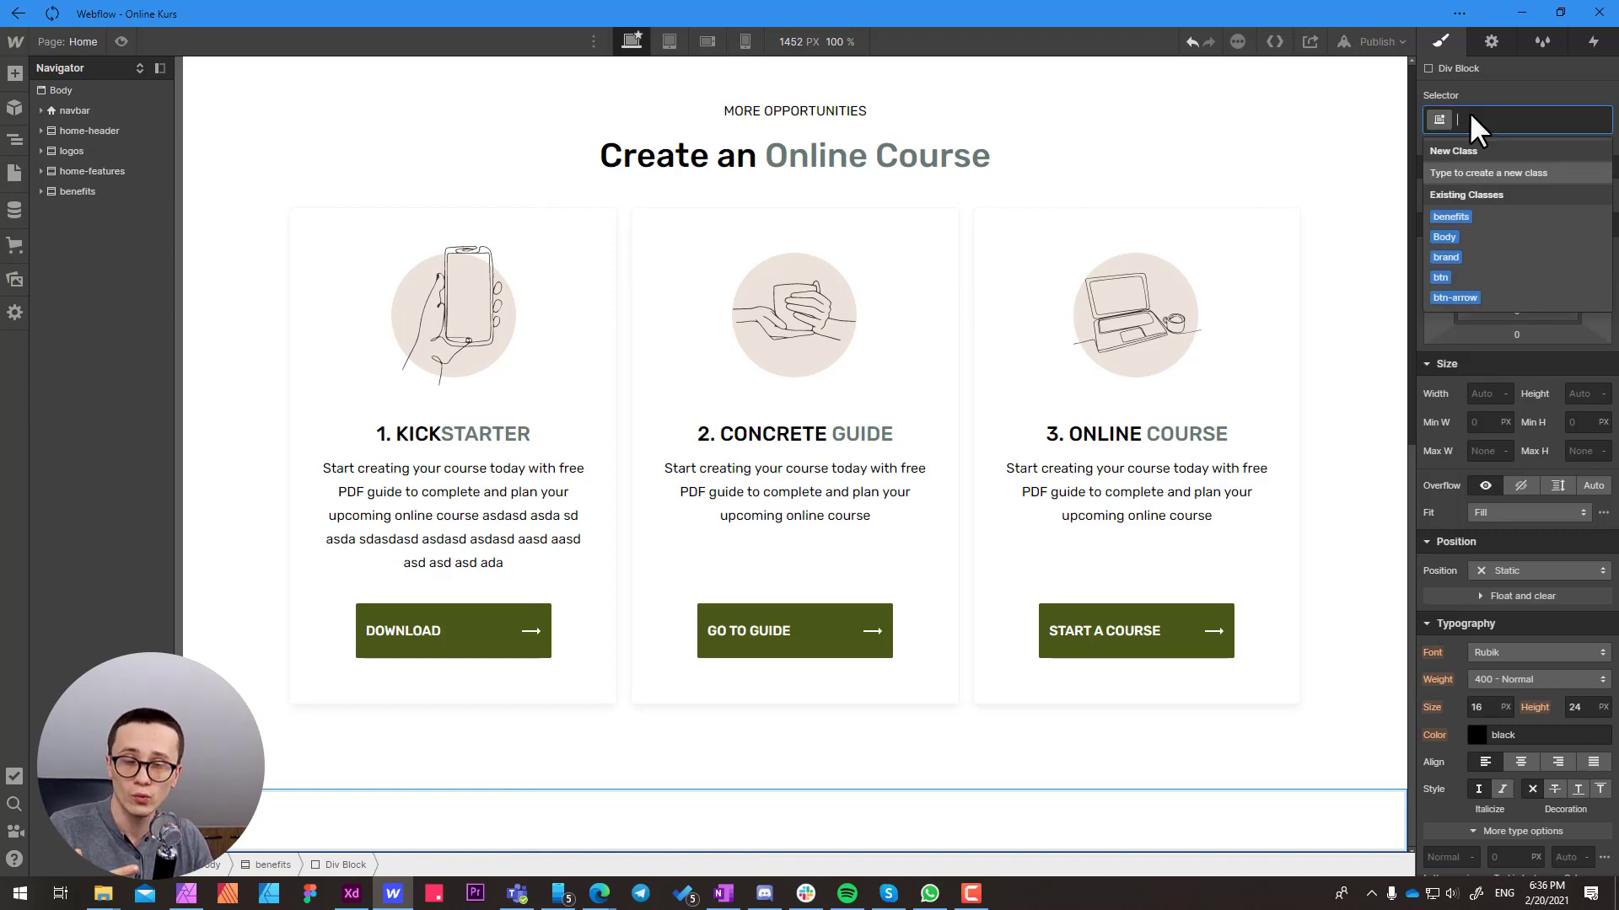
type("container")
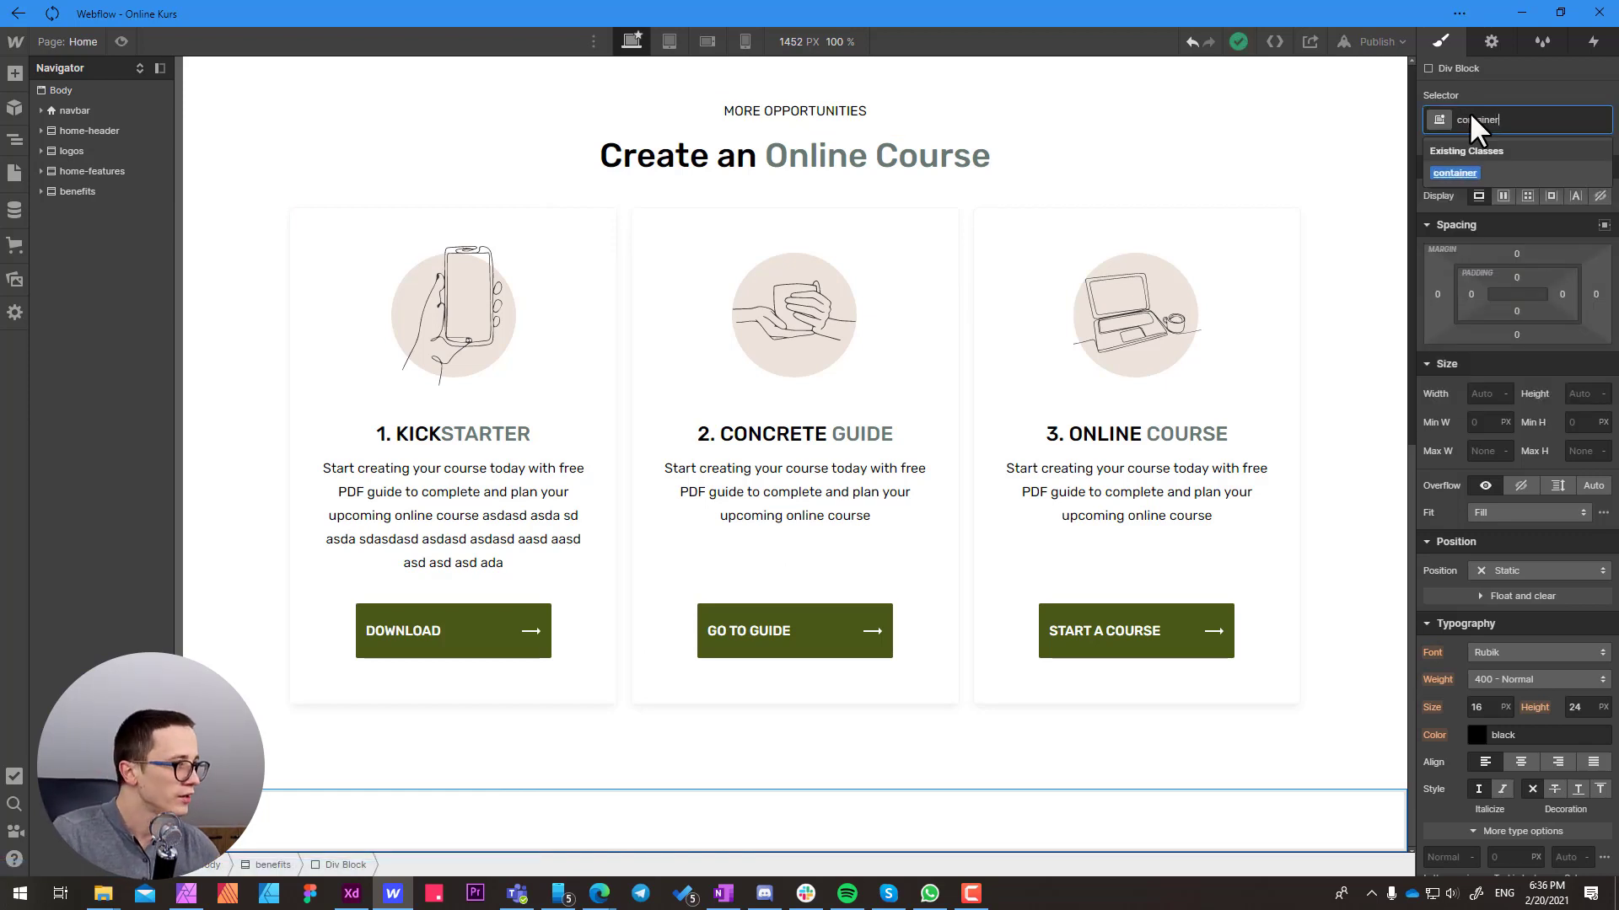
left_click(1453, 172)
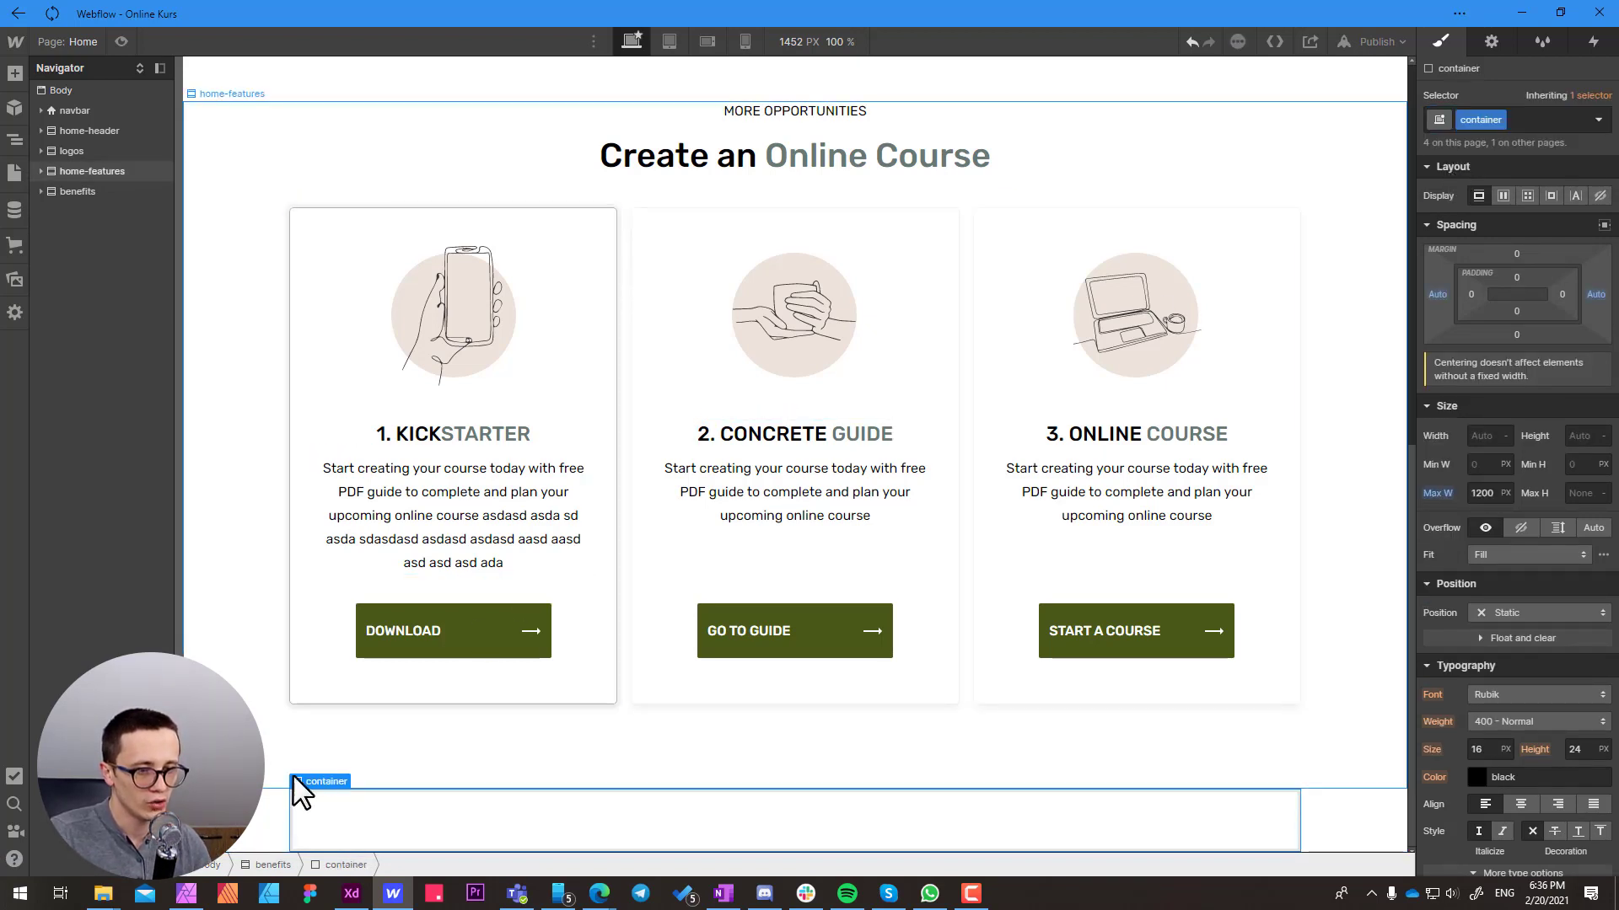
Set the top and bottom padding of the benefits section to 56 px
left_click(253, 817)
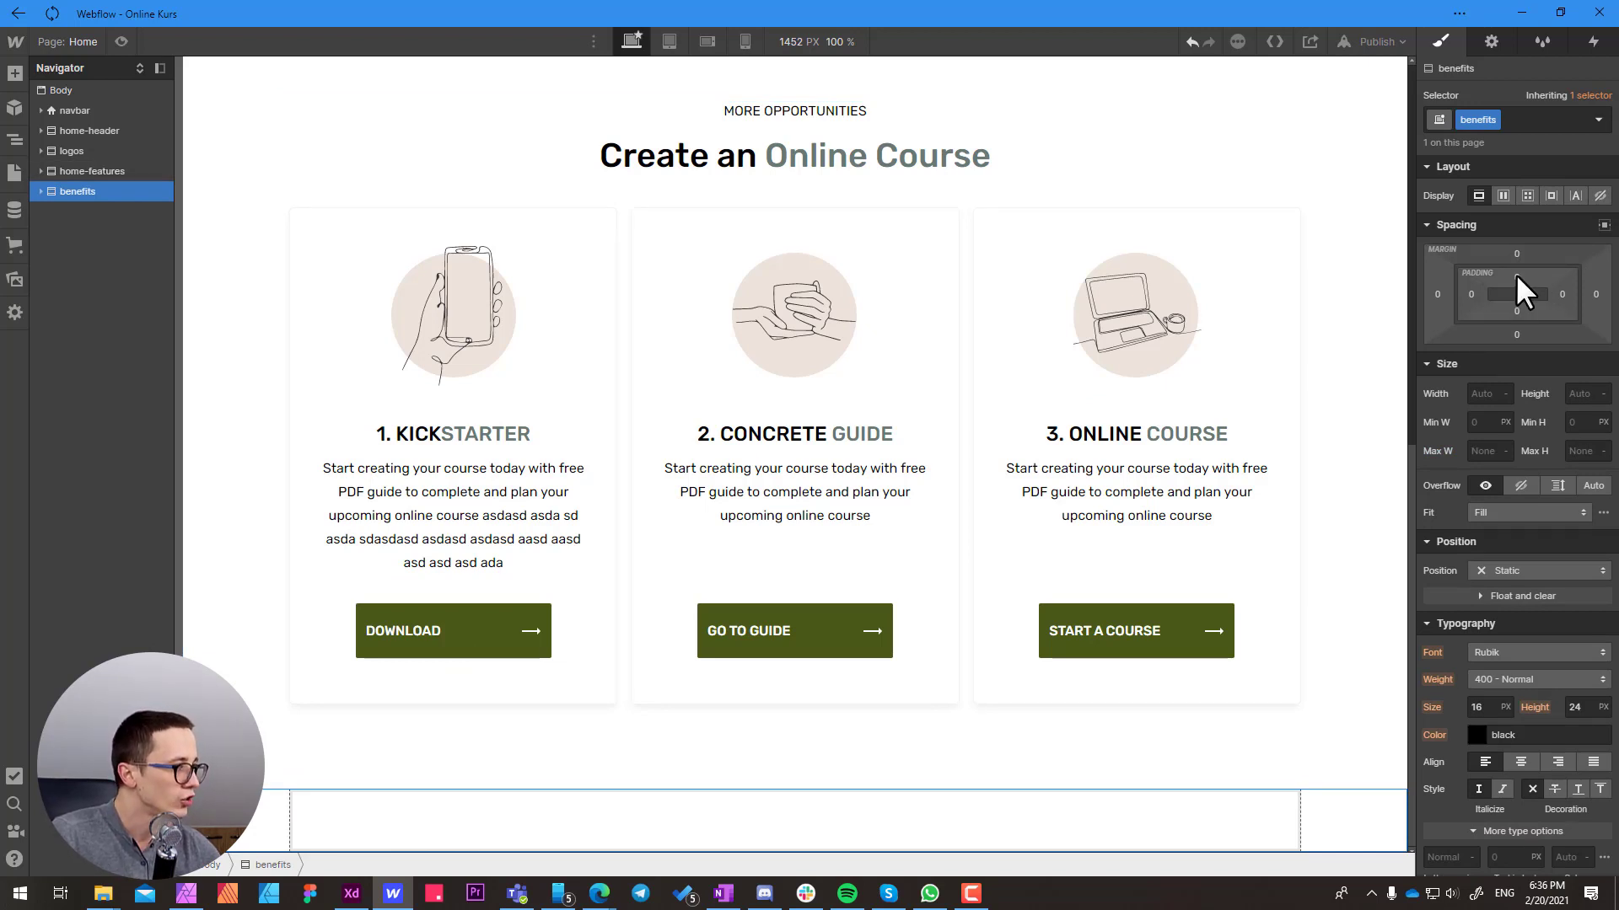
left_click_drag(1516, 275, 1525, 328)
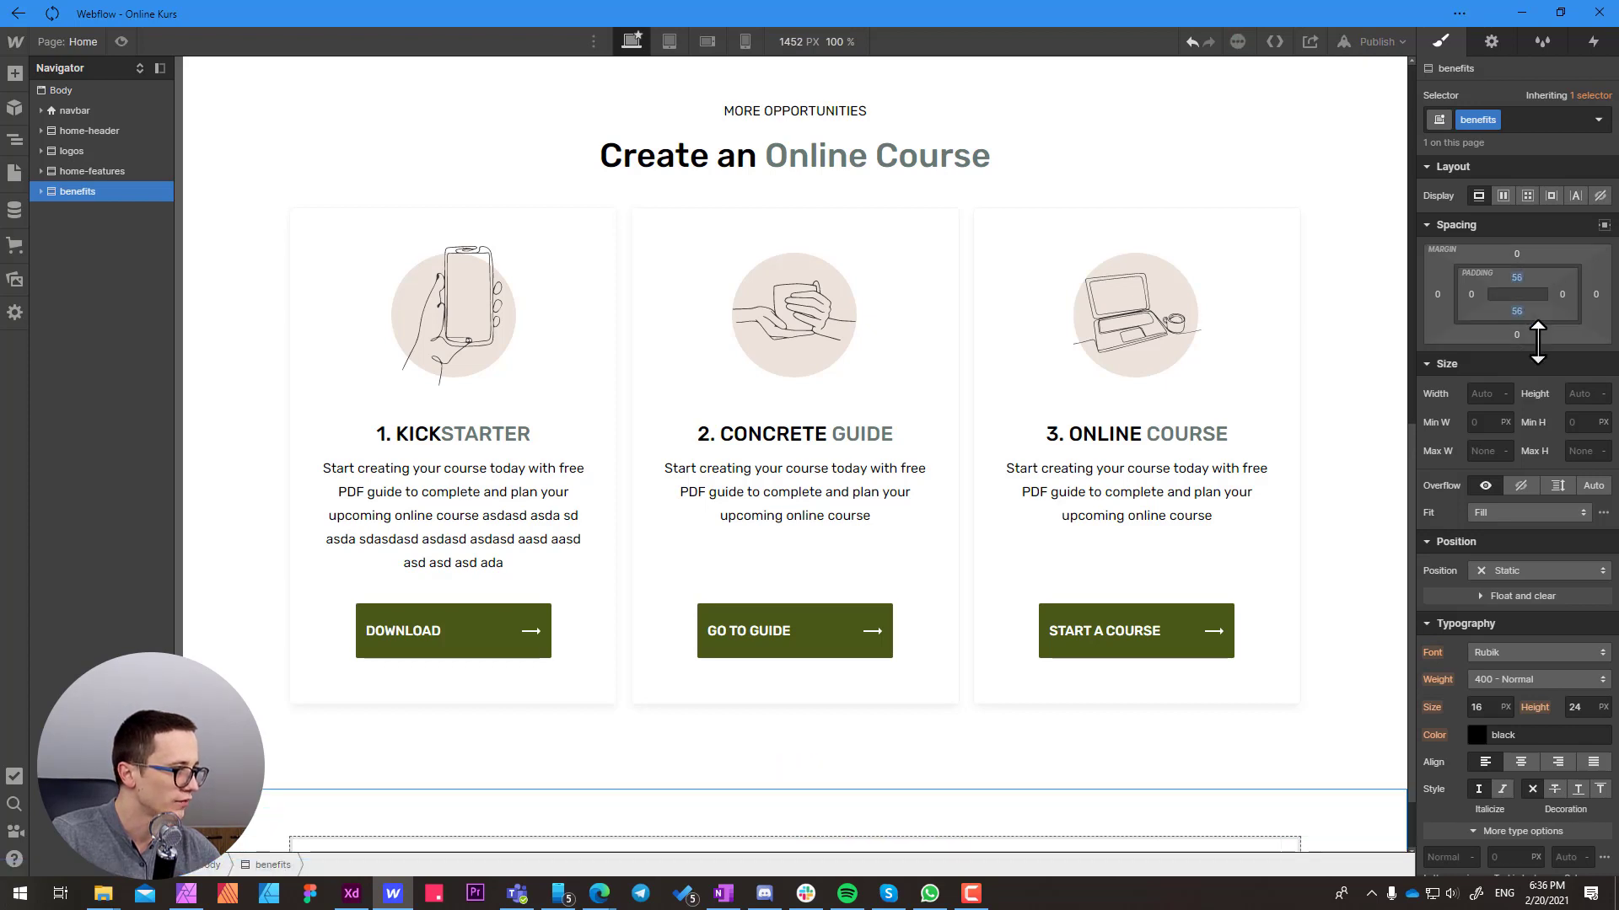
scroll(787, 436, "down", 1)
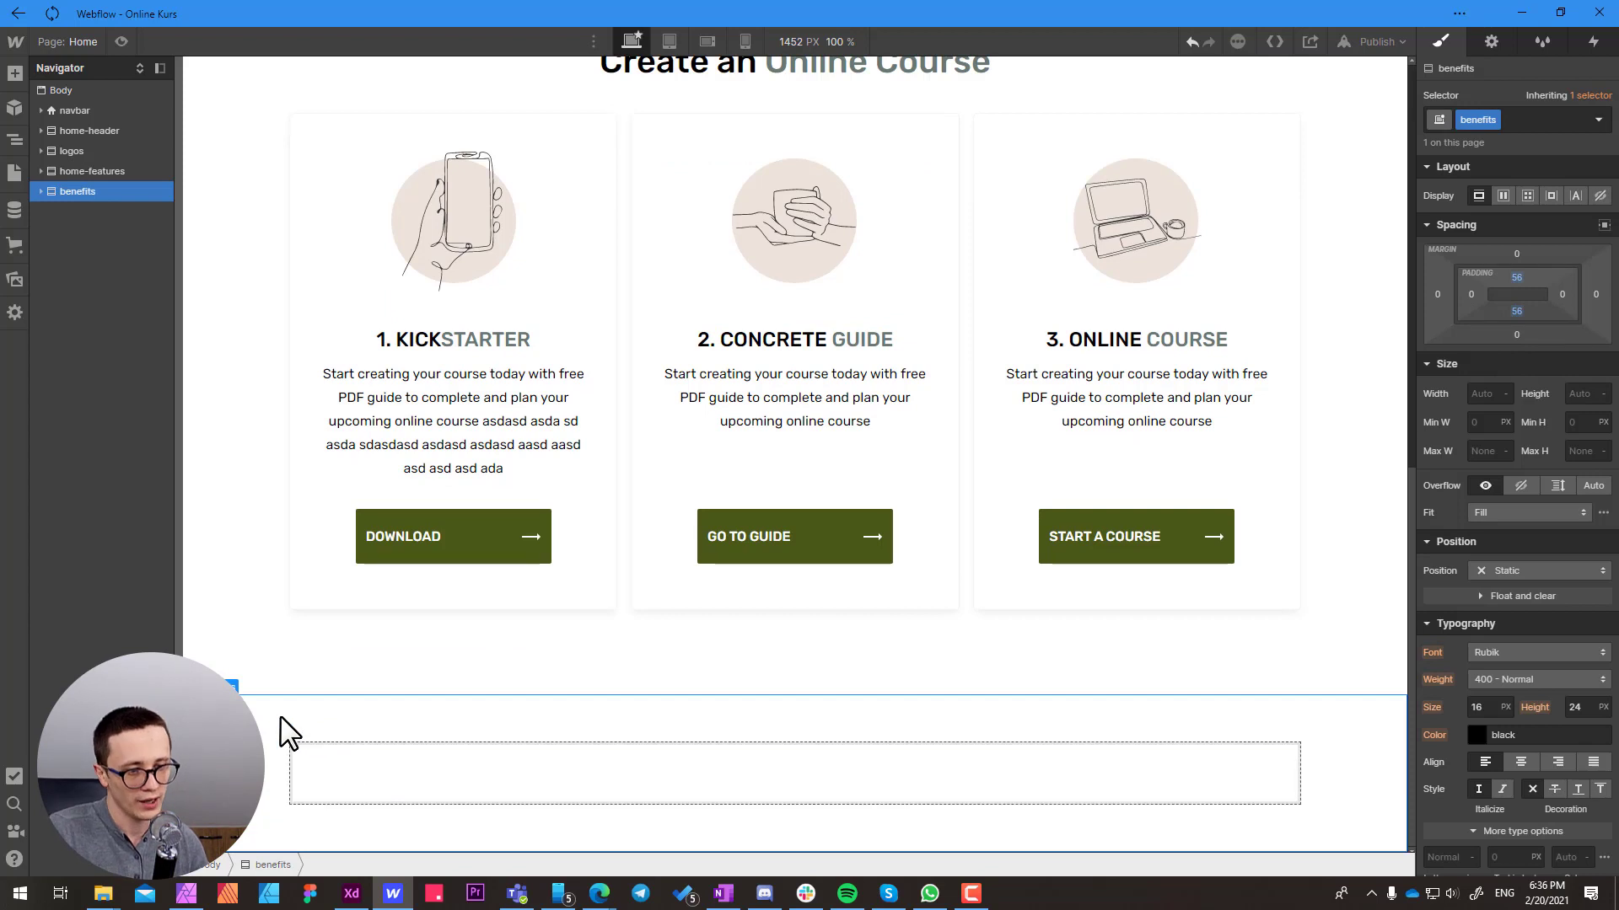
Add two Div Blocks inside the container of the benefits section
left_click(332, 765)
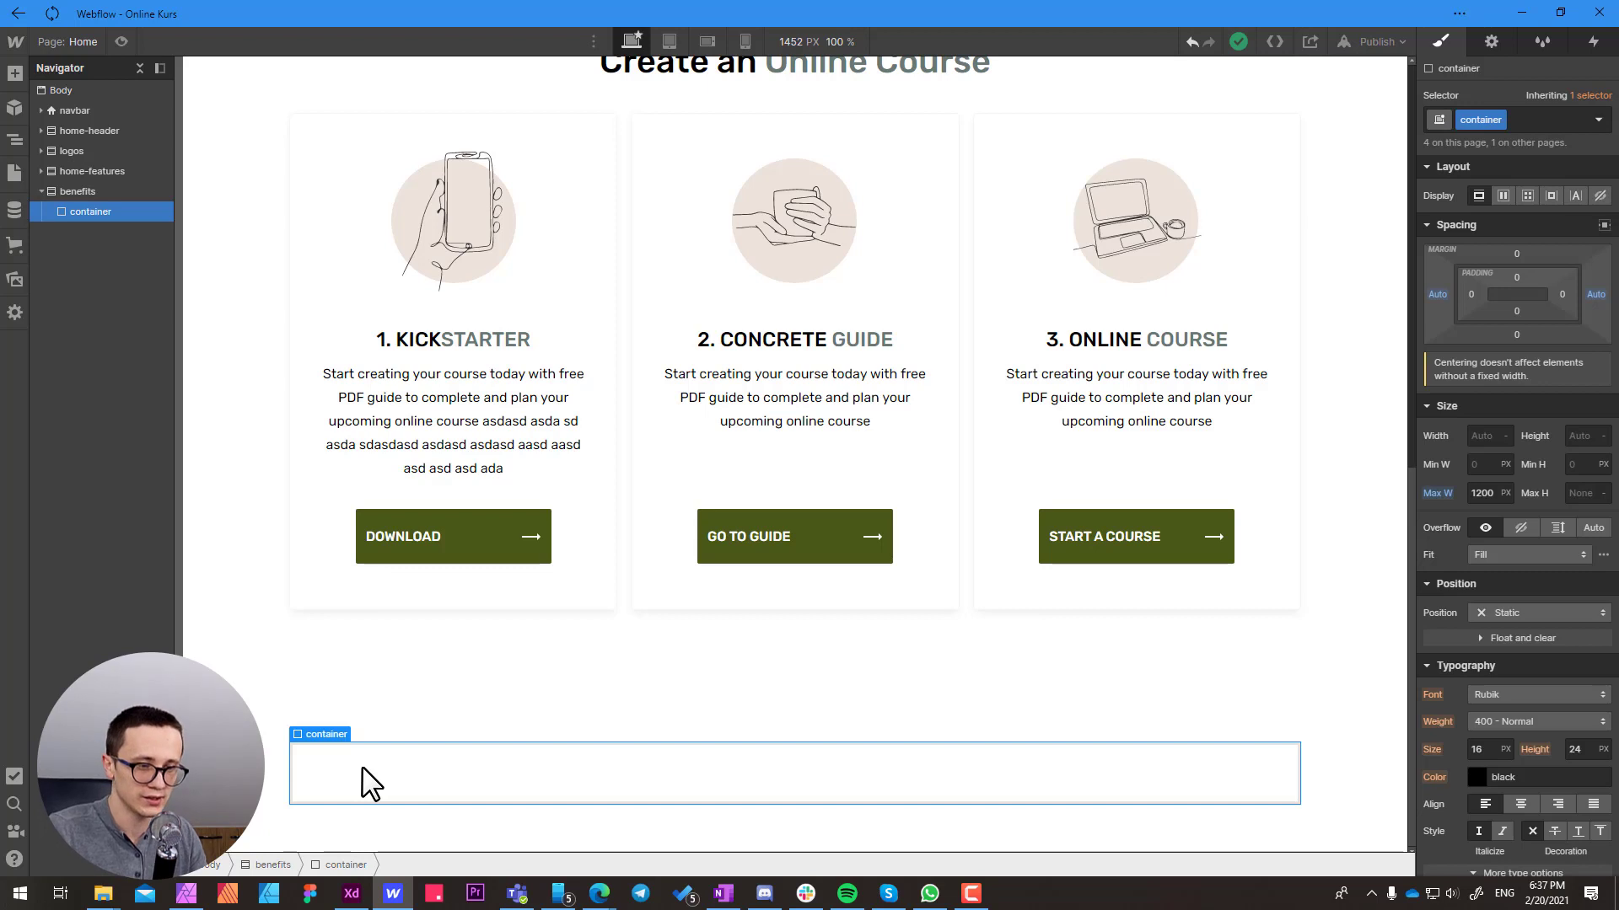
key("ctrl+e")
type("div")
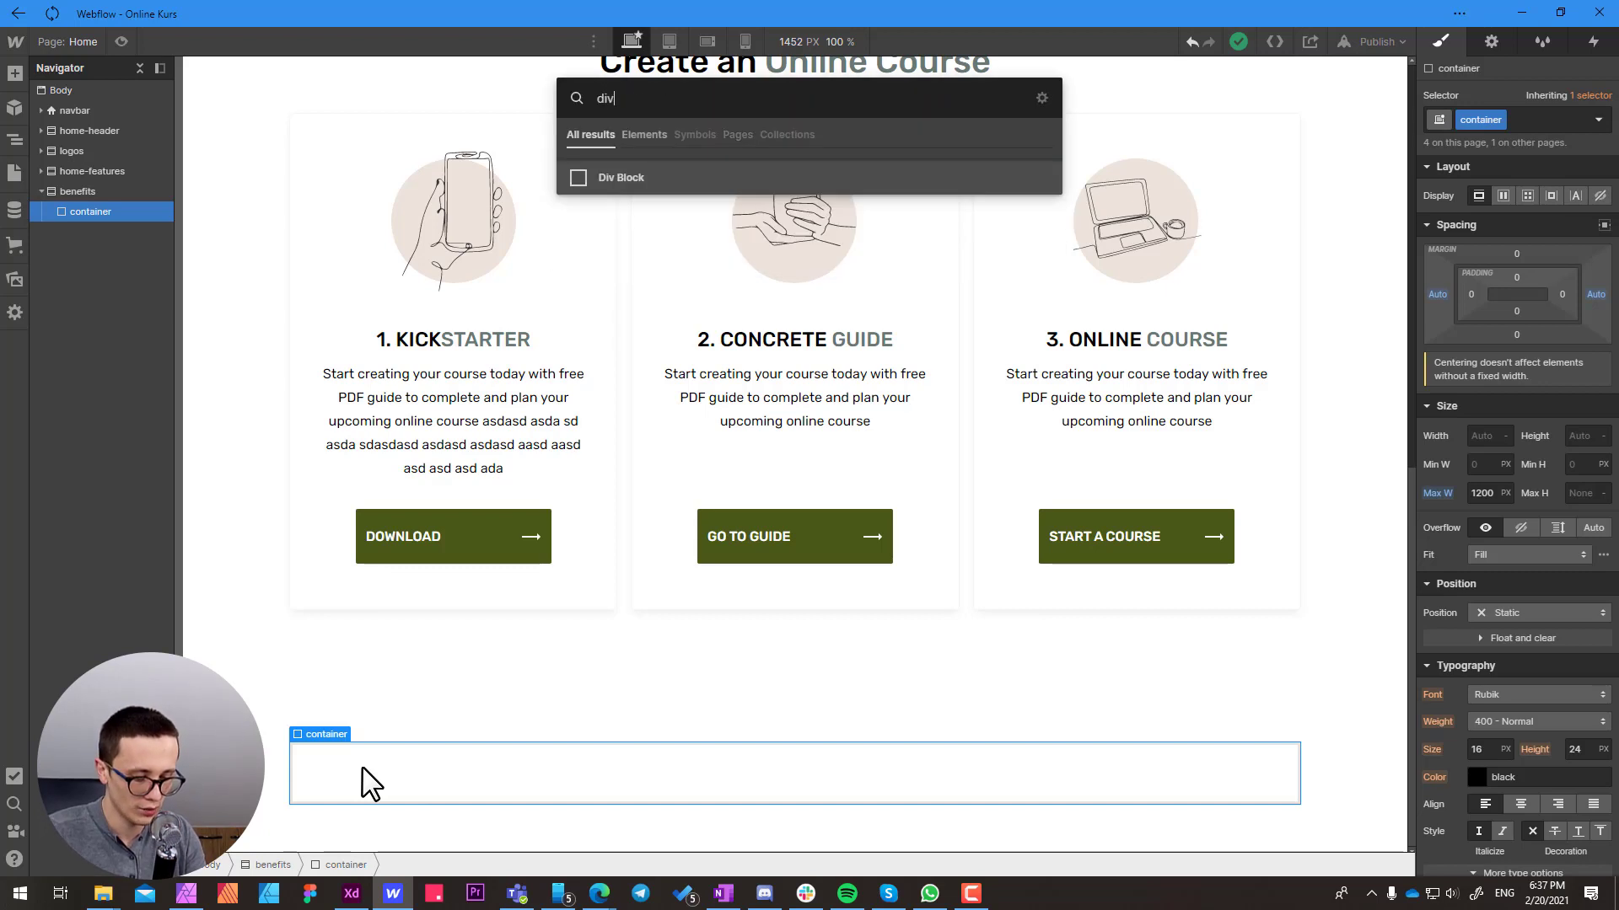
key("Return")
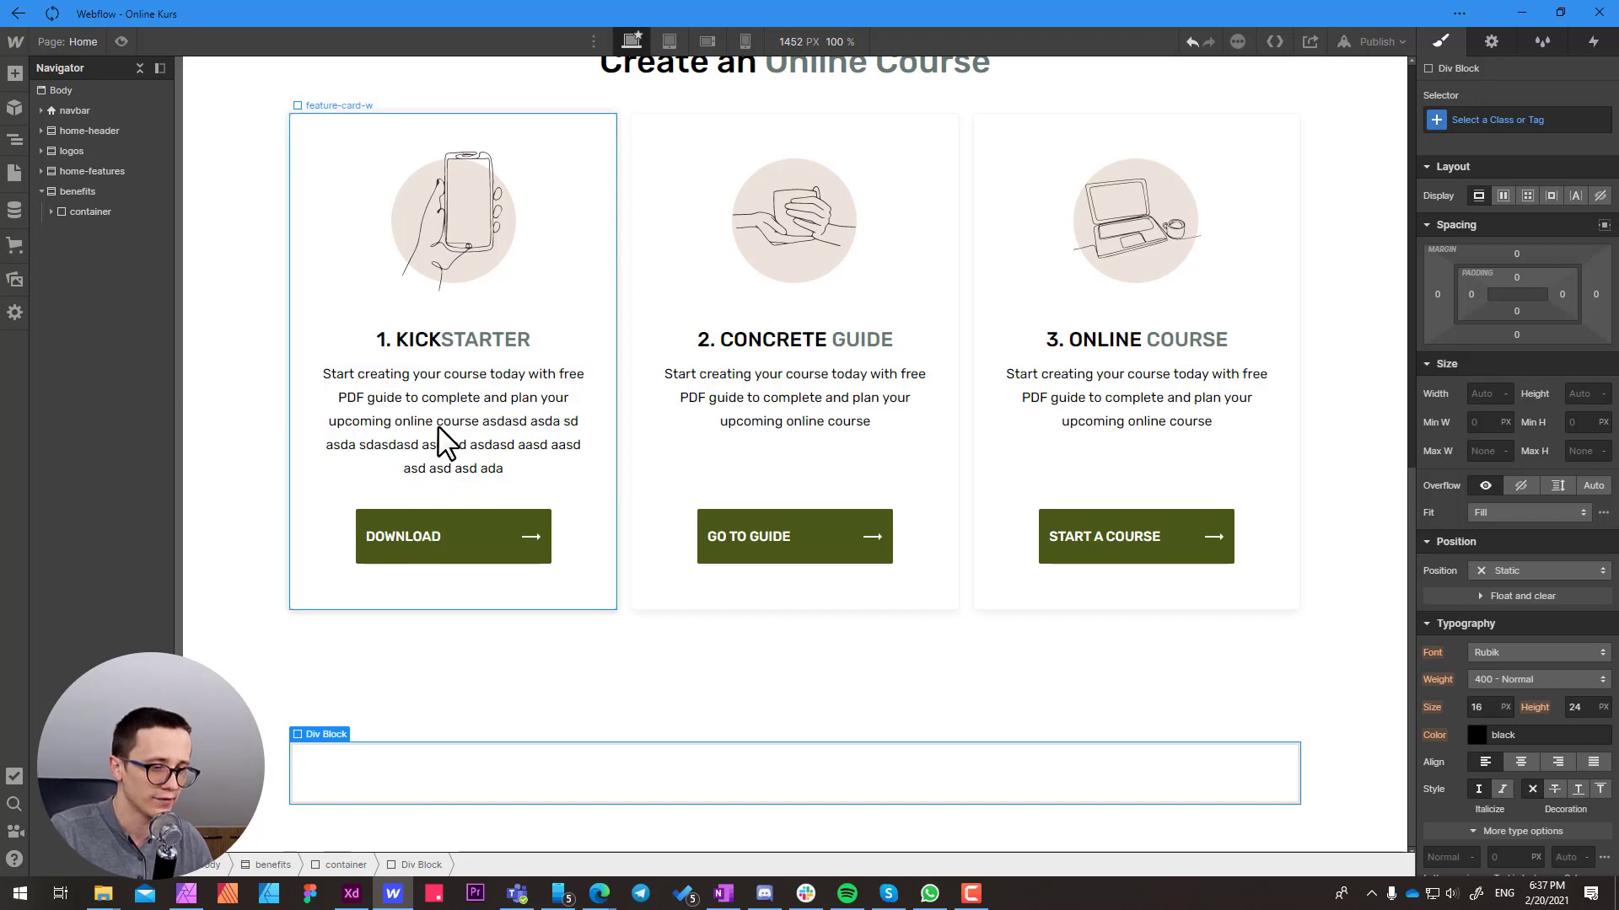
left_click(347, 863)
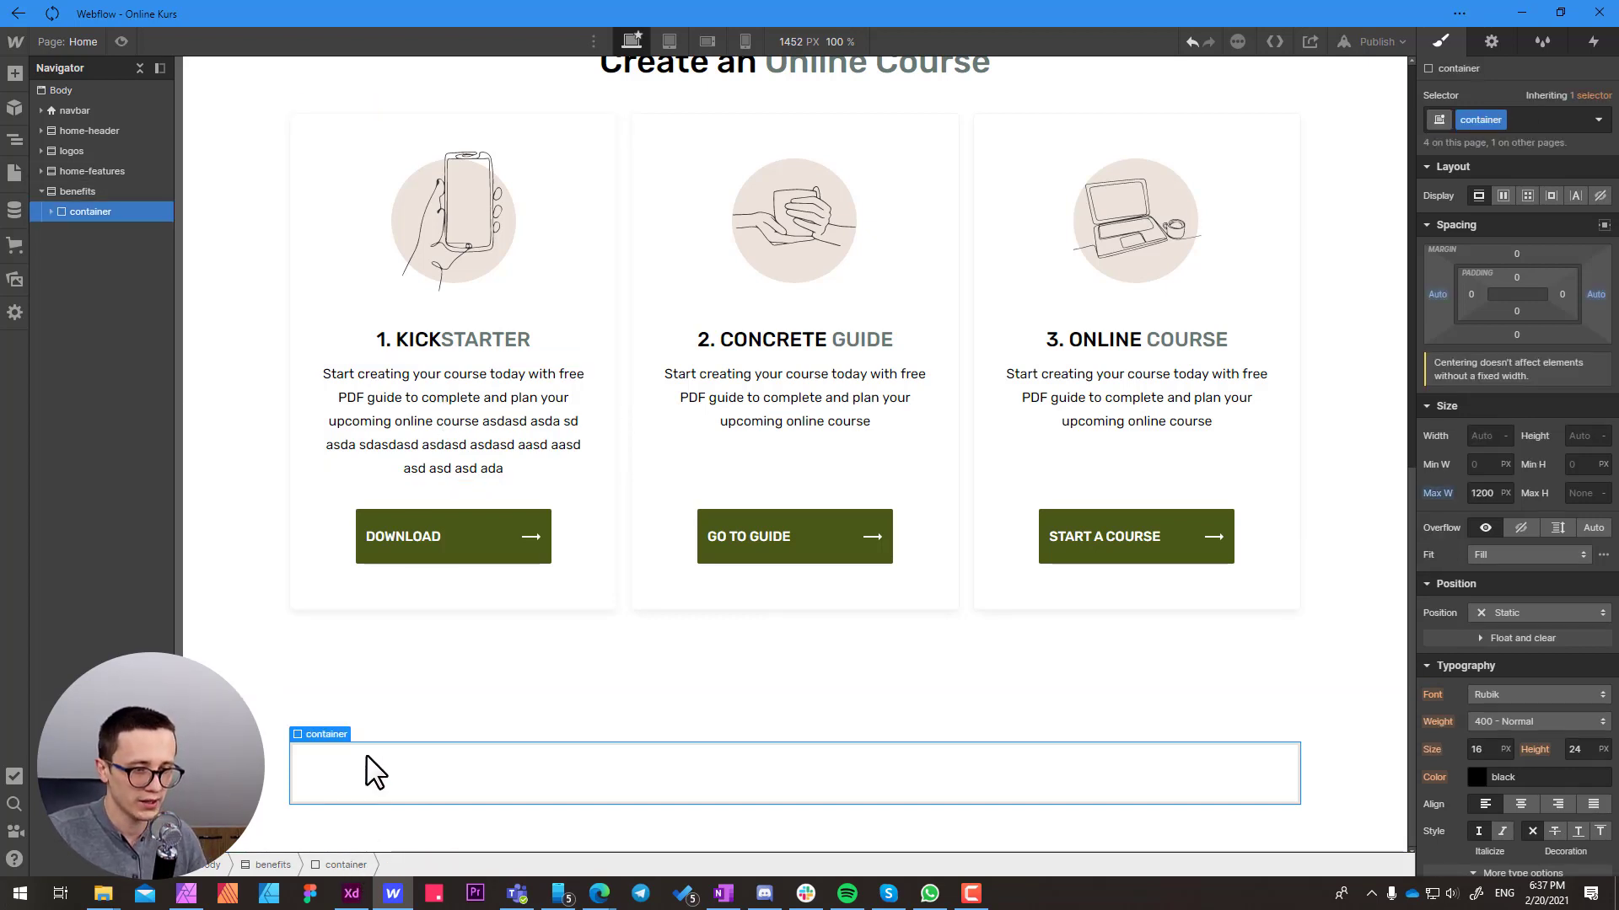
key("ctrl+e")
type("div")
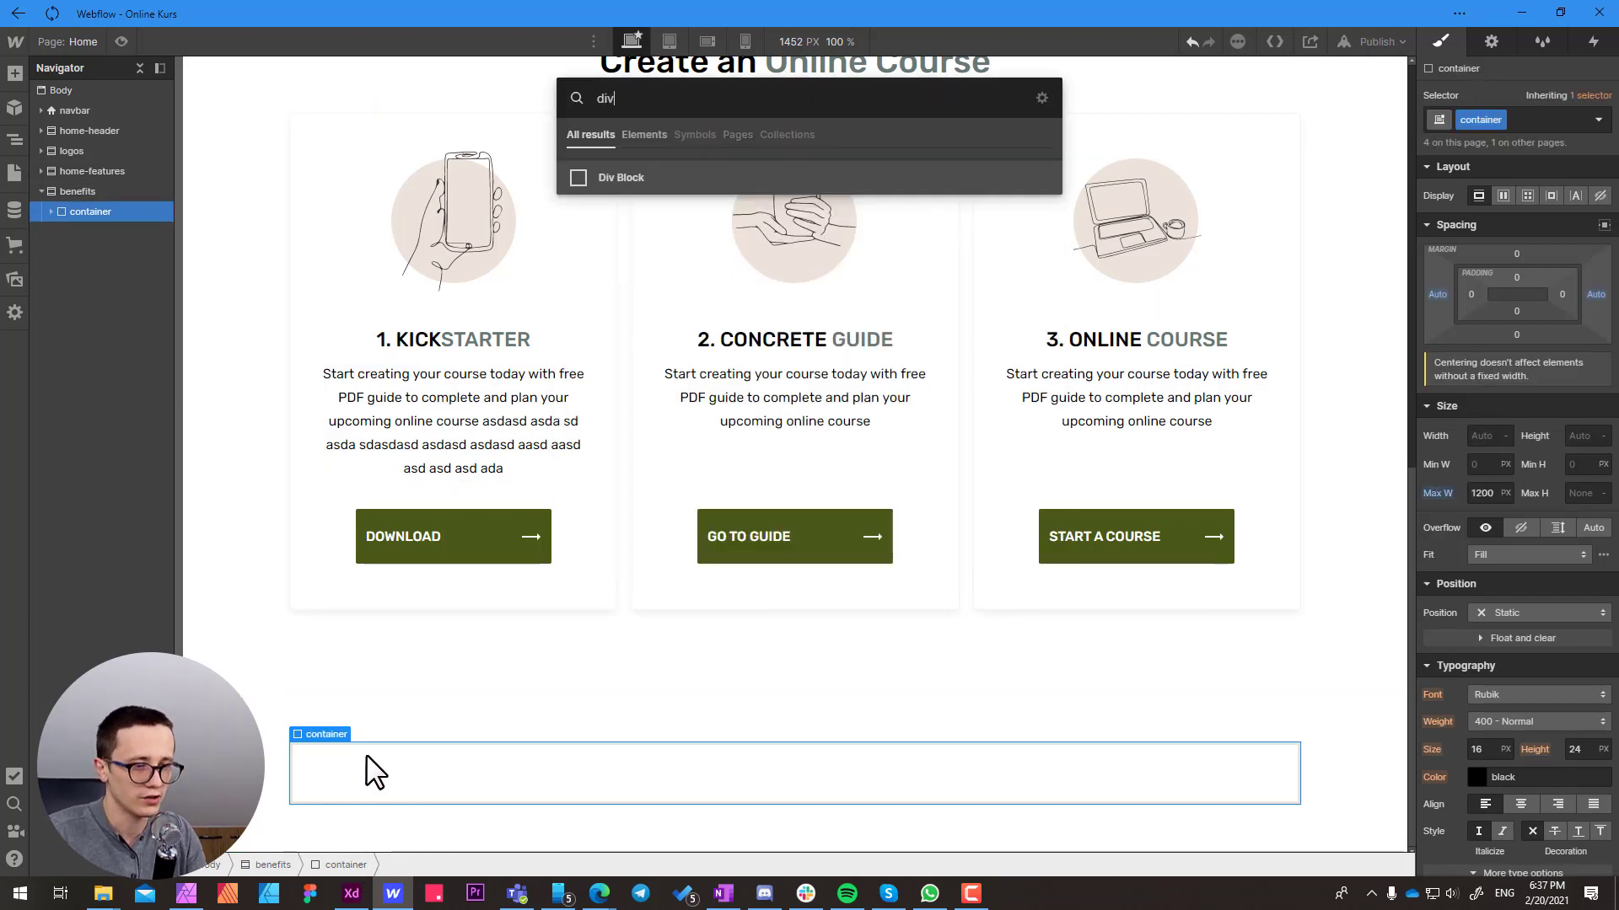
key("Return")
left_click(401, 784)
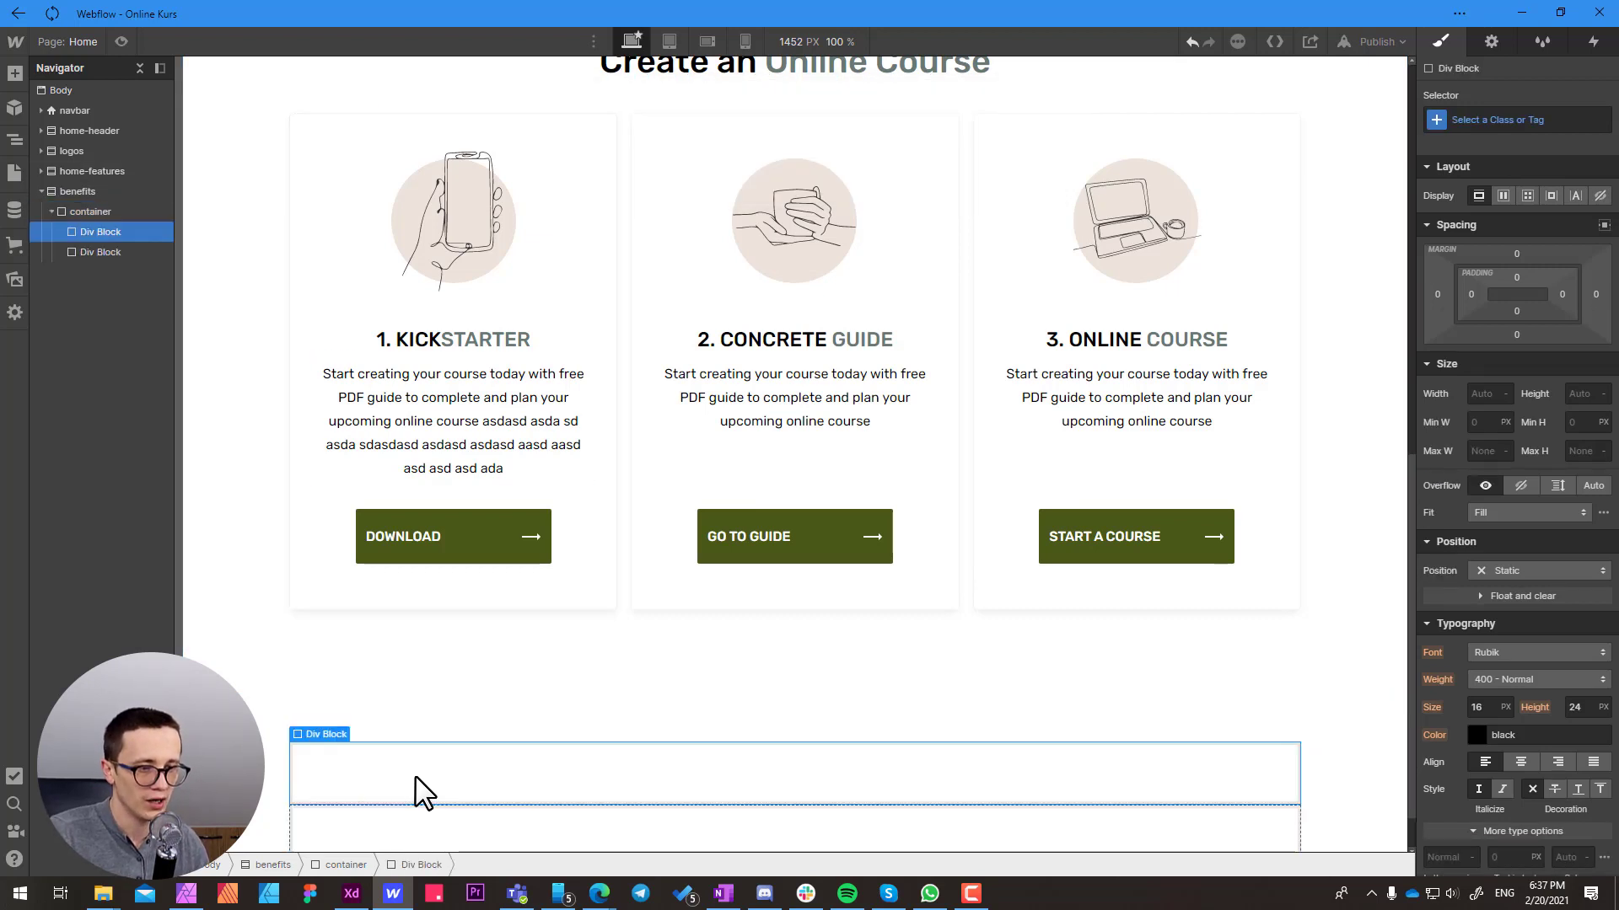
scroll(421, 792, "down", 1)
left_click(397, 792)
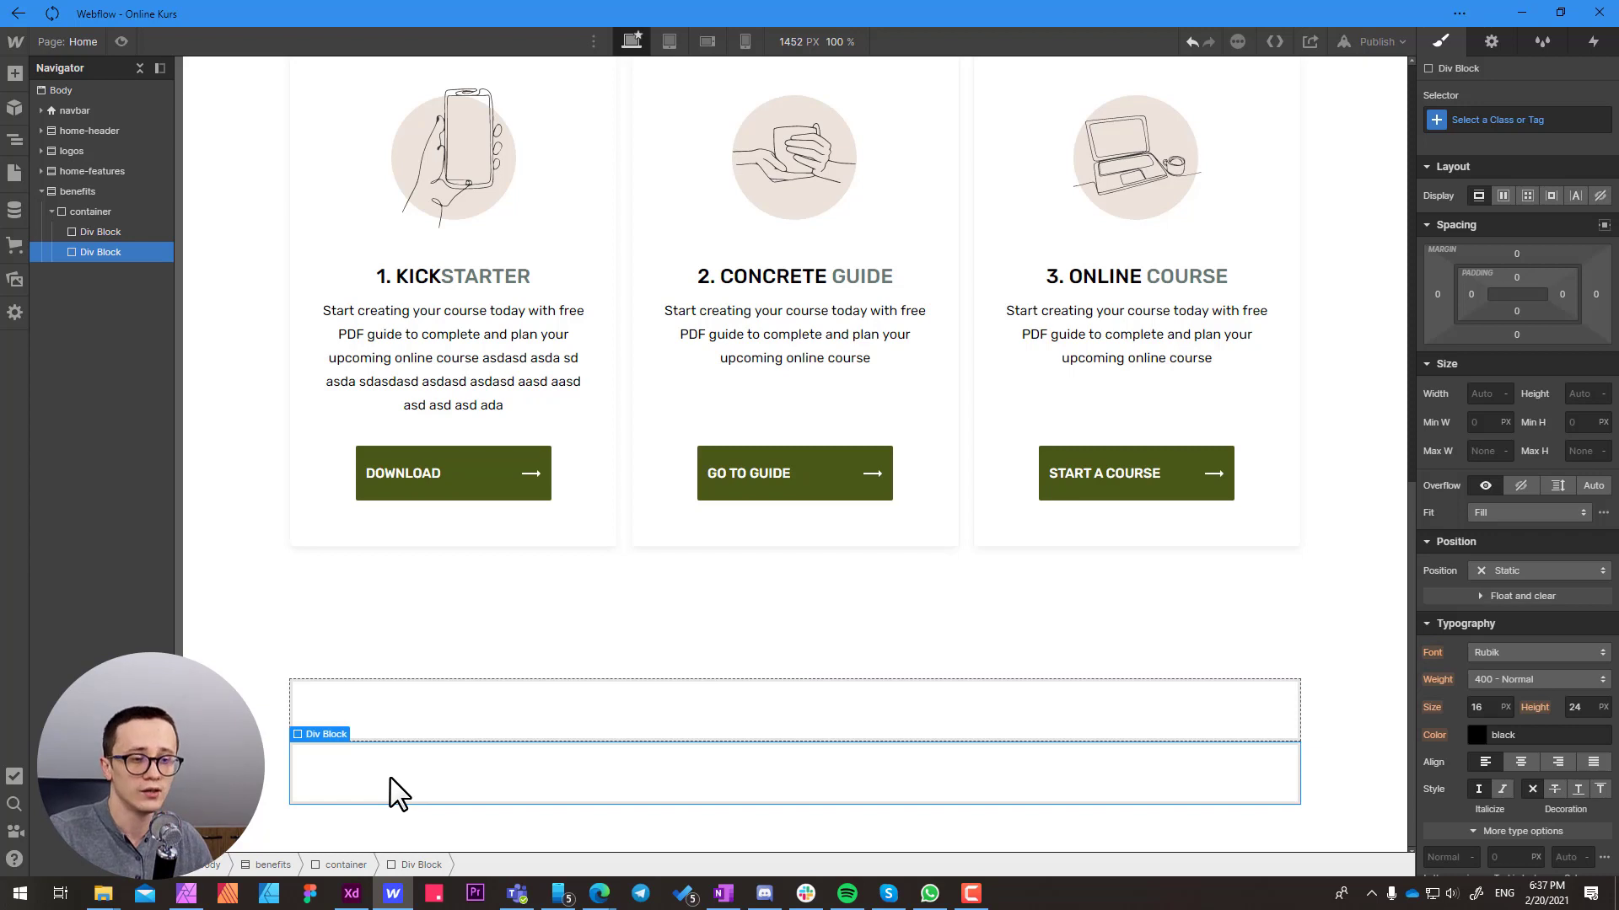
Give the first Div Block in the benefits container a new class named column-left
left_click(390, 721)
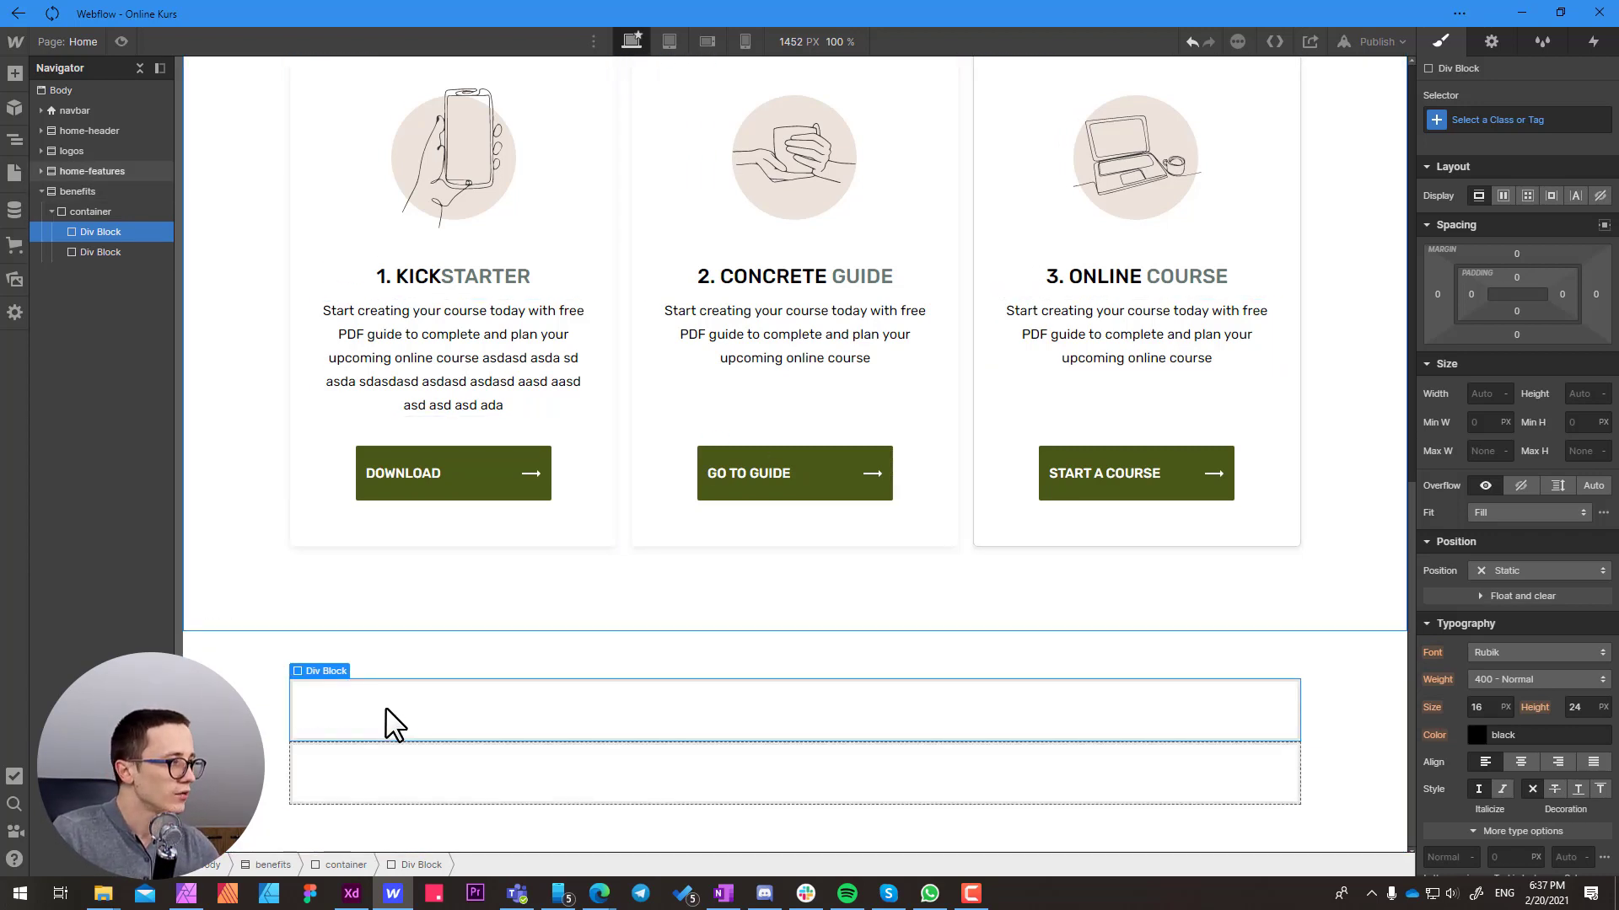
left_click(1472, 120)
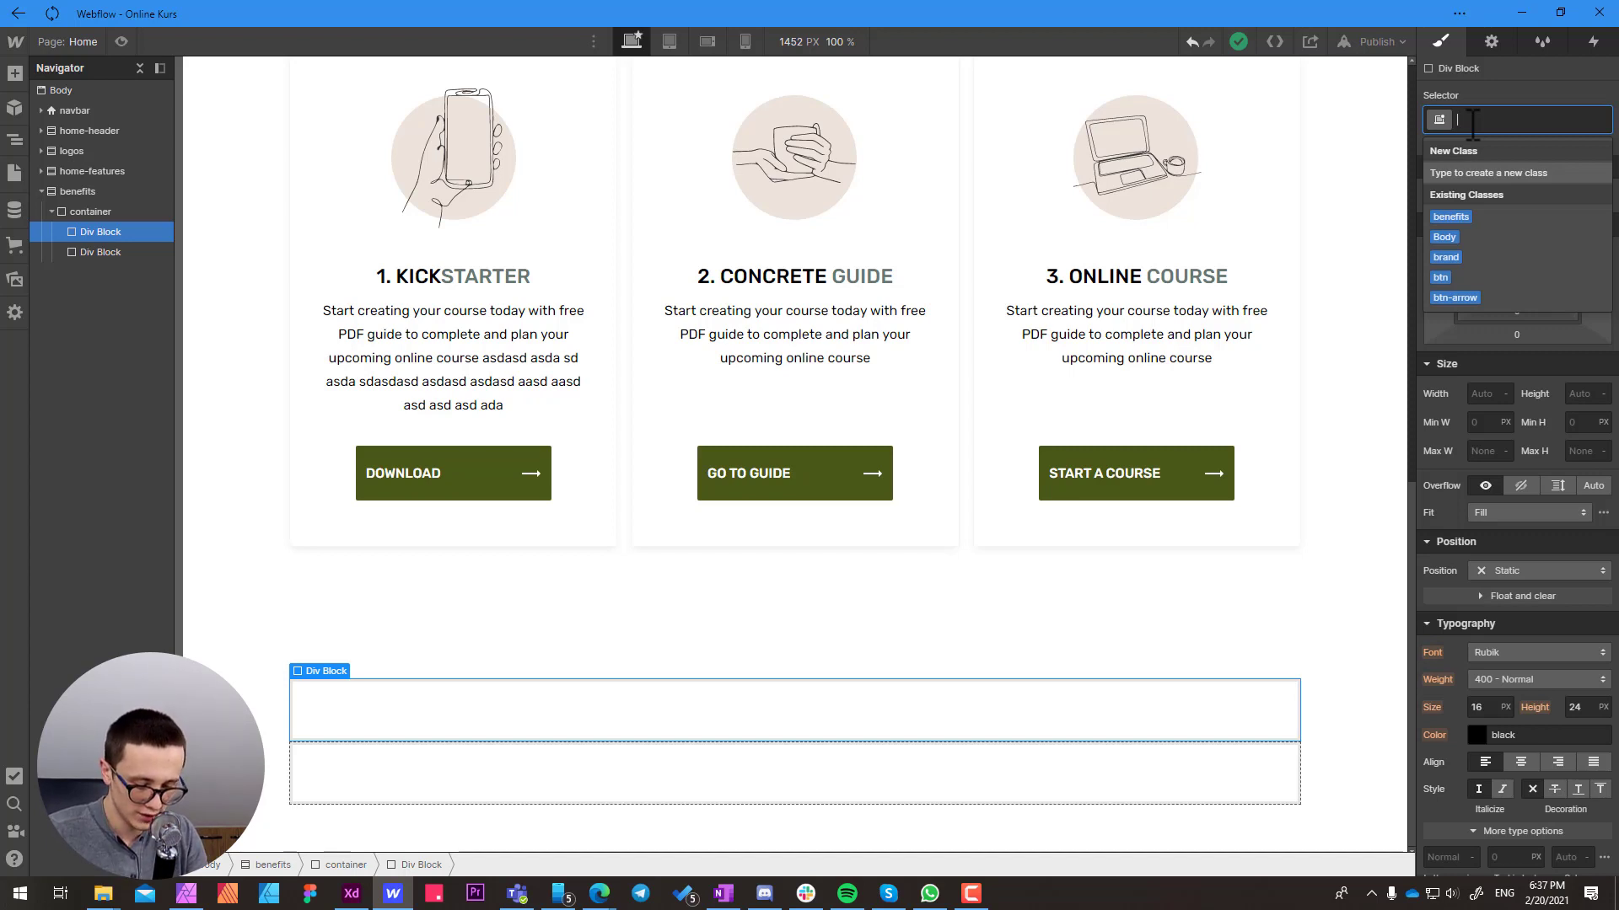
type("col")
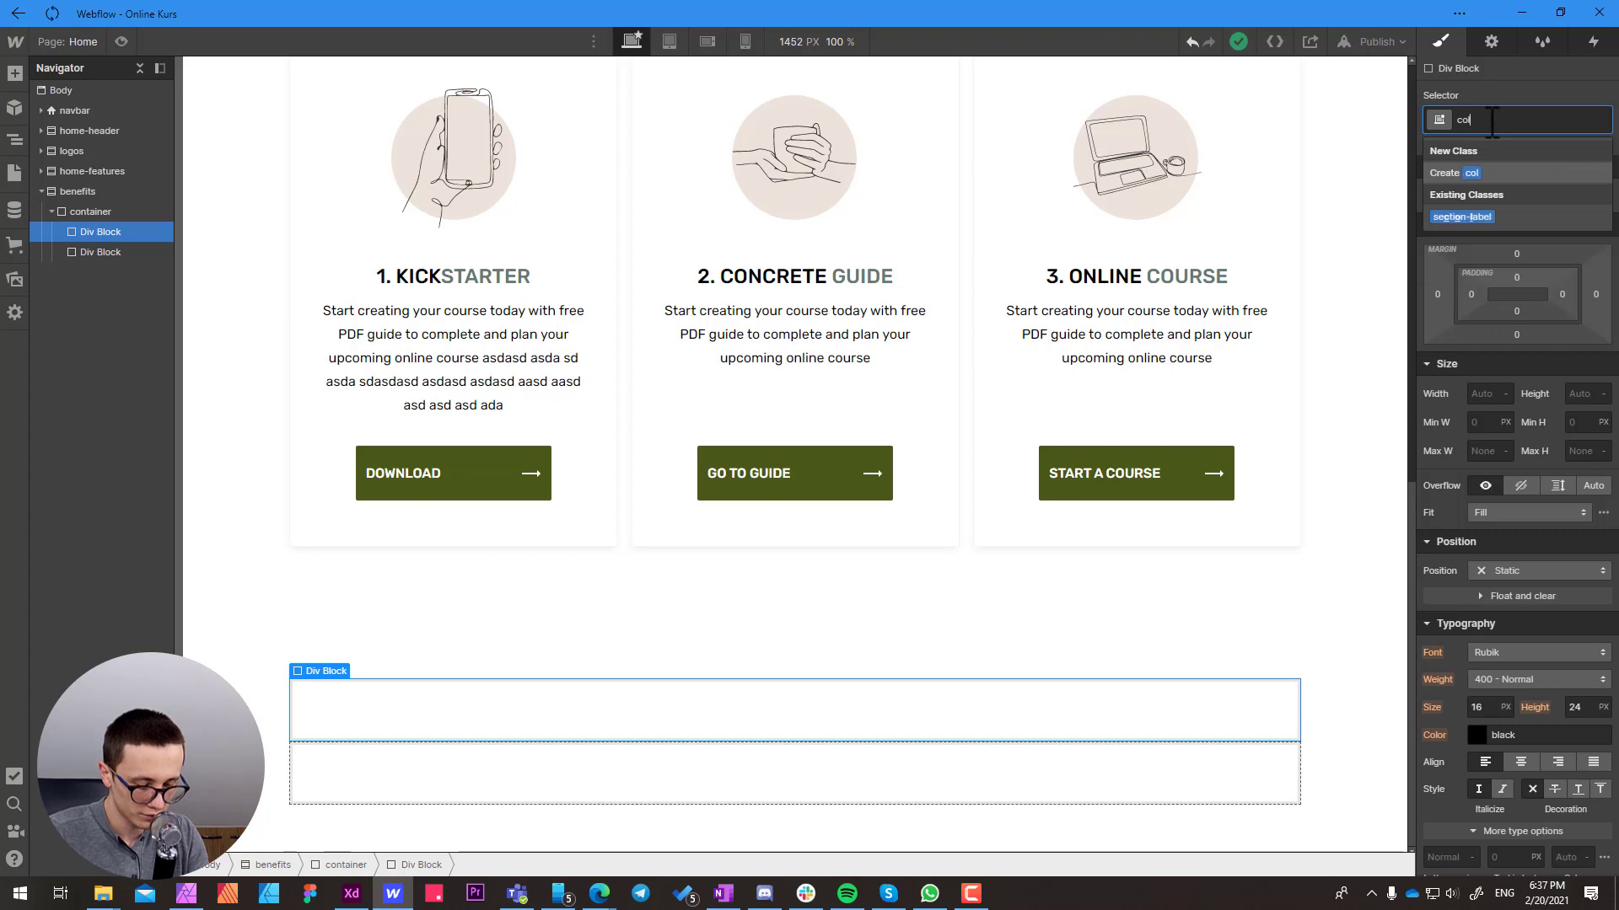
type("umn-lef")
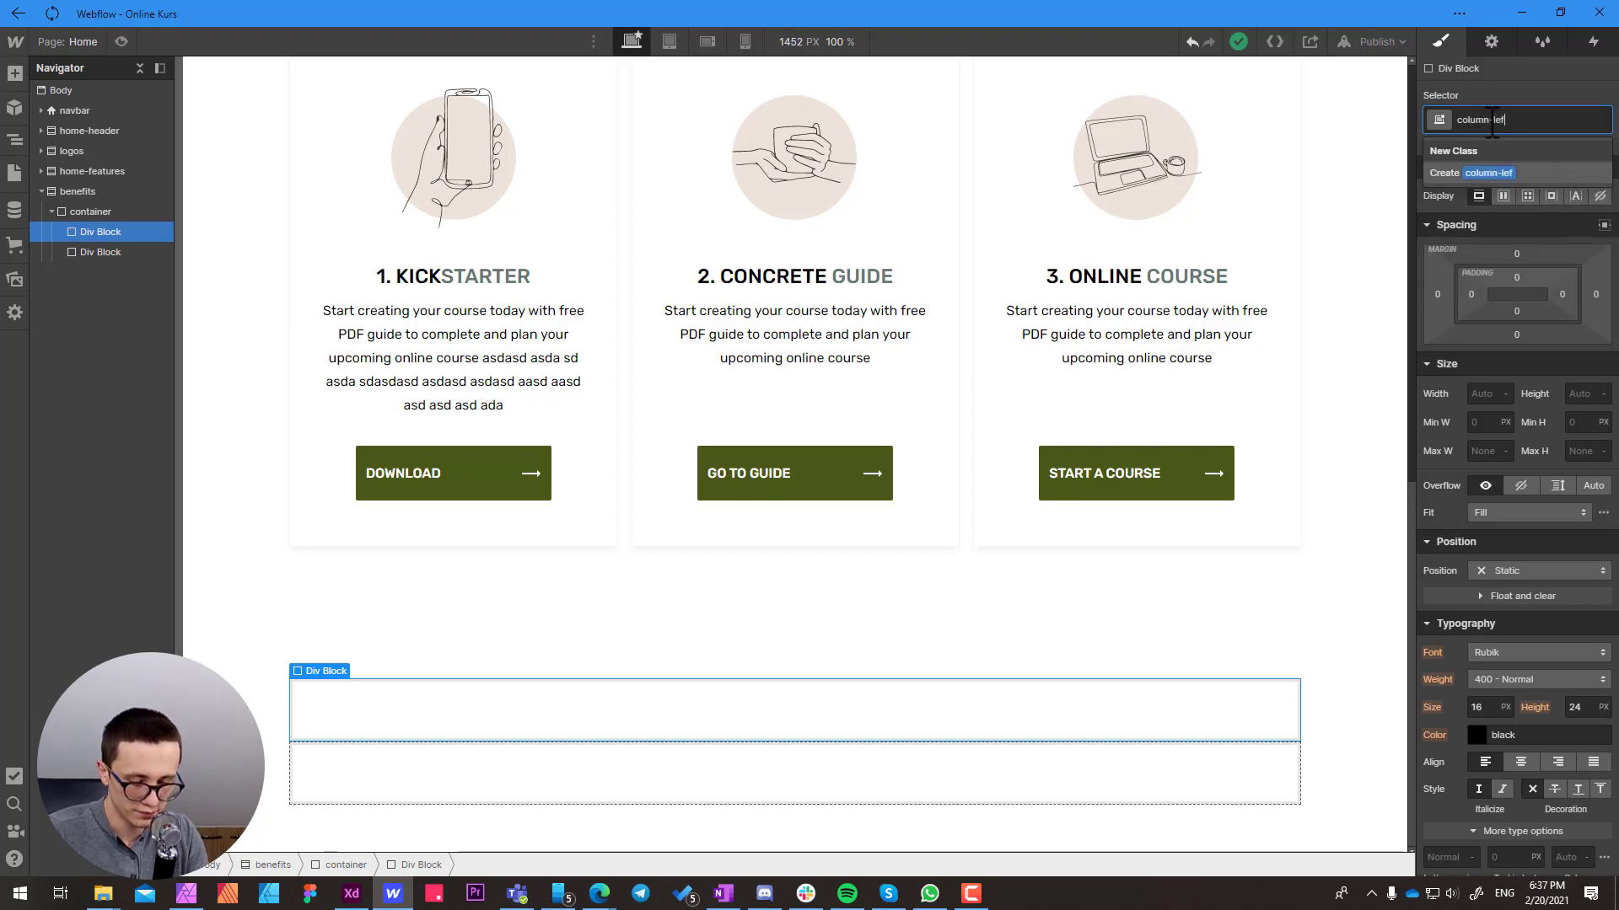
type("t")
key("Return")
Give the second Div Block in the benefits container a new class named benefits-img-w
left_click(463, 772)
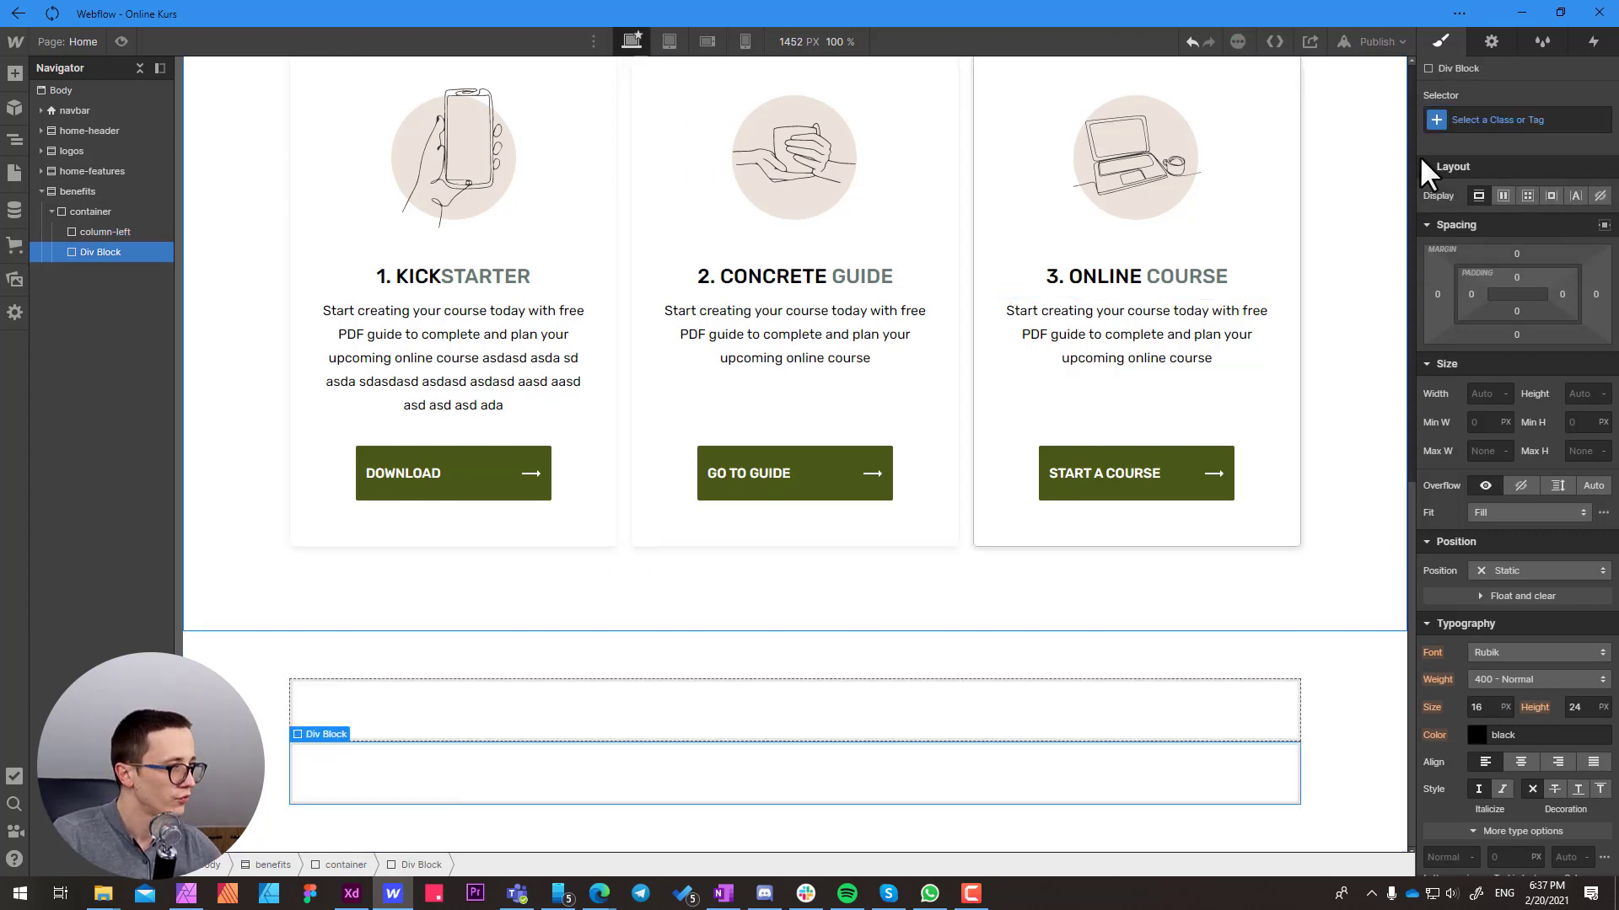
left_click(1481, 119)
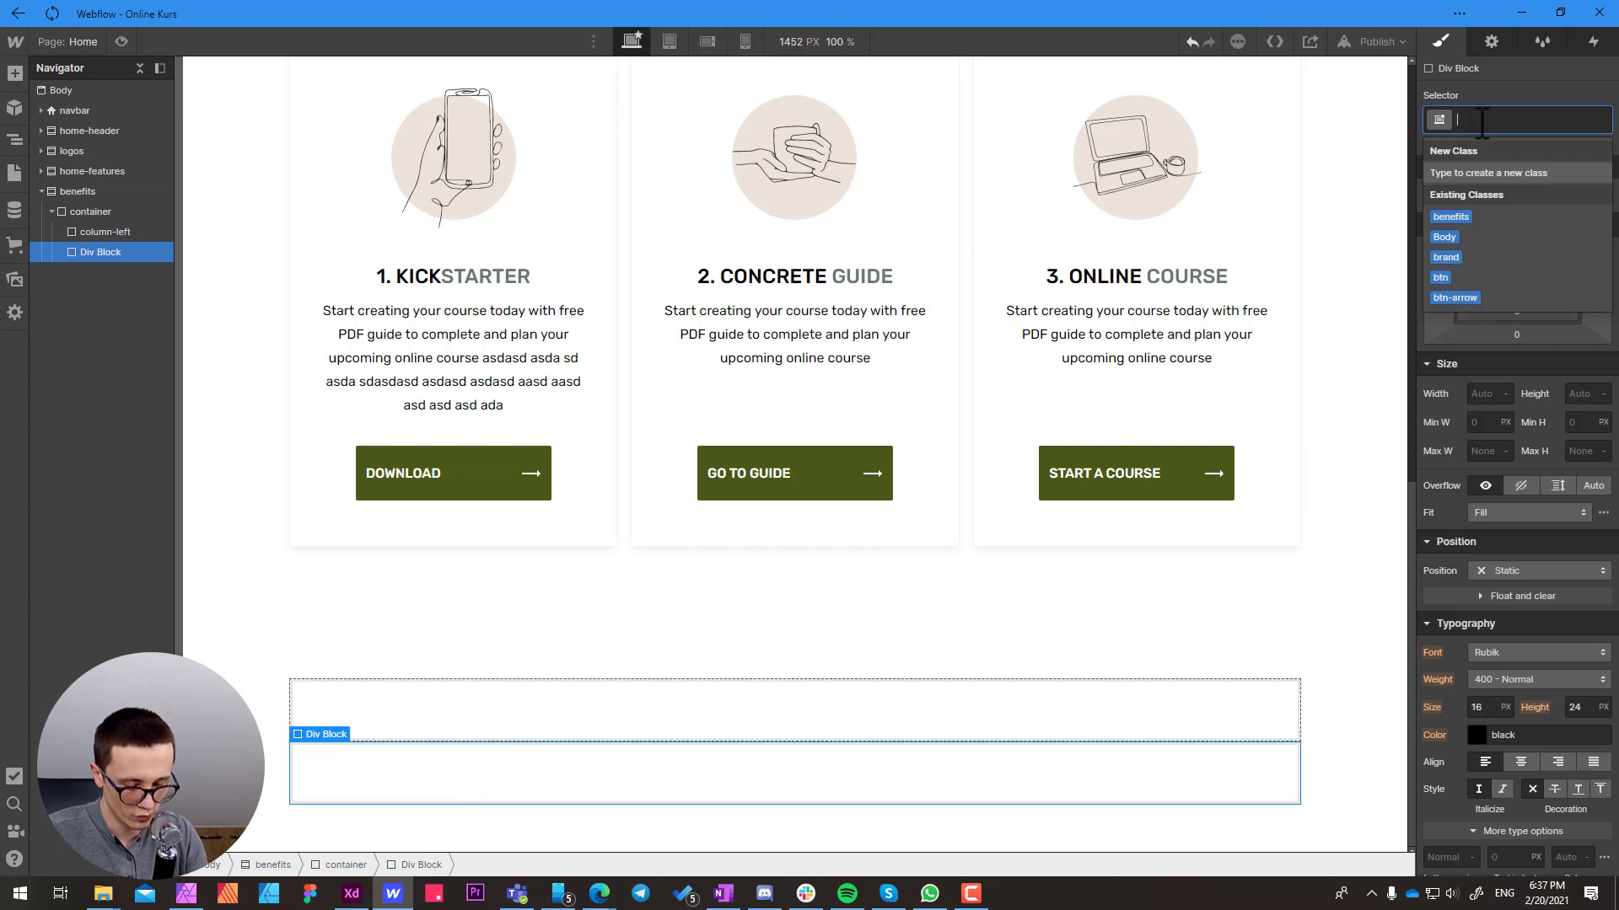
type("benefit")
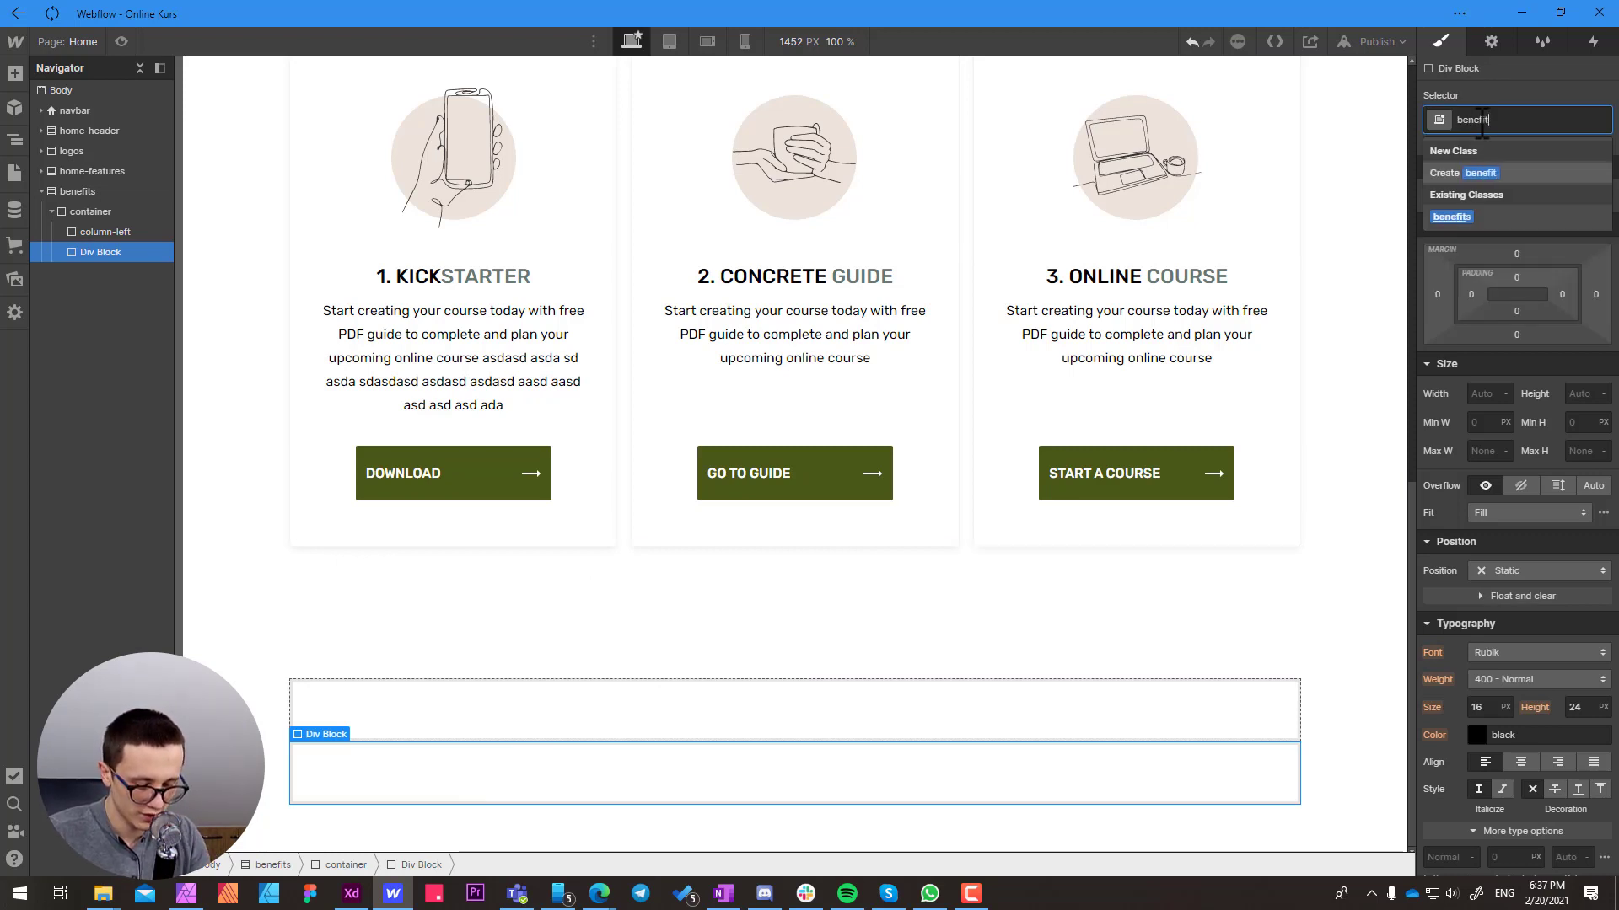
type("s-img-w")
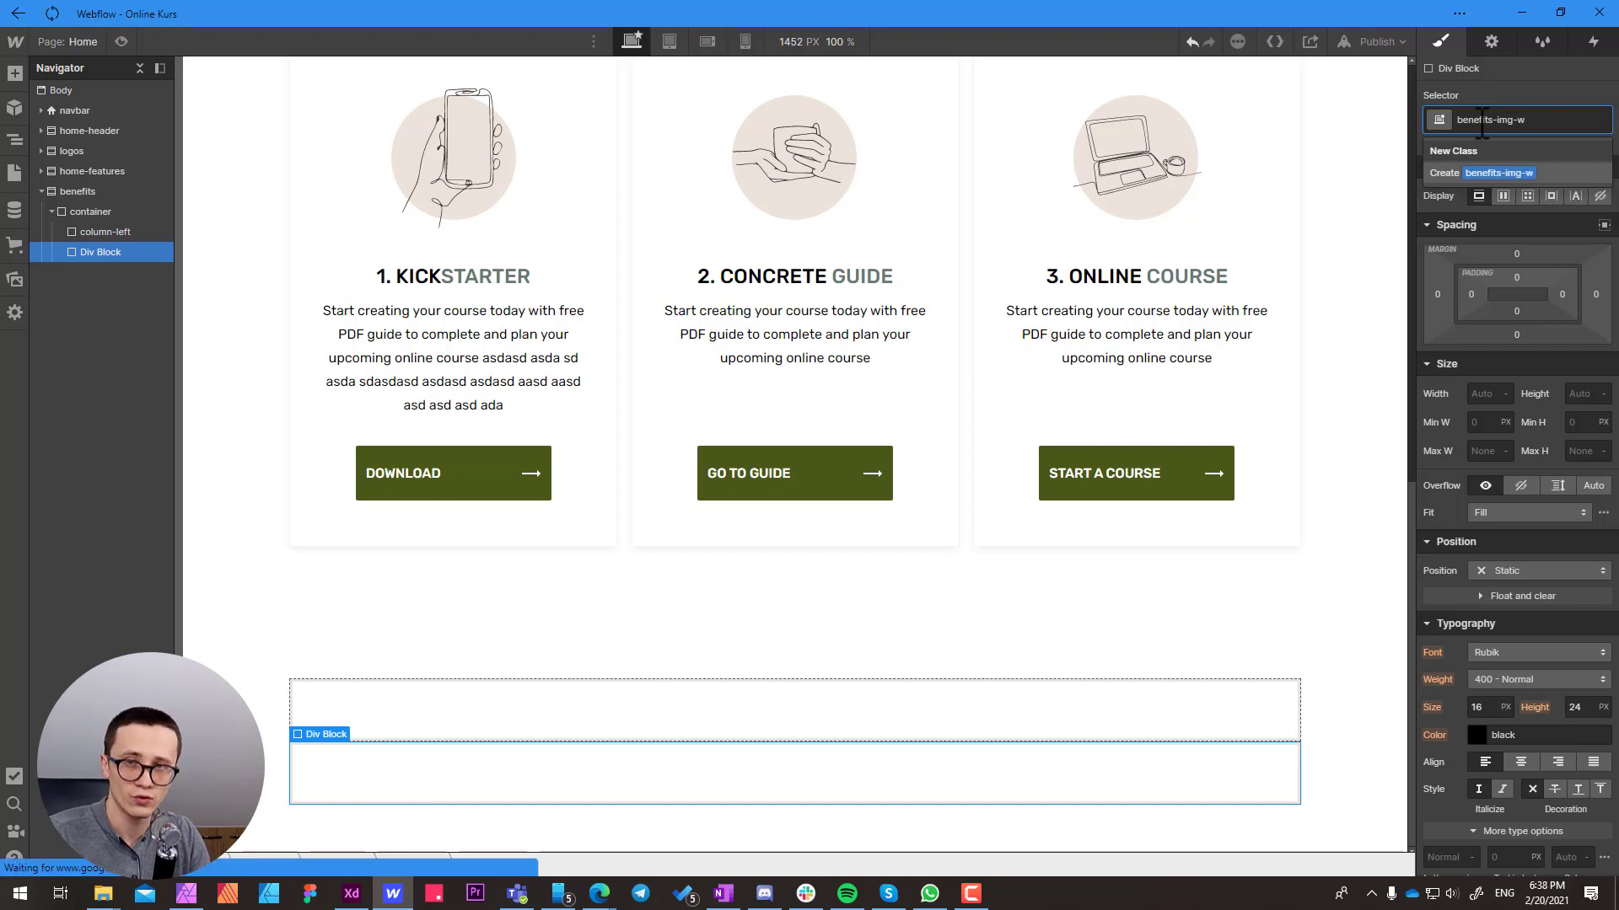
key("Return")
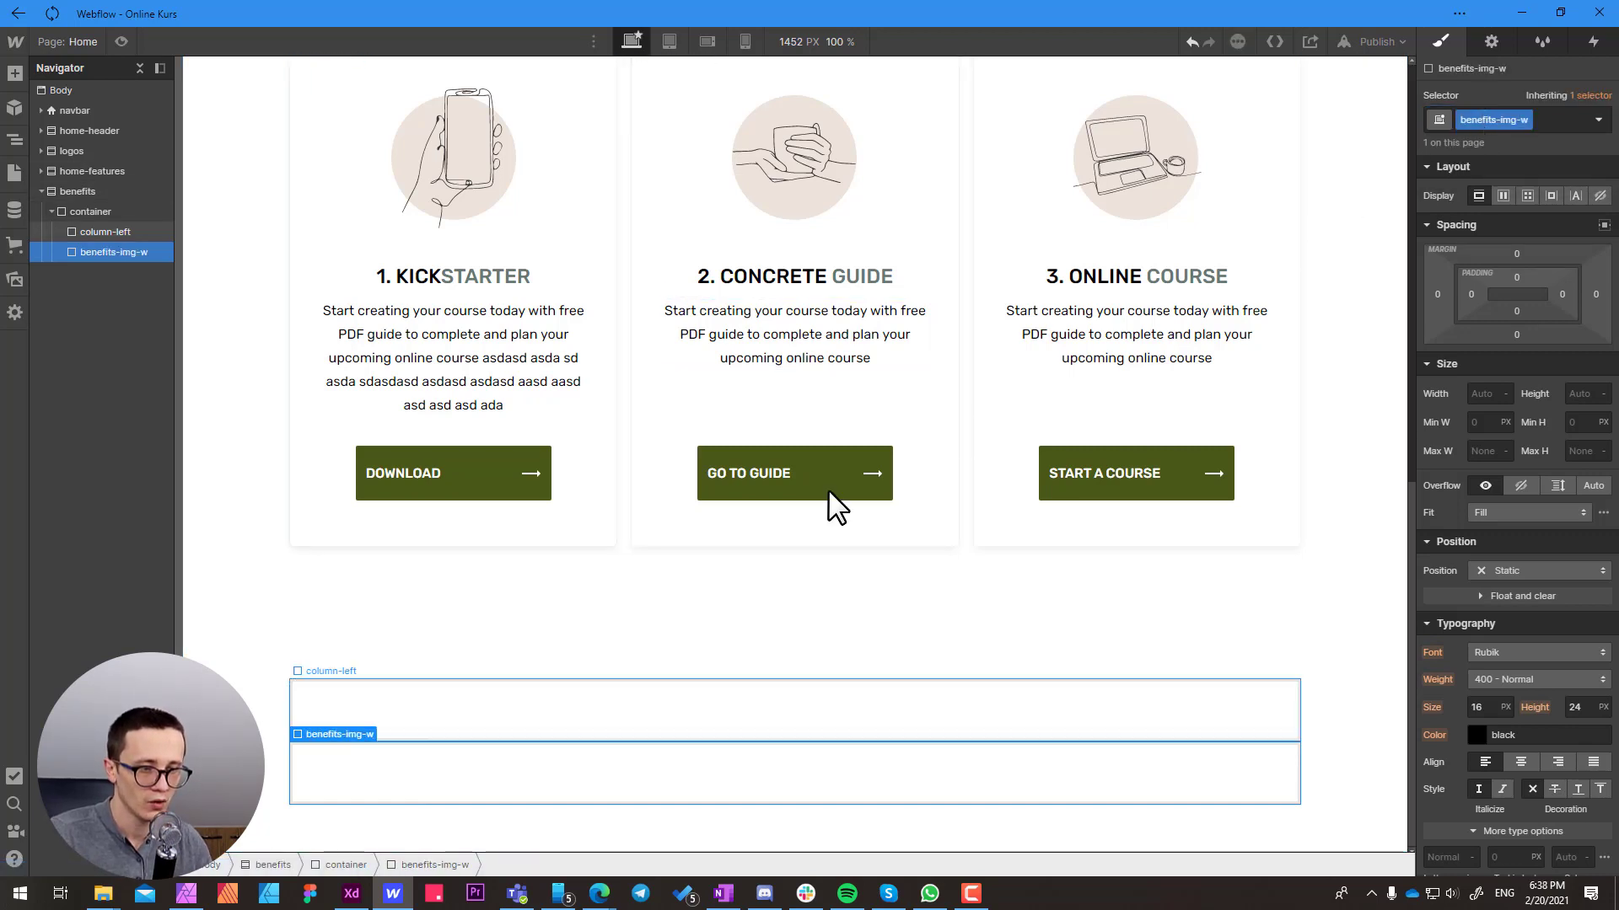
Set the benefits container's display to grid and delete its second row, keeping two 1fr columns and one Auto row
left_click(469, 726)
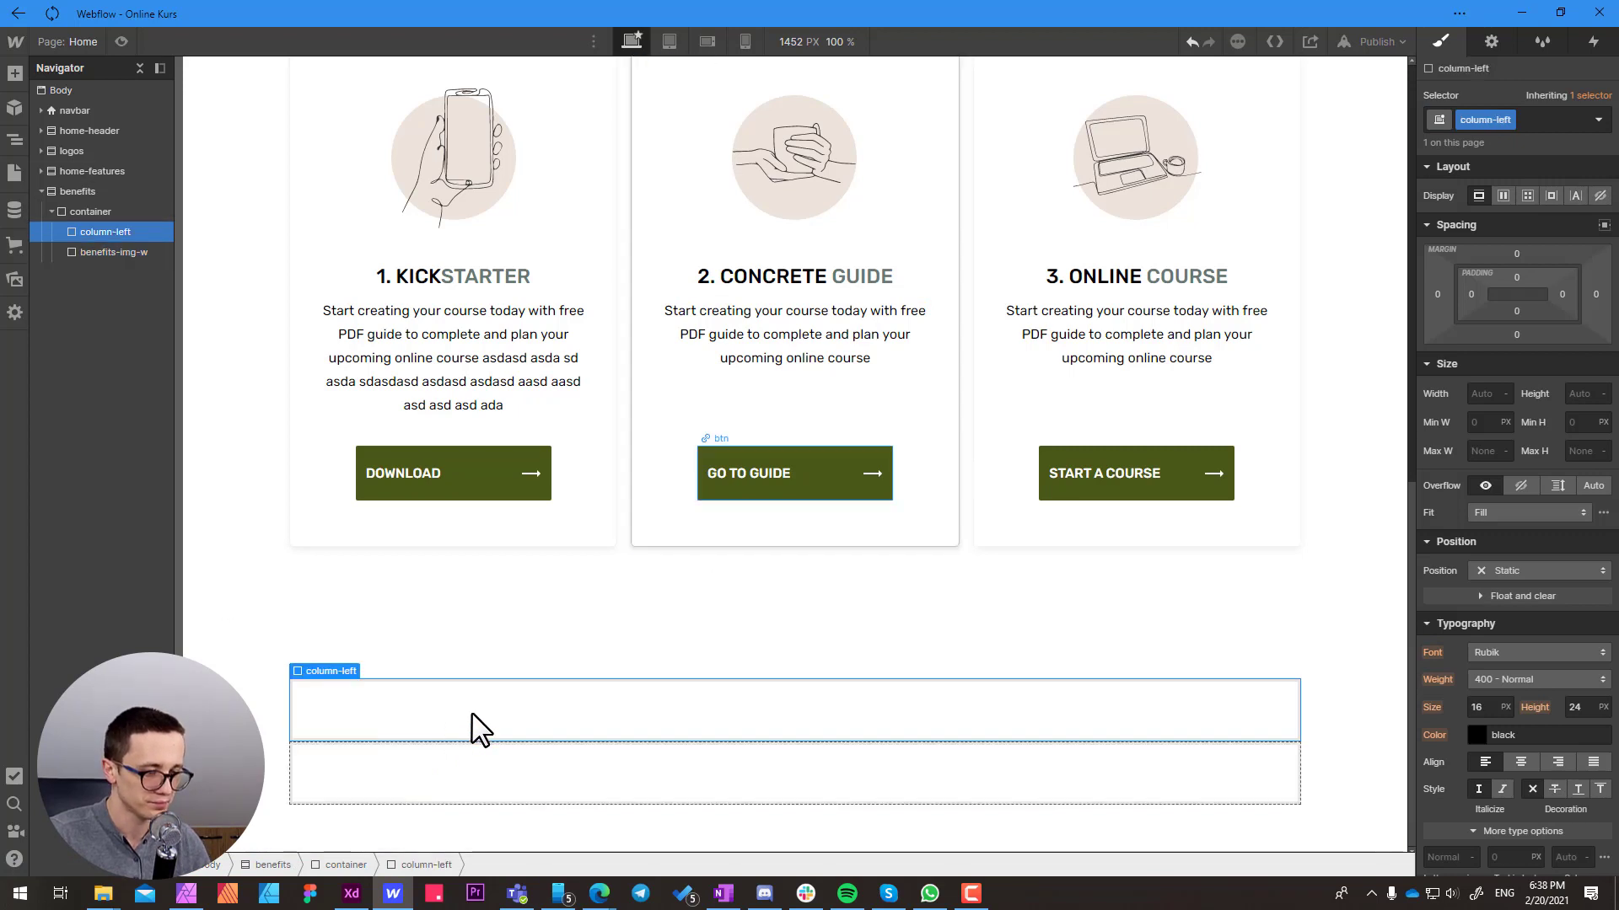
left_click(347, 862)
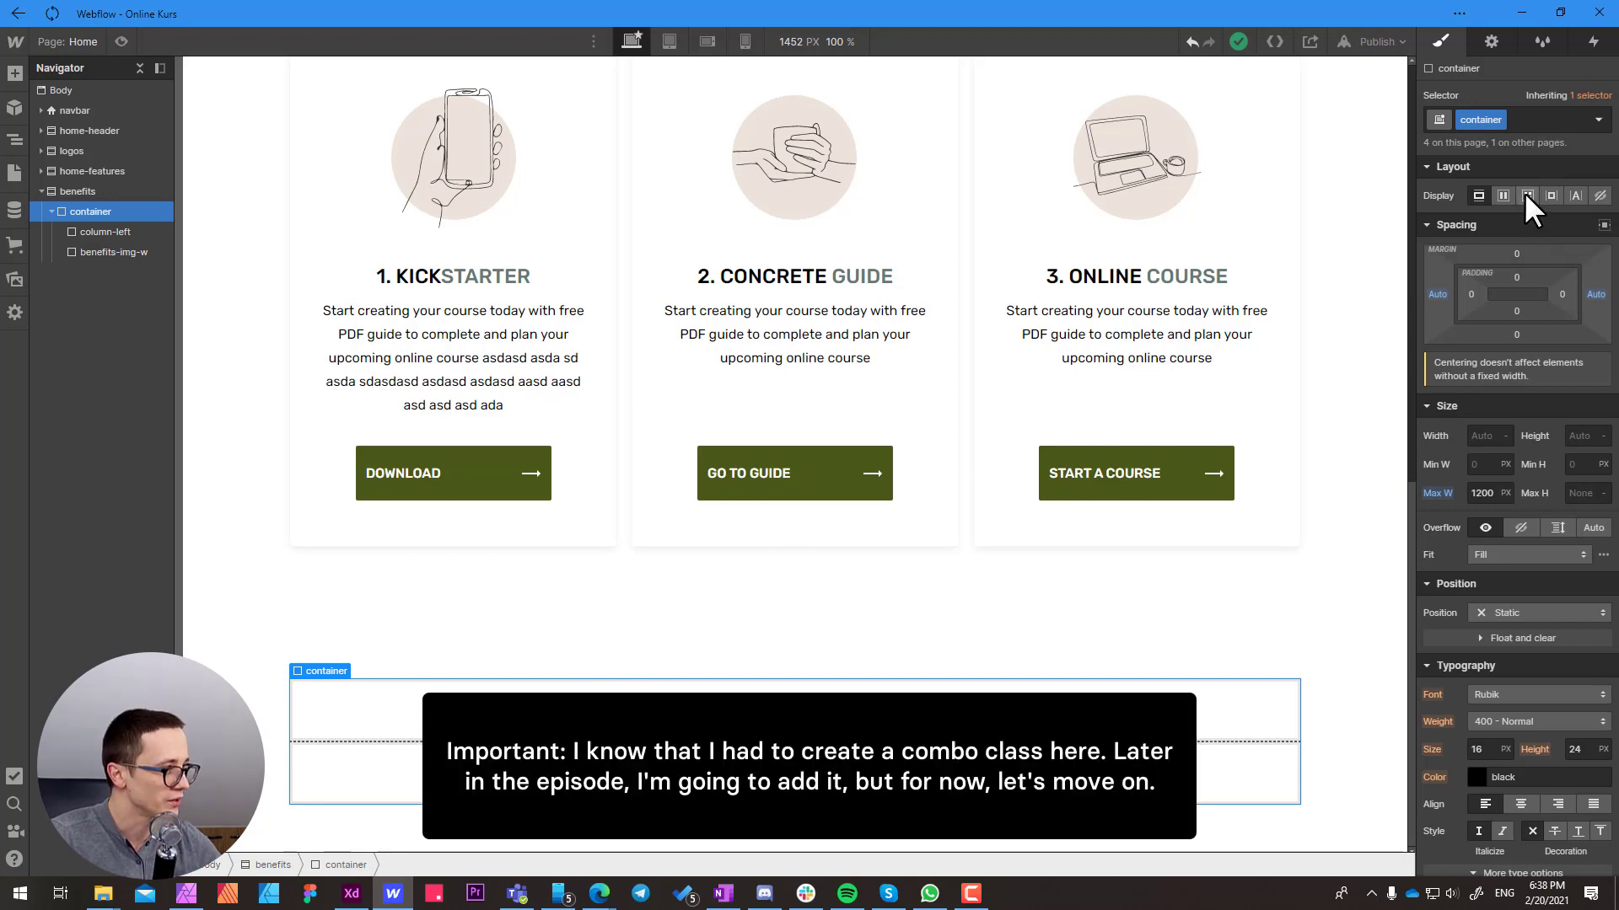
left_click(1526, 195)
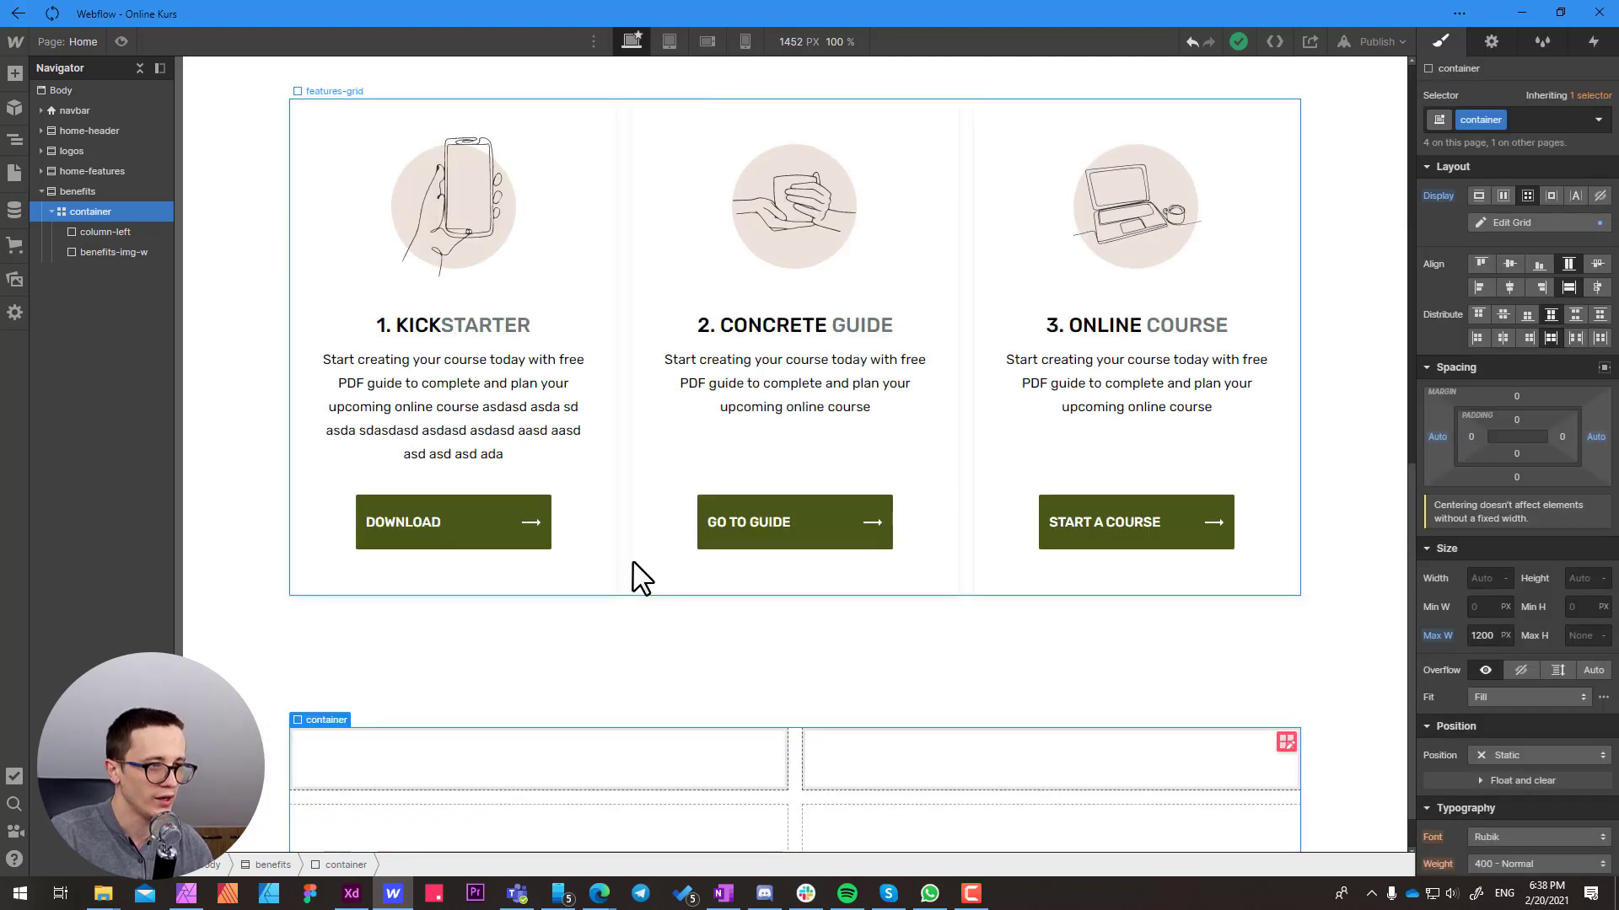
left_click(630, 202)
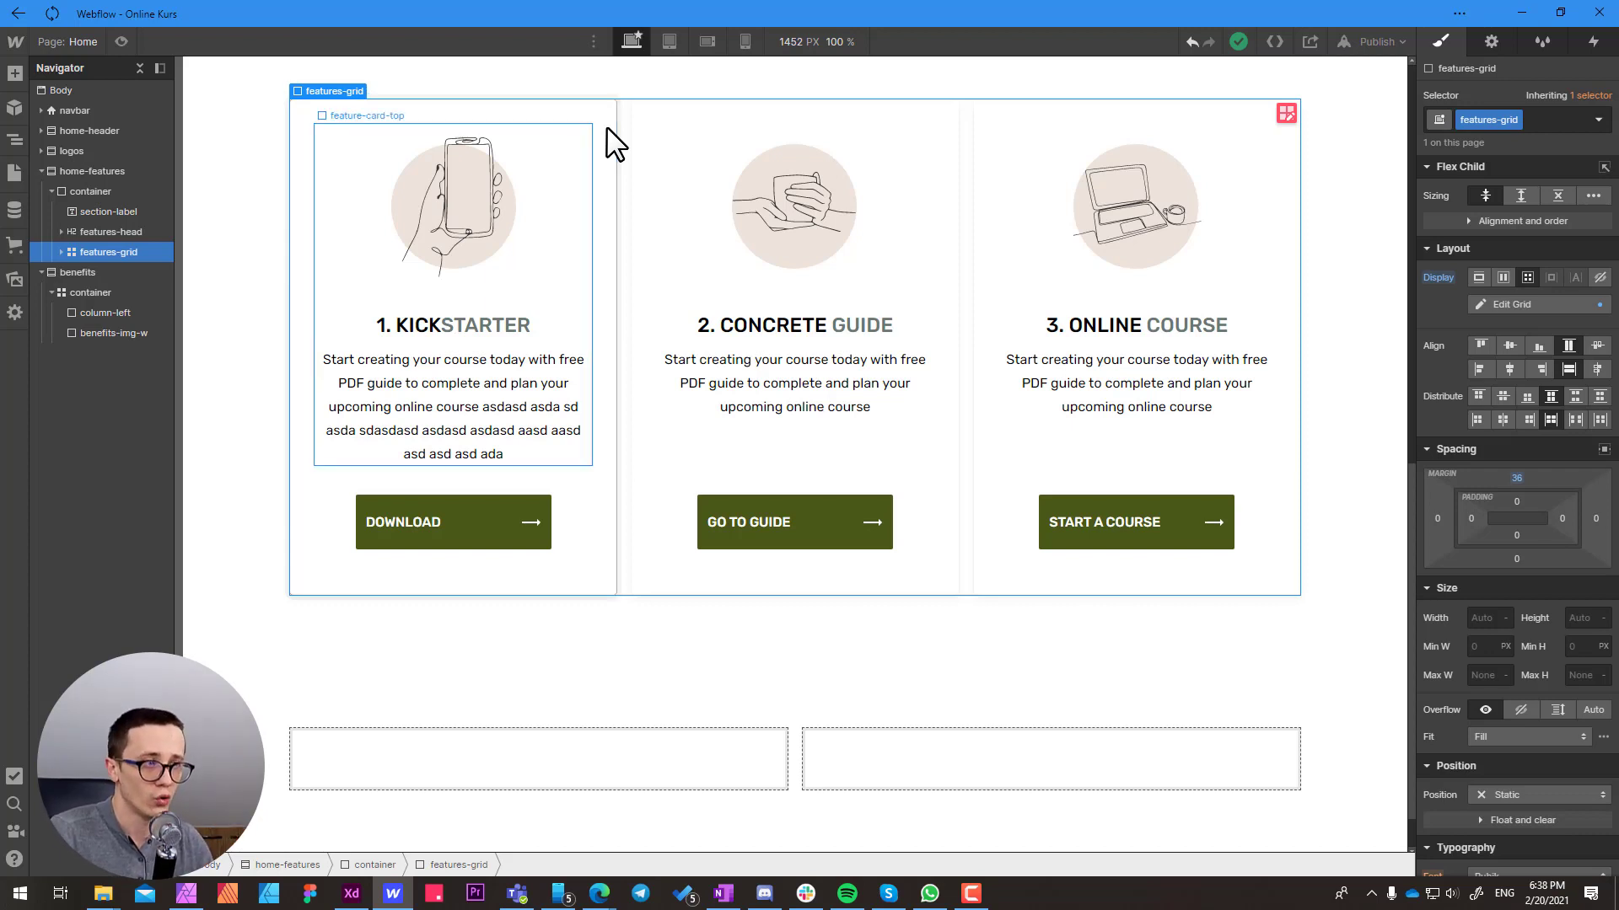
left_click(732, 764)
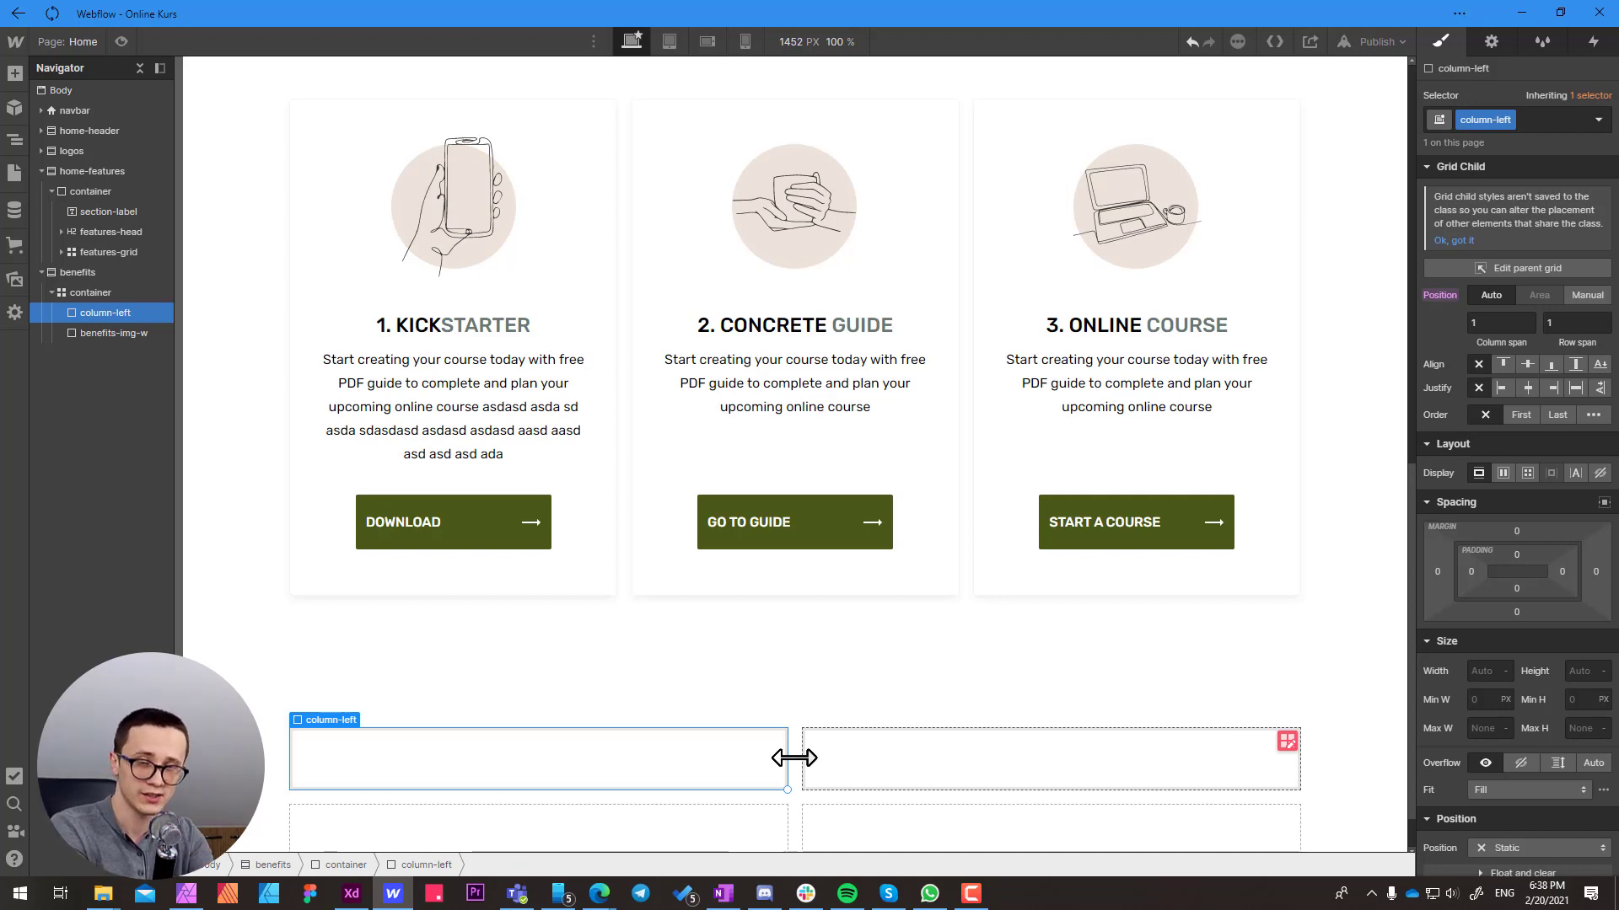
left_click(1287, 741)
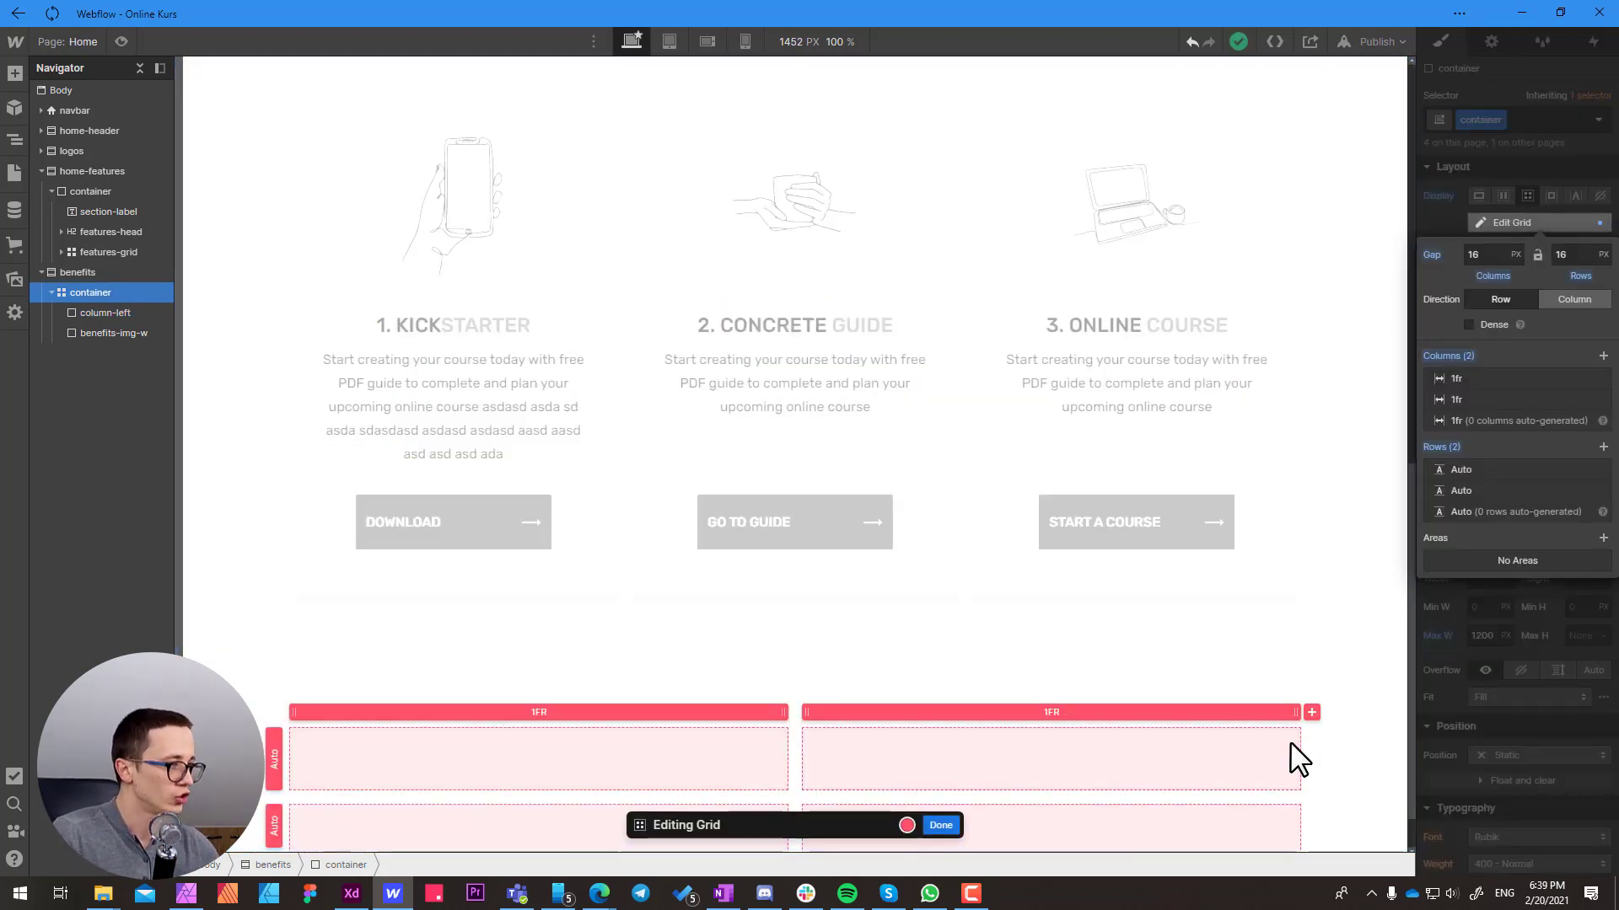
left_click(1601, 490)
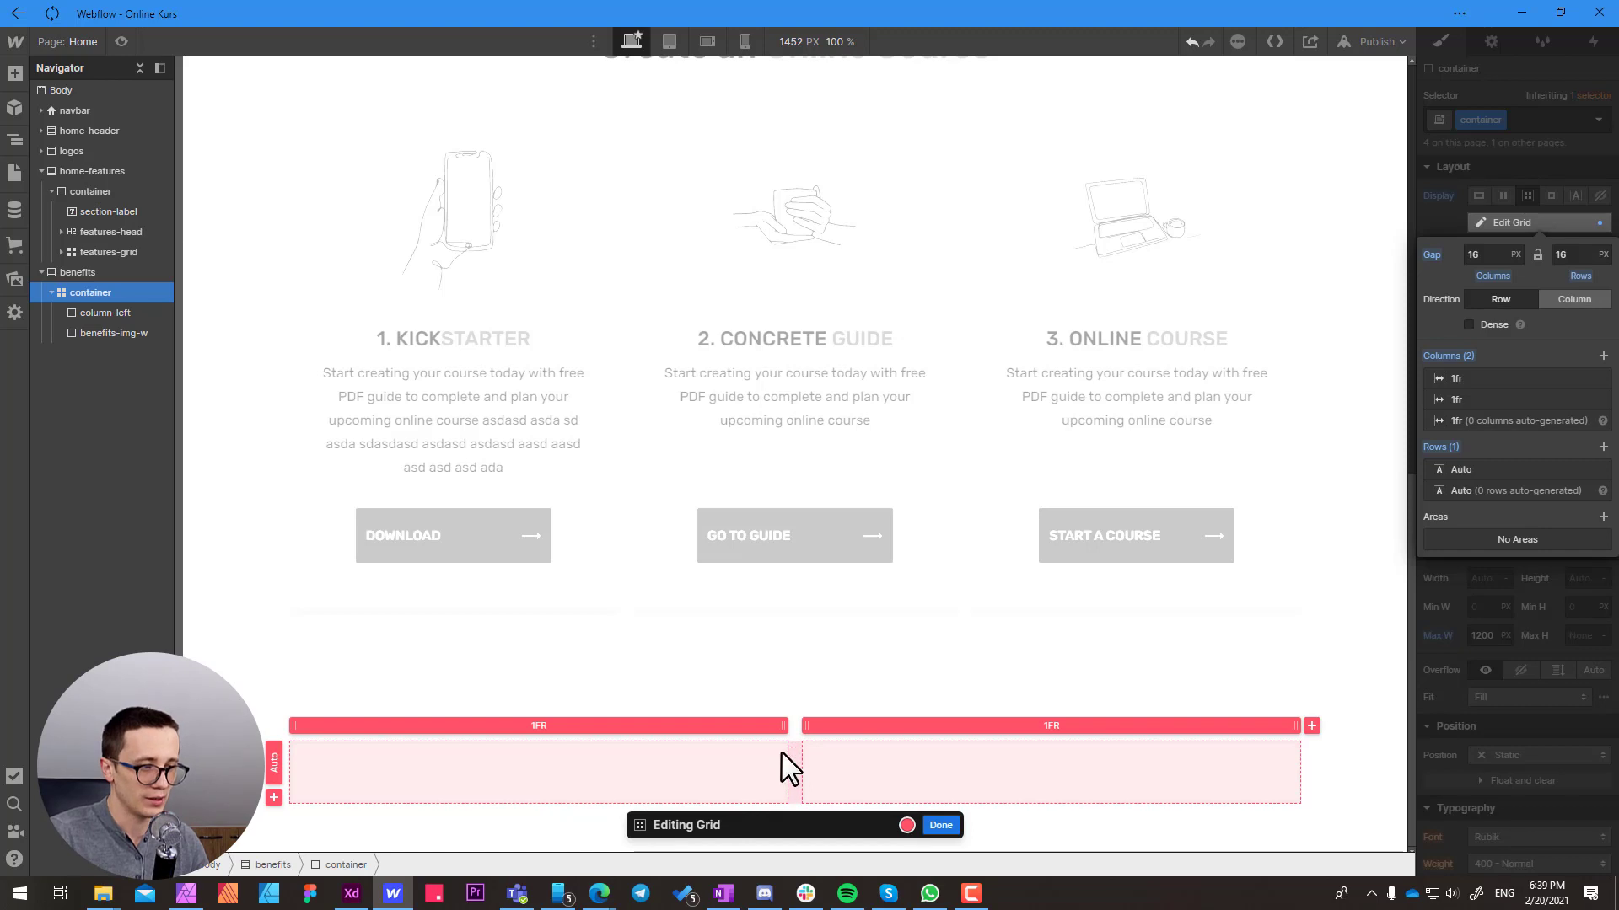
Switch to Adobe XD and inspect the spacing between the "More opportunities for you, and others" text group and the photo
left_click(352, 894)
left_click(563, 370)
left_click(563, 371)
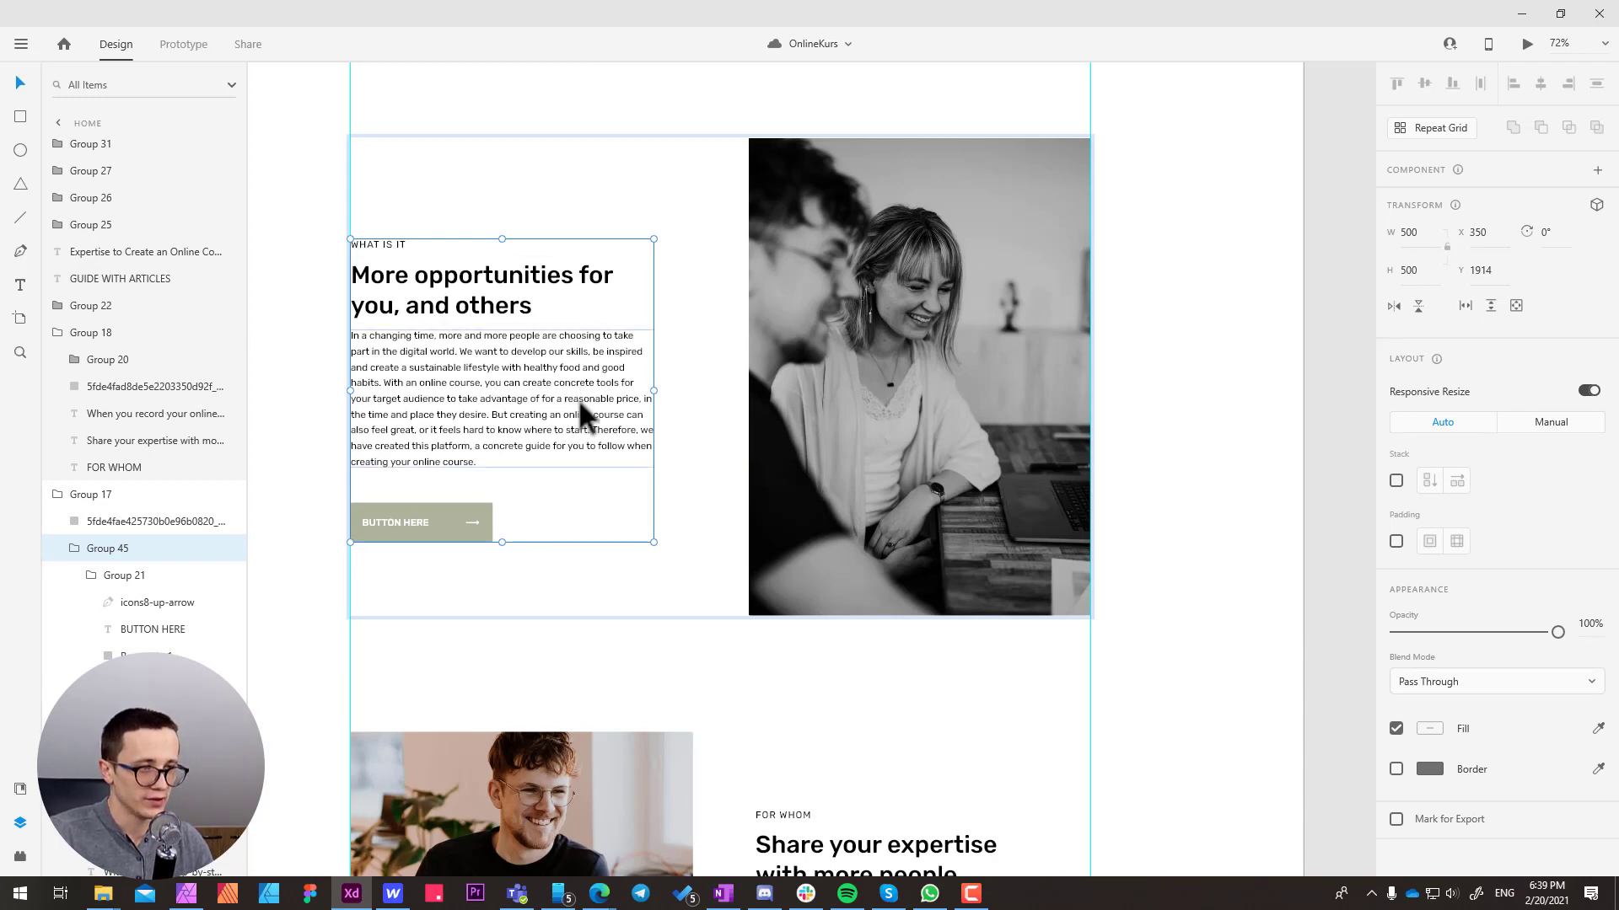
key("alt")
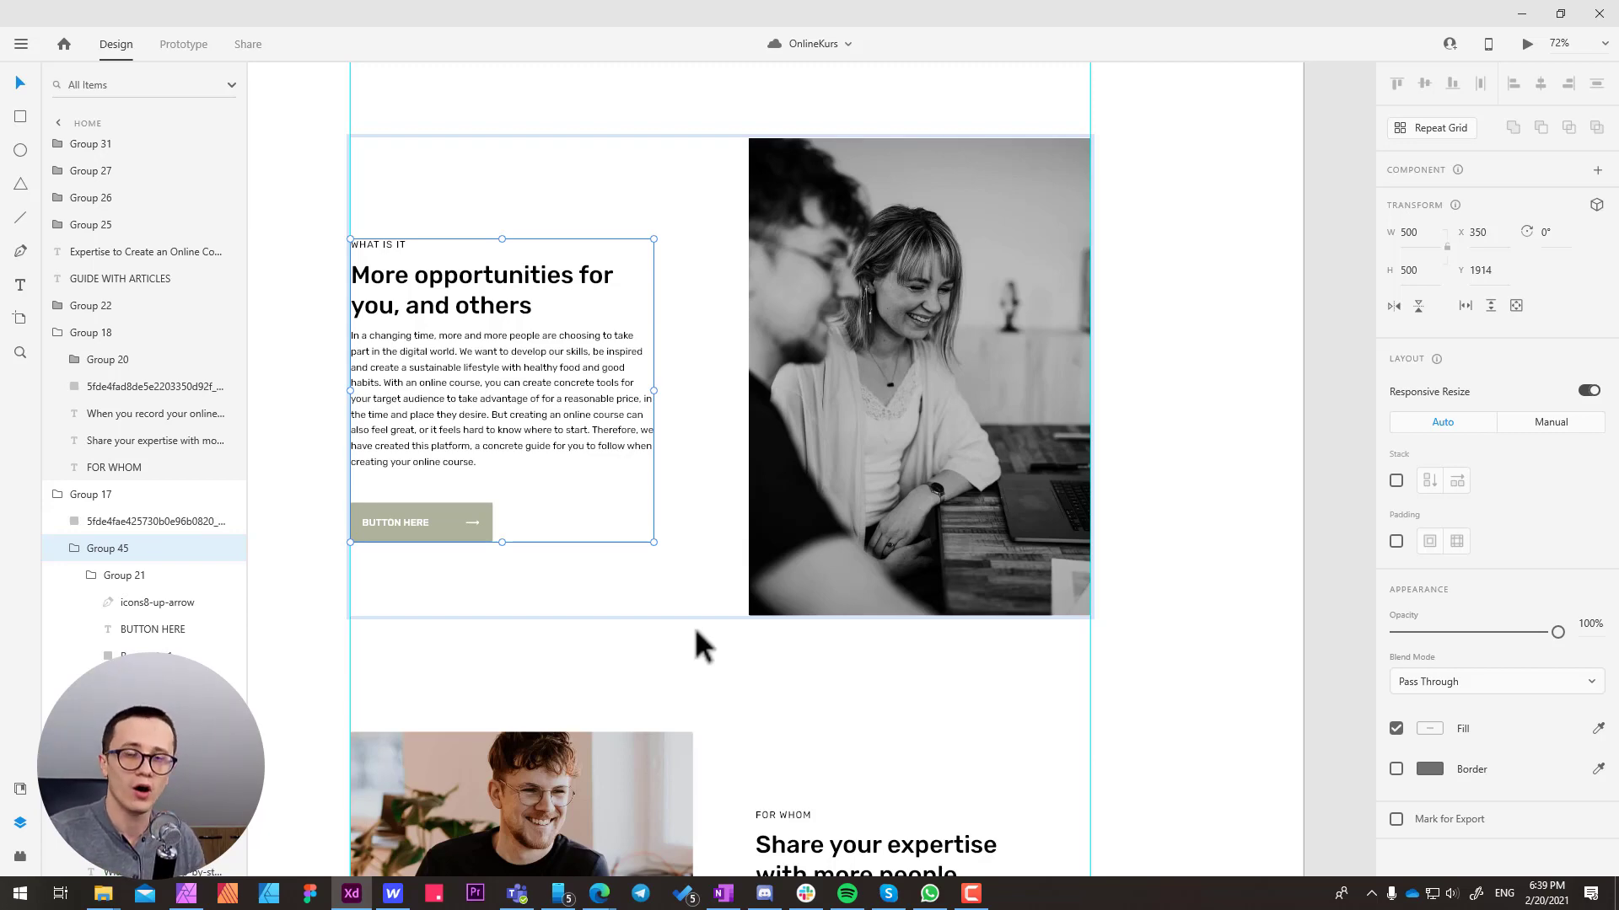
mouse_move(425, 407)
left_mouse_down()
mouse_move(471, 360)
mouse_move(400, 359)
mouse_move(421, 379)
left_mouse_up()
key("ctrl+z")
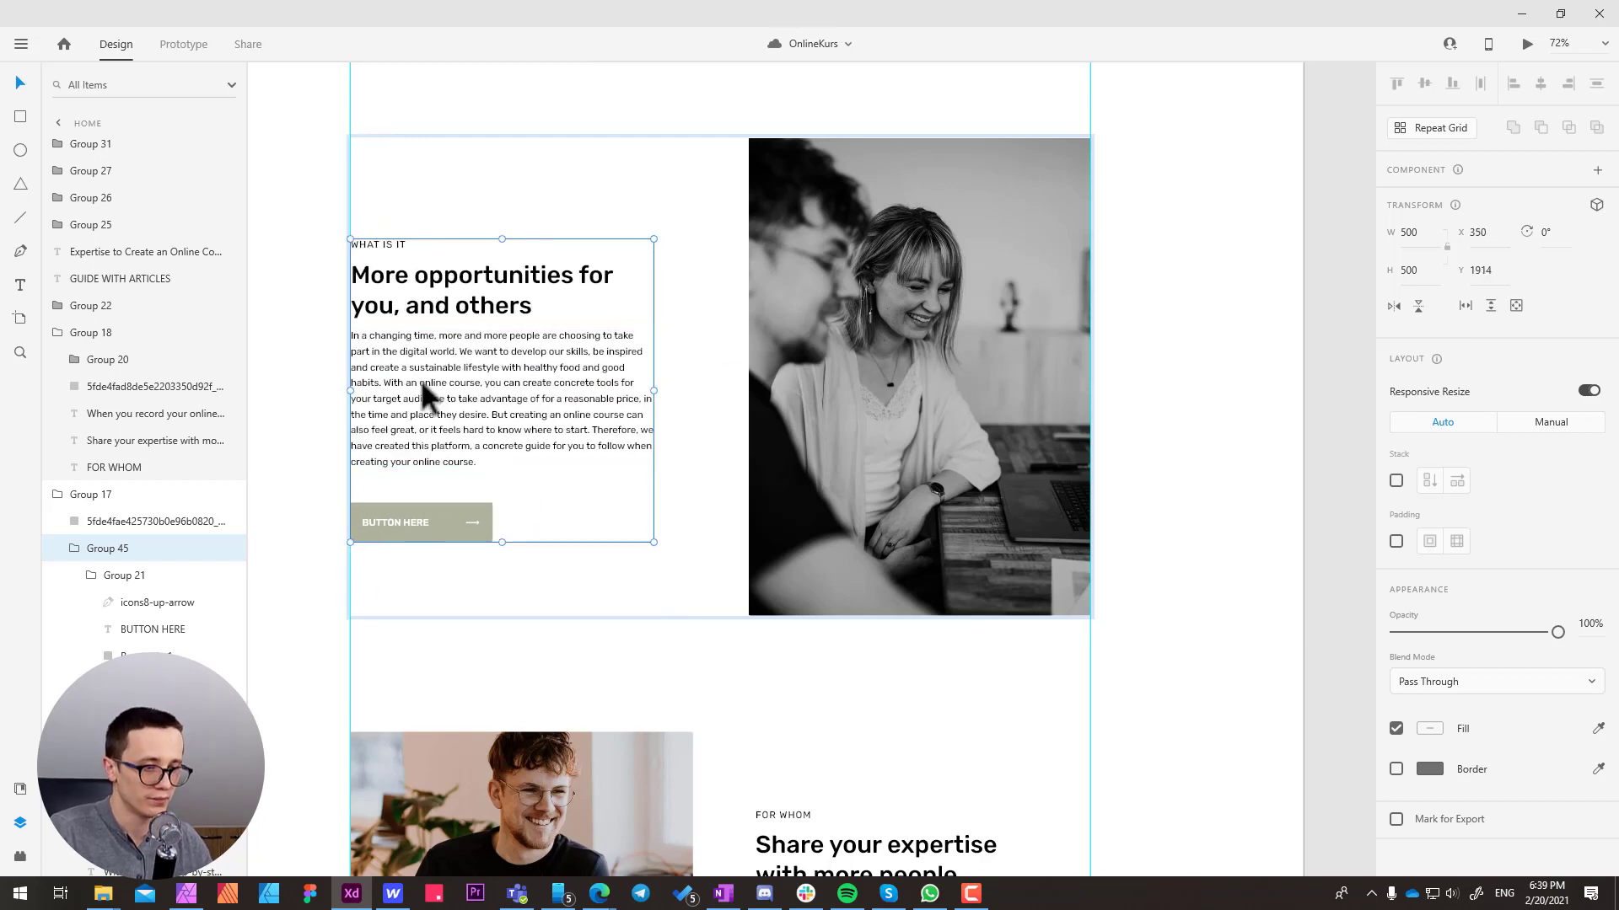
Switch back to Webflow, set the column gap of the benefits container grid to 60 px and finish editing the grid
left_click(392, 896)
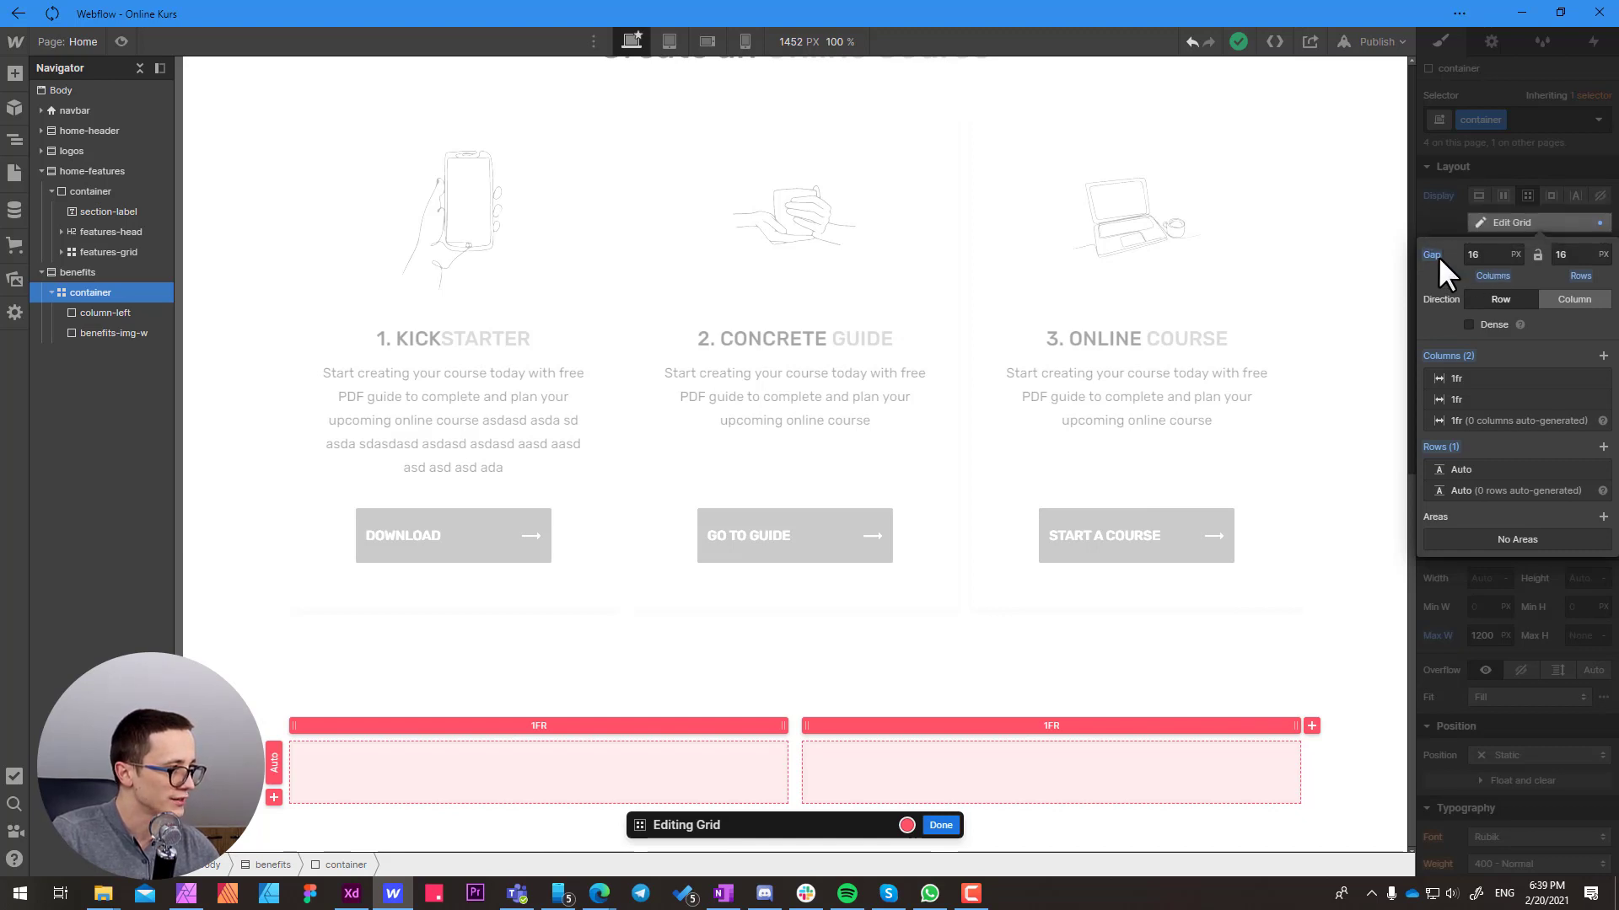
left_click_drag(1474, 255, 1497, 254)
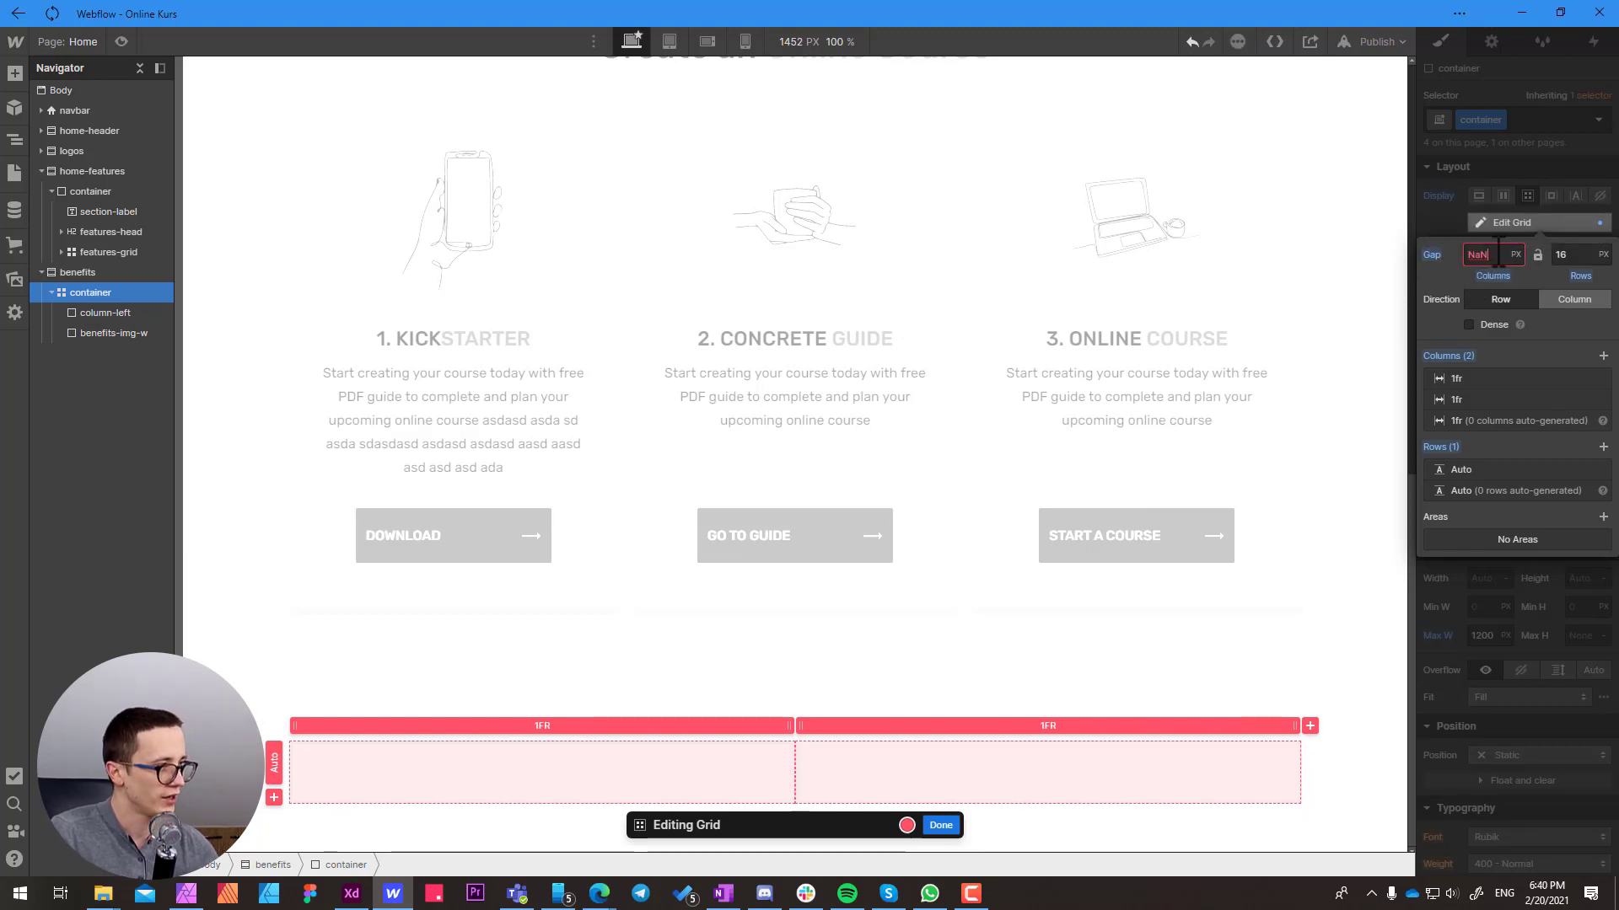
double_click(1497, 255)
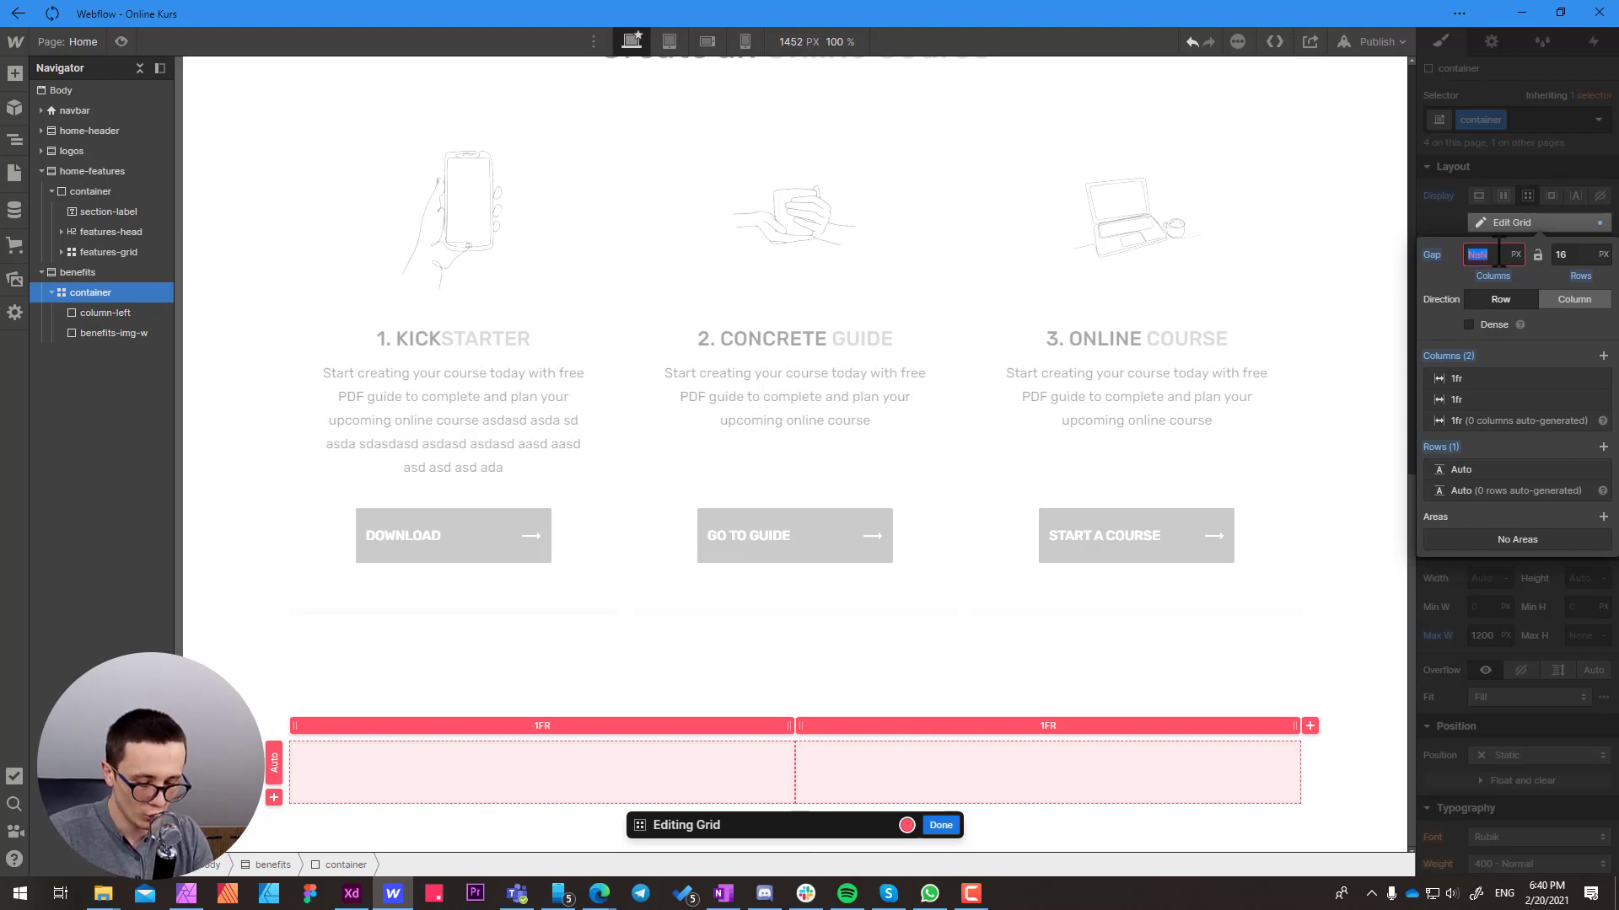
type("50")
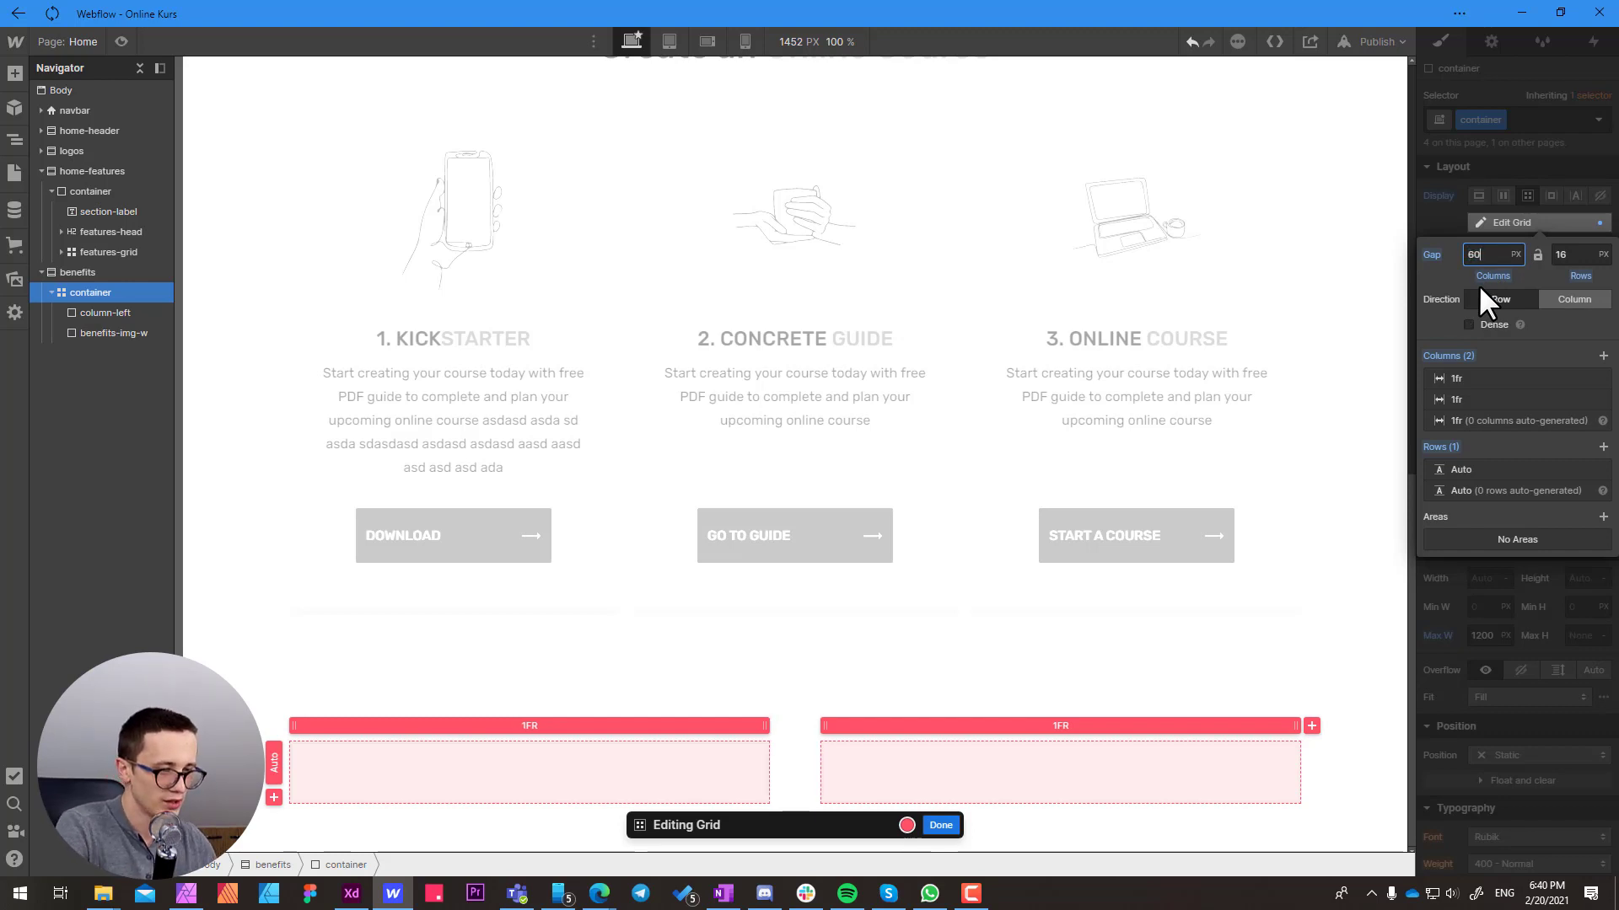
left_click(944, 826)
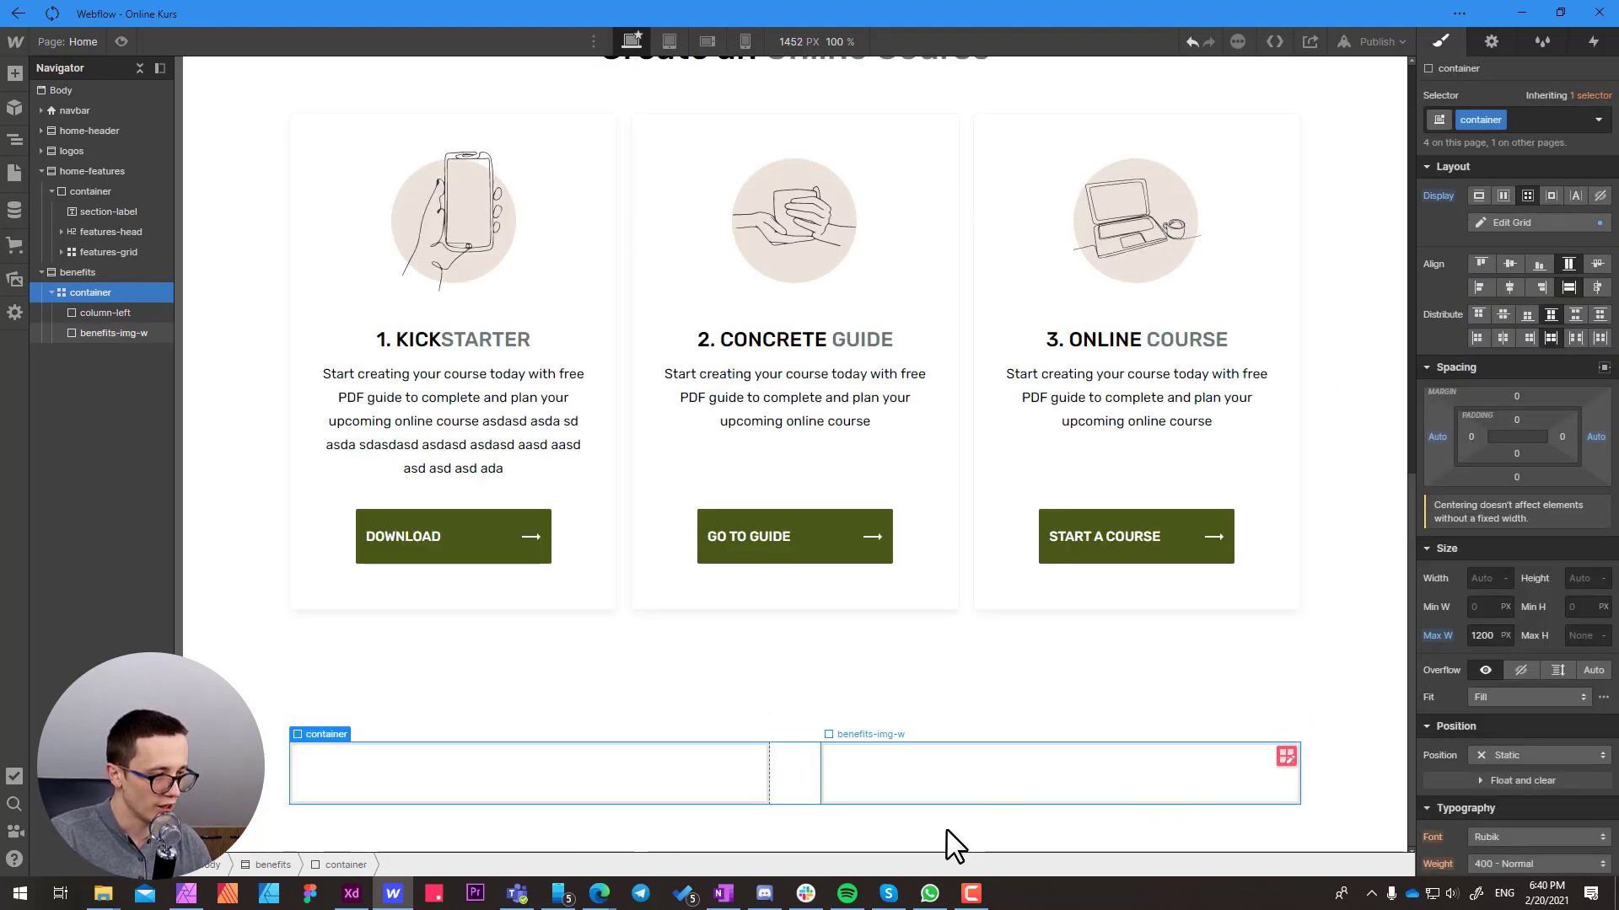
Copy the "MORE OPPORTUNITIES" section label from the features section into the column-left block of the benefits section
left_click(711, 787)
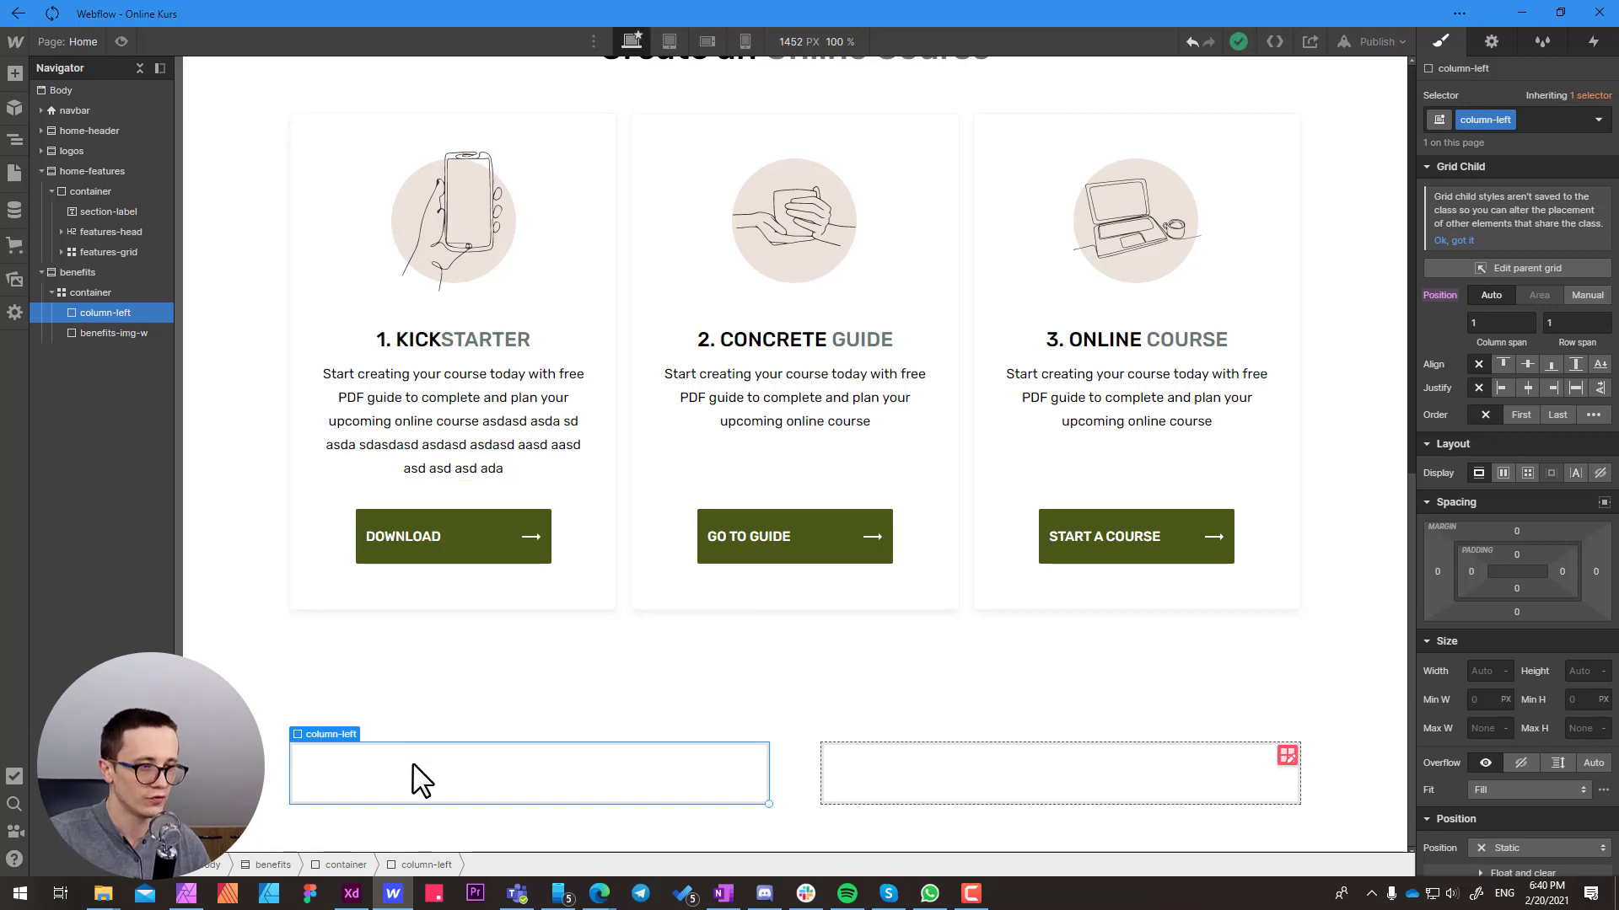
scroll(417, 777, "up", 3)
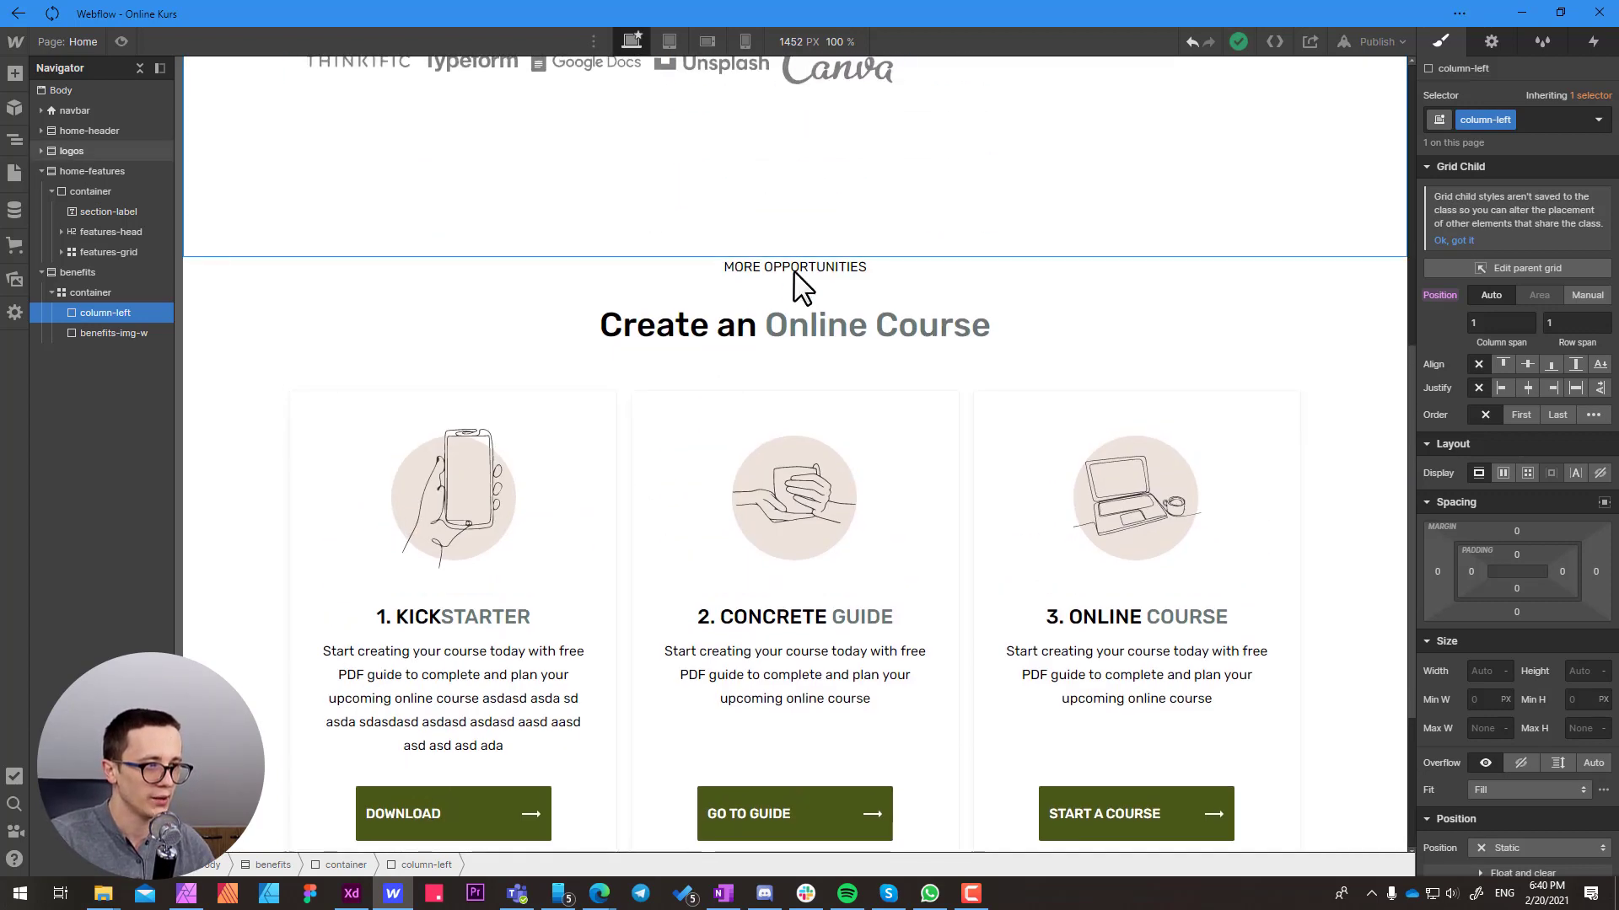
left_click(796, 265)
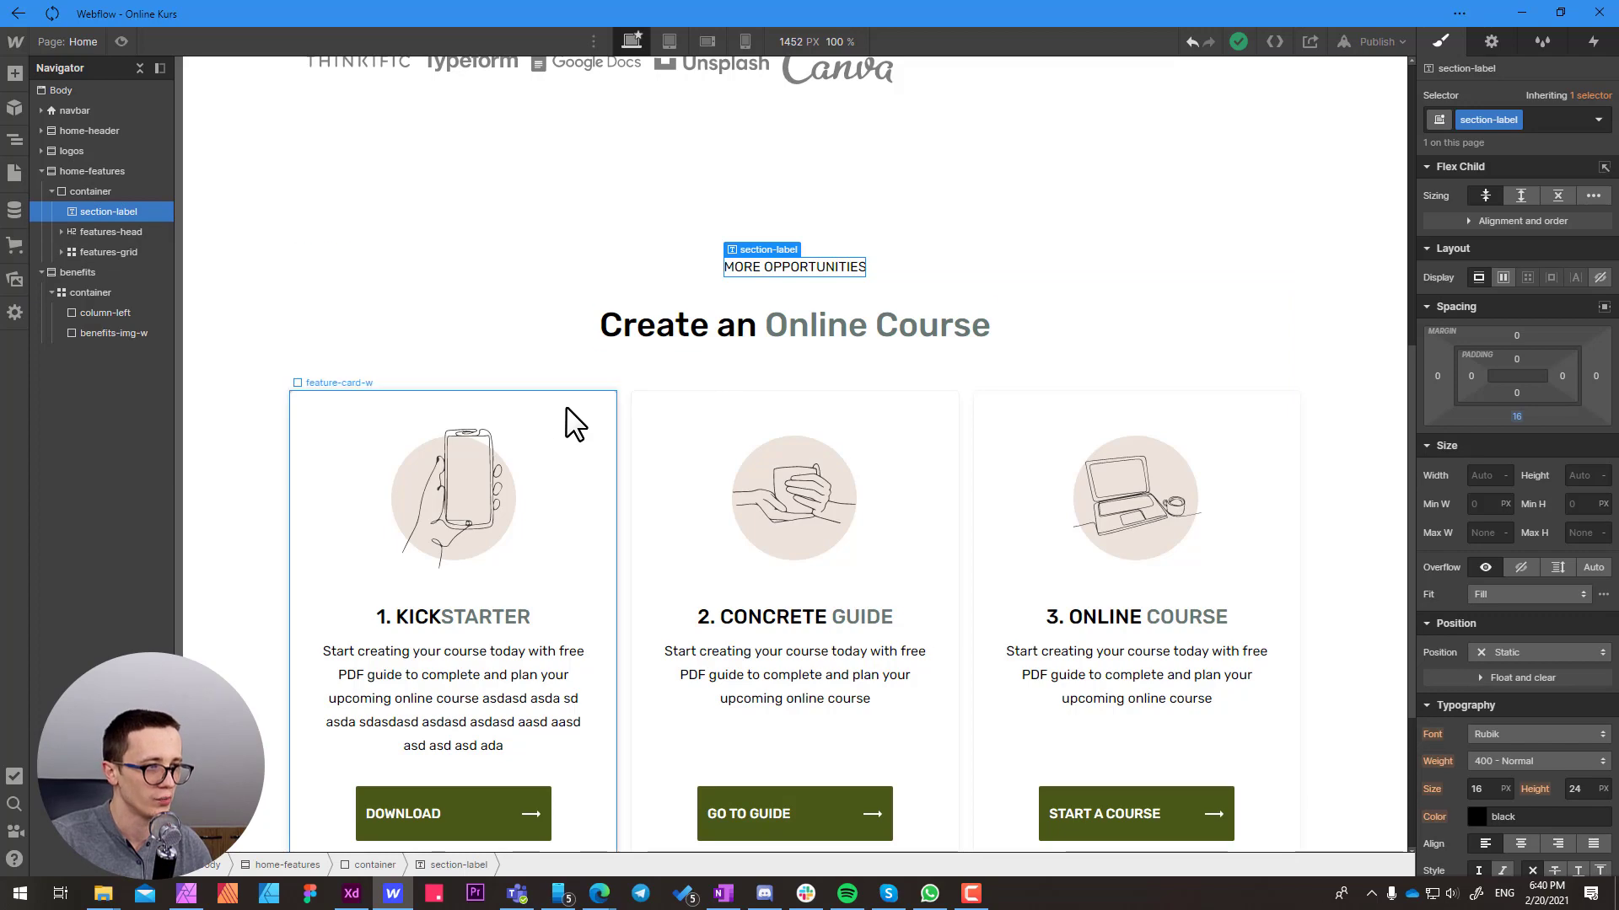
scroll(566, 421, "down", 3)
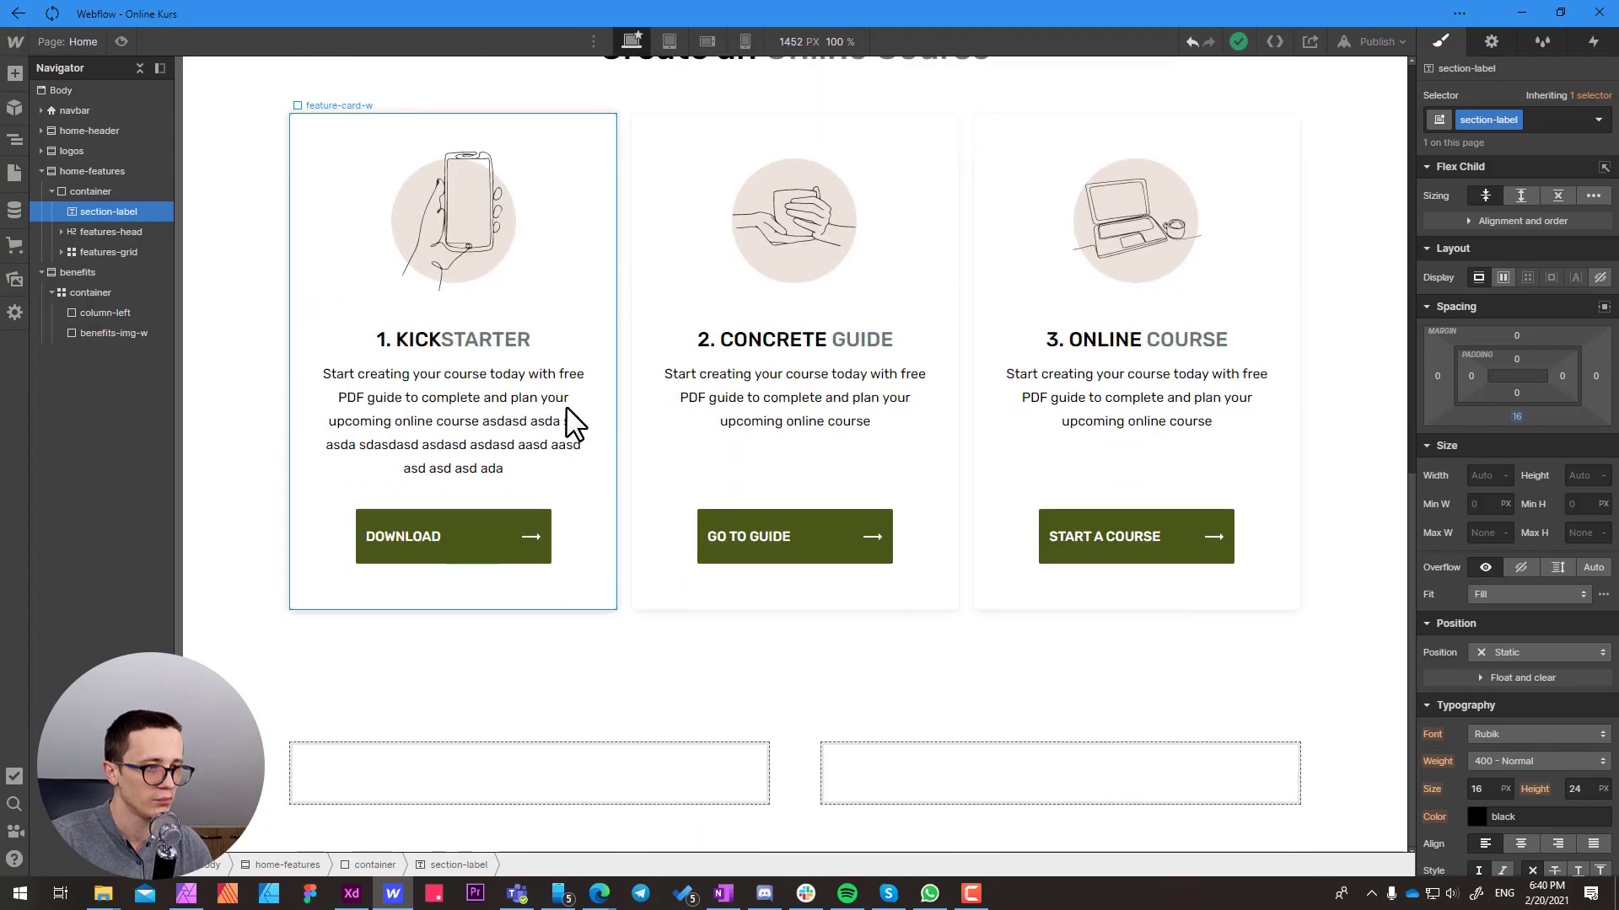
left_click(353, 774)
key("ctrl+v")
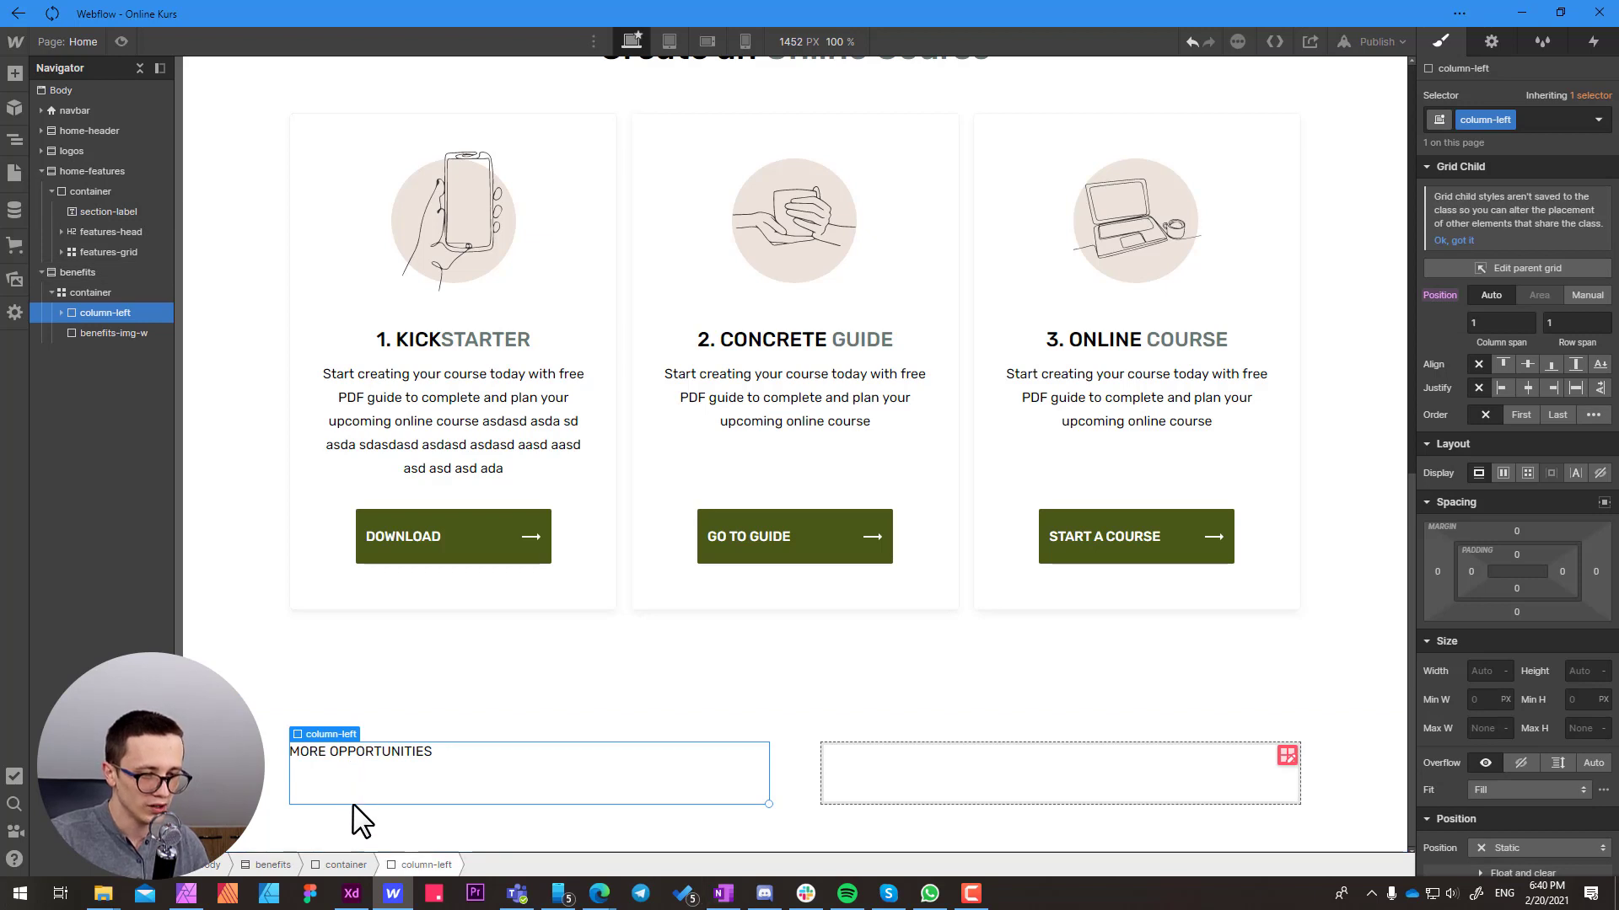
Switch to Adobe XD and inspect the text settings of the "More opportunities for you, and others" heading and the paragraph below it
left_click(351, 895)
double_click(455, 300)
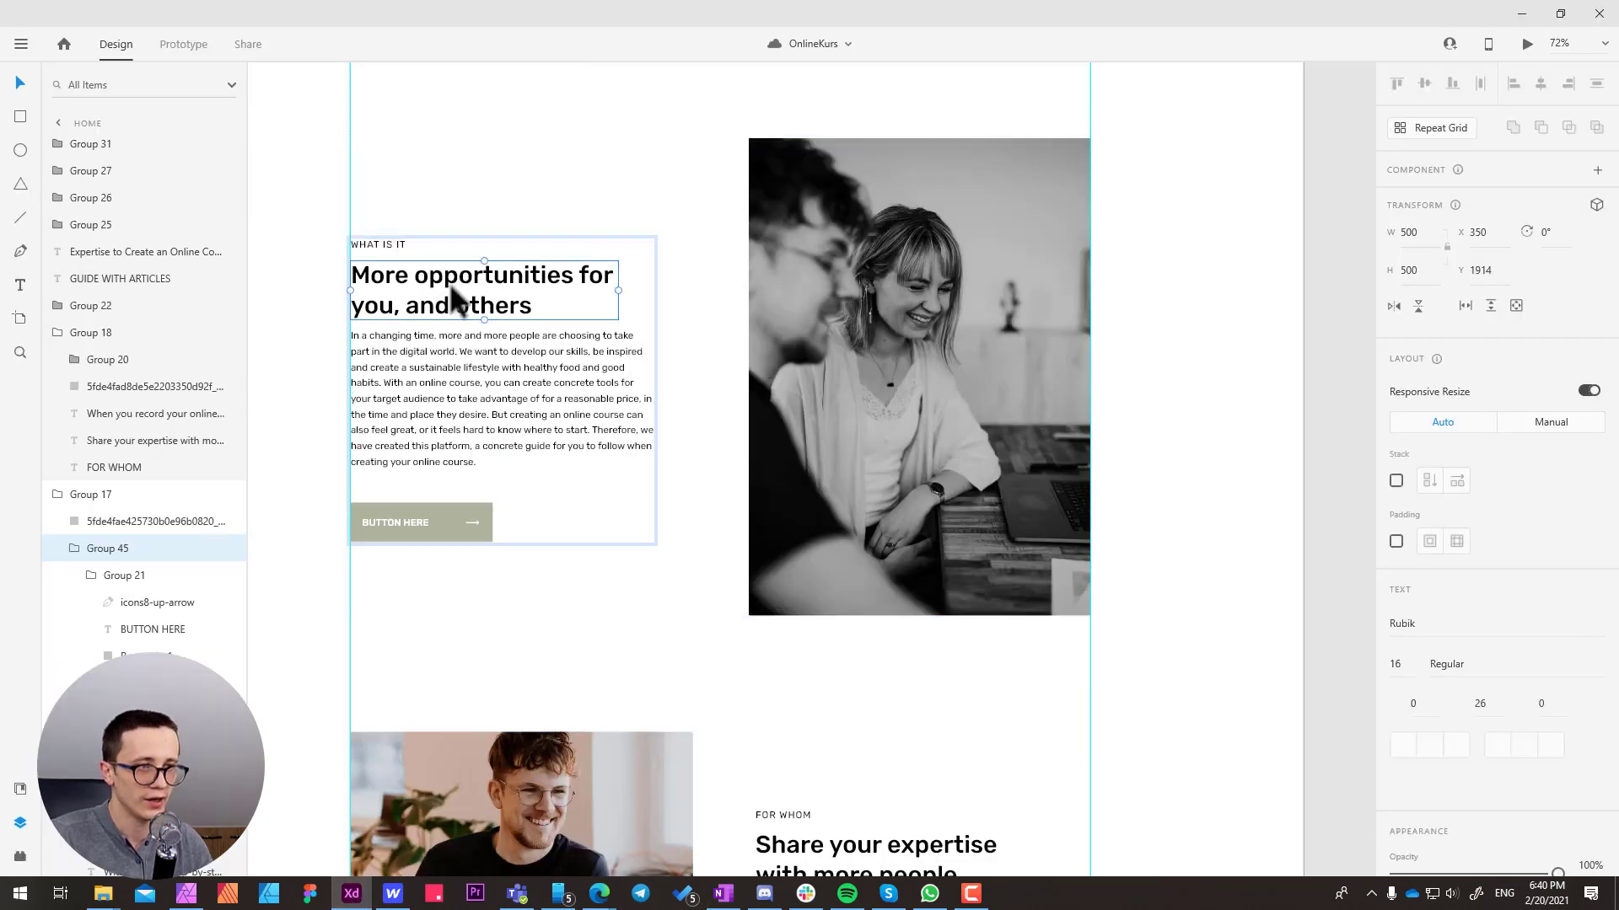
left_click(434, 387)
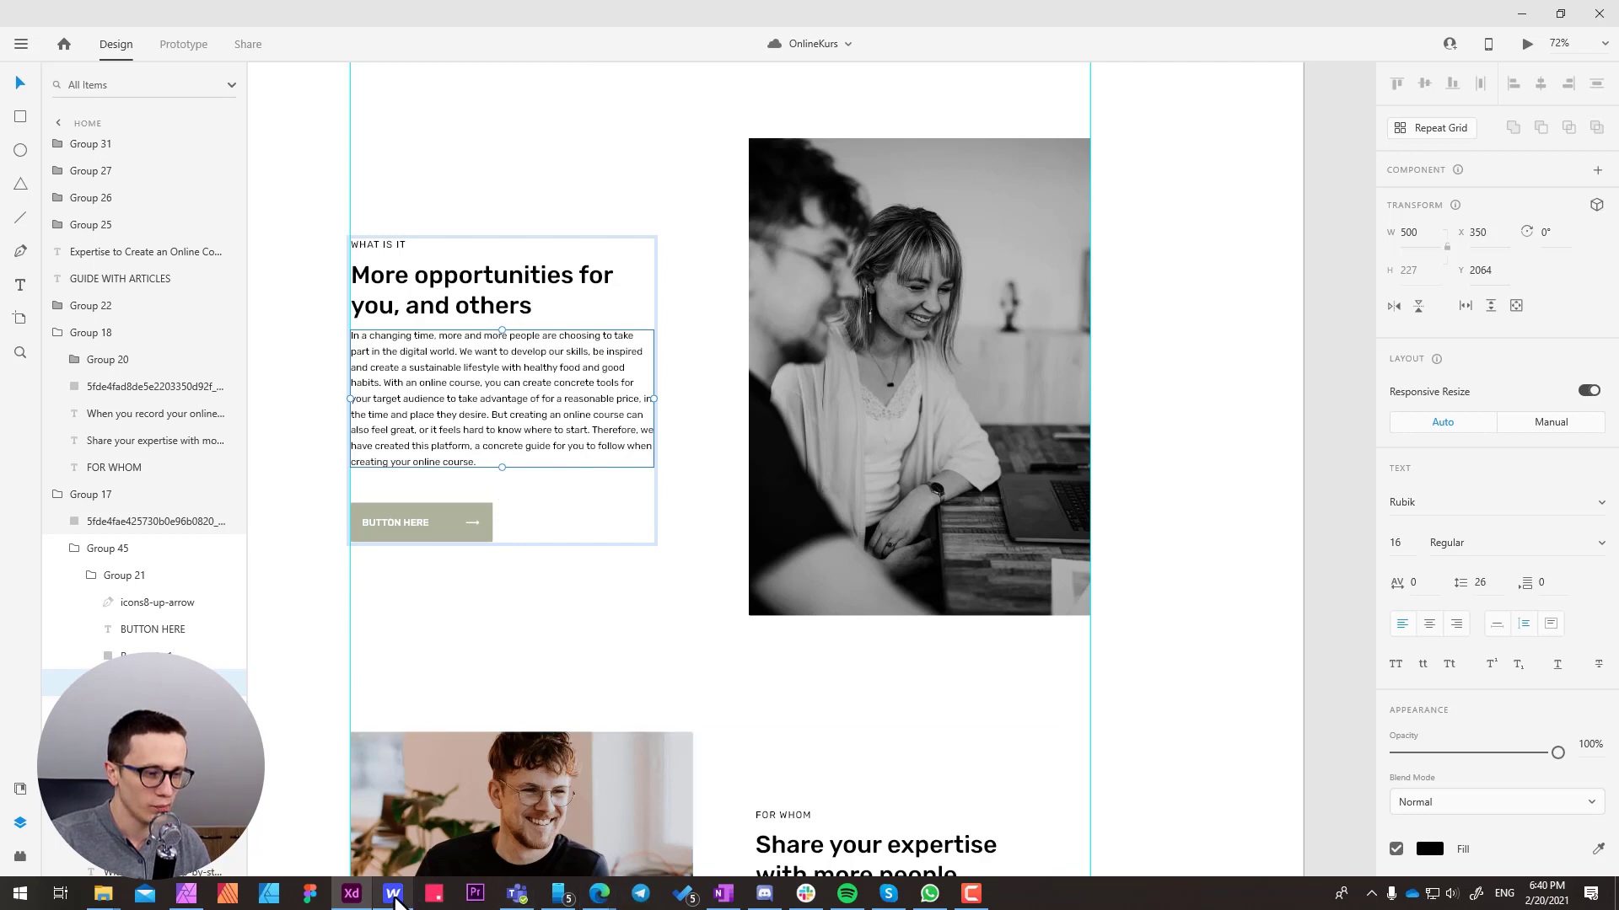
Switch back to Webflow and add an H2 heading below the section label in column-left
left_click(393, 894)
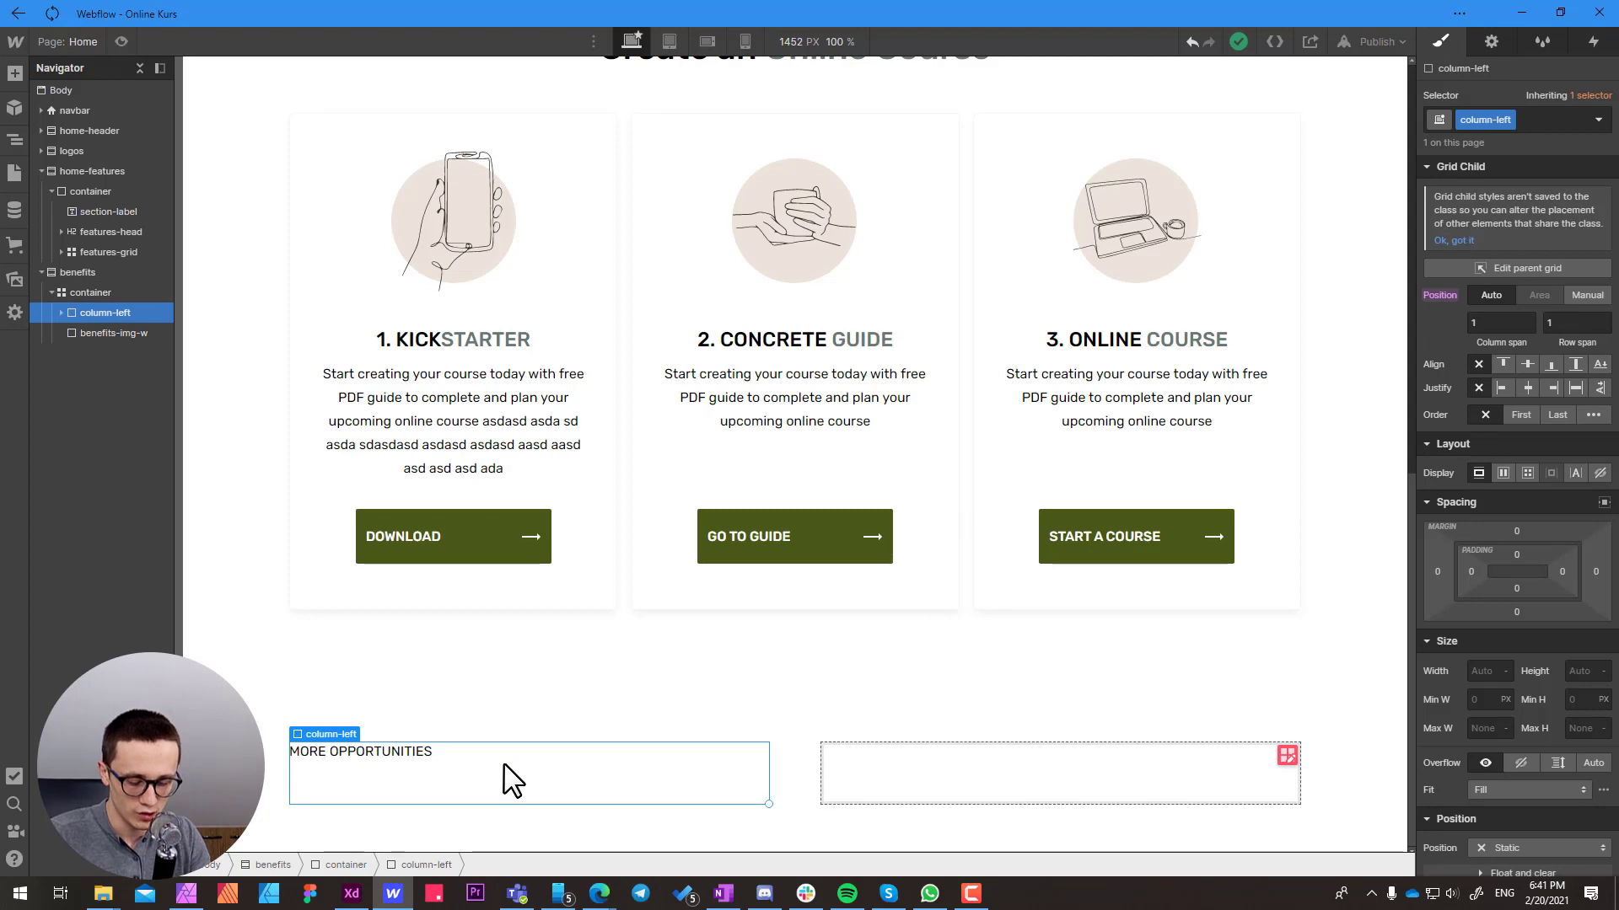
key("ctrl+k")
type("head")
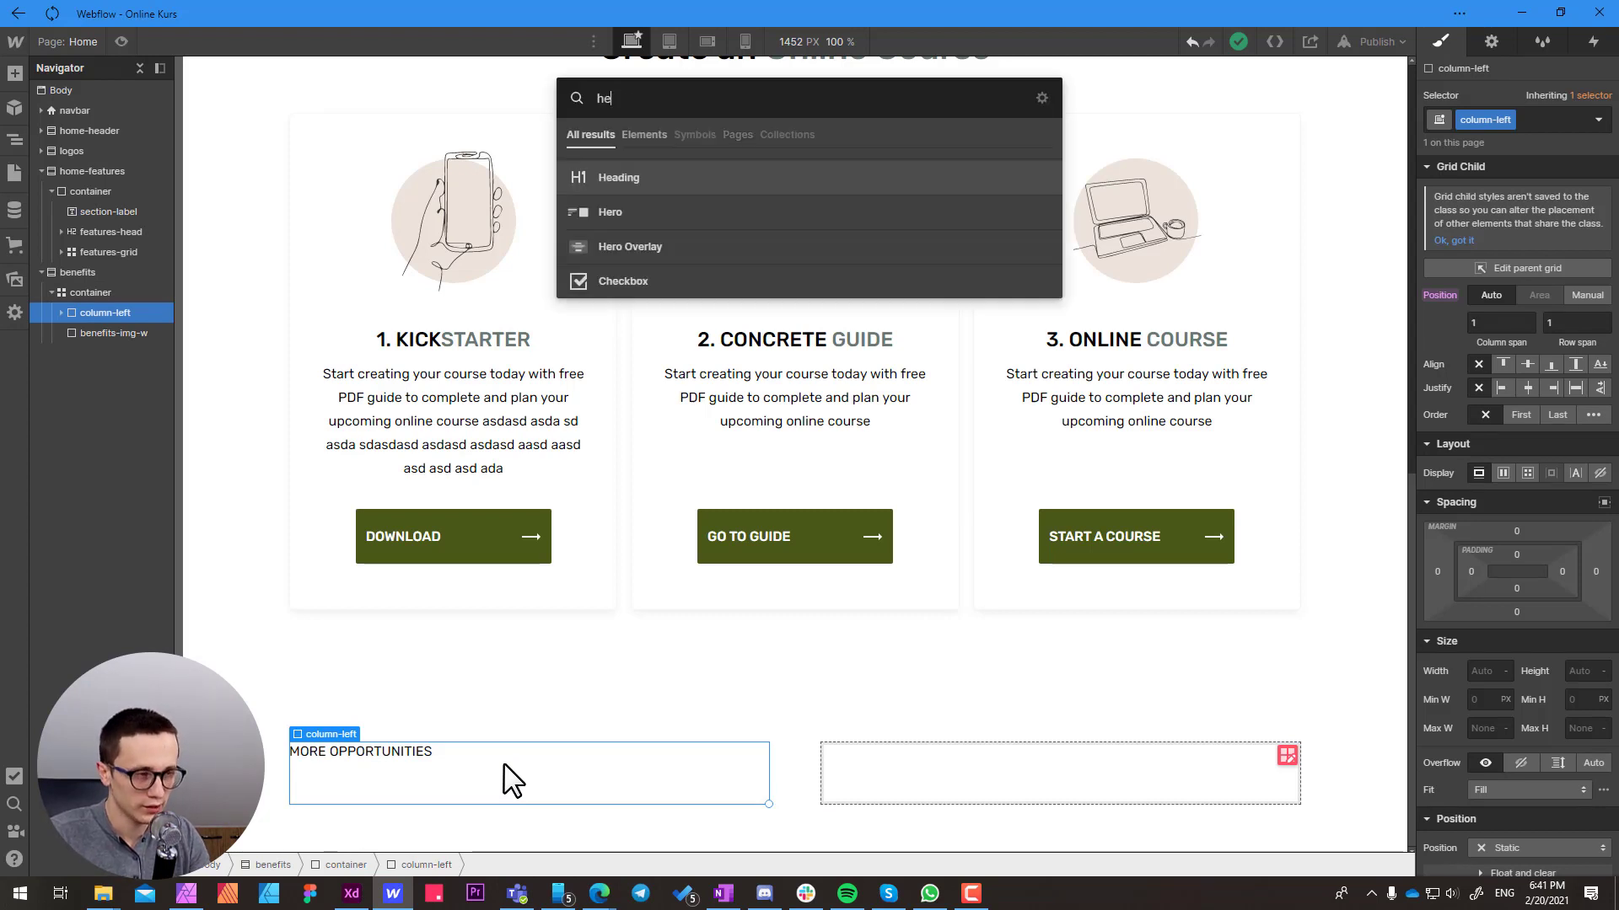
left_click(615, 173)
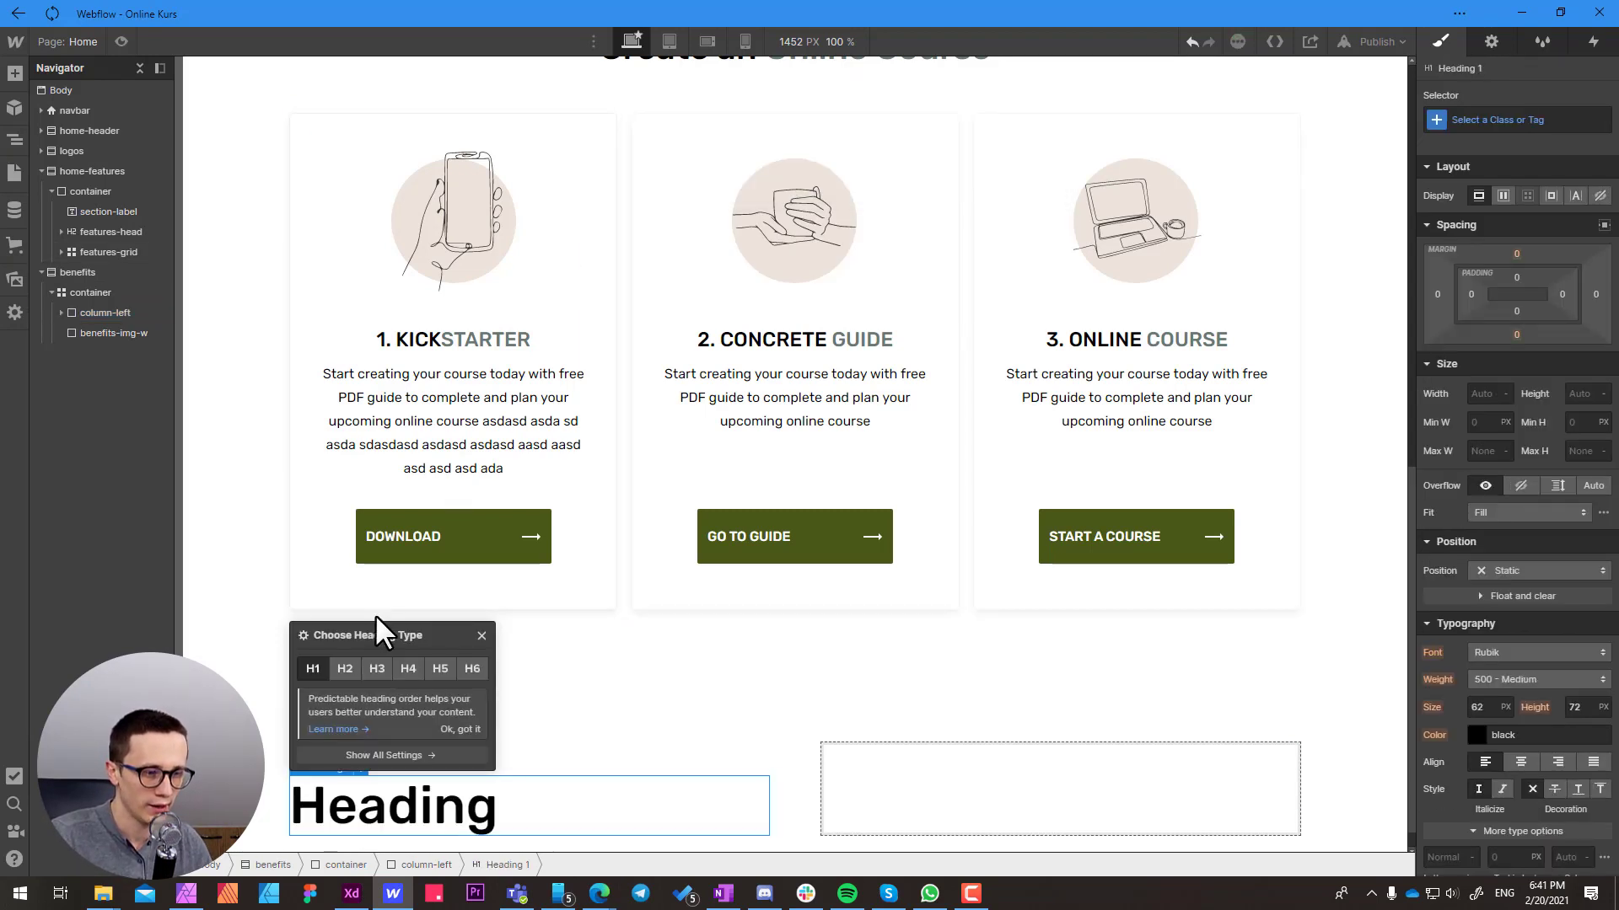
left_click(346, 669)
Add a Paragraph element below the heading in the column-left block
left_click(435, 863)
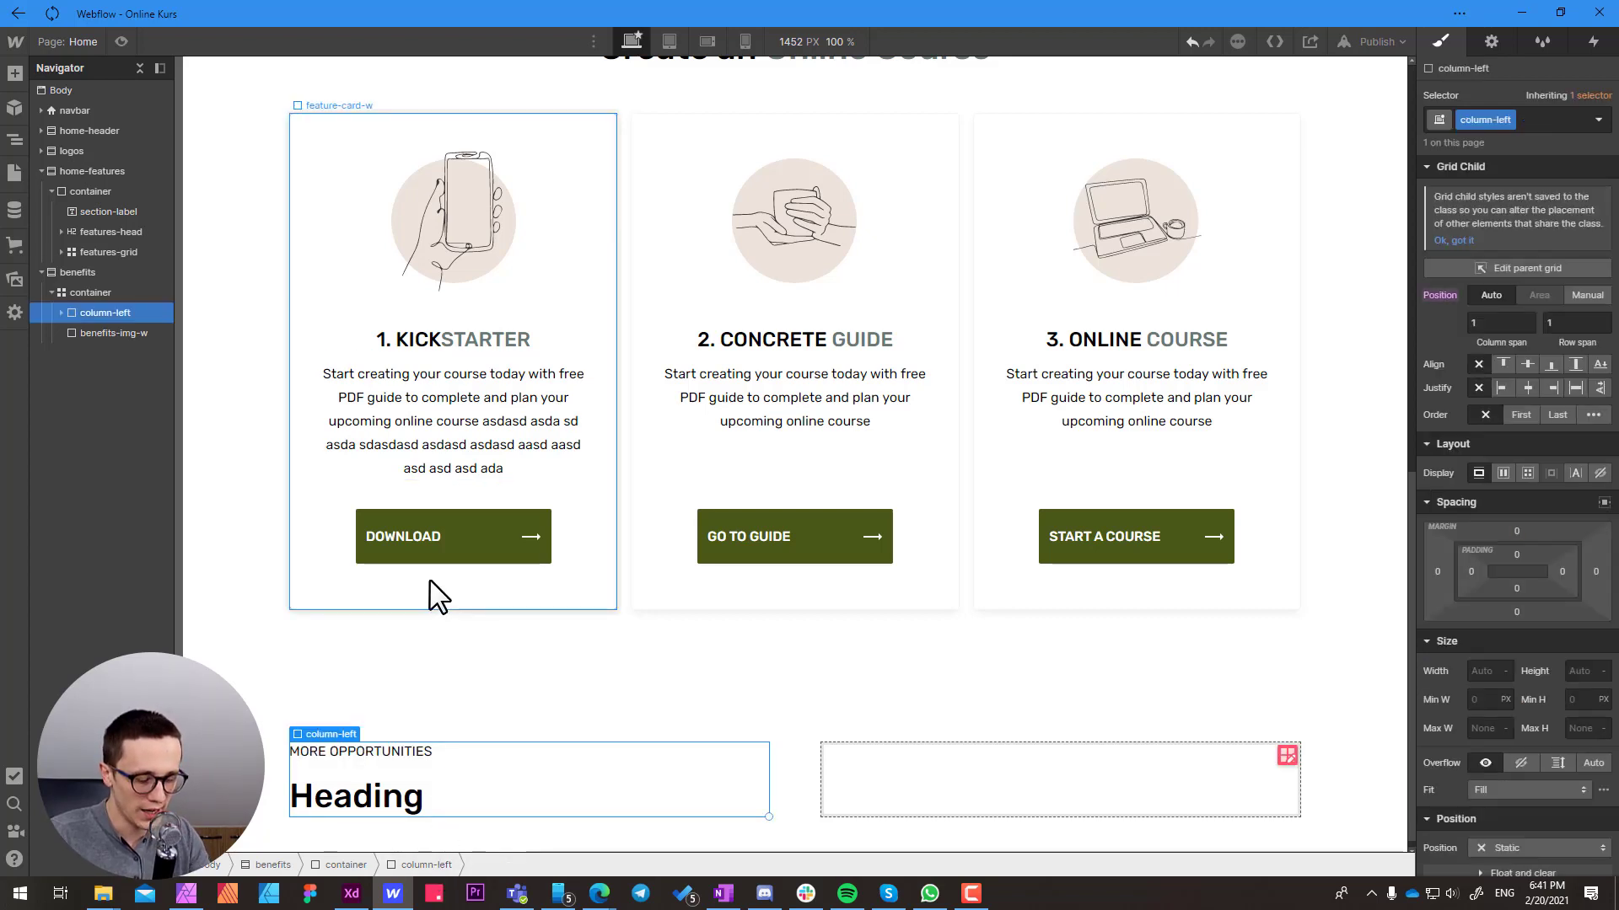
key("ctrl+k")
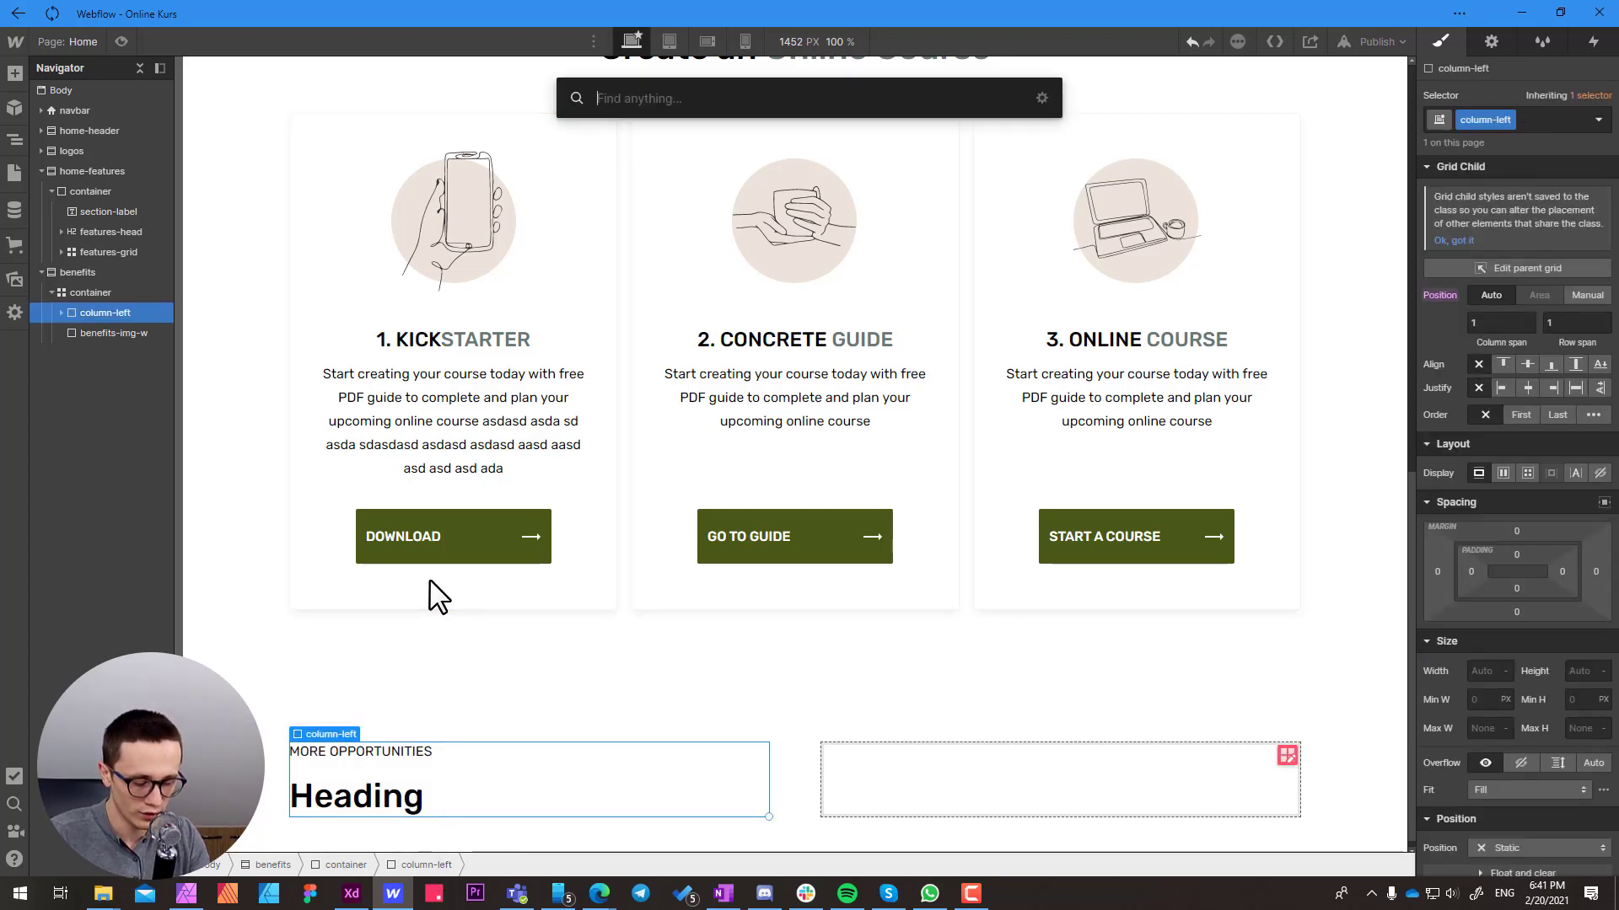
type("para")
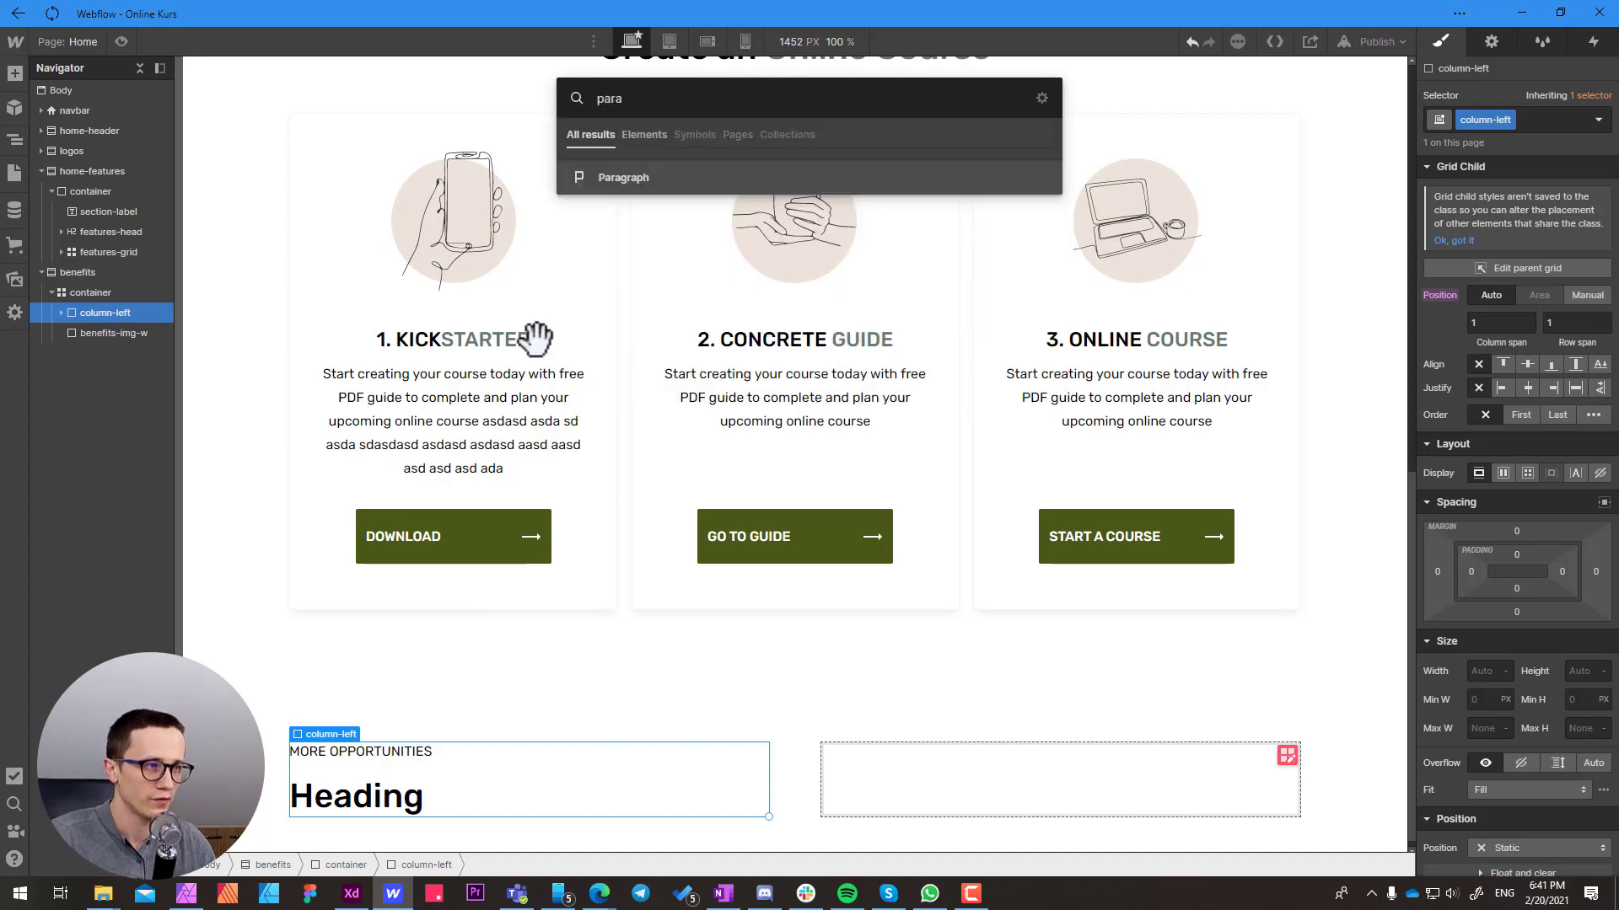
key("Return")
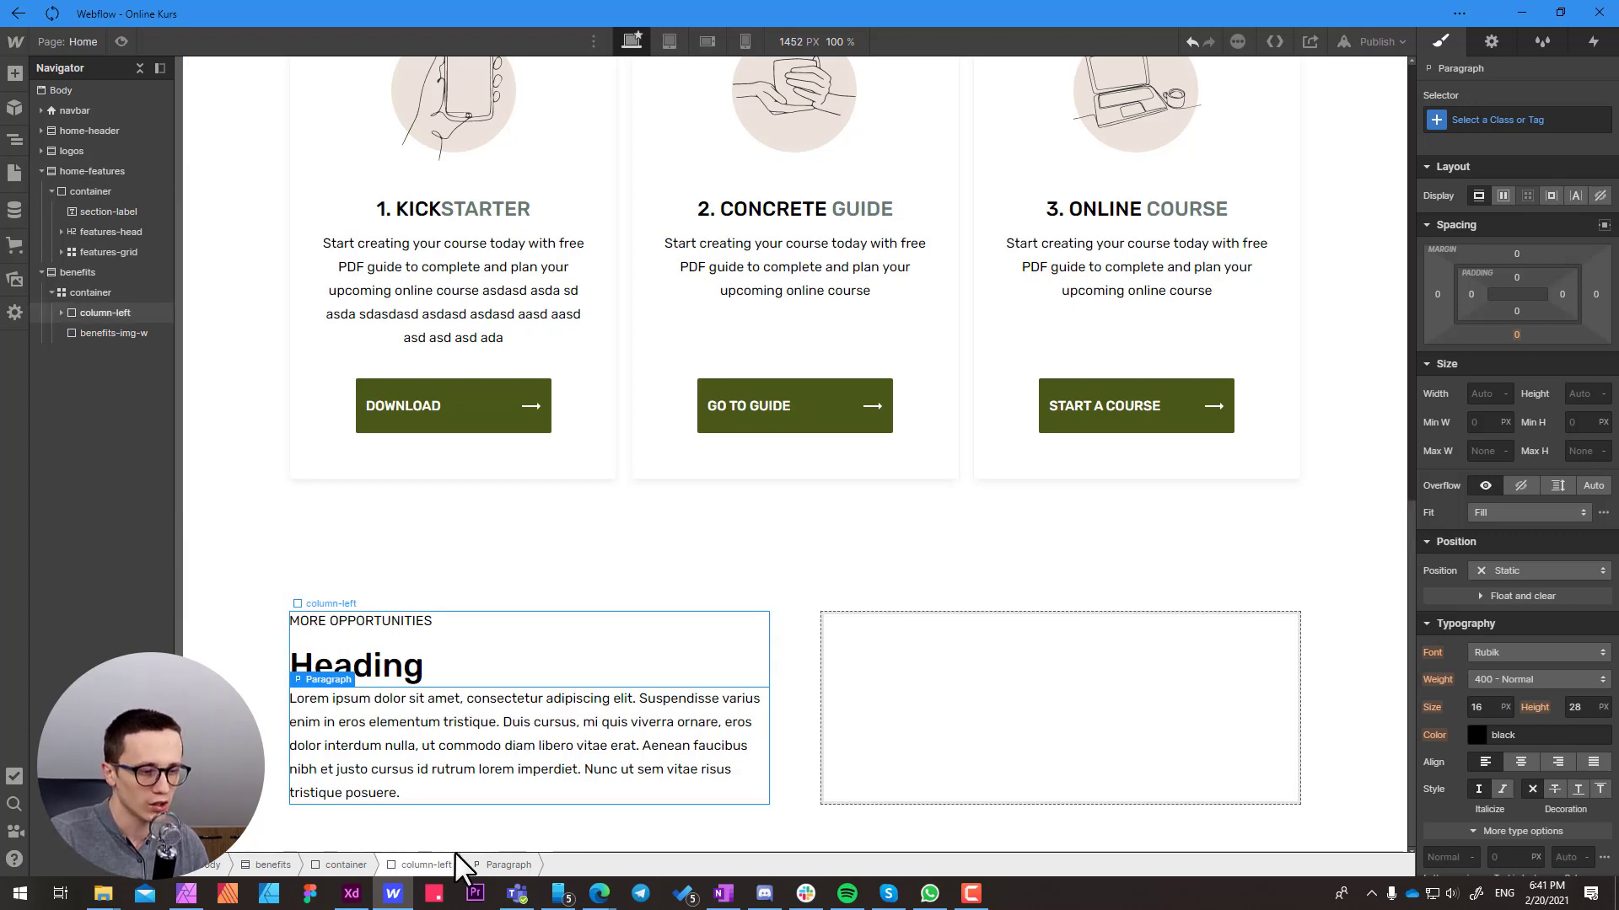
Add a Div Block below the paragraph in the column-left block
left_click(426, 864)
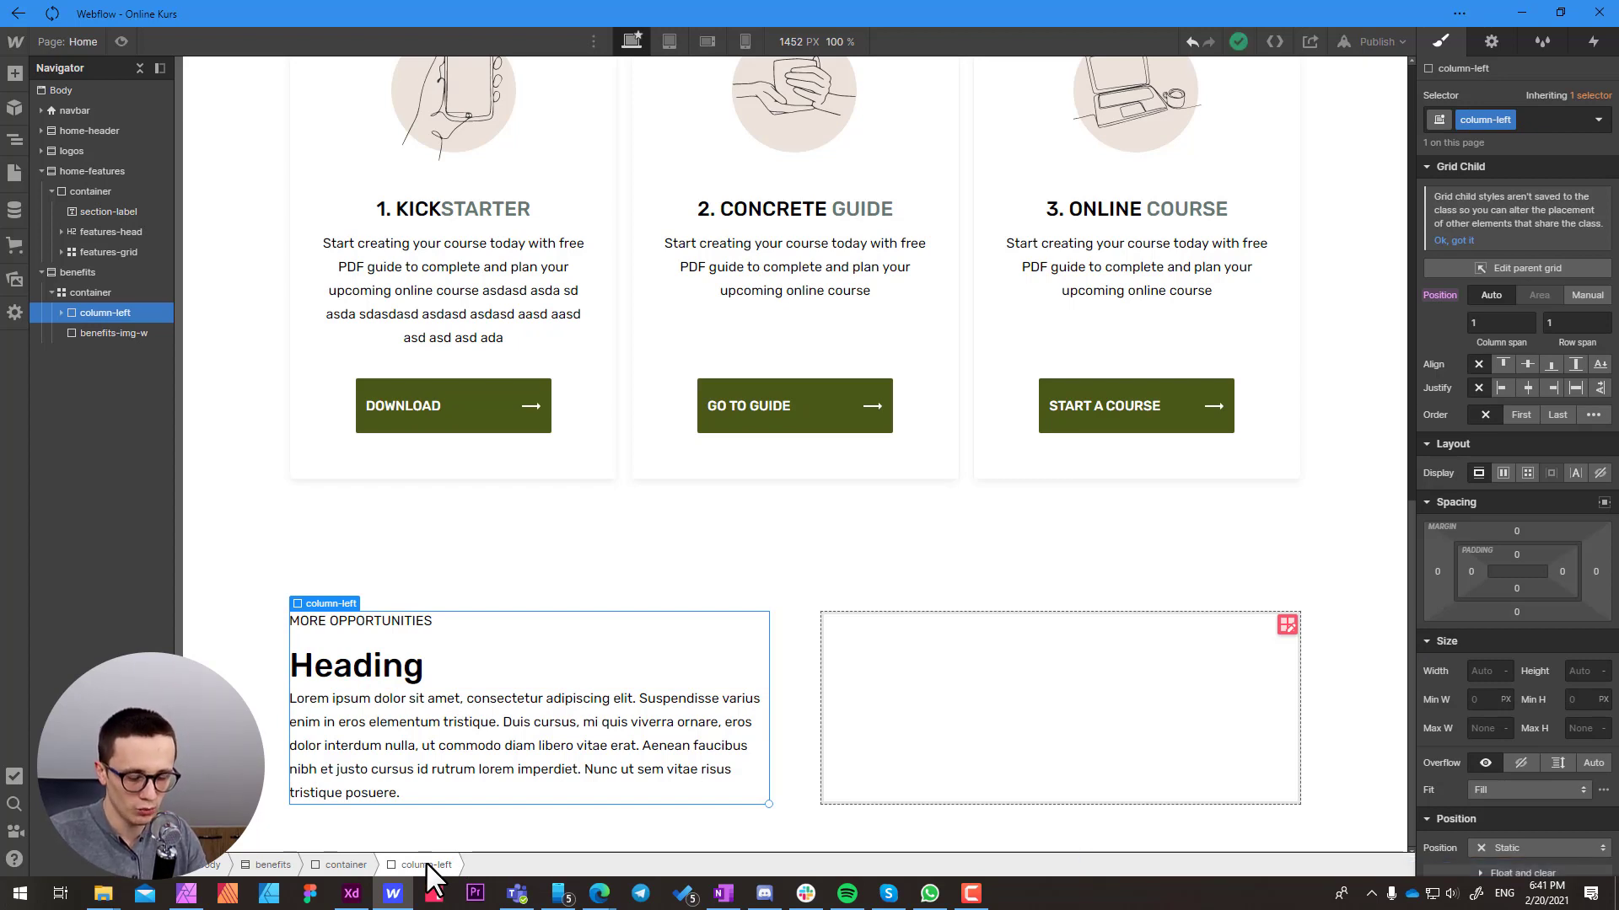
key("ctrl+e")
type("div")
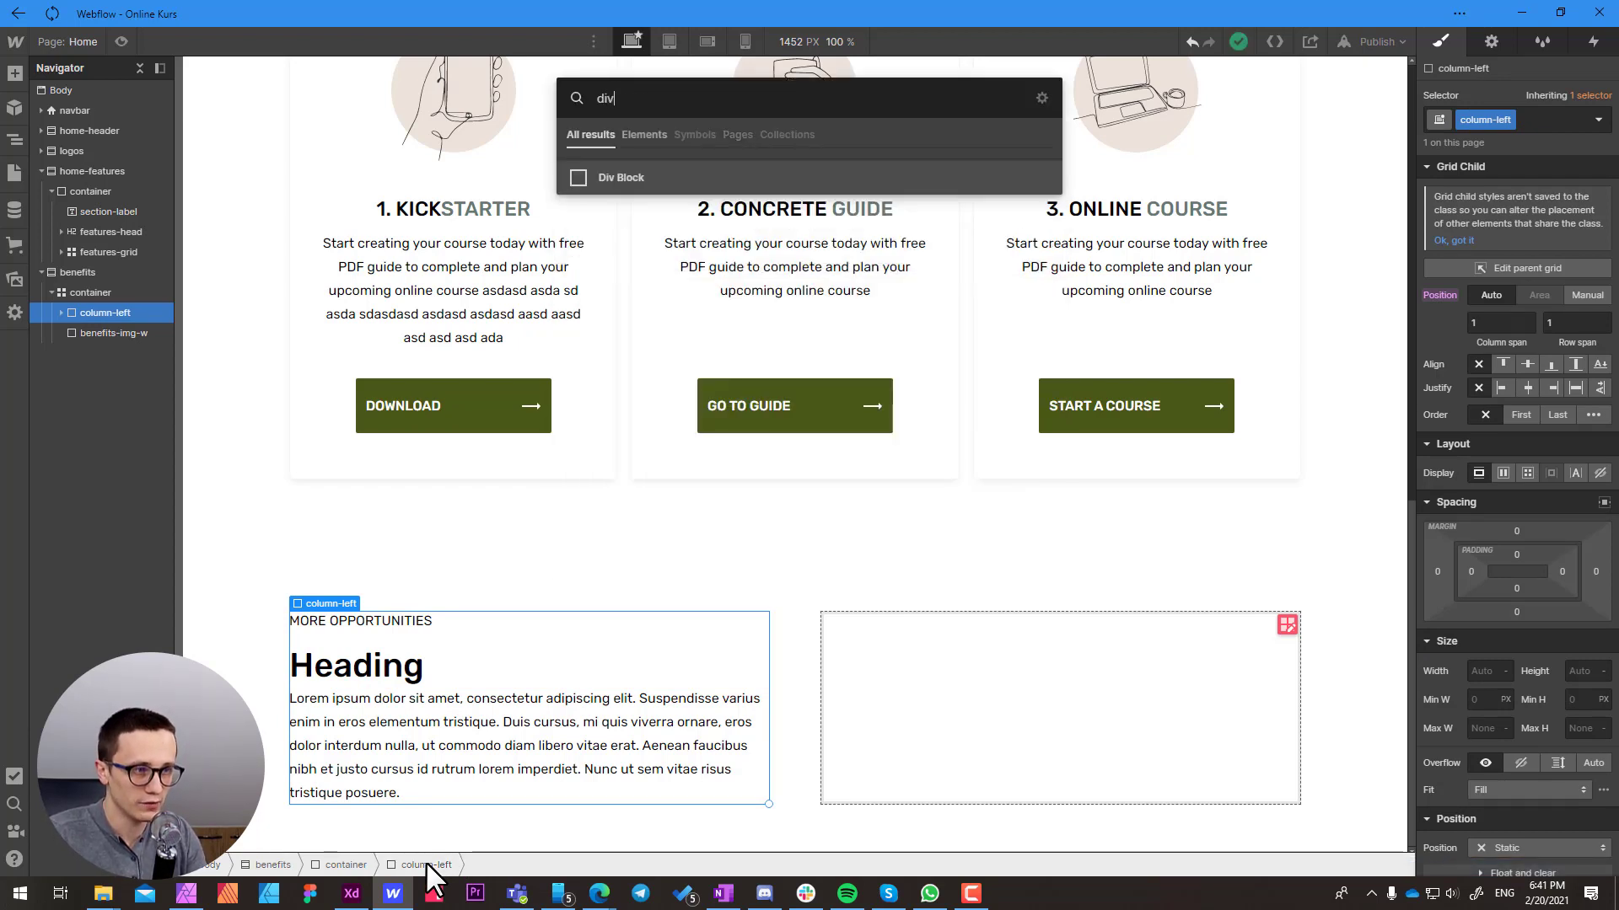
key("Return")
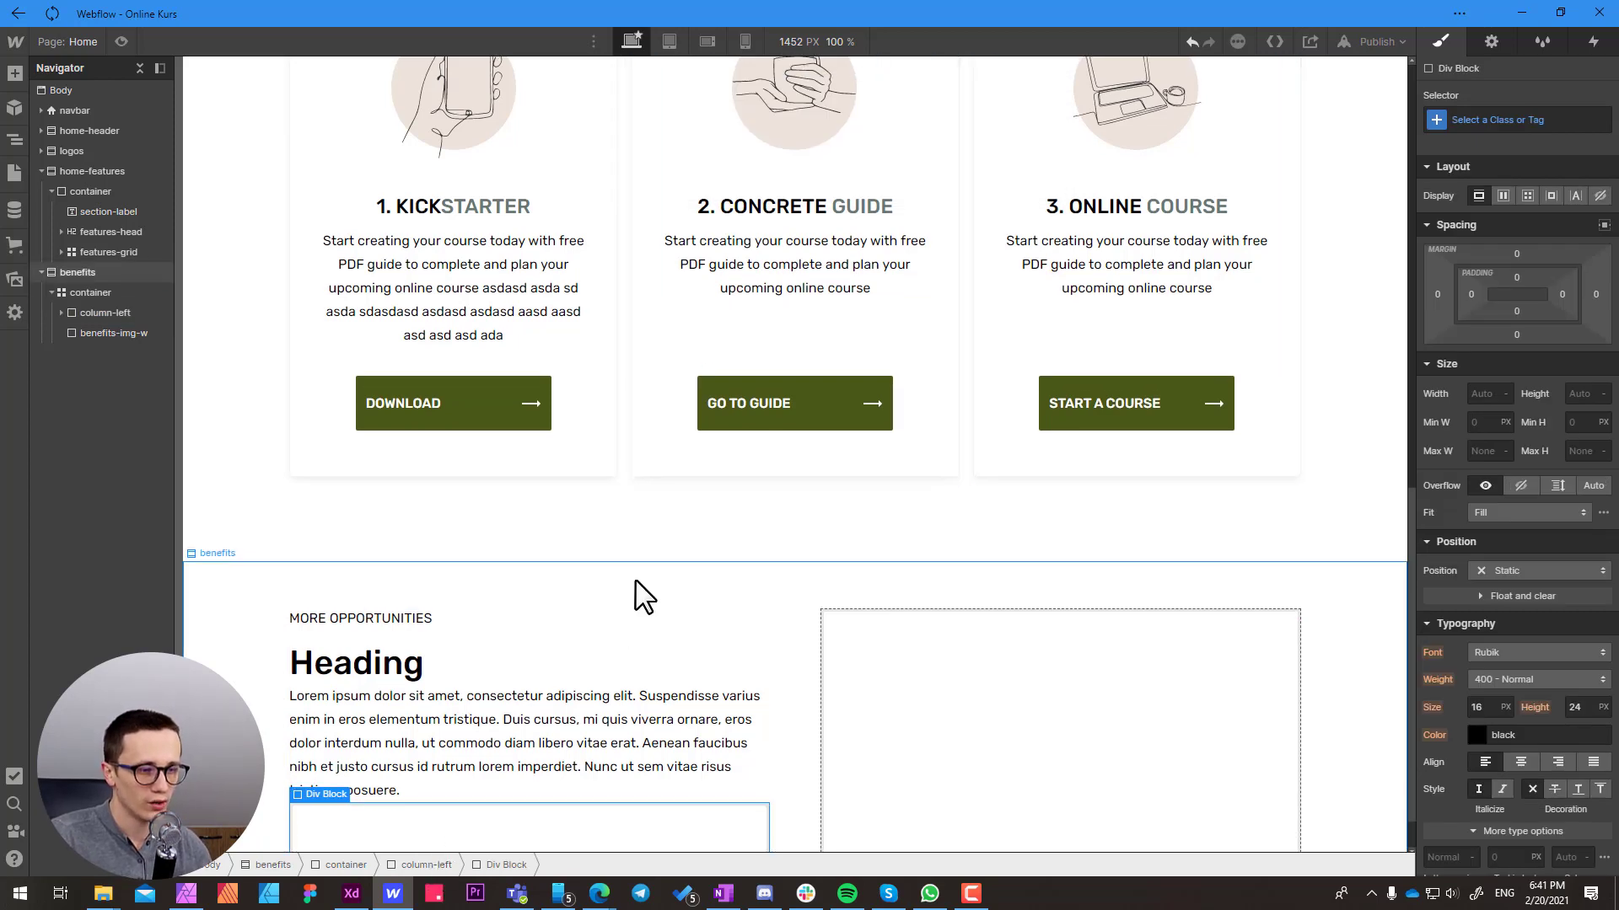
scroll(639, 596, "down", 1)
left_click(492, 784)
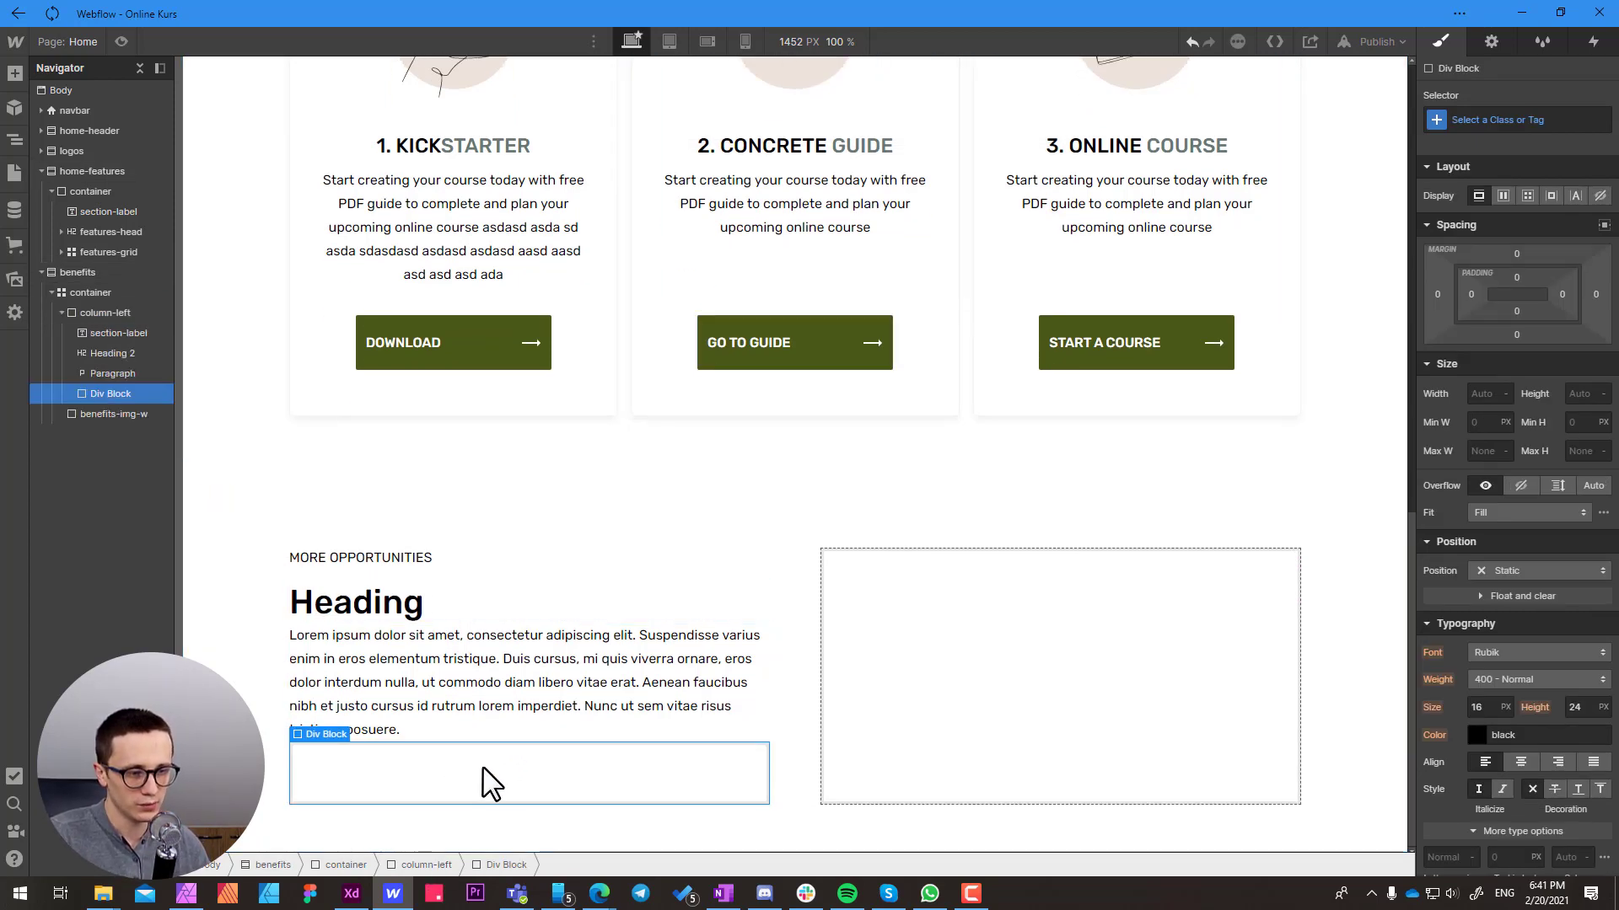
Copy the DOWNLOAD button from the first feature card into the new Div Block in column-left
left_click(472, 337)
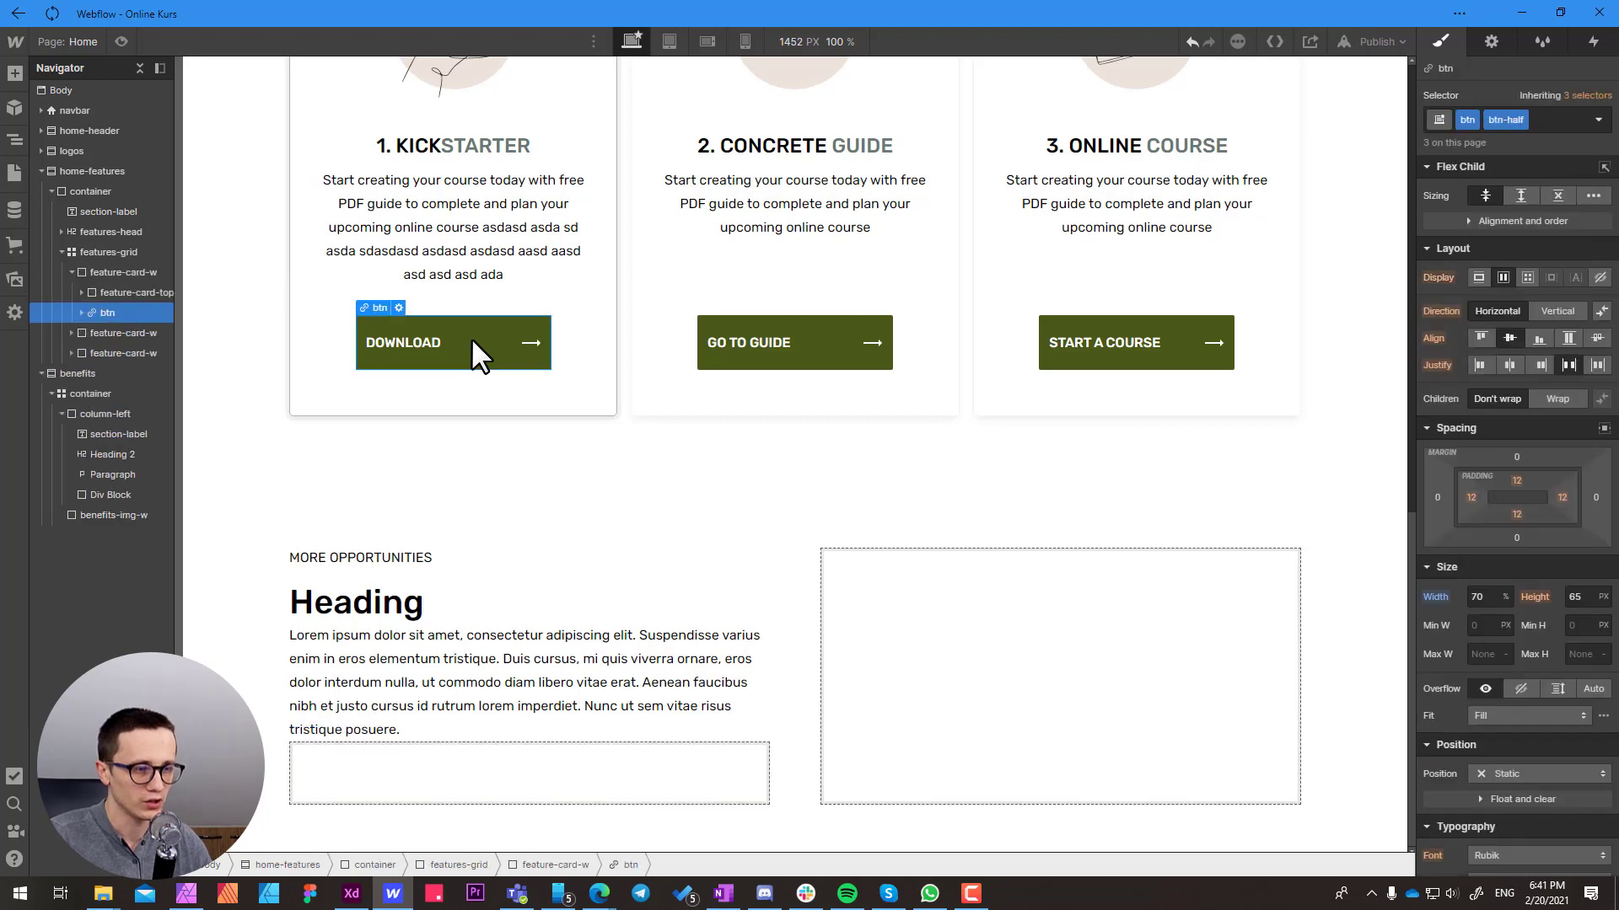
left_click(383, 768)
key("ctrl+v")
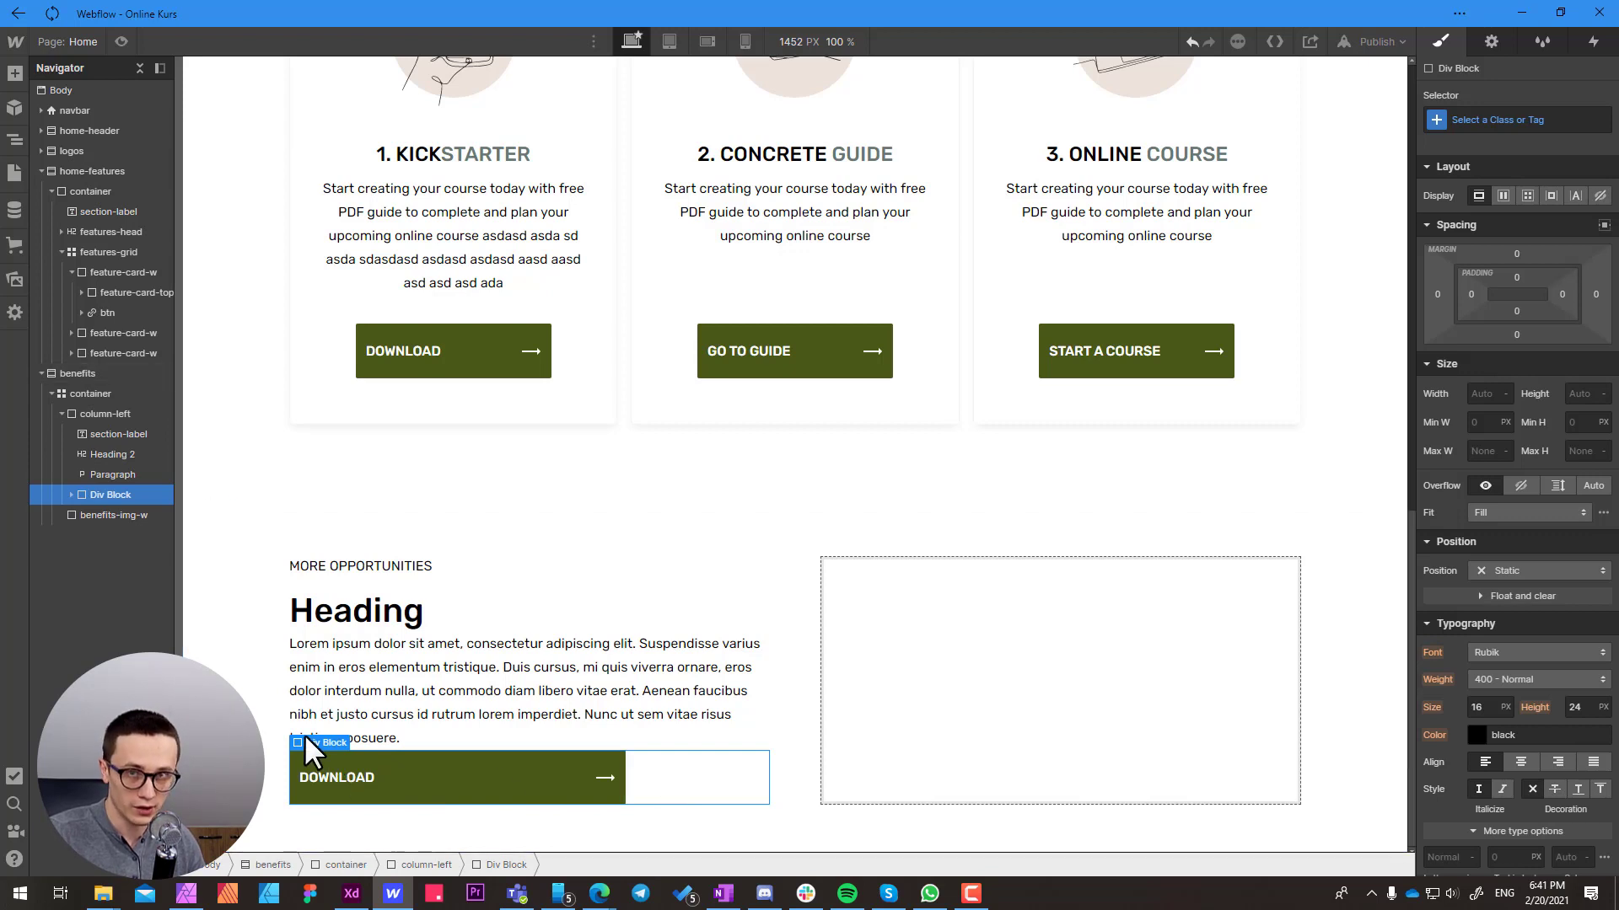
Compare the label, heading and paragraph in column-left with the corresponding texts in the Adobe XD design
left_click(450, 592)
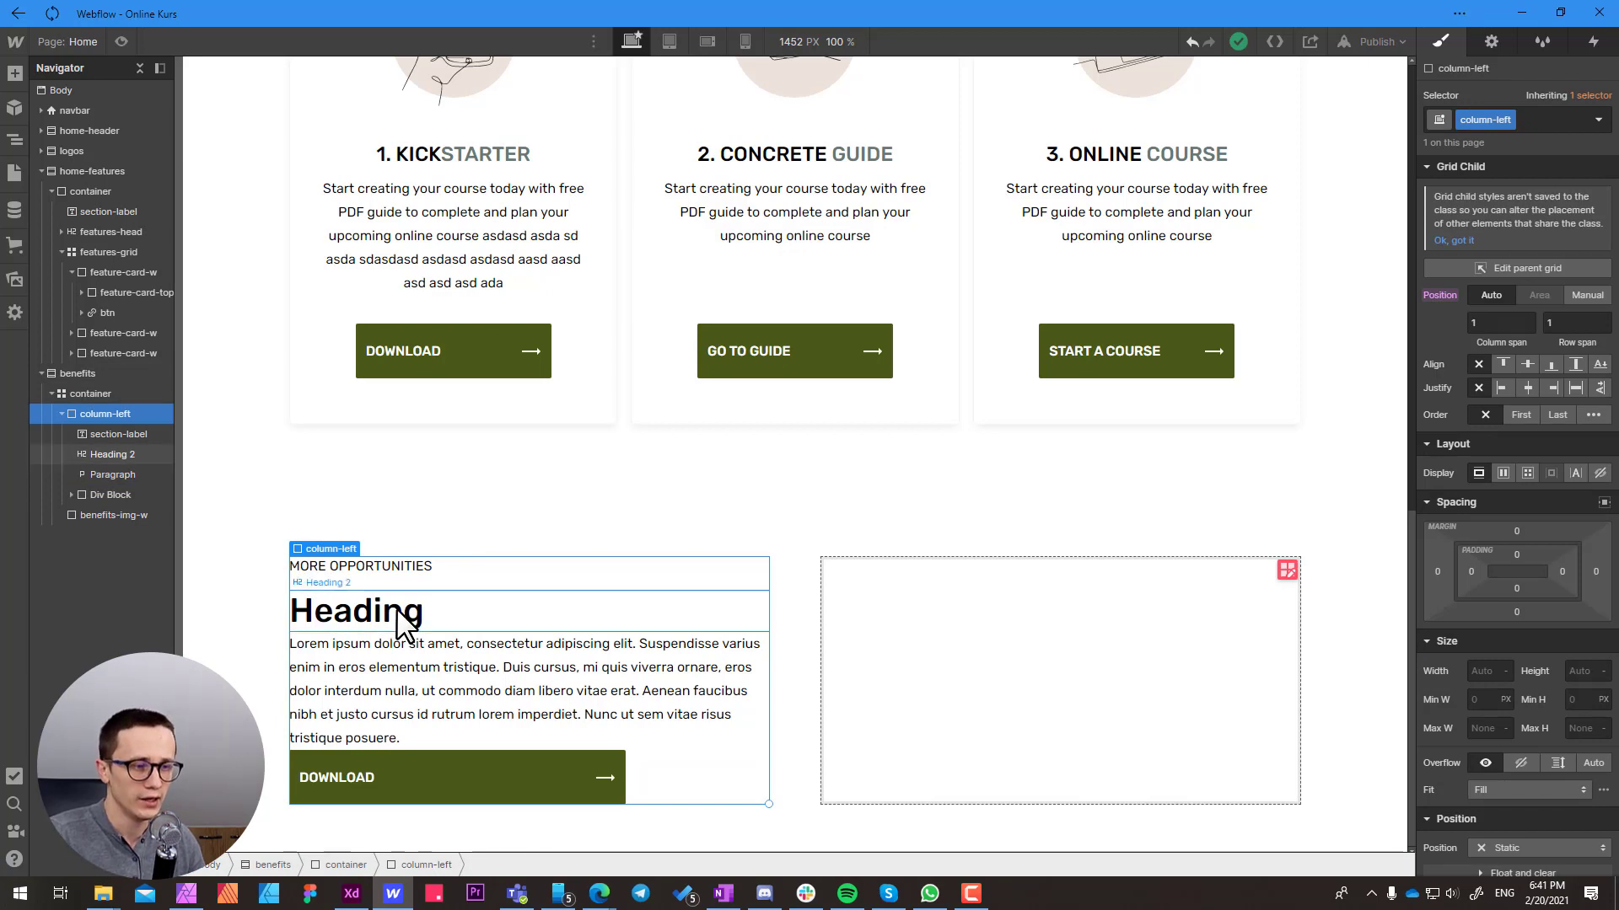
left_click(417, 577)
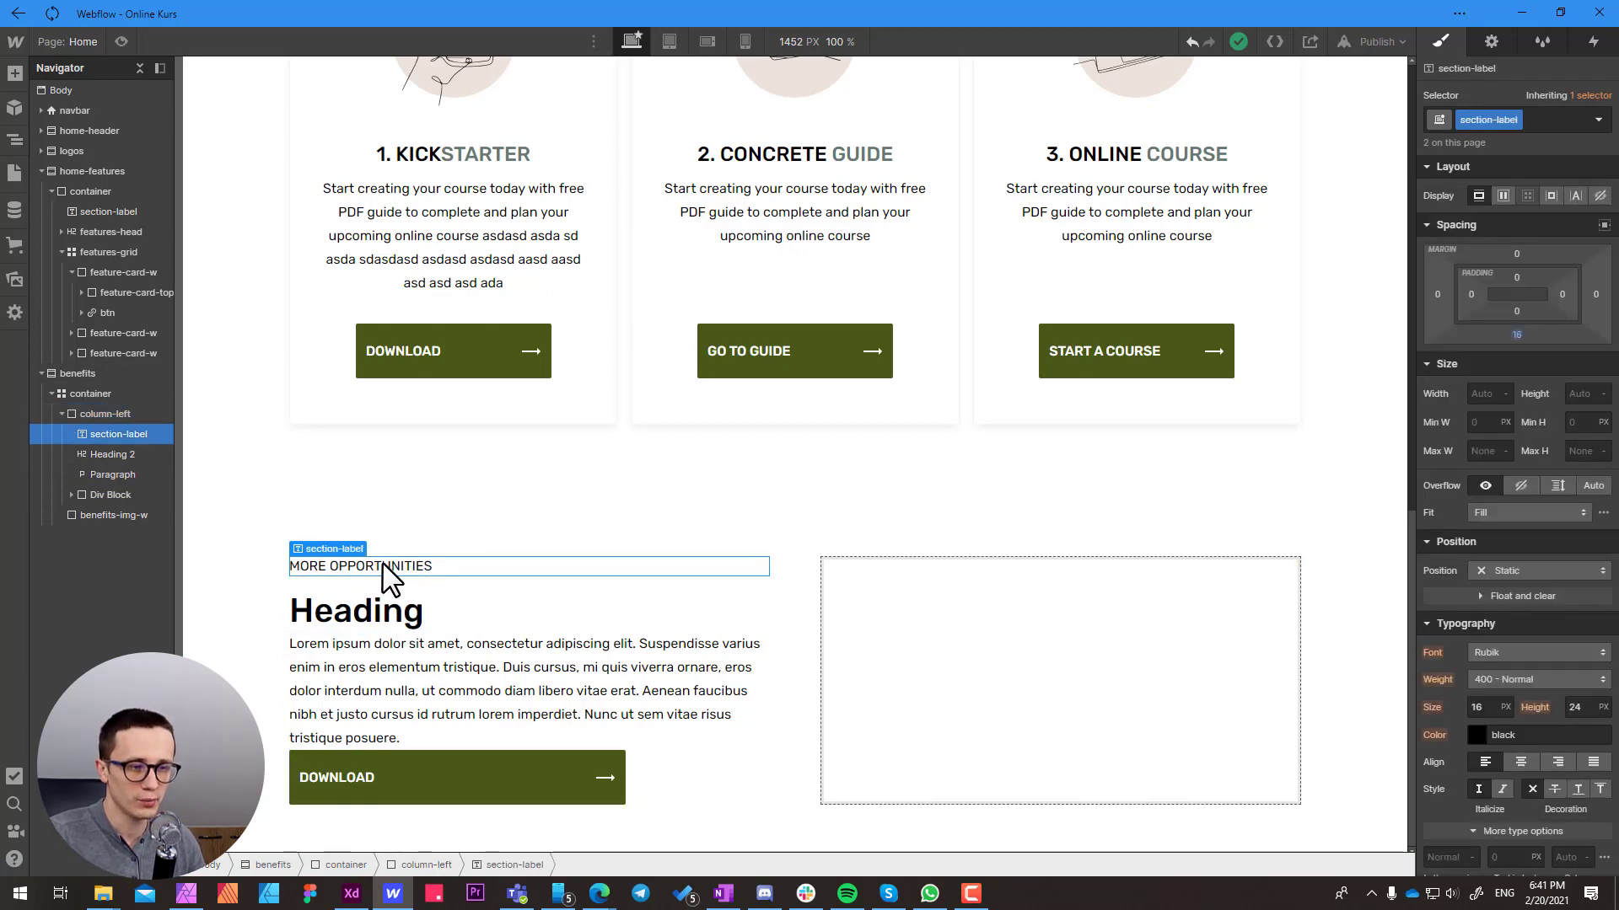
left_click(413, 630)
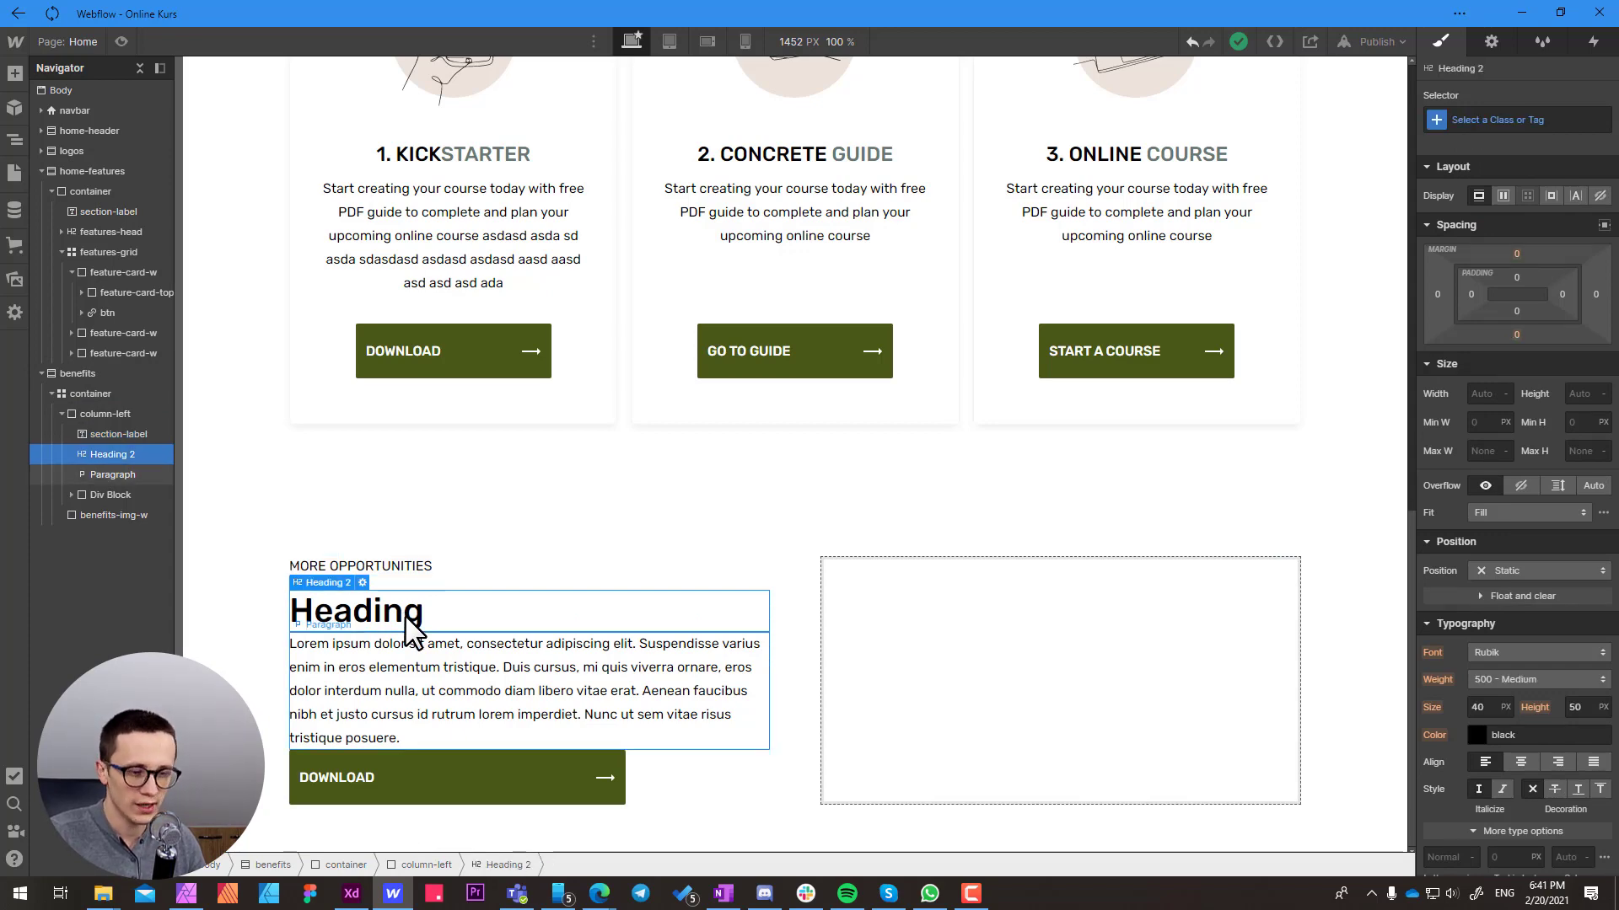
key("alt+Tab")
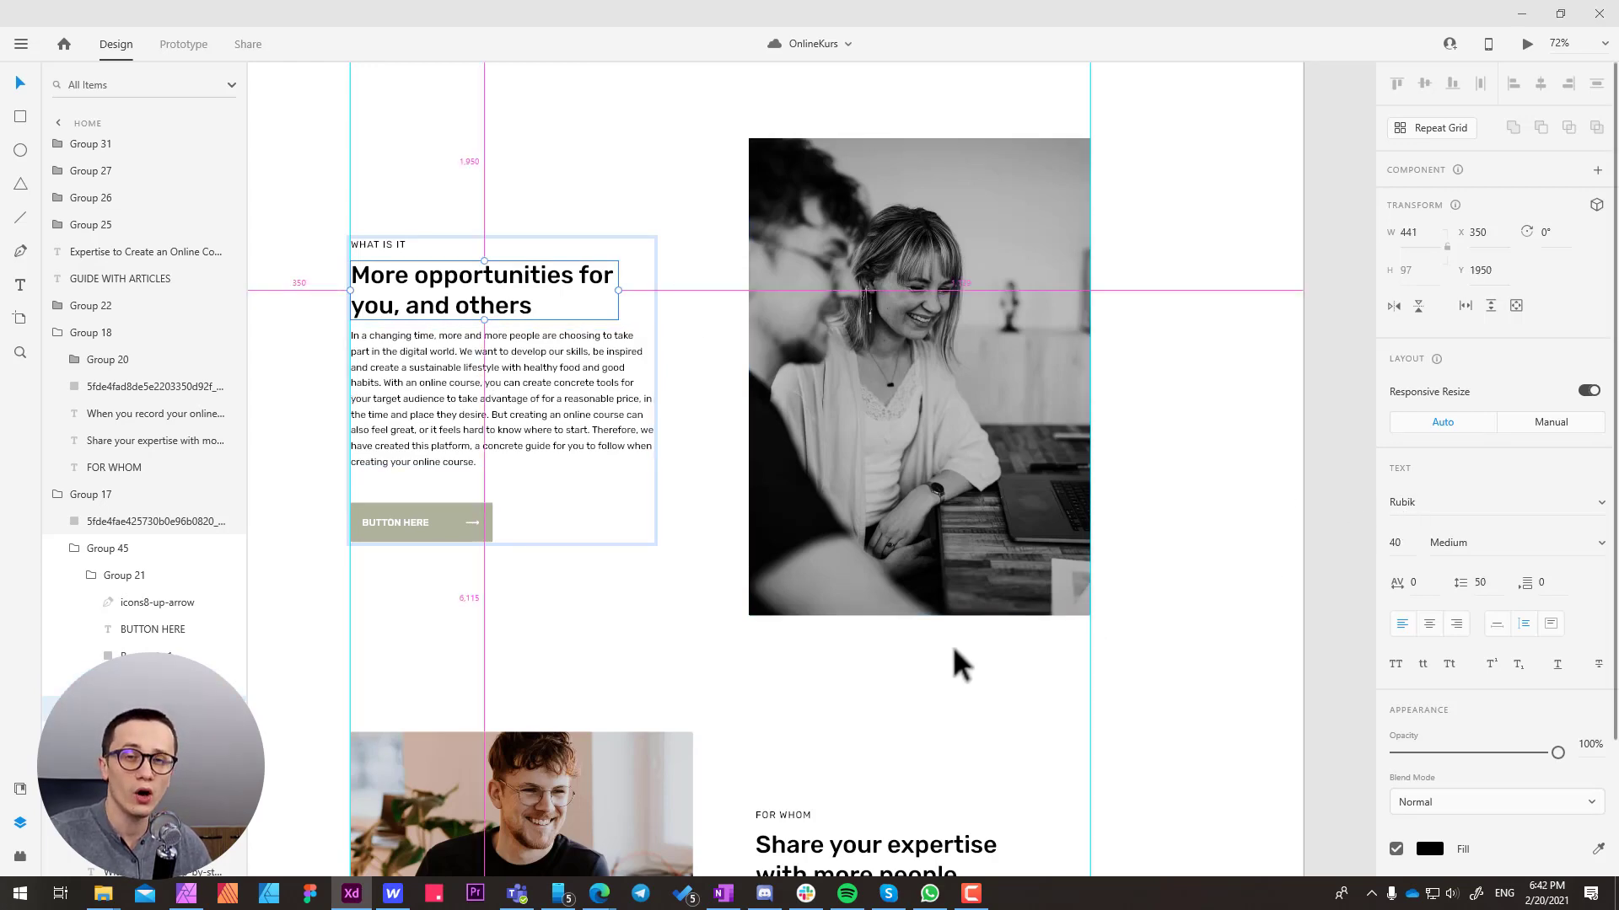
key("alt+Tab")
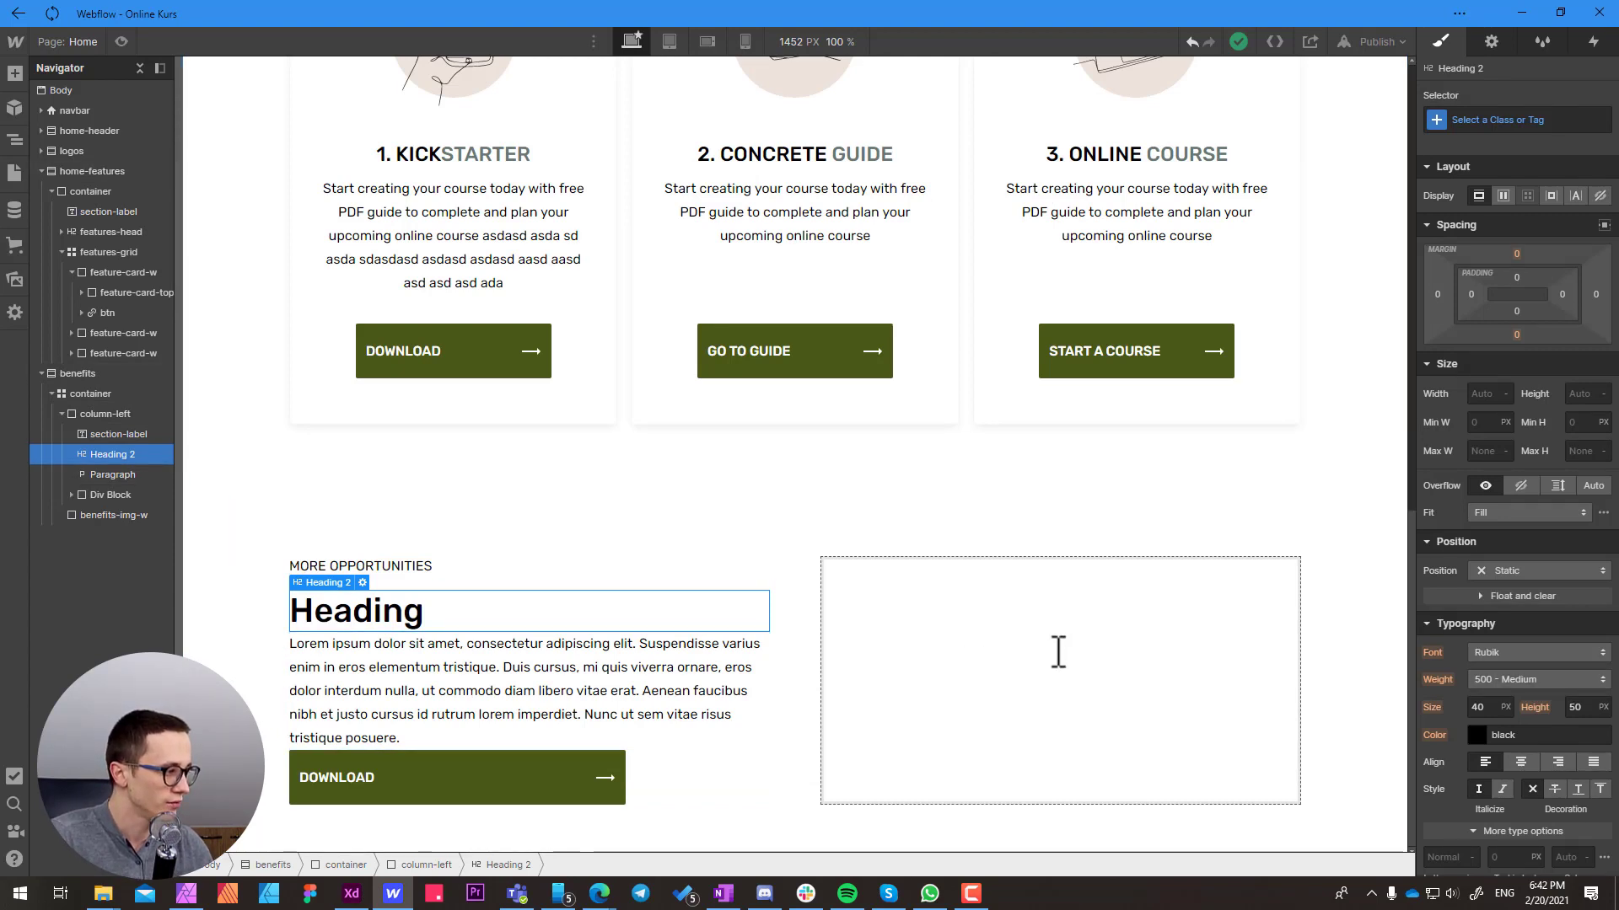
left_click(470, 714)
key("alt+Tab")
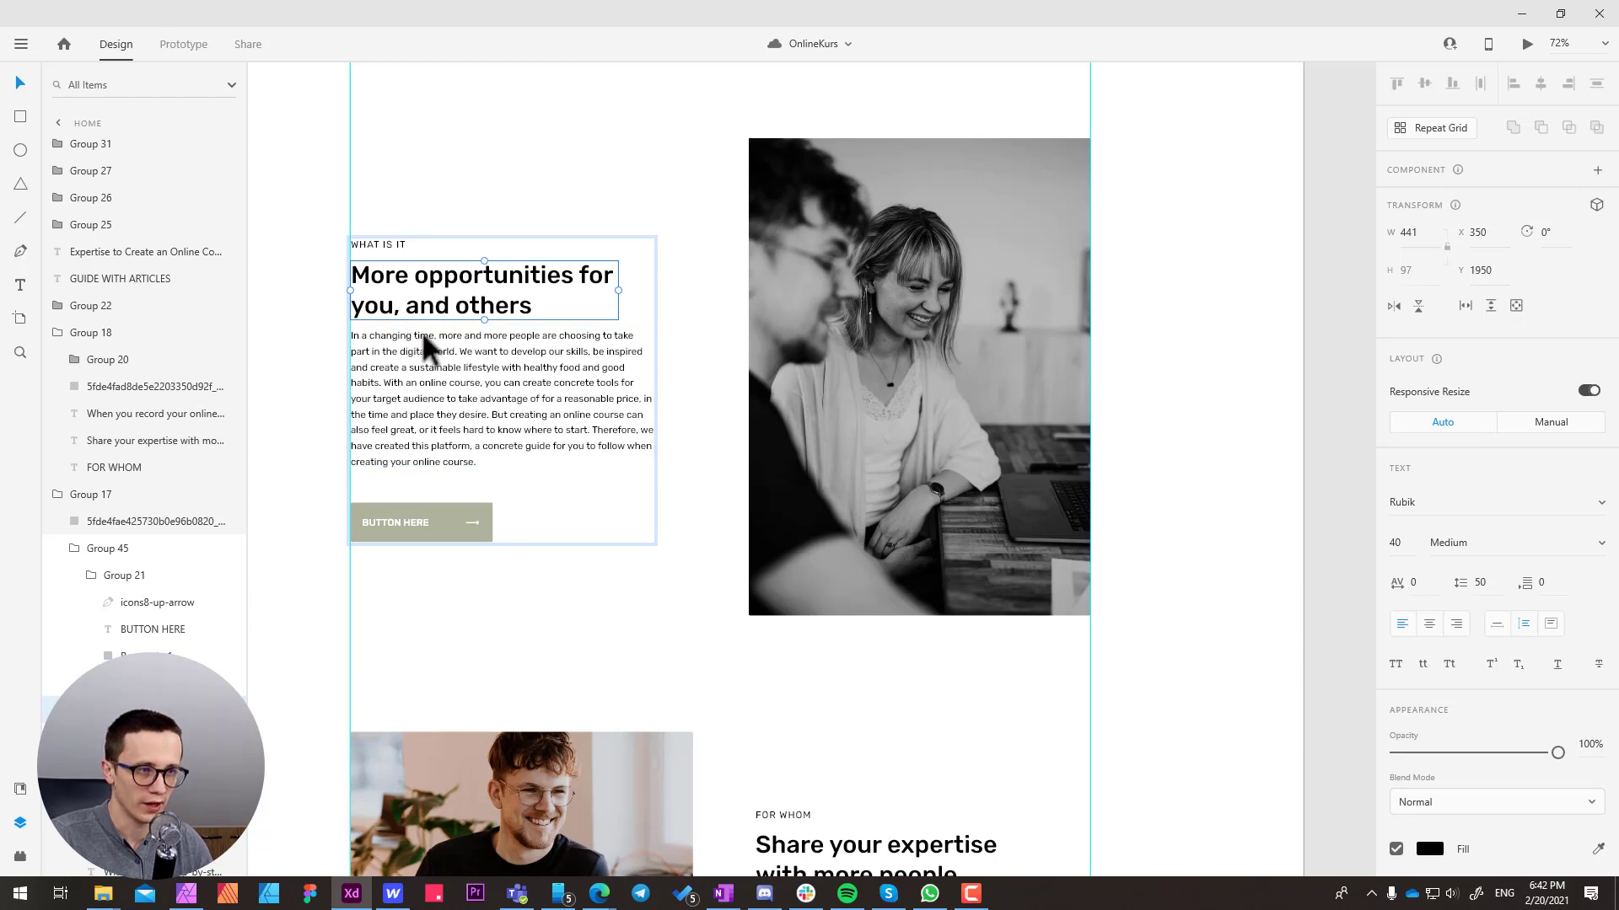
left_click(429, 417)
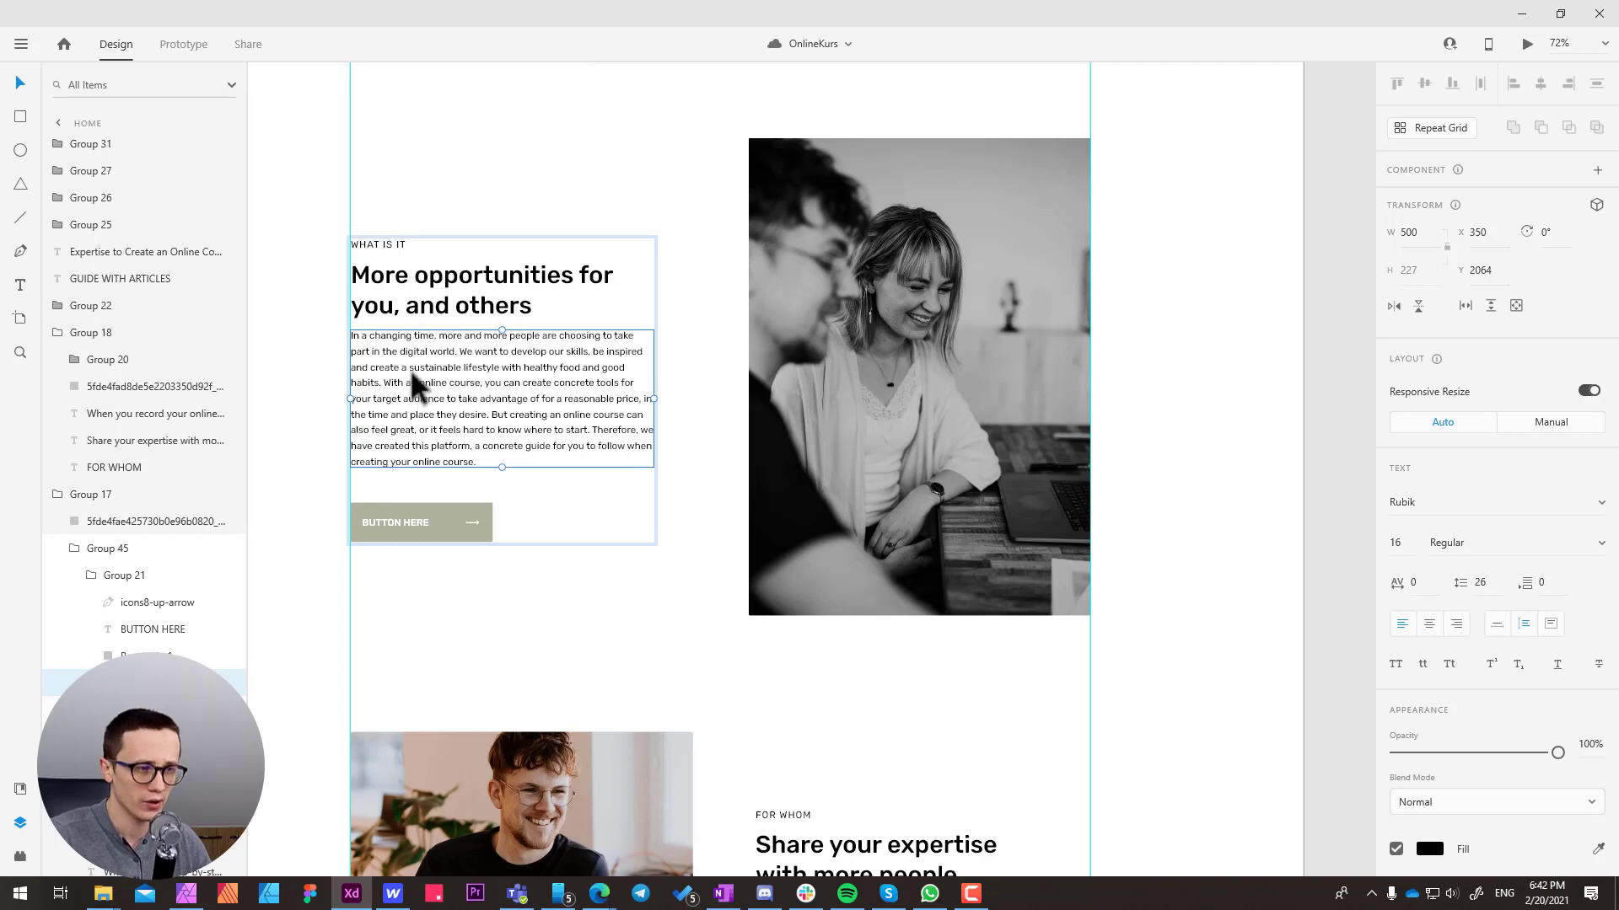
left_click(437, 284)
double_click(438, 284)
key("Escape")
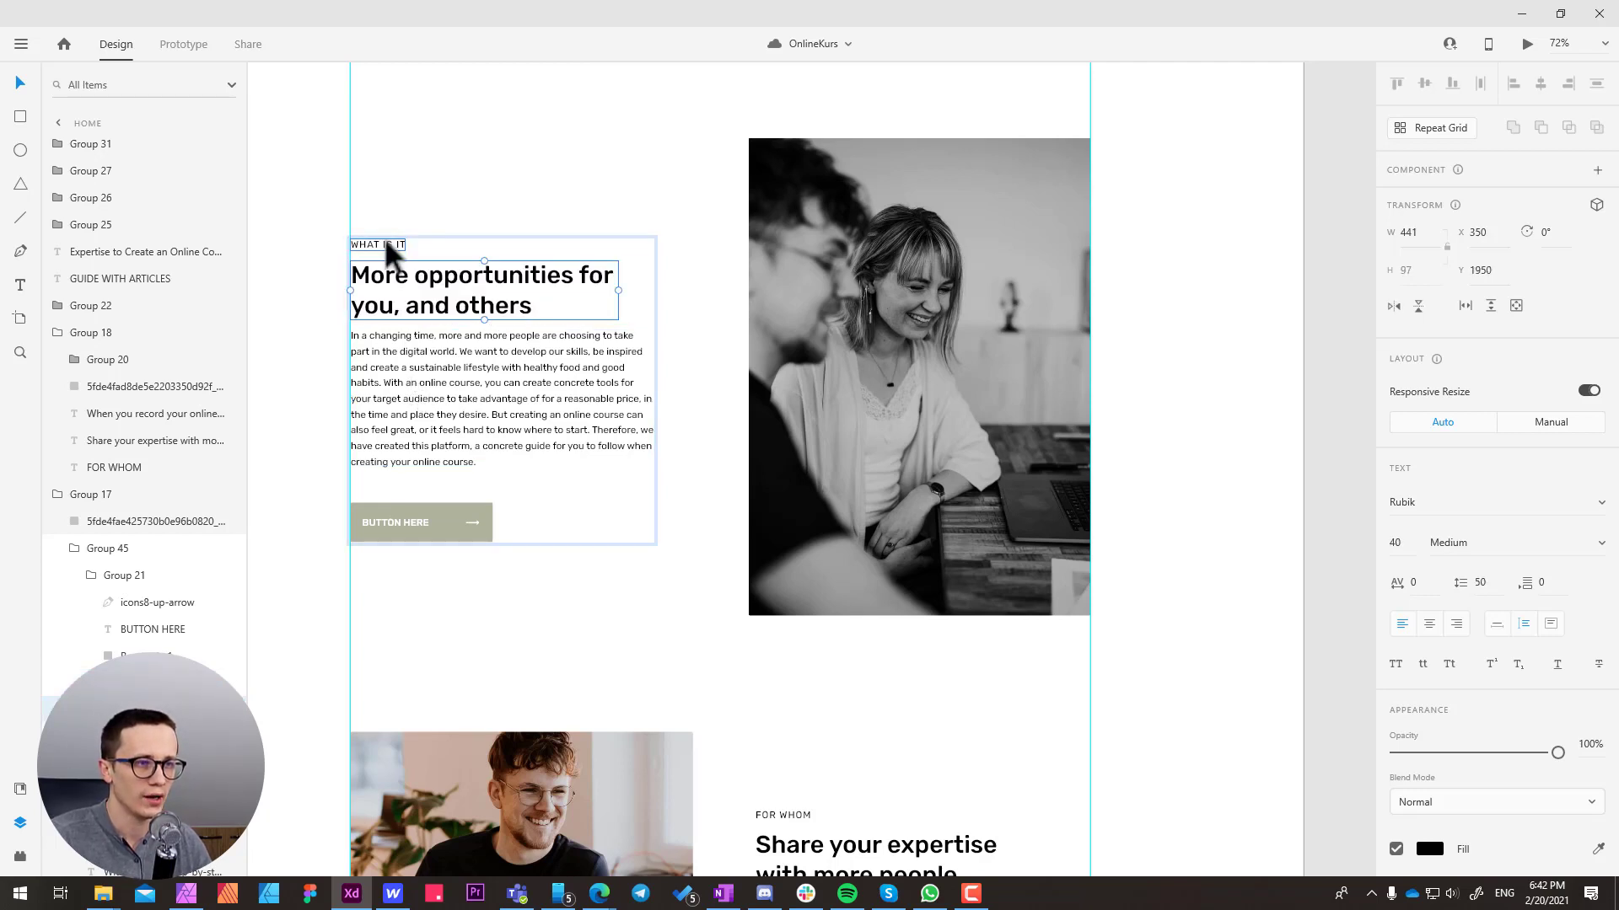
Switch back to Webflow and change the section label text in column-left to "WHAT IS IT"
key("alt+Tab")
left_click(381, 569)
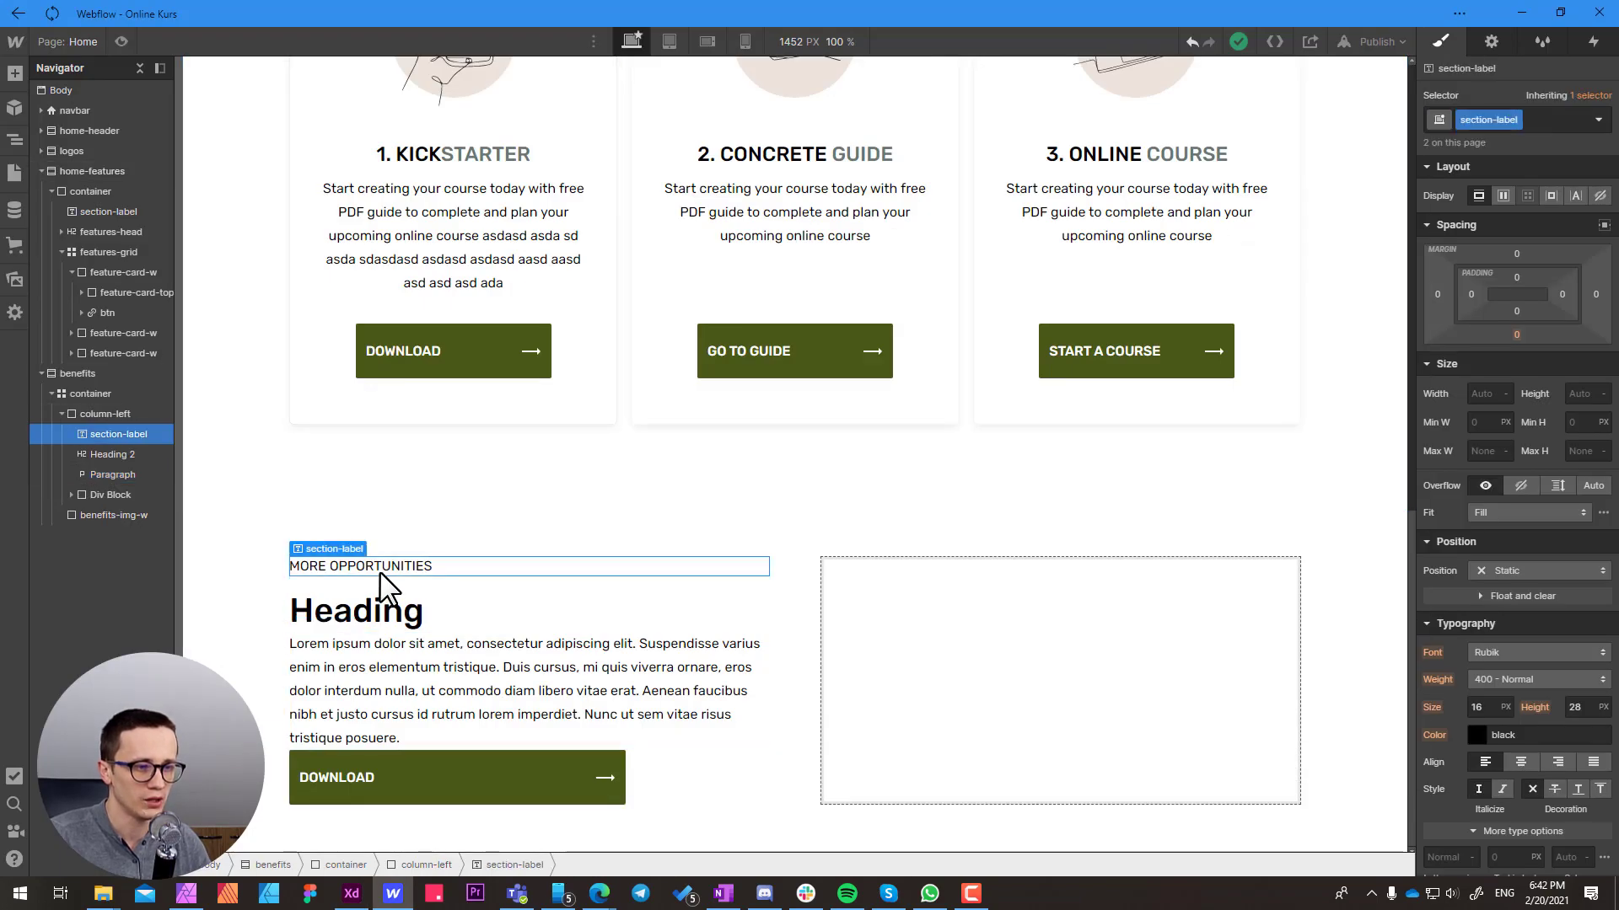
double_click(379, 569)
type("WHAT IS ")
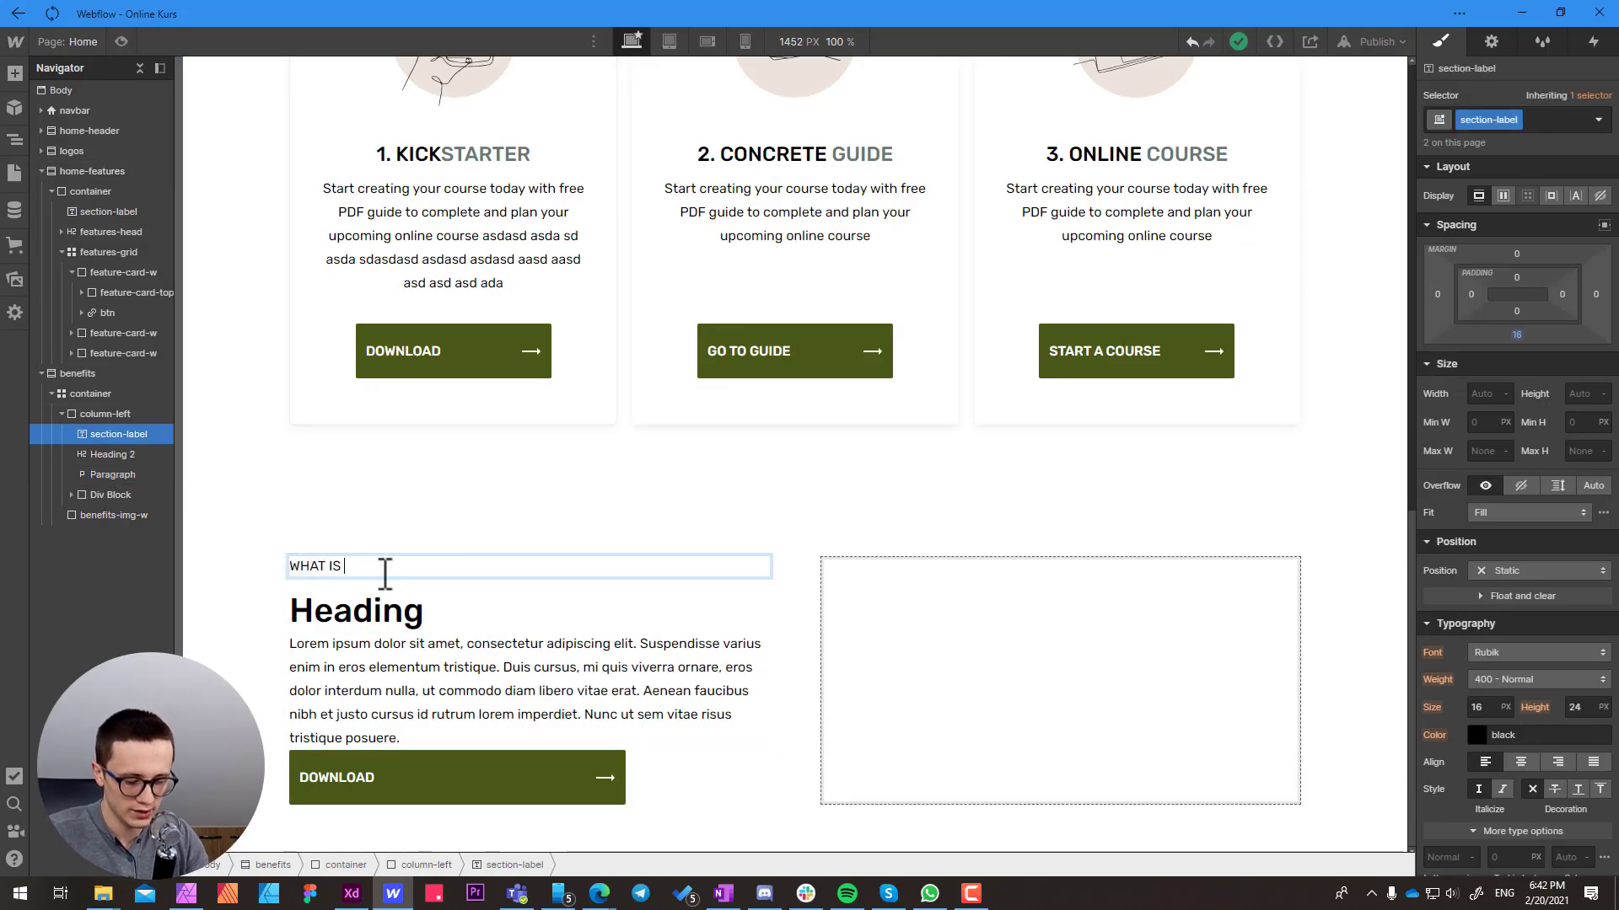
type("IT")
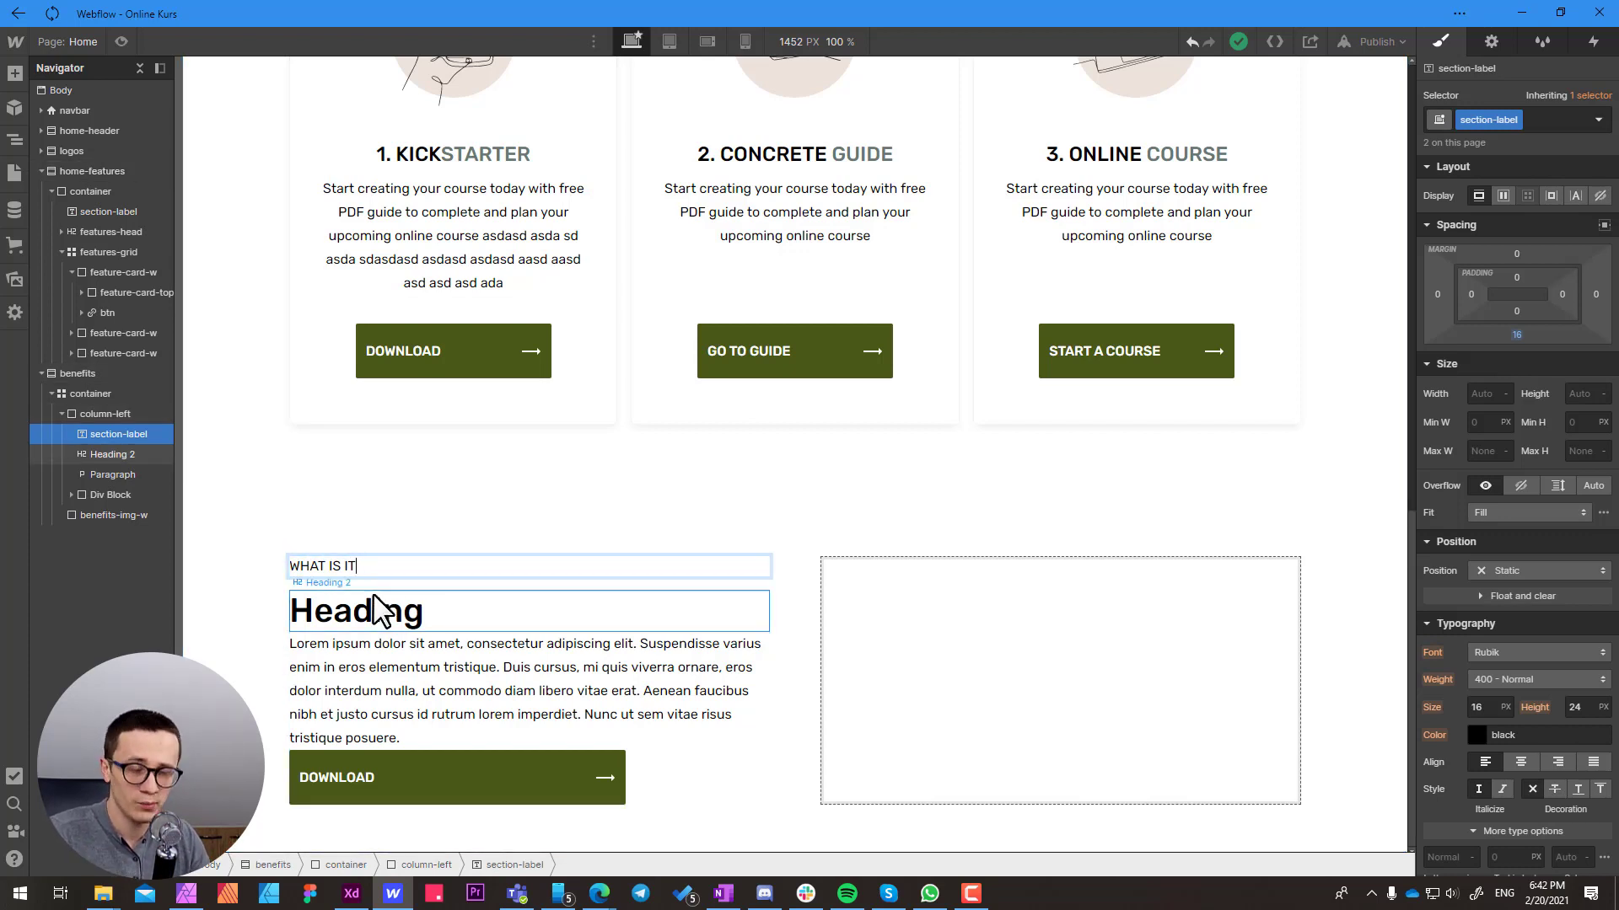
Copy the heading text "More opportunities for you, and others" from Adobe XD and replace the column-left heading text in Webflow with it
left_click(426, 621)
key("alt+Tab")
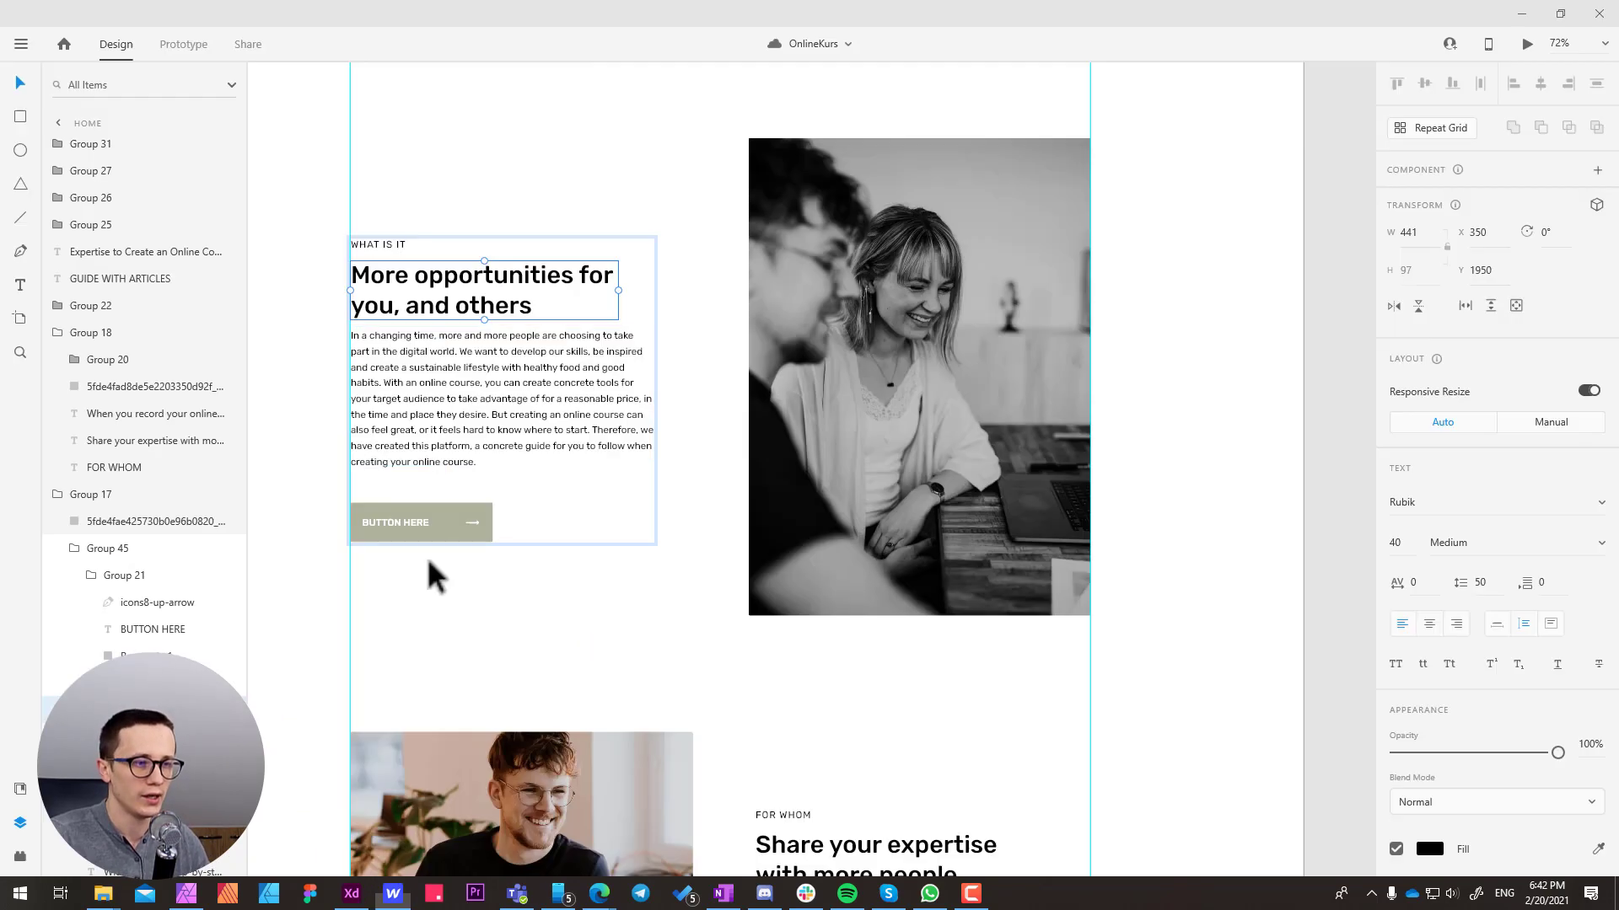
double_click(452, 319)
key("ctrl+c")
key("alt+Tab")
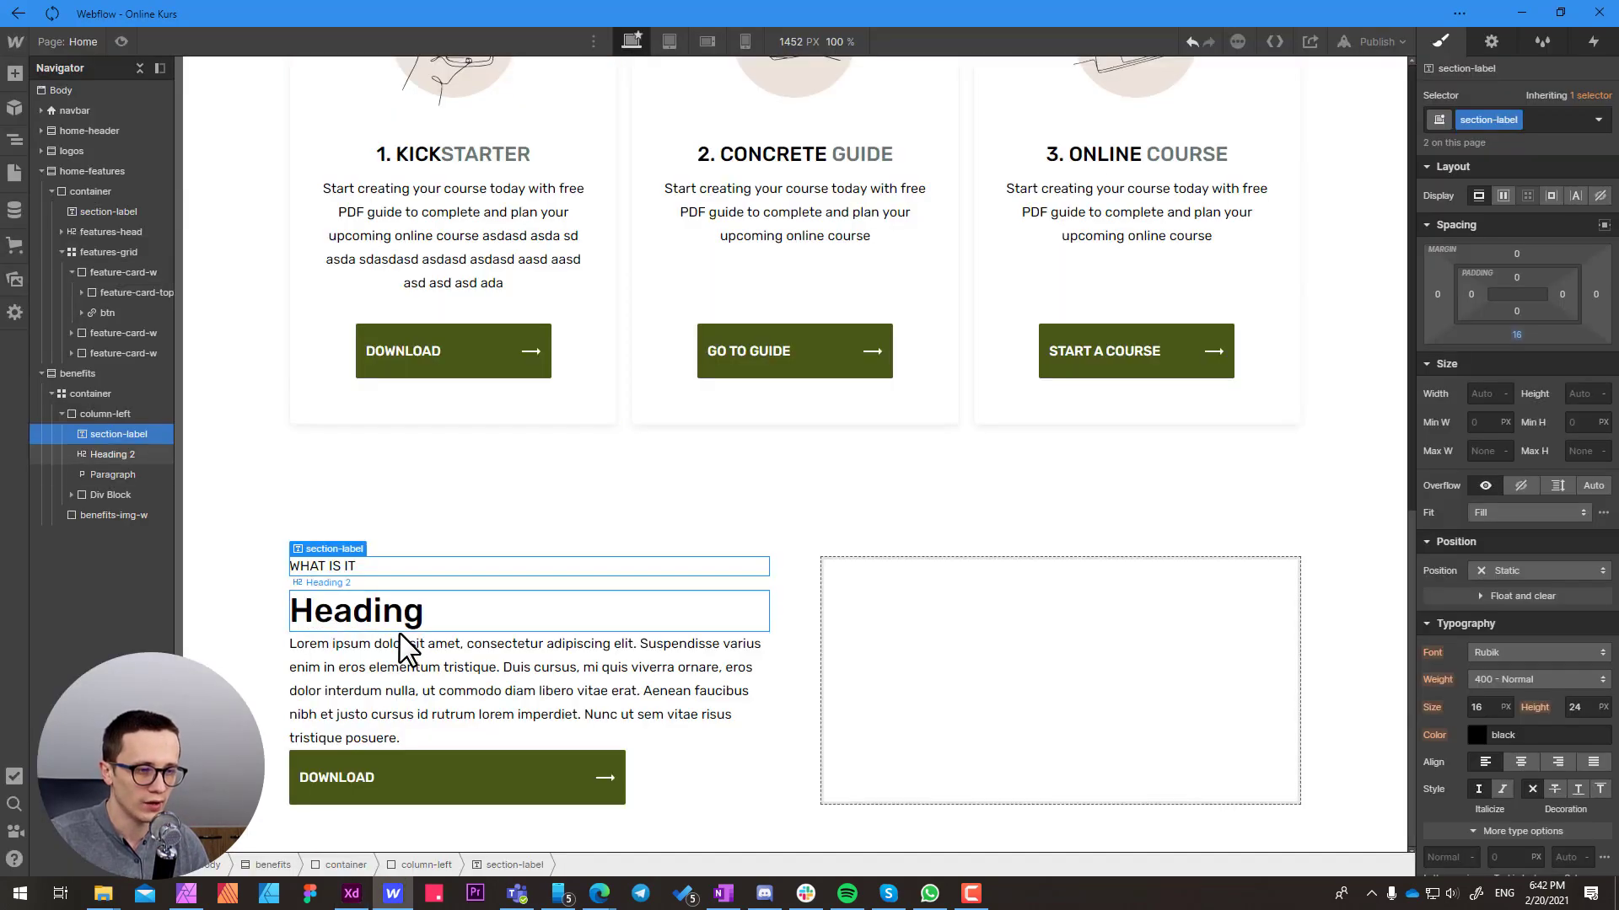
left_click(368, 614)
double_click(377, 614)
double_click(378, 614)
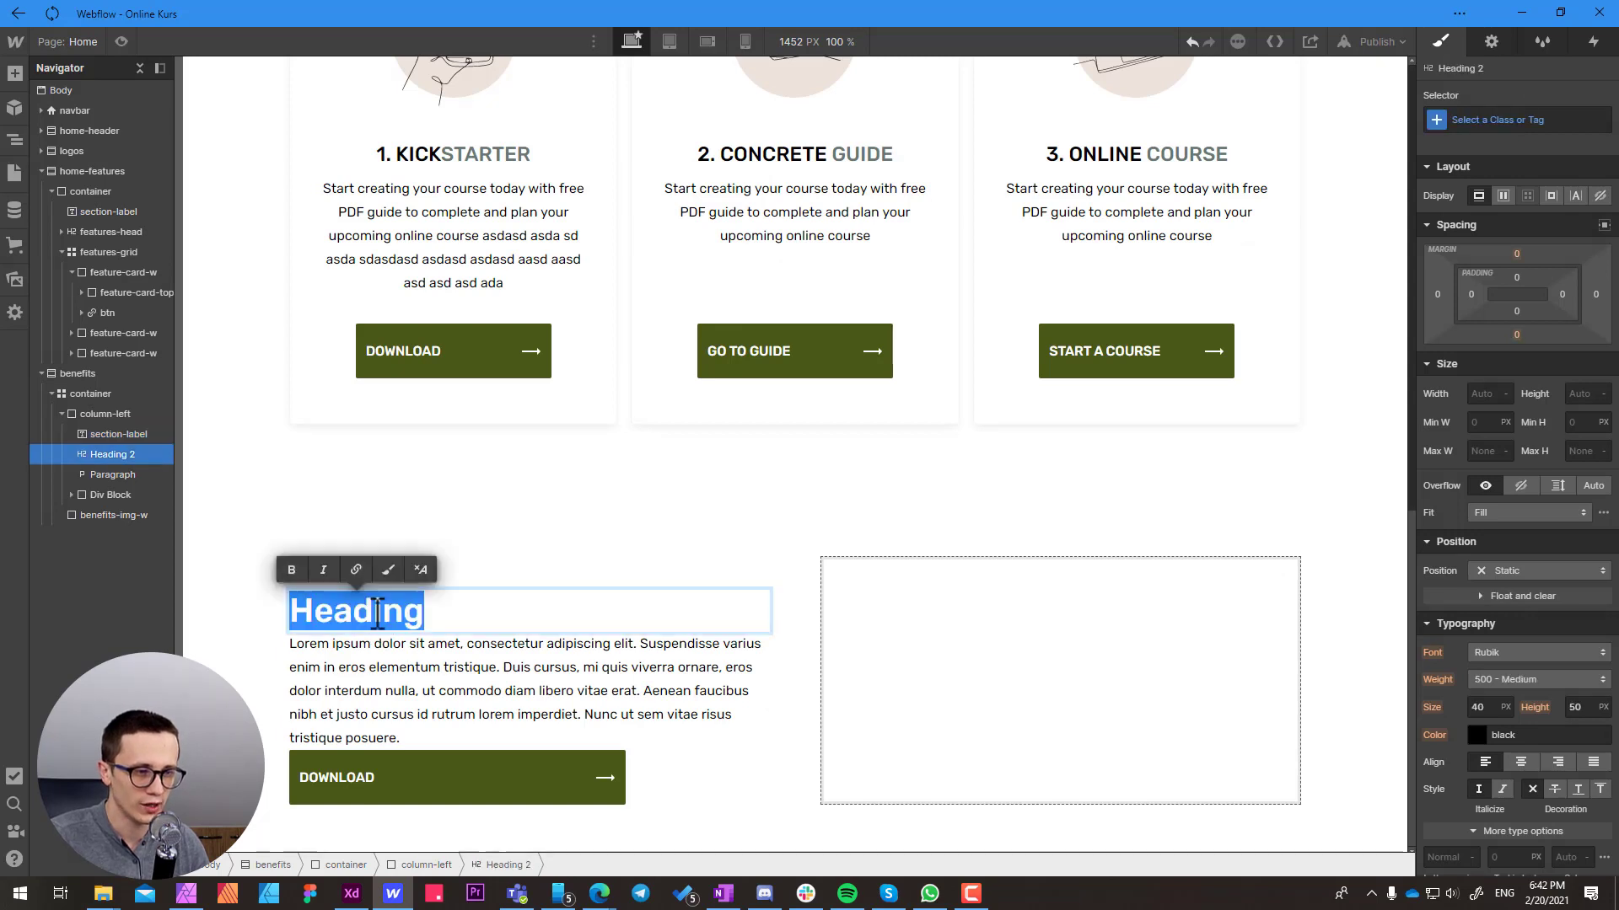
key("ctrl+v")
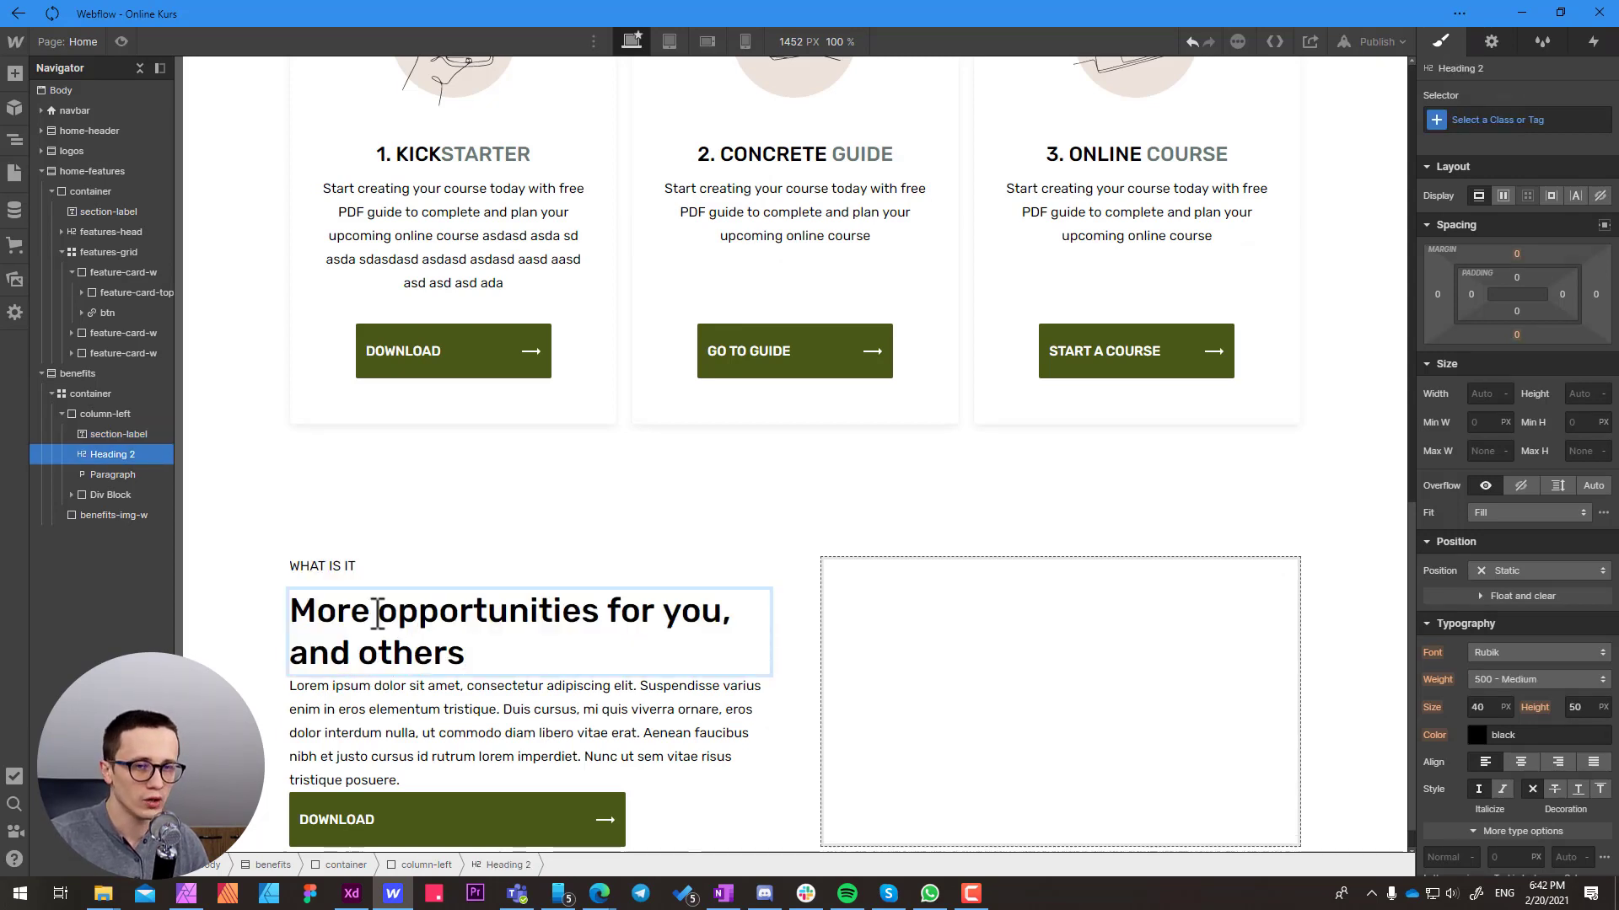
Copy the paragraph beginning "In a changing time" from Adobe XD and replace the column-left paragraph text in Webflow with it
left_click(392, 735)
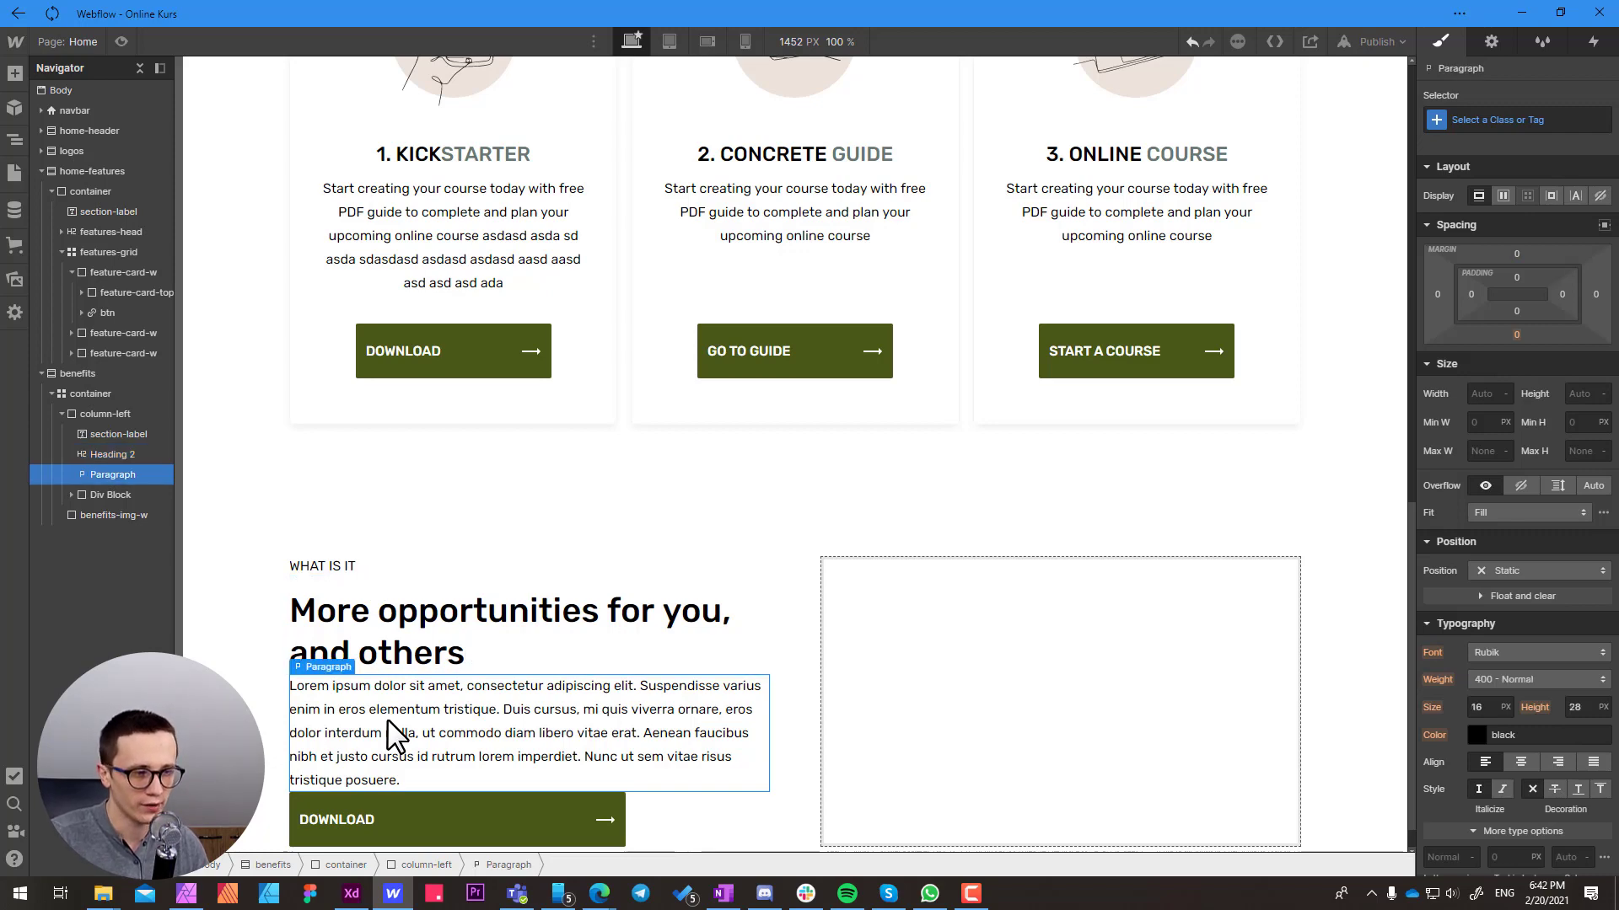
key("alt+Tab")
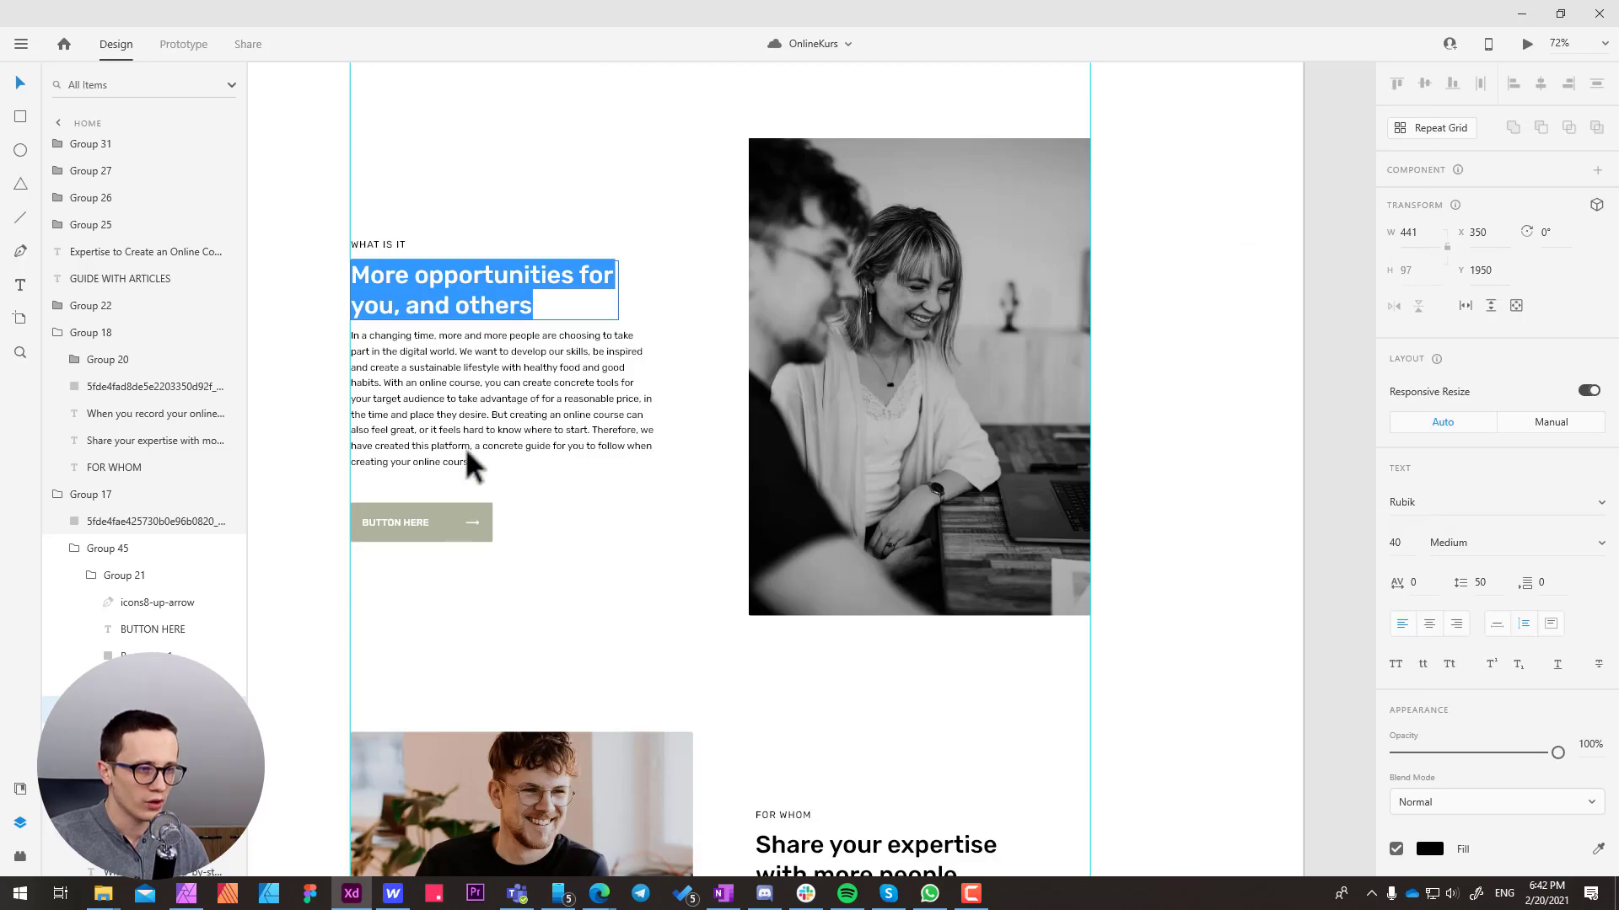
left_click(464, 450)
double_click(460, 452)
key("ctrl+c")
key("alt+Tab")
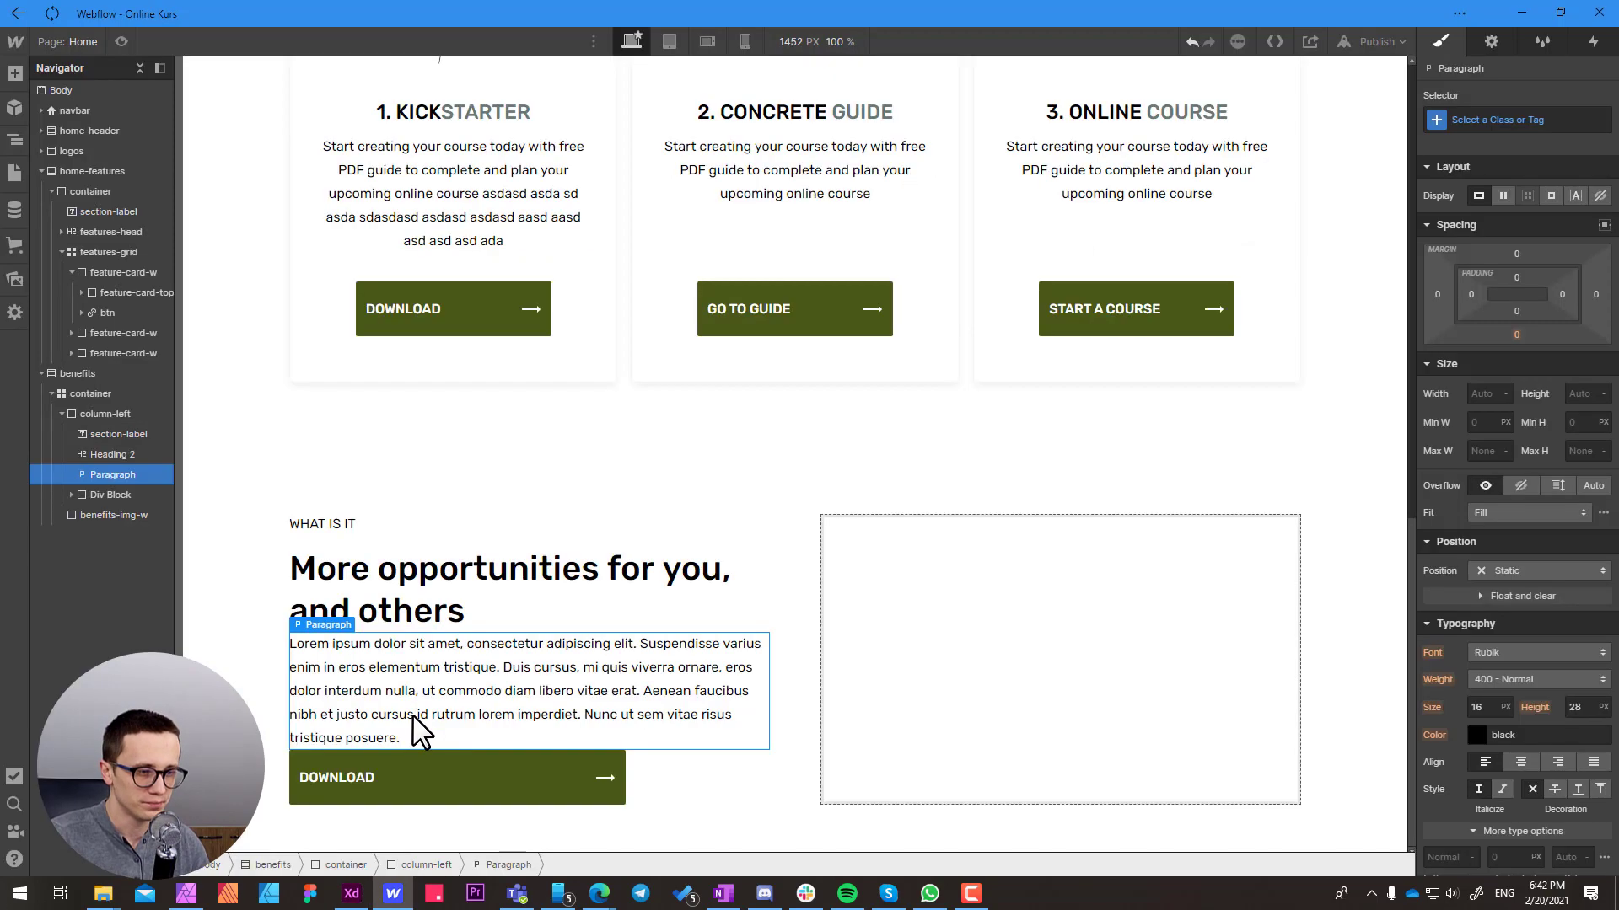
double_click(418, 732)
key("ctrl+a")
key("ctrl+v")
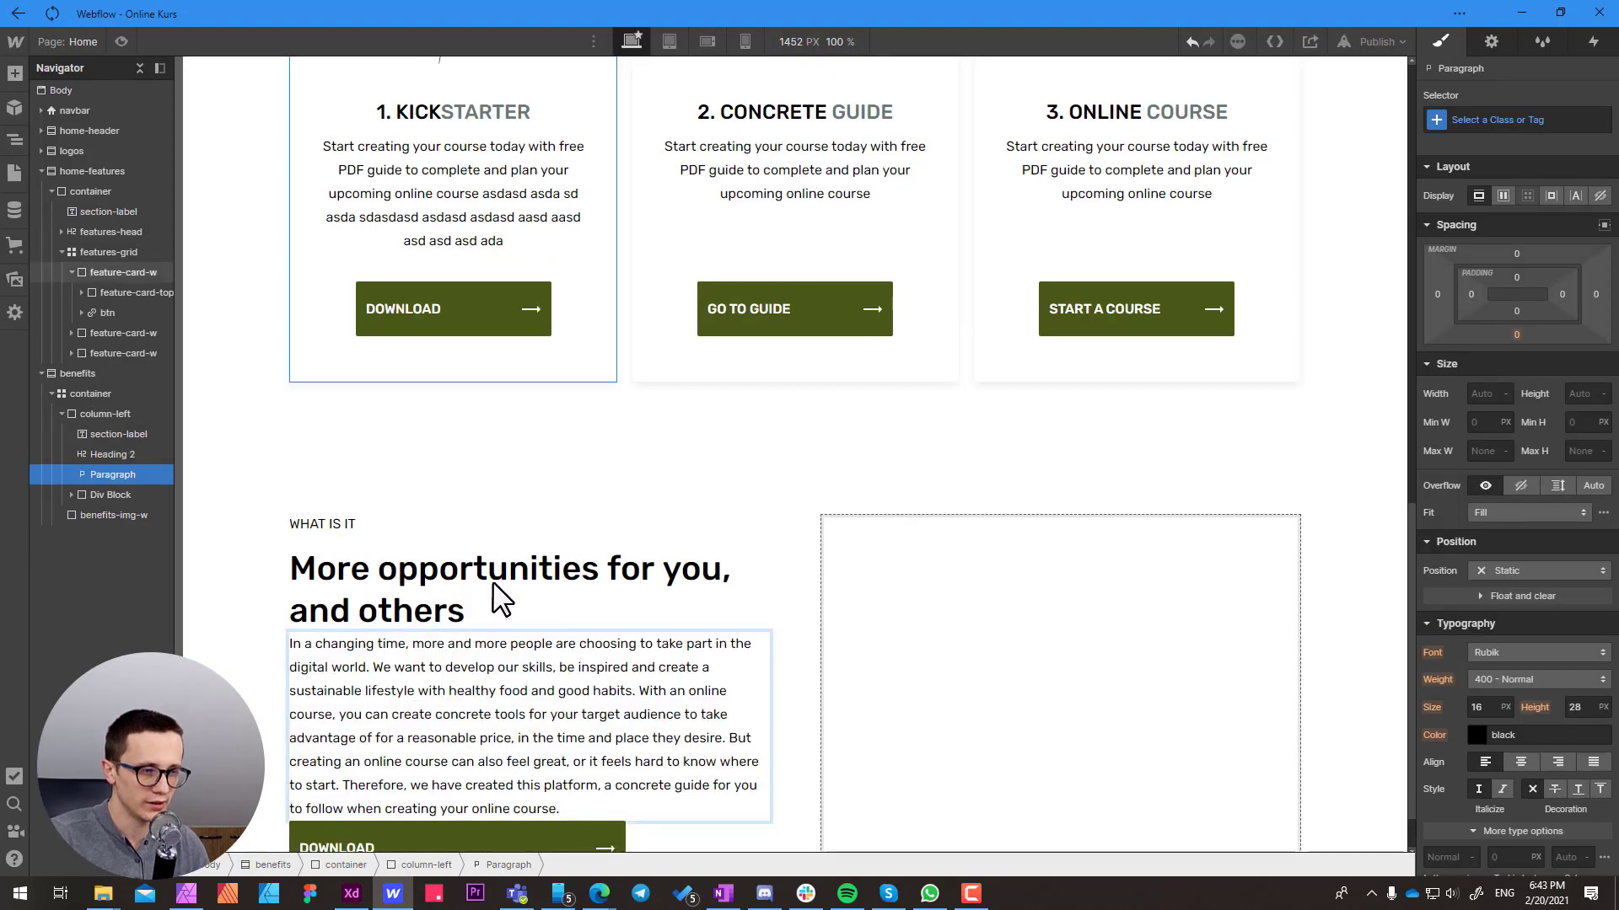
left_click(535, 531)
Check the button in the Adobe XD design, return to Webflow and change the column-left button text to "LEARN HOW TO CREATE YOUR COURSE"
key("alt+Tab")
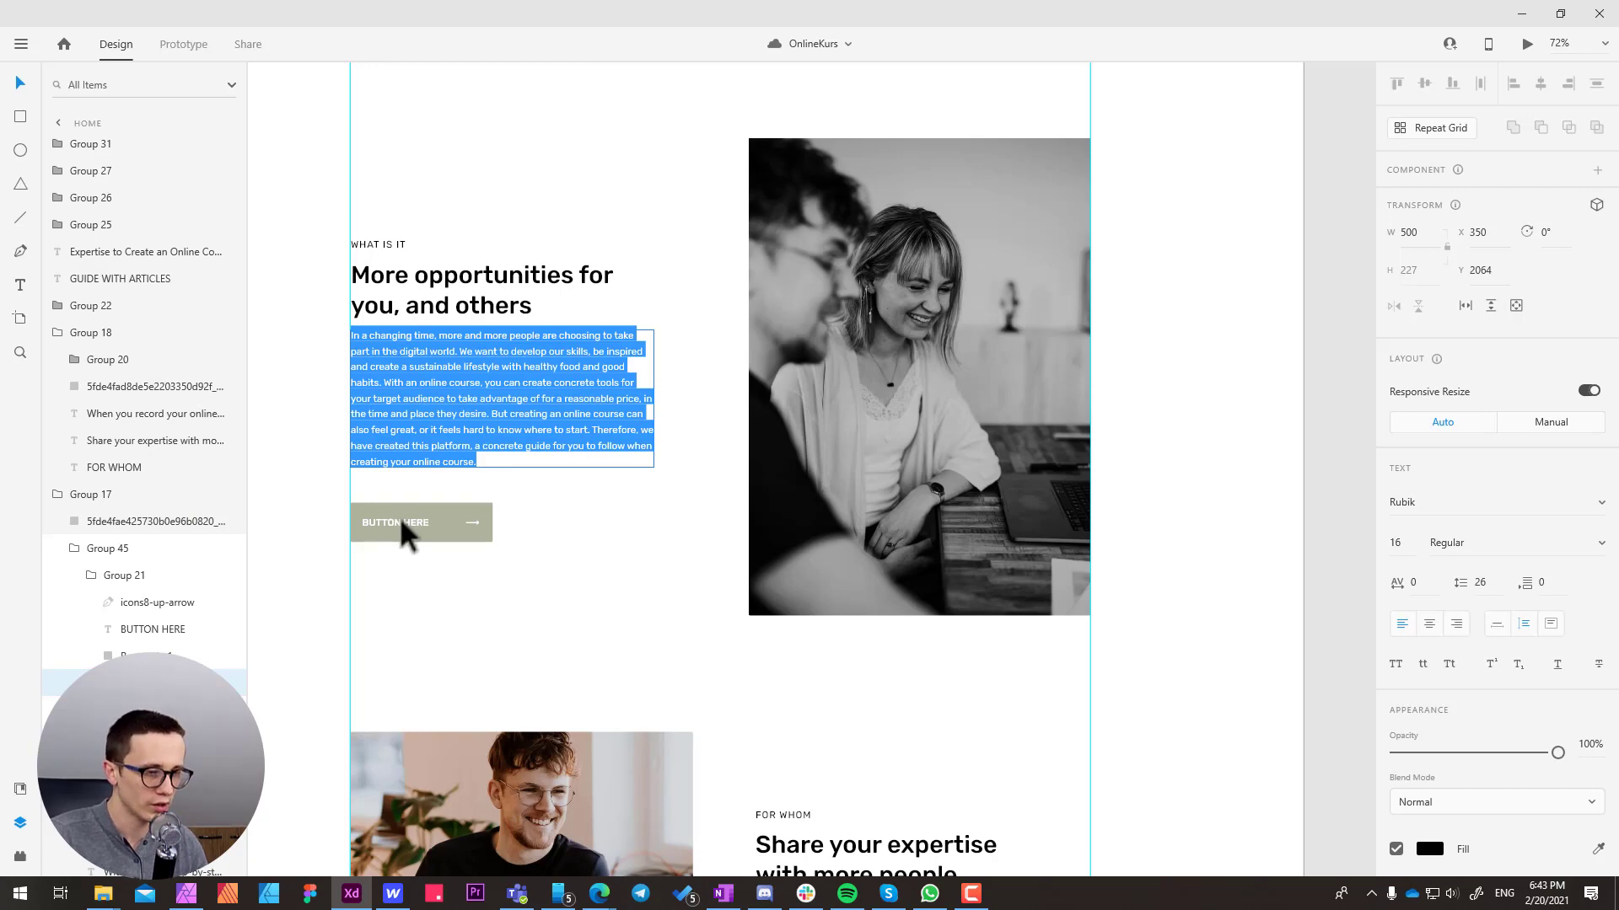
key("alt+Tab")
left_click(408, 777)
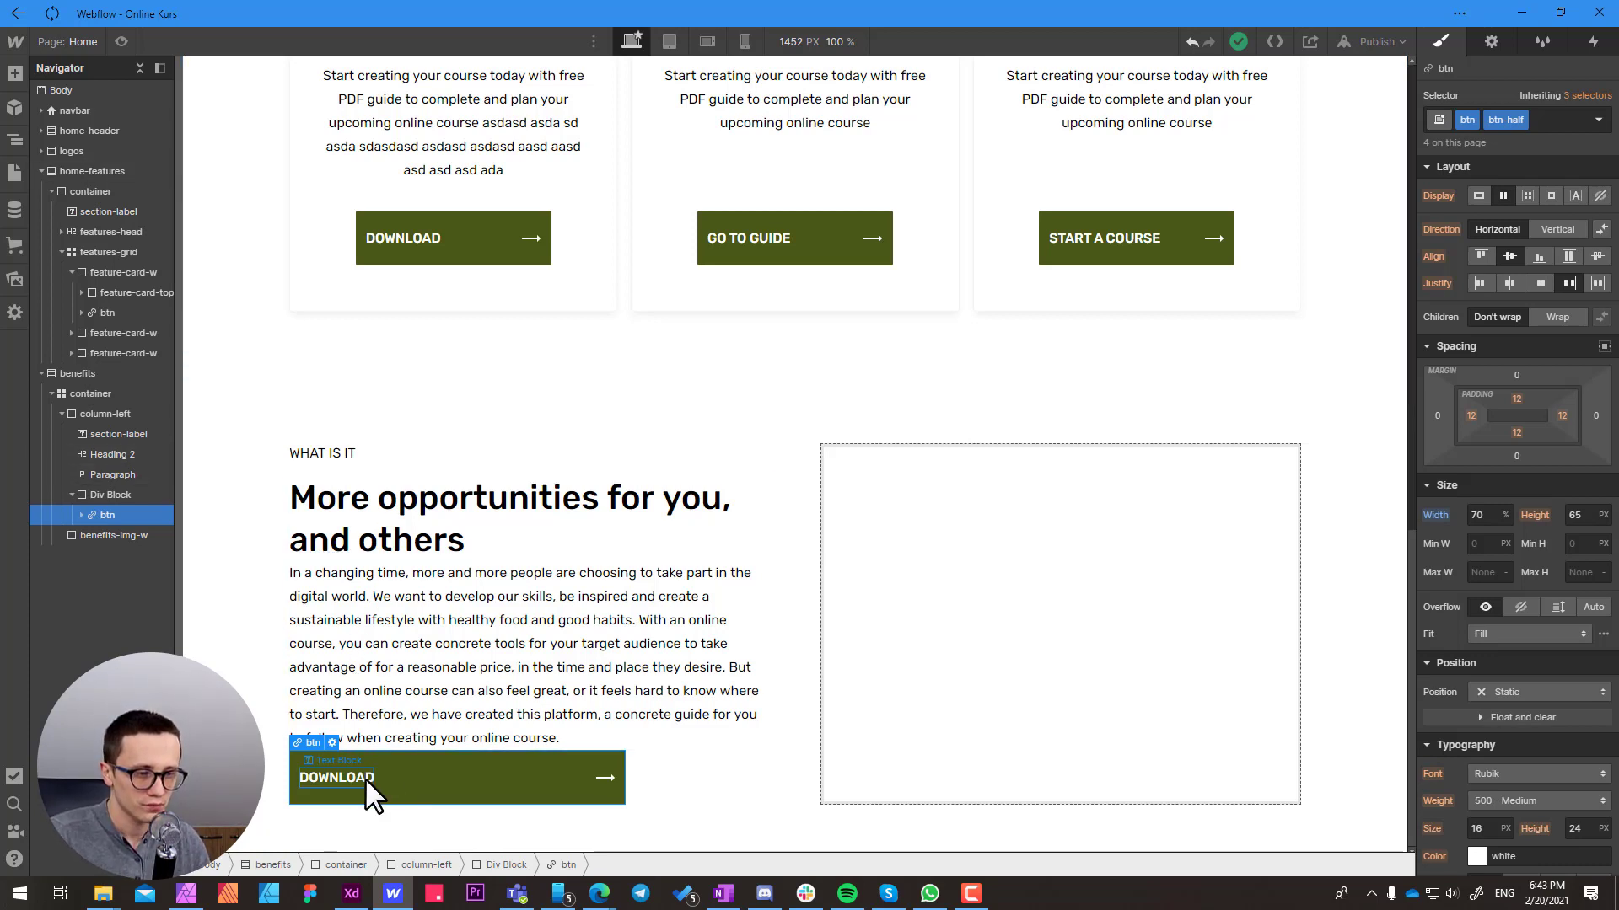
left_click(369, 777)
double_click(369, 777)
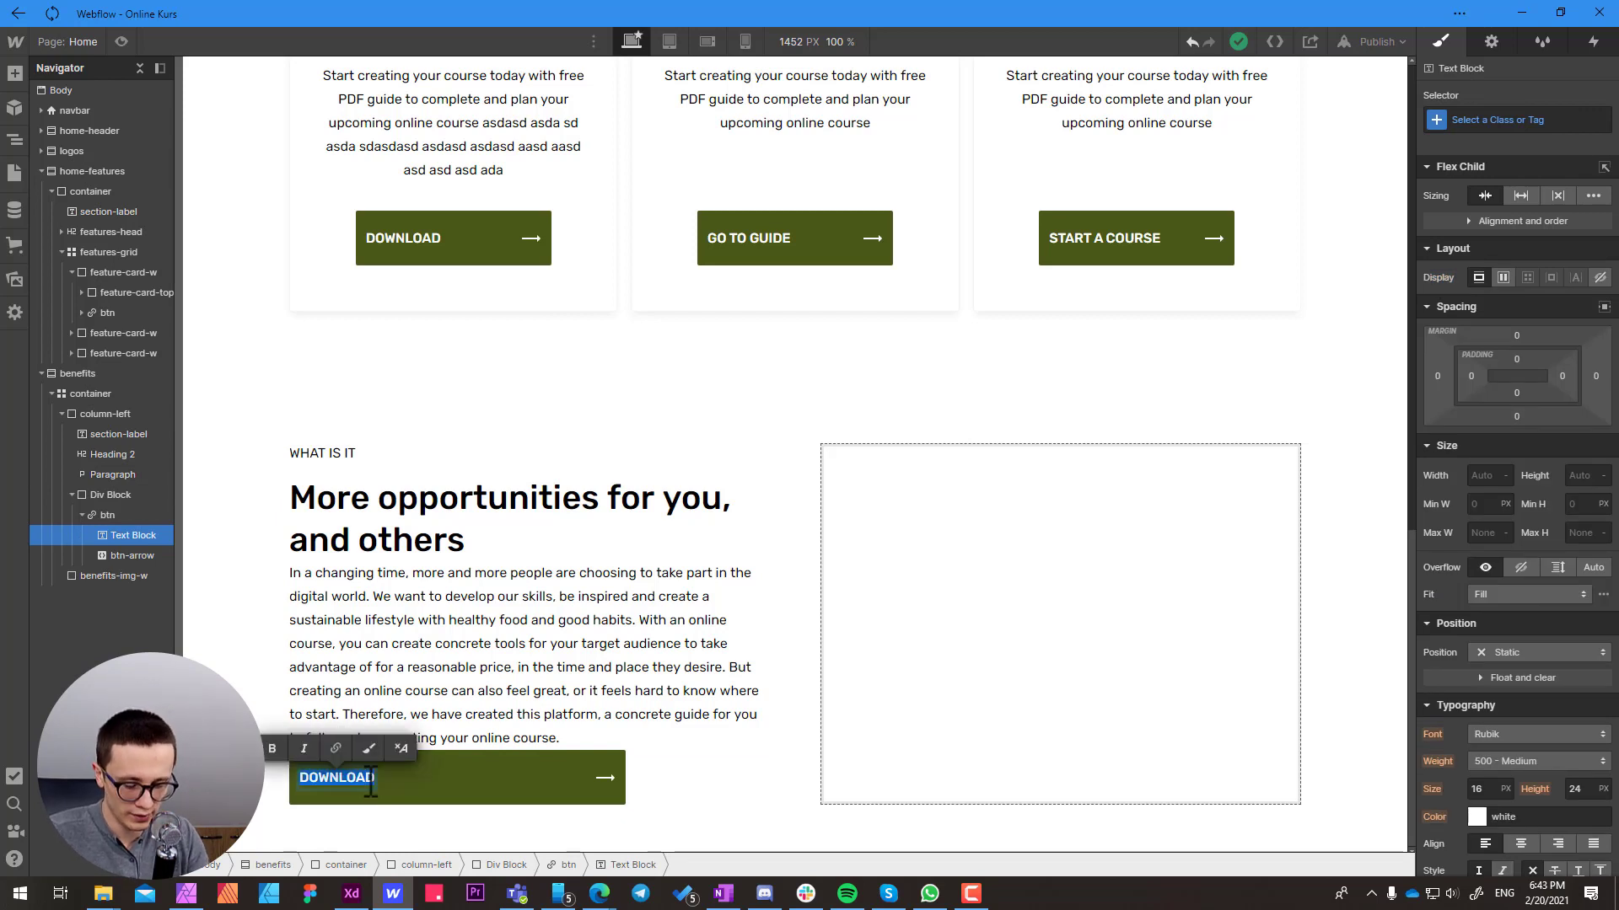
type("LEARN")
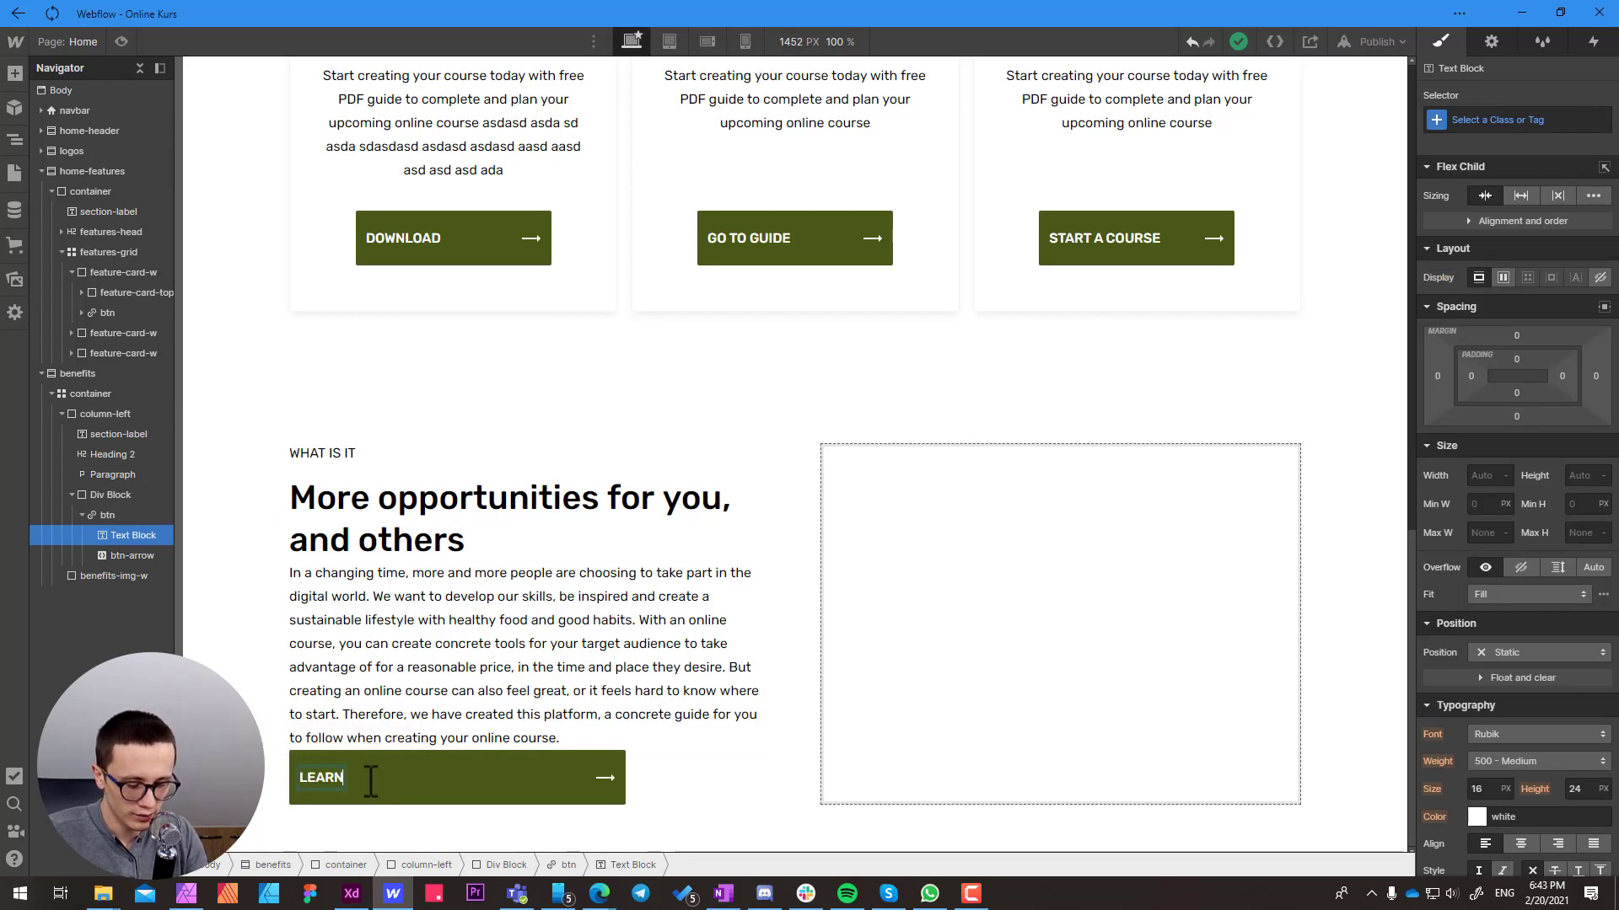
type(" HOW TO CR")
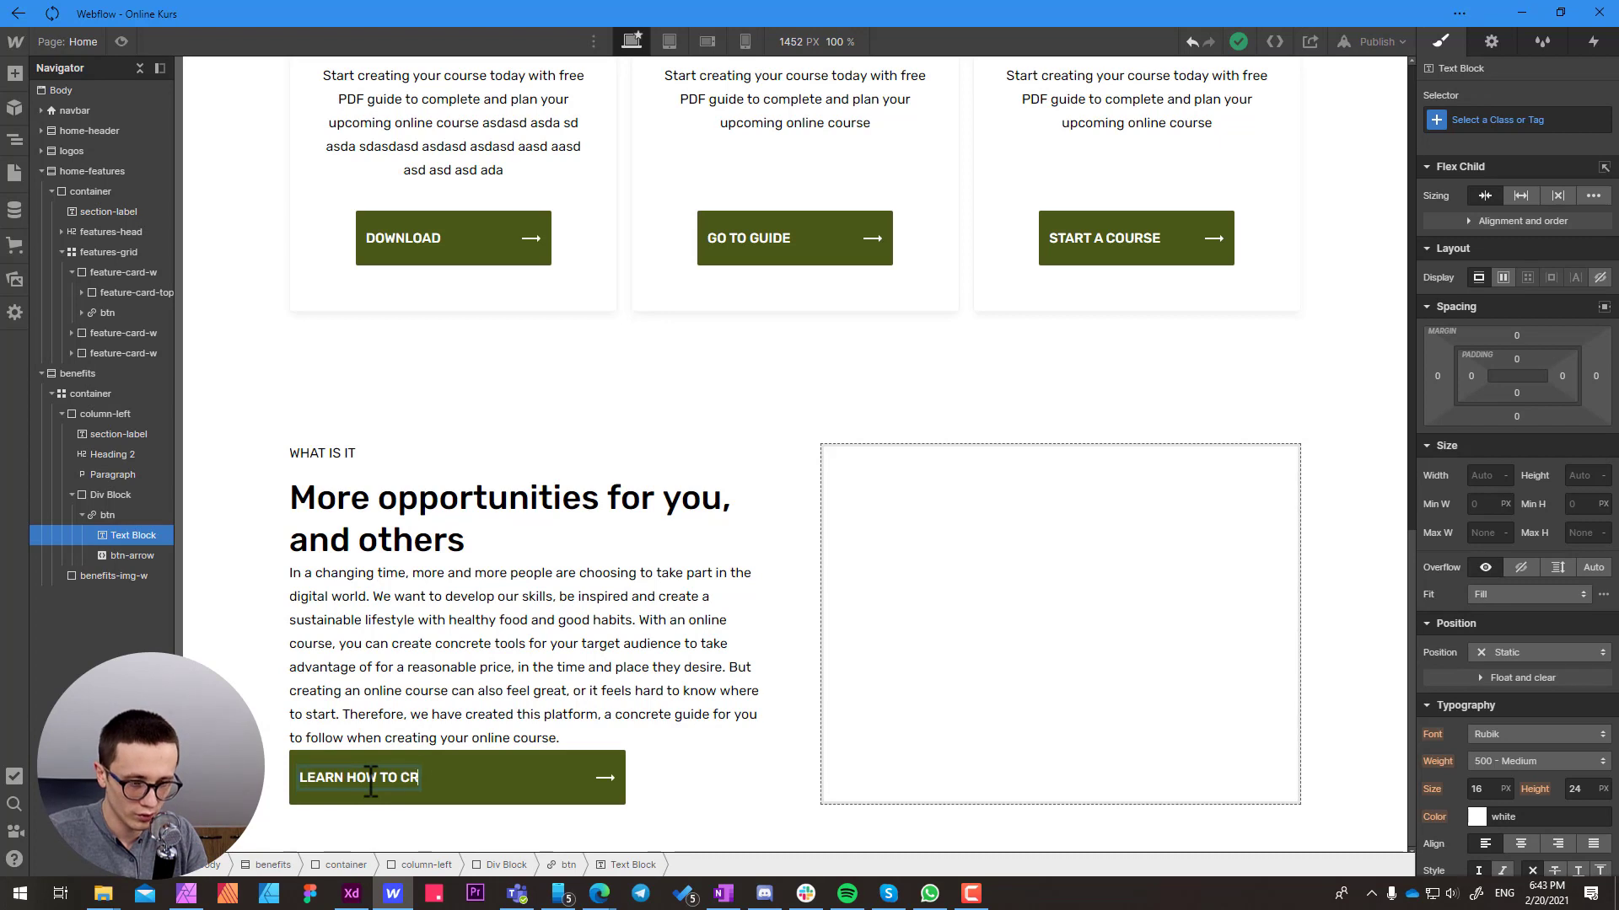
type("EATE YOUR COURSE")
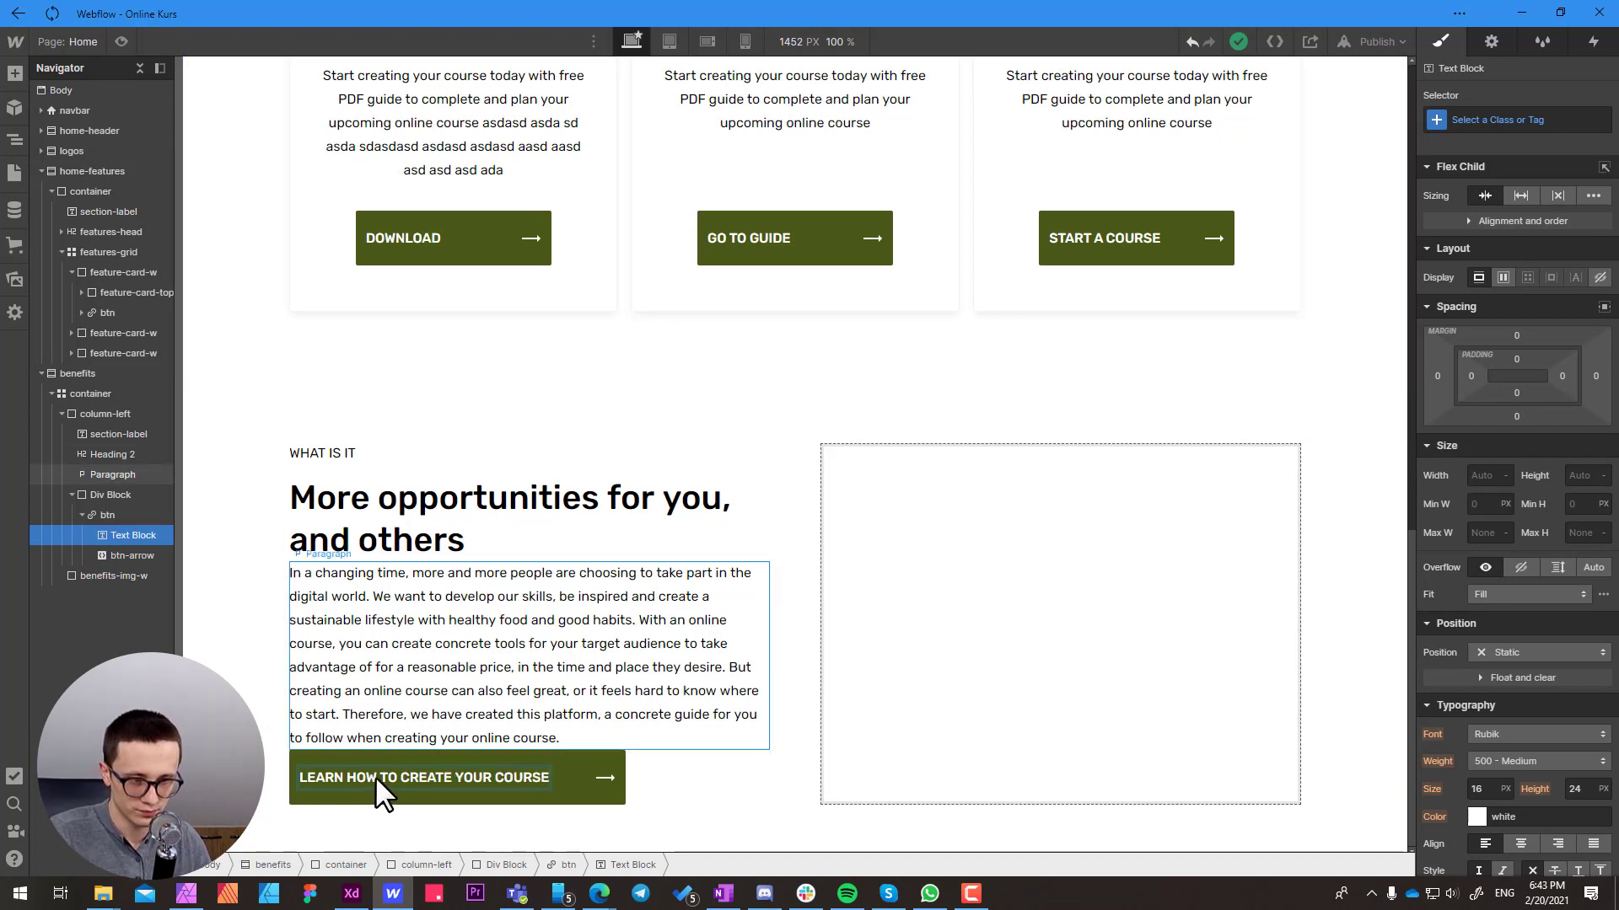
left_click(418, 796)
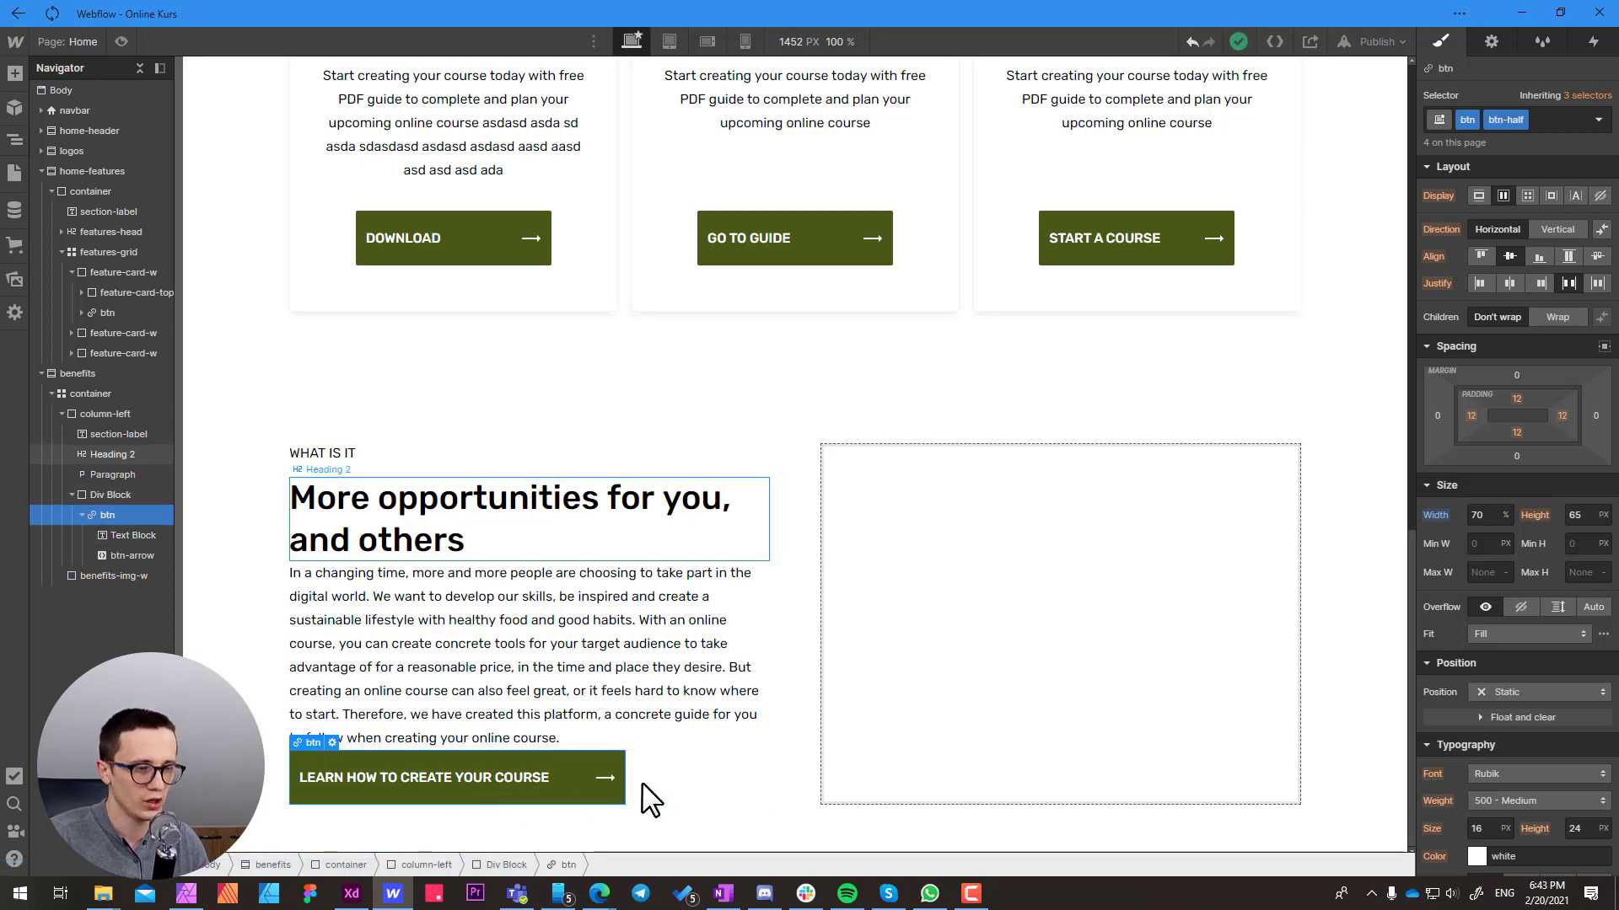
Replace the column-left button text with "BUILD YOUR COURSE NOW"
double_click(371, 774)
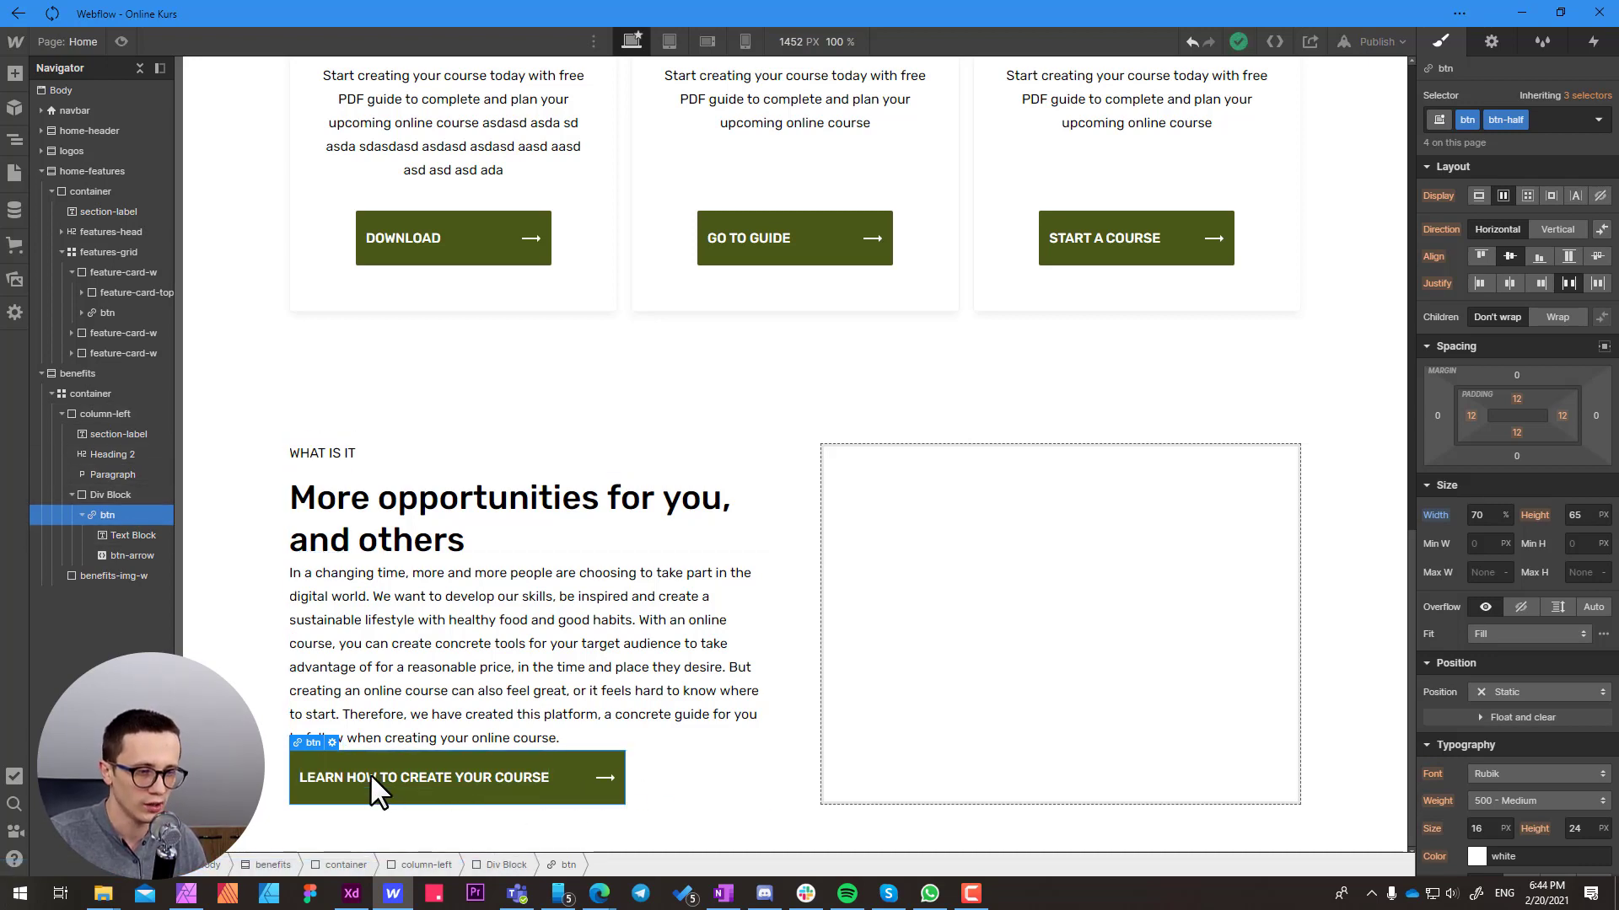
triple_click(546, 776)
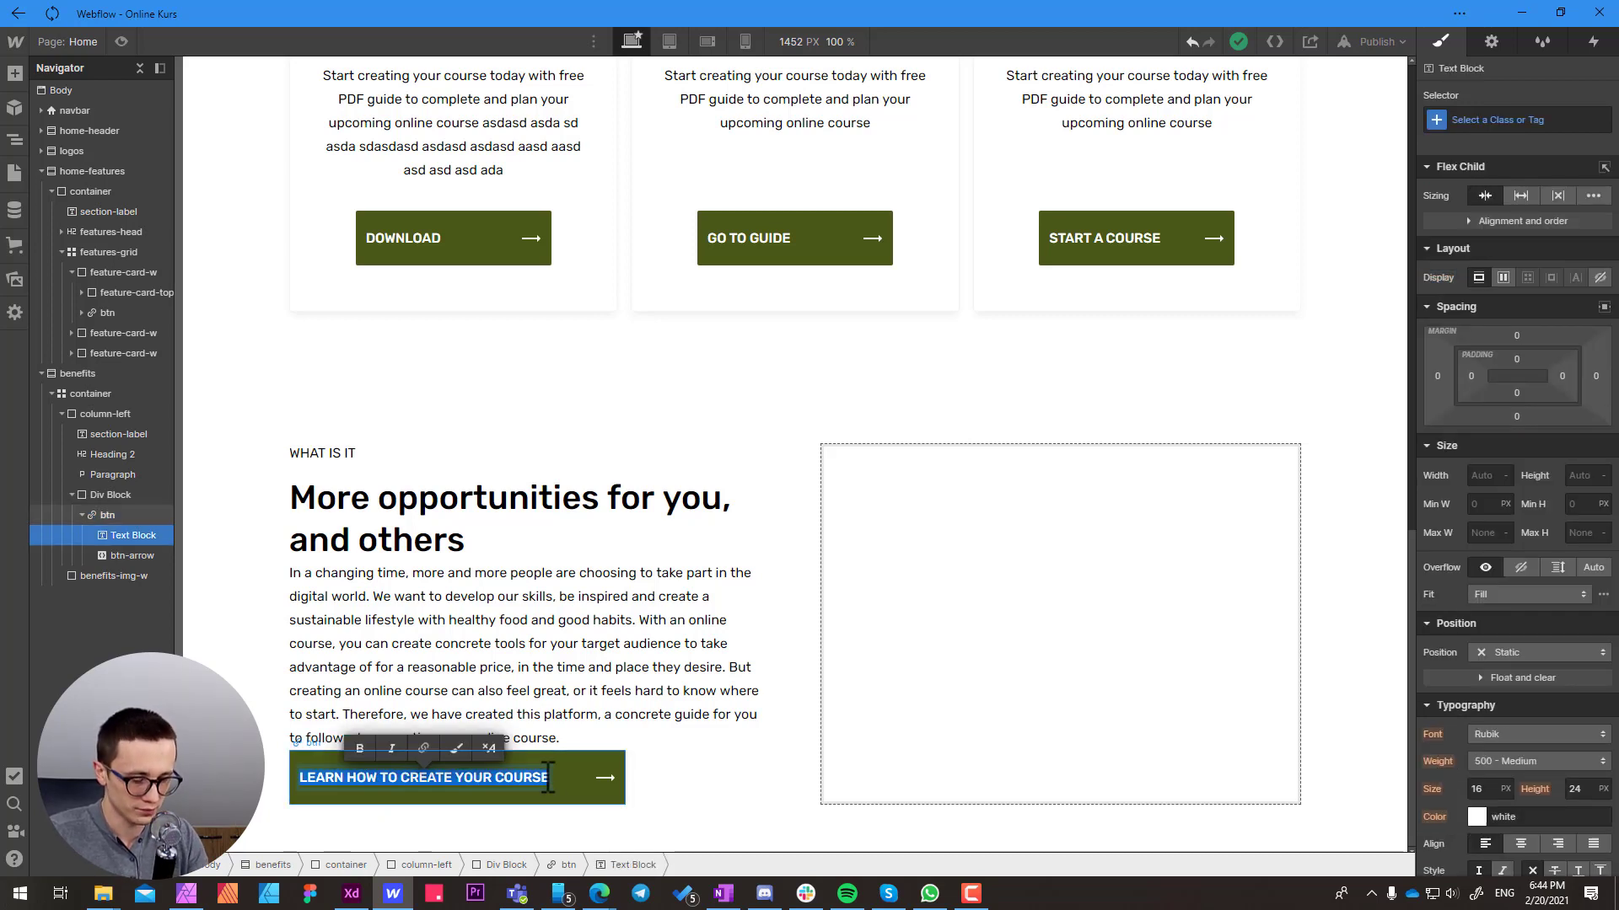
type("BUILD Y")
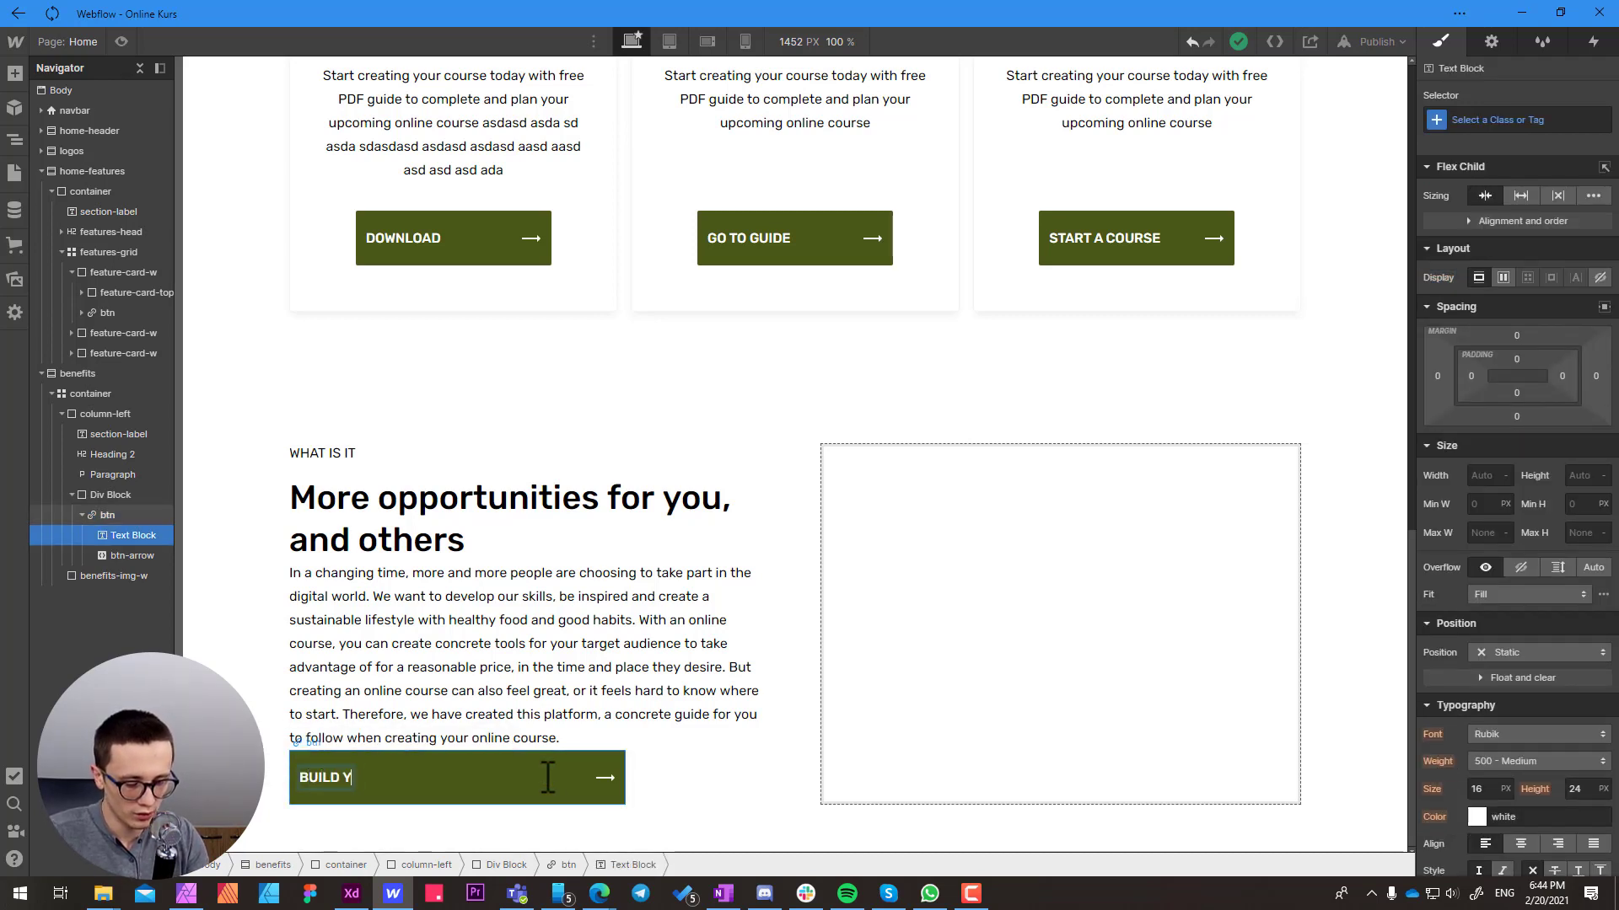
type("OUR COURSE NOW")
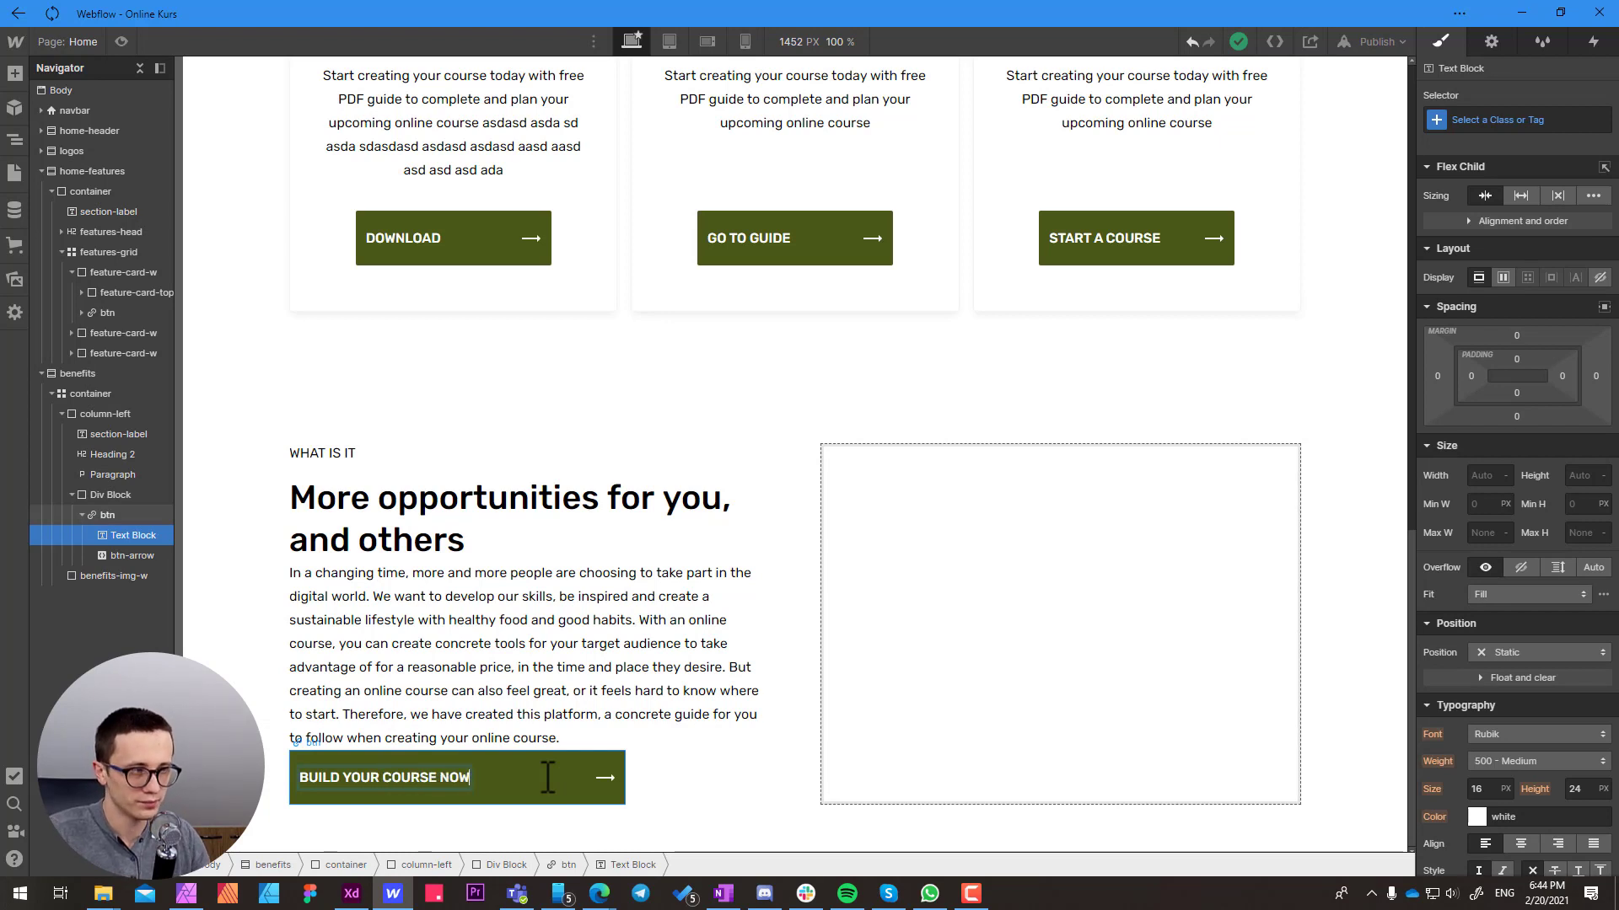
key("Escape")
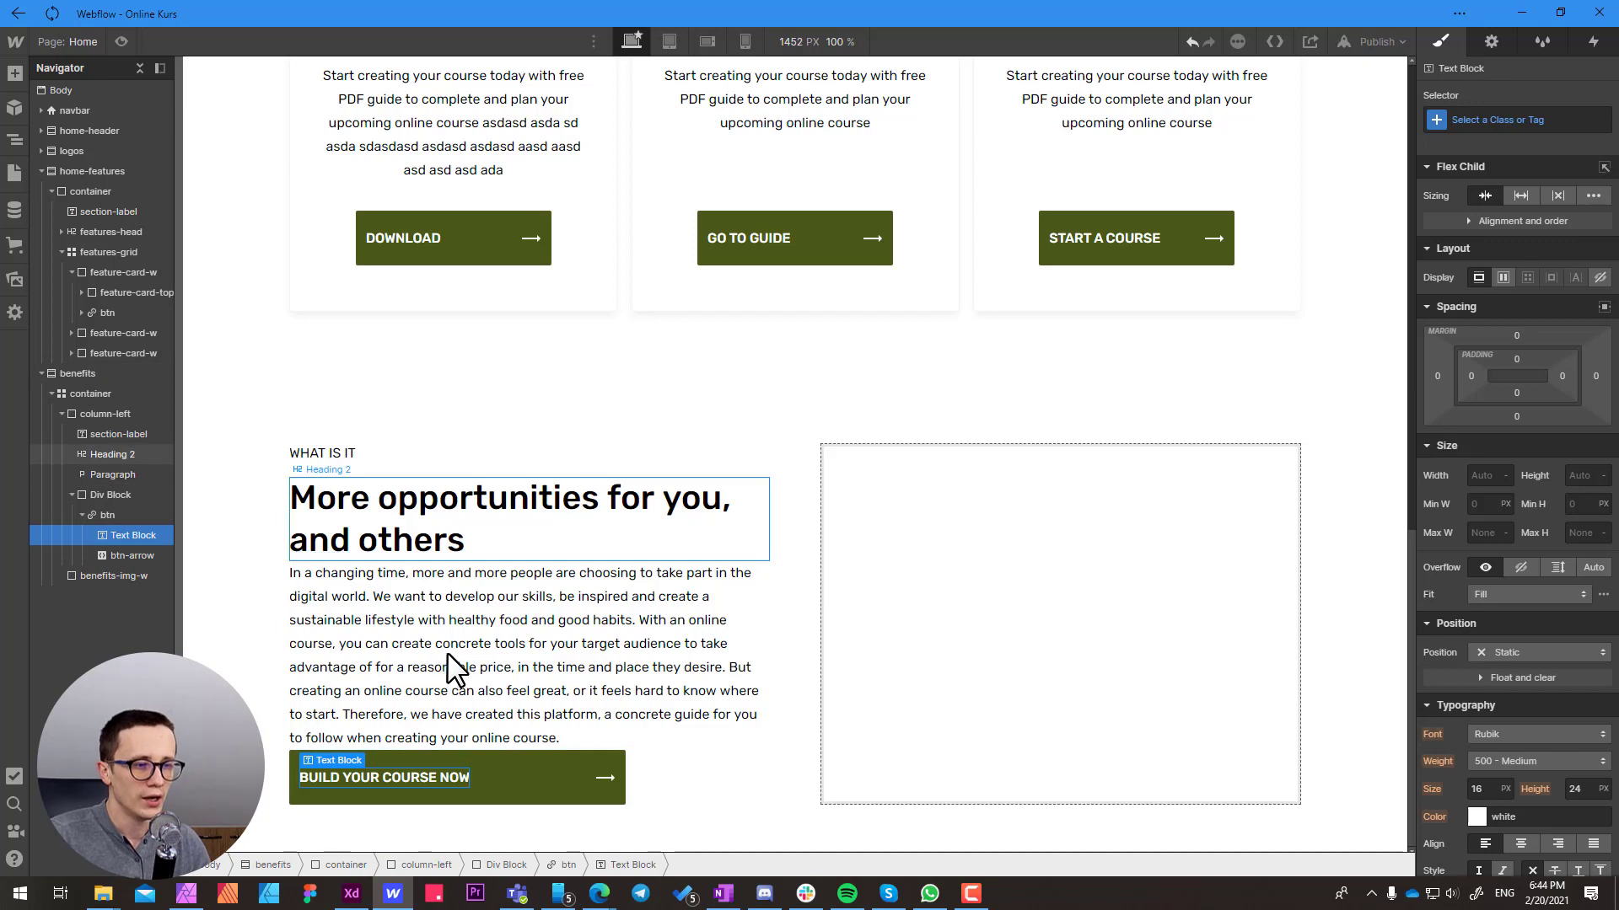
Give the column-left paragraph a new class named "benefits-text"
left_click(450, 669)
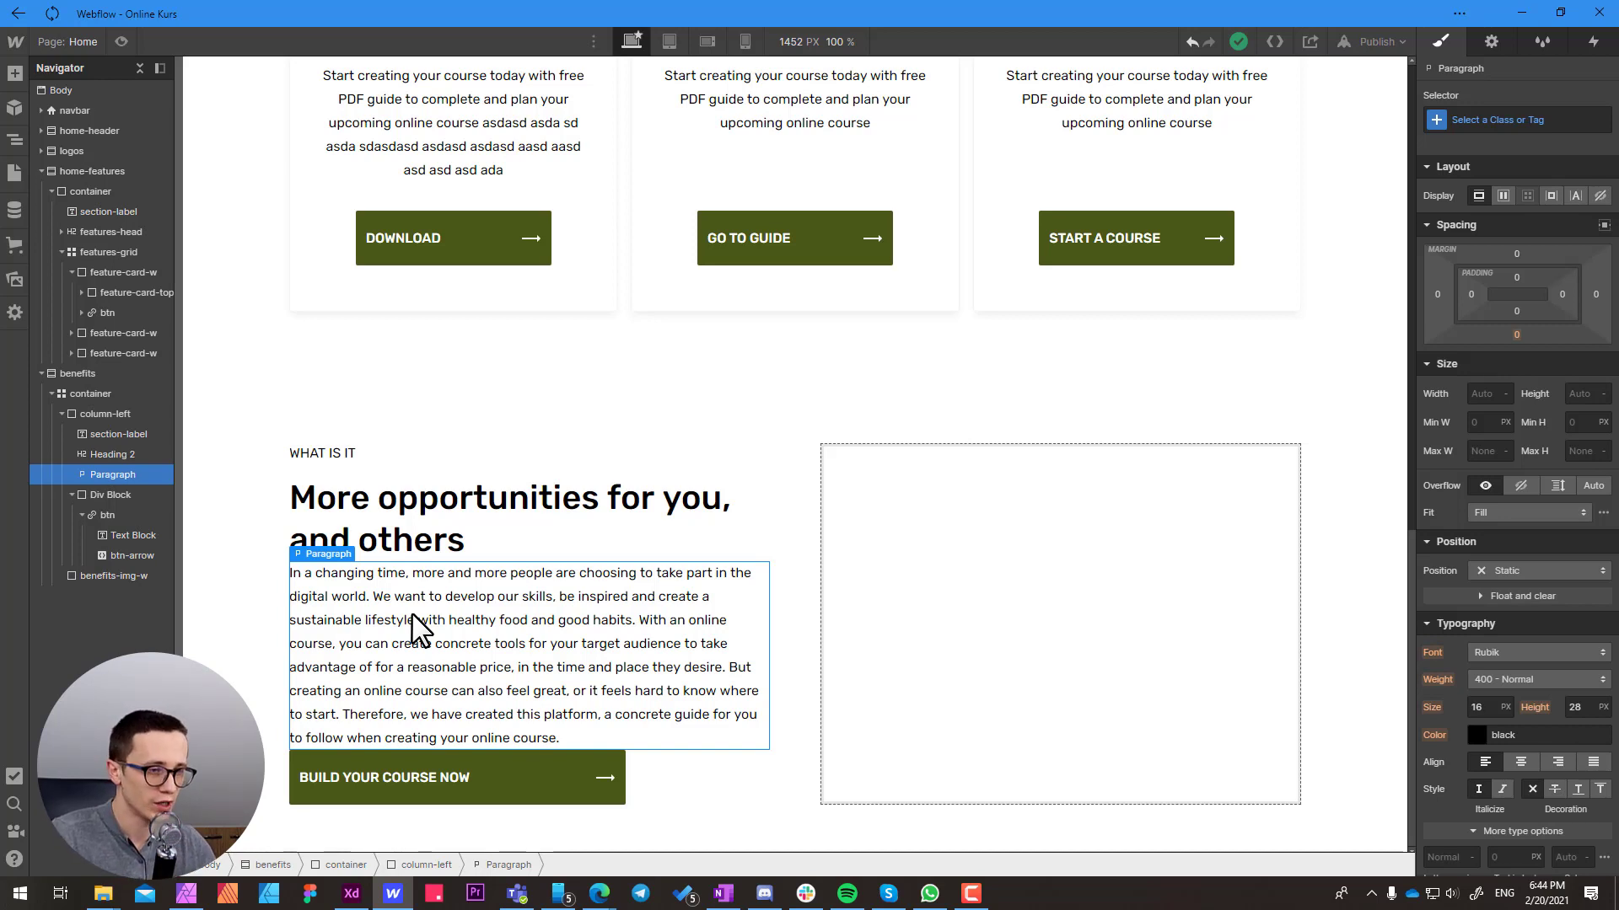
left_click(1472, 123)
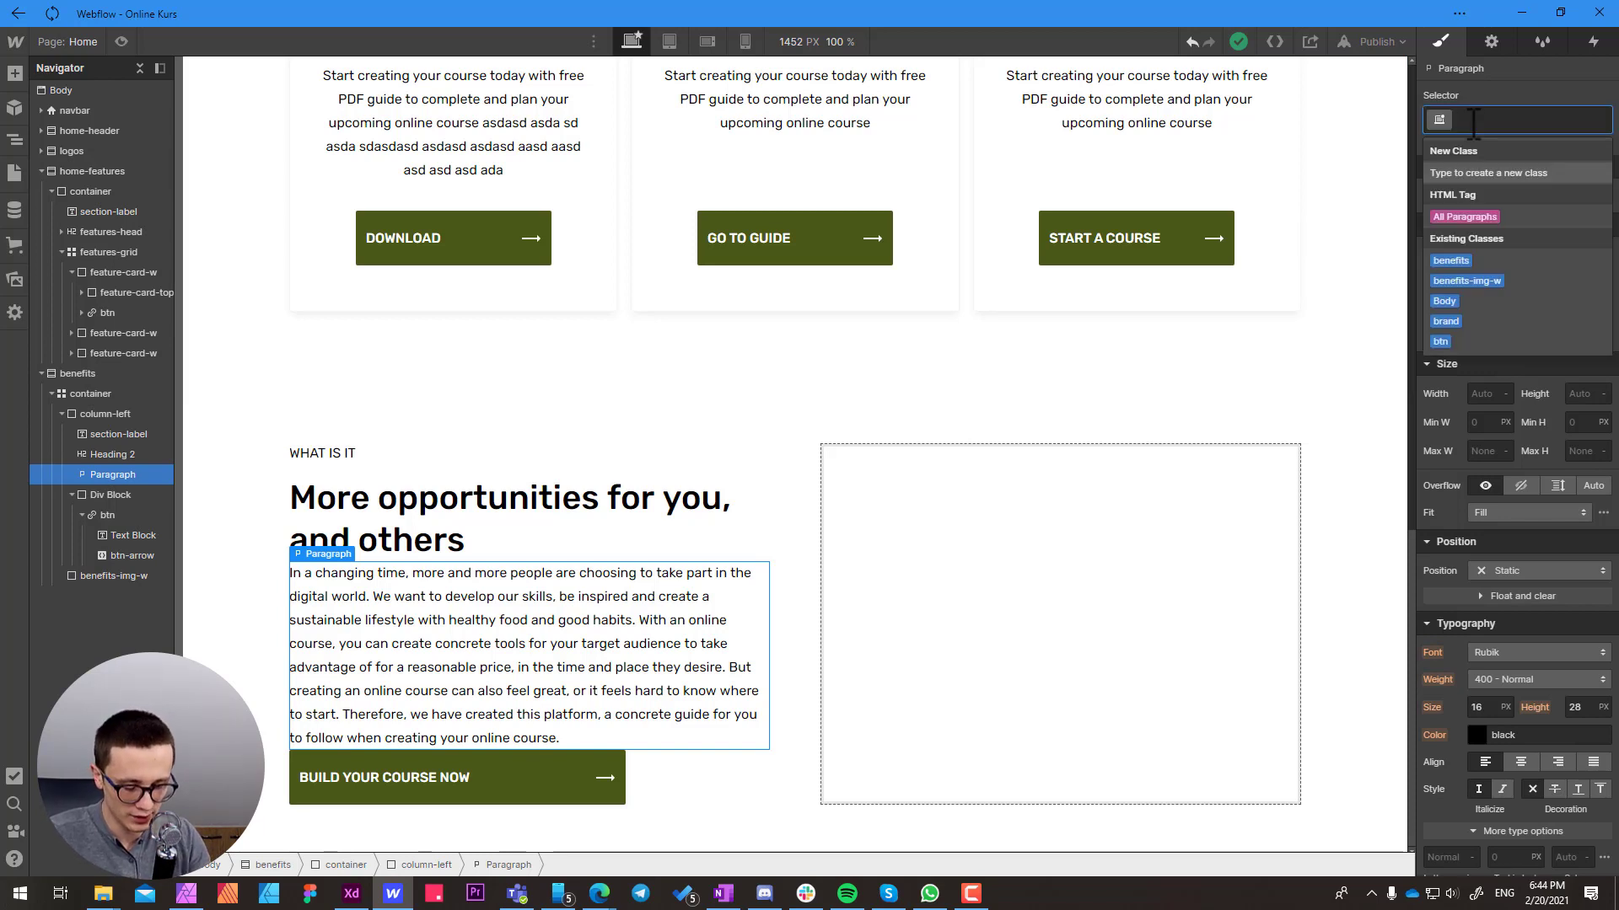
type("benefits")
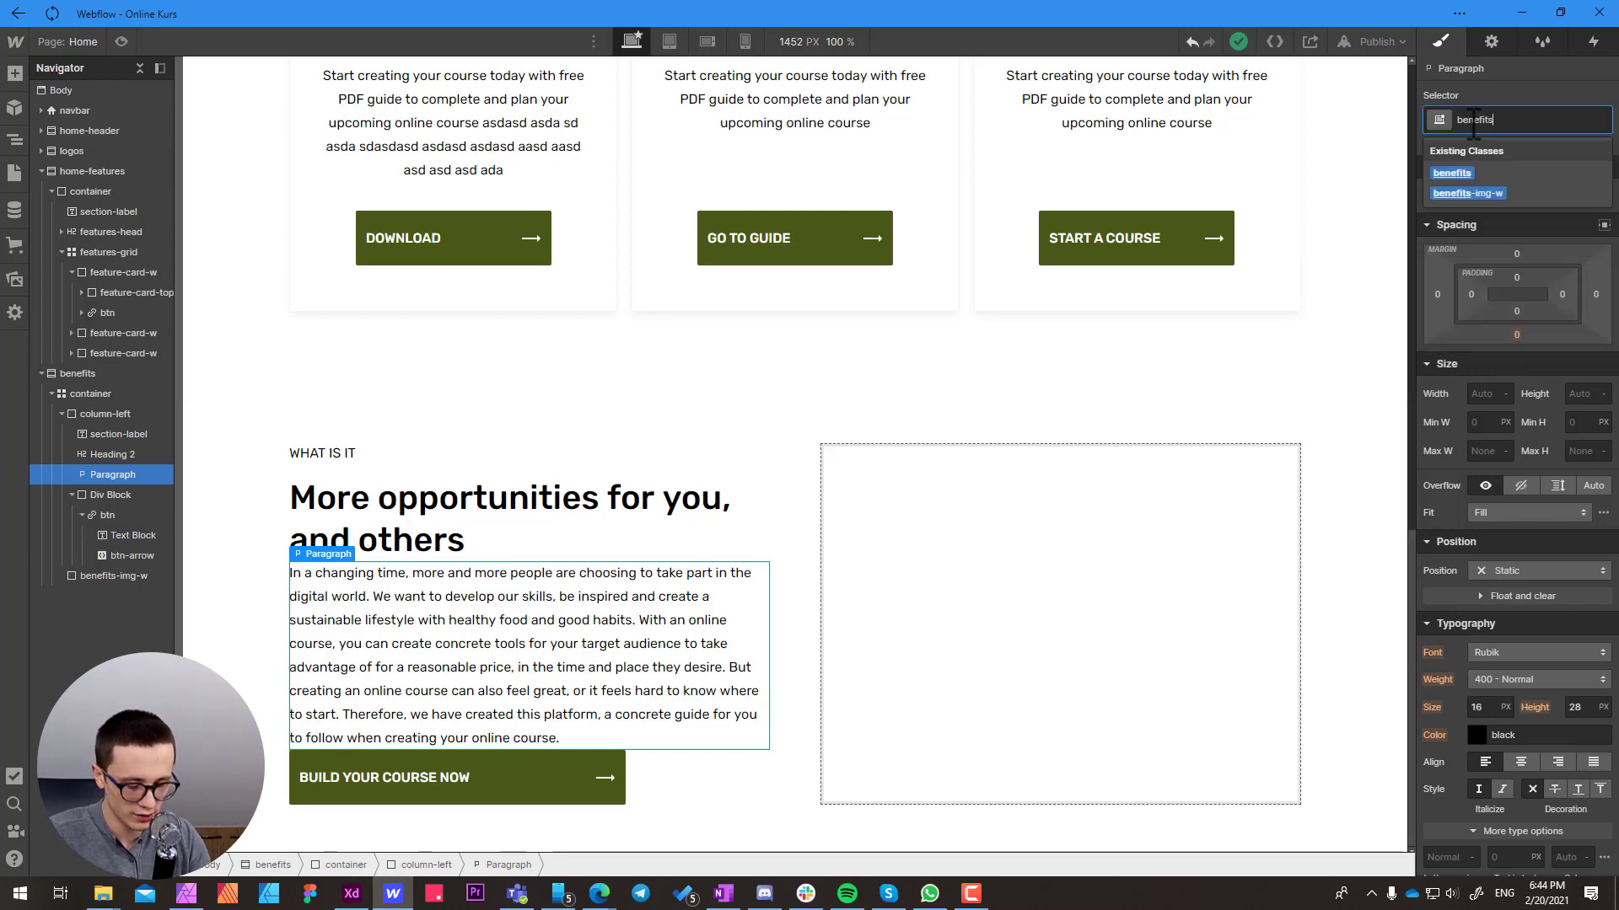
type("-text")
key("Return")
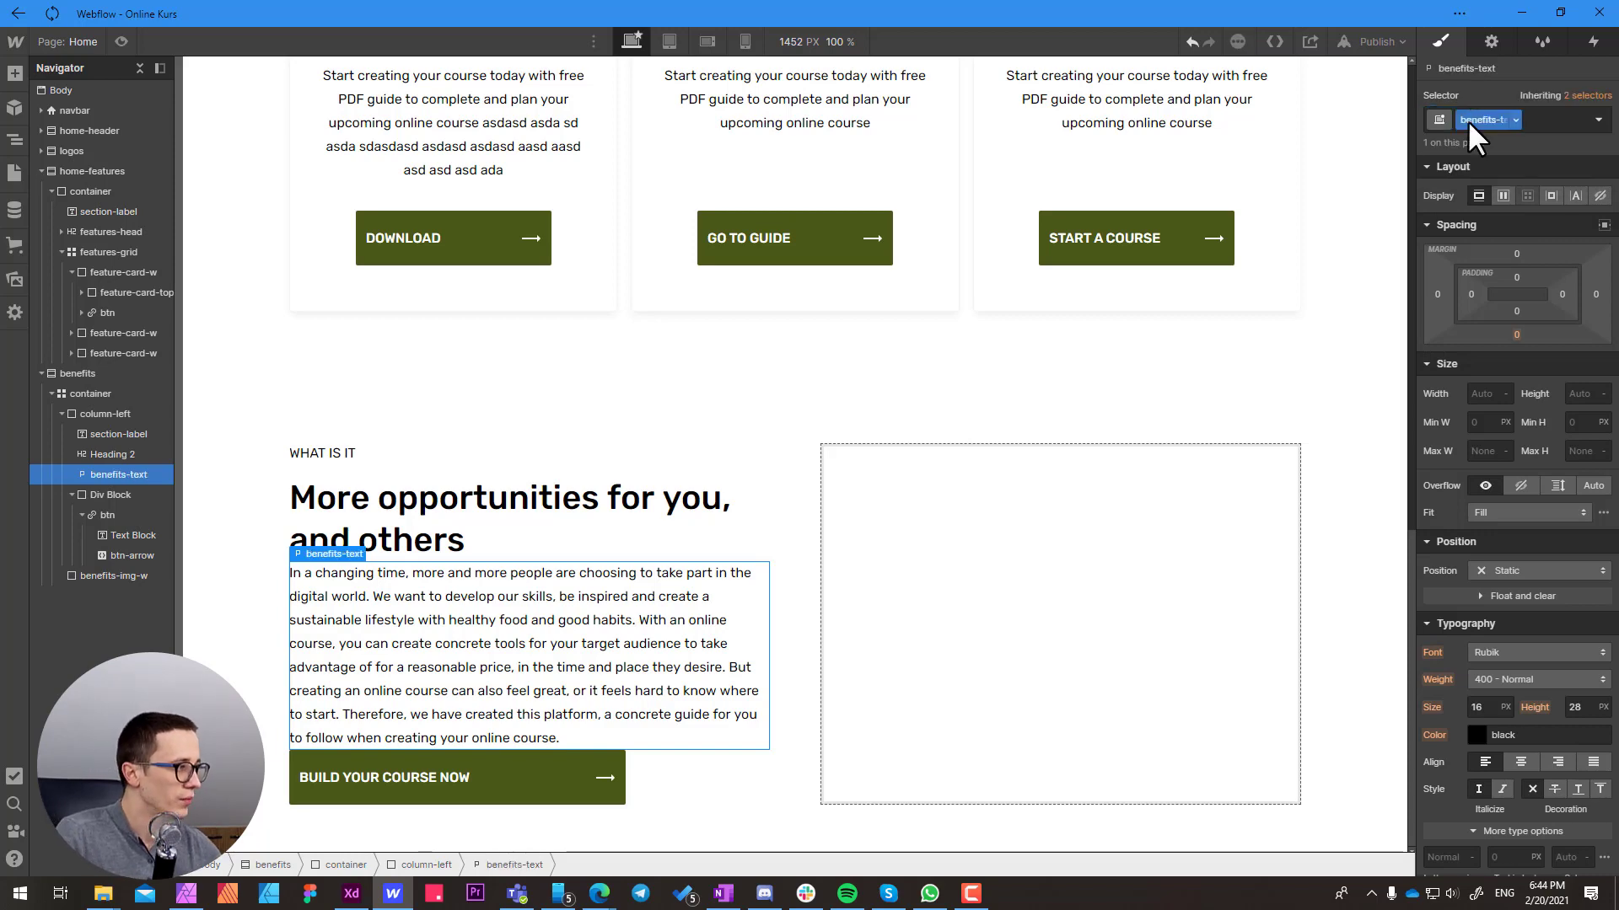
Measure the gap between heading and paragraph in Adobe XD, then set the benefits-text top margin to 16 px in Webflow
left_click(348, 899)
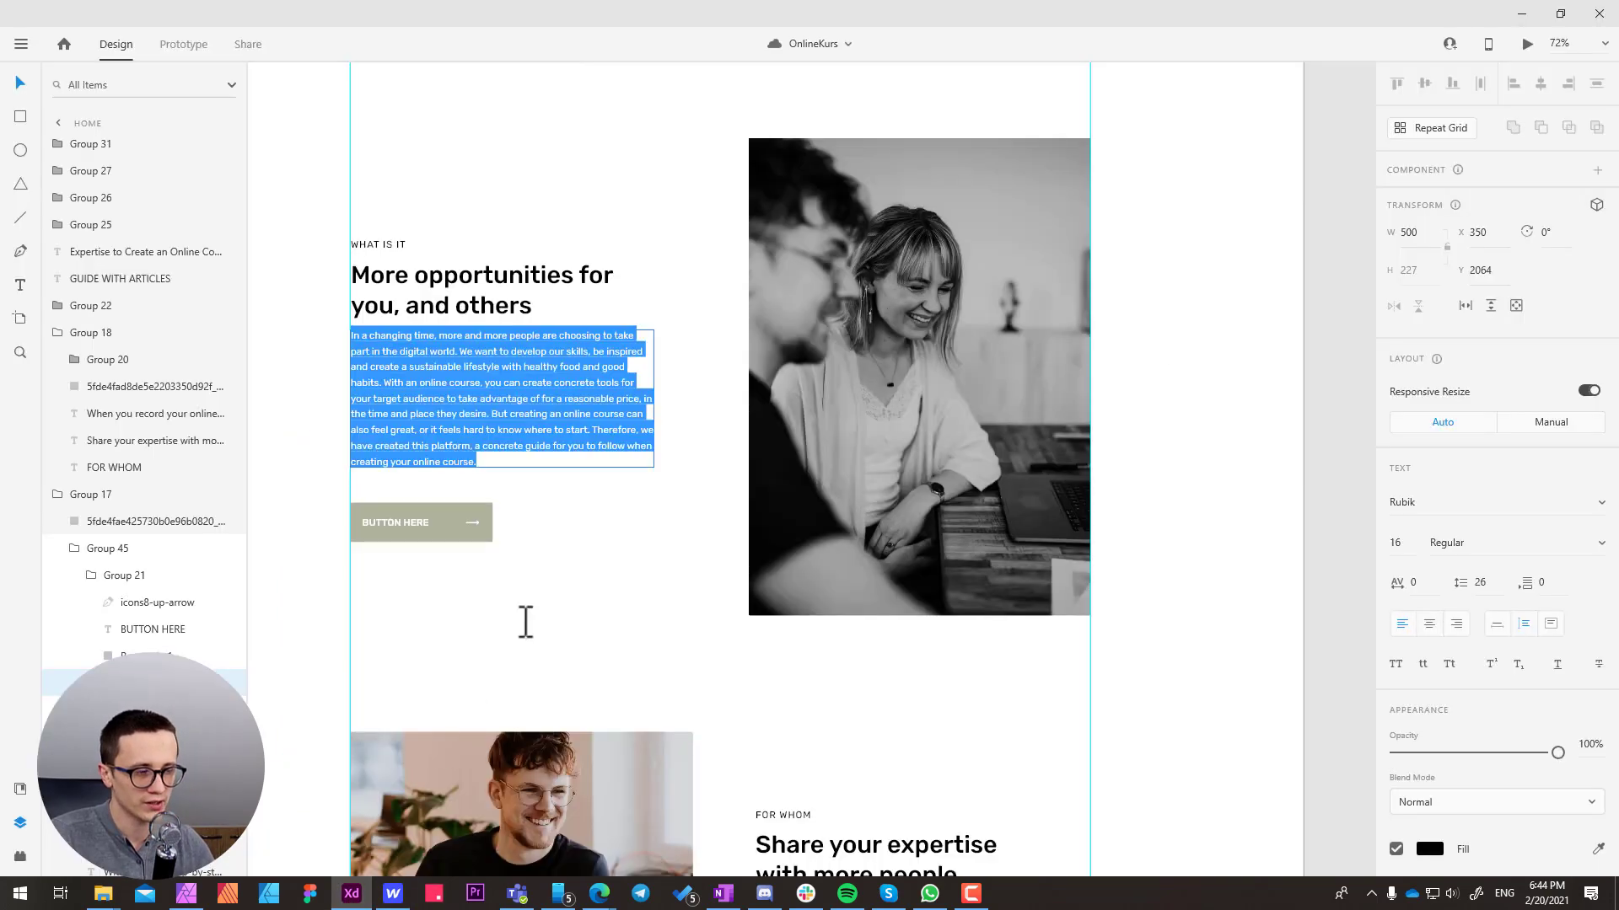
key("Escape")
scroll(439, 362, "up", 2)
scroll(439, 371, "up", 5)
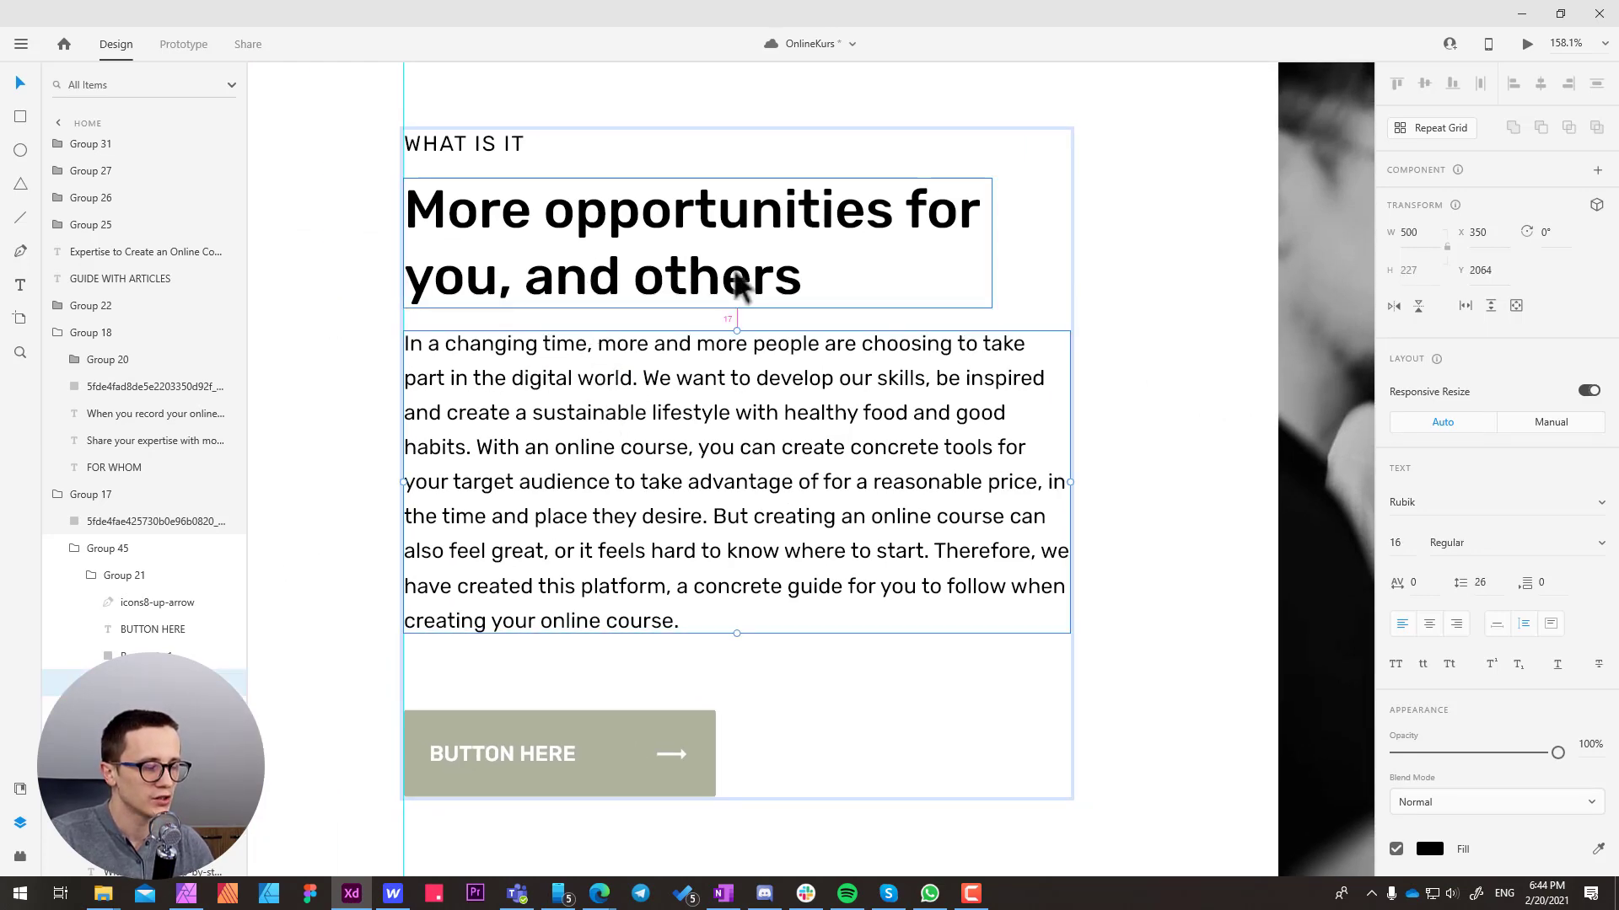
key("alt+Tab")
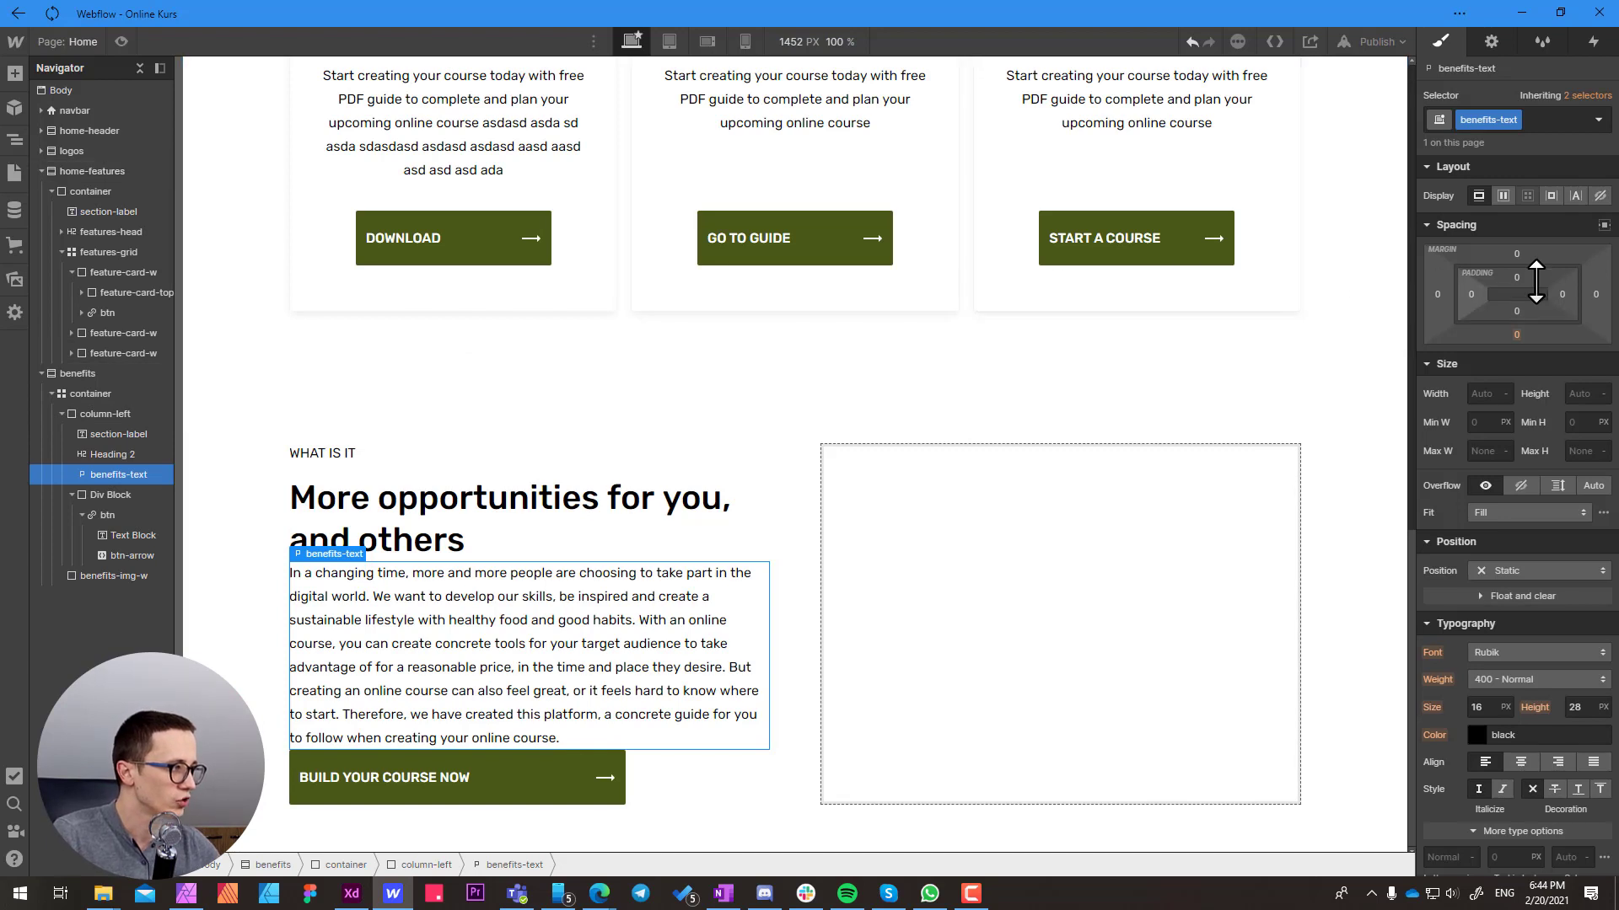
left_click(1514, 255)
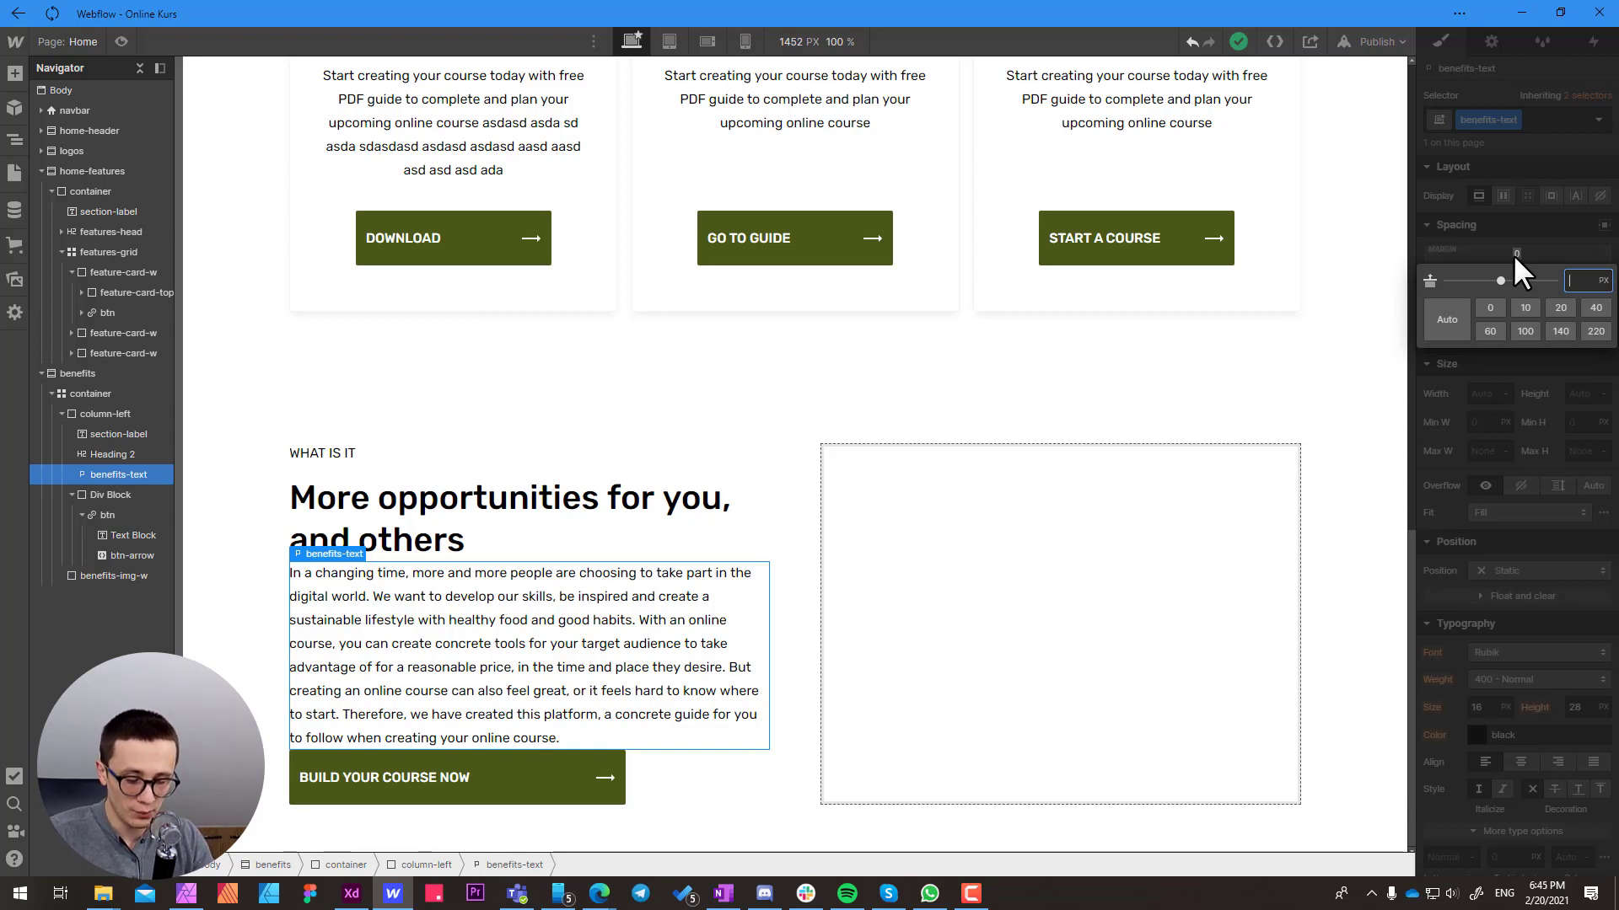
type("16")
key("Return")
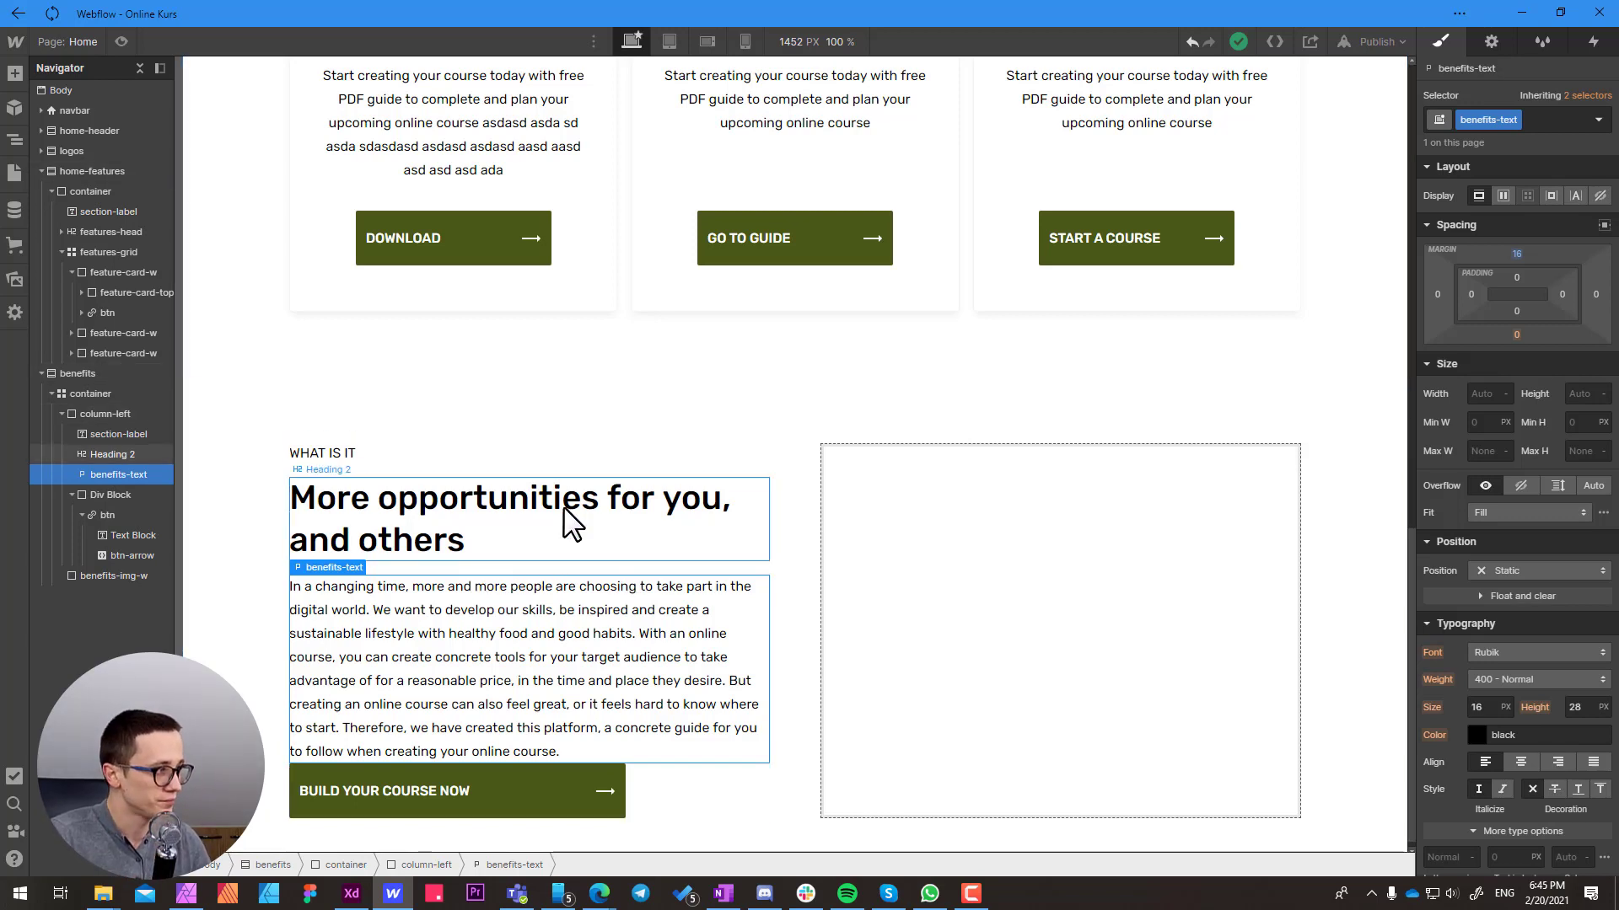
Measure the gap between paragraph and button in Adobe XD, then set the benefits-text bottom margin to 56 px in Webflow
key("alt+Tab")
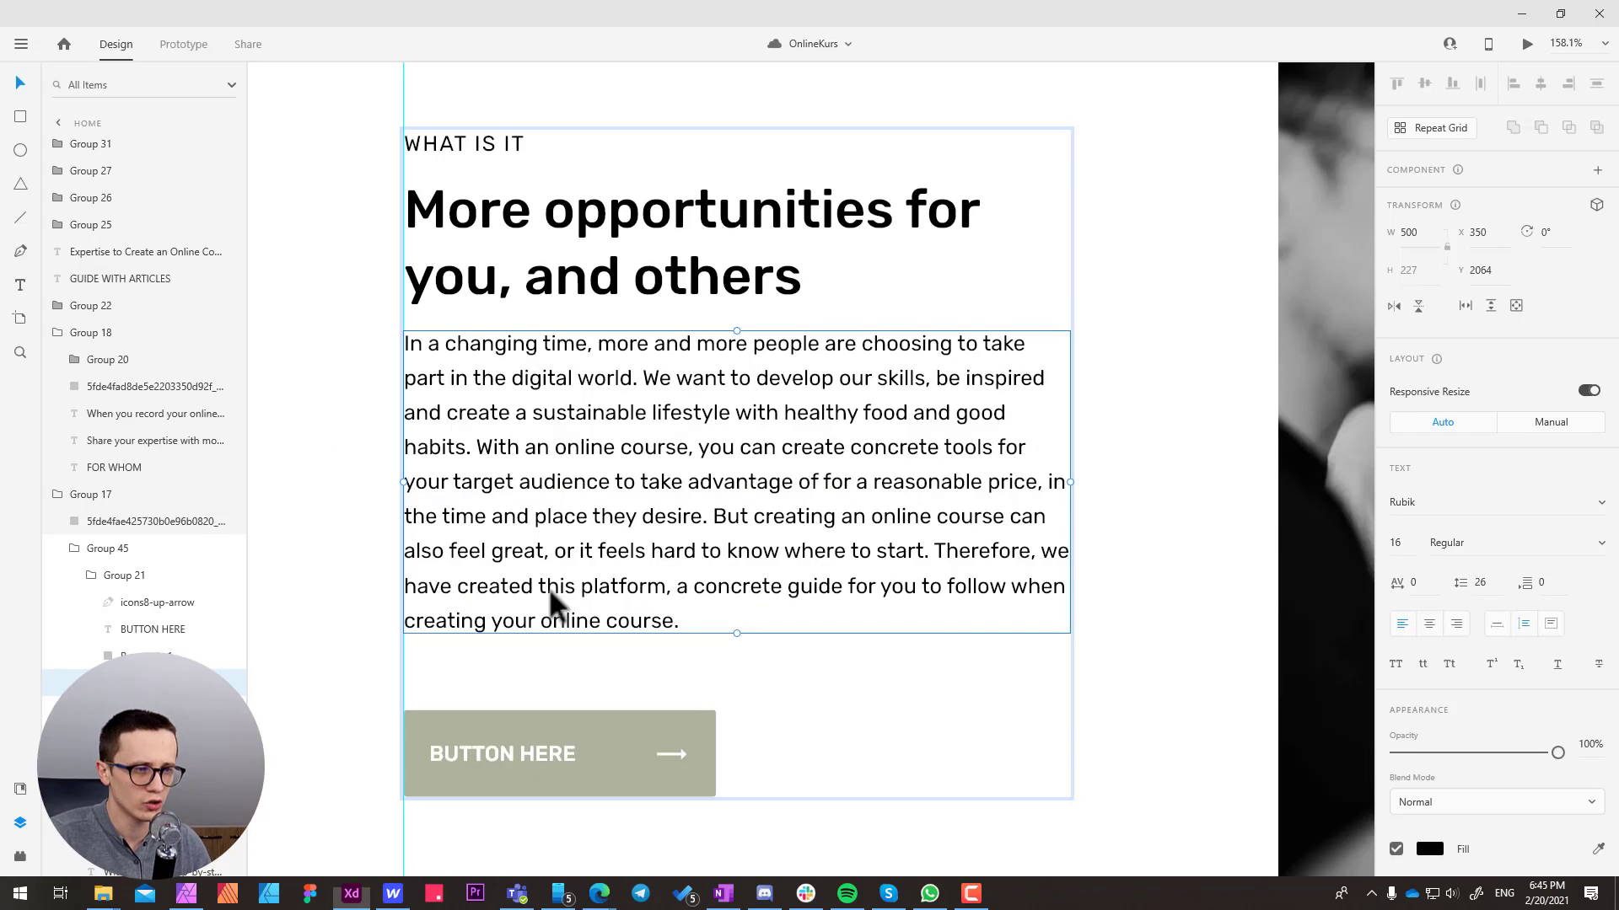
key("alt")
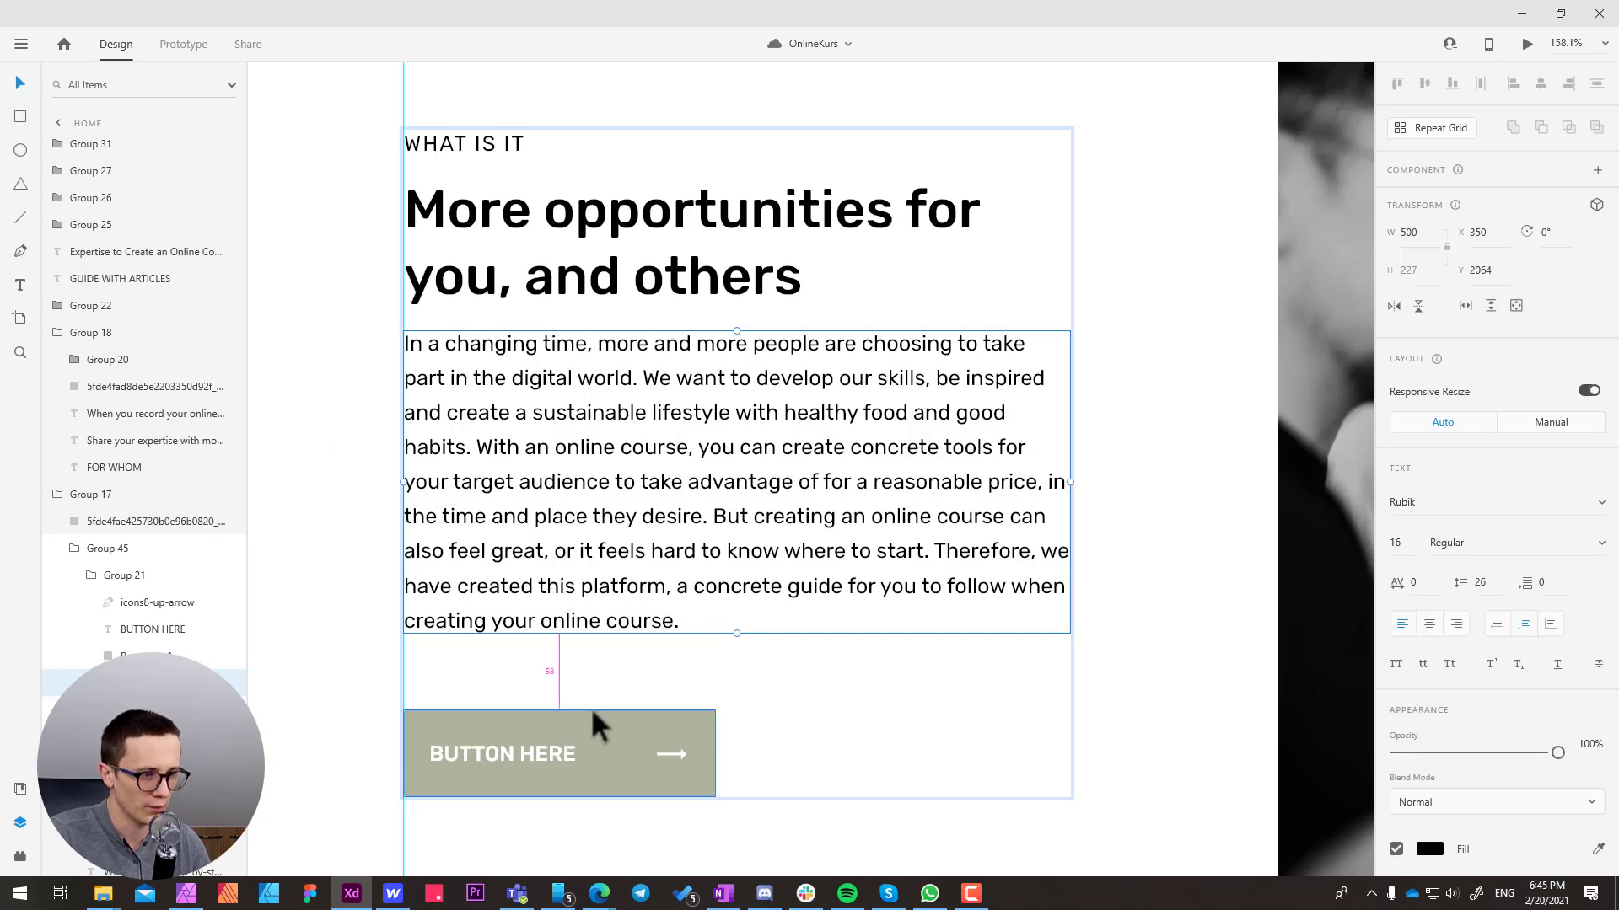
key("alt+Tab")
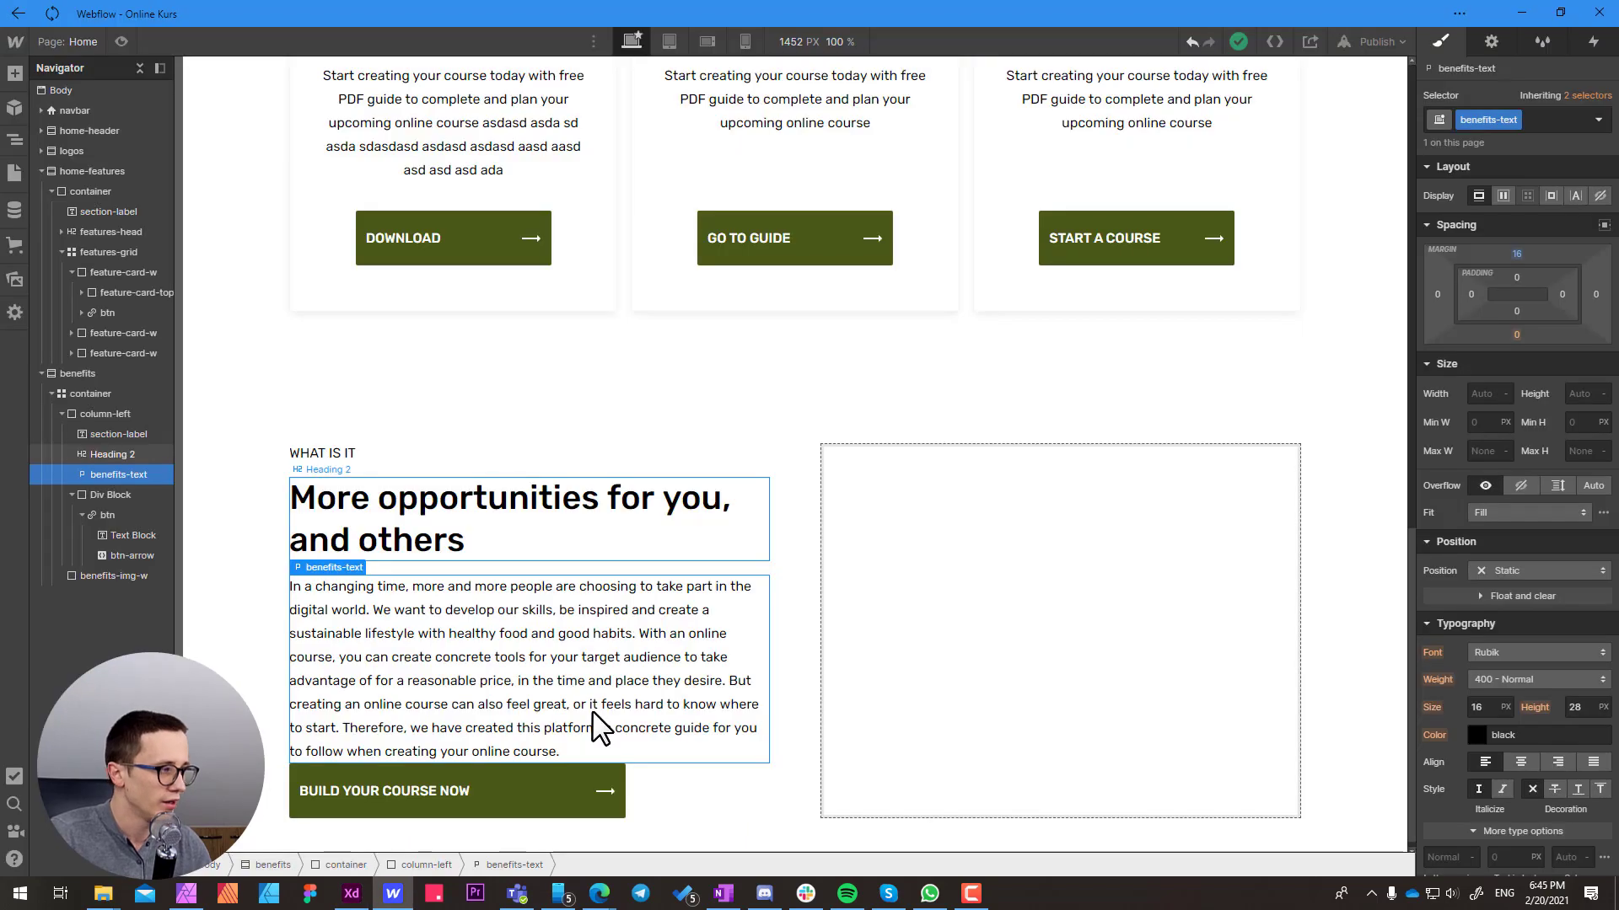
left_click(1517, 335)
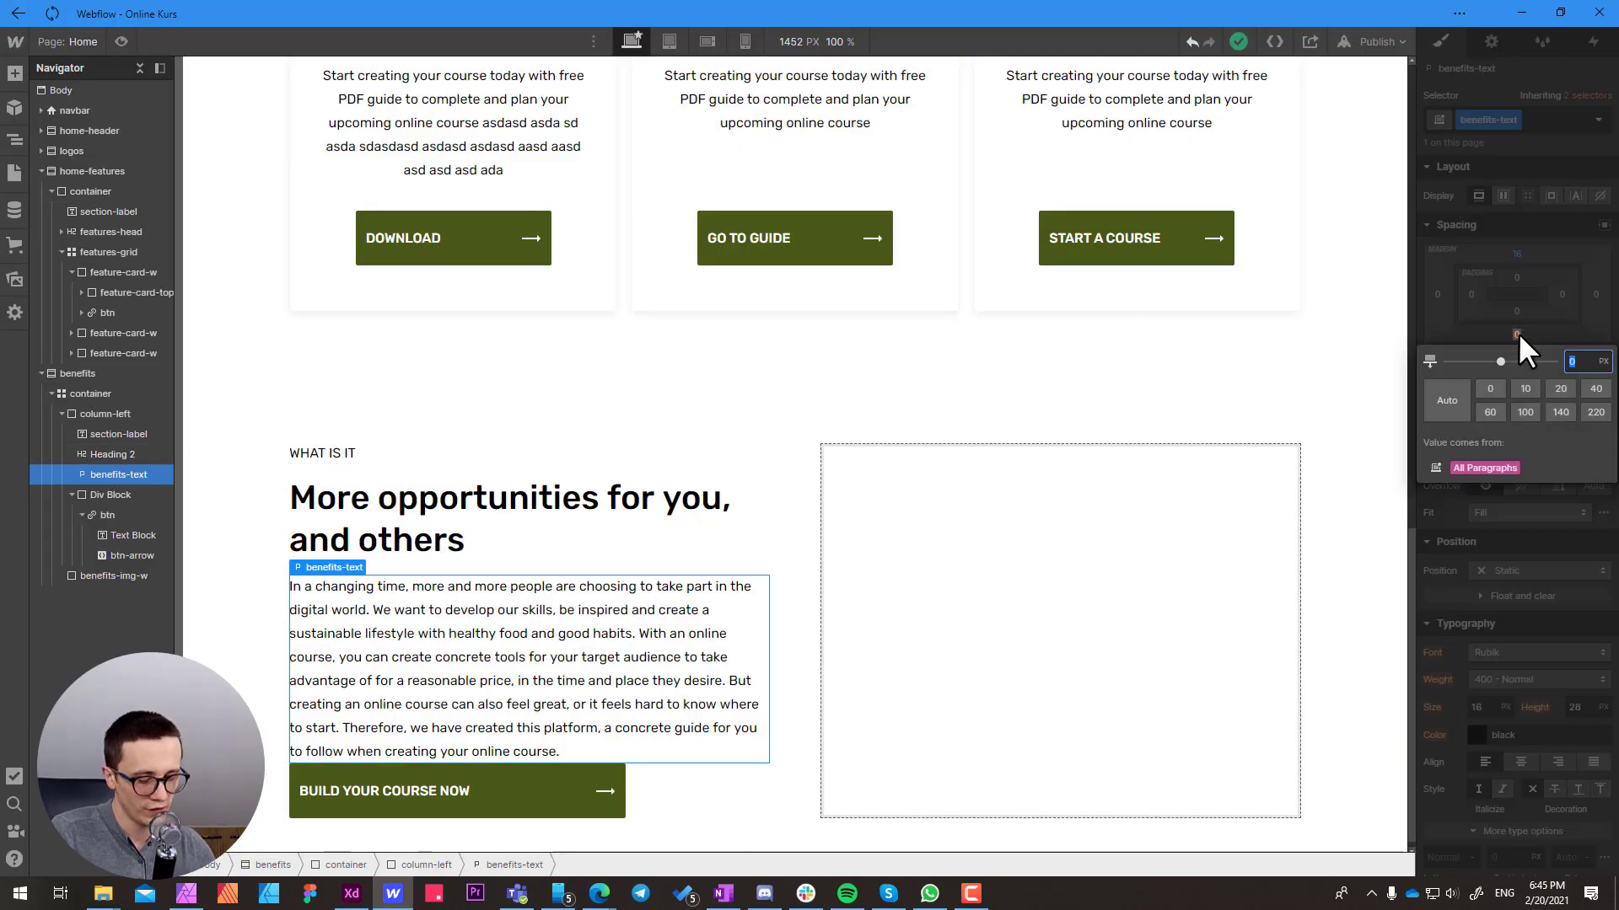
type("56")
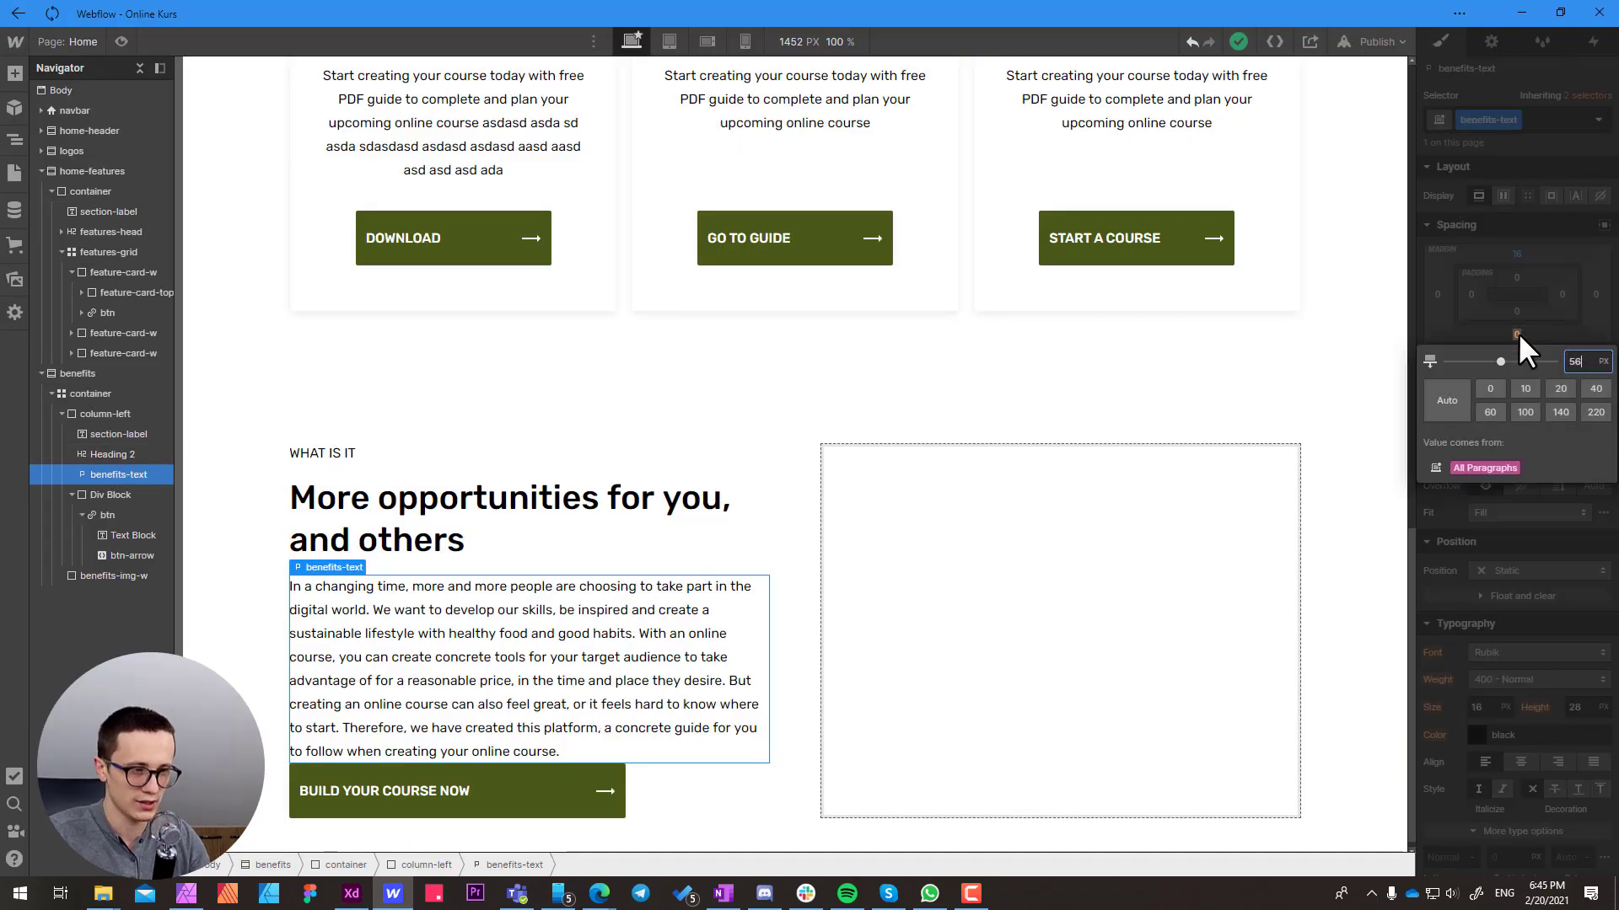
key("Return")
scroll(397, 654, "down", 1)
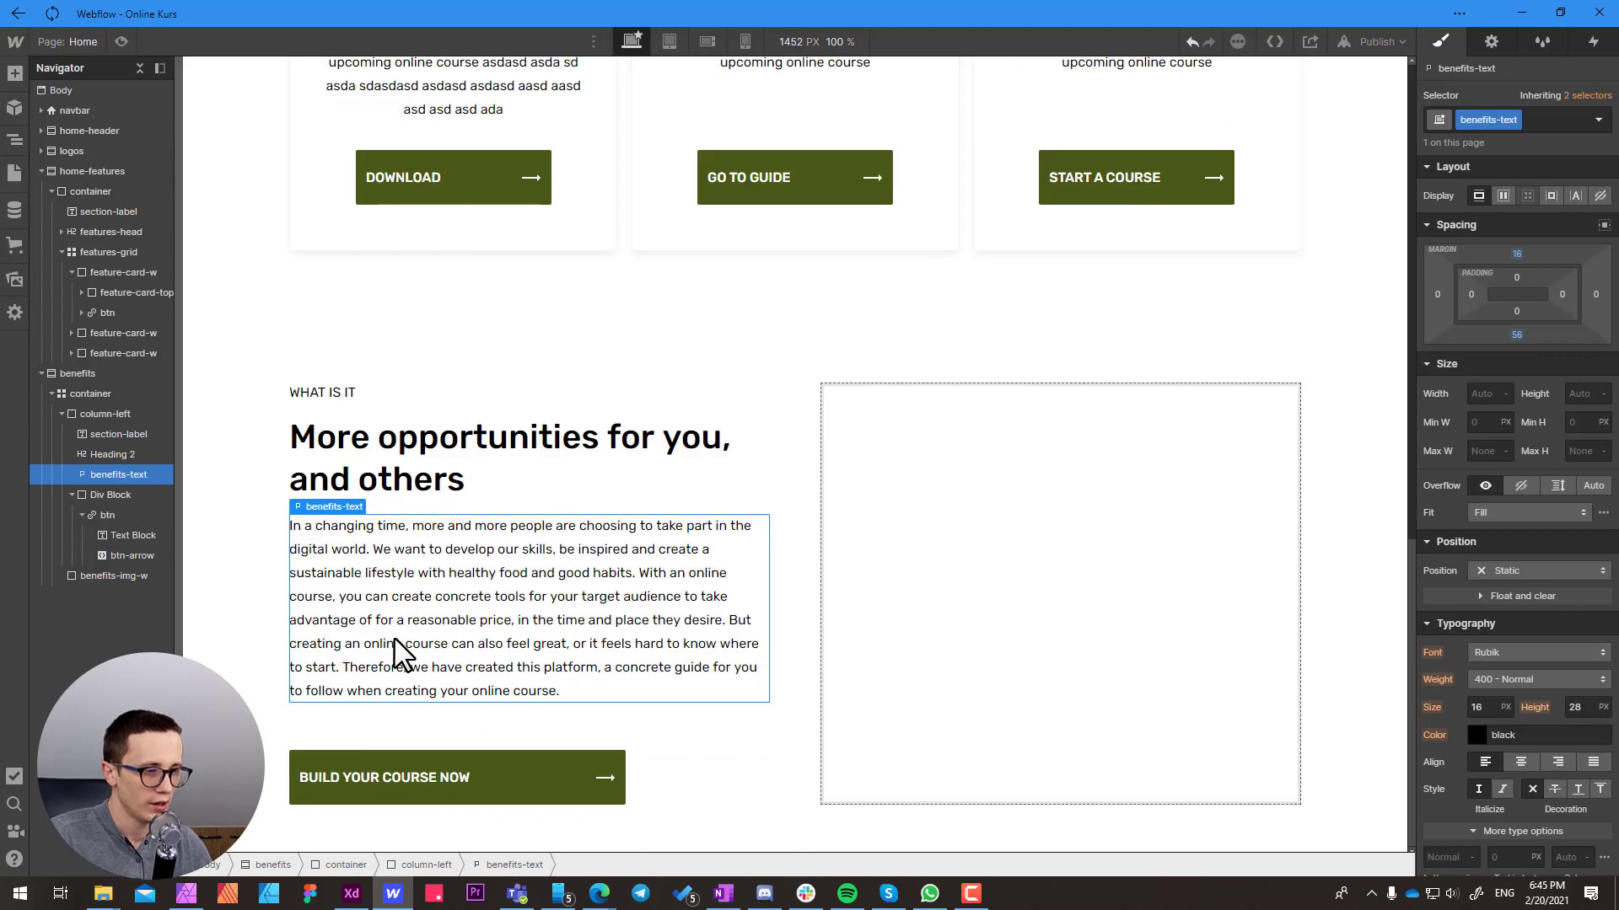
left_click(696, 732)
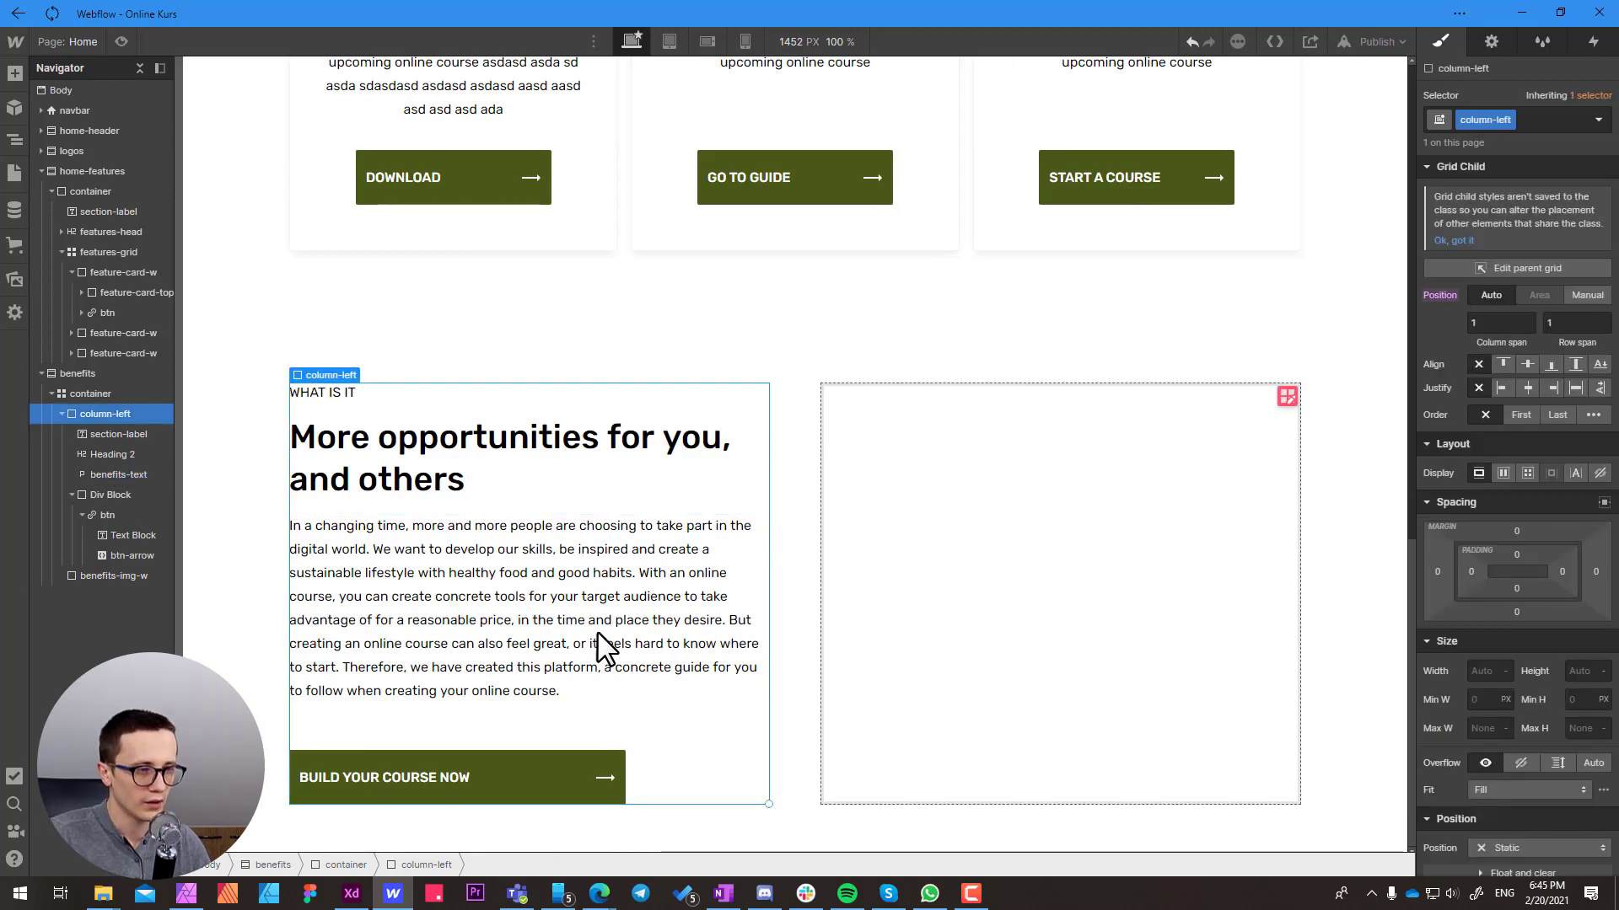
left_click(549, 585)
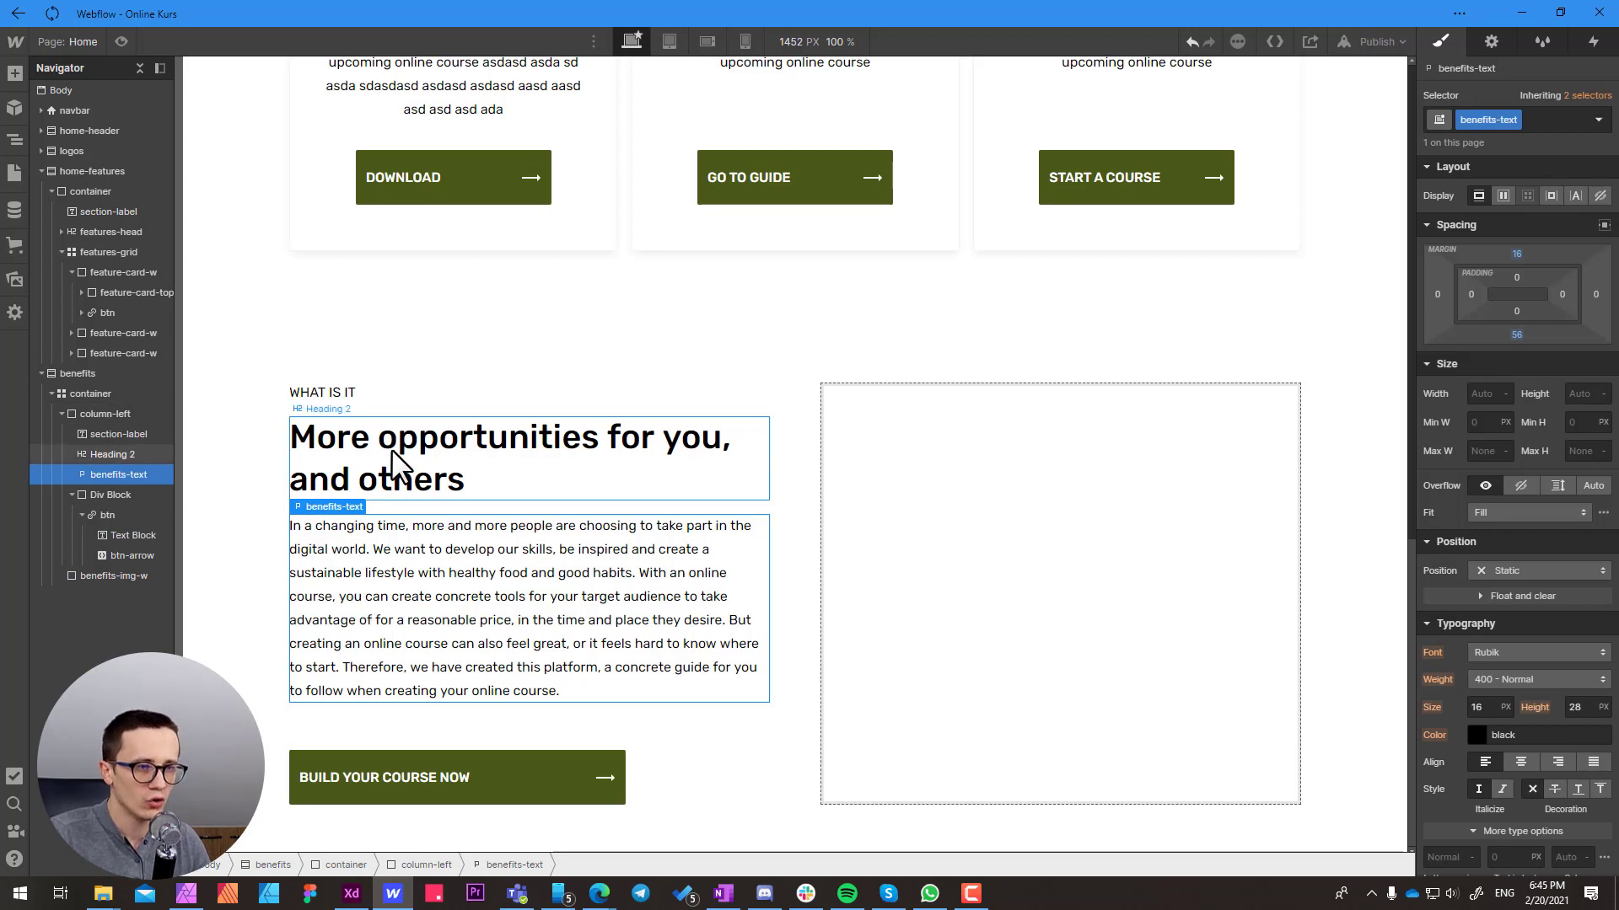
left_click(334, 456)
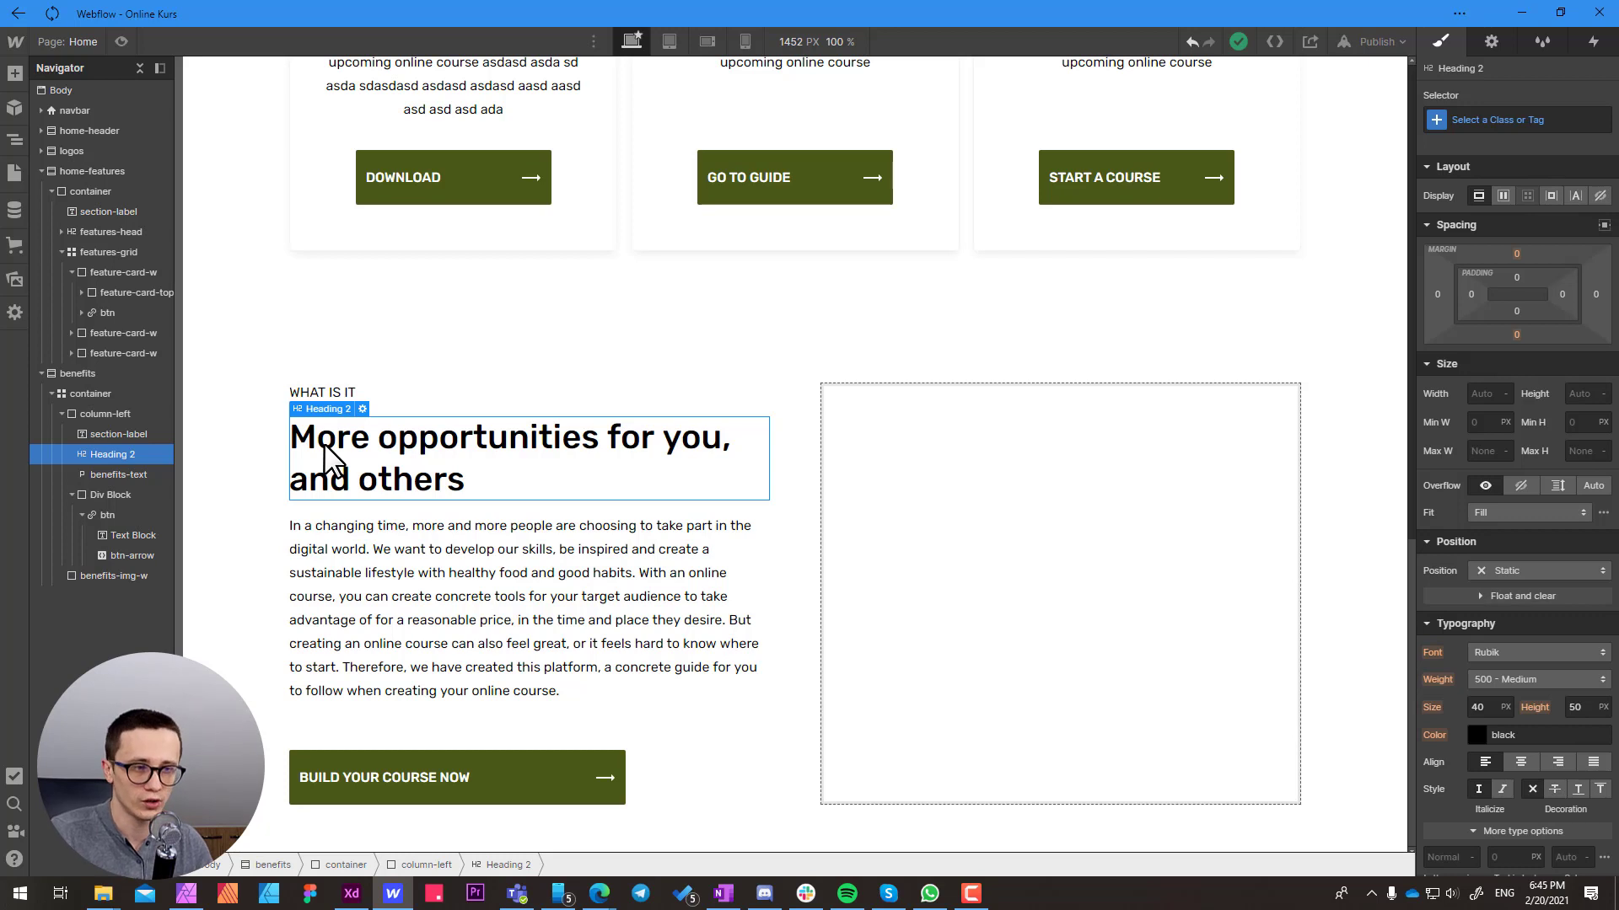
left_click(372, 391)
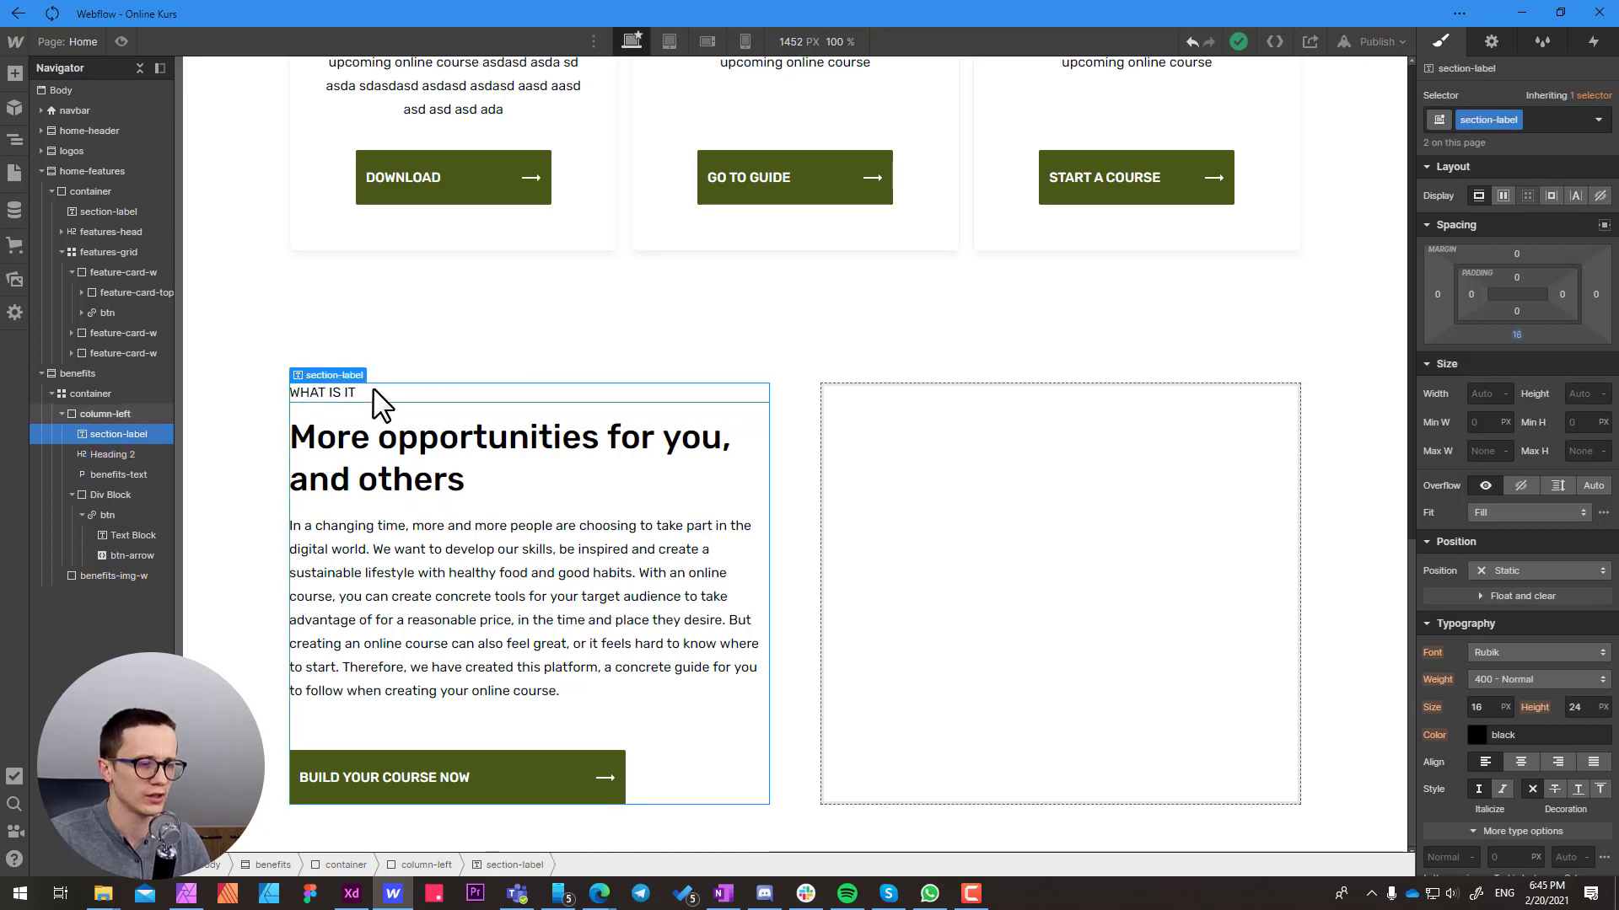
Inspect the CSS preview with the benefits heading selected, moving the preview over the empty image block, and close it
left_click(367, 470)
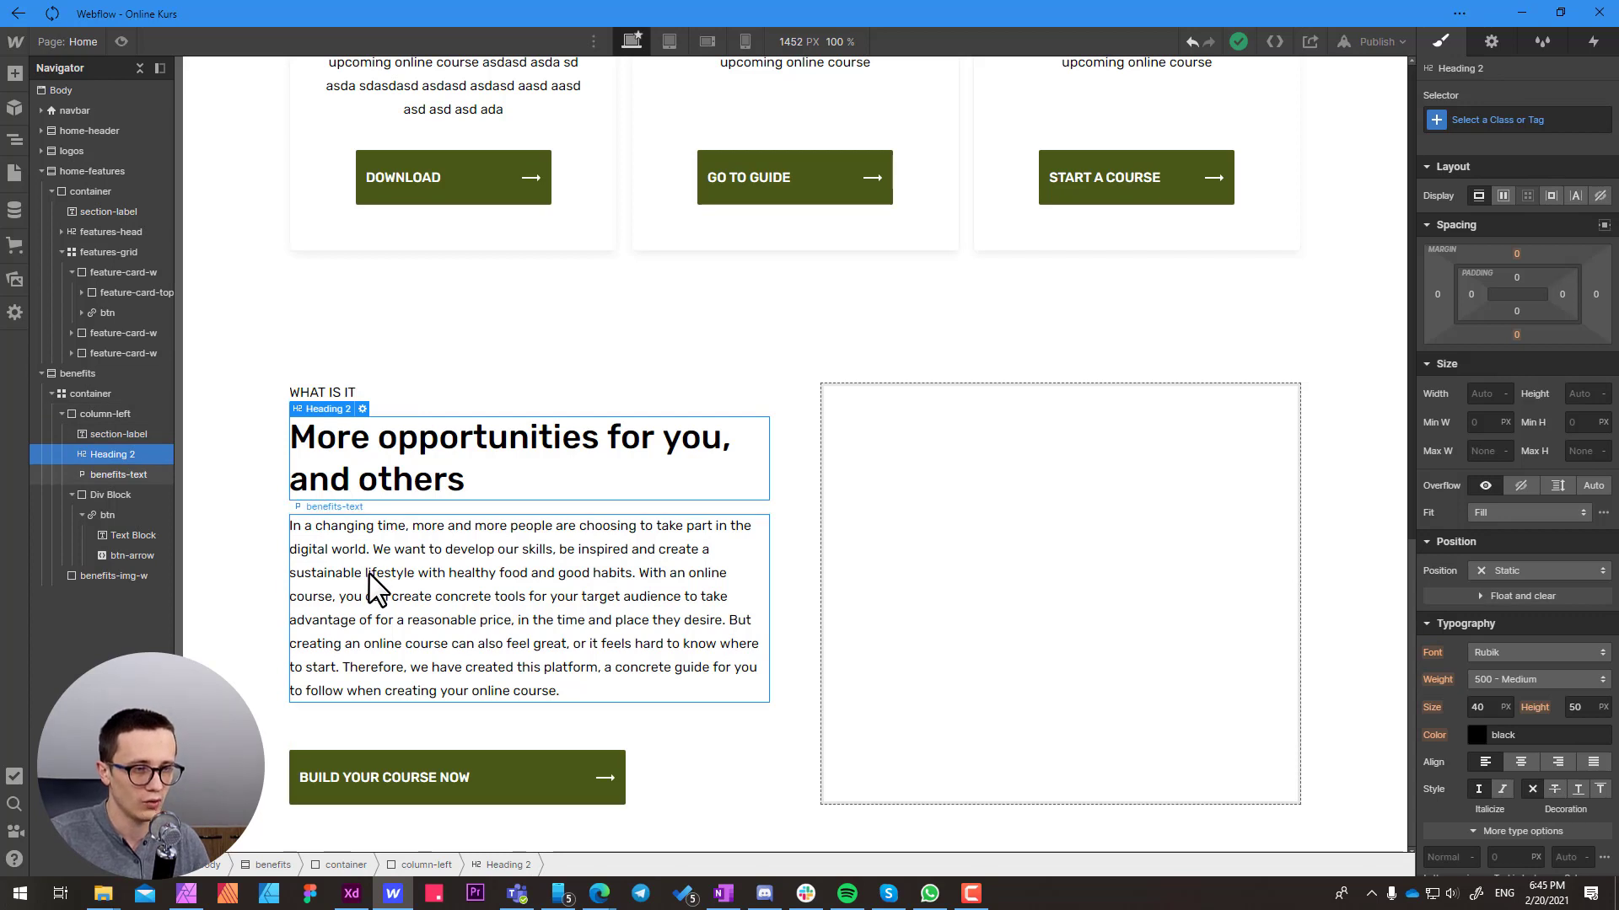
mouse_move(13, 857)
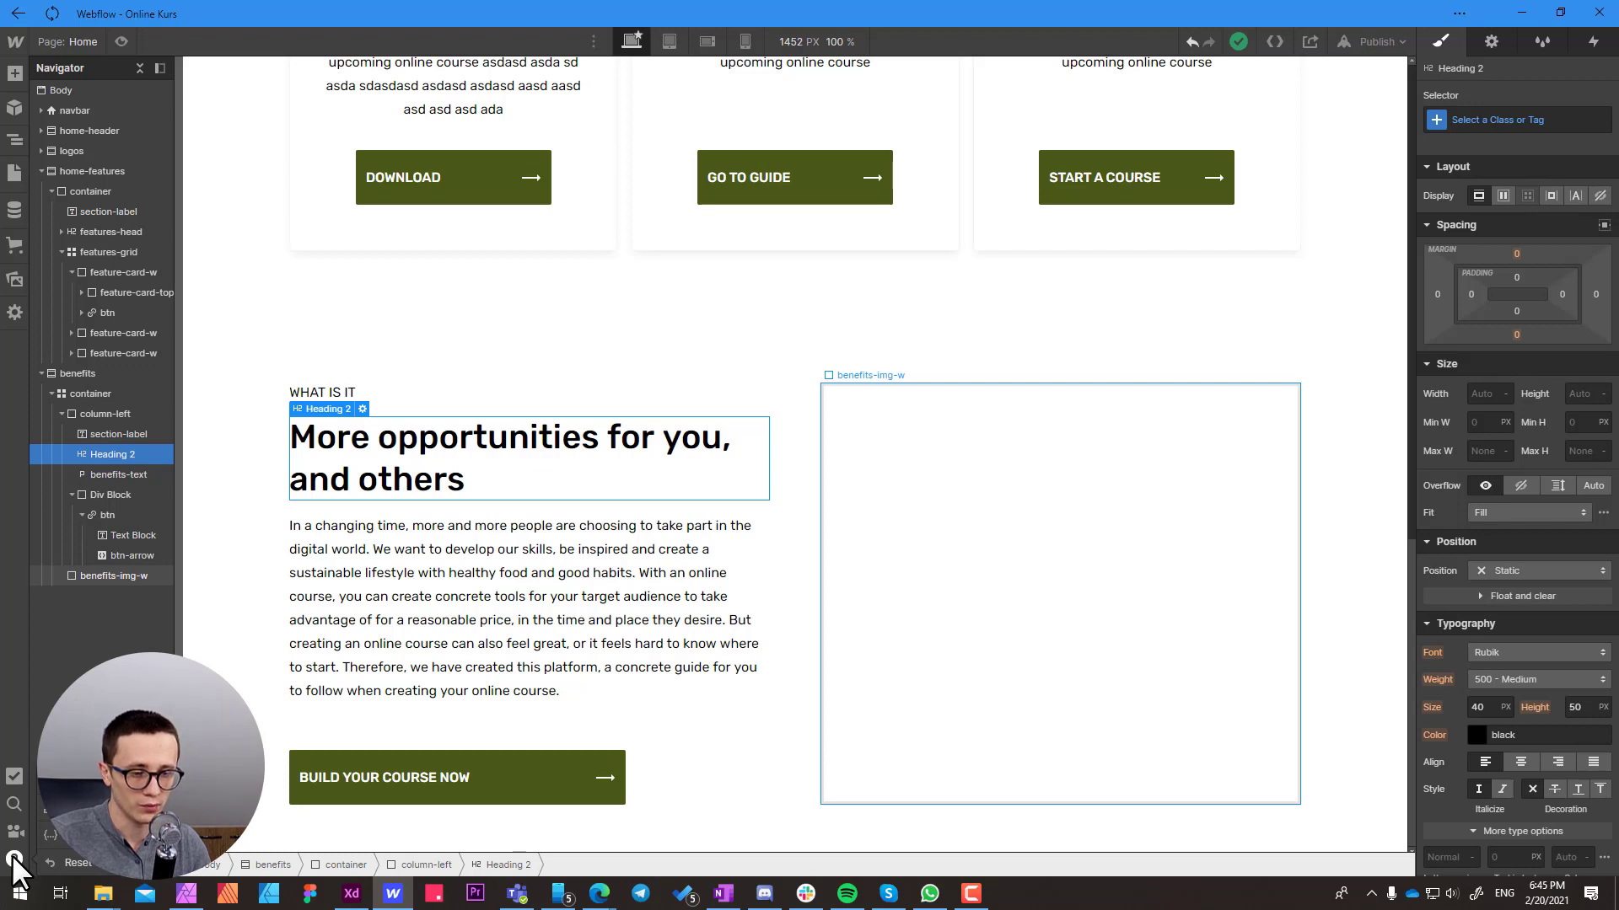
left_click(84, 834)
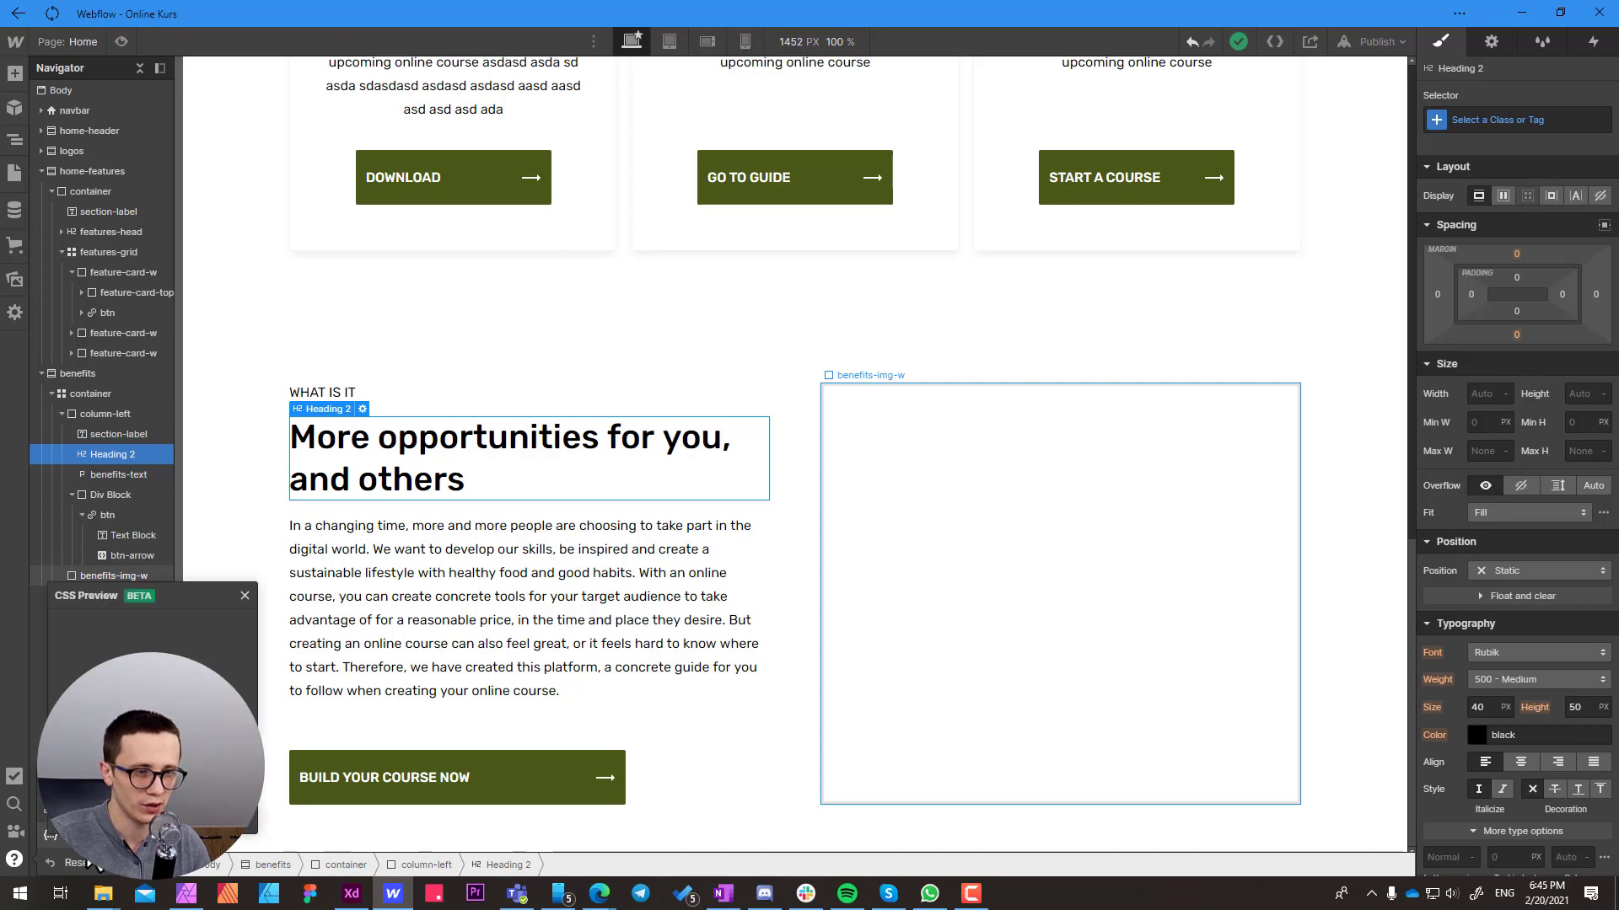
left_click_drag(99, 596, 844, 399)
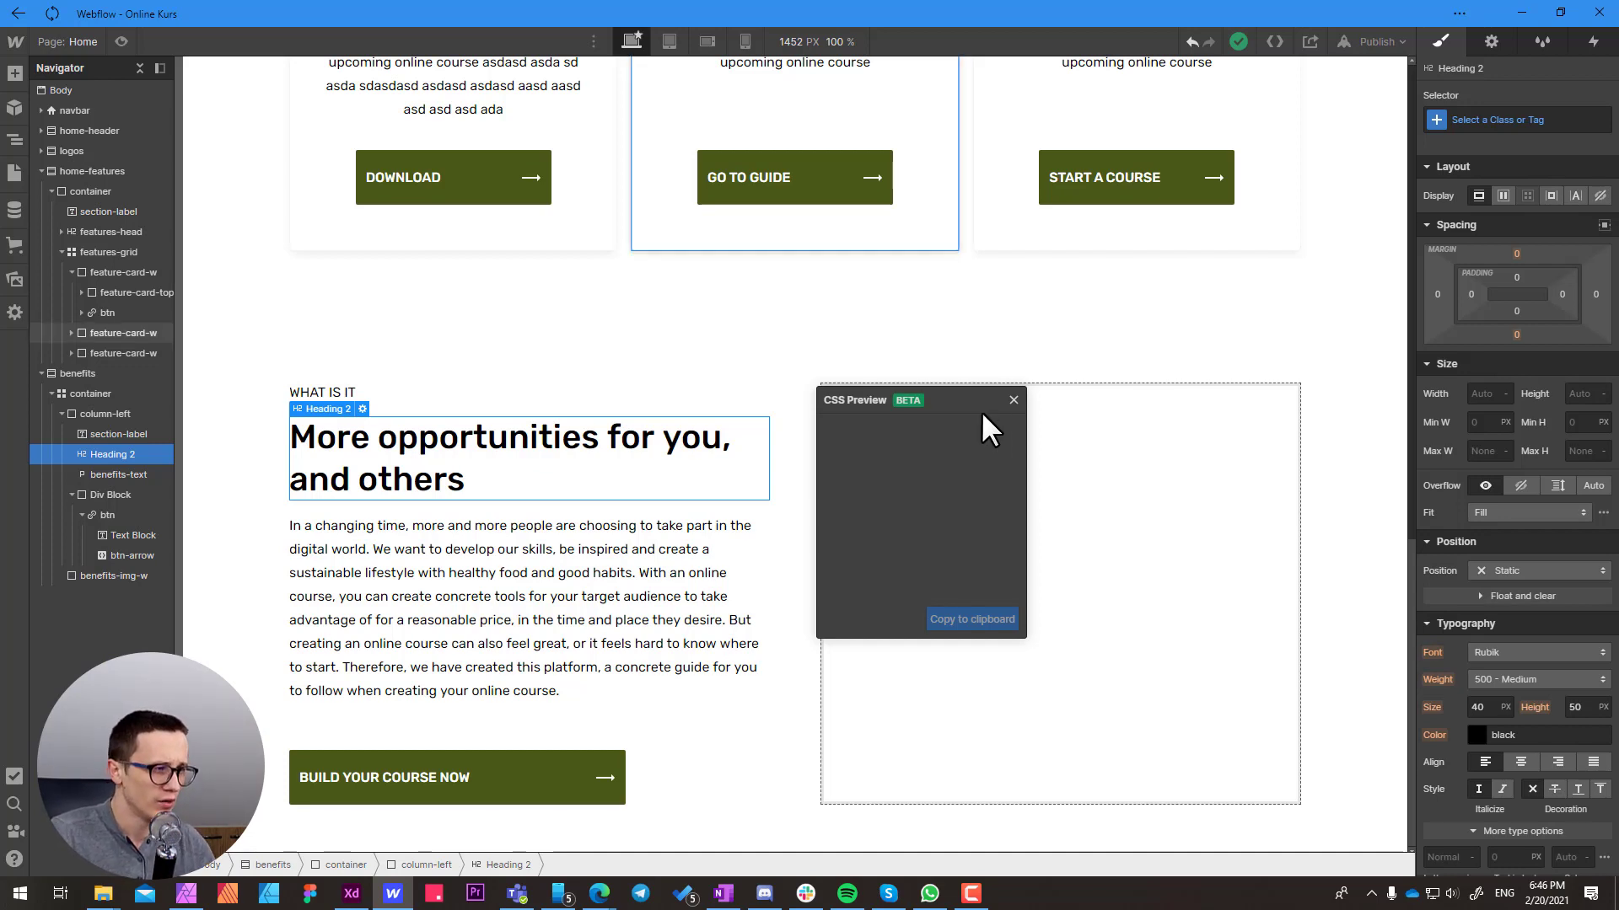
left_click(1012, 400)
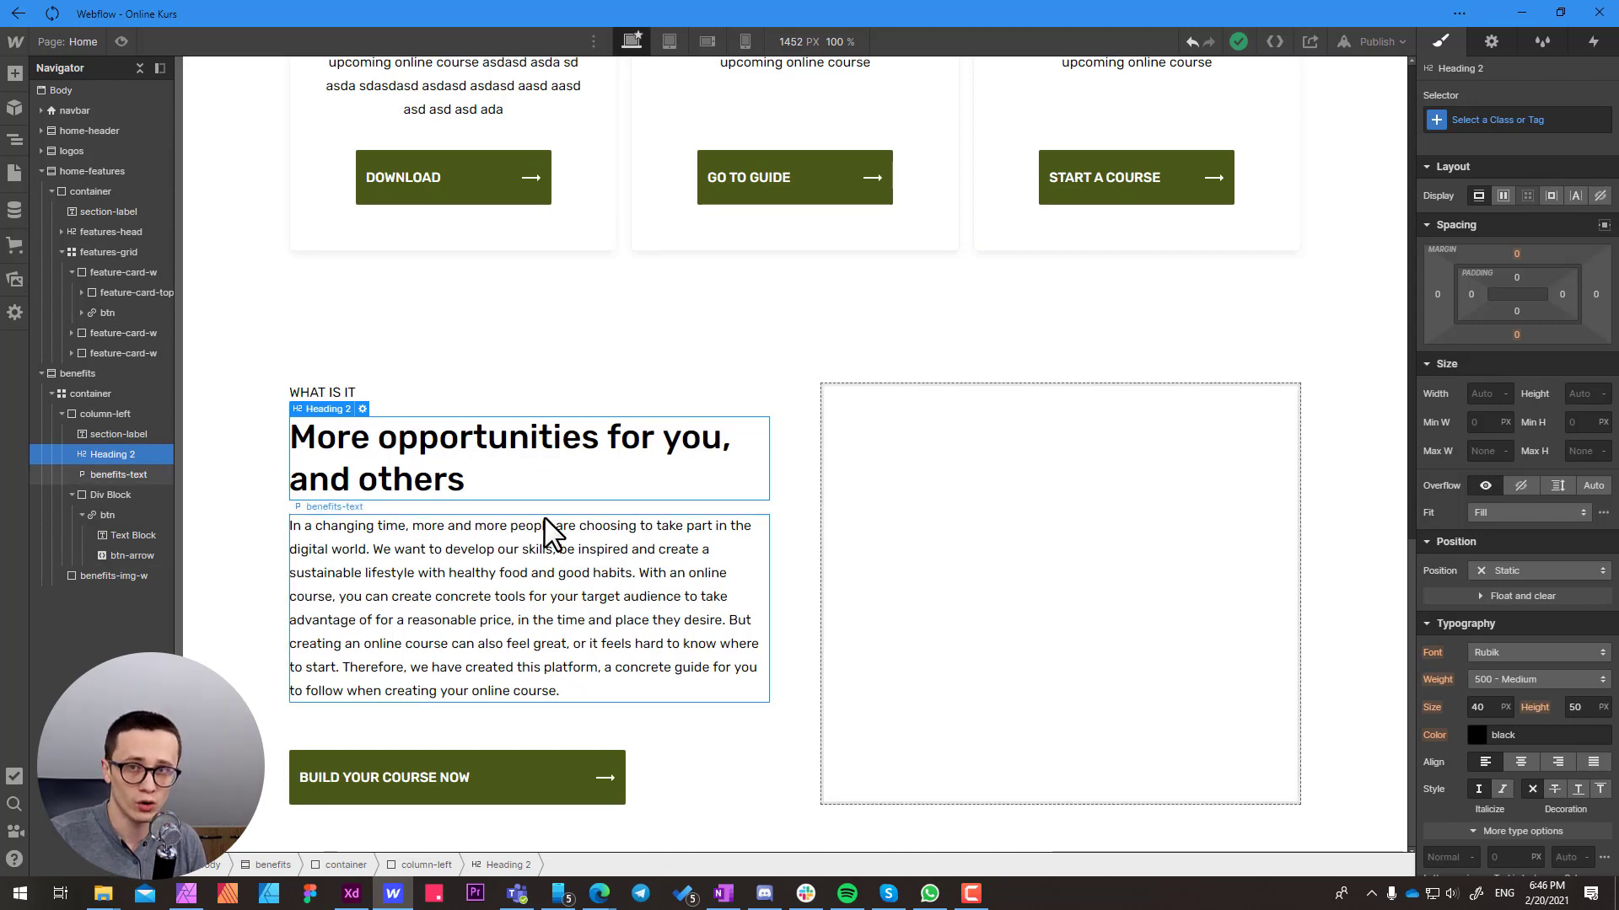
Give the div block around the BUILD YOUR COURSE NOW button a new class named "btn-w"
left_click(687, 740)
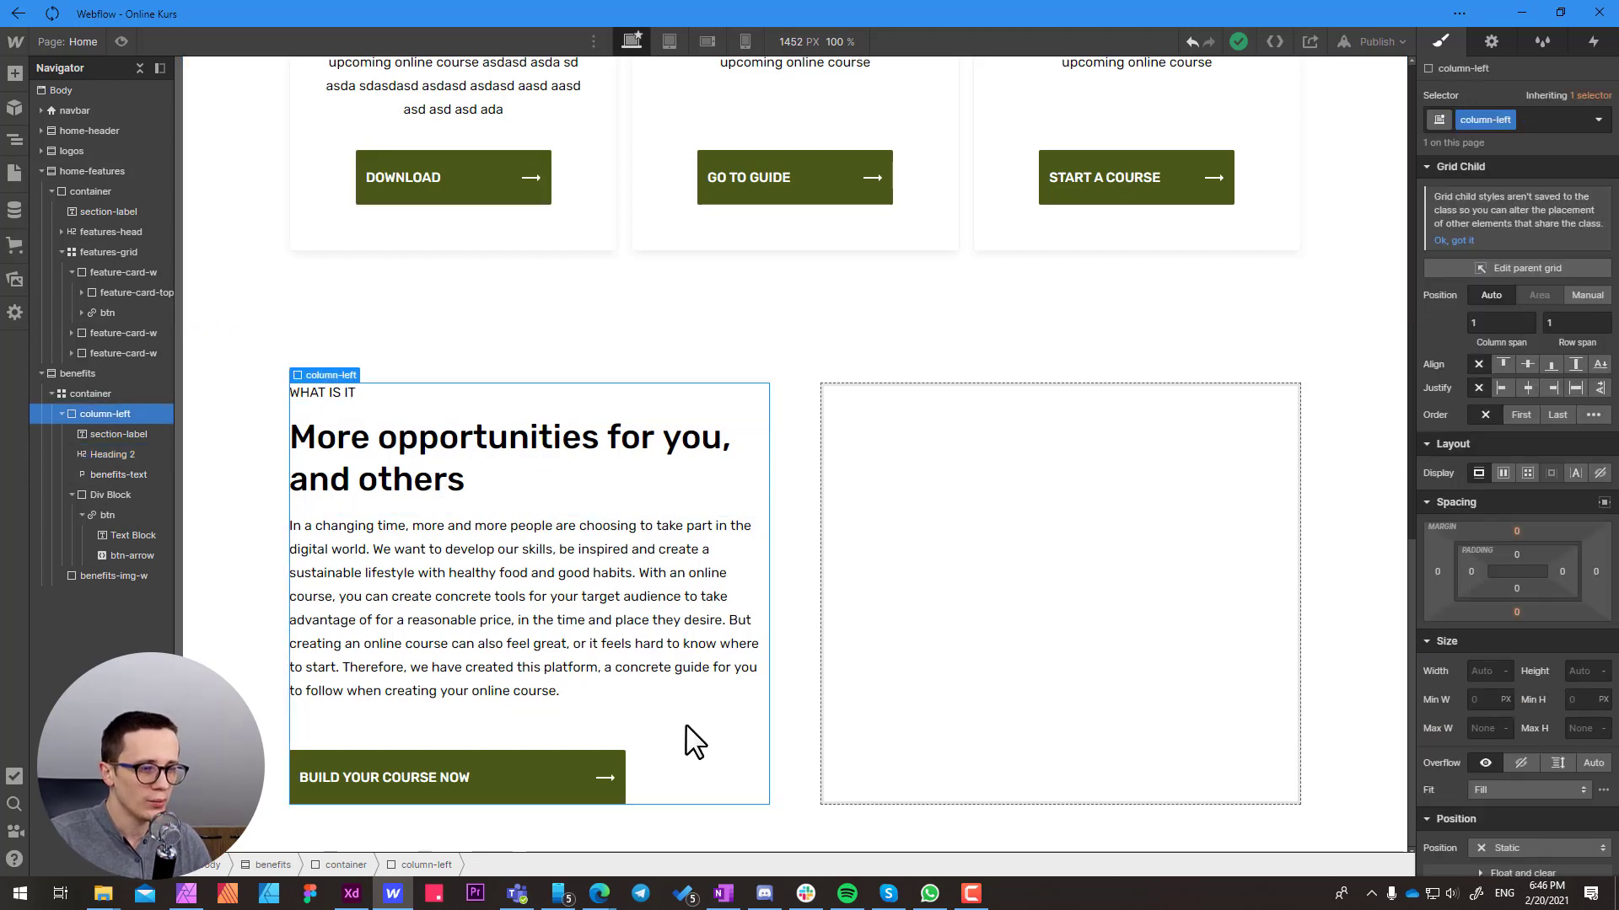
left_click(660, 771)
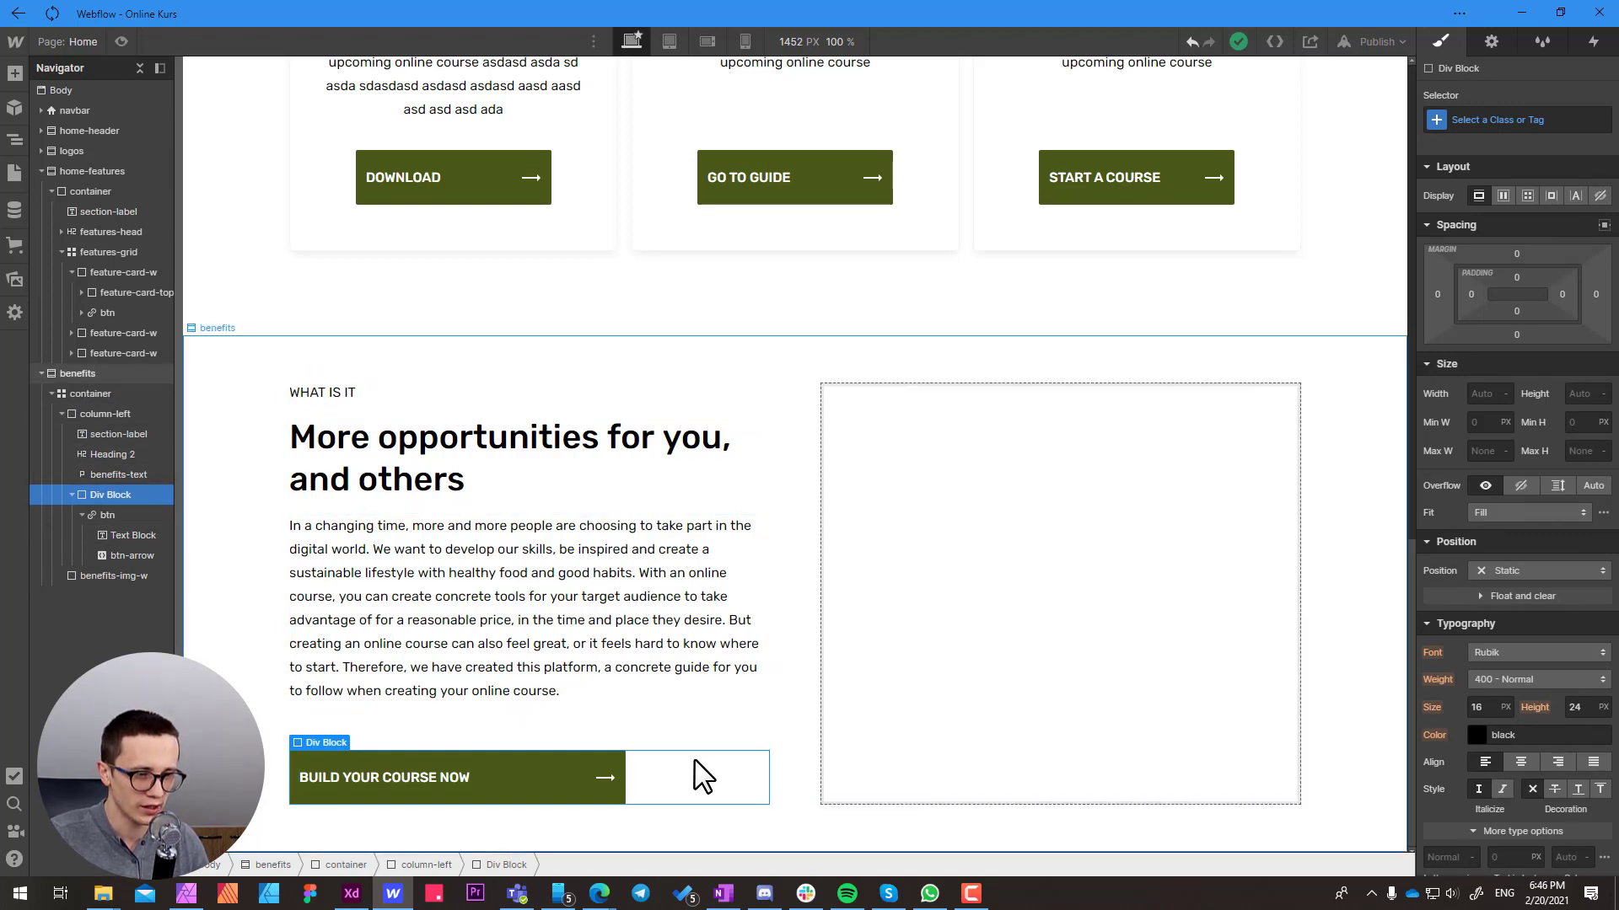
left_click(1485, 119)
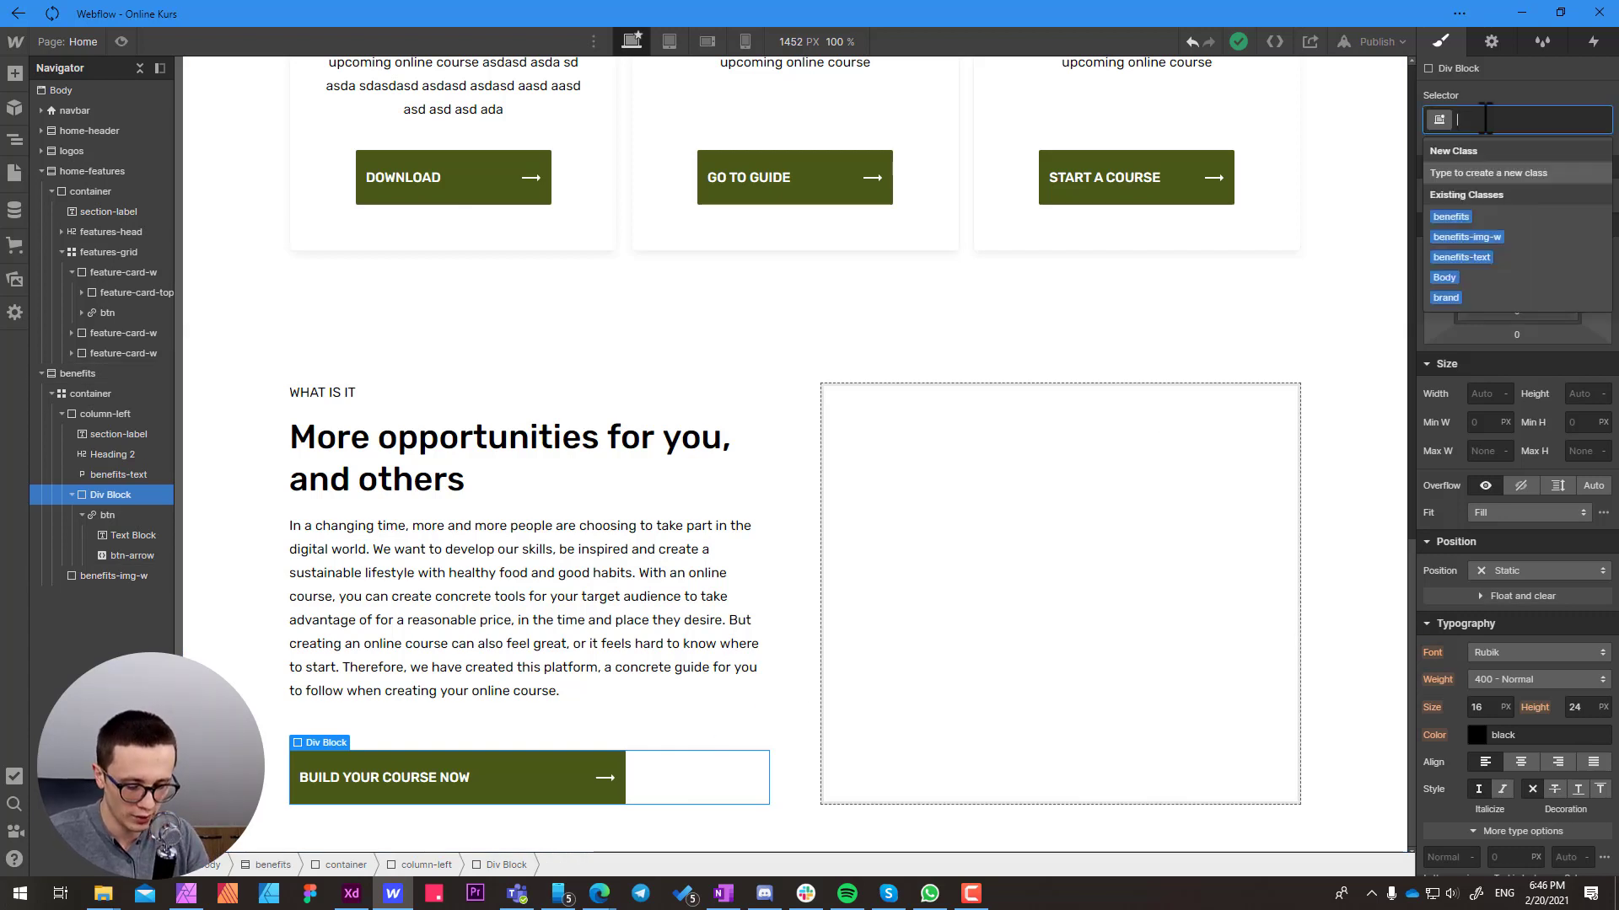
type("btn-w")
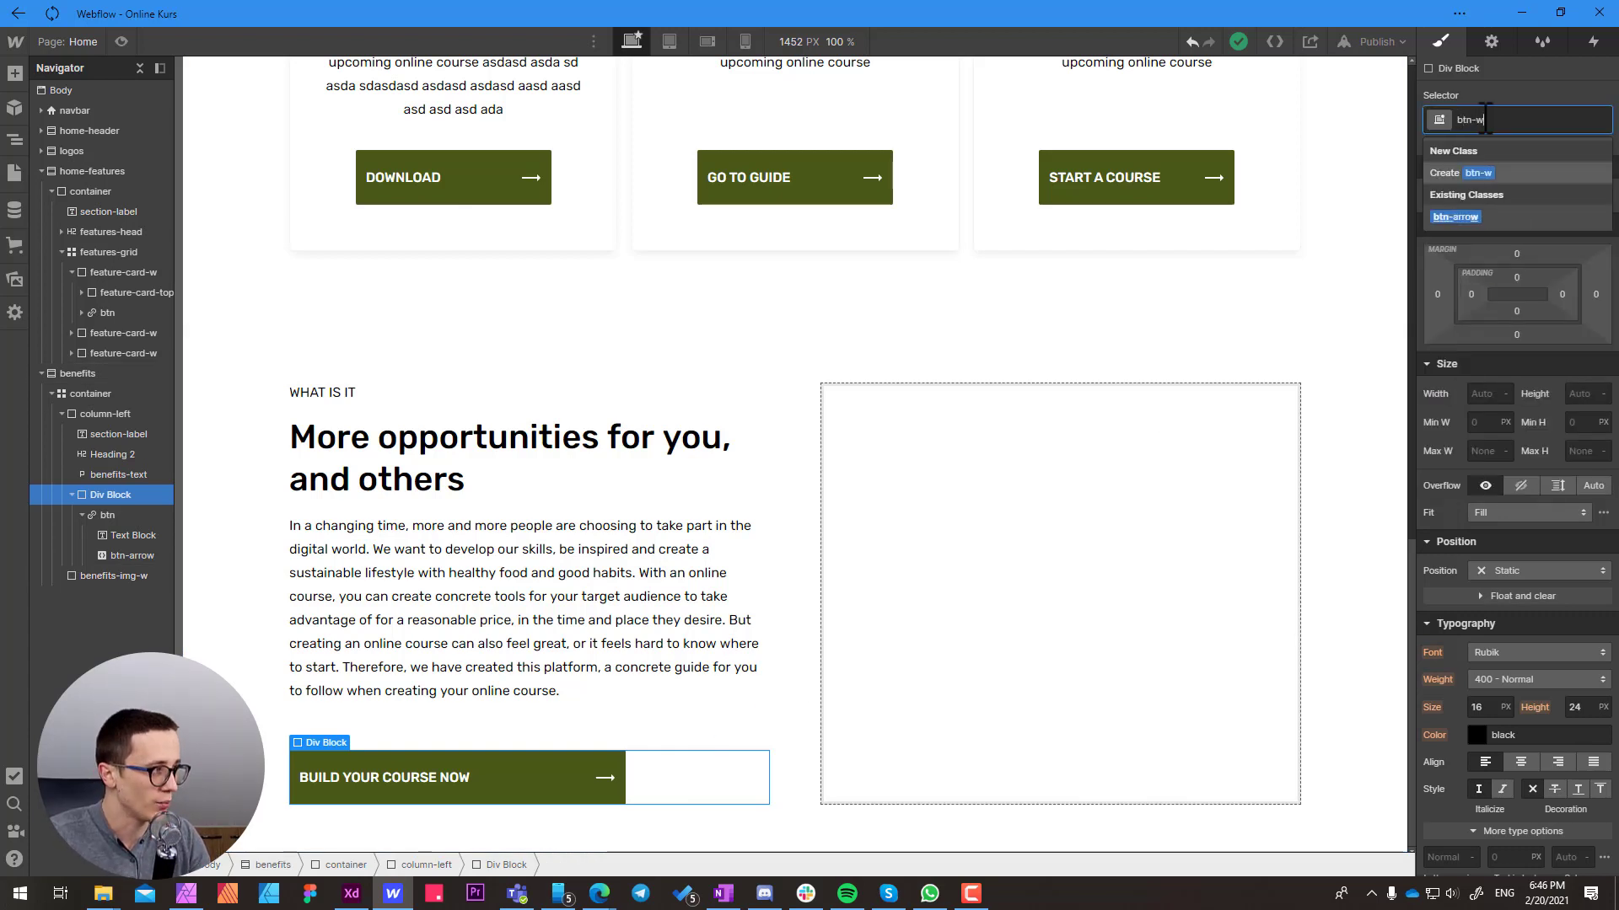
key("Return")
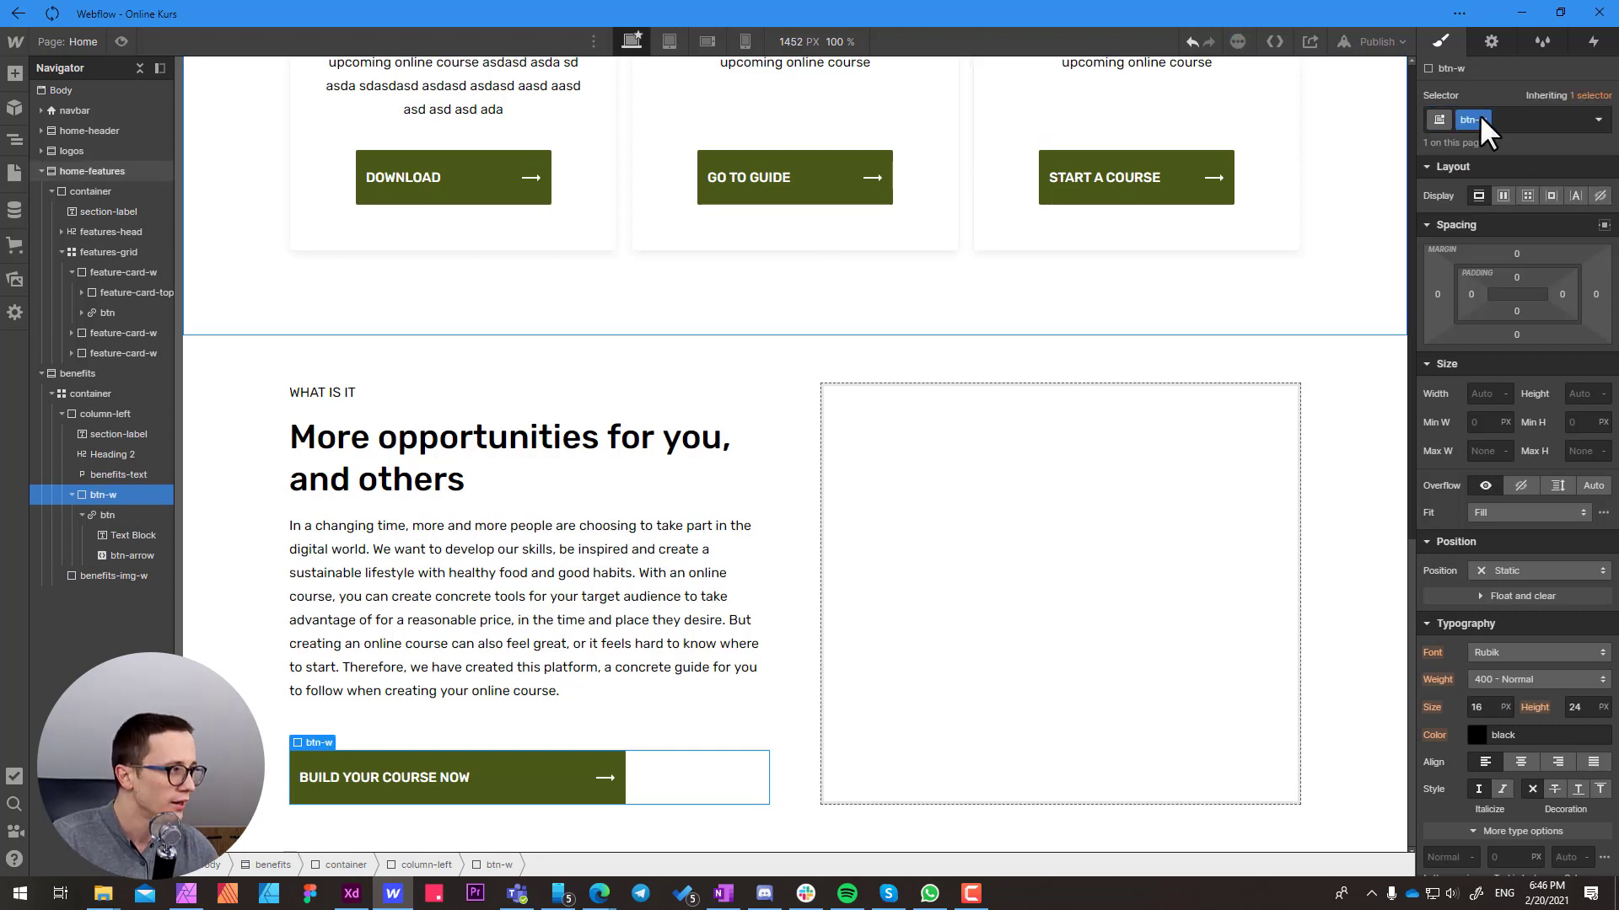
Set the btn-w wrapper's display to grid and reduce the grid to one column and one row
left_click(1529, 192)
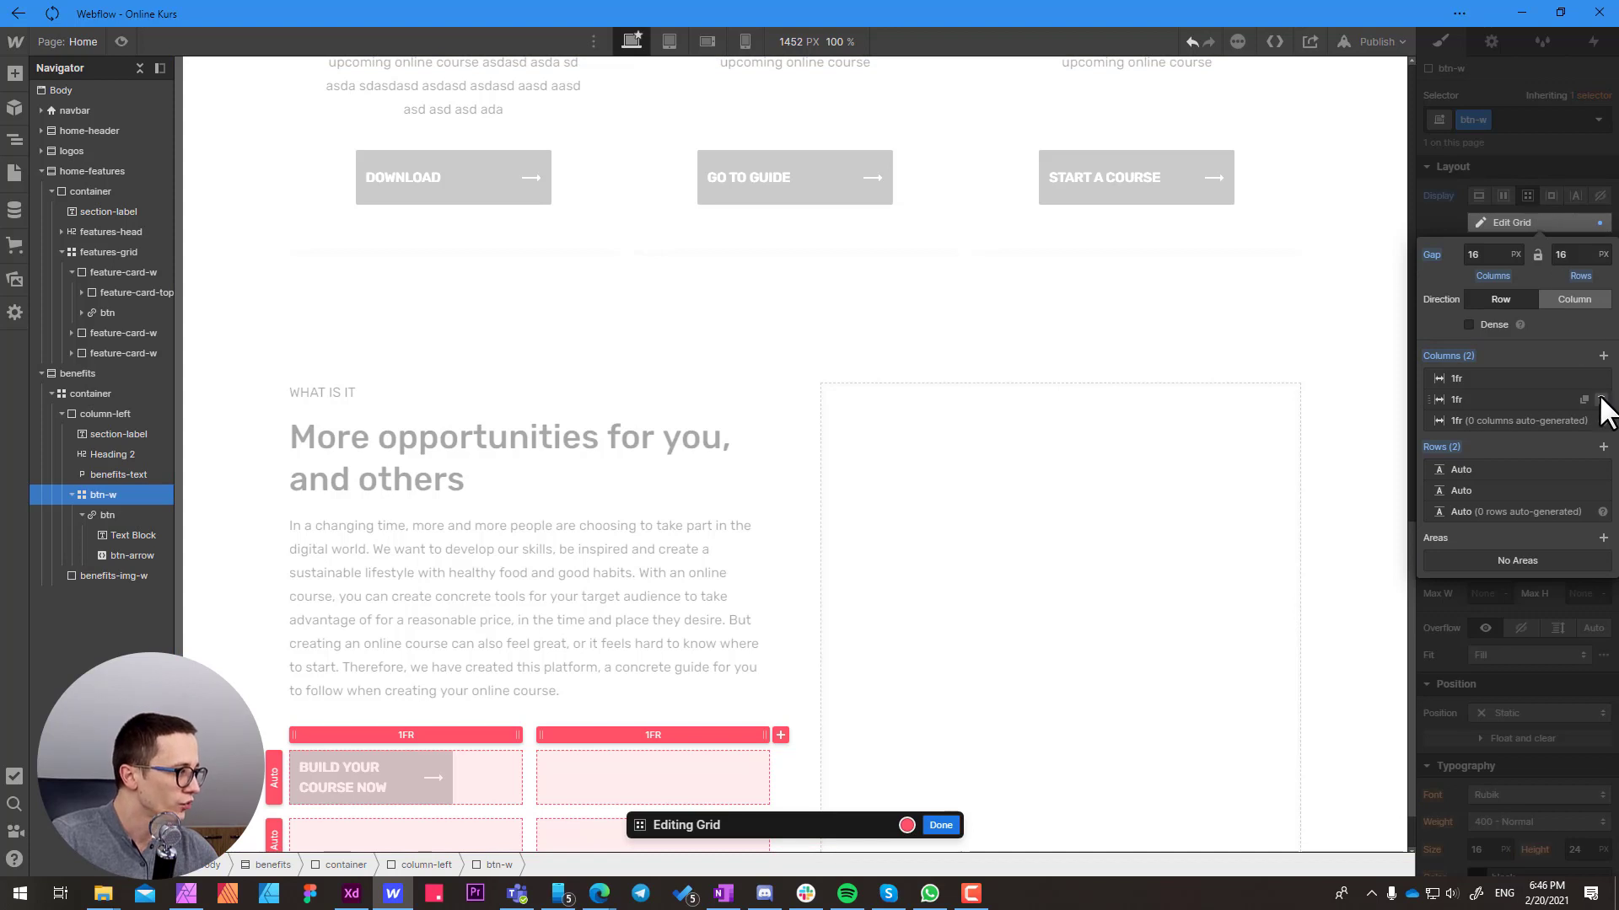
left_click(1601, 400)
left_click(1601, 470)
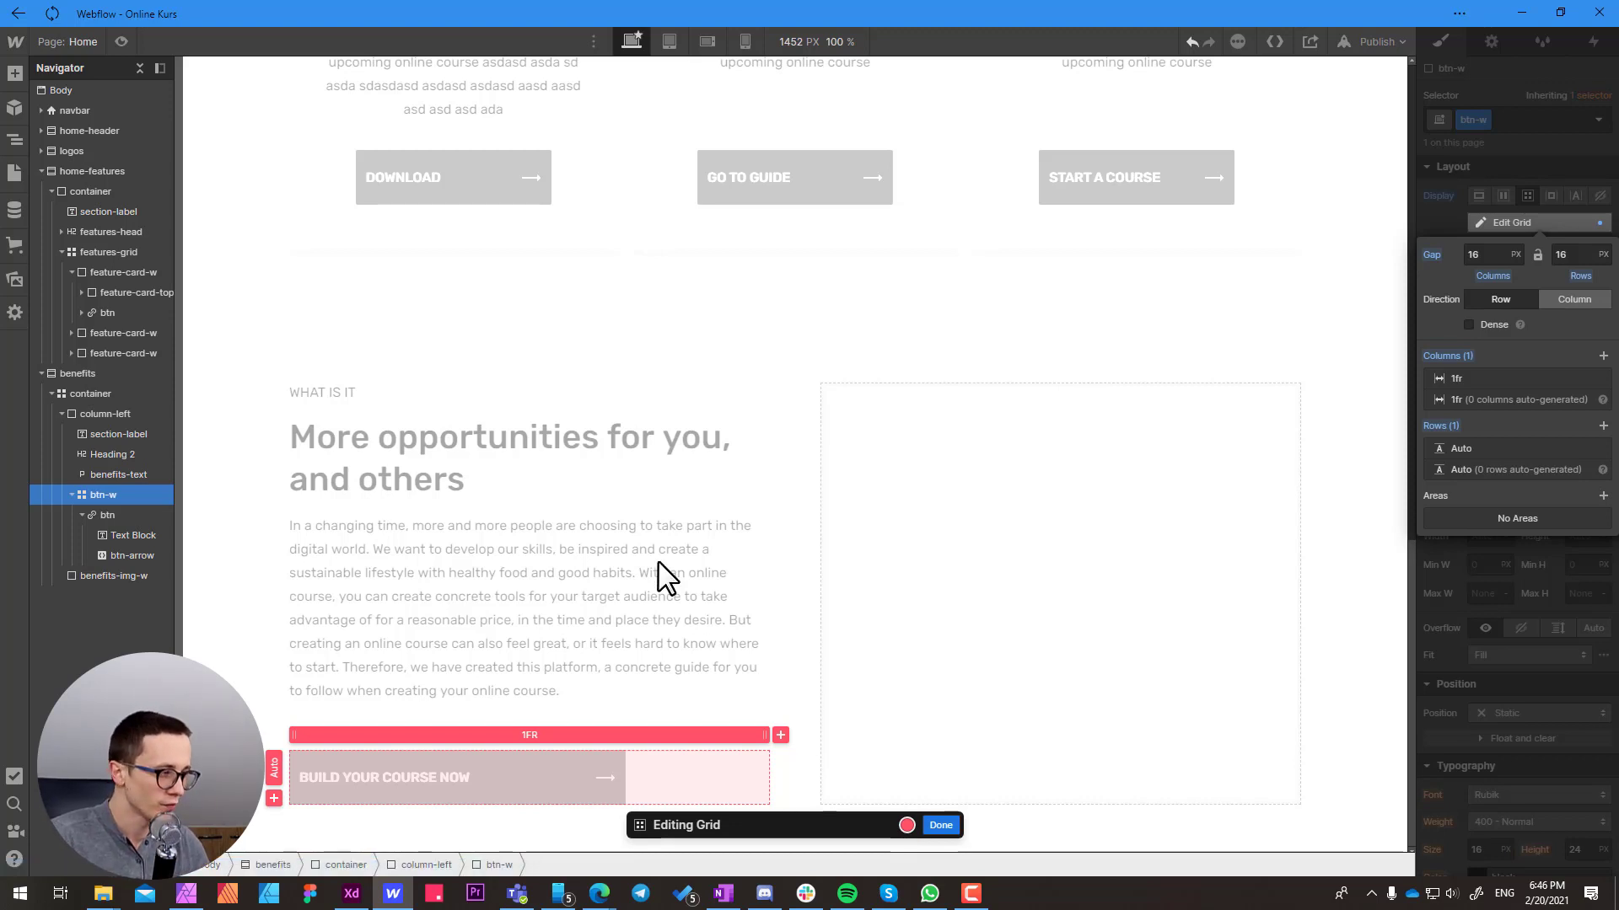
left_click(940, 825)
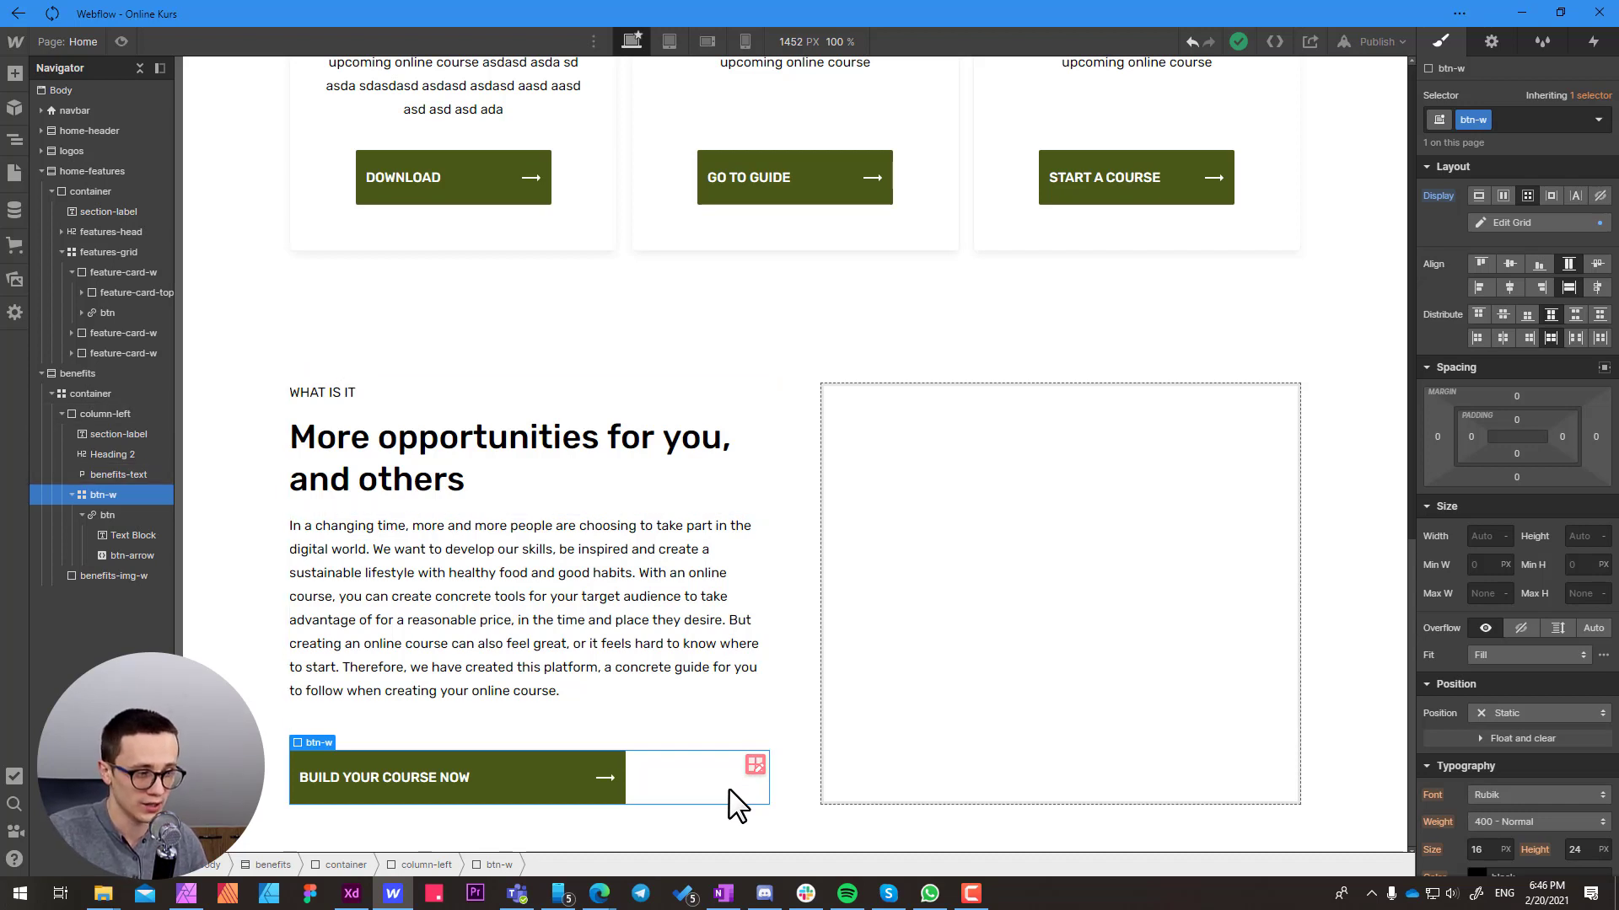
Remove the btn-half combo class from the BUILD YOUR COURSE NOW button
left_click(616, 758)
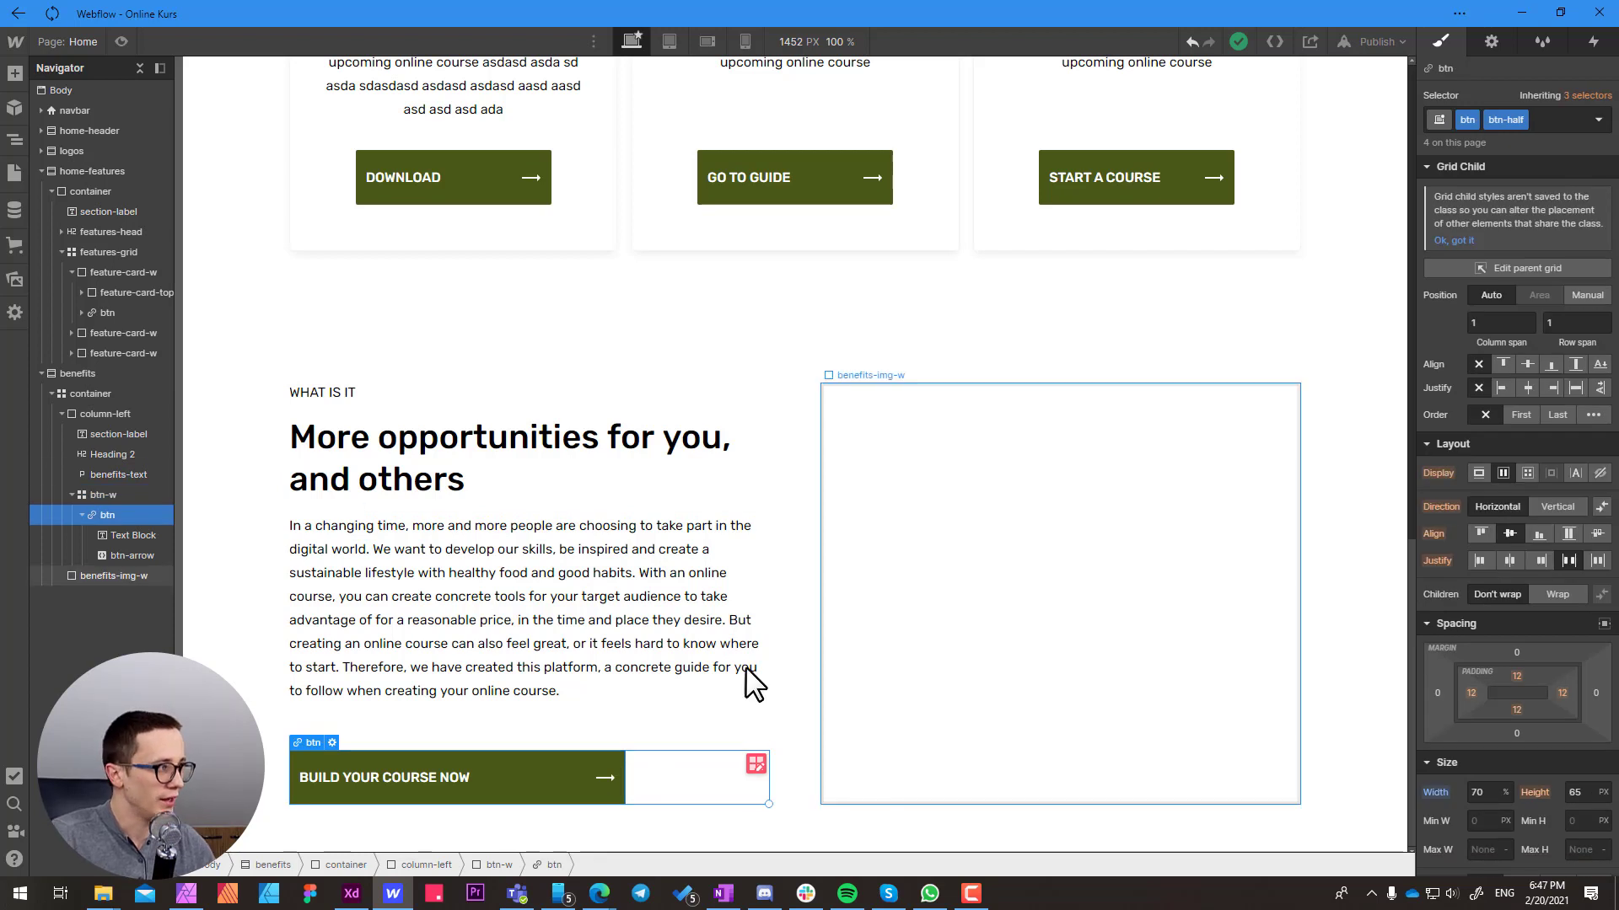
left_click(1536, 118)
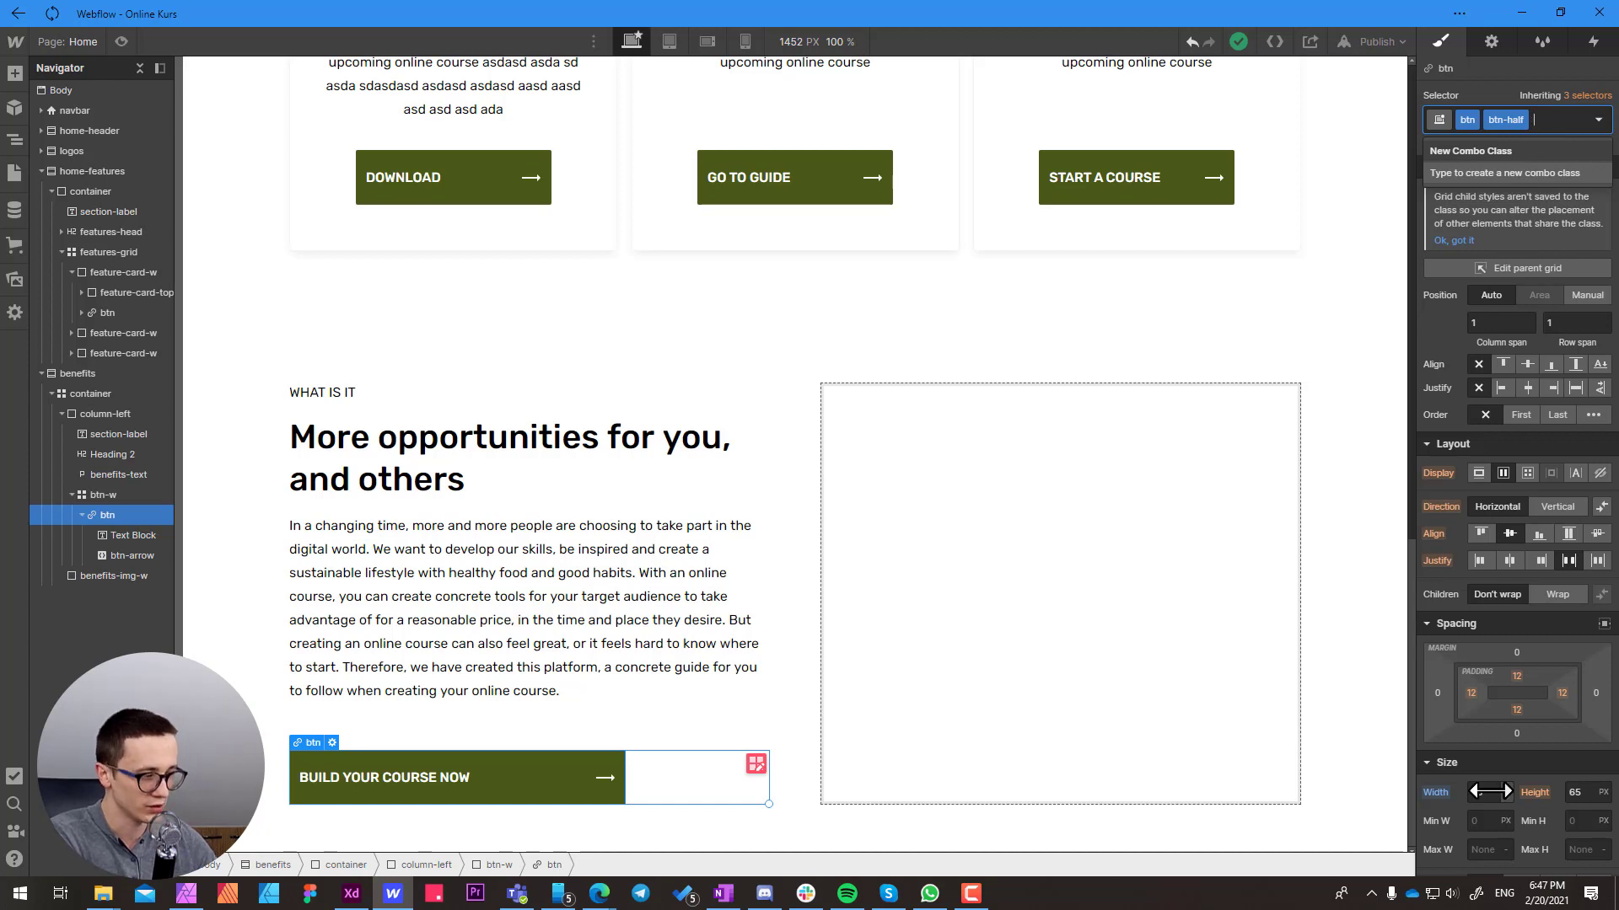
key("BackSpace")
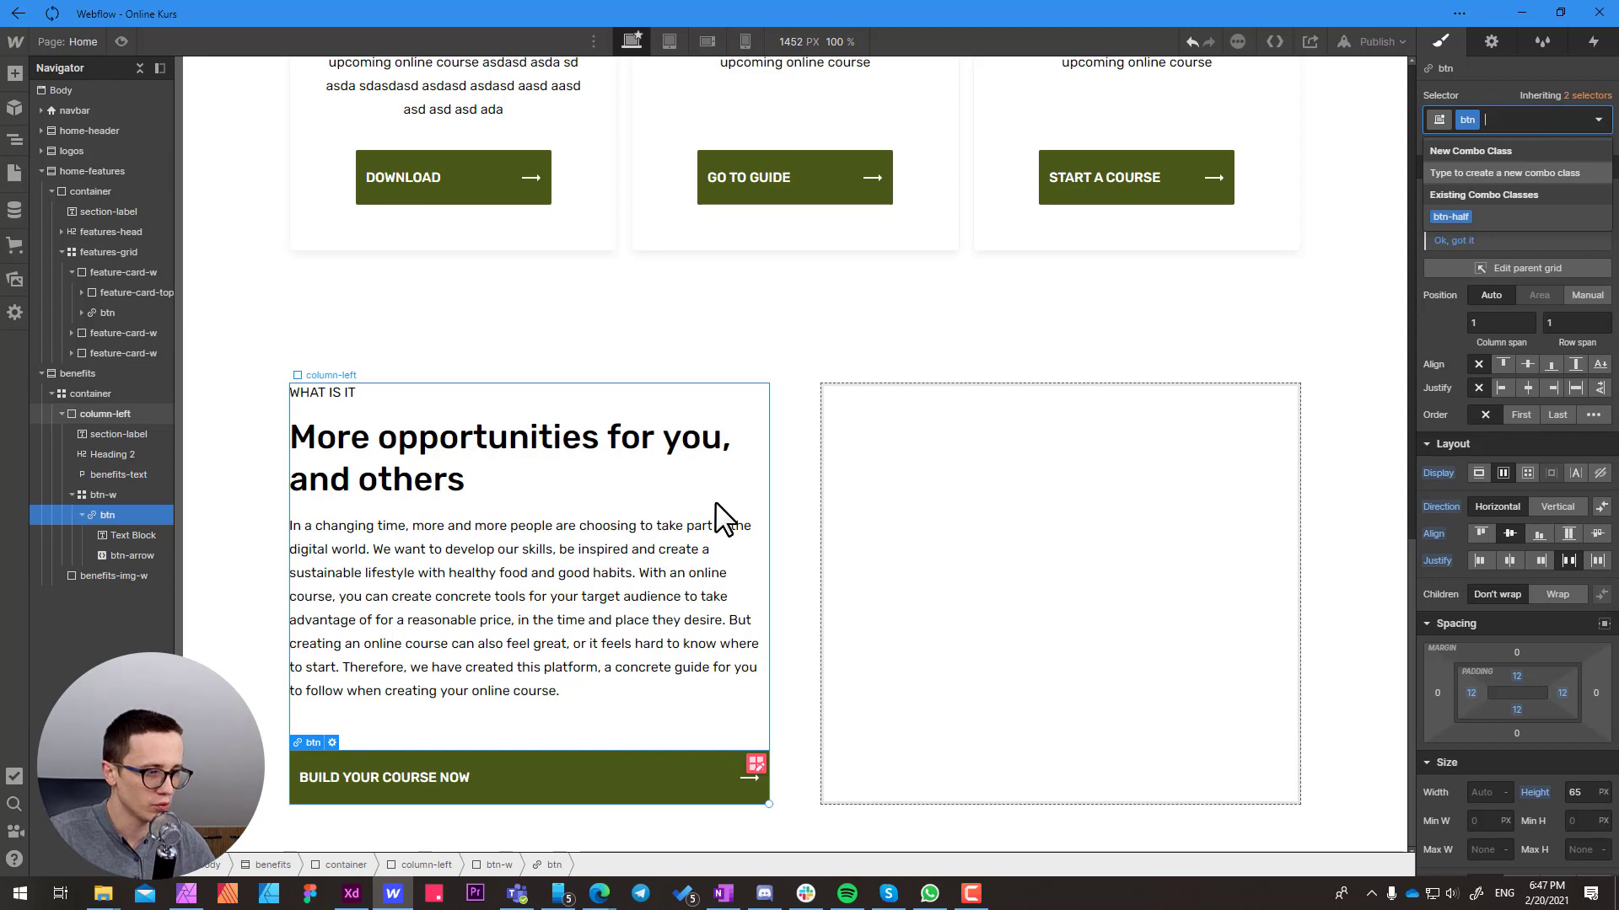
Narrow the btn-w grid column to 0.75fr, then switch its unit to percent and set the width to 60%
left_click(112, 495)
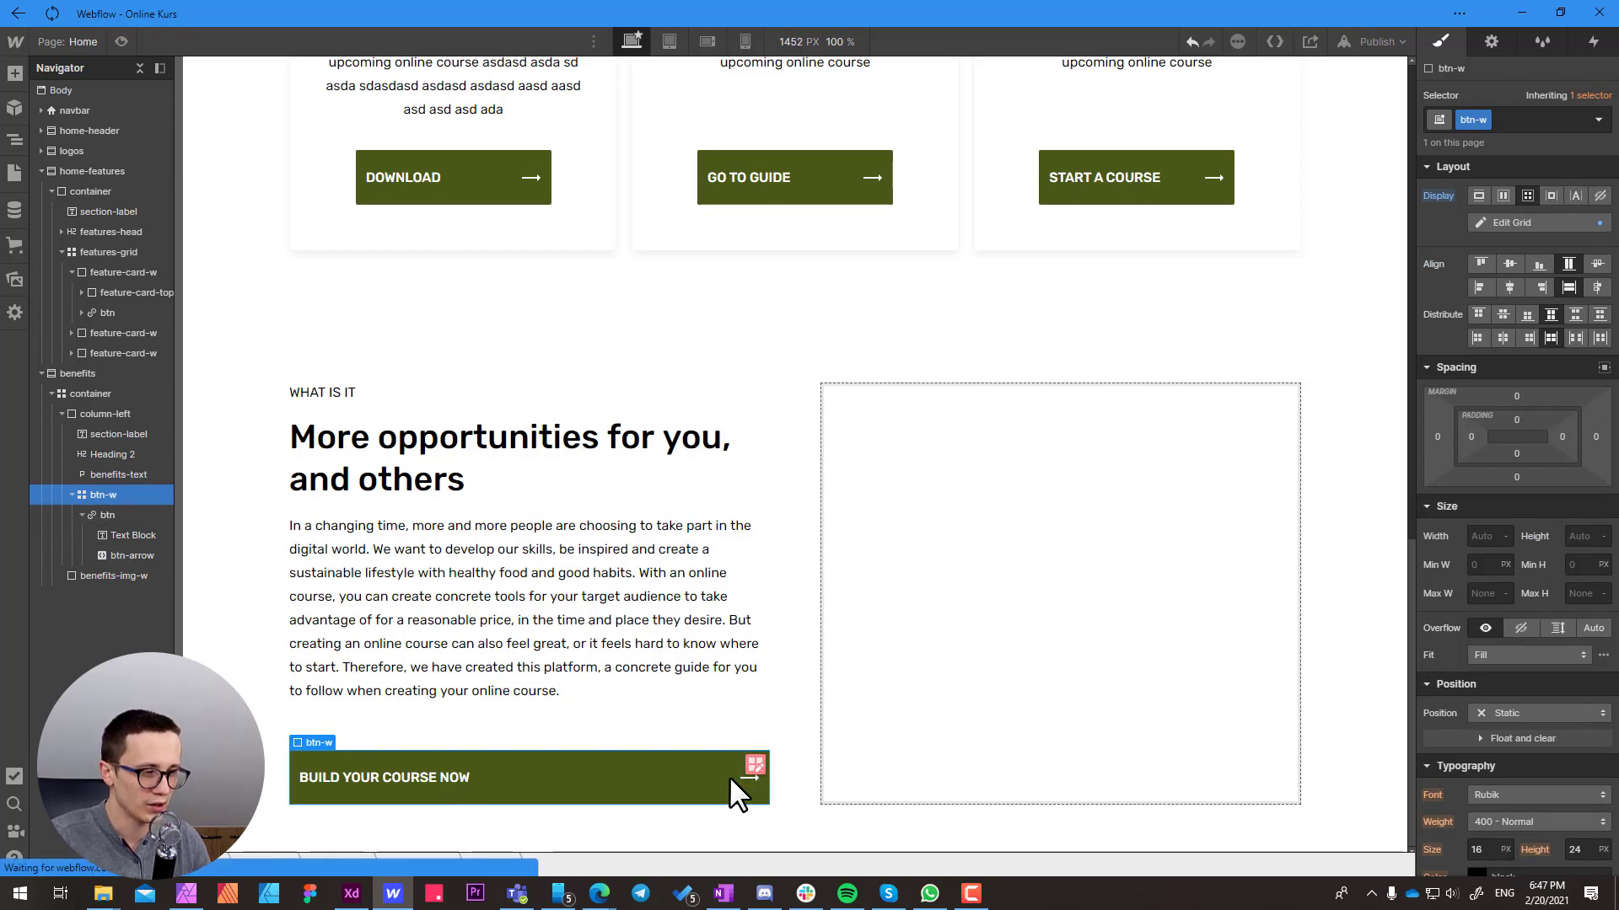
left_click(751, 762)
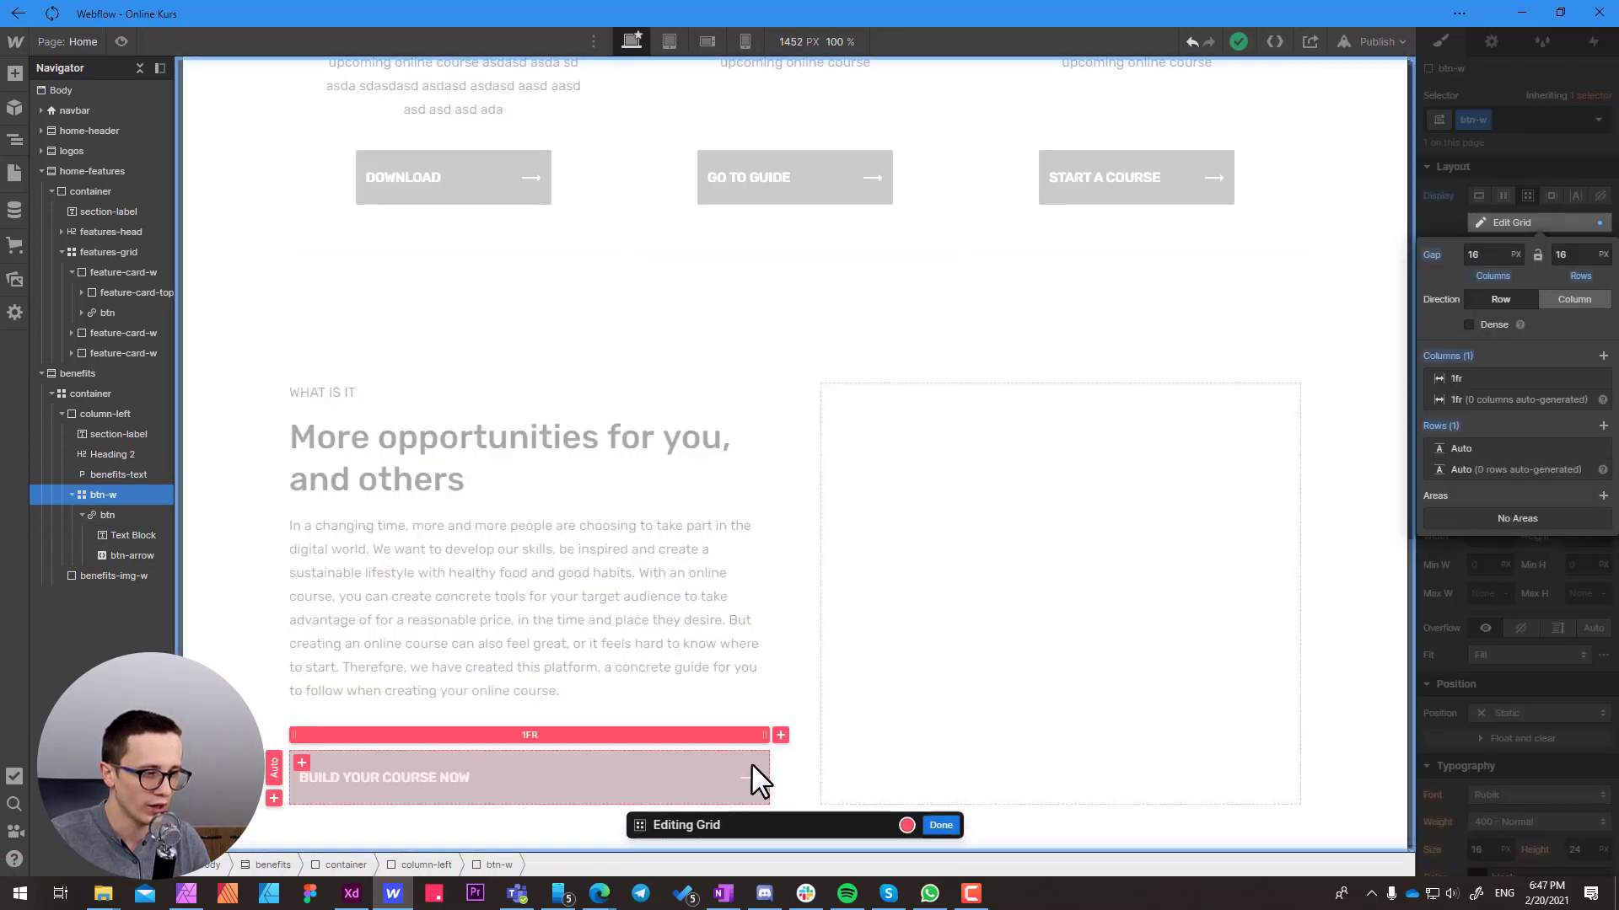
left_click_drag(759, 734, 668, 732)
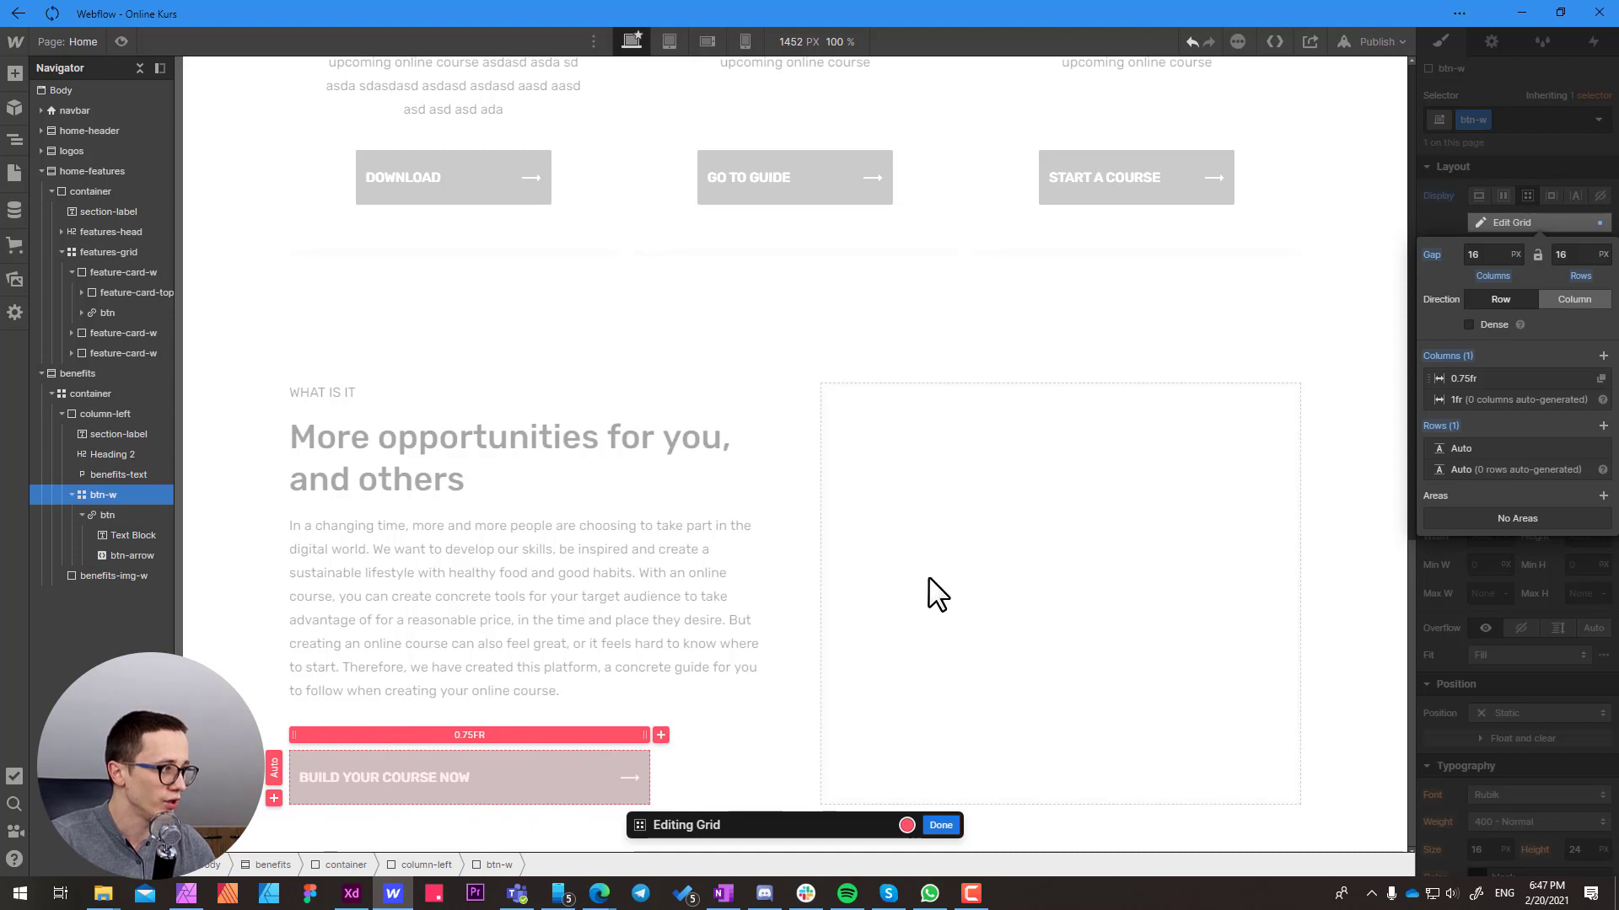
left_click(1484, 255)
left_click(1514, 380)
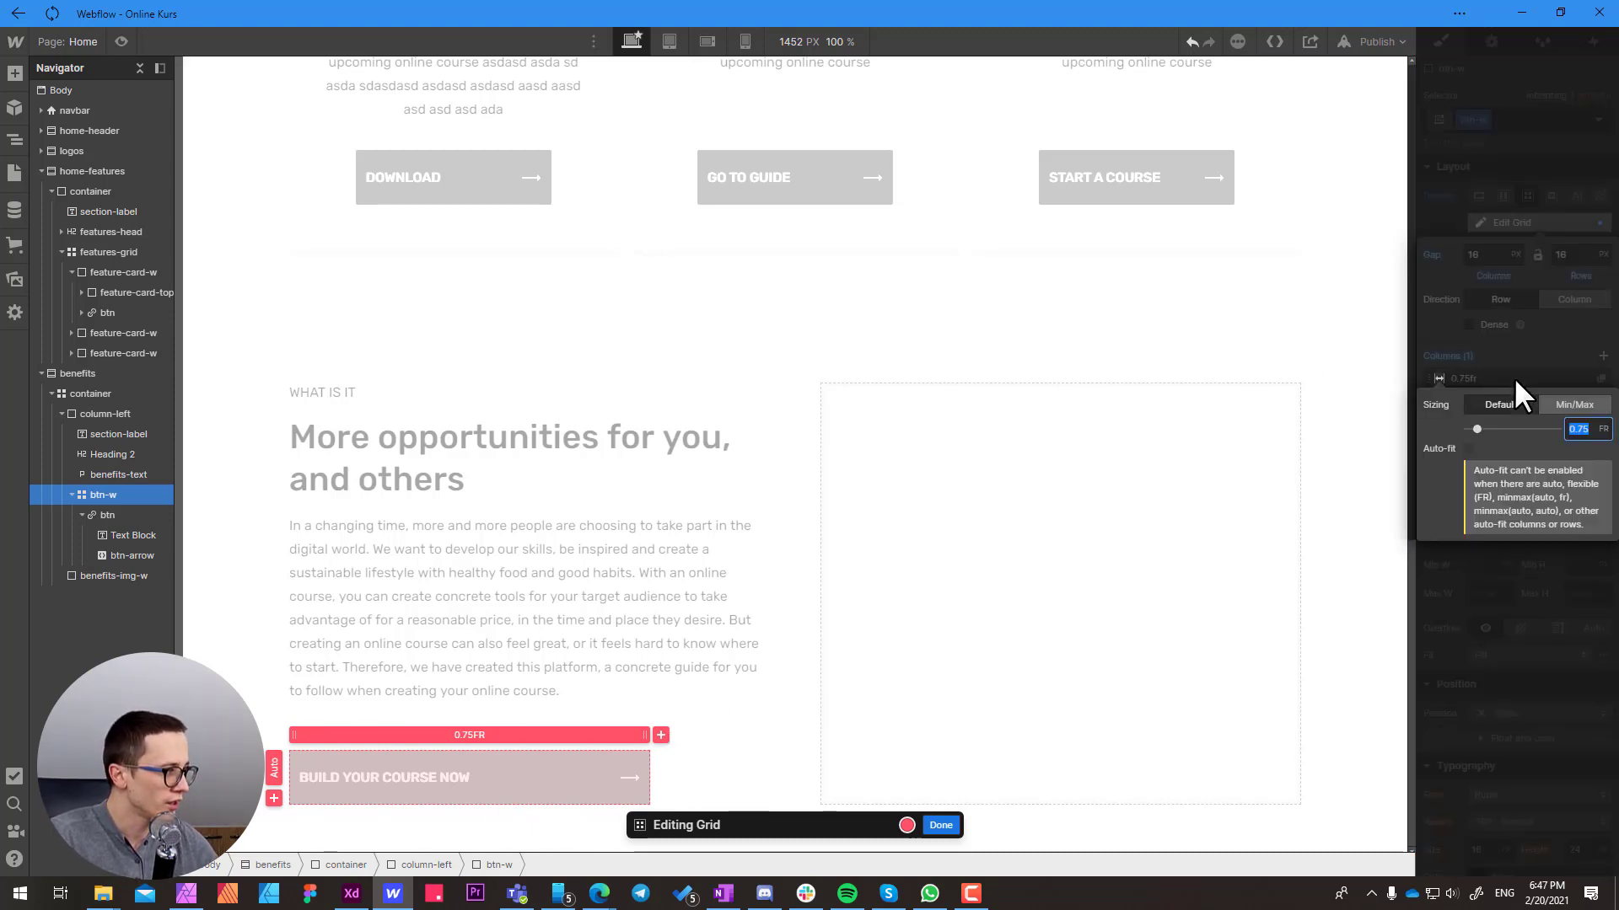
left_click(1602, 429)
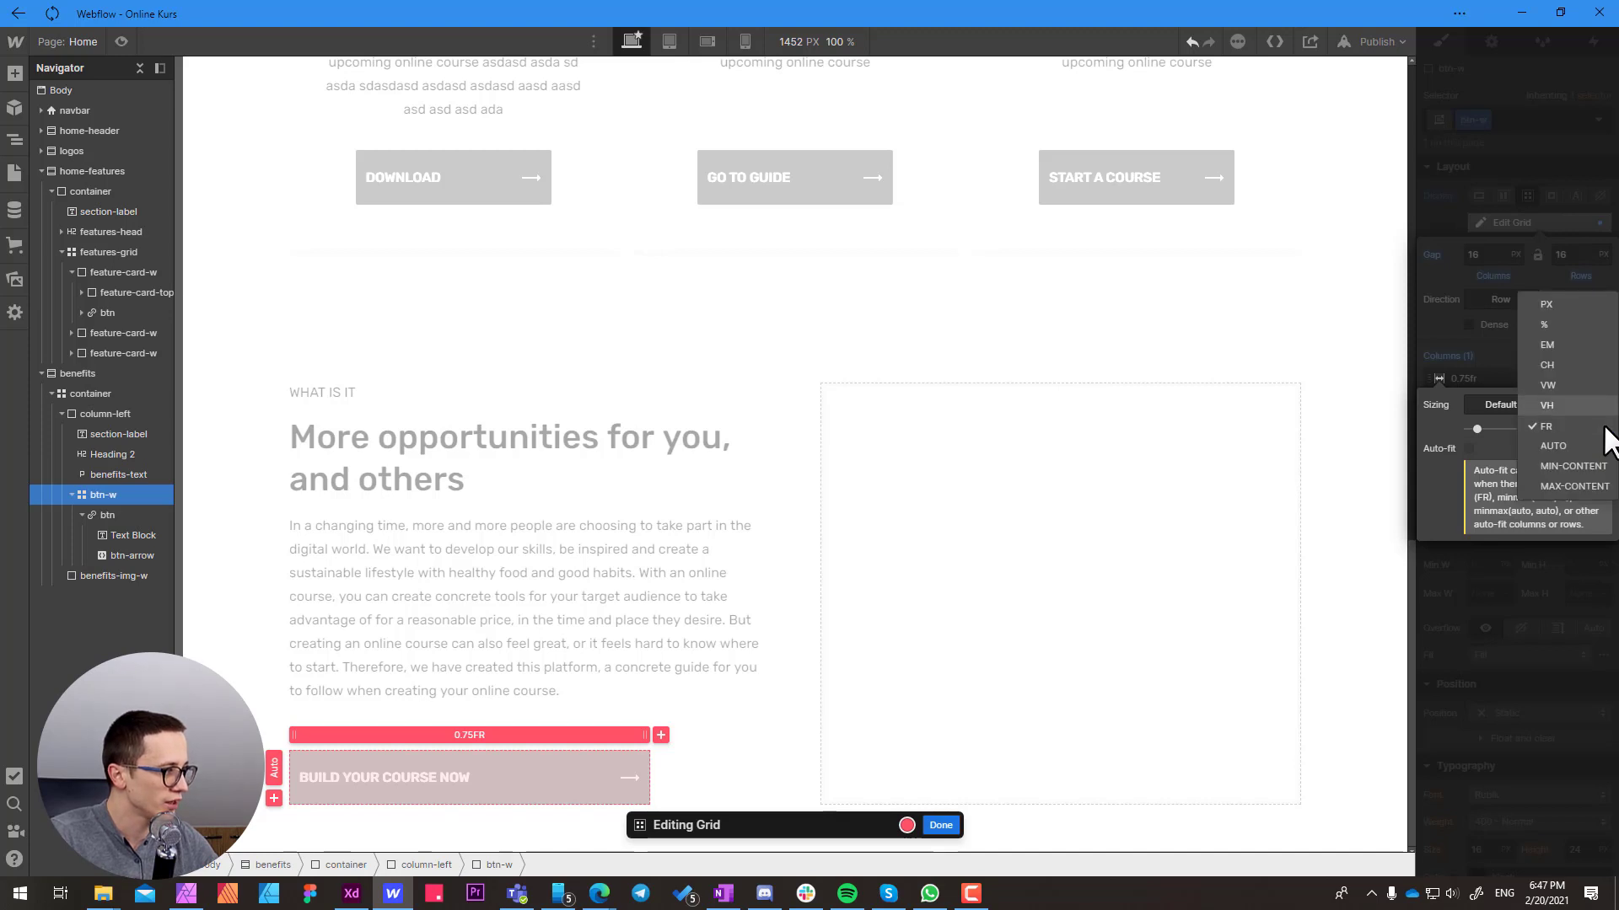
left_click(1570, 341)
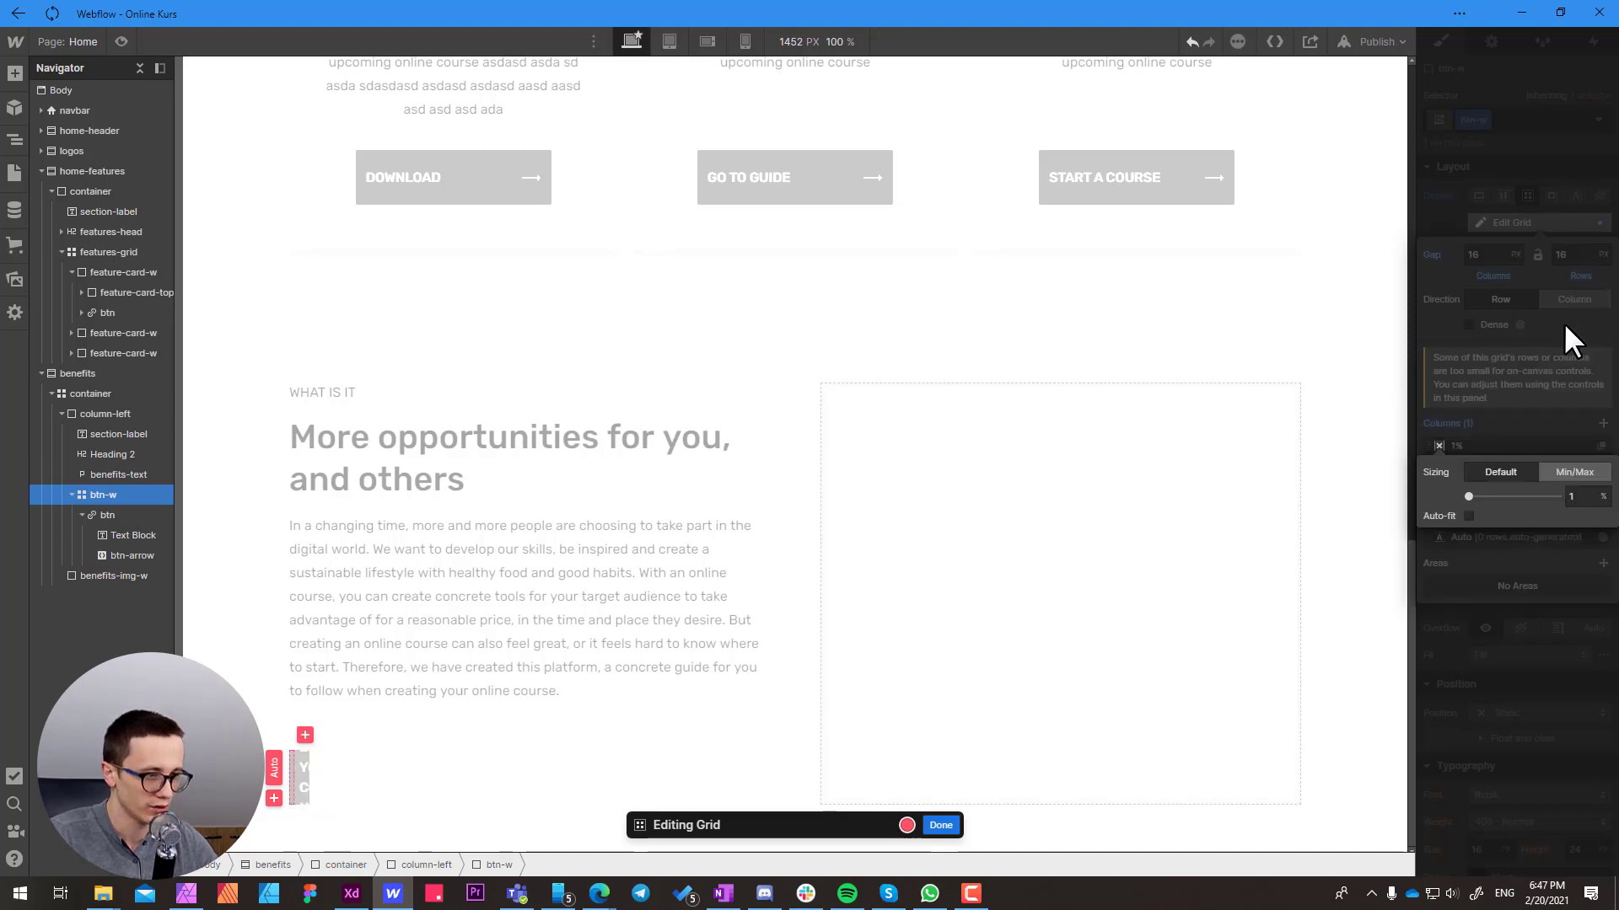
left_click(1578, 498)
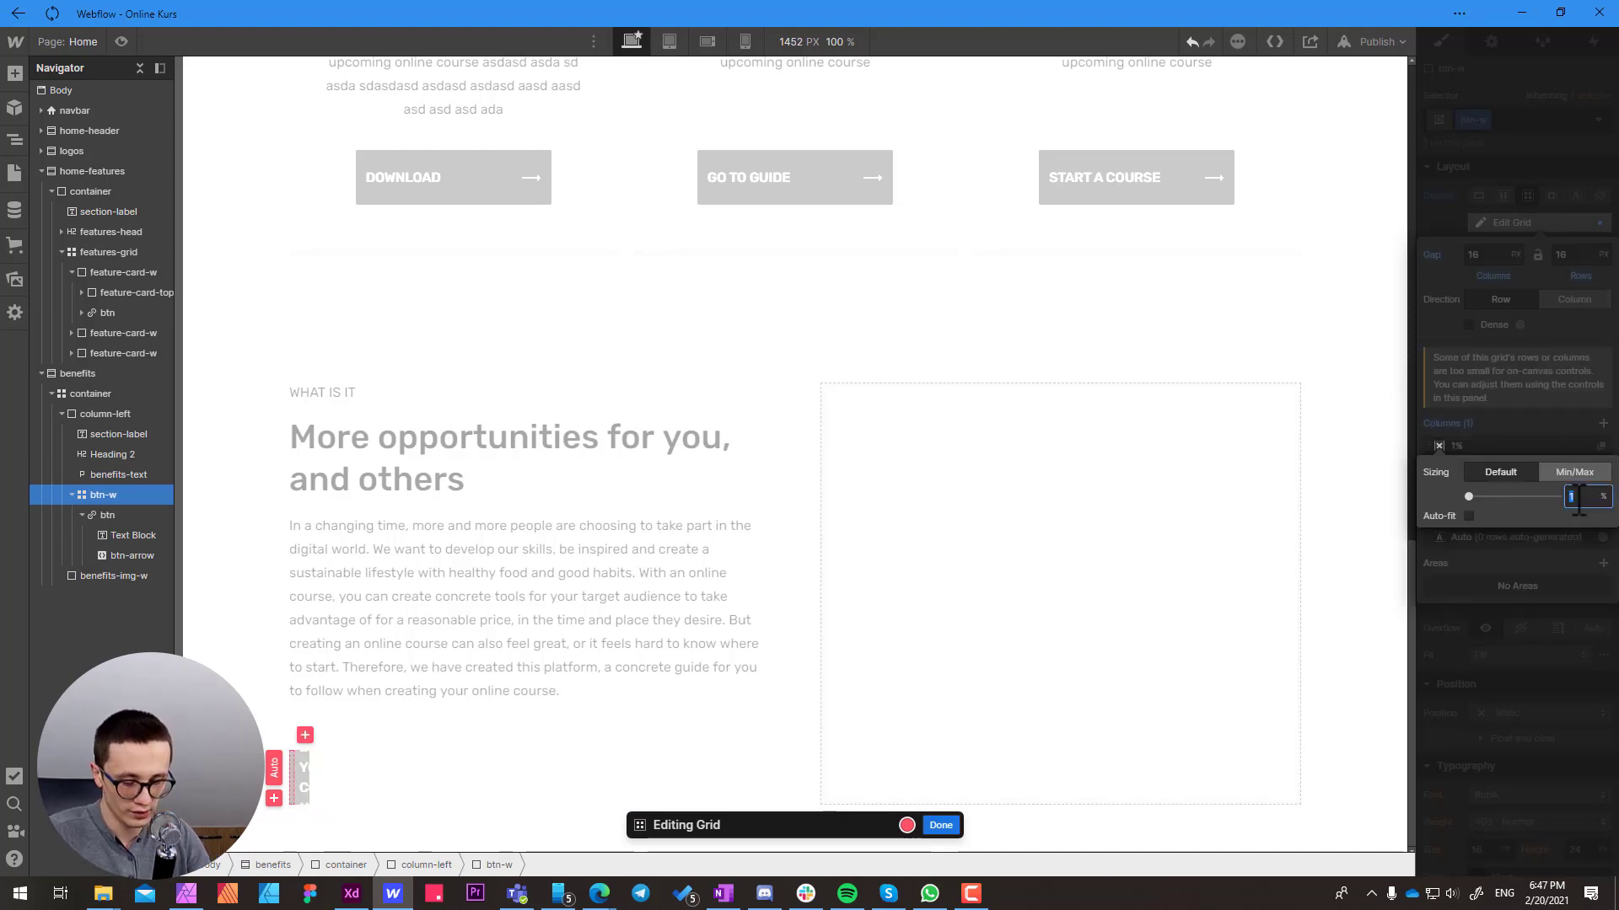
type("60")
key("Return")
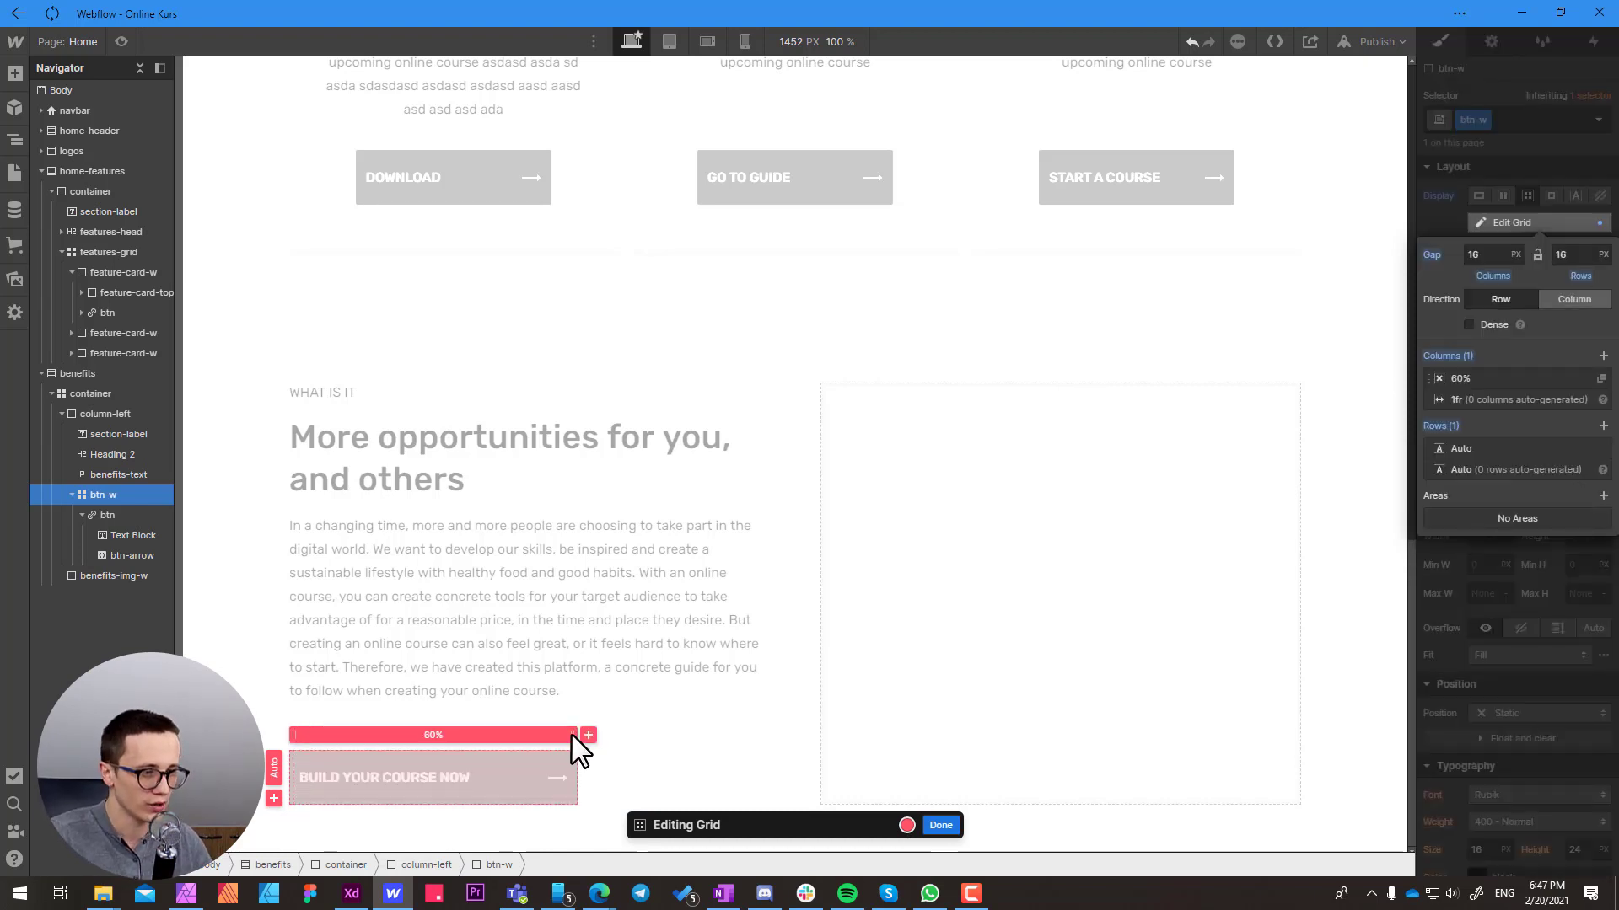
Try widening the btn-w grid column to 69%, then set it back to 60% and finish editing the grid
left_click_drag(571, 735, 708, 742)
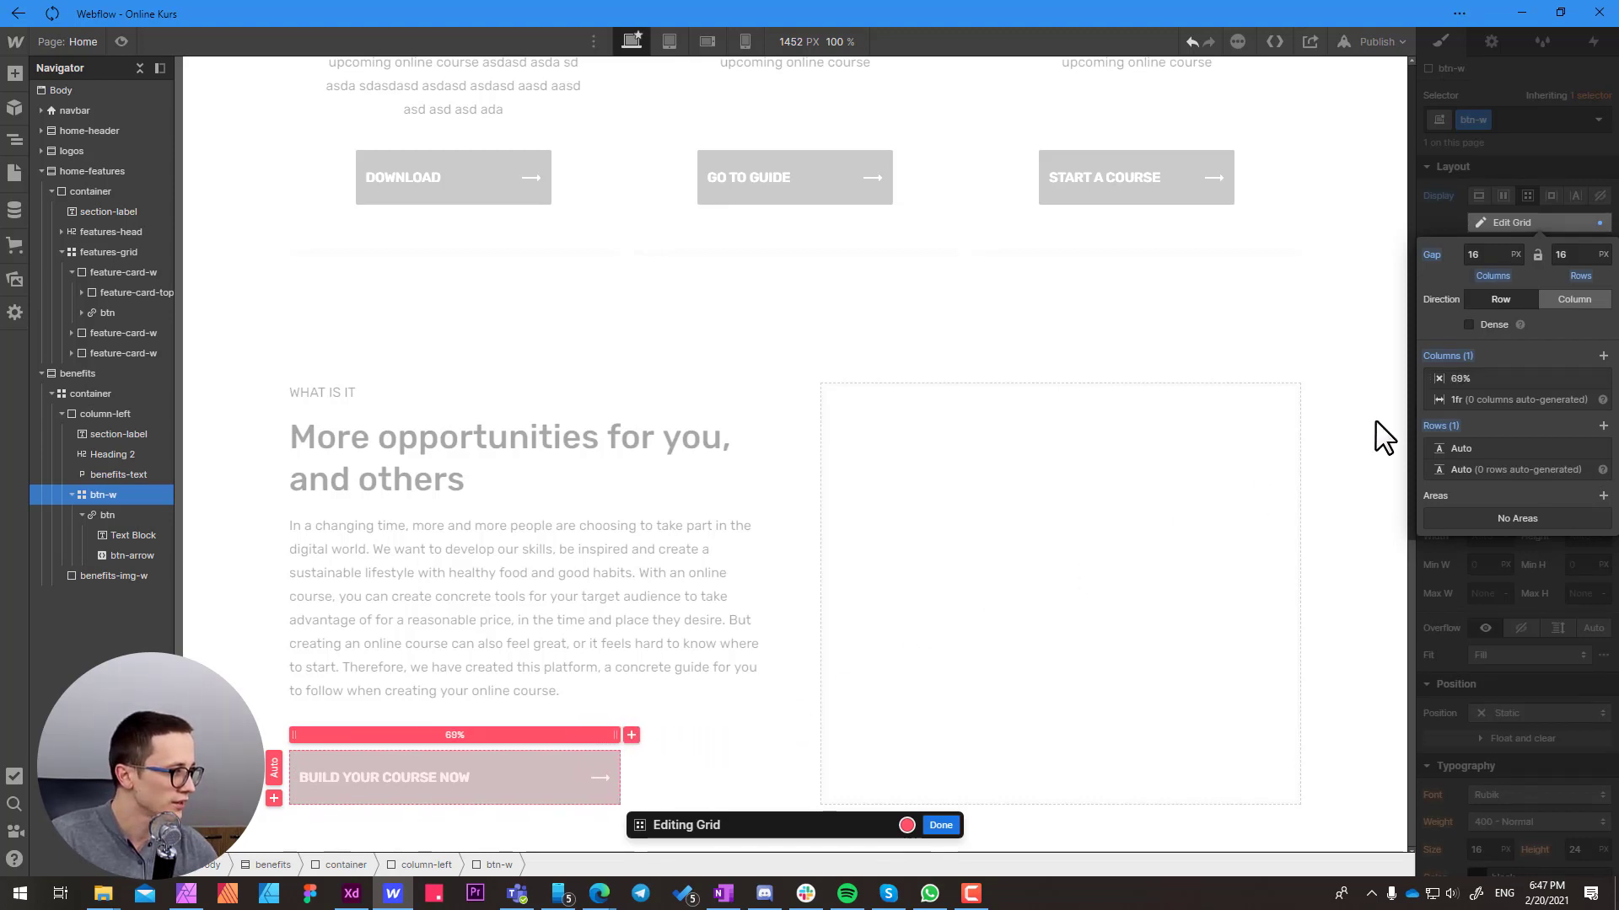
left_click(1456, 381)
left_click(1574, 430)
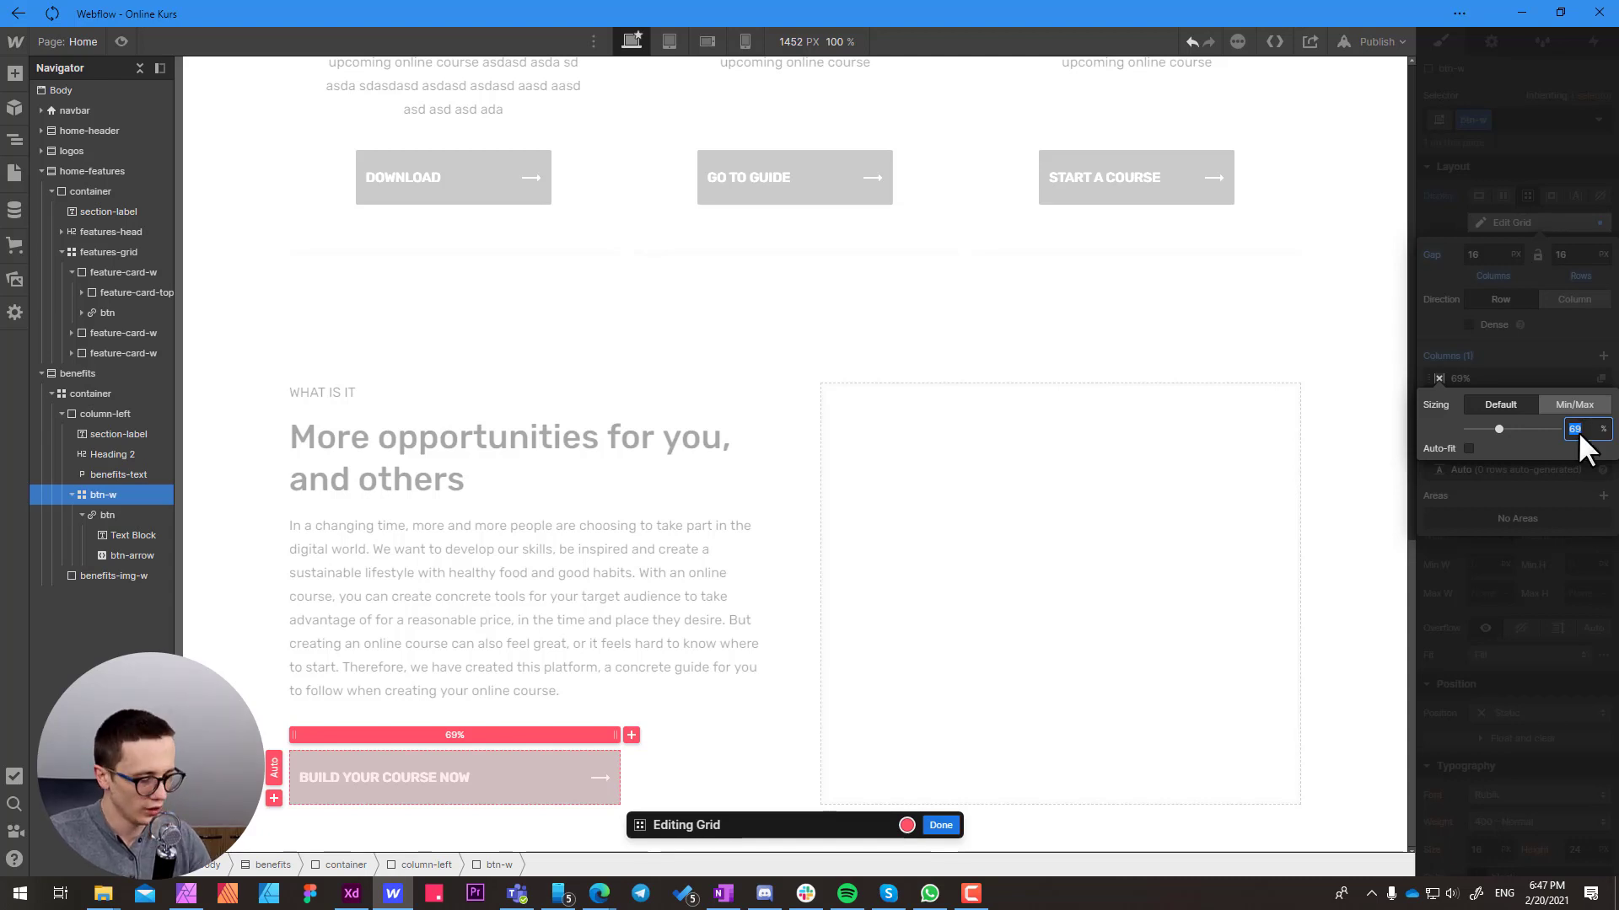
type("60")
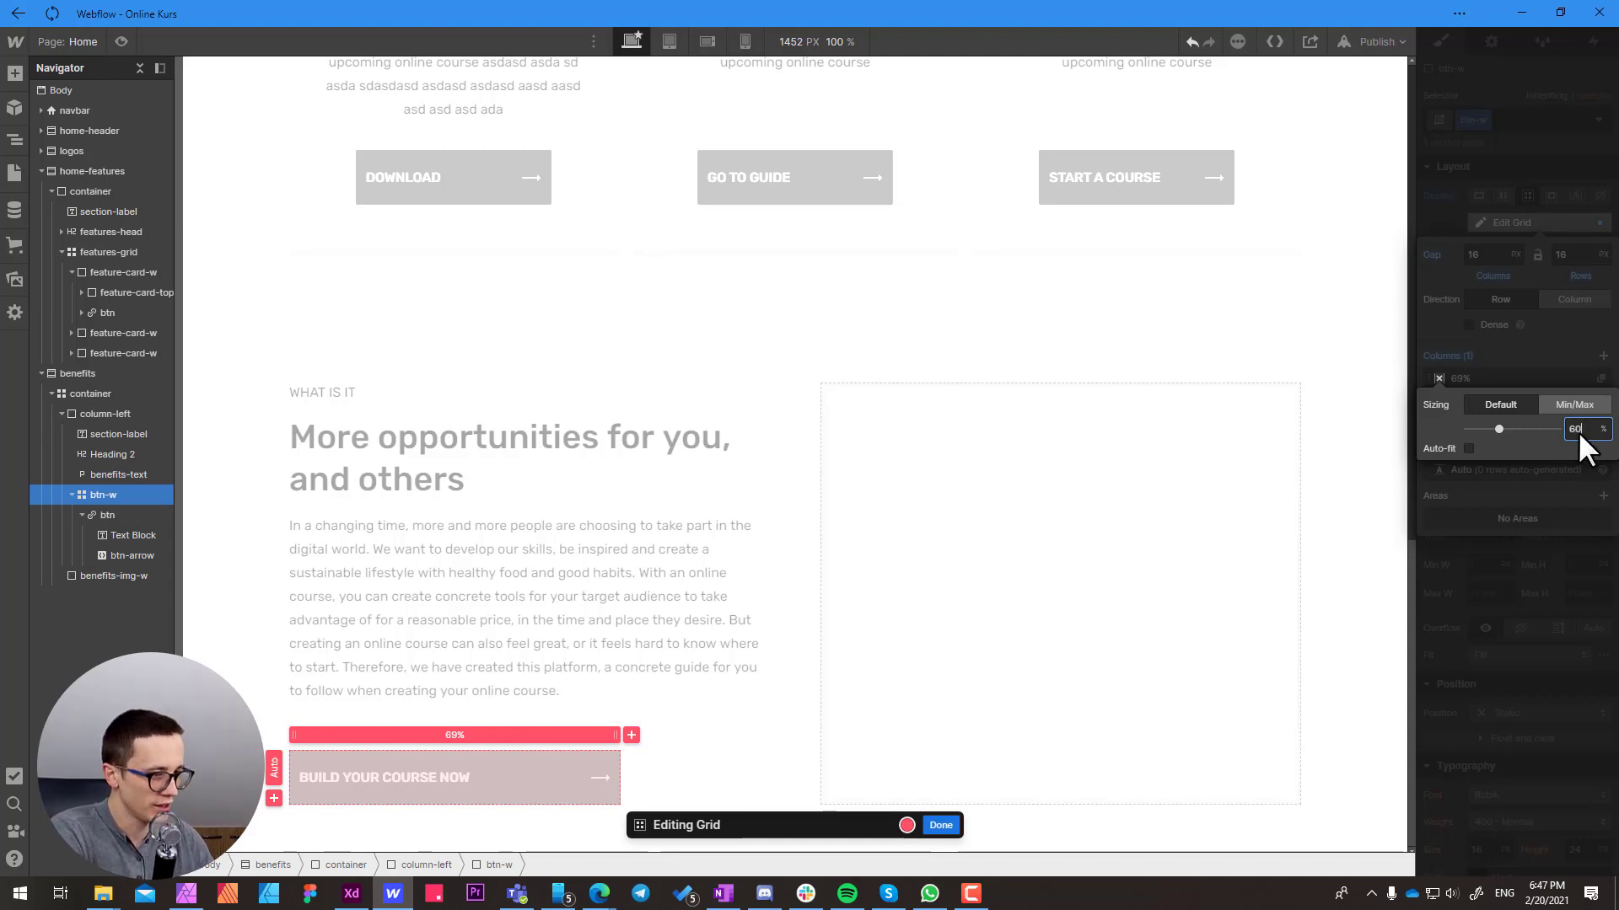
key("Return")
left_click(941, 825)
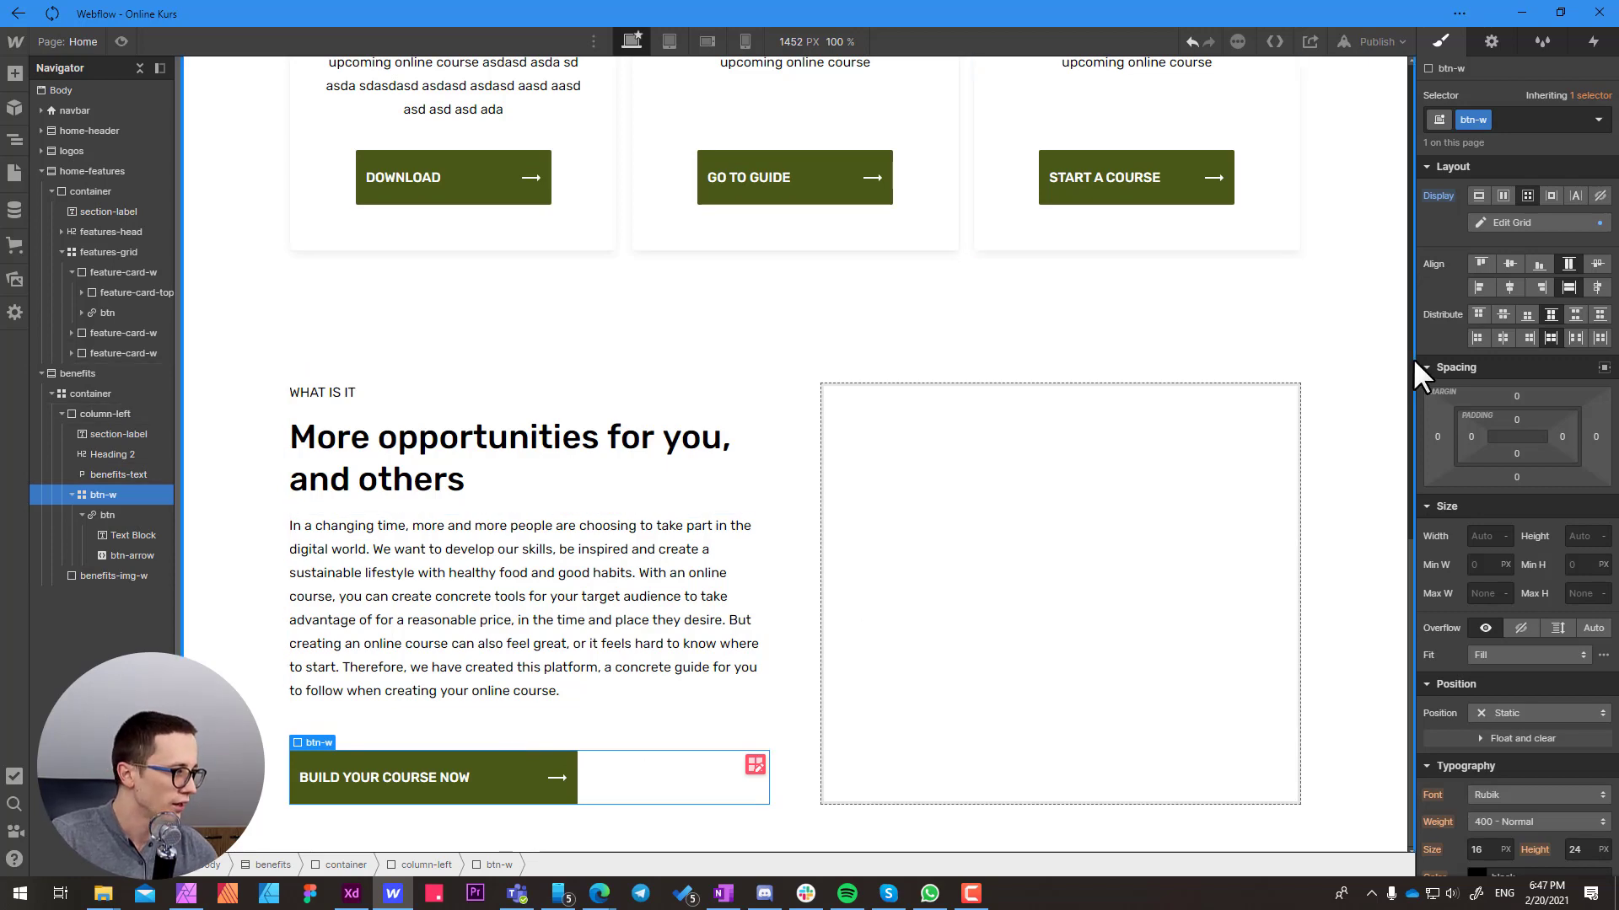
Narrow the desktop canvas to 1266 px to check how the left column and its button respond
left_click_drag(1413, 359, 1369, 381)
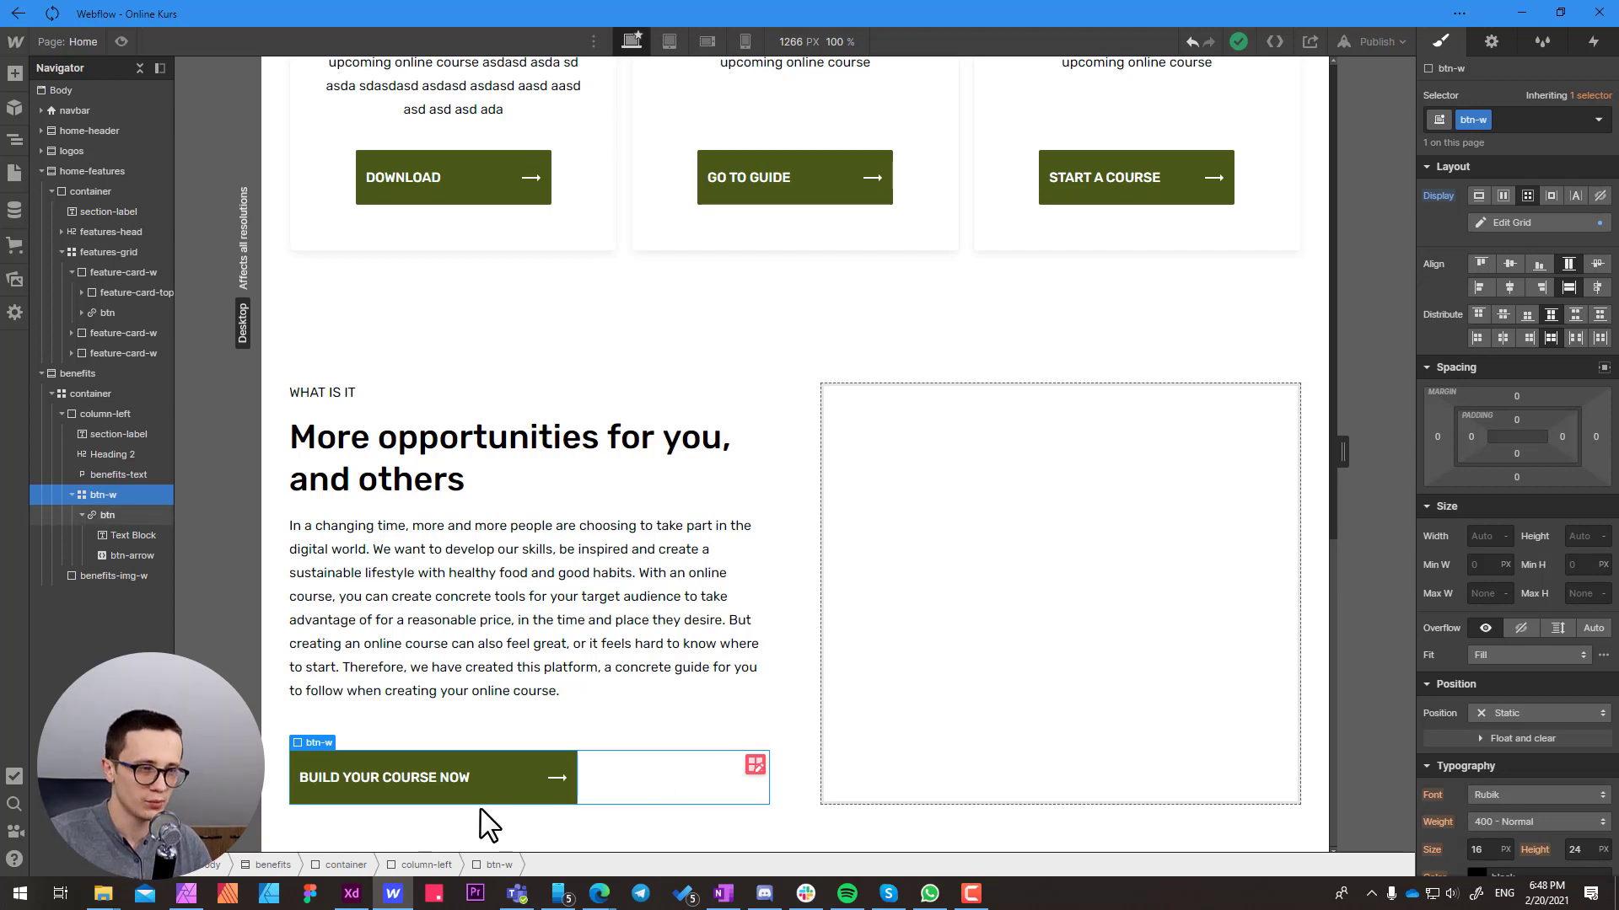
left_click(558, 721)
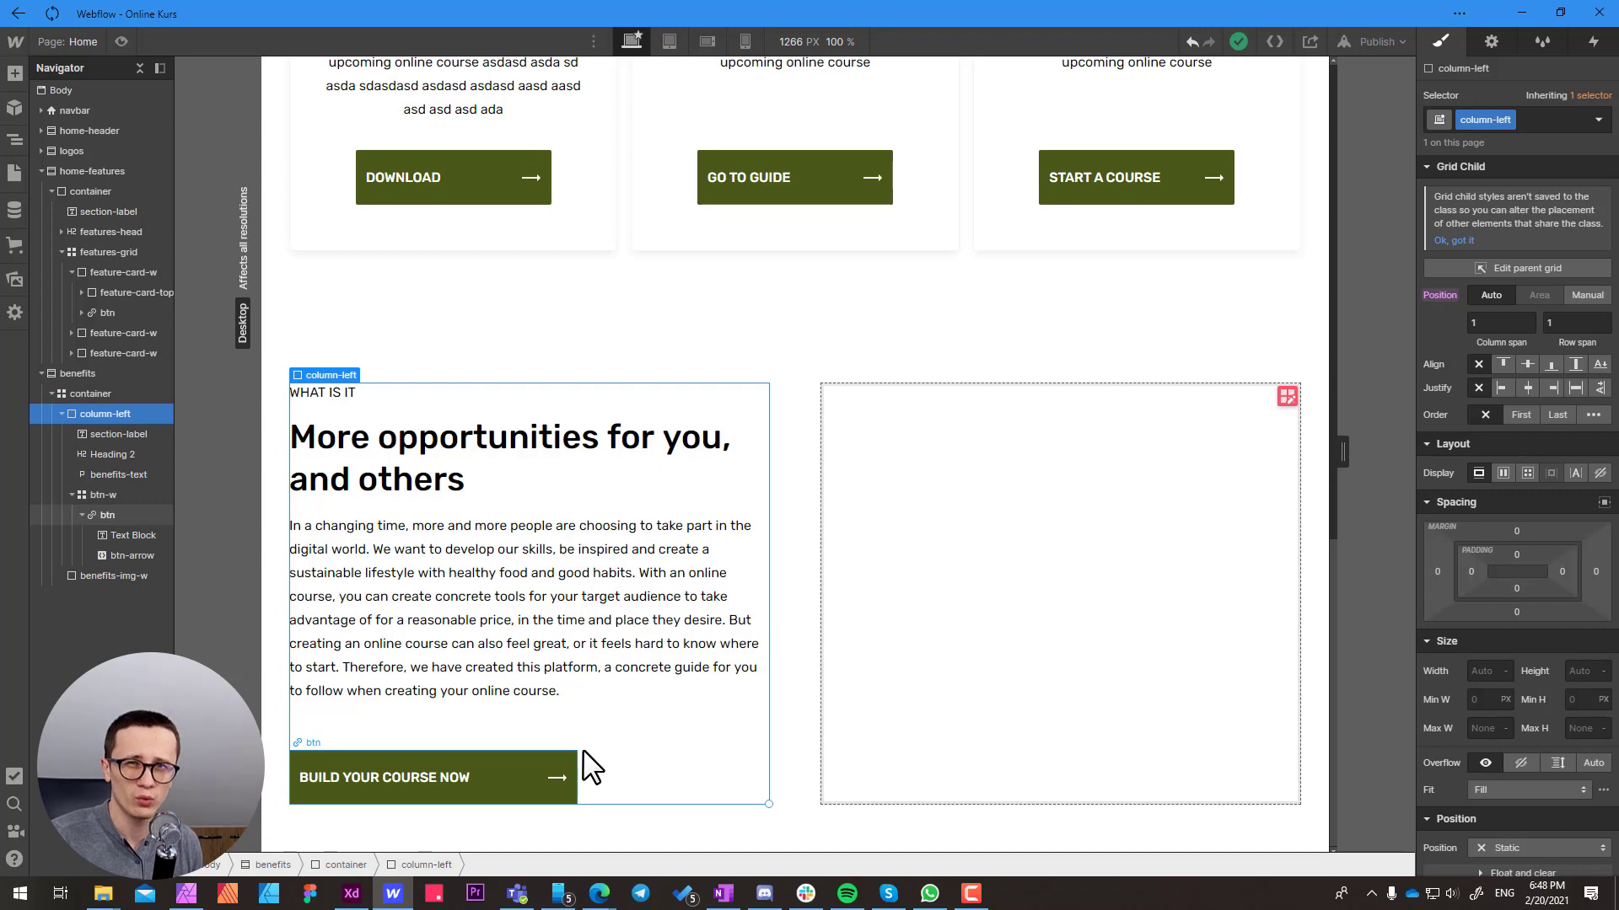
Reopen the btn-w wrapper's grid for editing and set its column width to 1.5fr
left_click(594, 770)
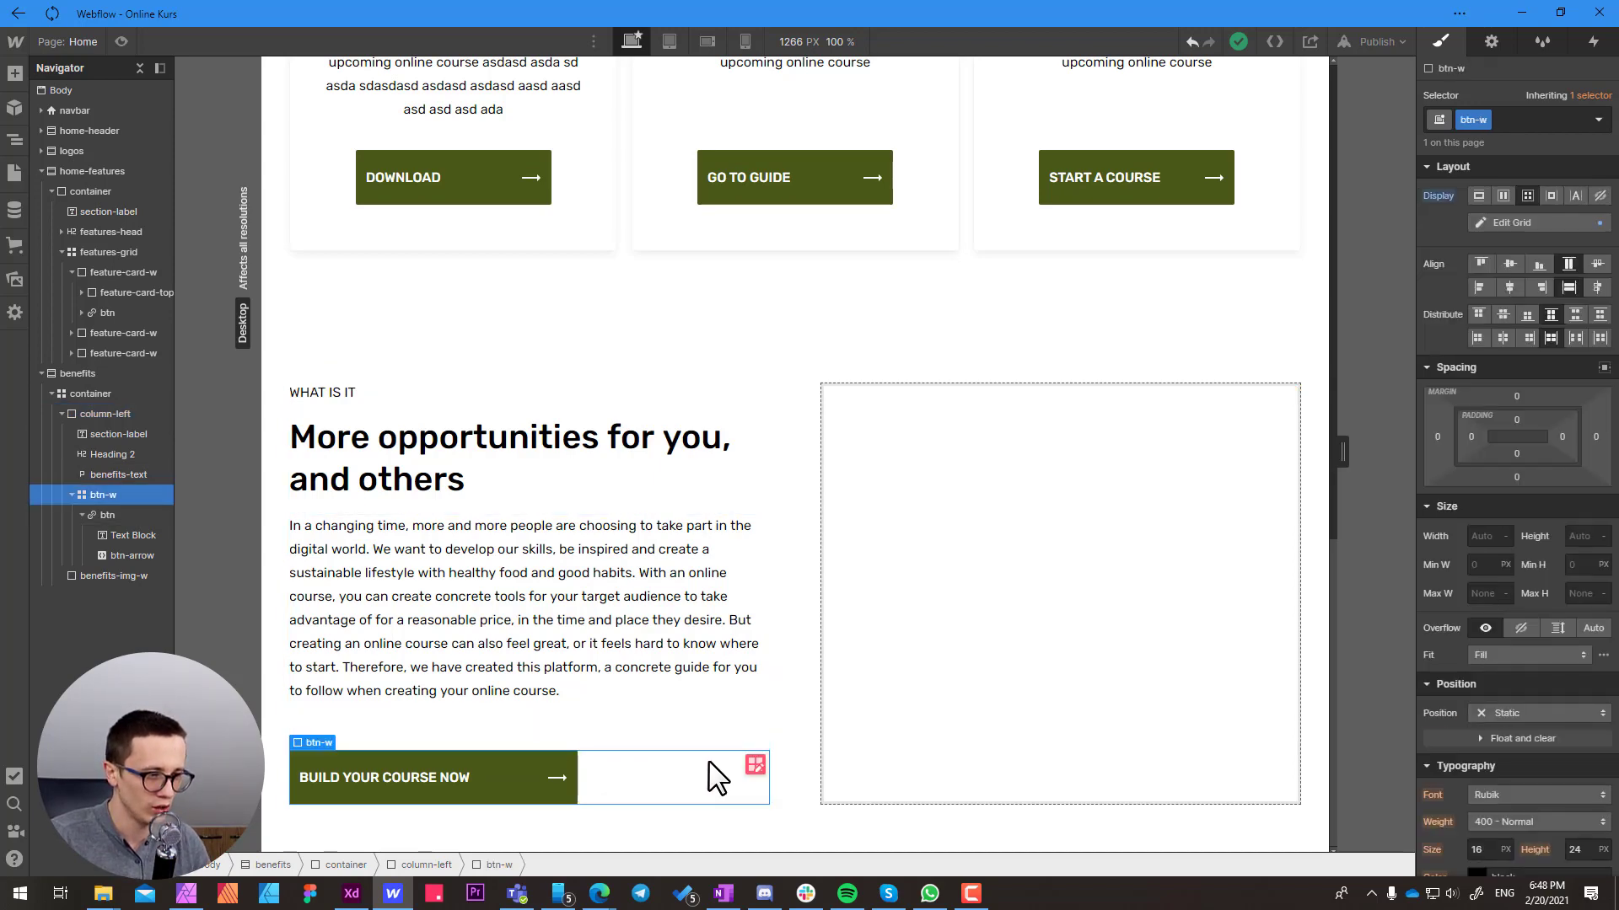
left_click(754, 765)
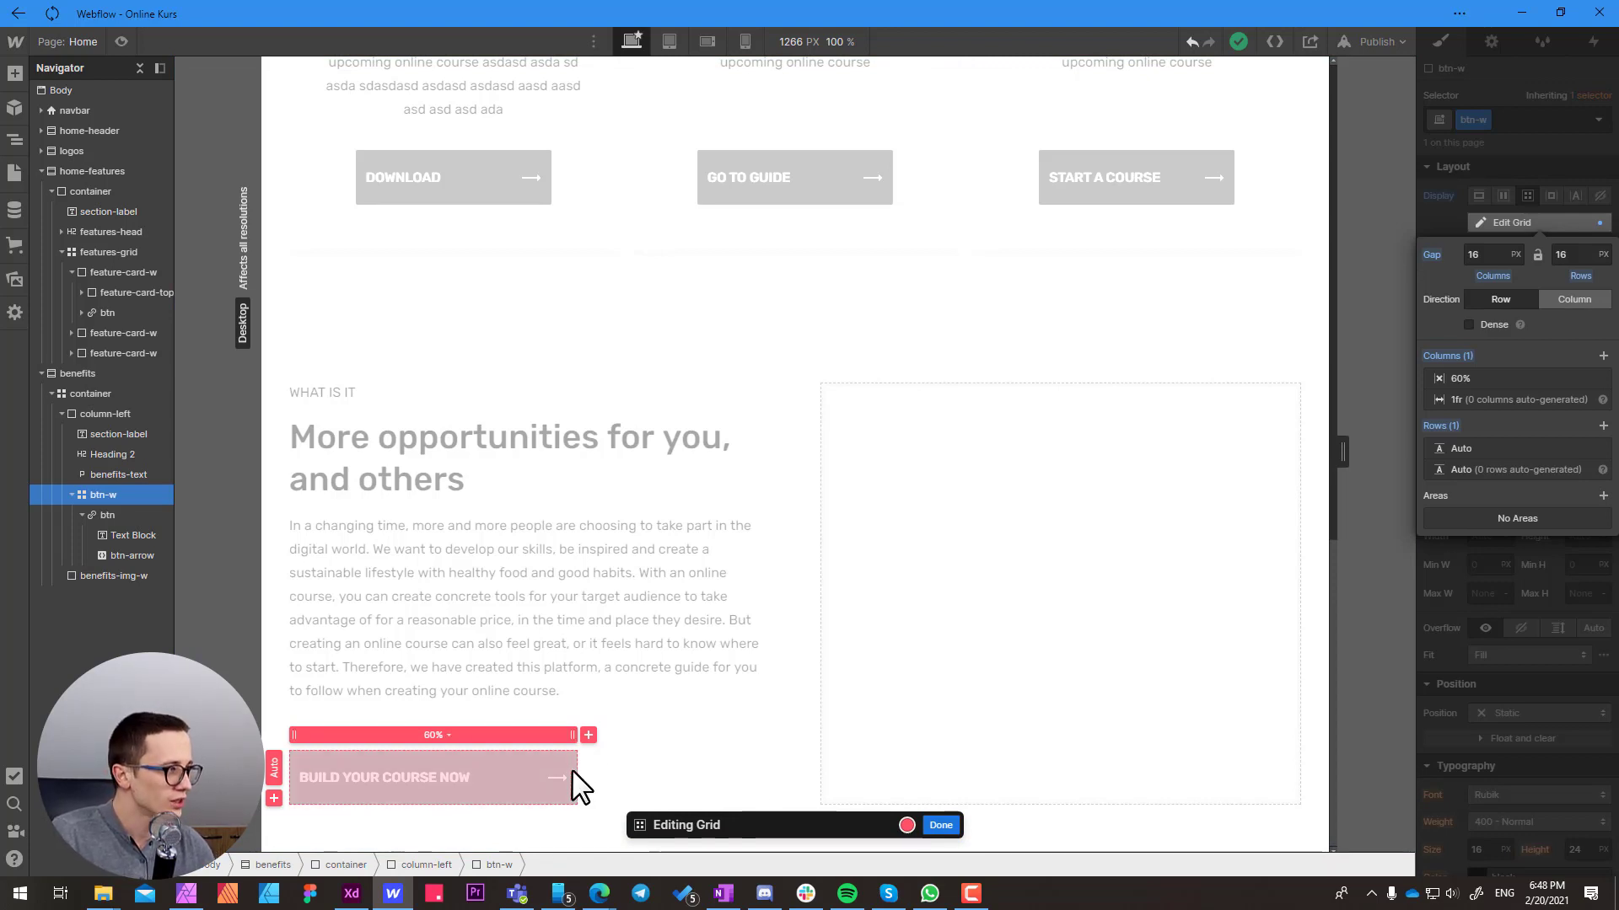
left_click(1492, 380)
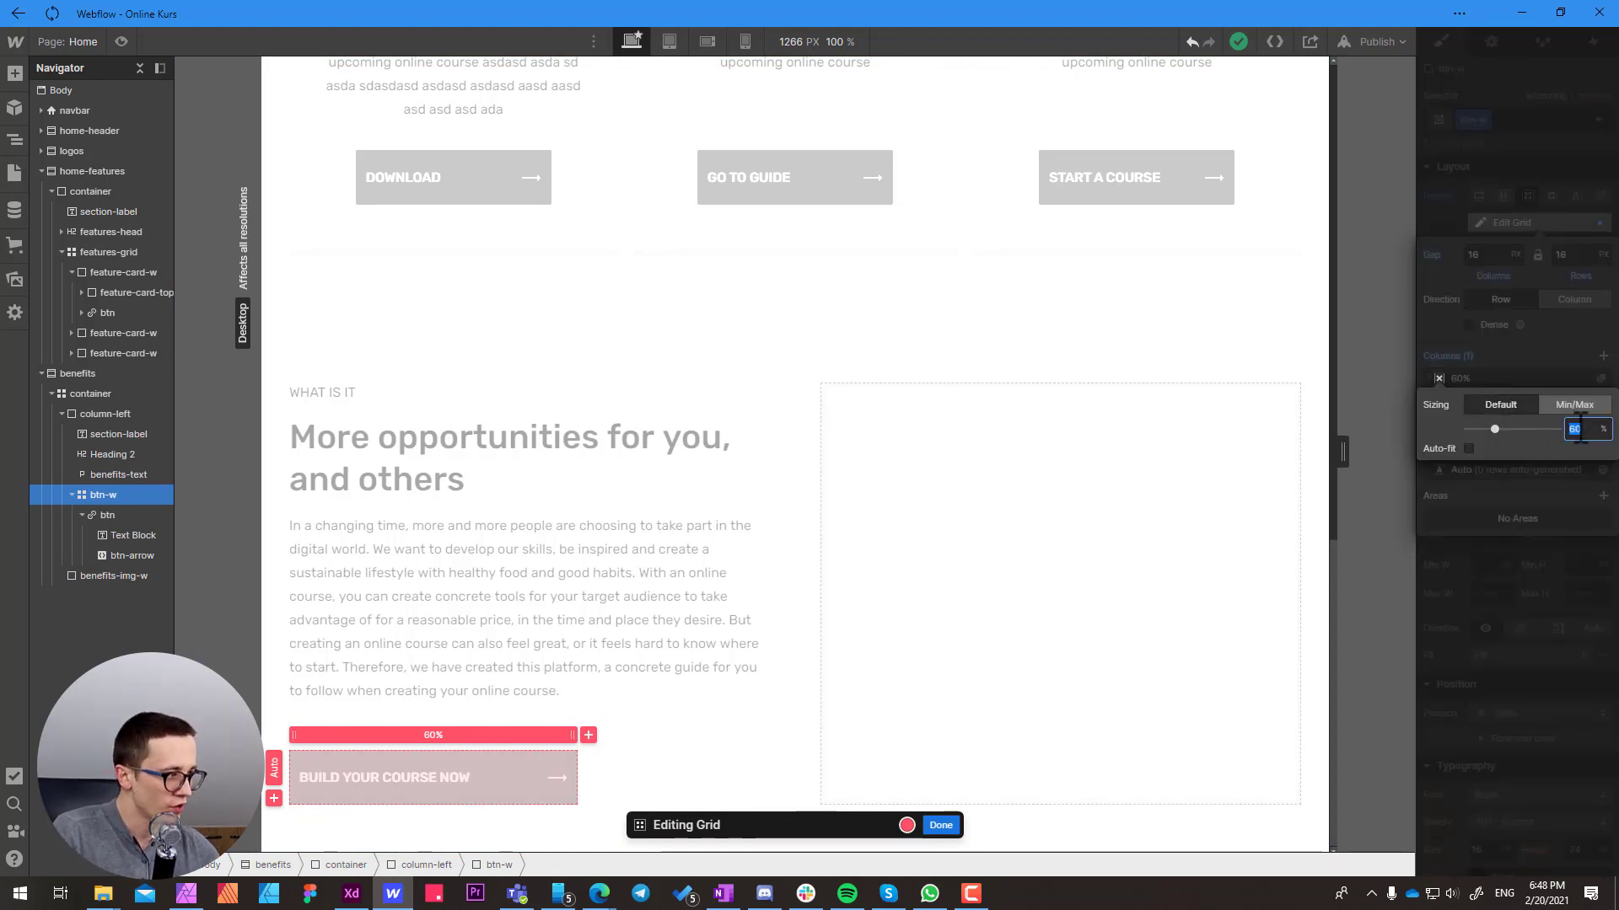
type("1")
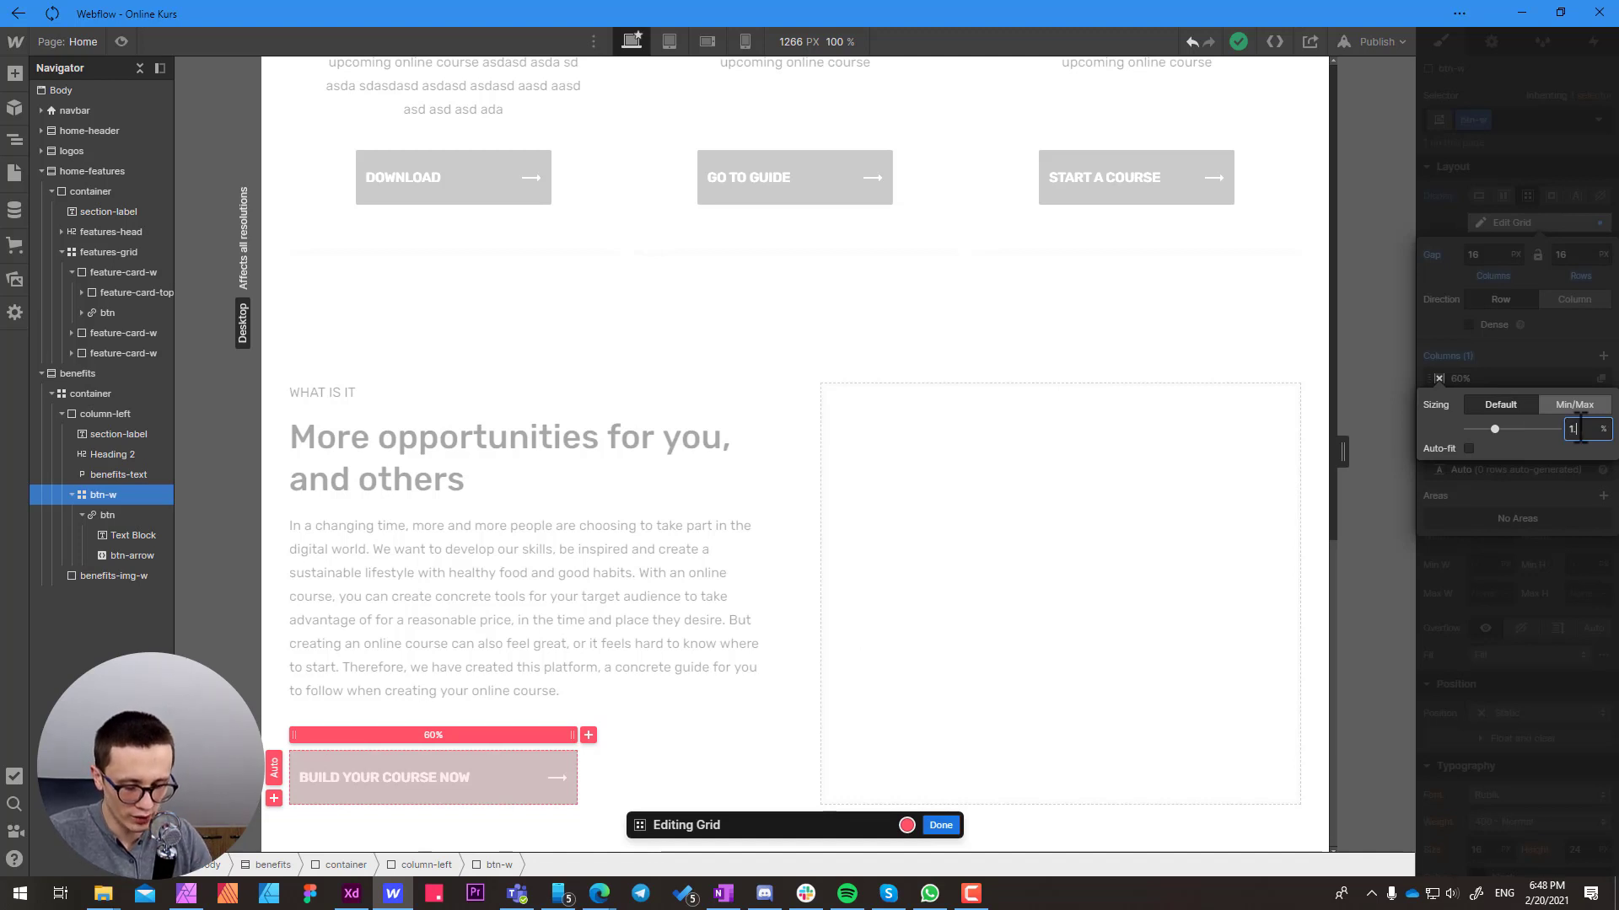
type(".50fr")
key("Return")
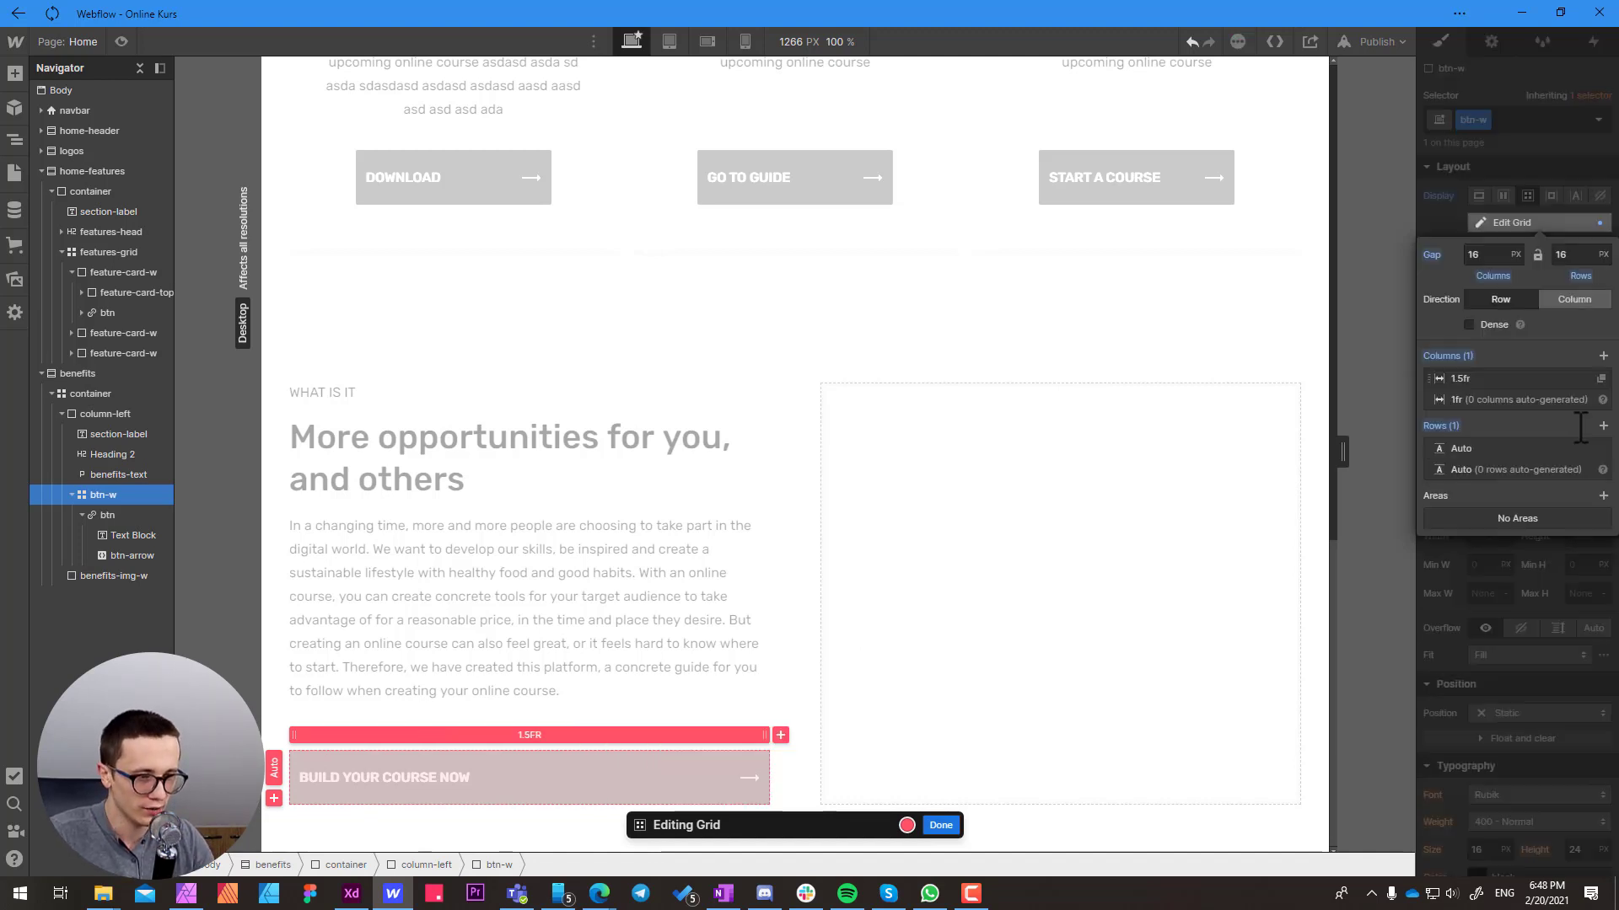
Narrow the btn-w grid column to 0.5fr, set its width to 0.6fr, and finish editing the grid
left_click_drag(760, 733, 705, 737)
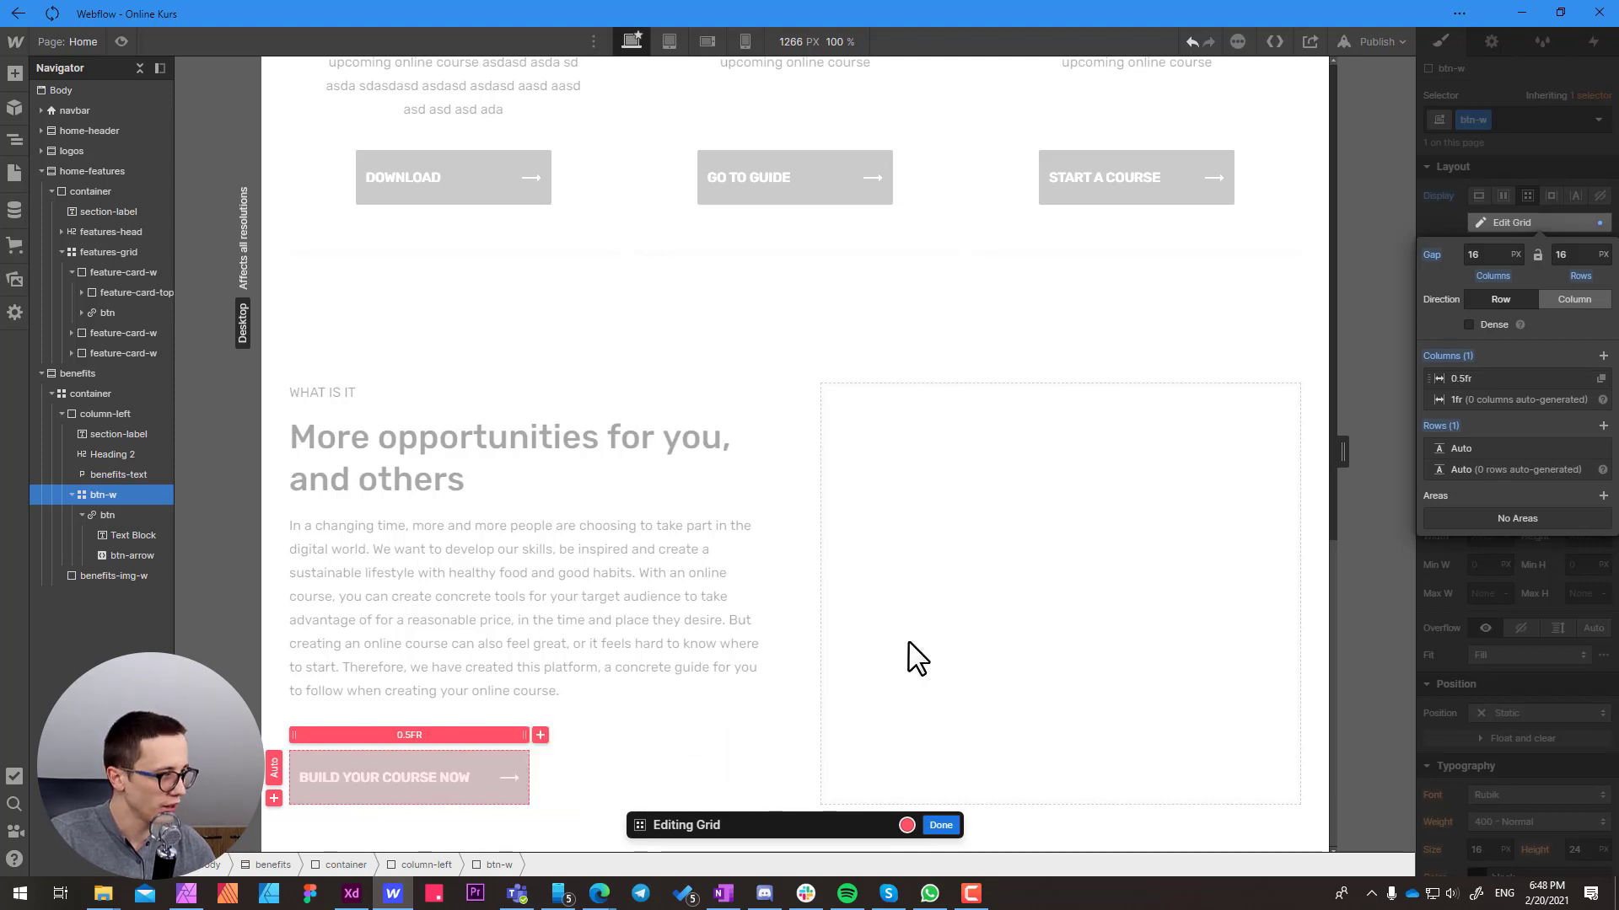
left_click(1461, 378)
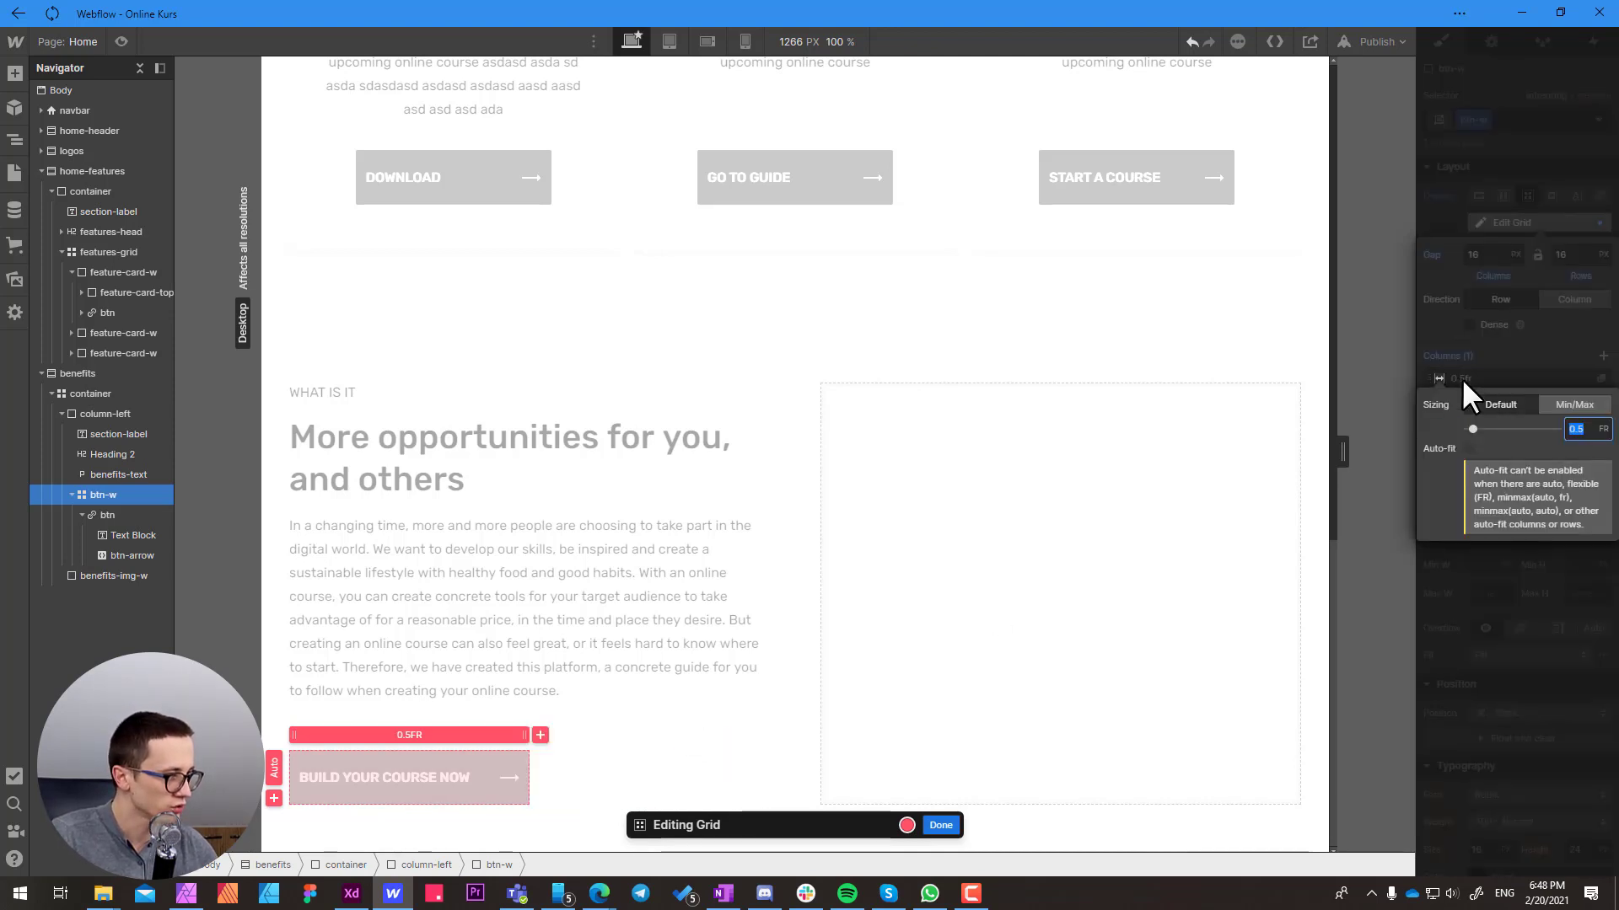
left_click(1573, 427)
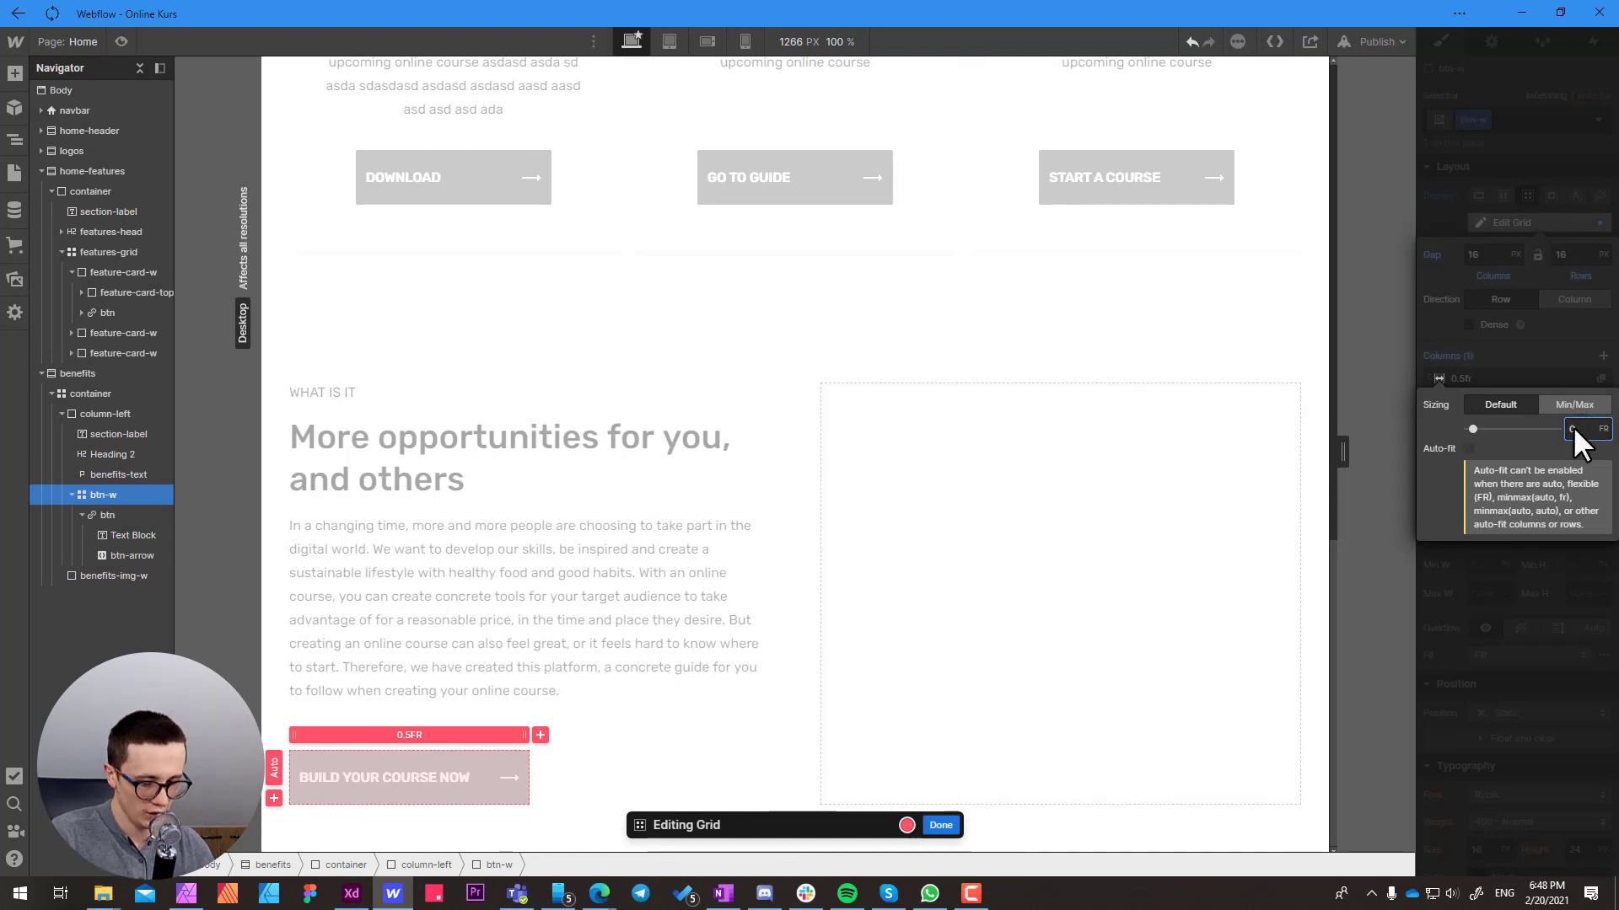
type("6")
key("Return")
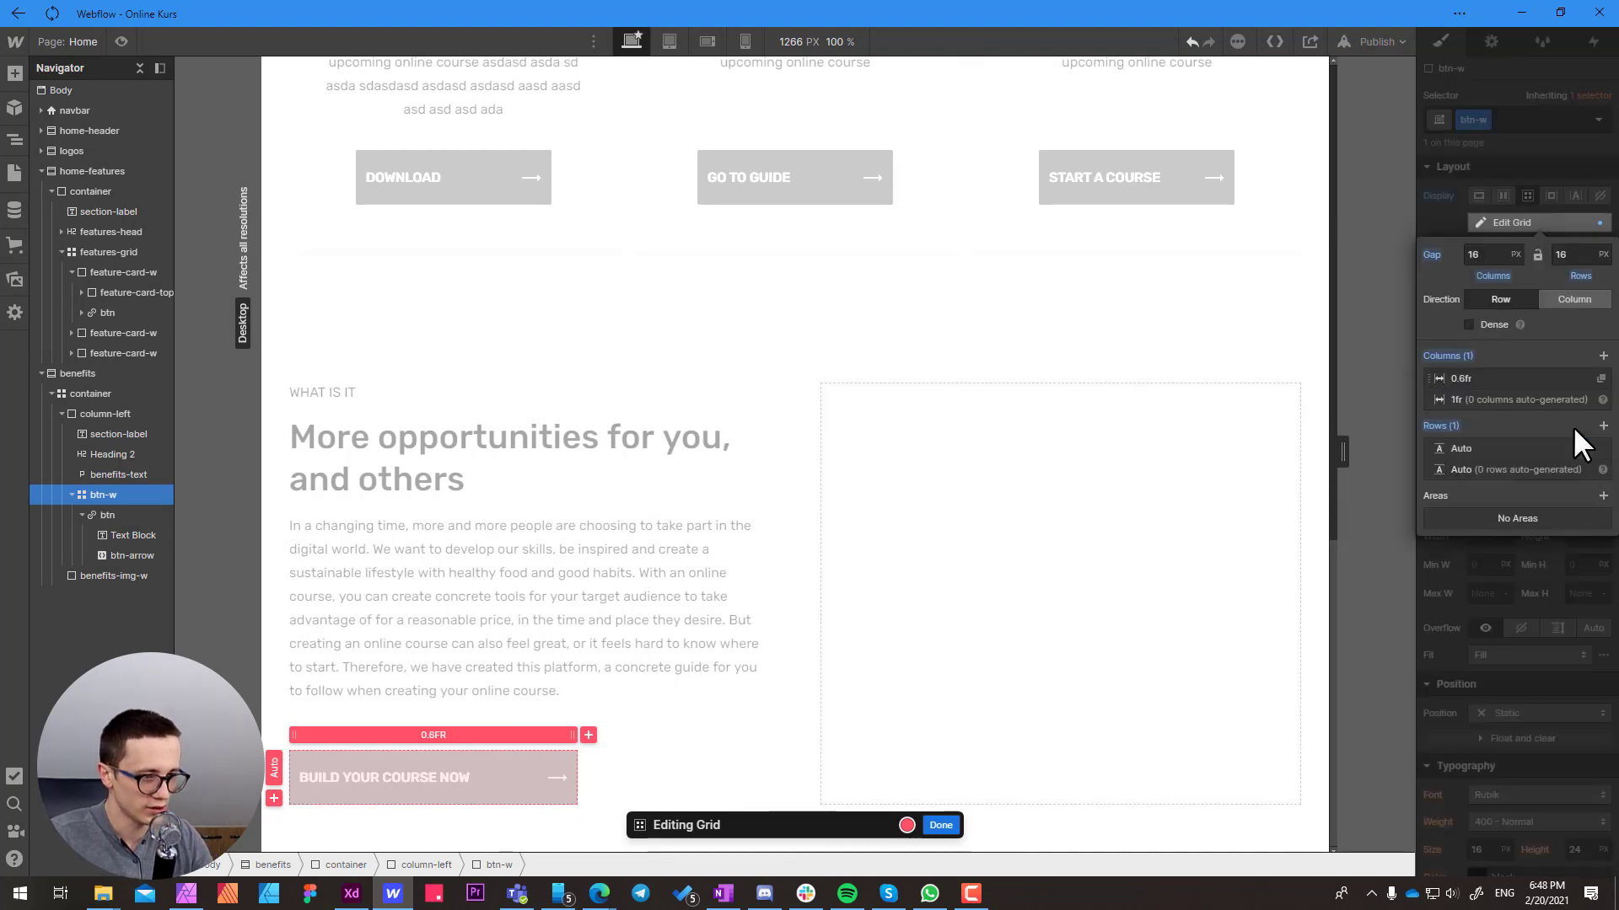
left_click(941, 825)
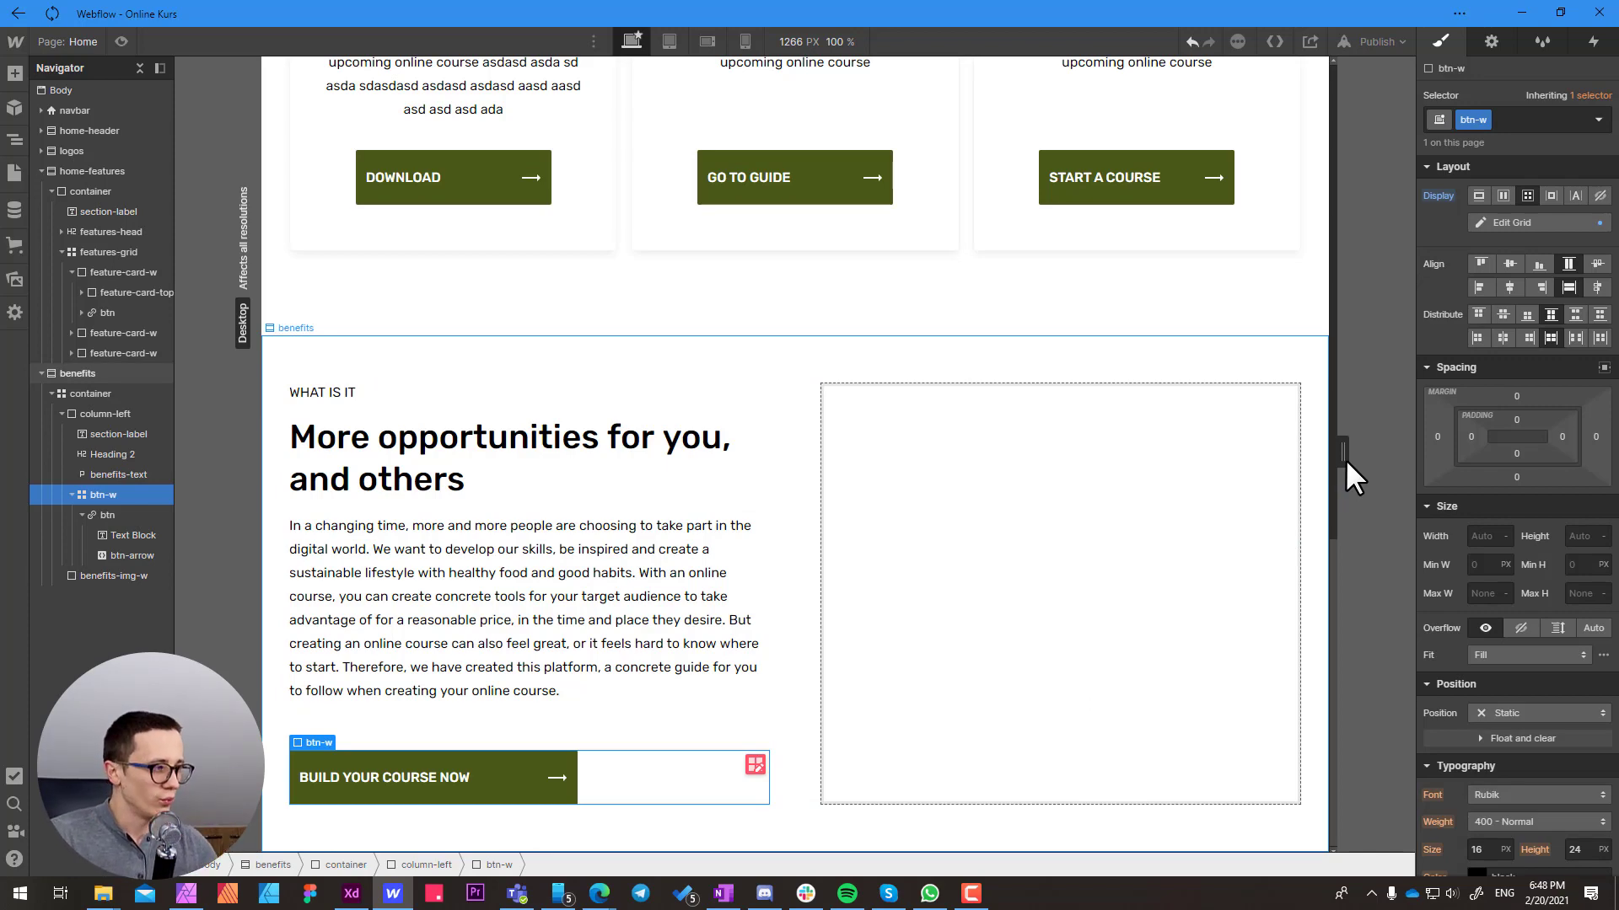
Check the button's response with the desktop canvas narrowed to 992 px and restored to 1300 px, inspecting the benefits paragraph, button and btn-w wrapper
left_click_drag(1343, 451, 1176, 469)
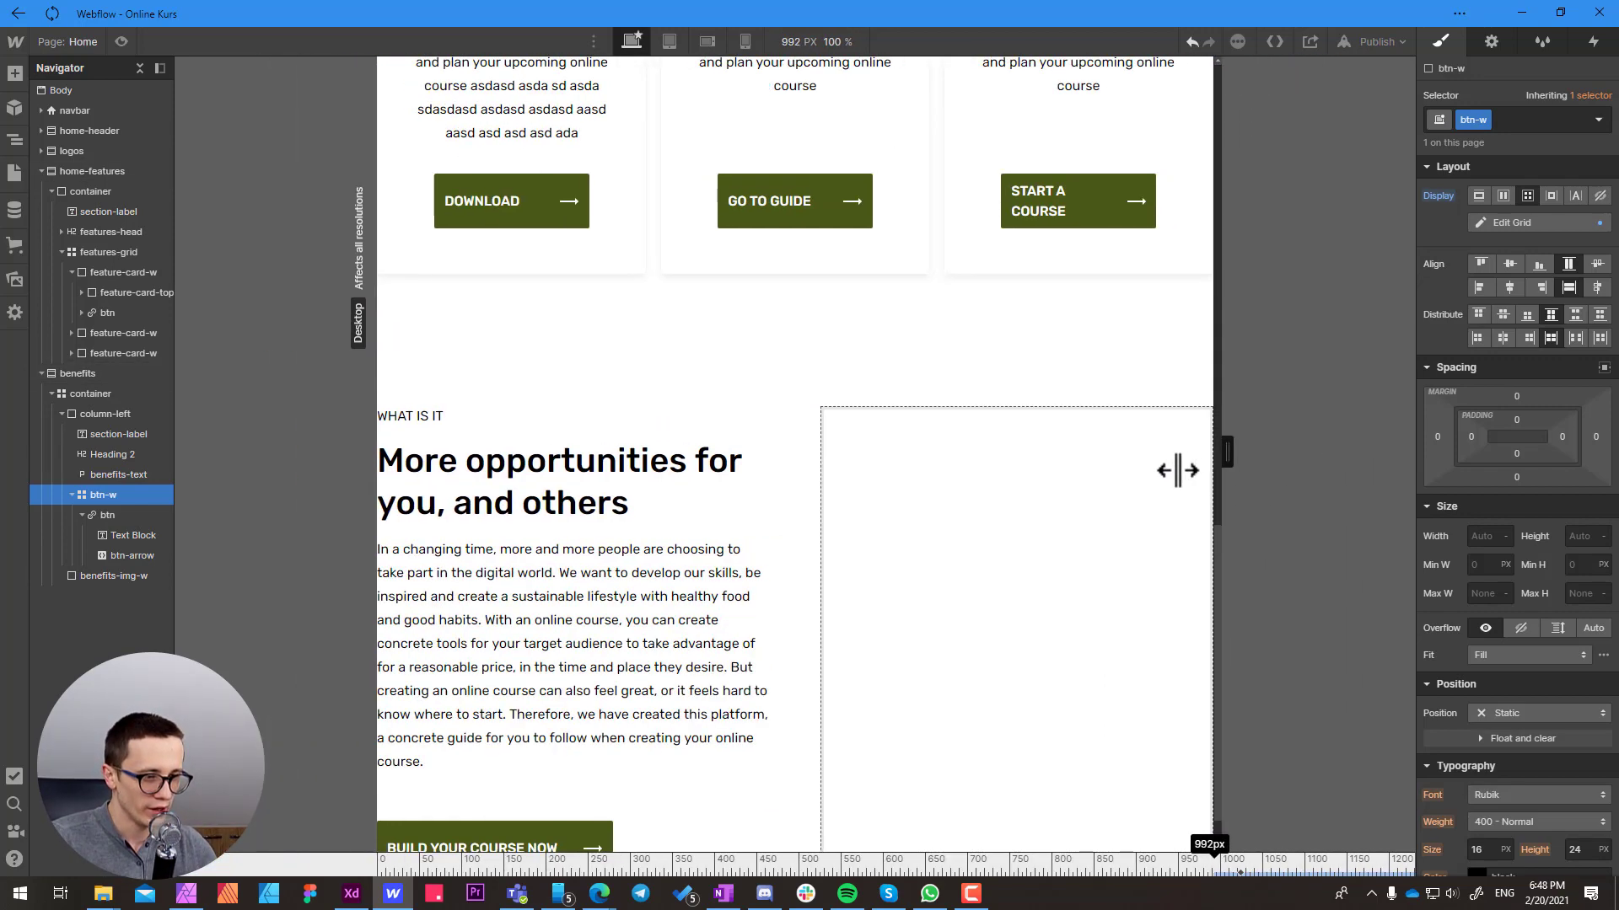
left_click(597, 668)
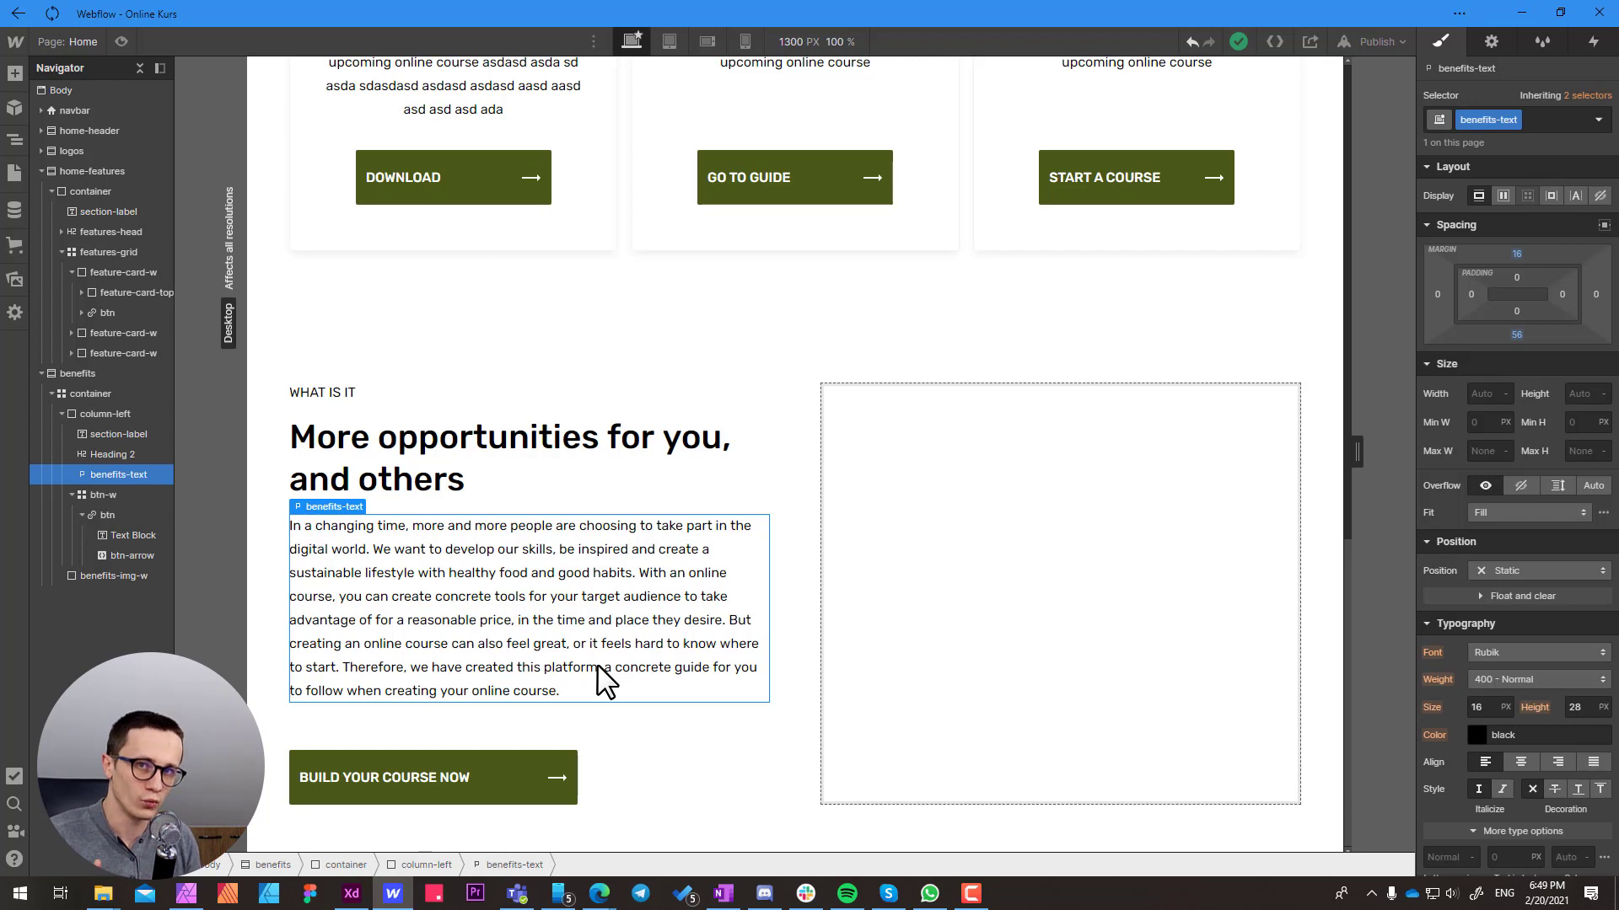
left_click(566, 757)
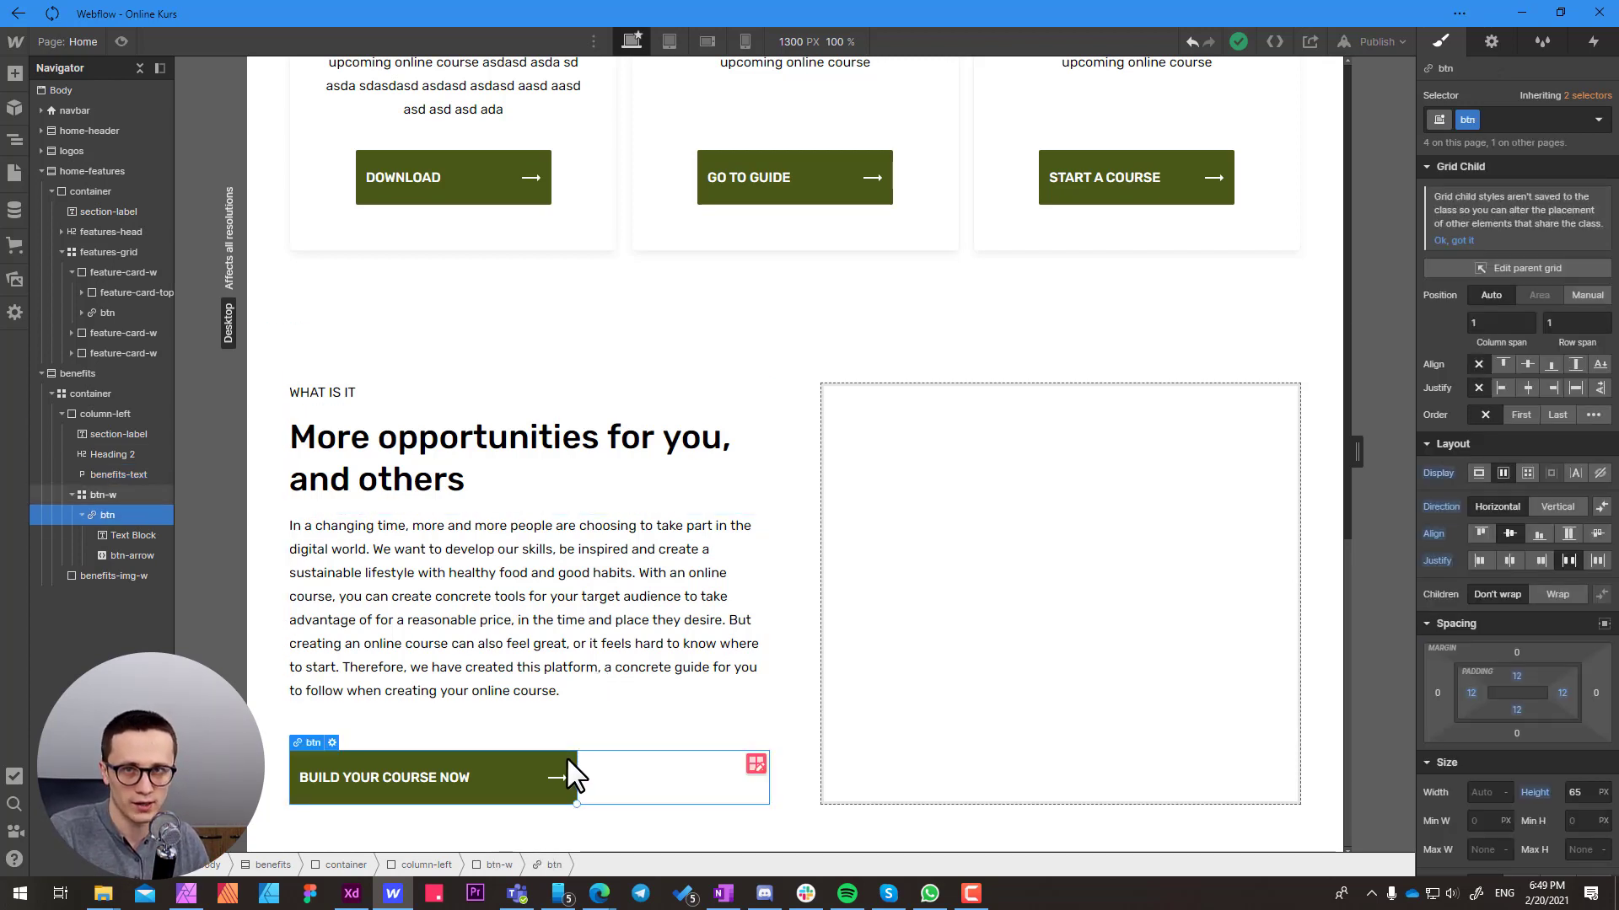
left_click(618, 772)
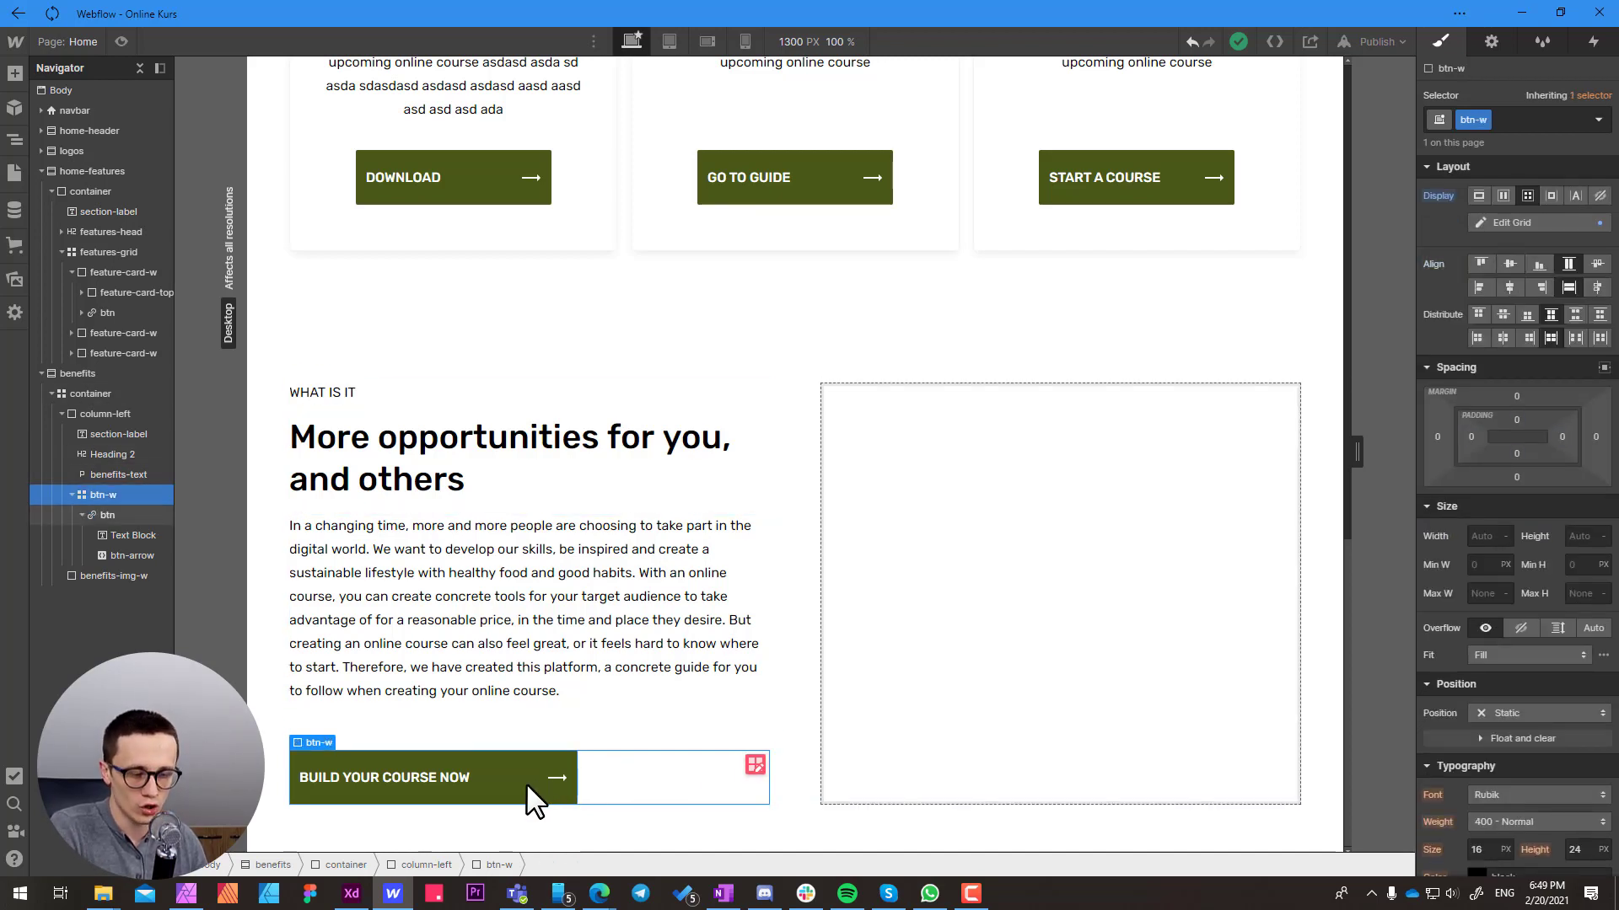
left_click(485, 590)
Look up the benefits text group's width in Adobe XD and set the column-left block's maximum width to 500 px in Webflow
left_click(602, 727)
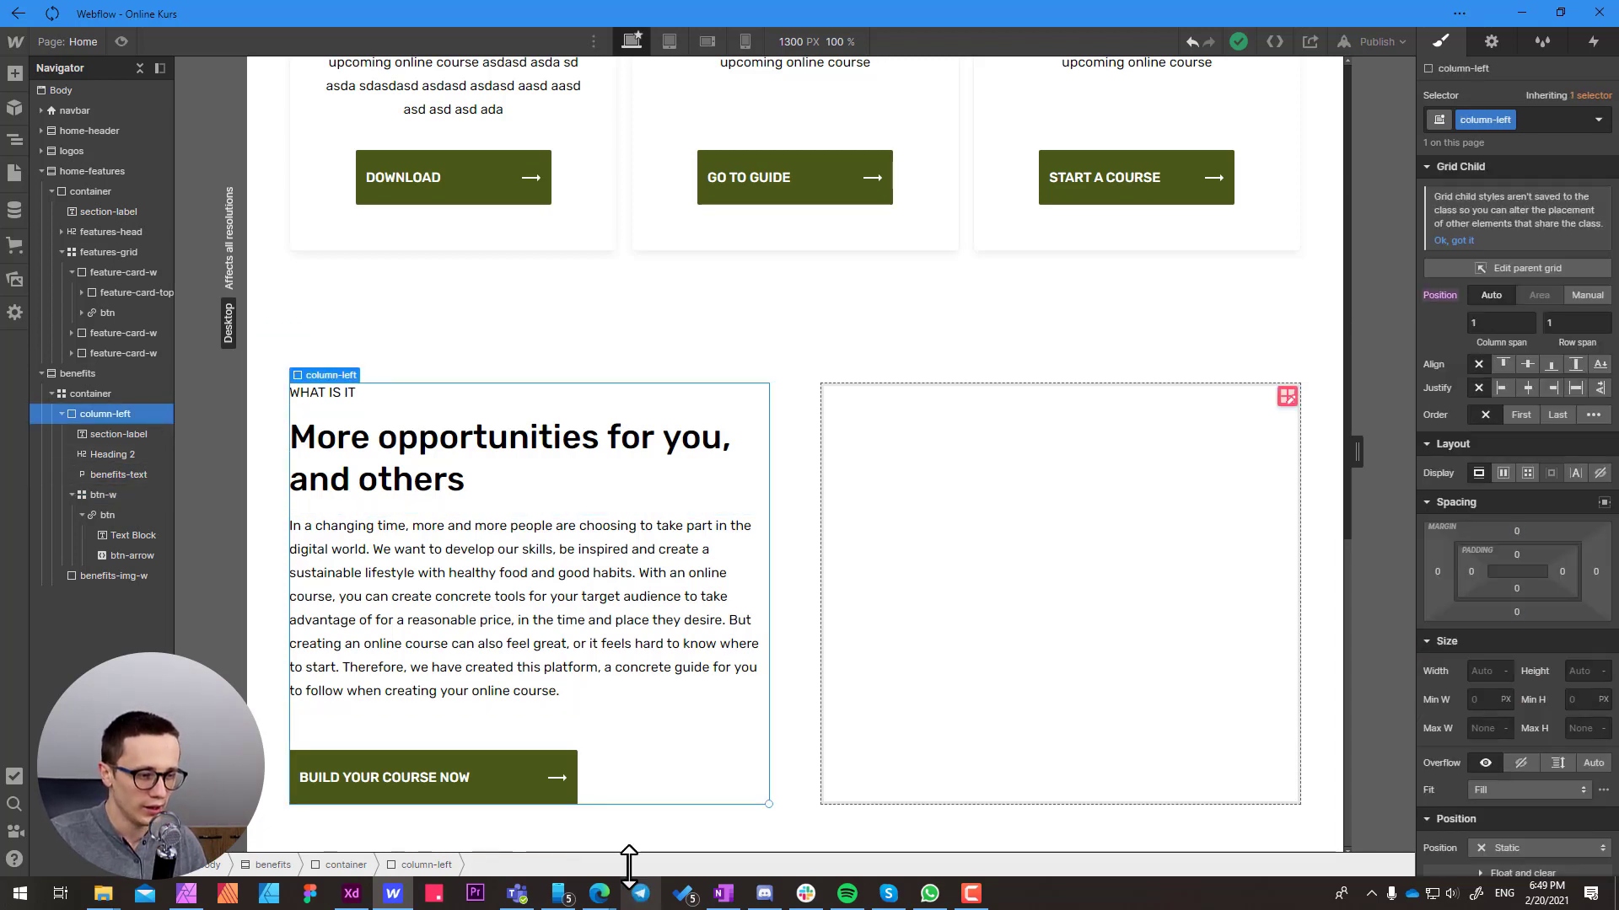
left_click(352, 895)
scroll(620, 456, "up", 2)
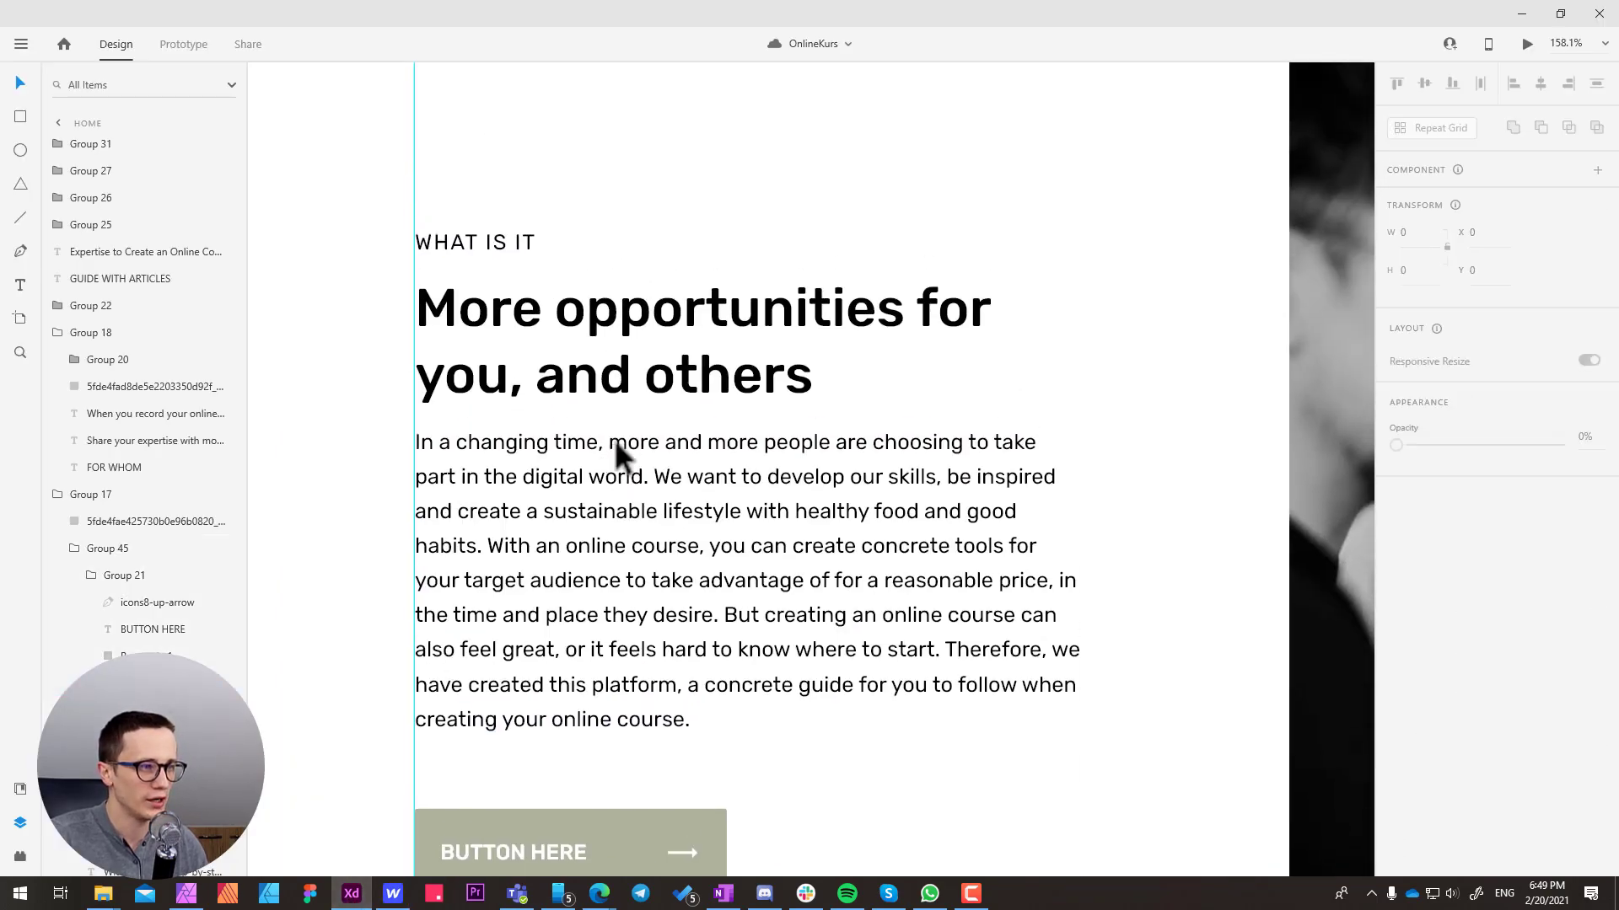
left_click(613, 381)
double_click(656, 345)
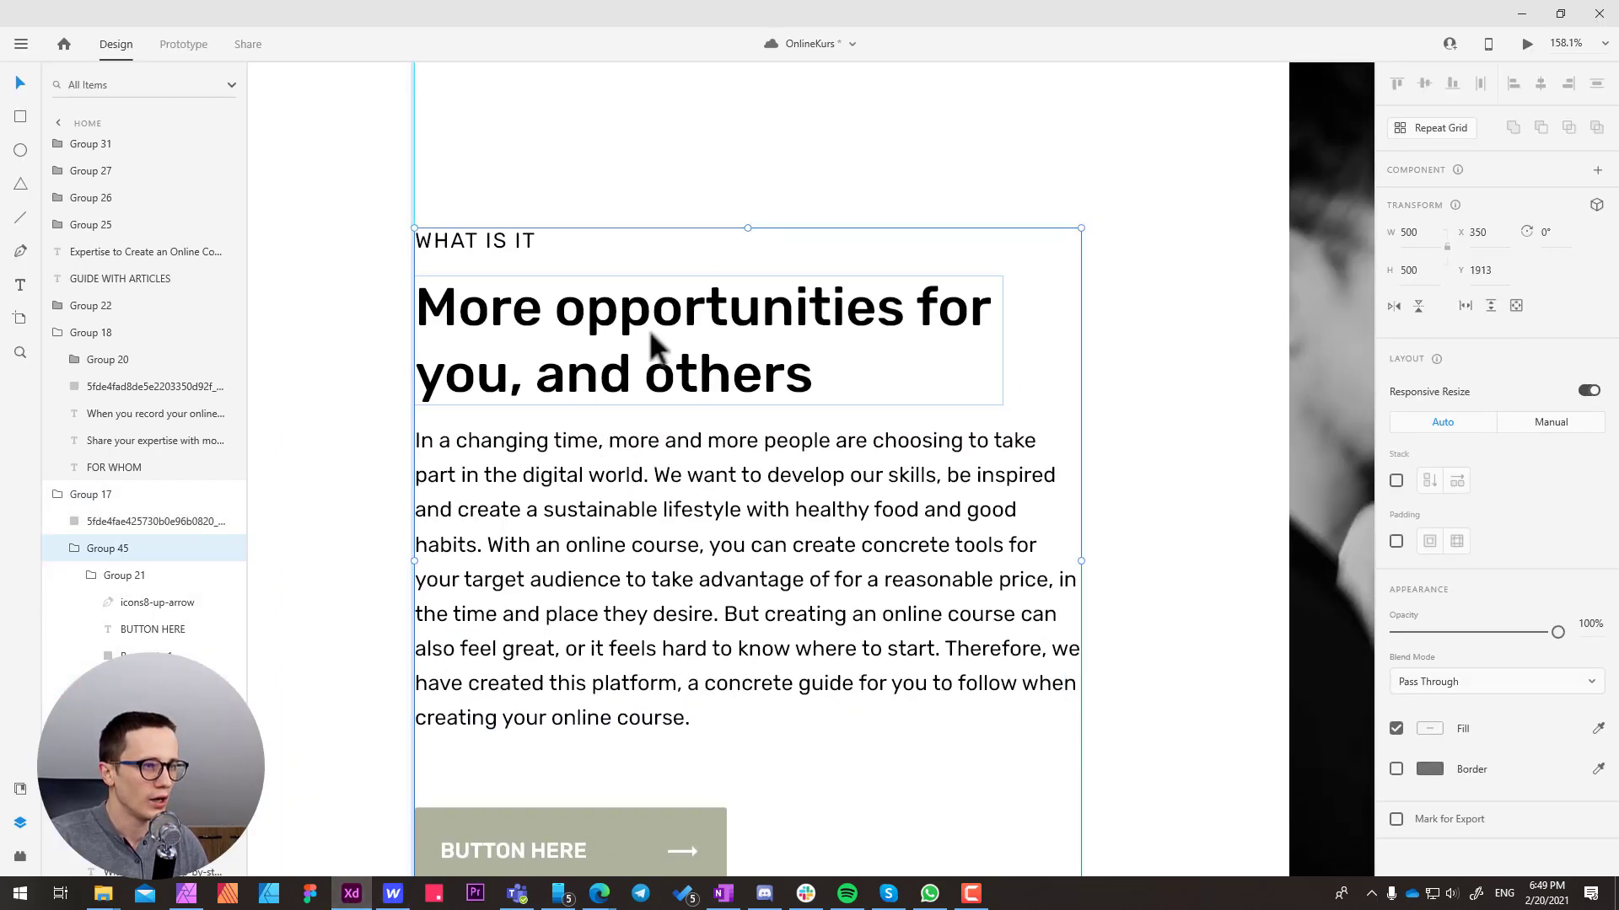
left_click(1423, 237)
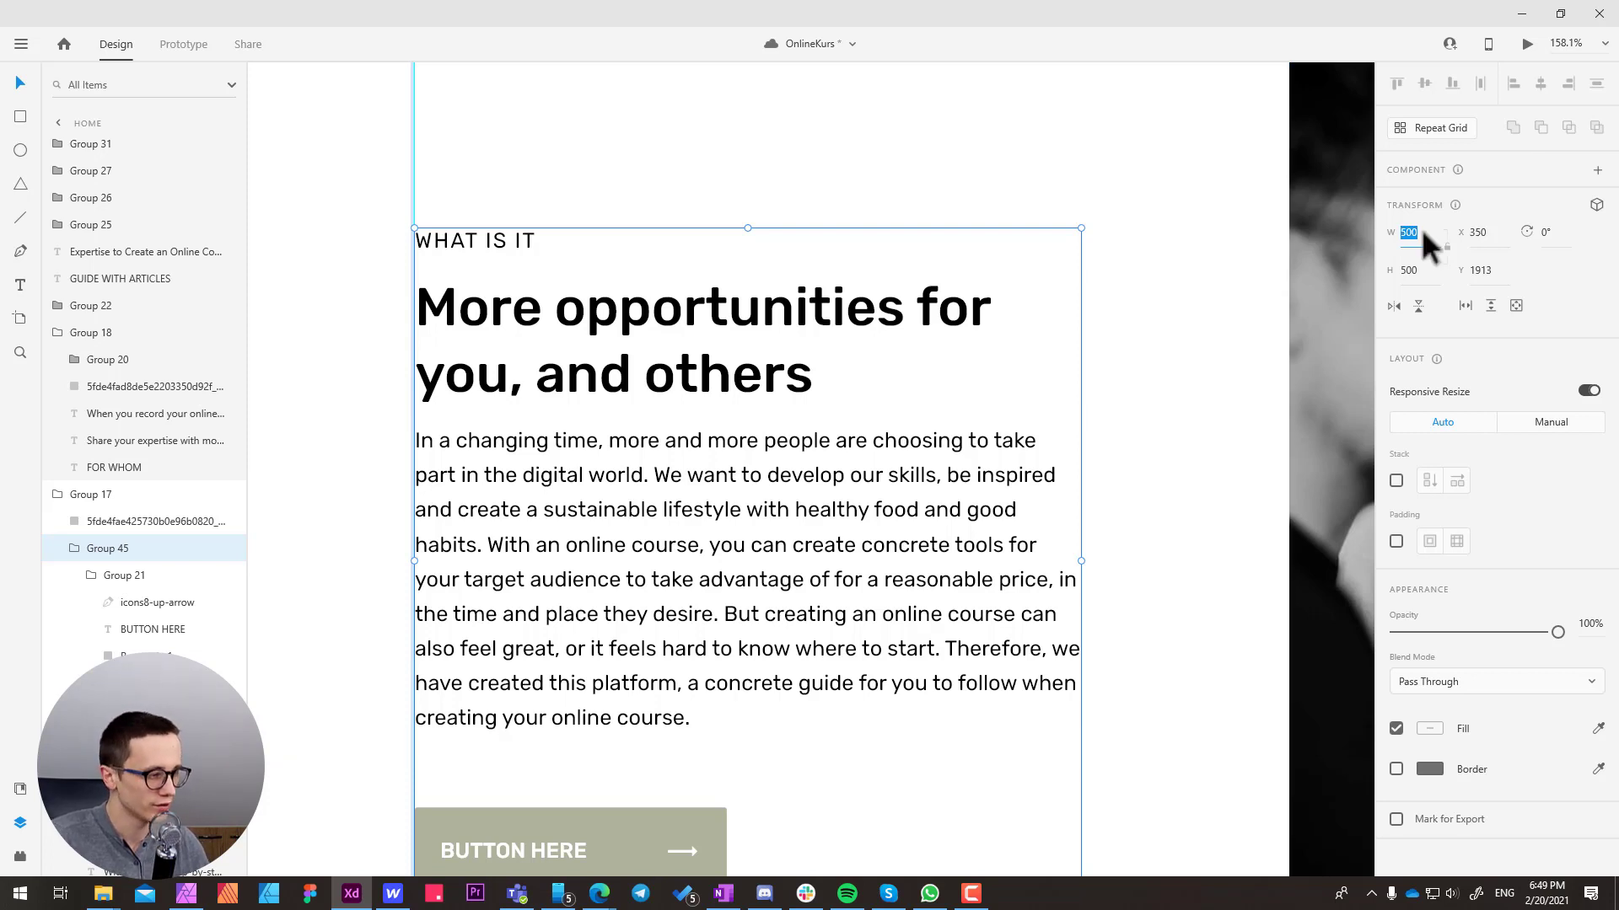
left_click(393, 894)
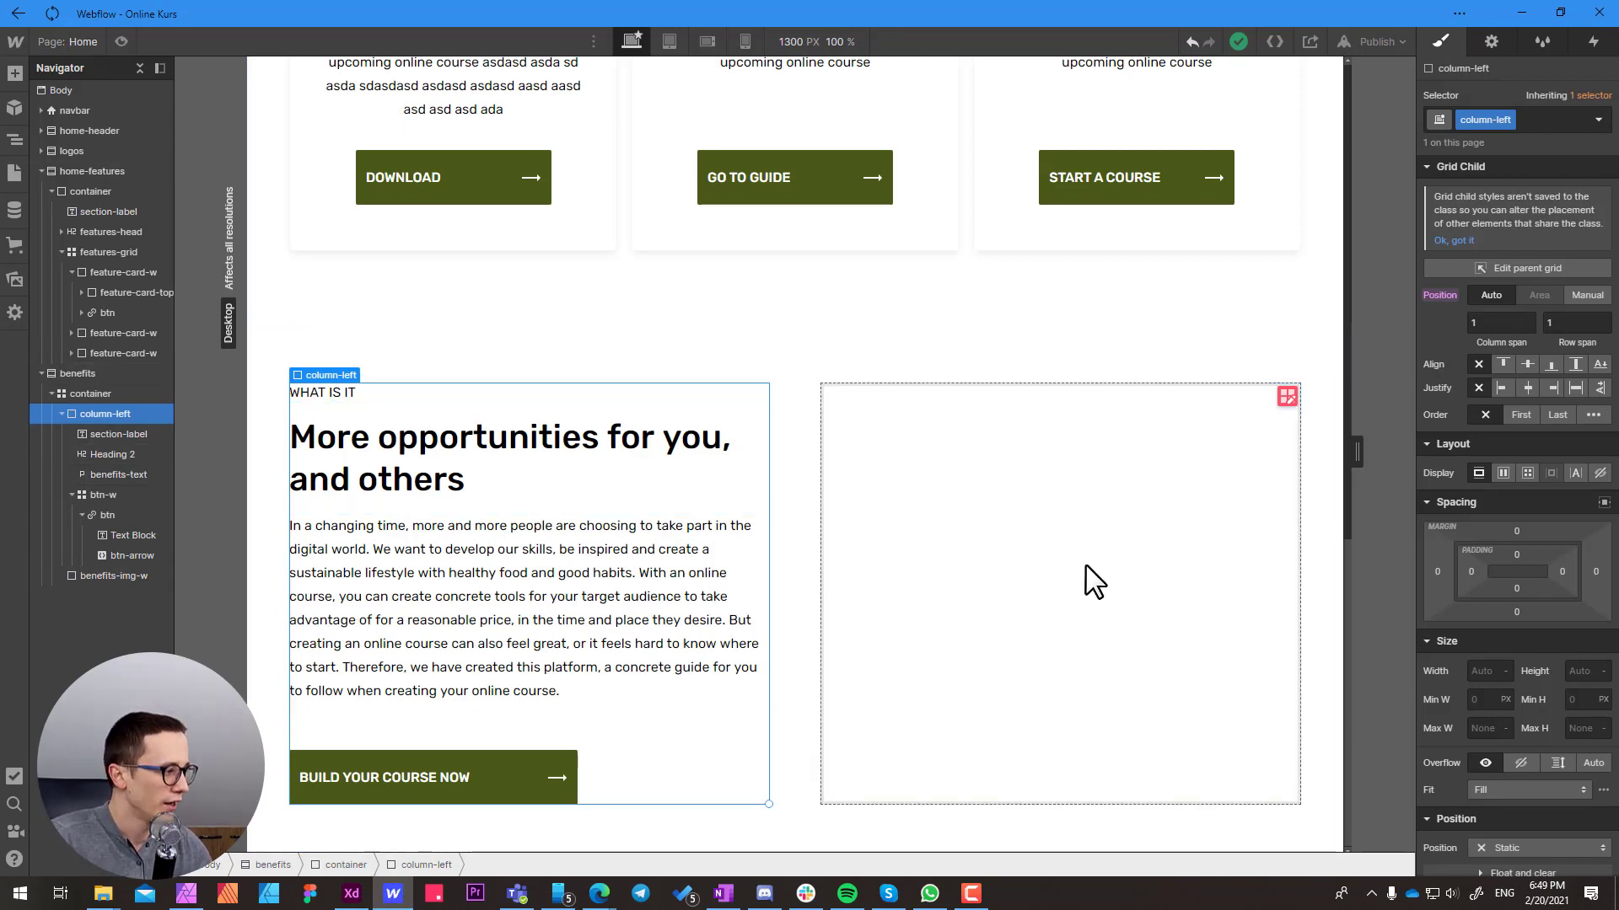
left_click(1478, 732)
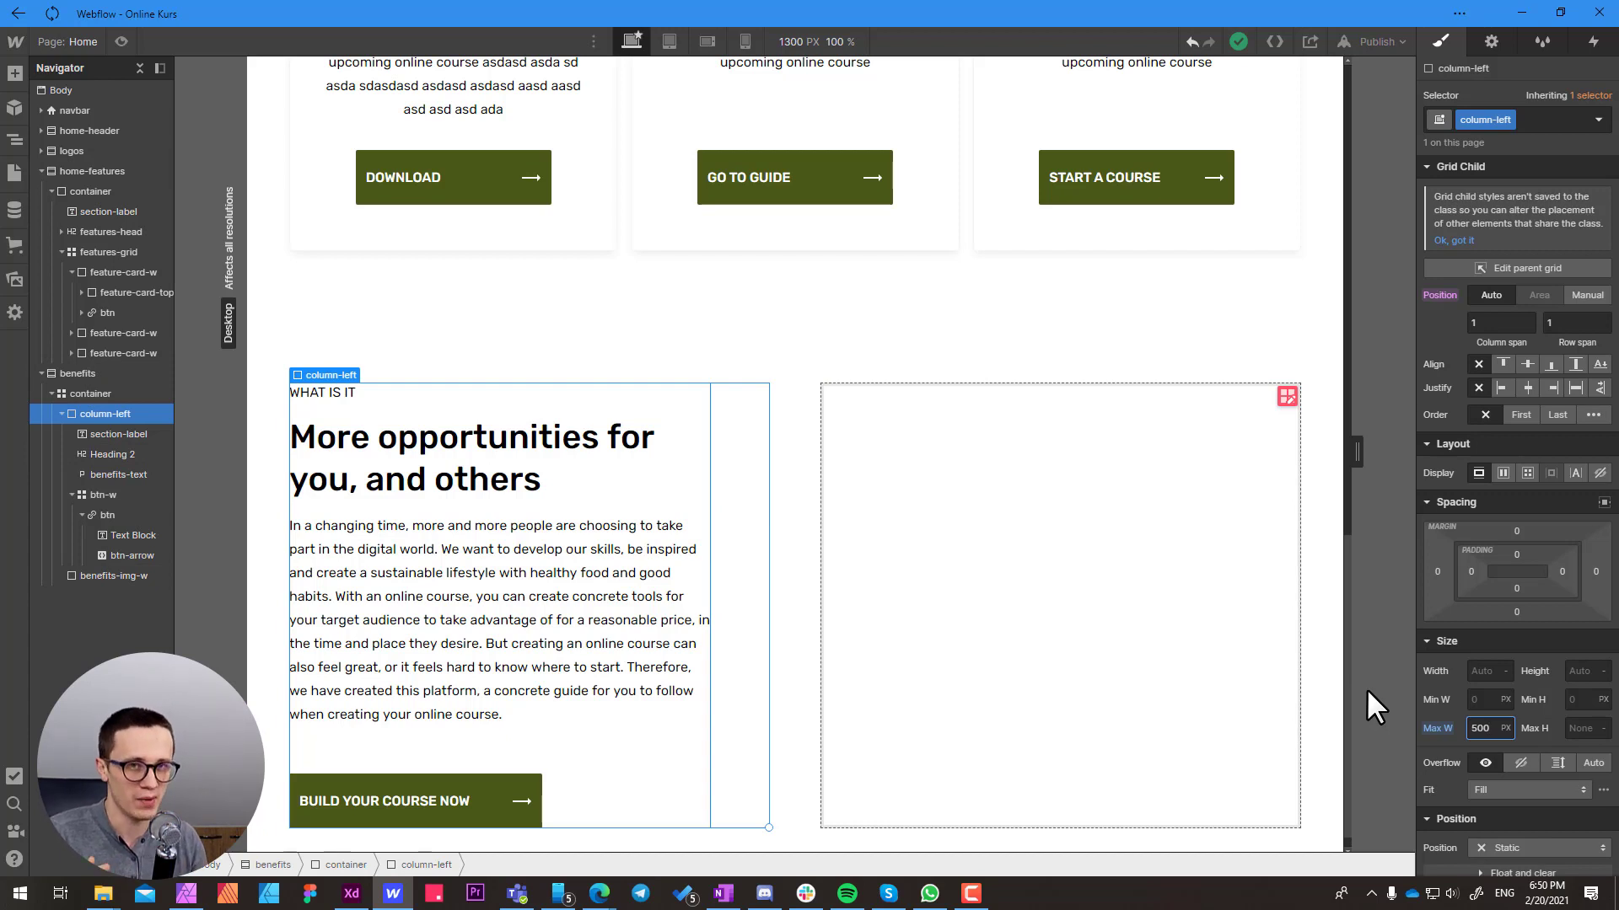
Examine the benefits container's two-column grid and how column-left and benefits-img-w sit in it, without changing the grid
left_click(807, 463)
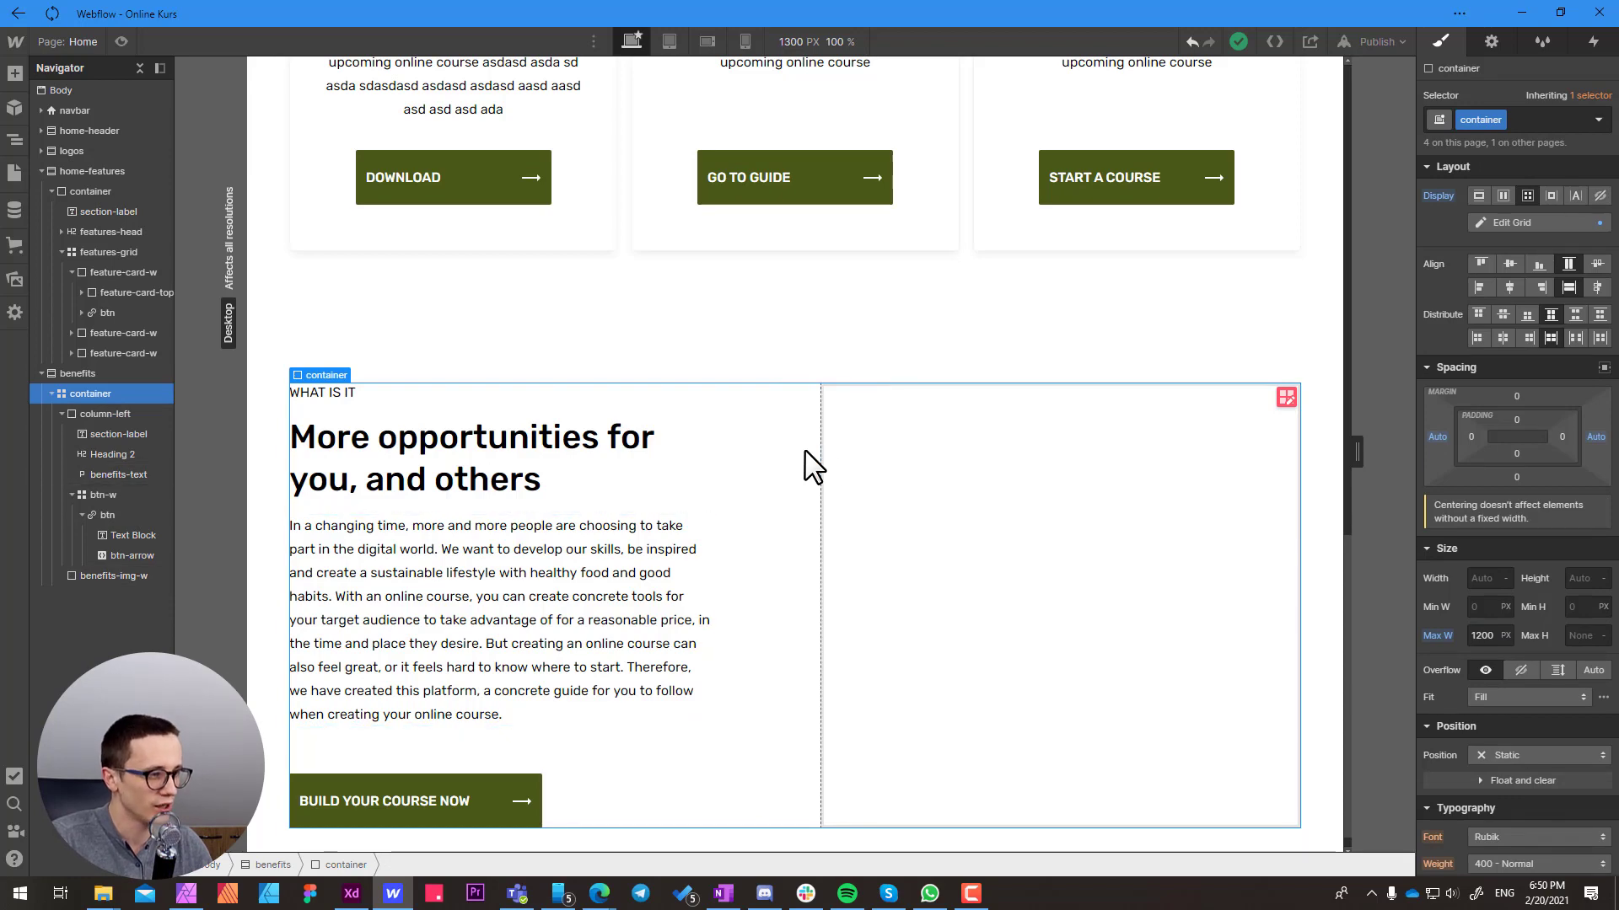
left_click(1285, 397)
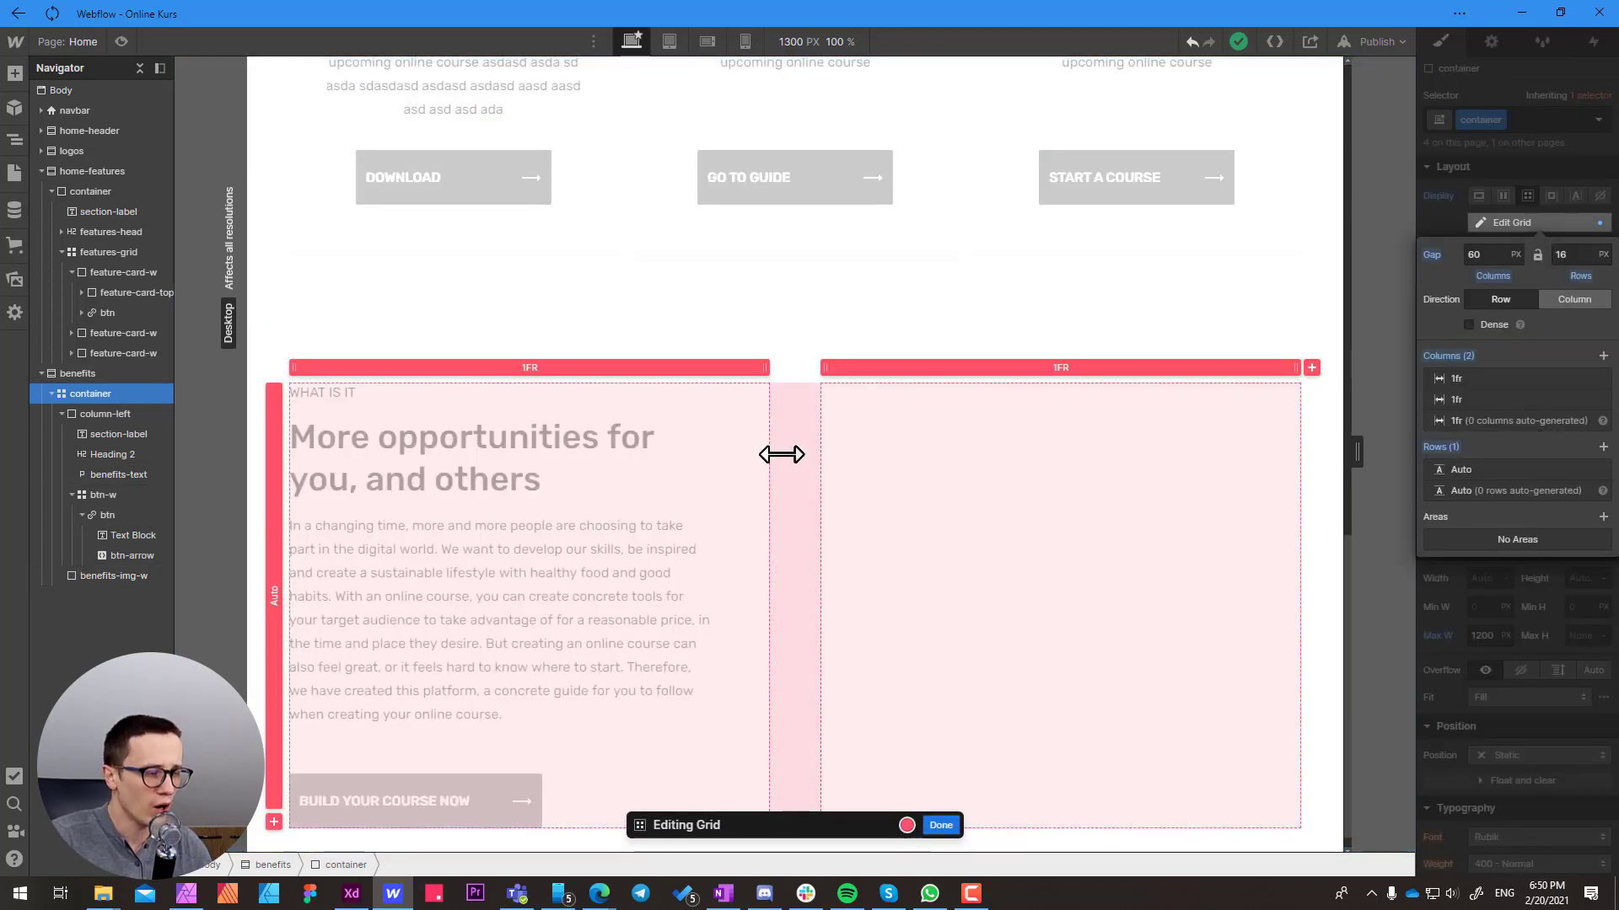
left_click(943, 826)
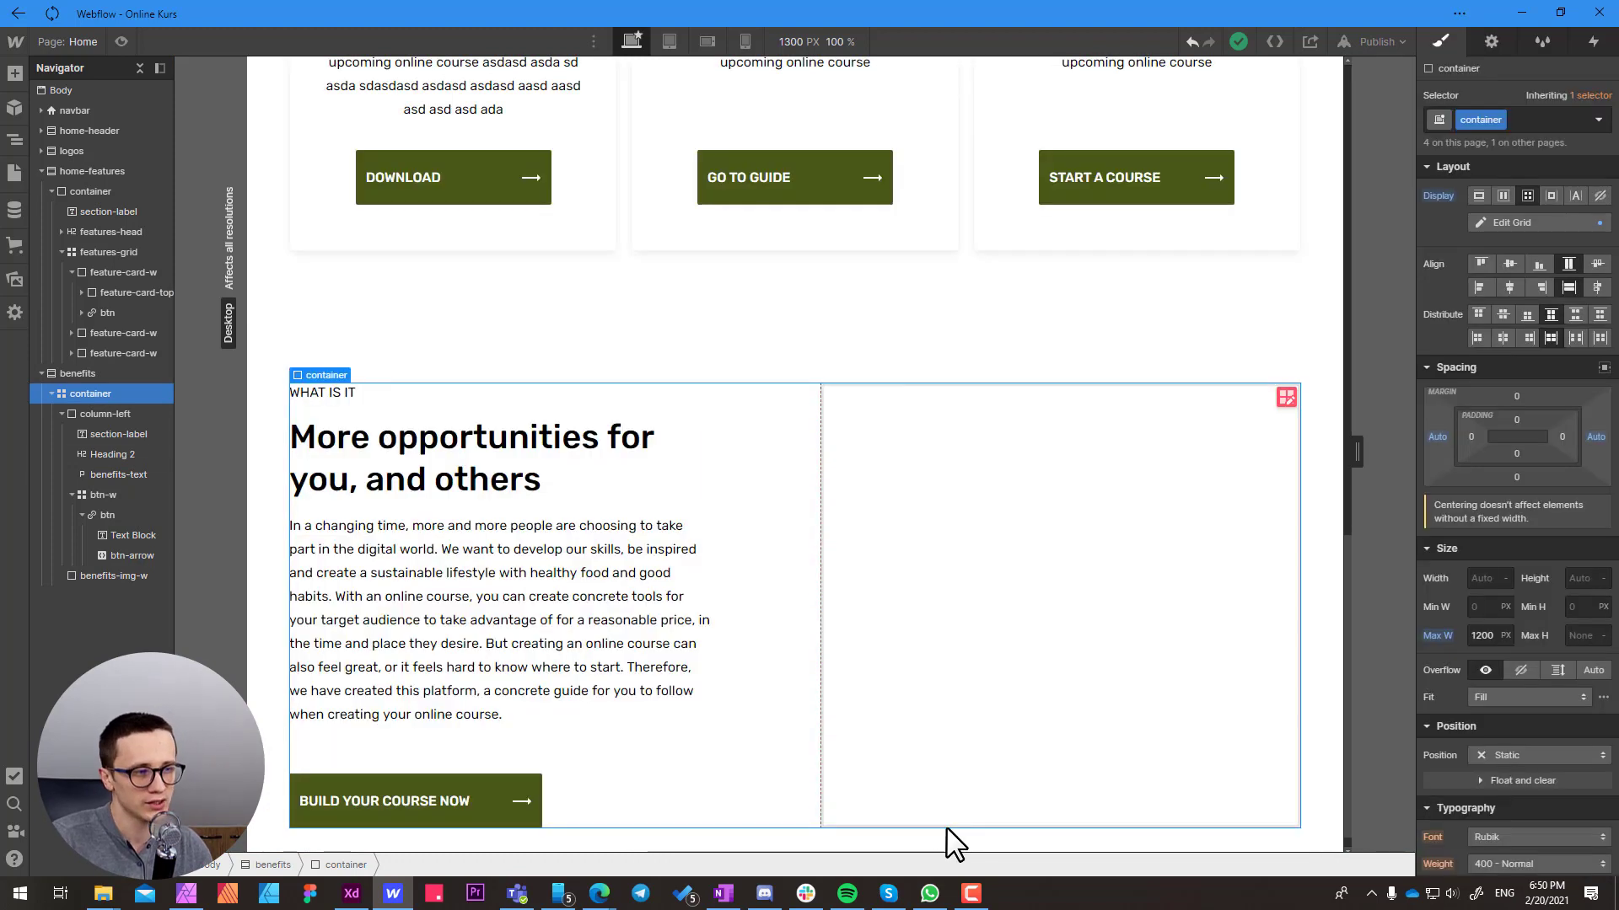
left_click(699, 416)
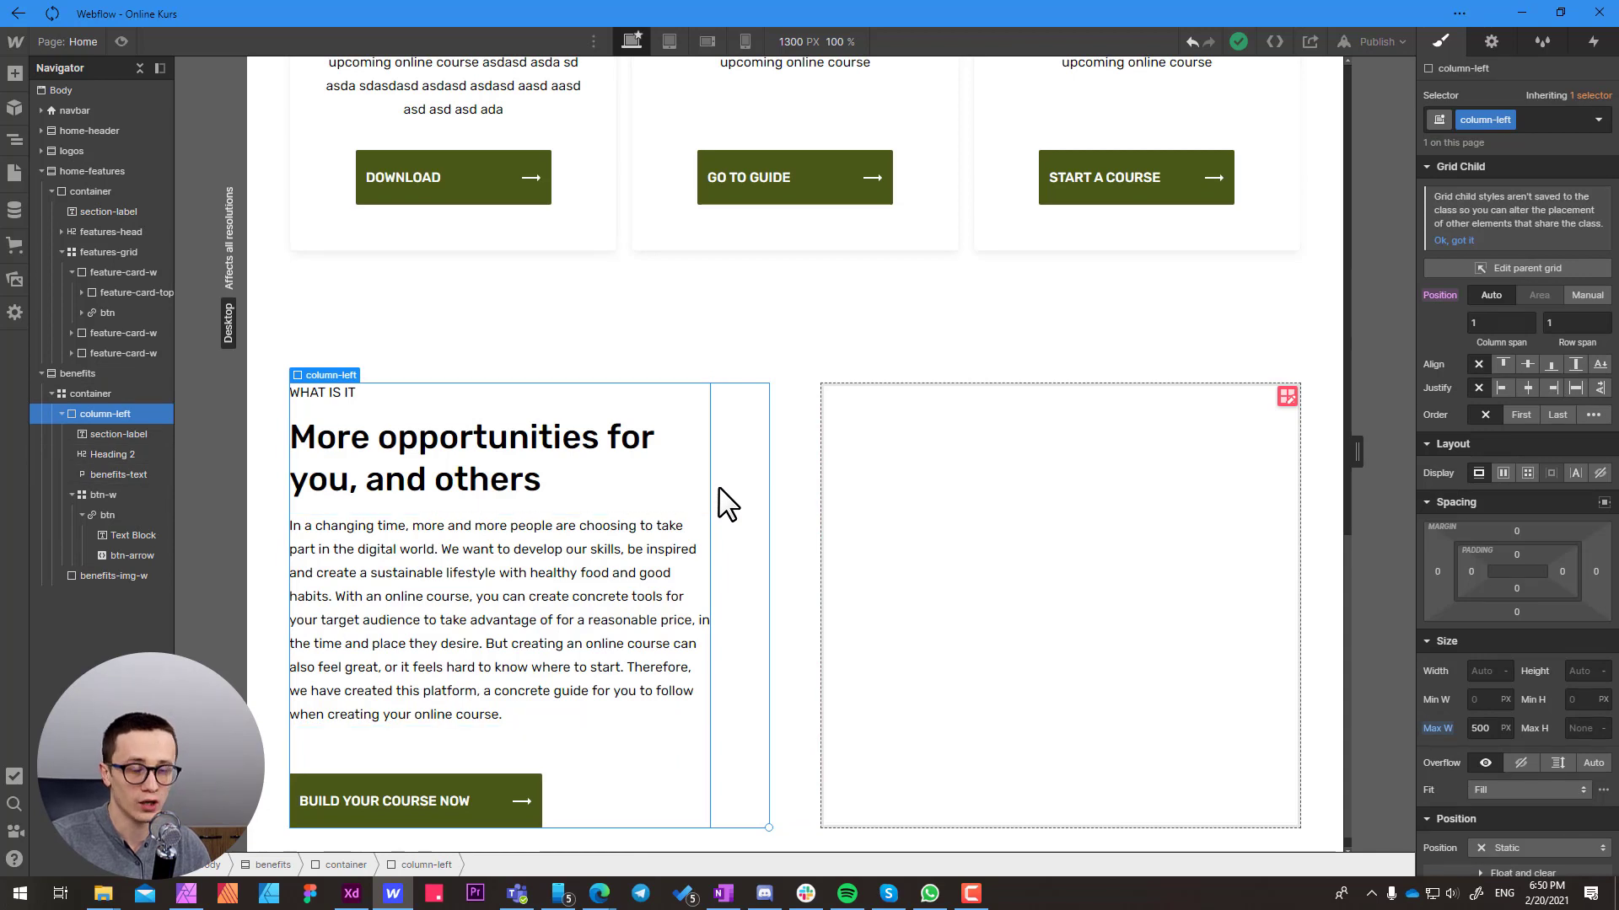
left_click(926, 462)
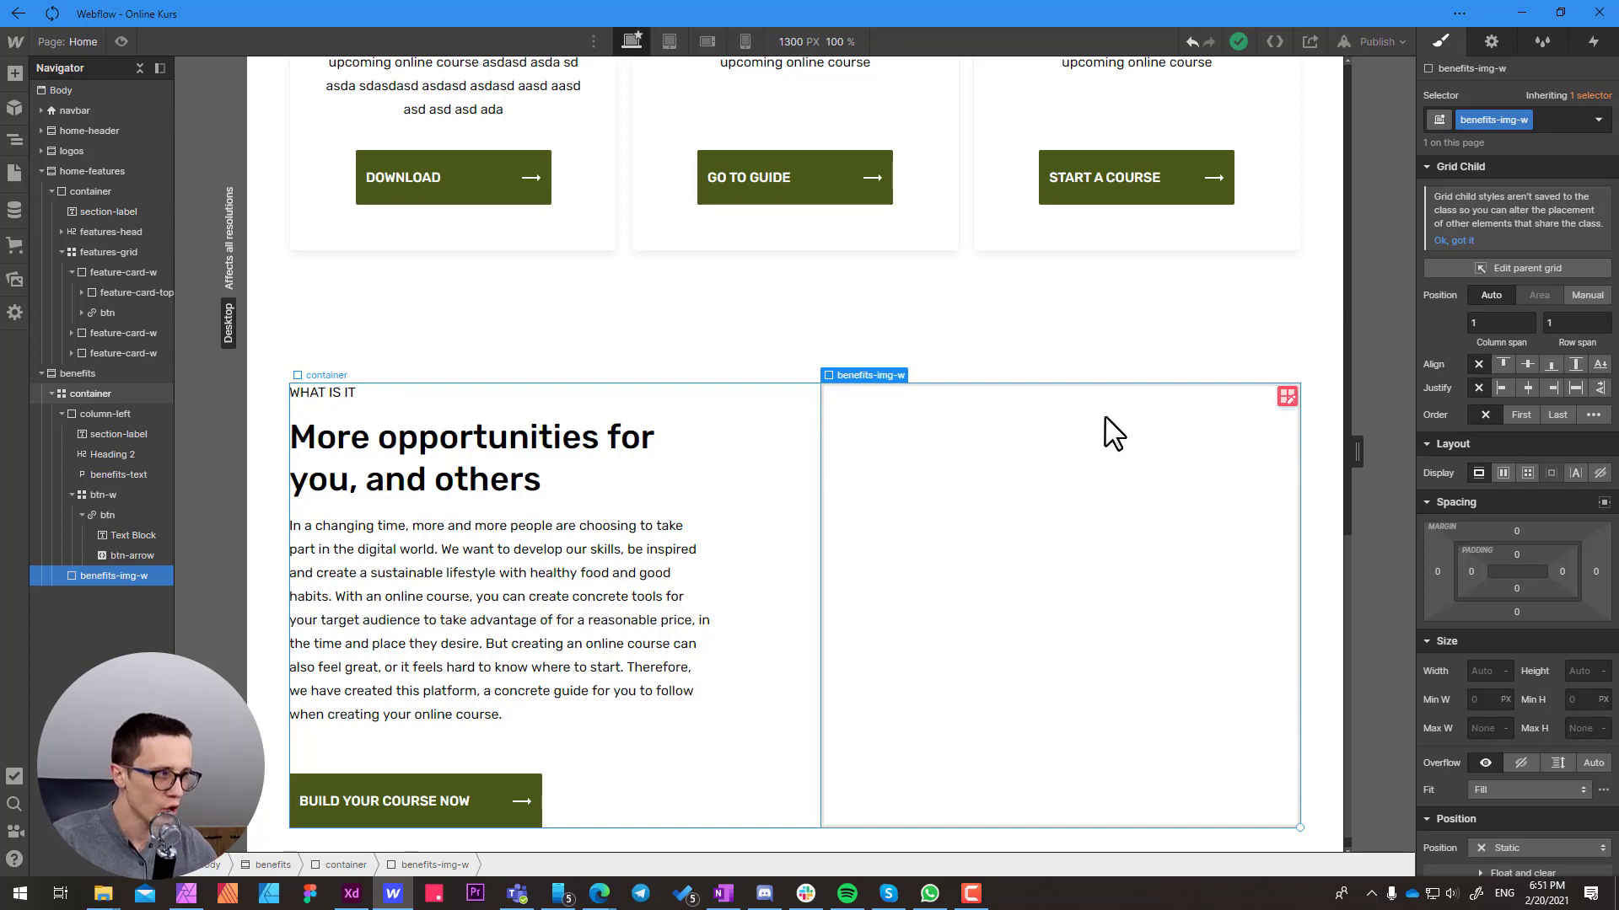
left_click(1286, 397)
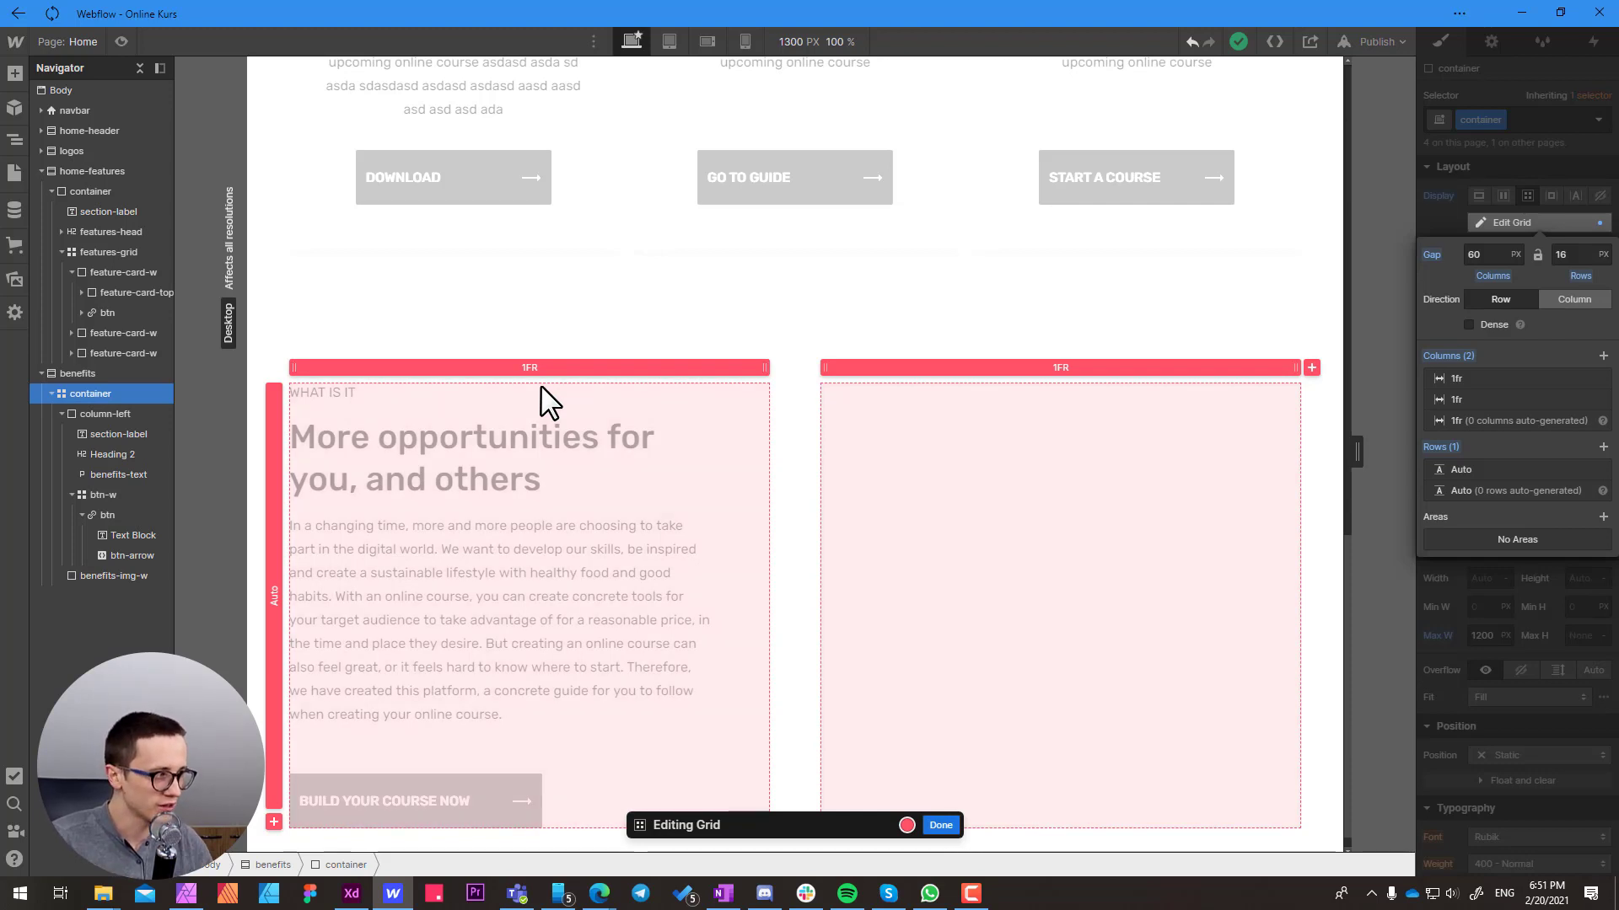
left_click(1460, 574)
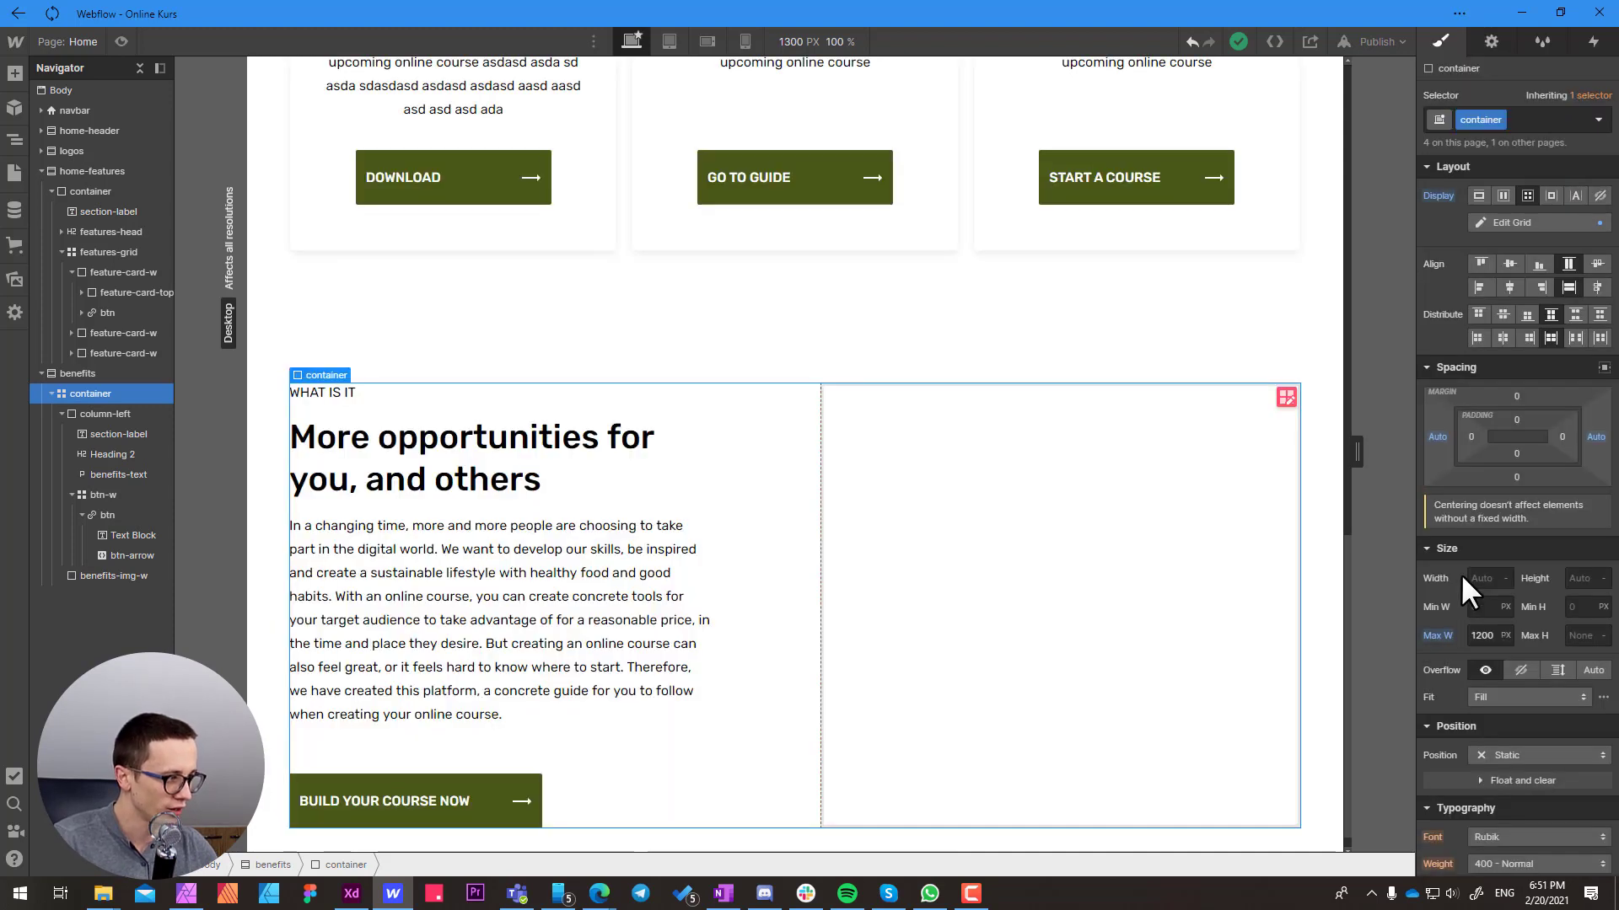
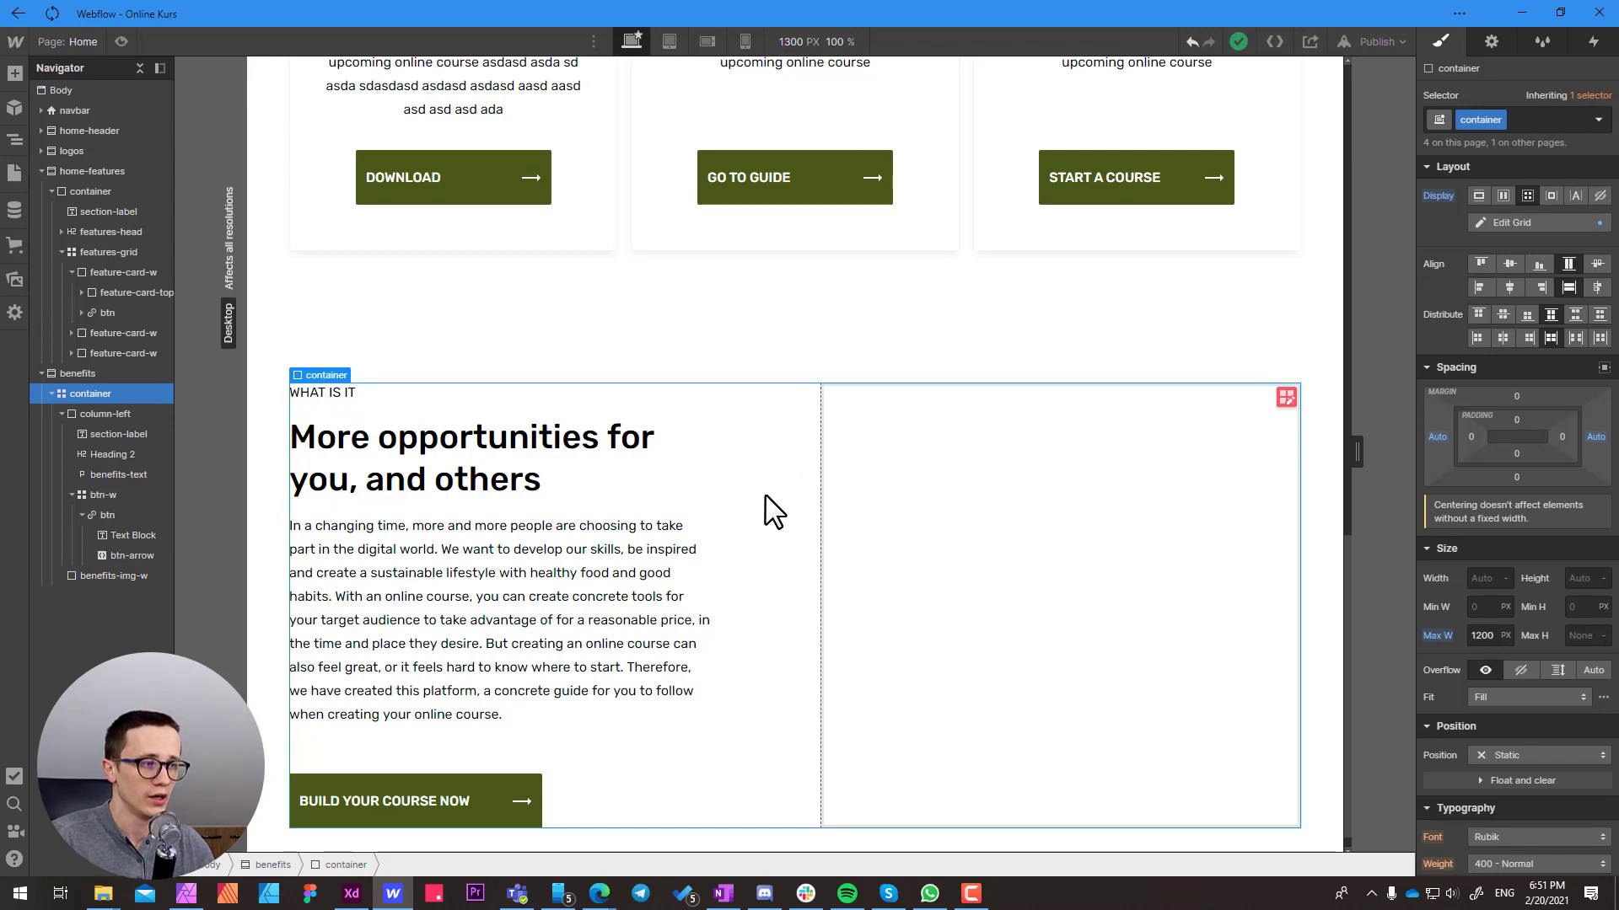
Check the benefits container's grid, finish editing it, and justify the benefits-img-w block to Stretch within its cell
left_click(1285, 397)
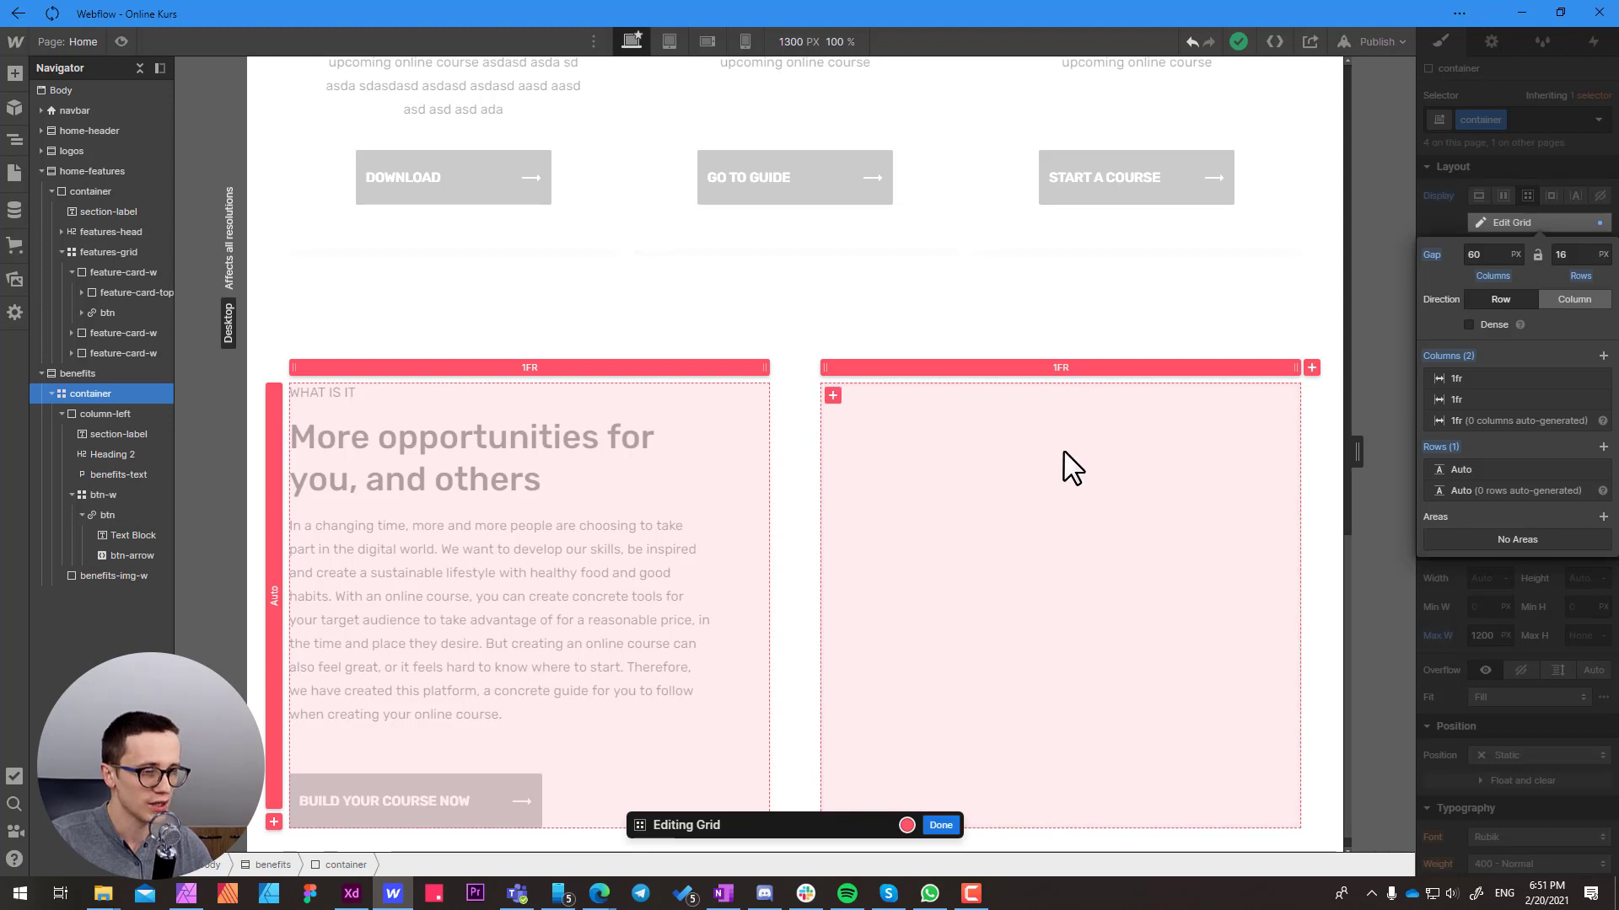
left_click(941, 825)
left_click(957, 569)
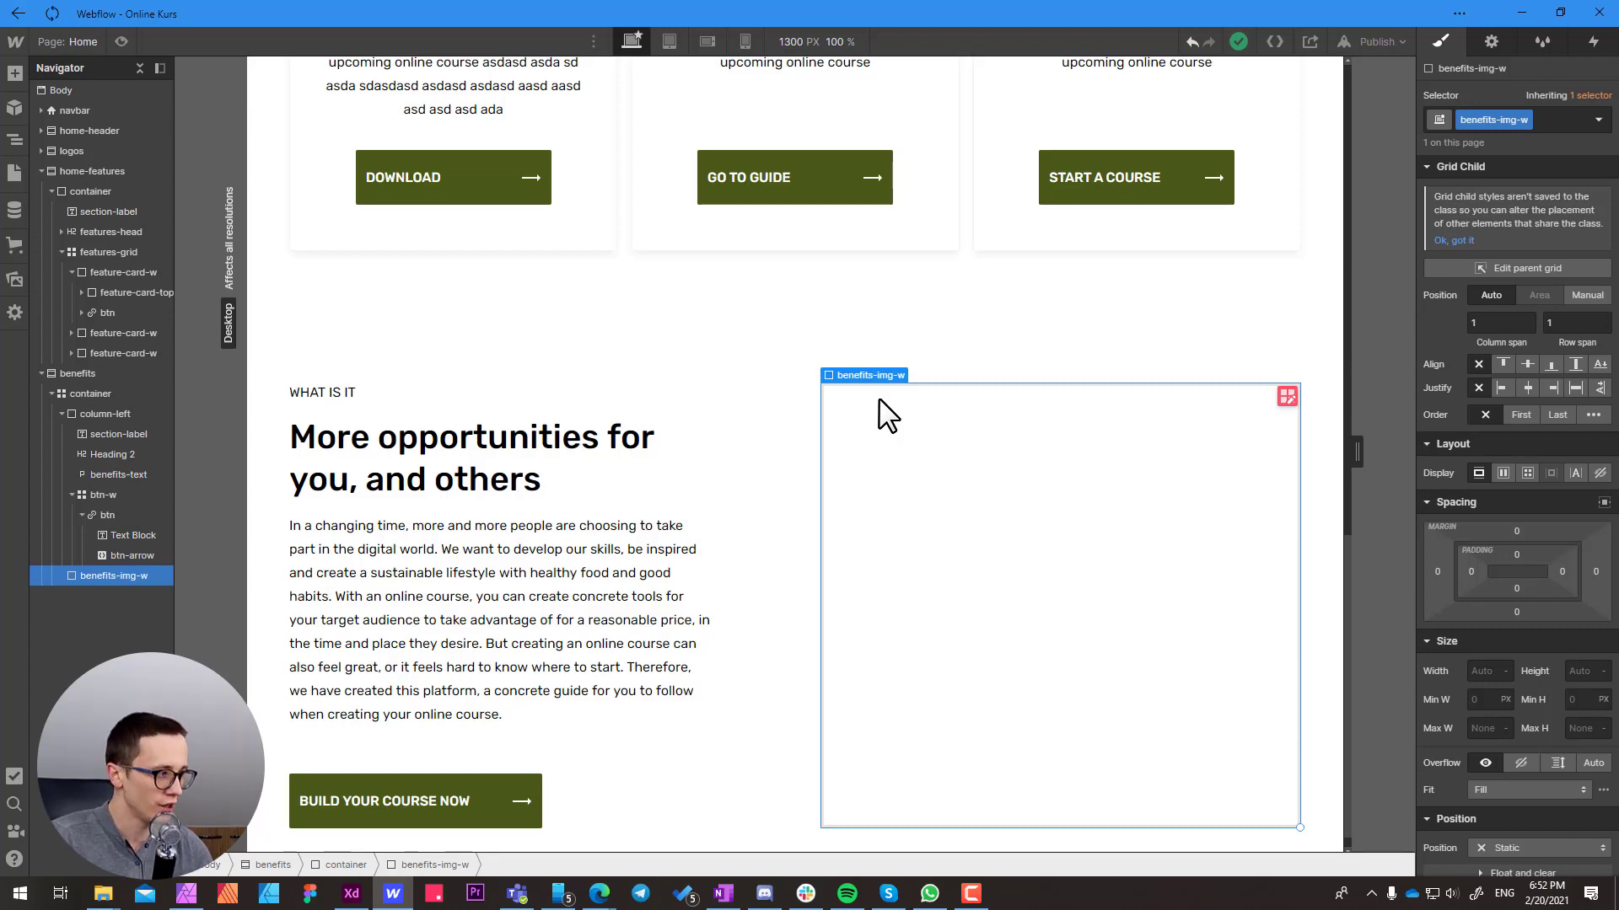
left_click(1576, 385)
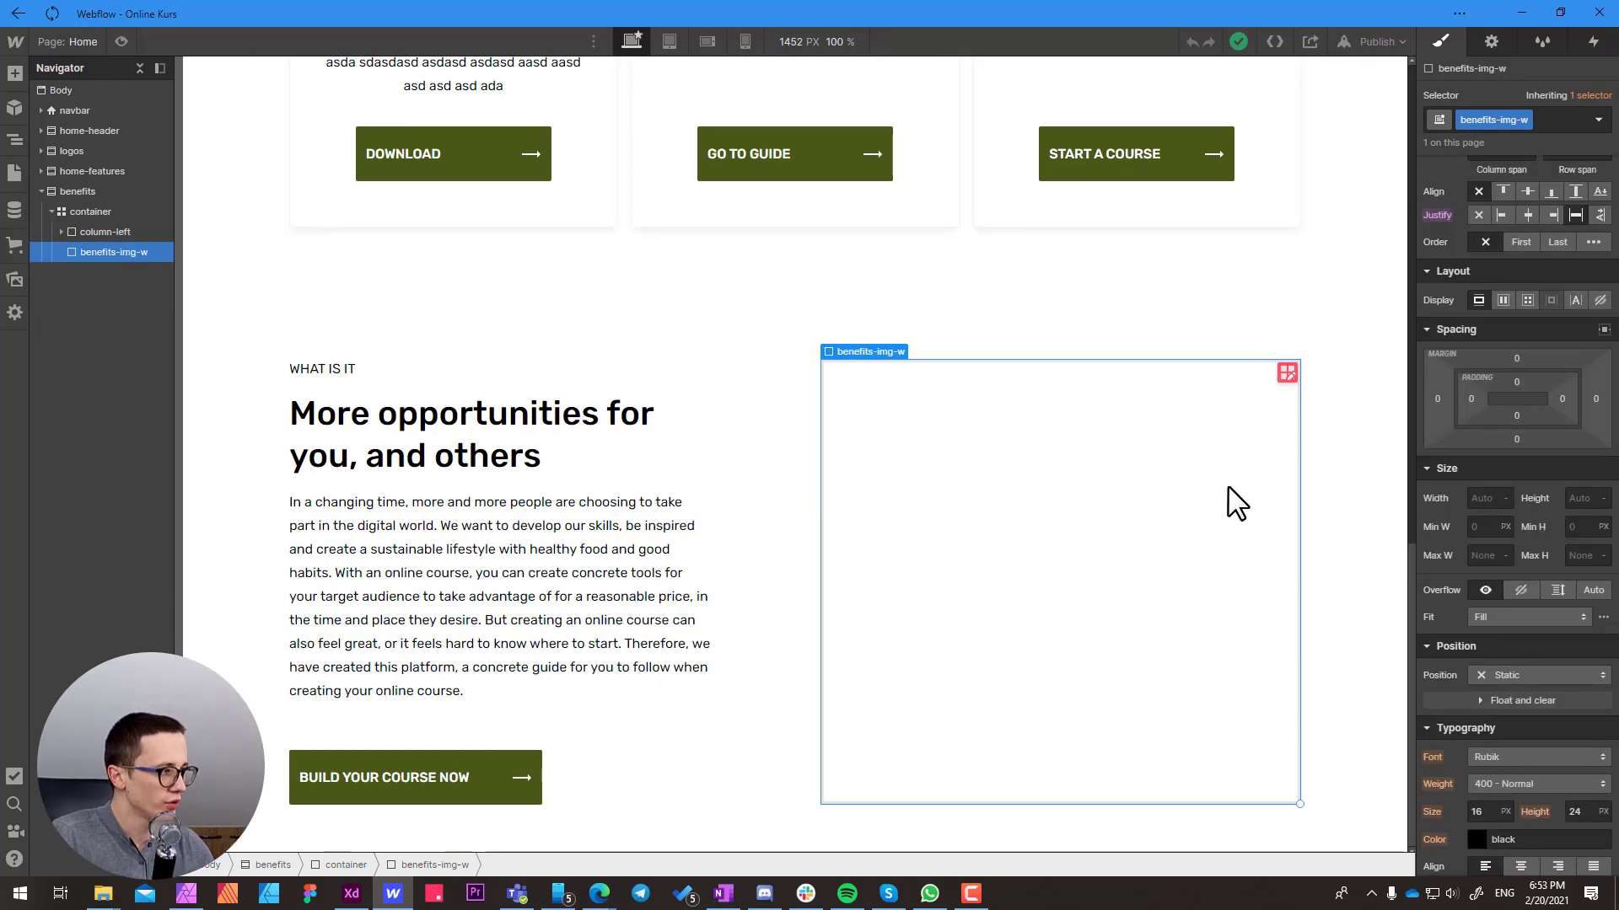
Copy the benefits photo's height from Adobe XD and set benefits-img-w's height to 787 px in Webflow
left_click(353, 900)
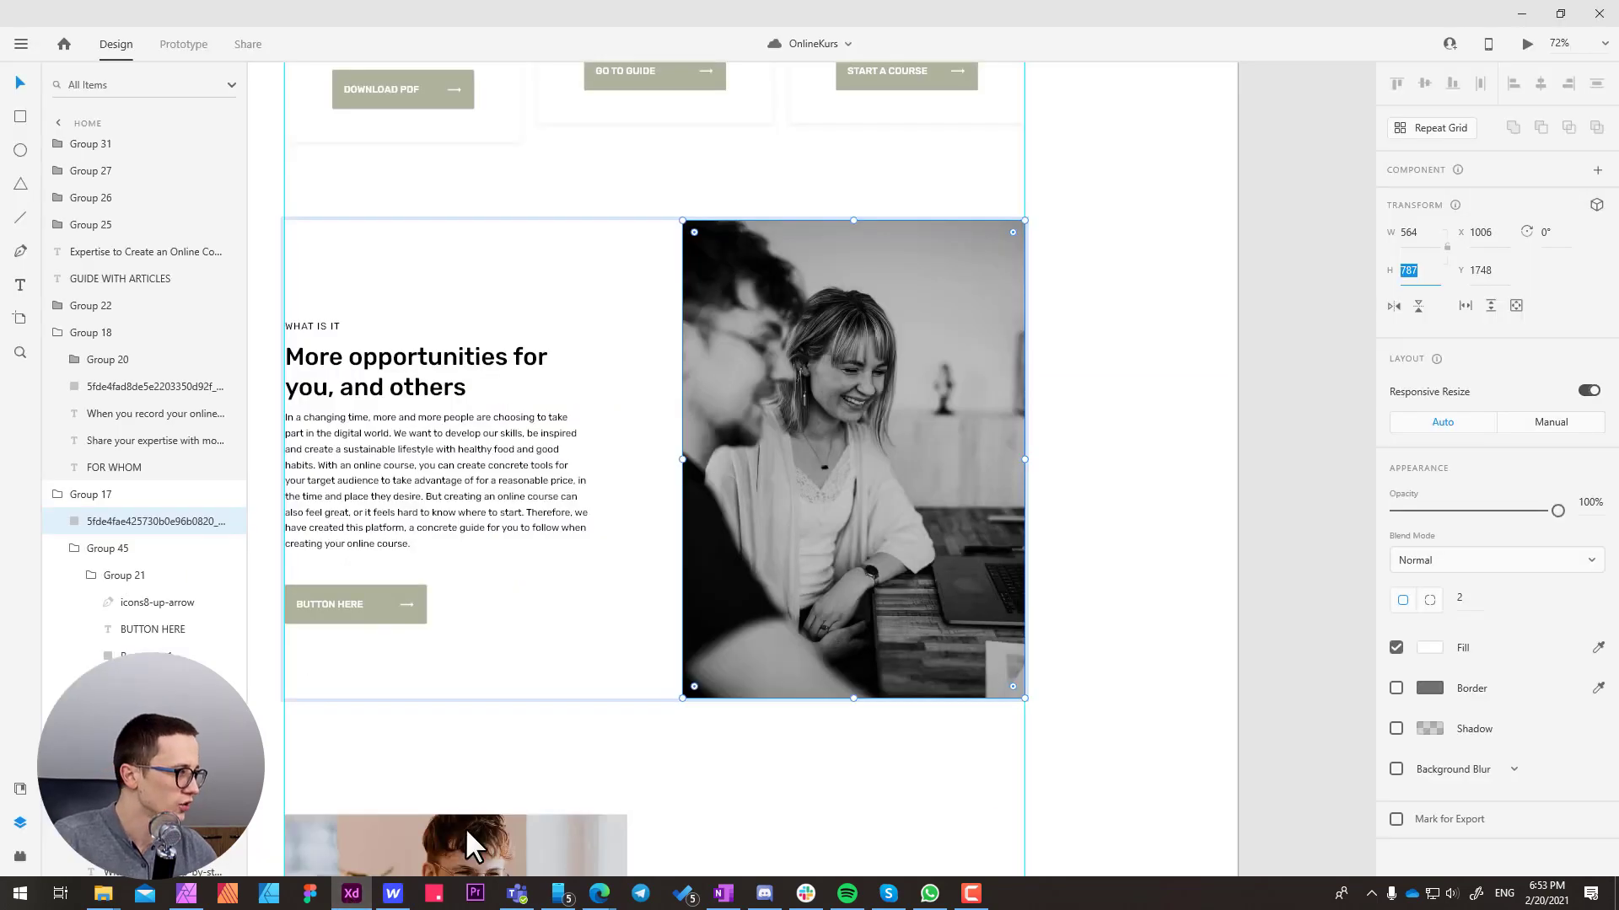
left_click(1417, 270)
left_click(876, 336)
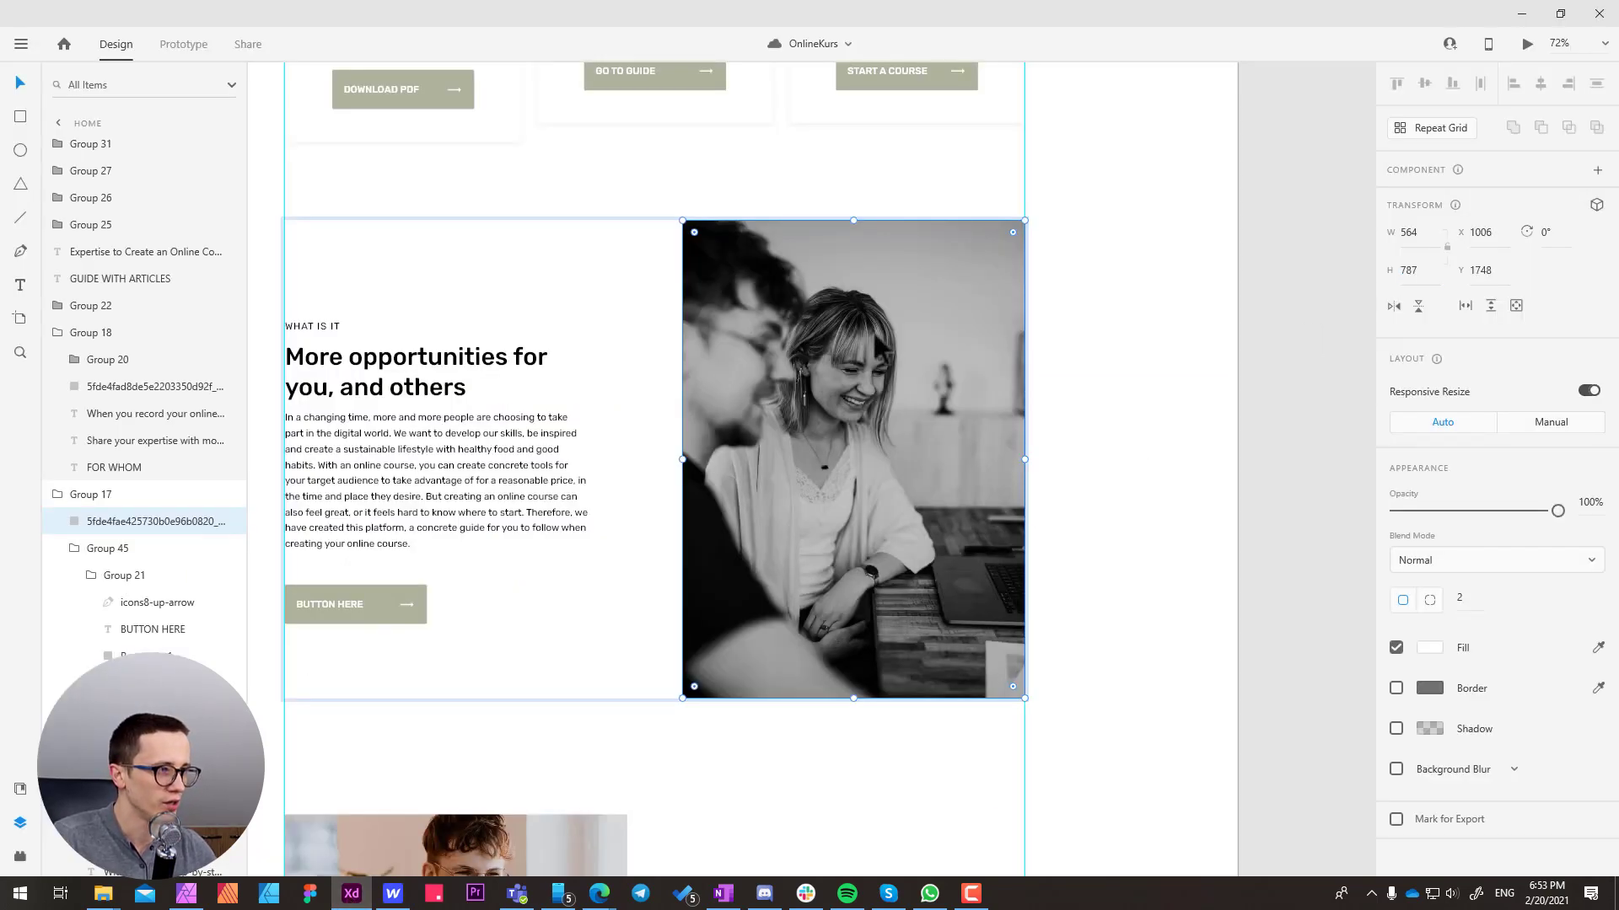
left_click(1115, 347)
double_click(948, 347)
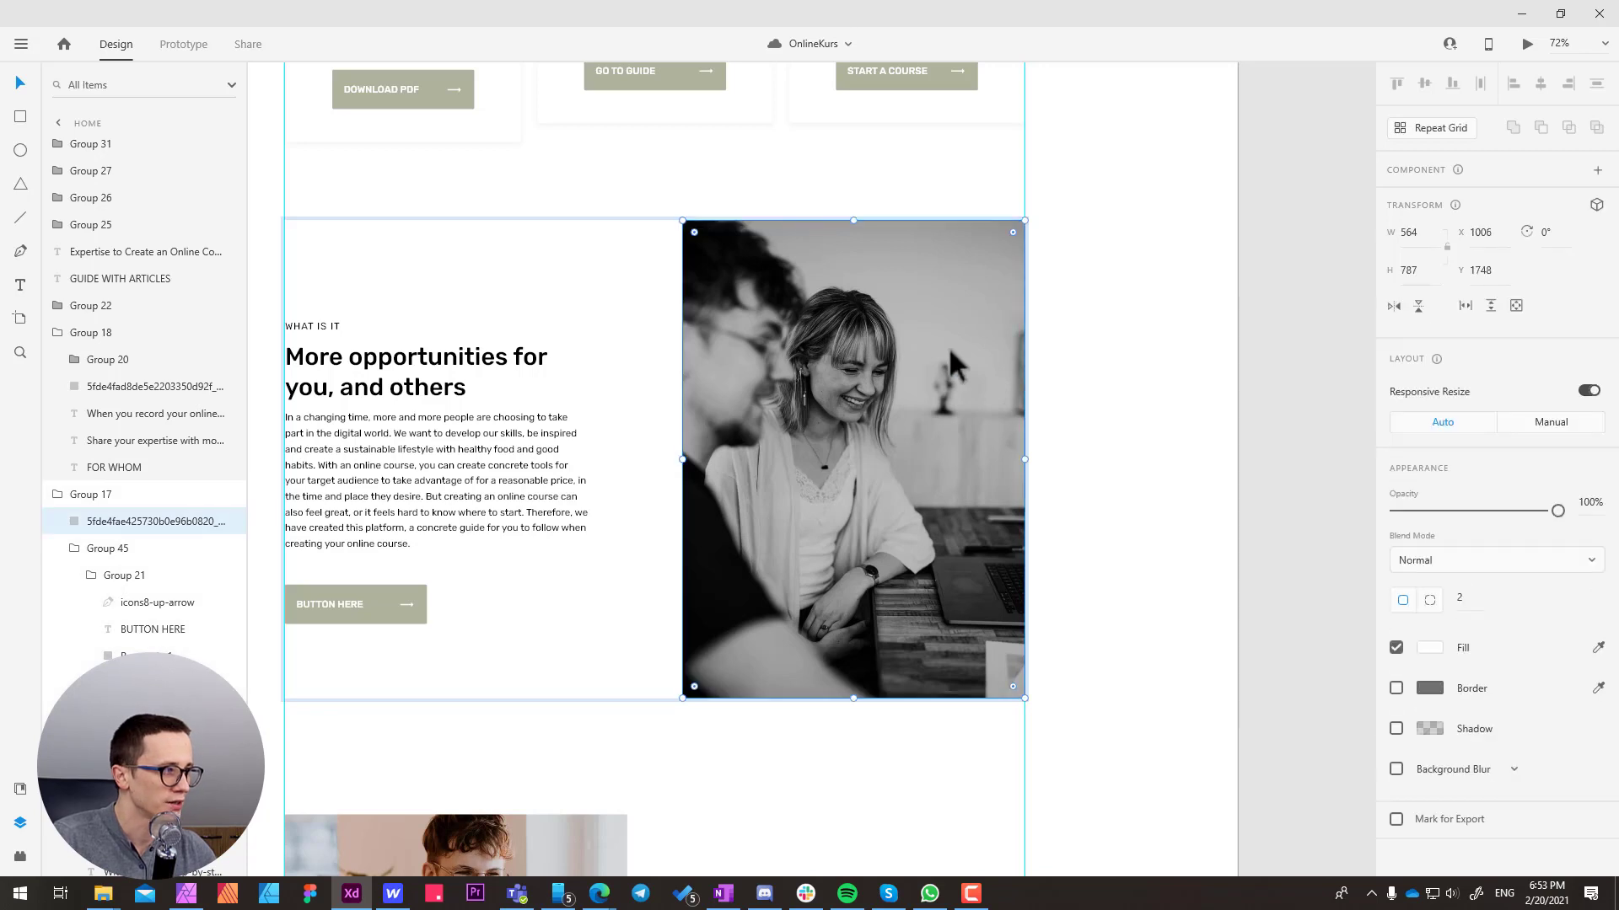
left_click(1420, 268)
key("ctrl+c")
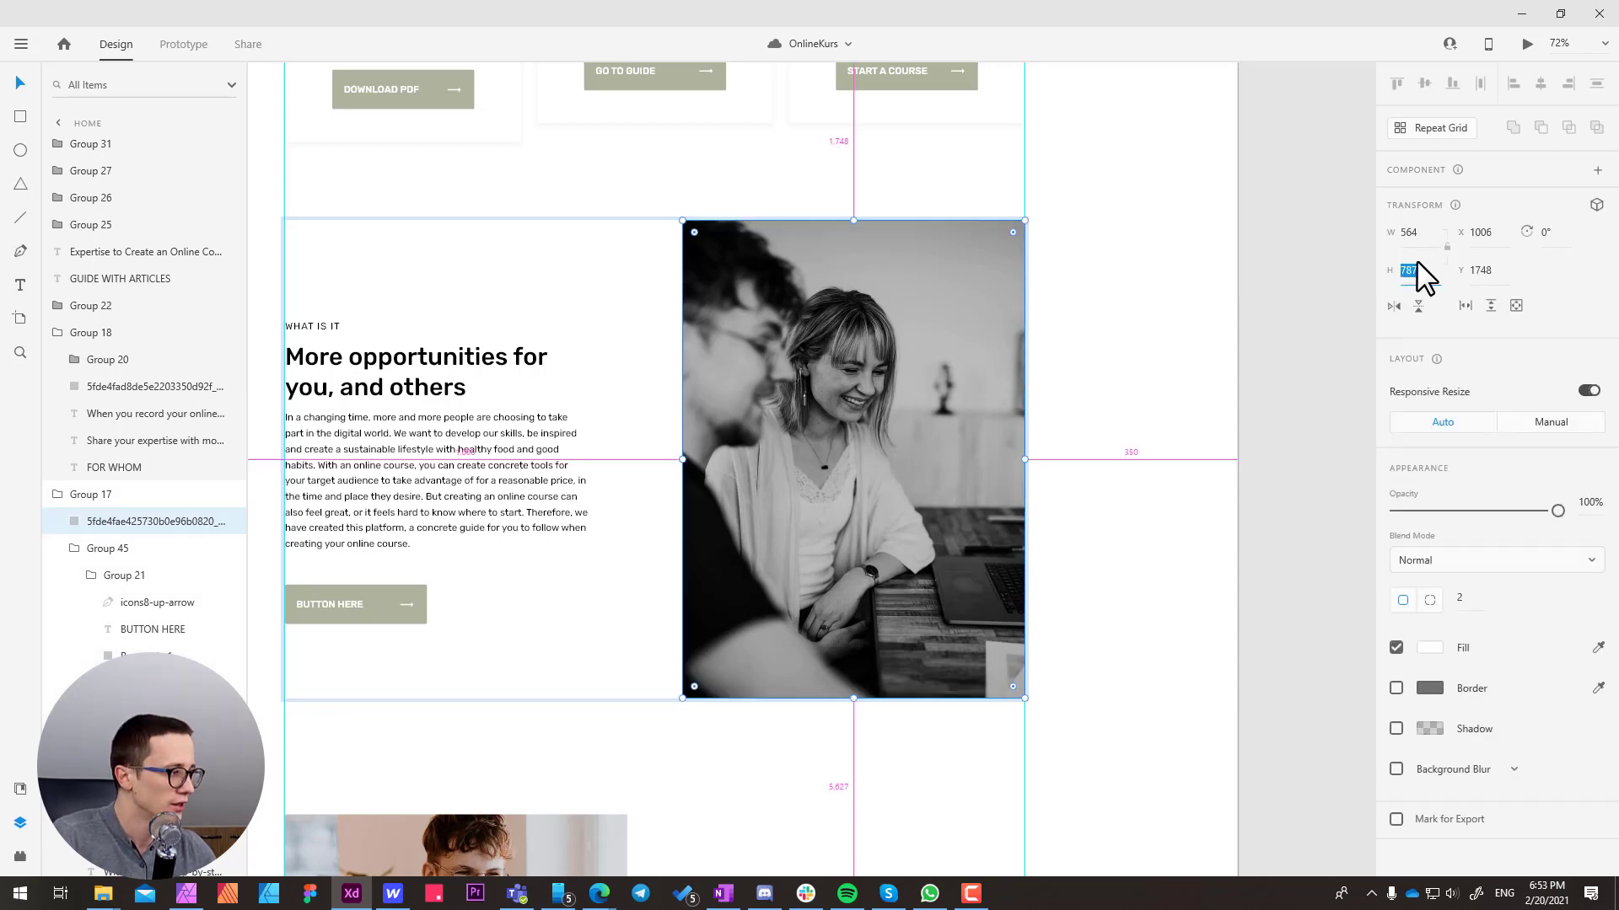
key("alt+Tab")
left_click(1580, 500)
key("ctrl+v")
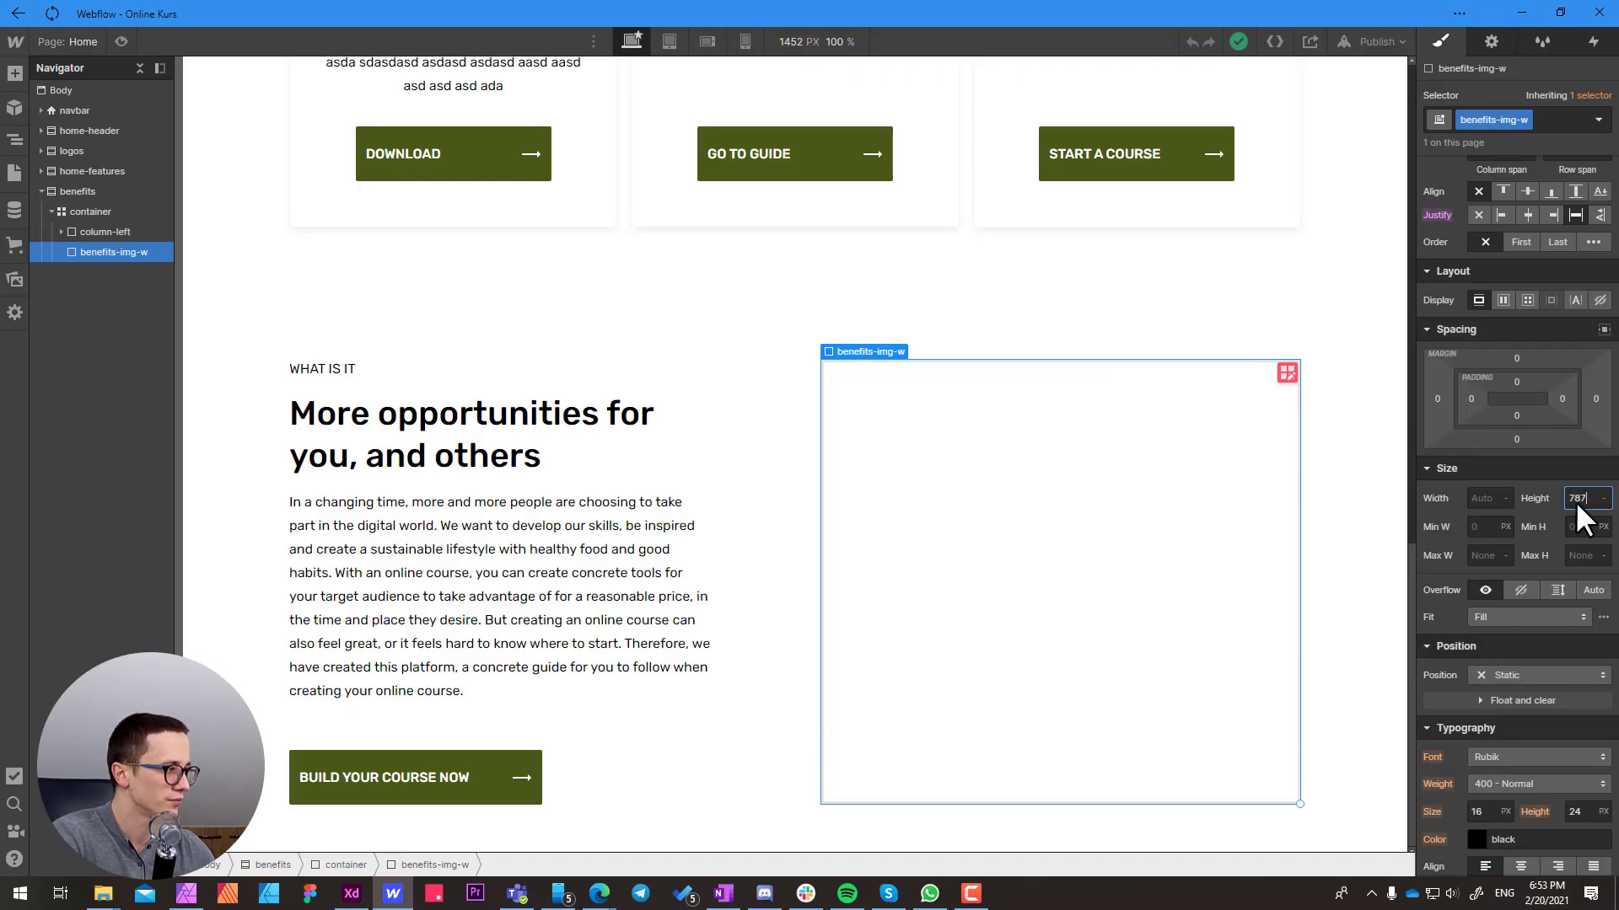
key("Return")
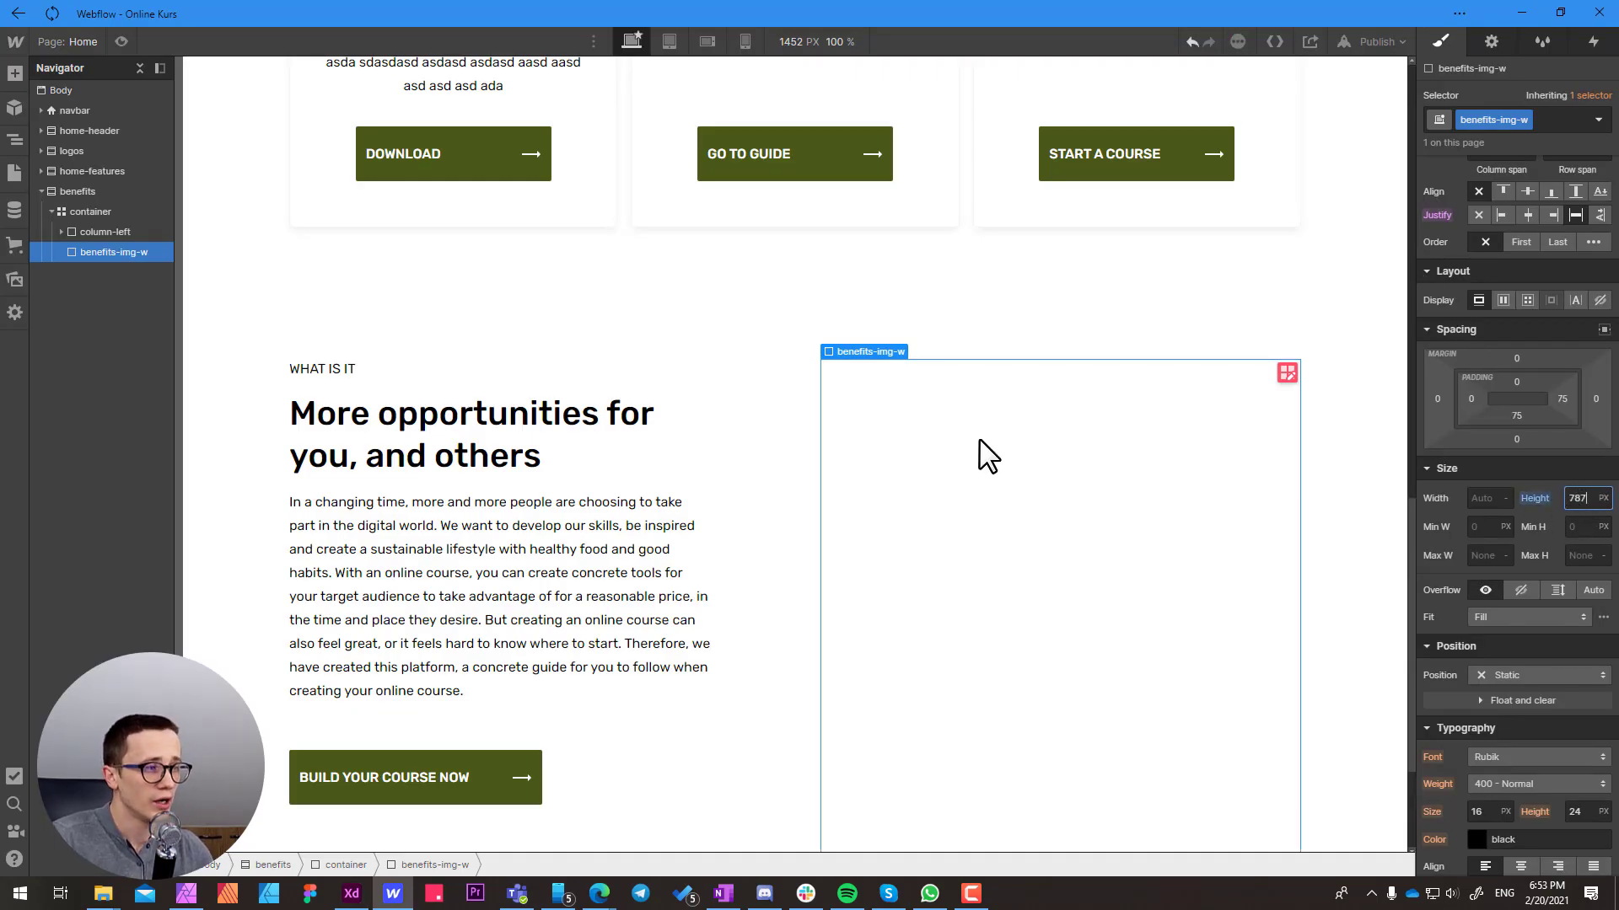
scroll(988, 455, "down", 2)
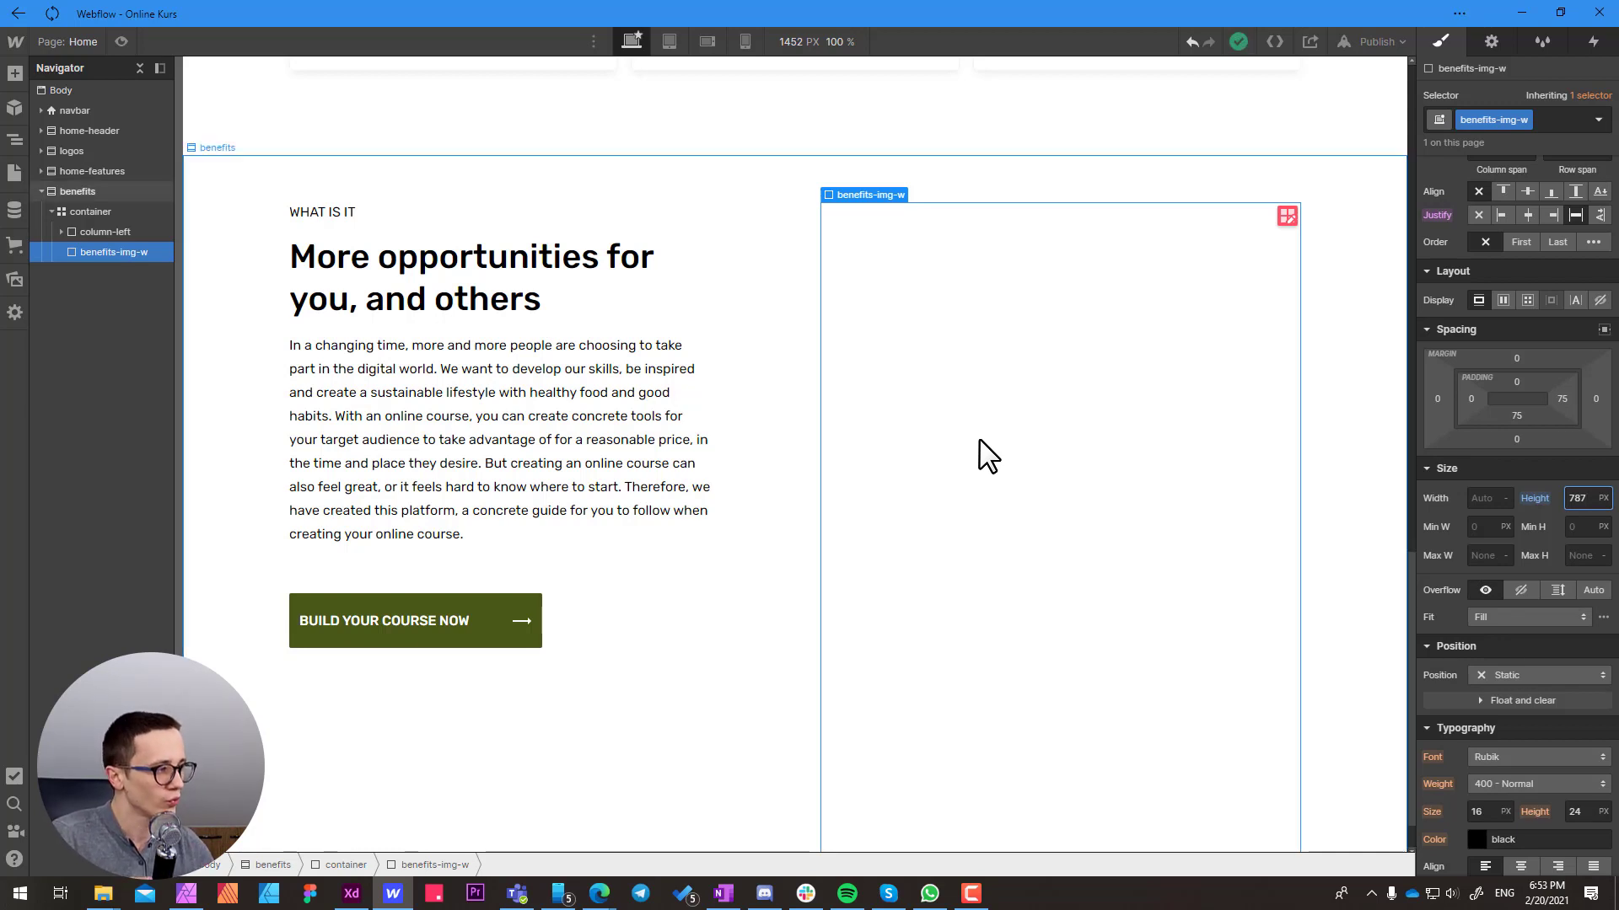
scroll(1003, 514, "down", 1)
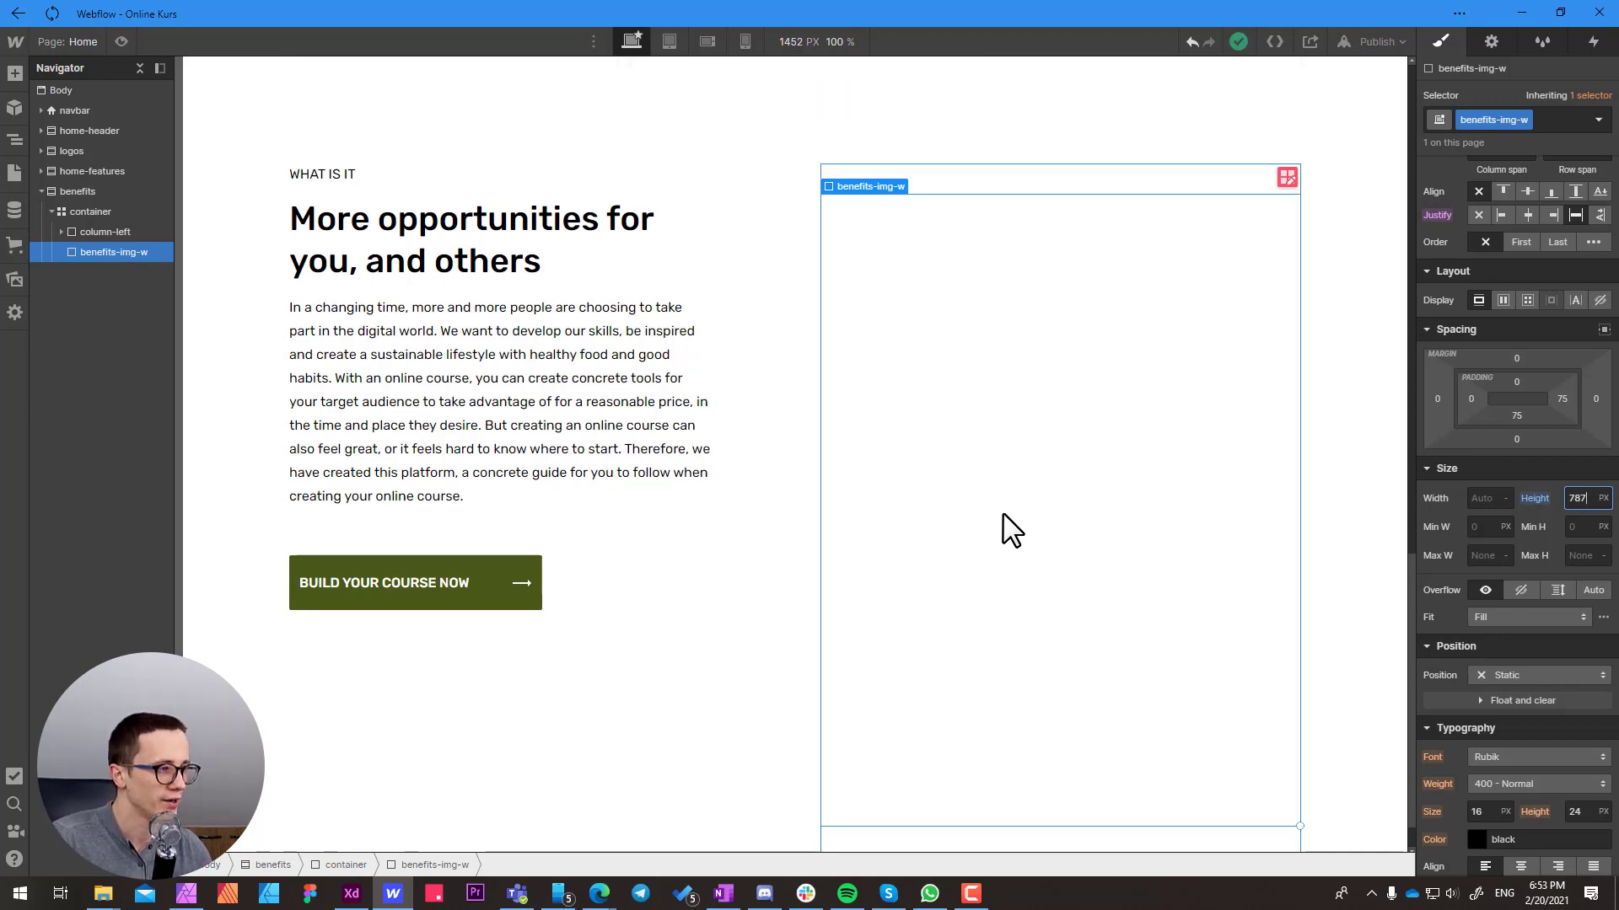
Give the benefits-img-w block a light grey #e2e2e2 background color
scroll(1490, 626, "down", 8)
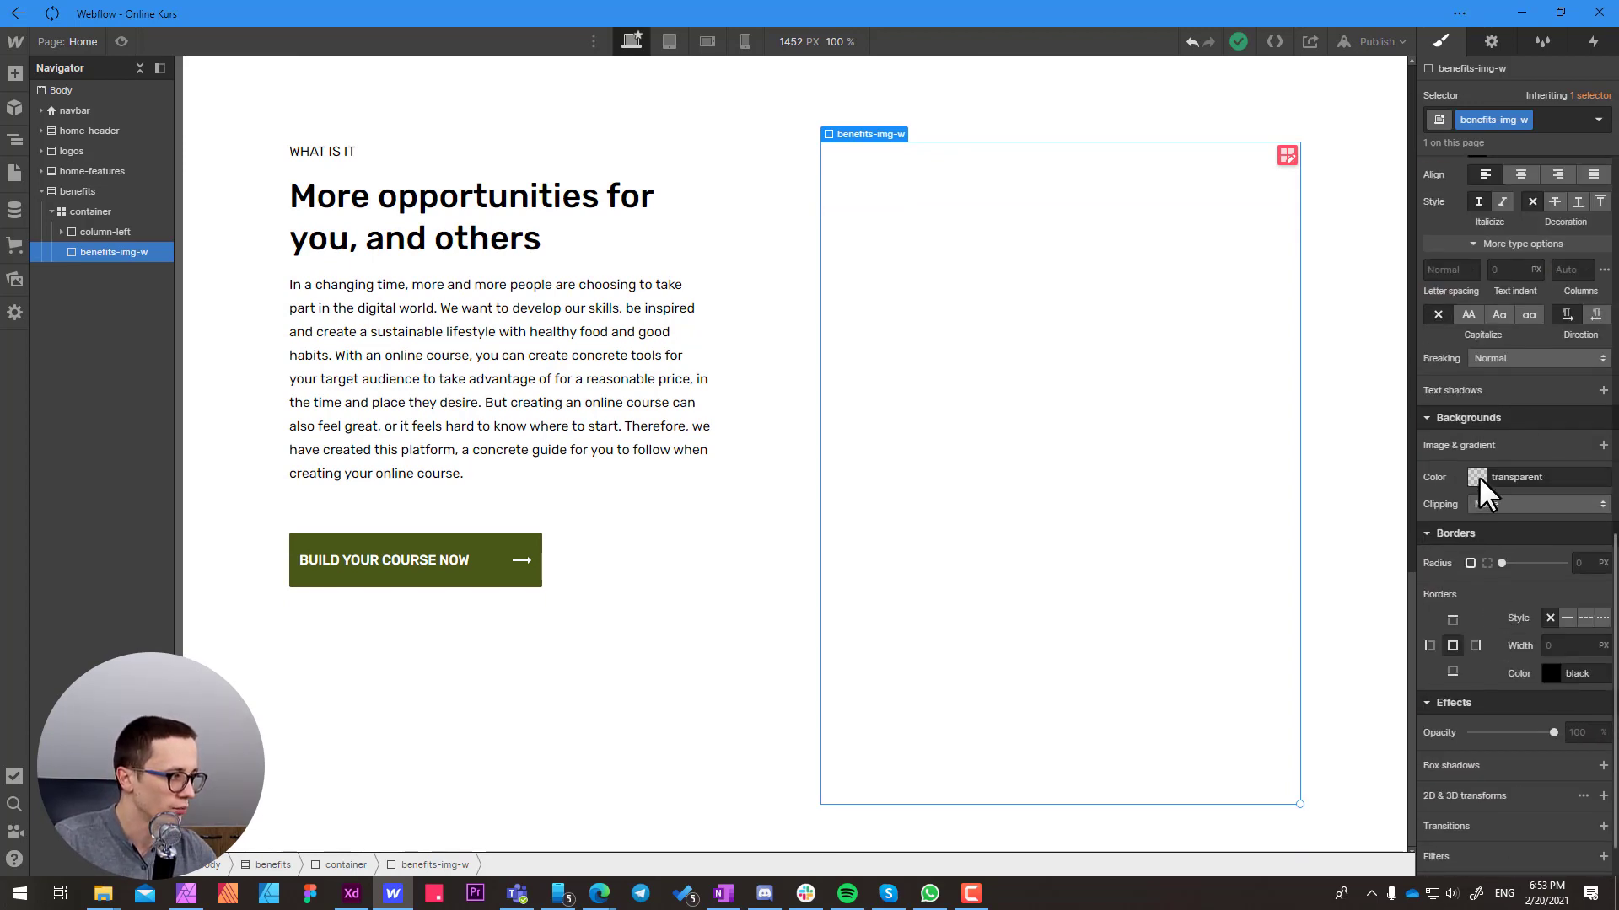
left_click(1477, 477)
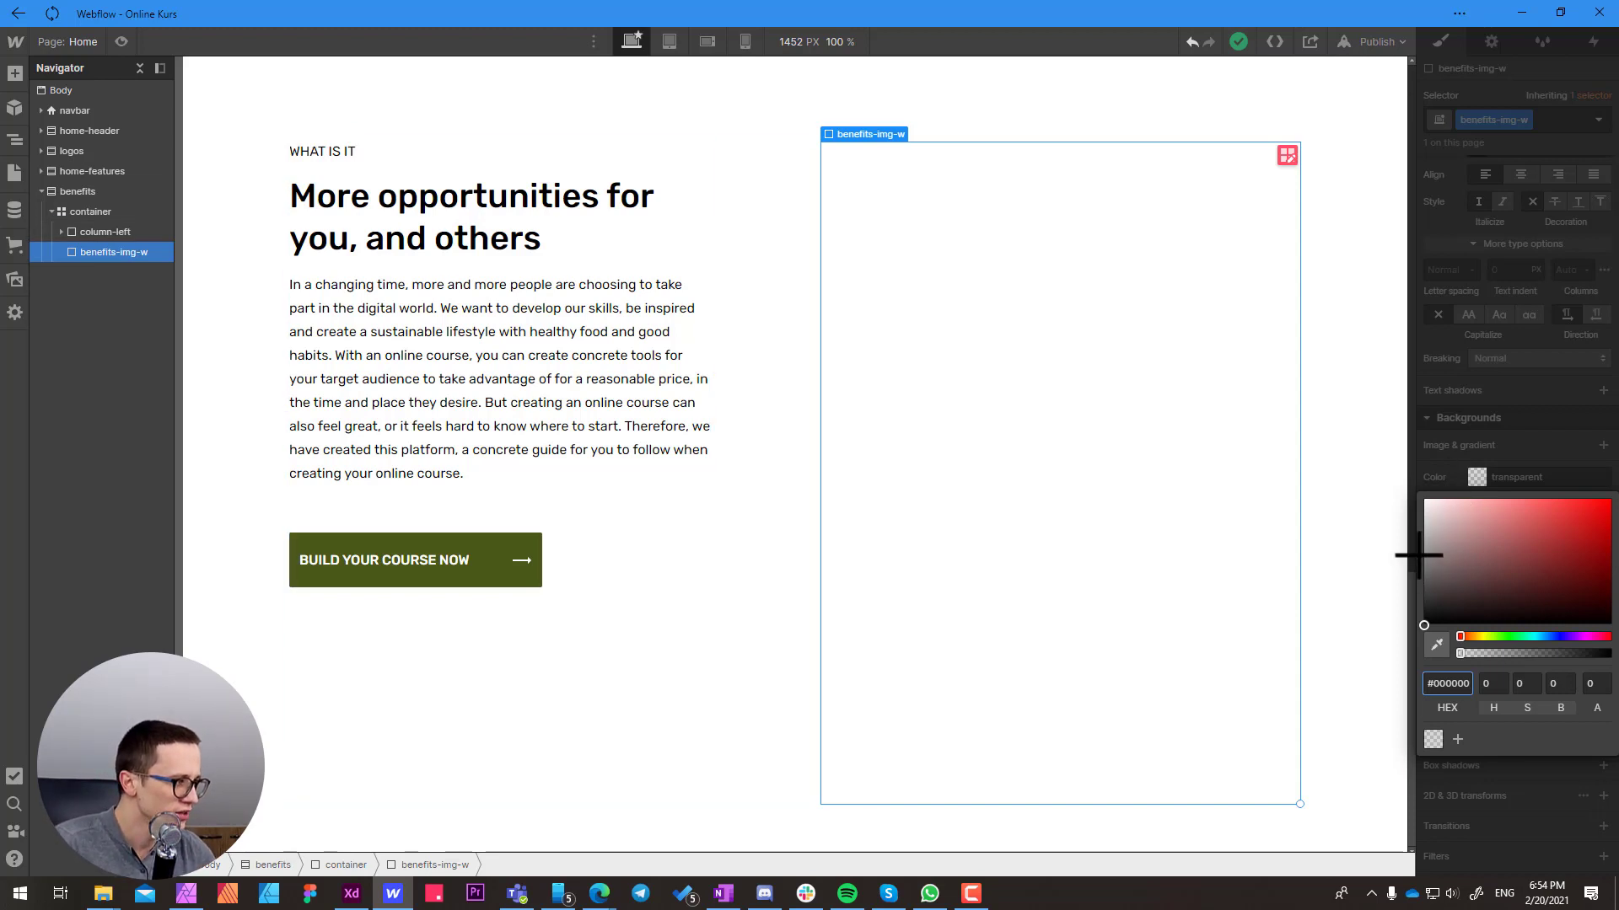
left_click_drag(1425, 543, 1391, 514)
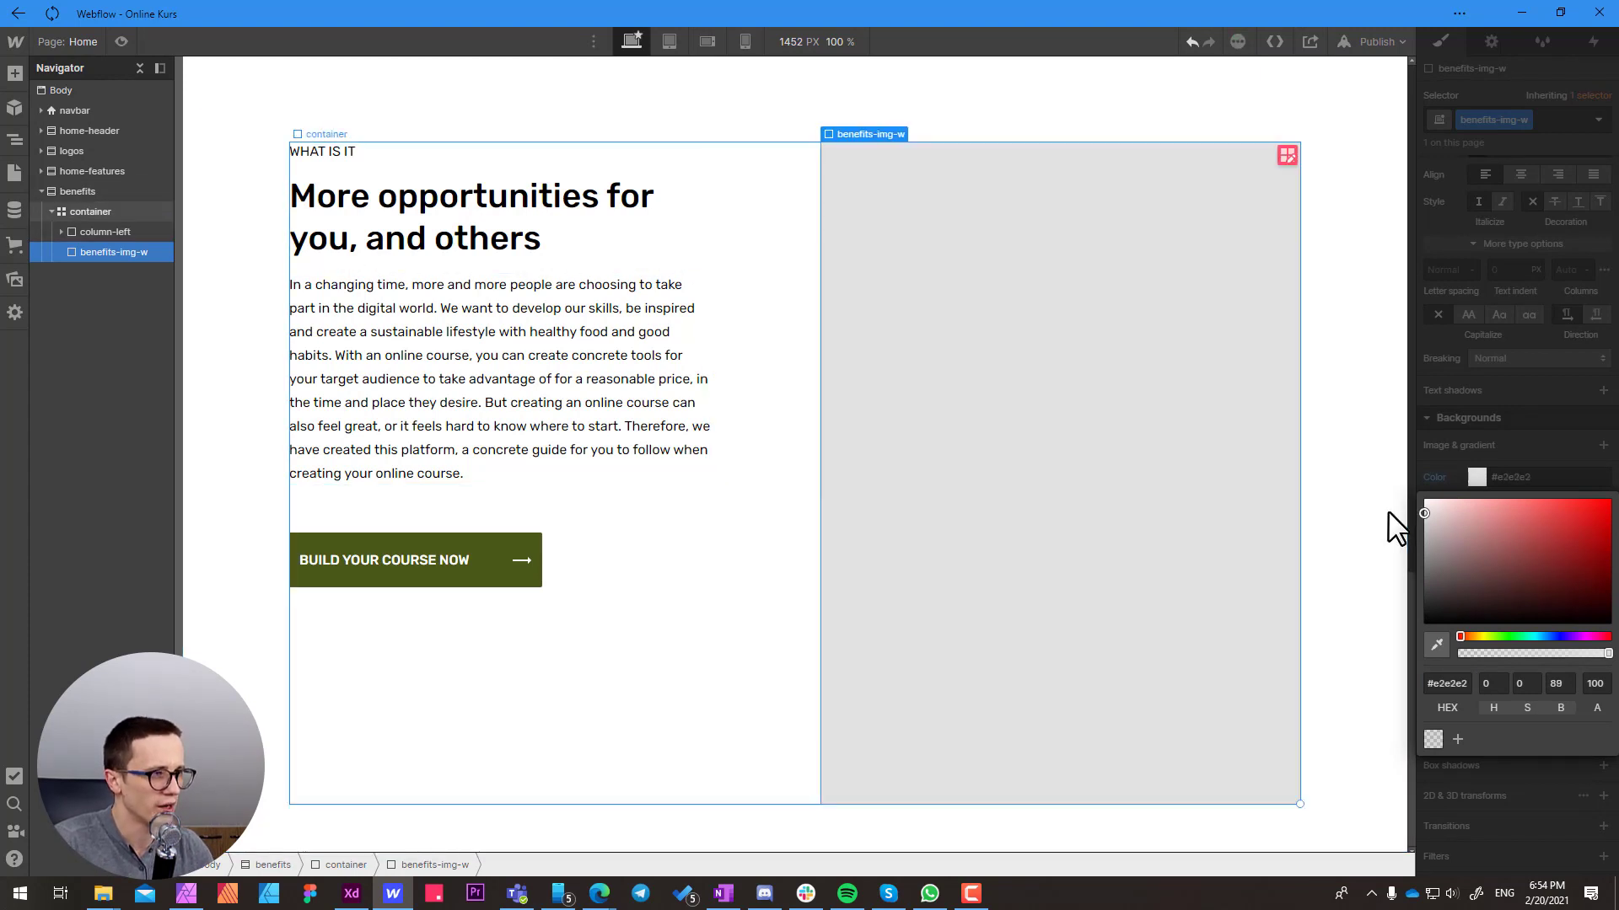
left_click(1342, 284)
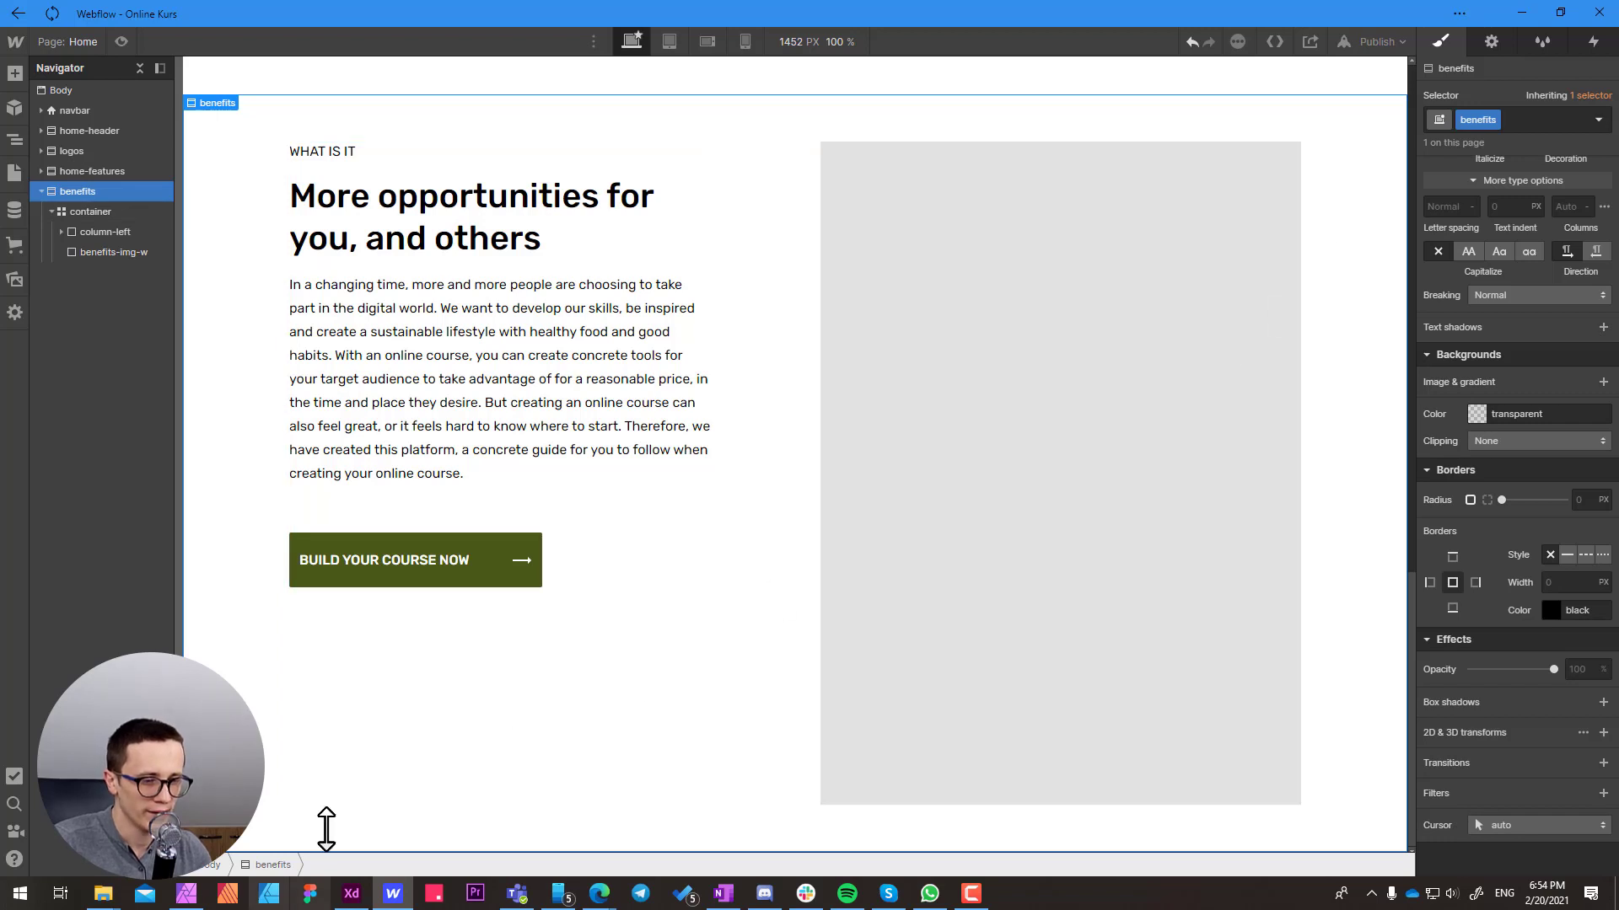
Check the benefits photo's corner radius in Adobe XD, and give benefits-img-w a 5 px radius and hidden overflow in Webflow
left_click(351, 896)
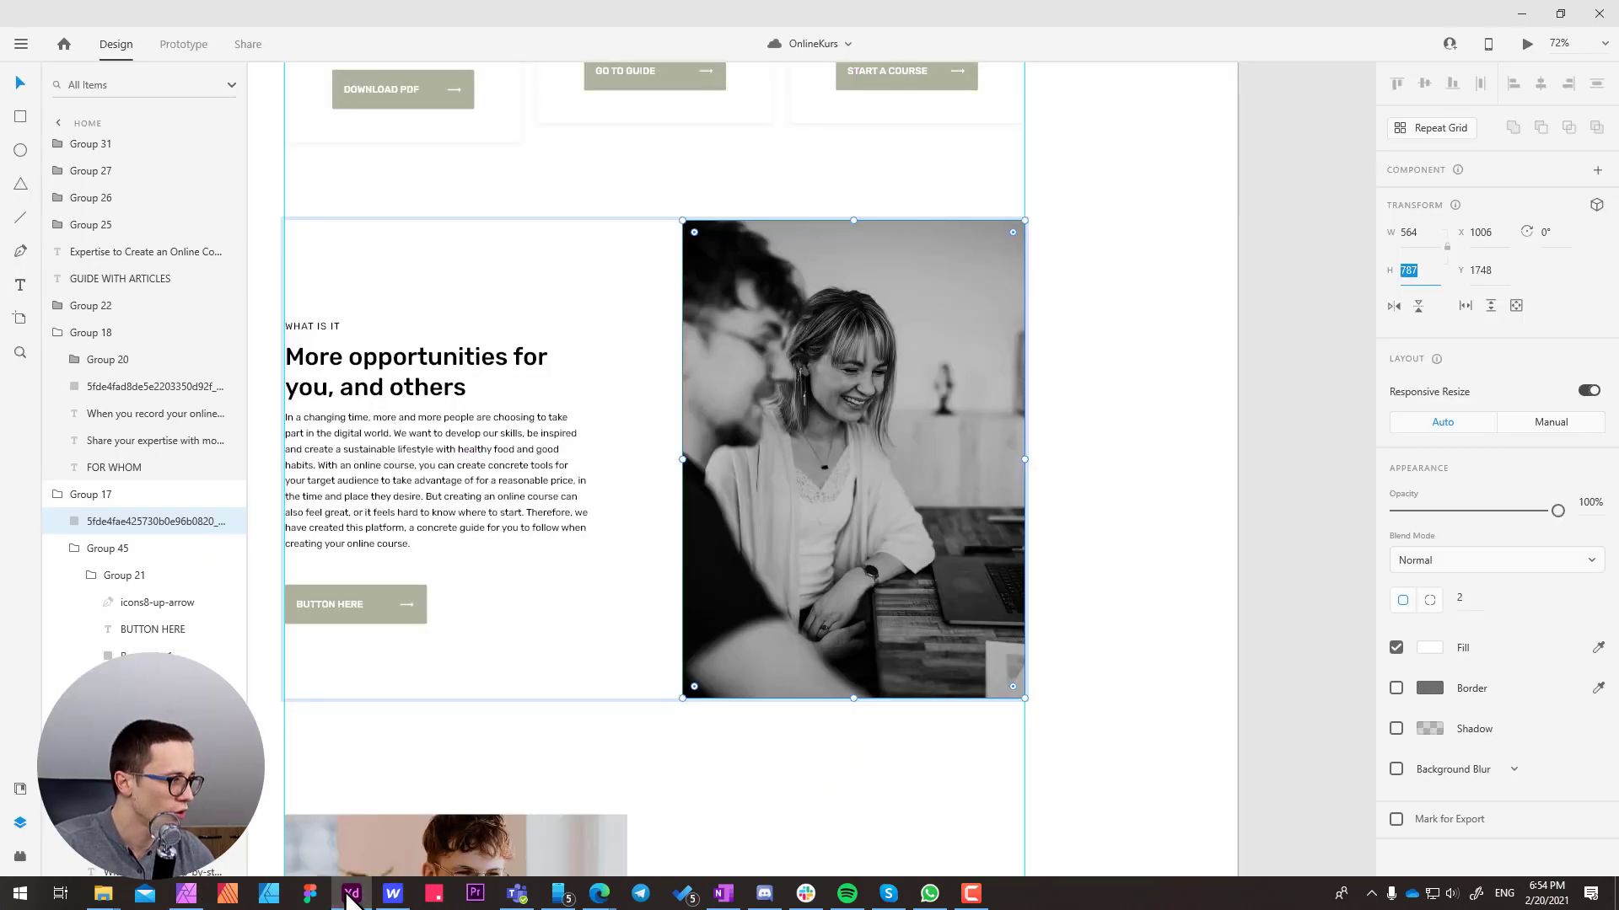
left_click(1463, 597)
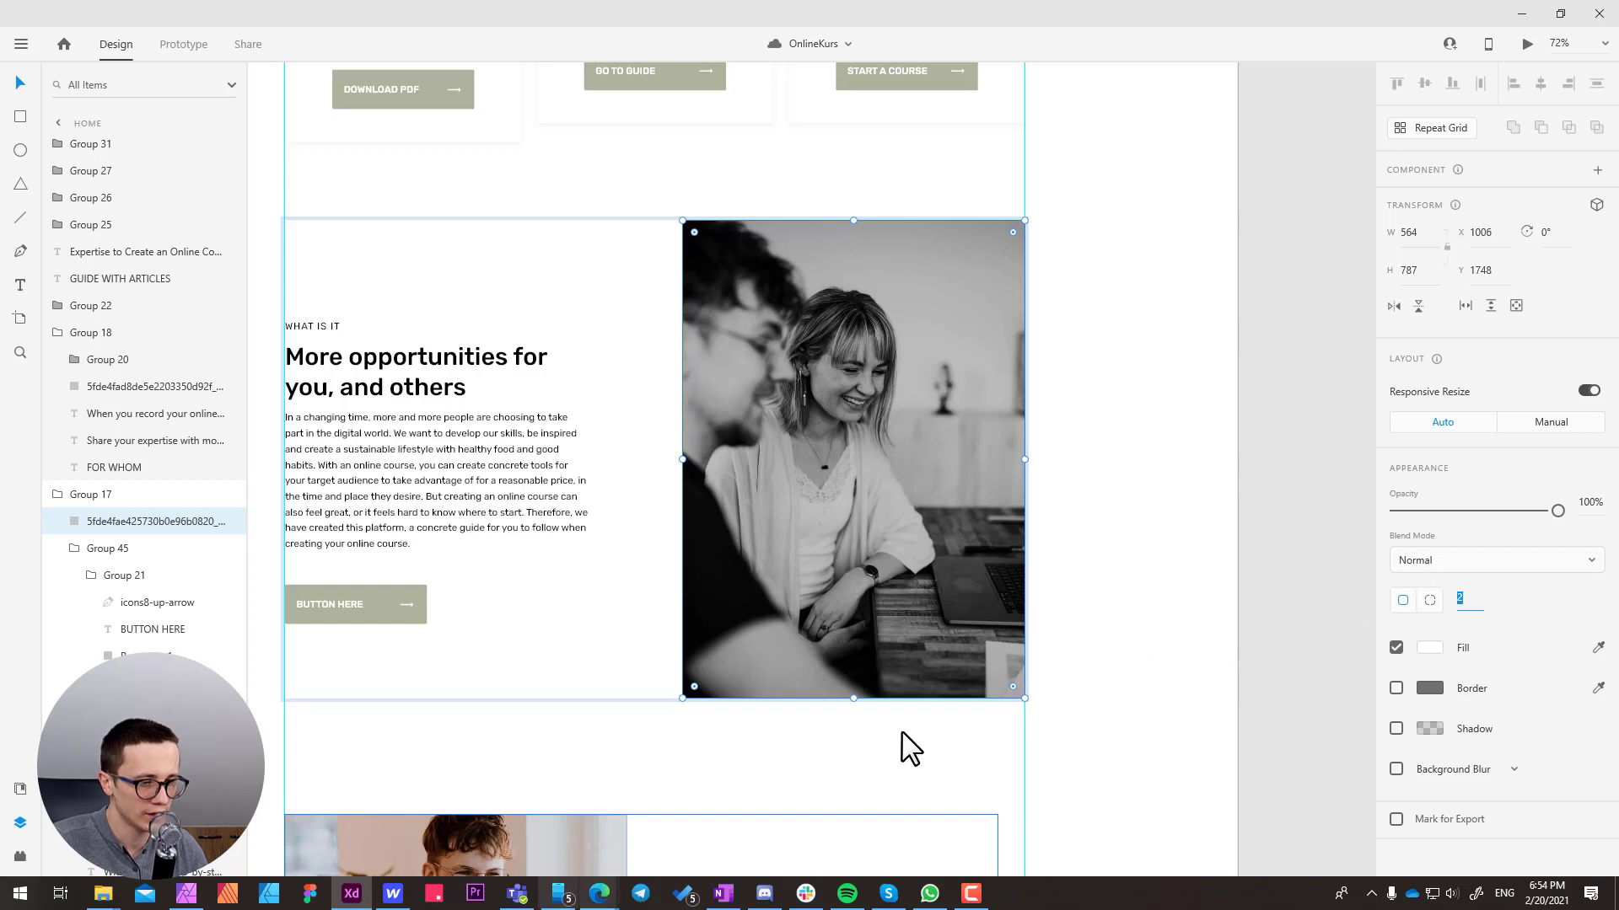
left_click(392, 894)
left_click(931, 410)
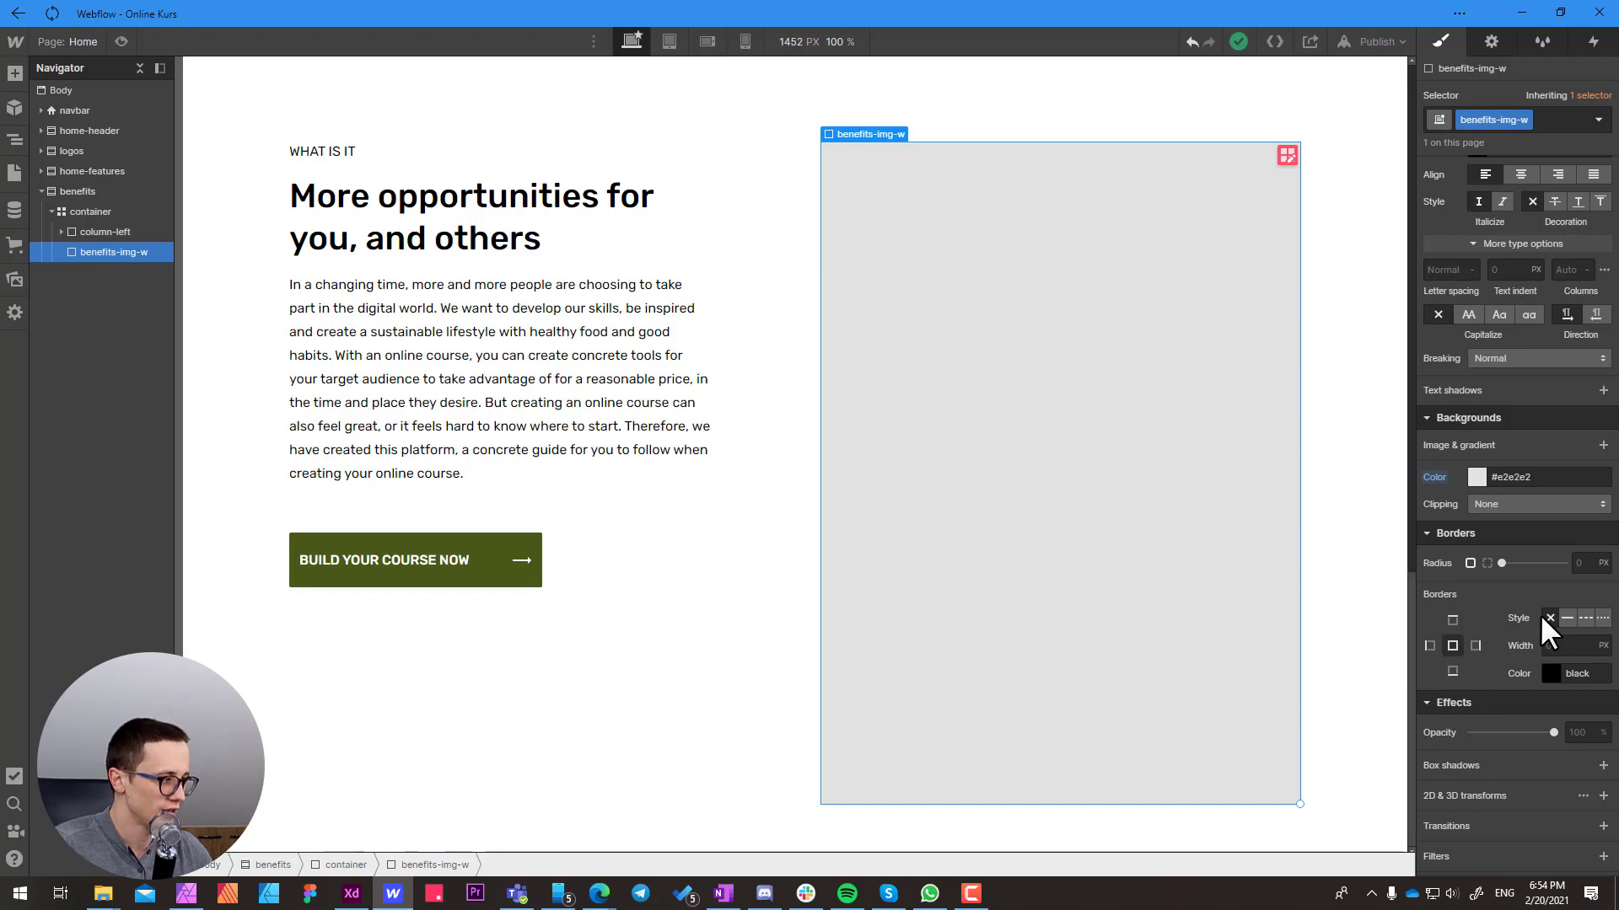
left_click(1584, 563)
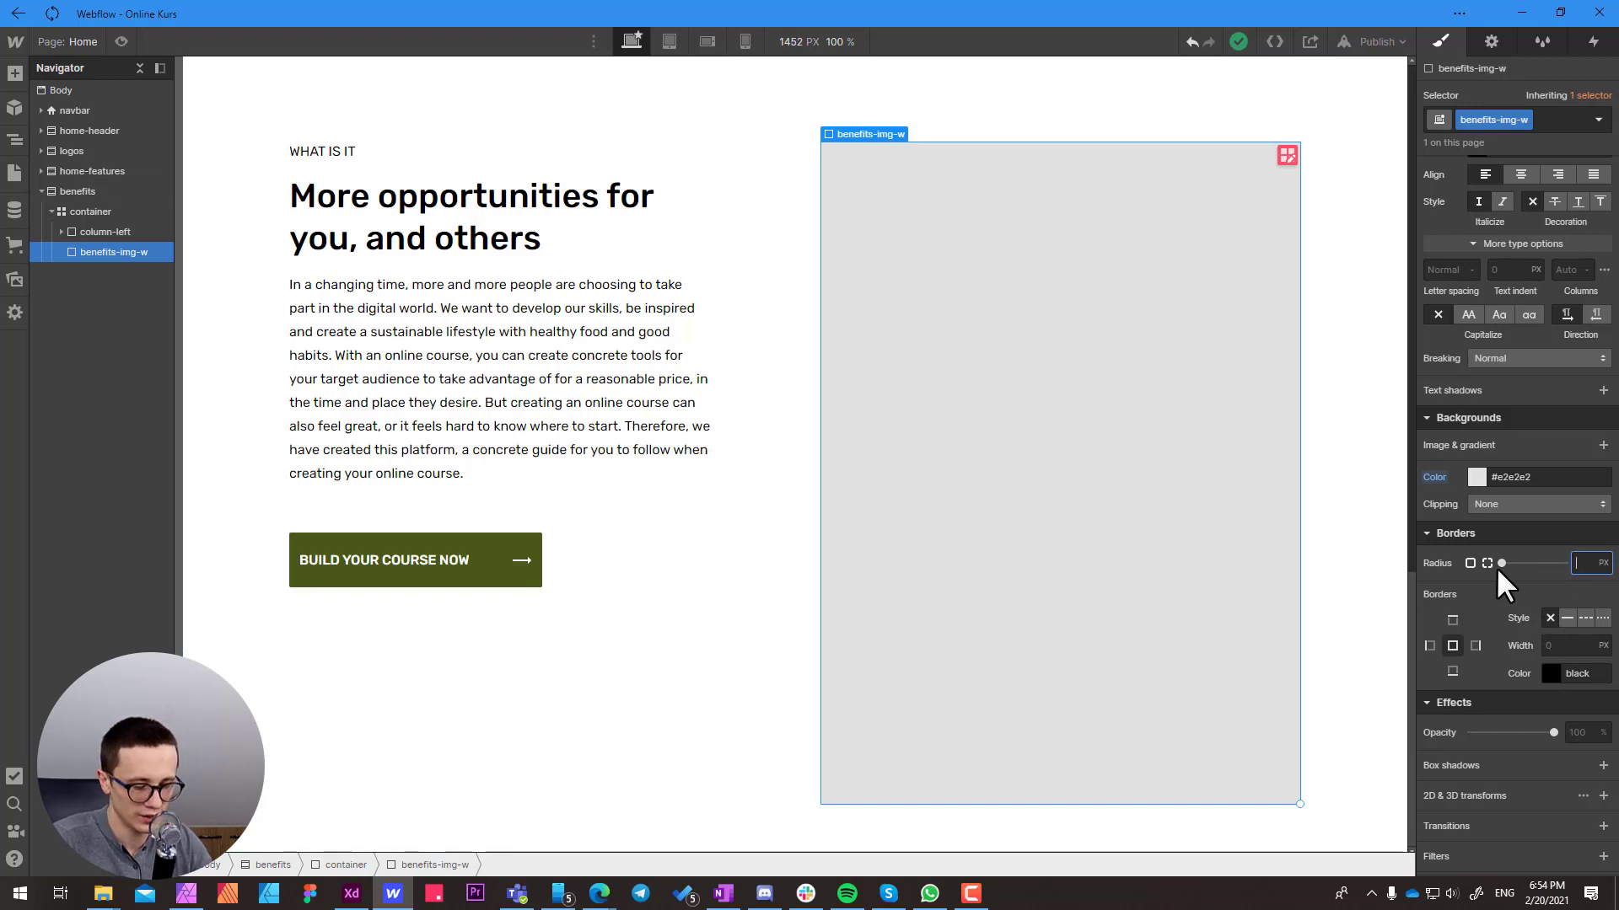
type("5")
key("Return")
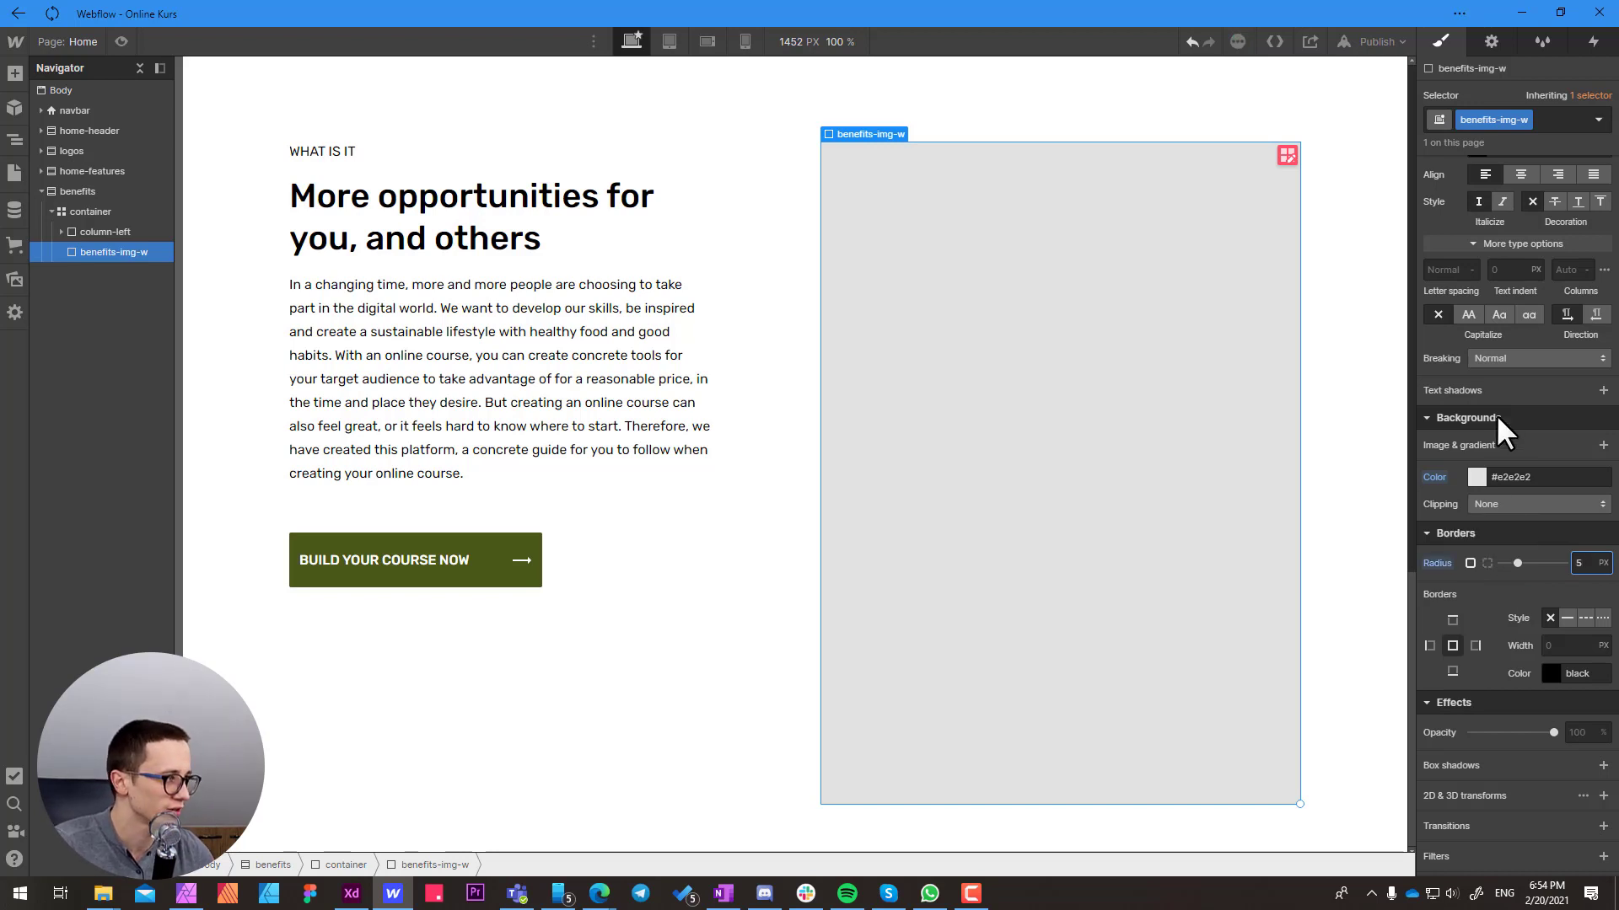
scroll(1495, 359, "up", 7)
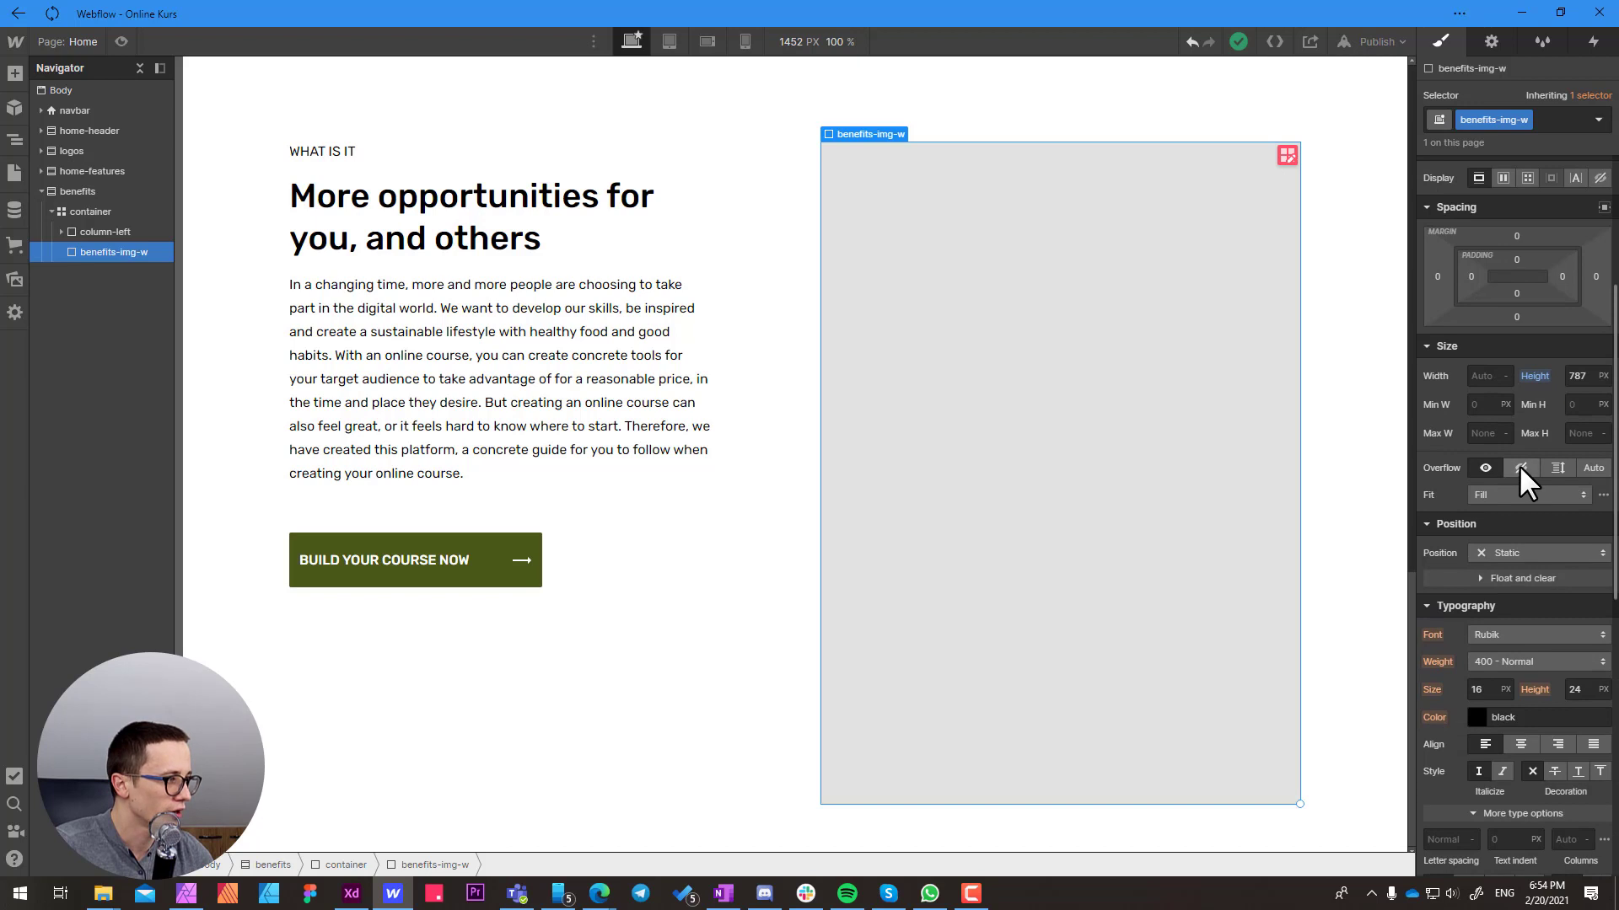
left_click(1520, 468)
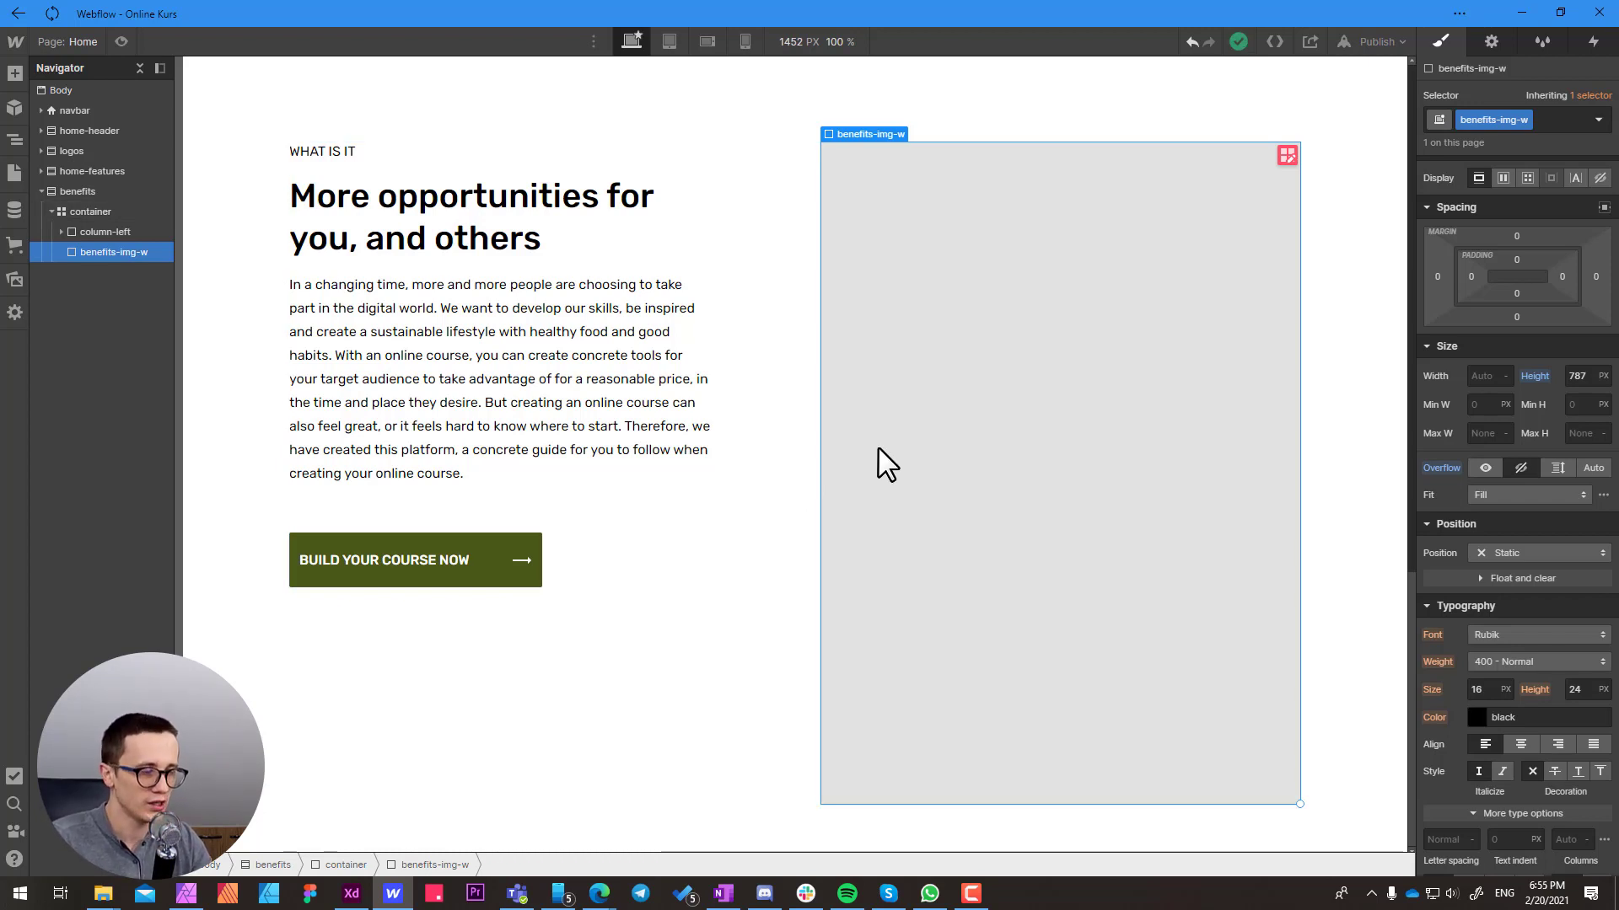
Add an Image element inside the benefits-img-w block using Quick Find
key("ctrl+e")
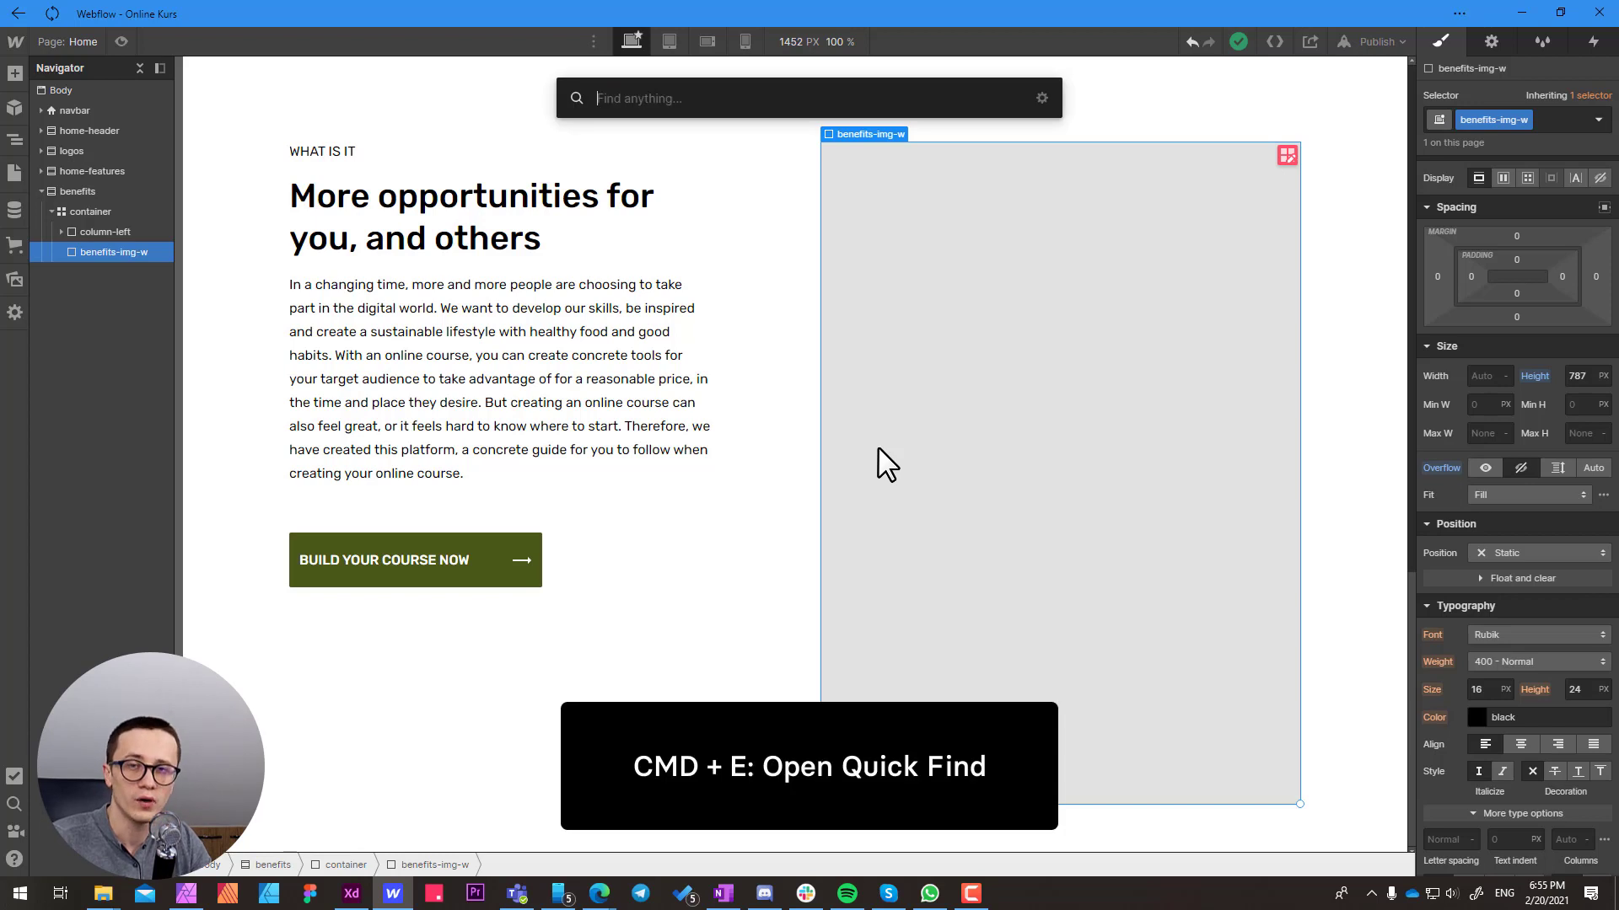
type("im")
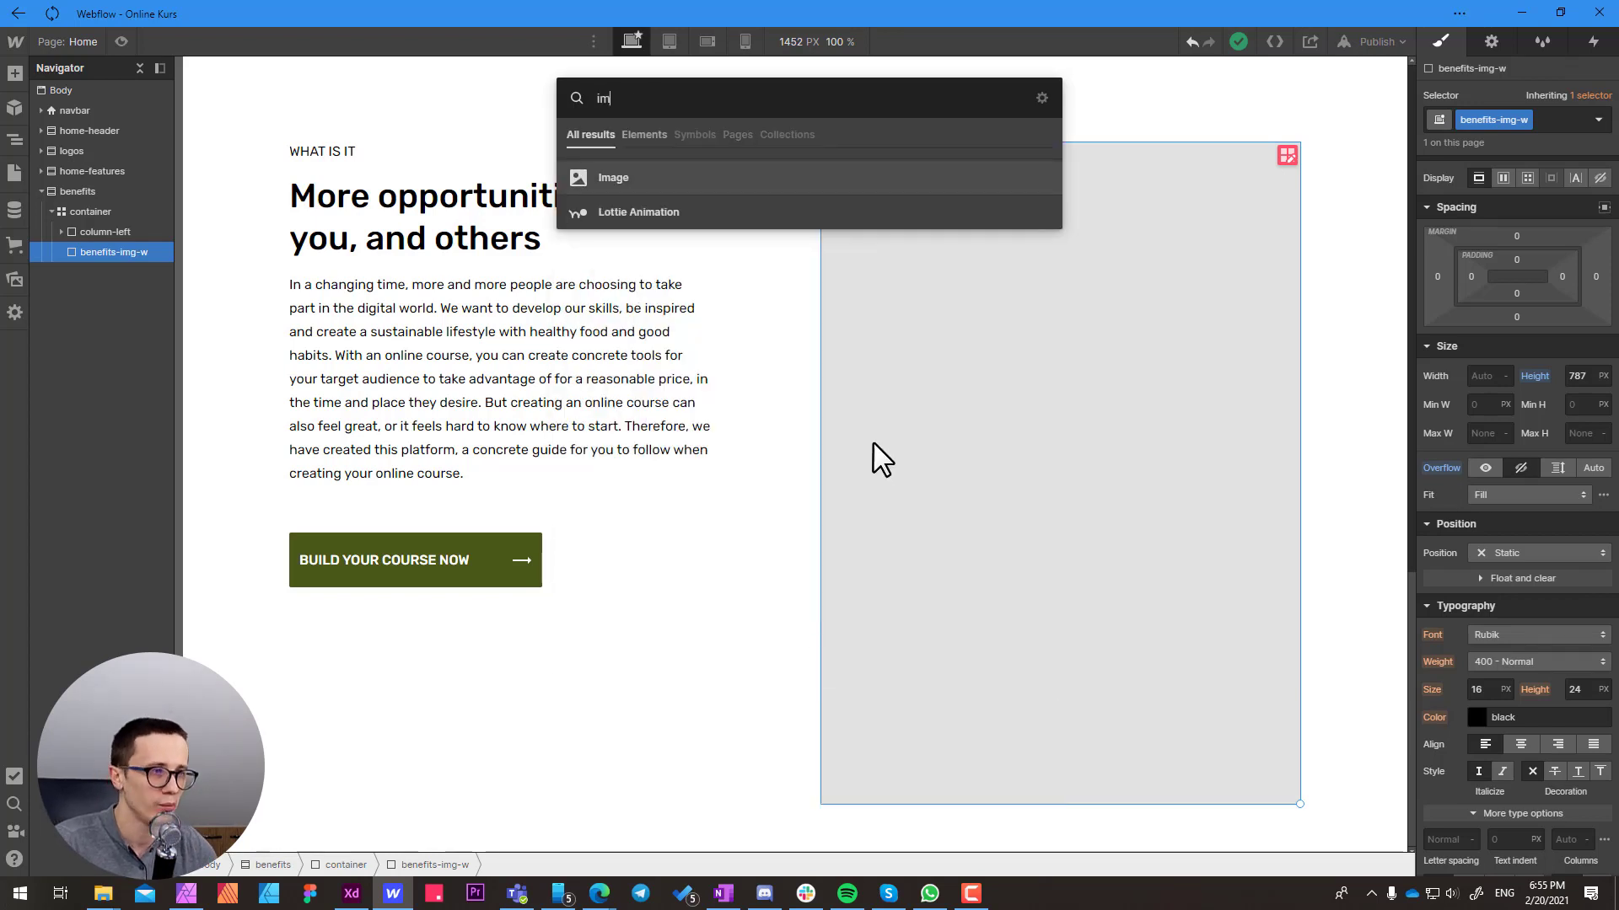
left_click(622, 174)
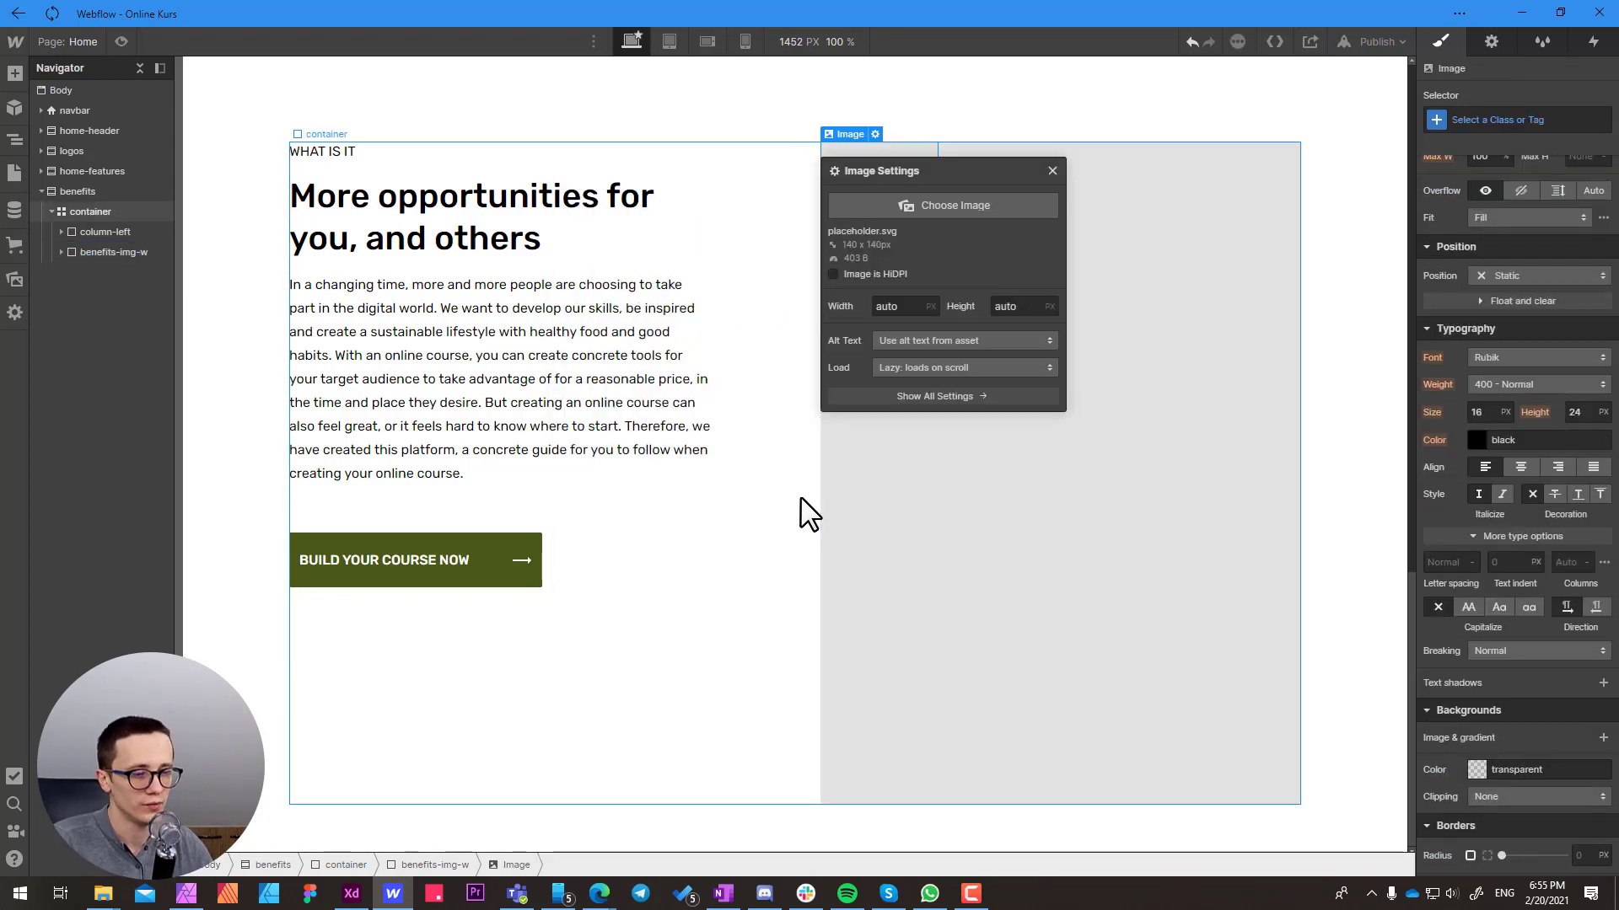
Switch to Adobe XD and examine the benefits section's photo, its size and its placement beside the text
left_click(352, 895)
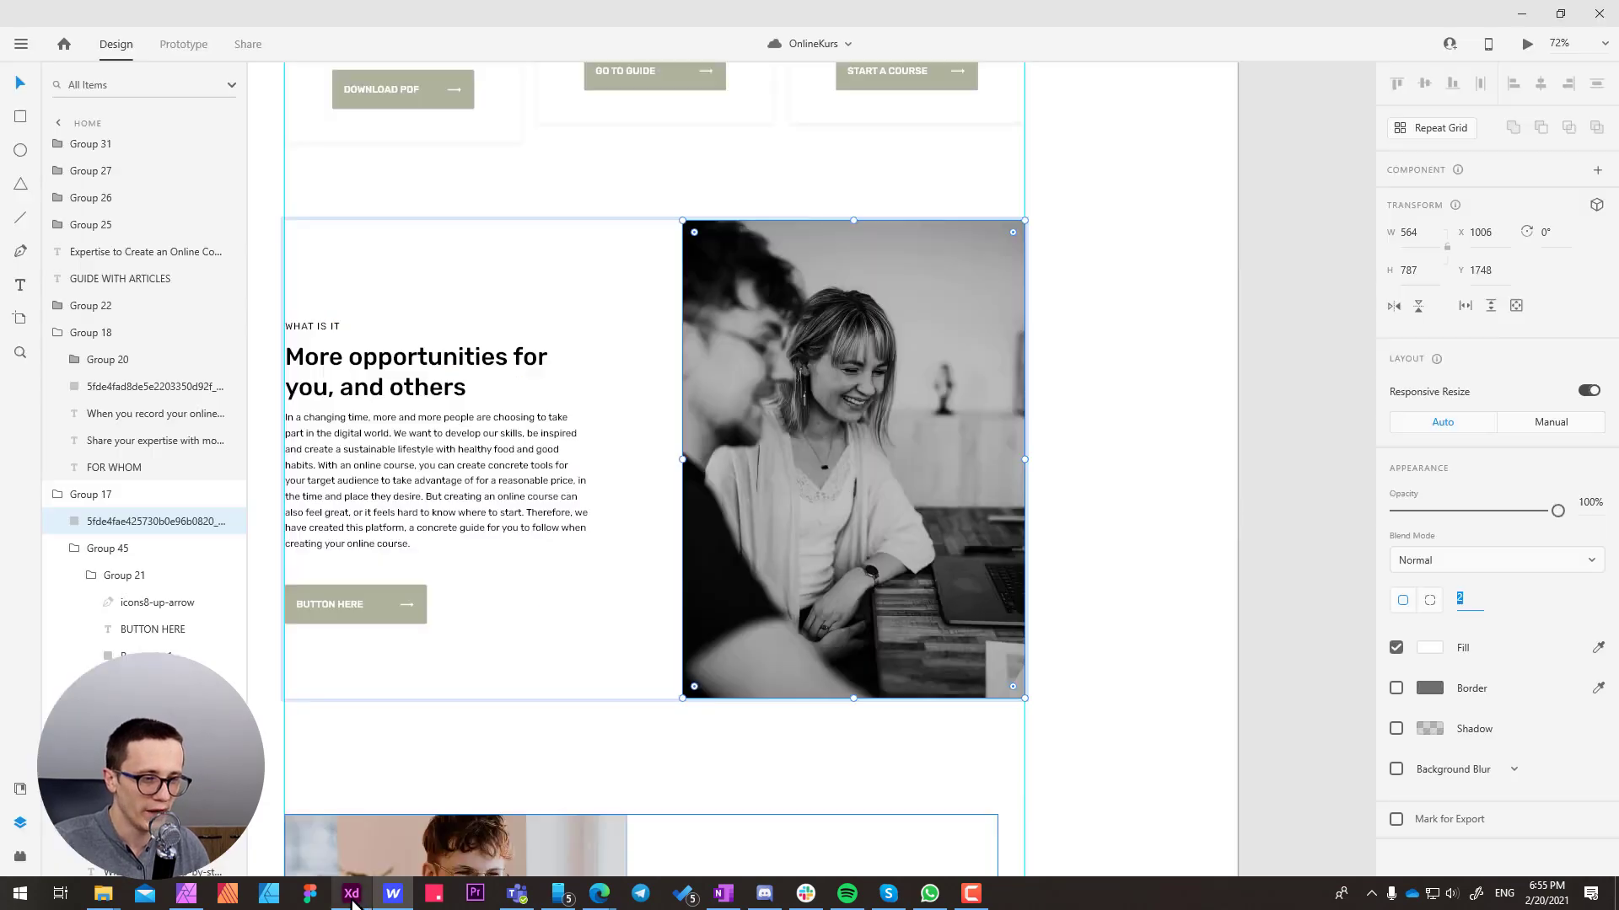
left_click(631, 762)
left_click_drag(1075, 498, 1045, 537)
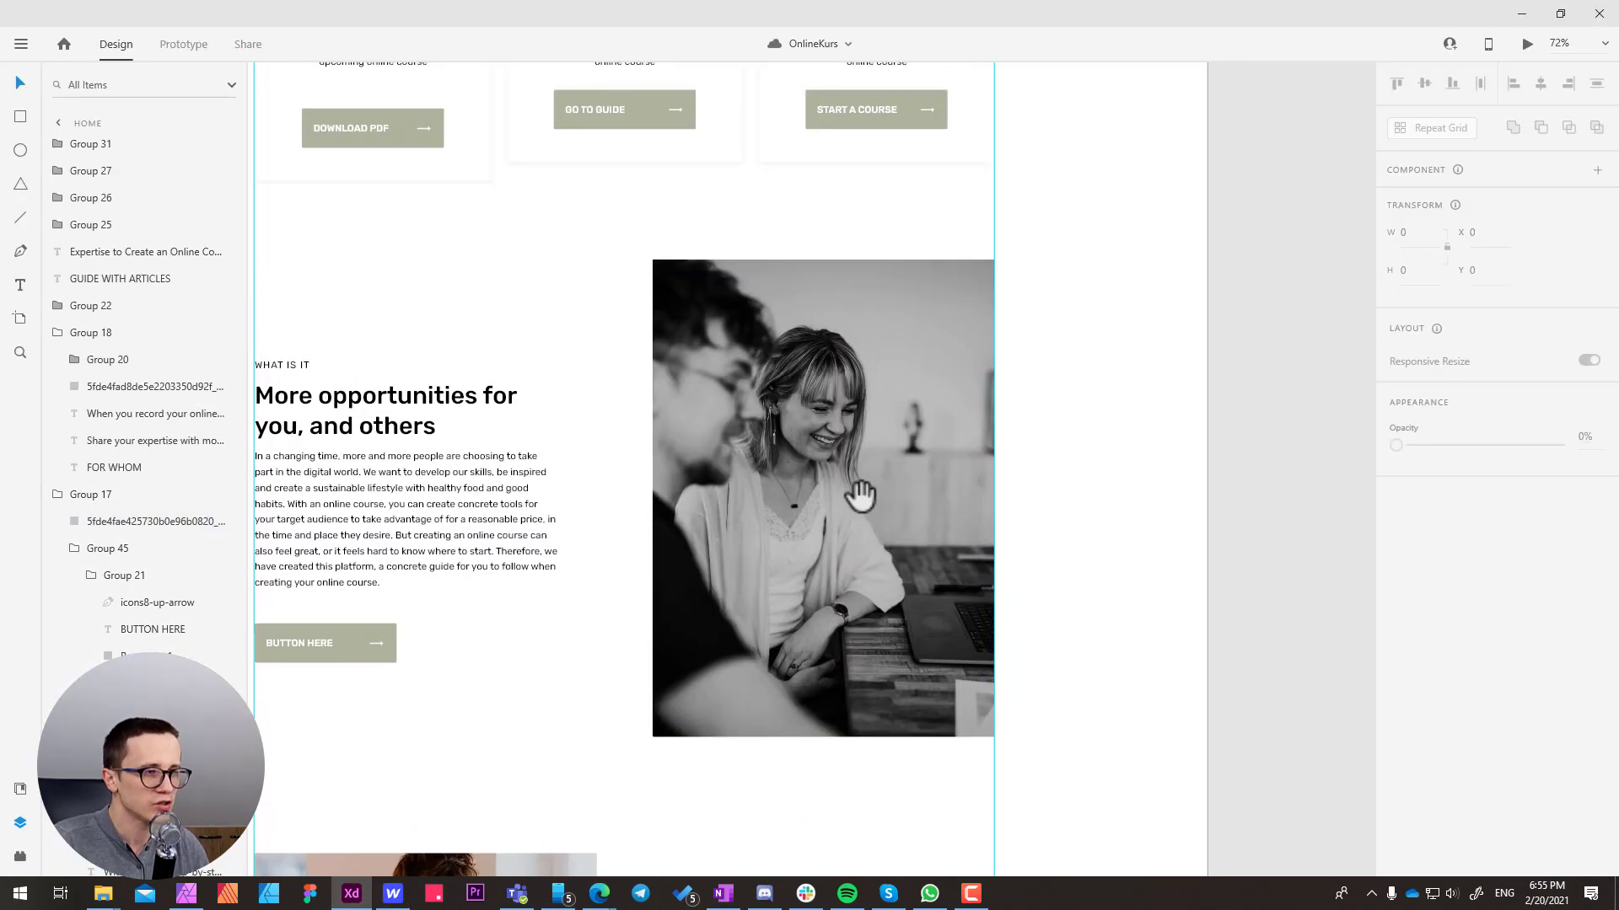
left_click_drag(860, 496, 852, 461)
left_click_drag(640, 462, 764, 436)
left_click_drag(866, 398, 846, 439)
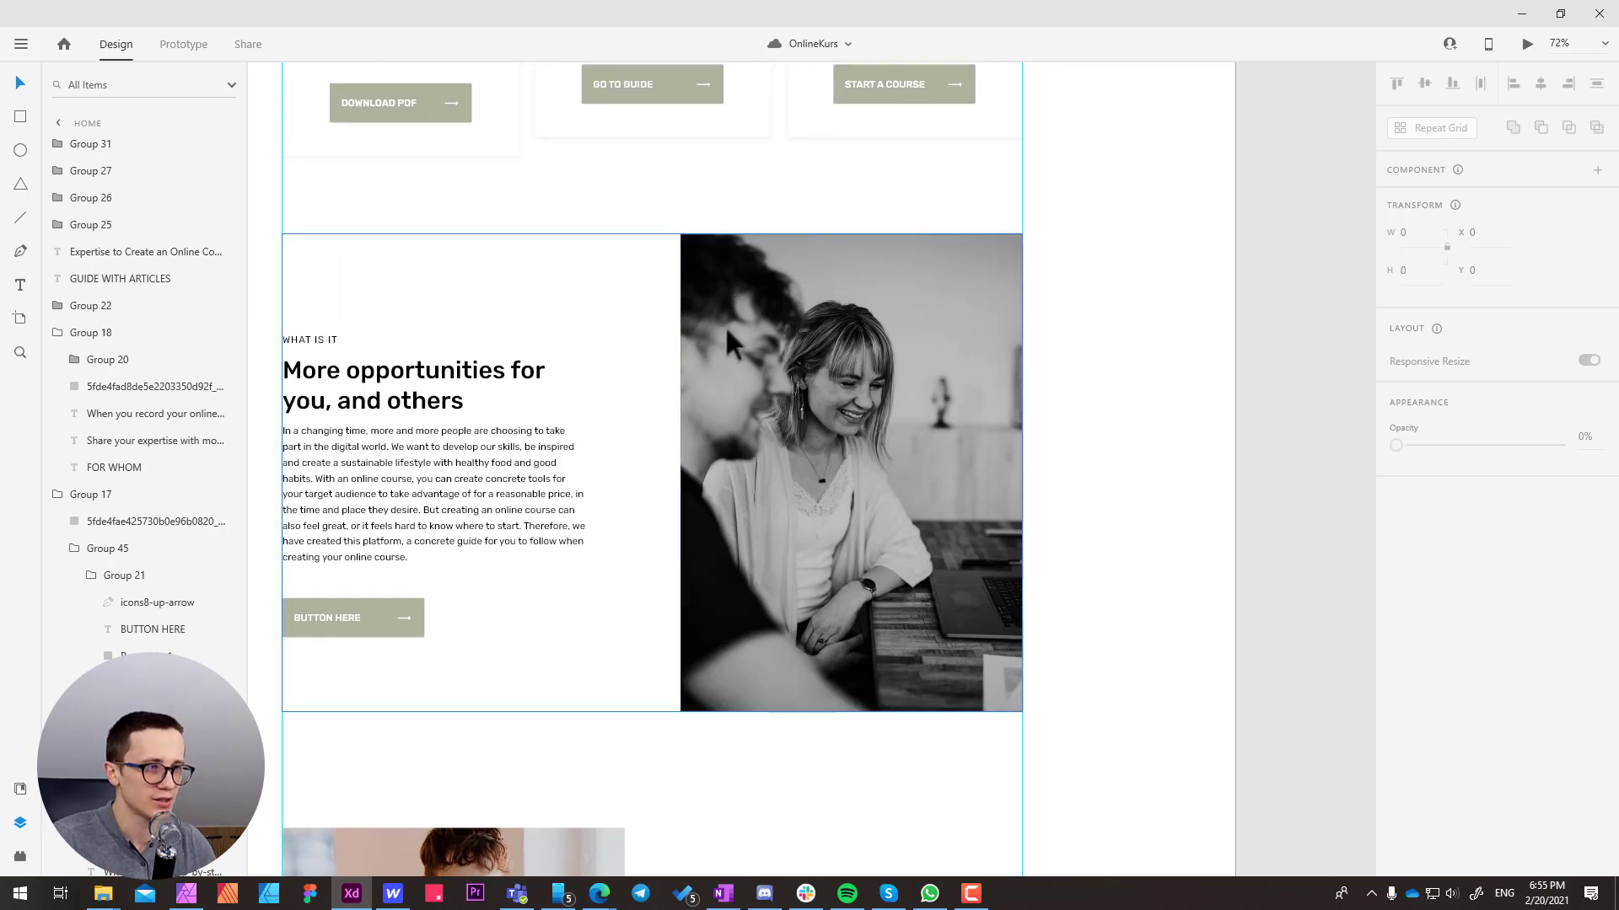
scroll(725, 325, "right", 2)
double_click(725, 326)
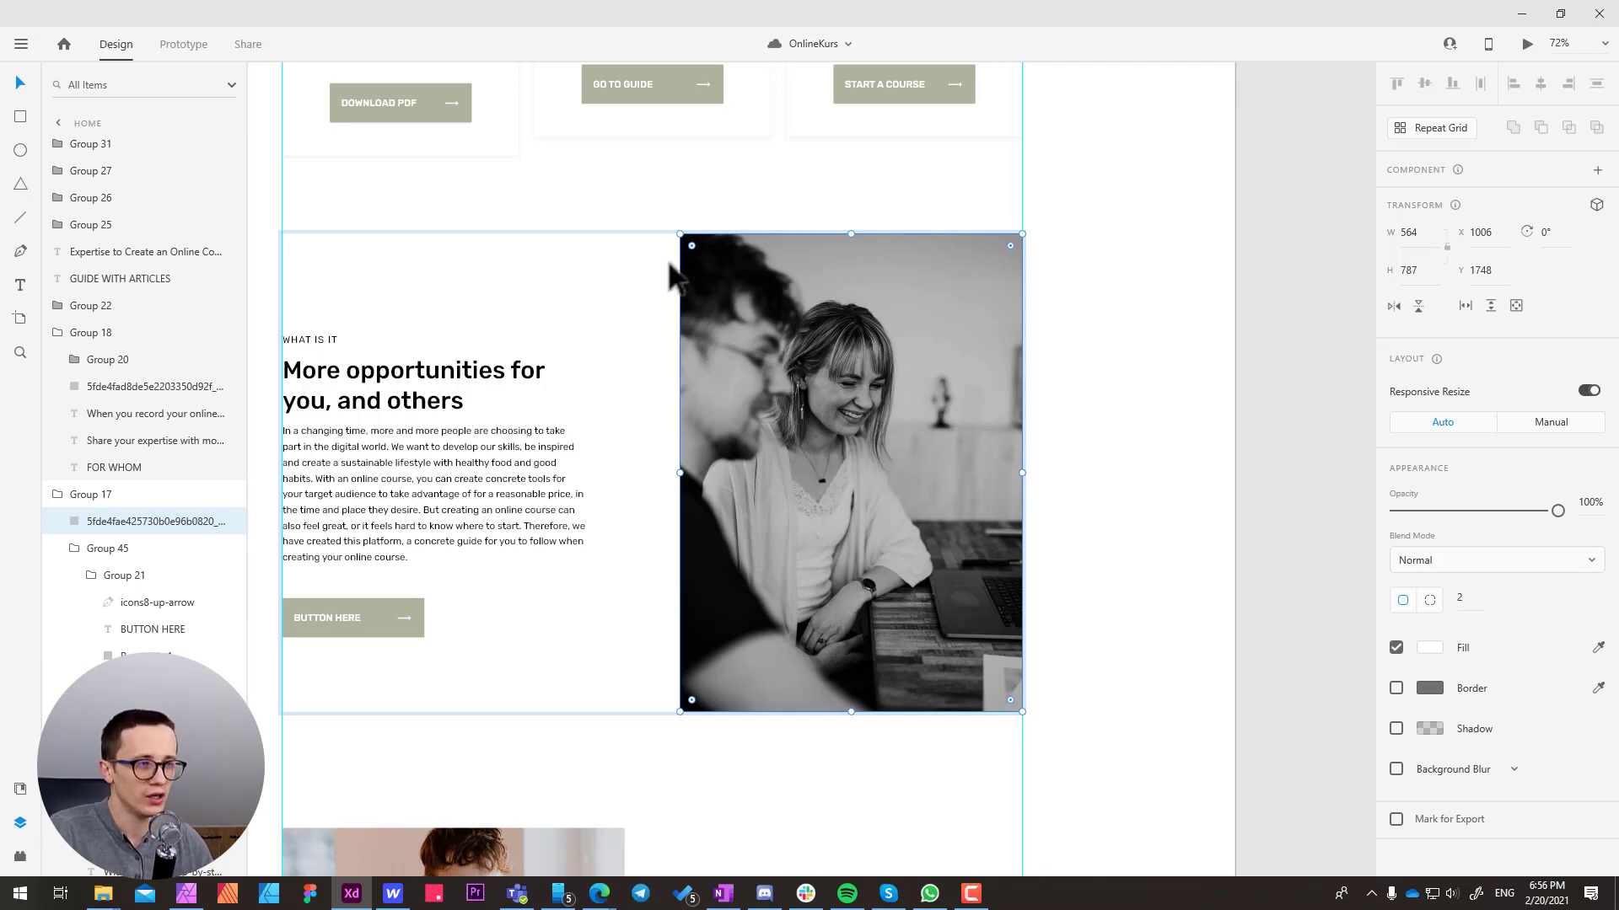
left_click(1069, 269)
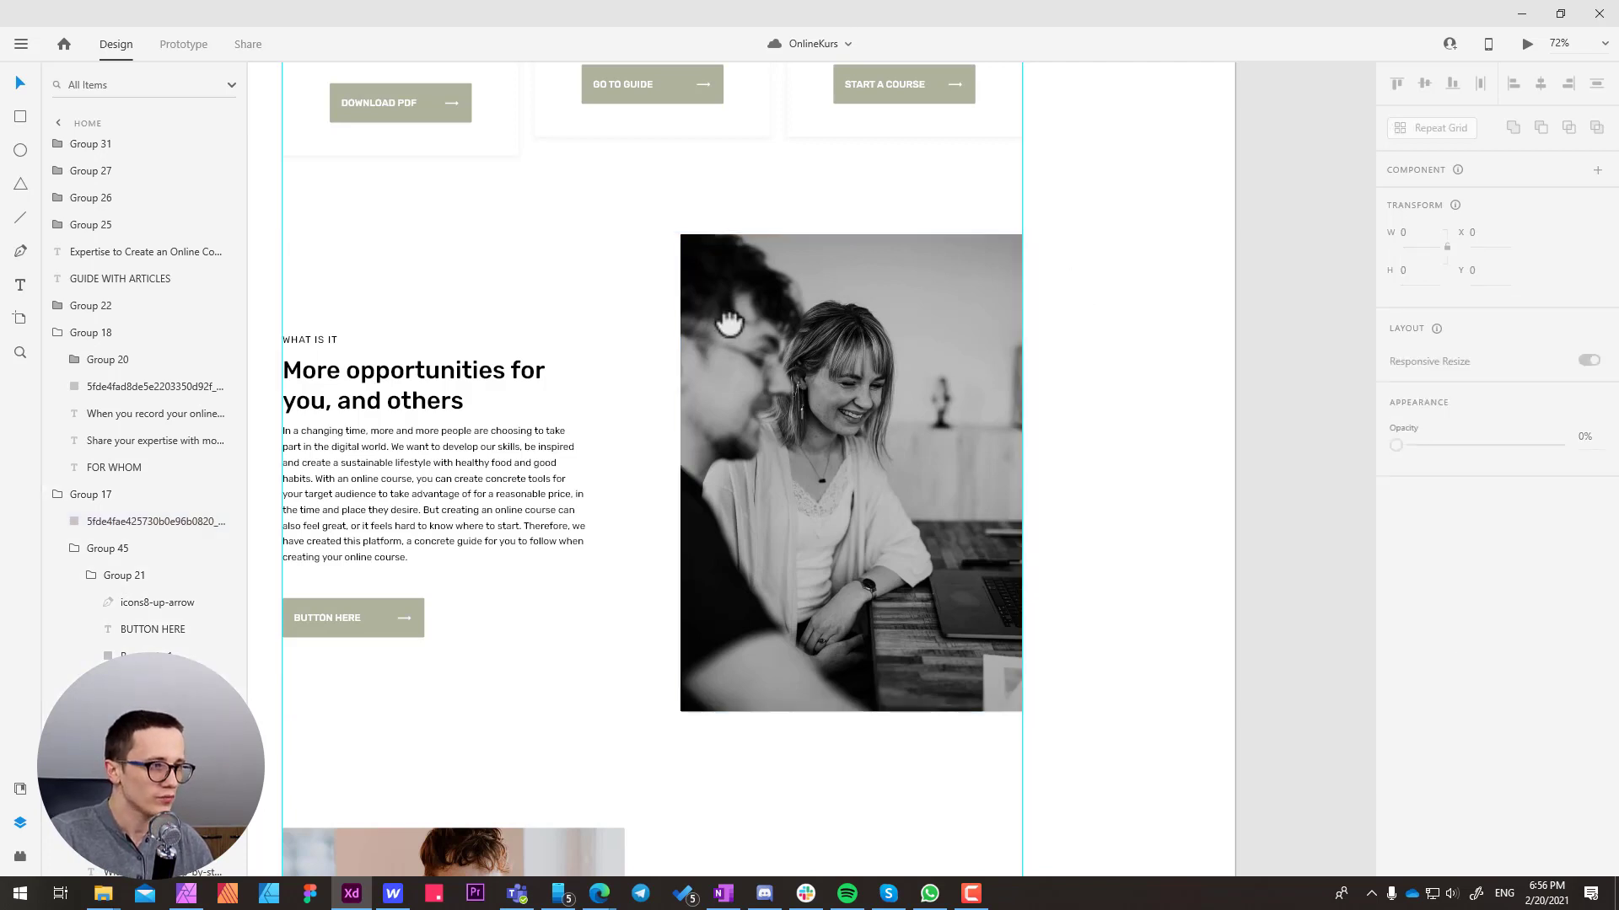
scroll(858, 406, "left", 2)
left_click(858, 406)
scroll(809, 401, "up", 1)
scroll(809, 401, "right", 1)
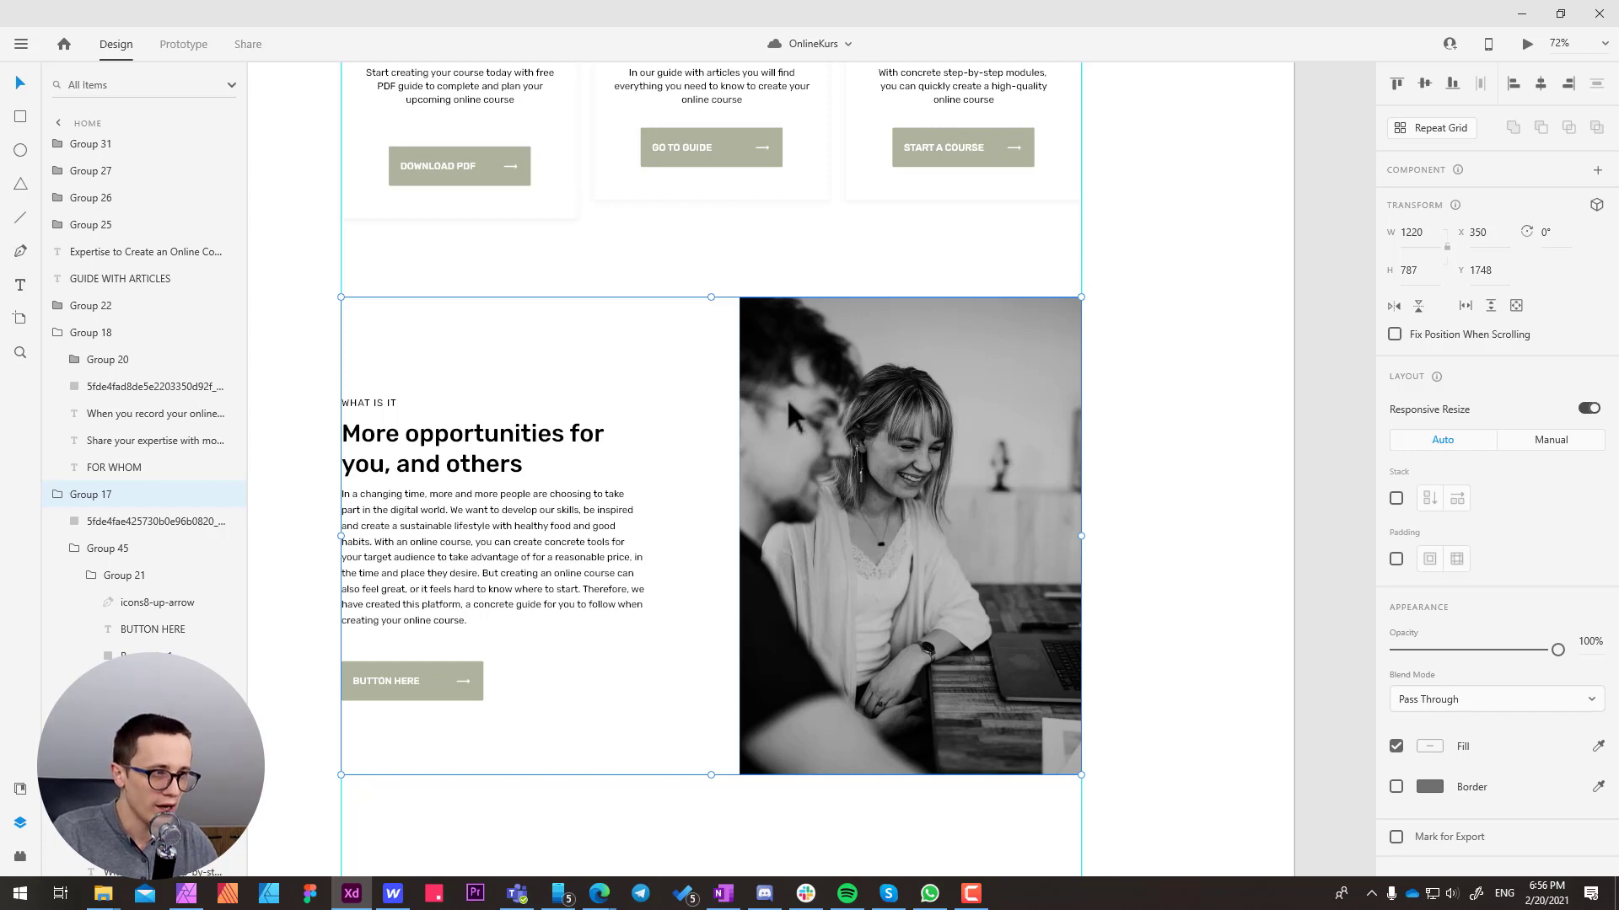
scroll(801, 395, "down", 1)
scroll(801, 394, "right", 1)
Copy the benefits photo and paste the duplicate onto the empty pasteboard beside the Home artboard
double_click(805, 392)
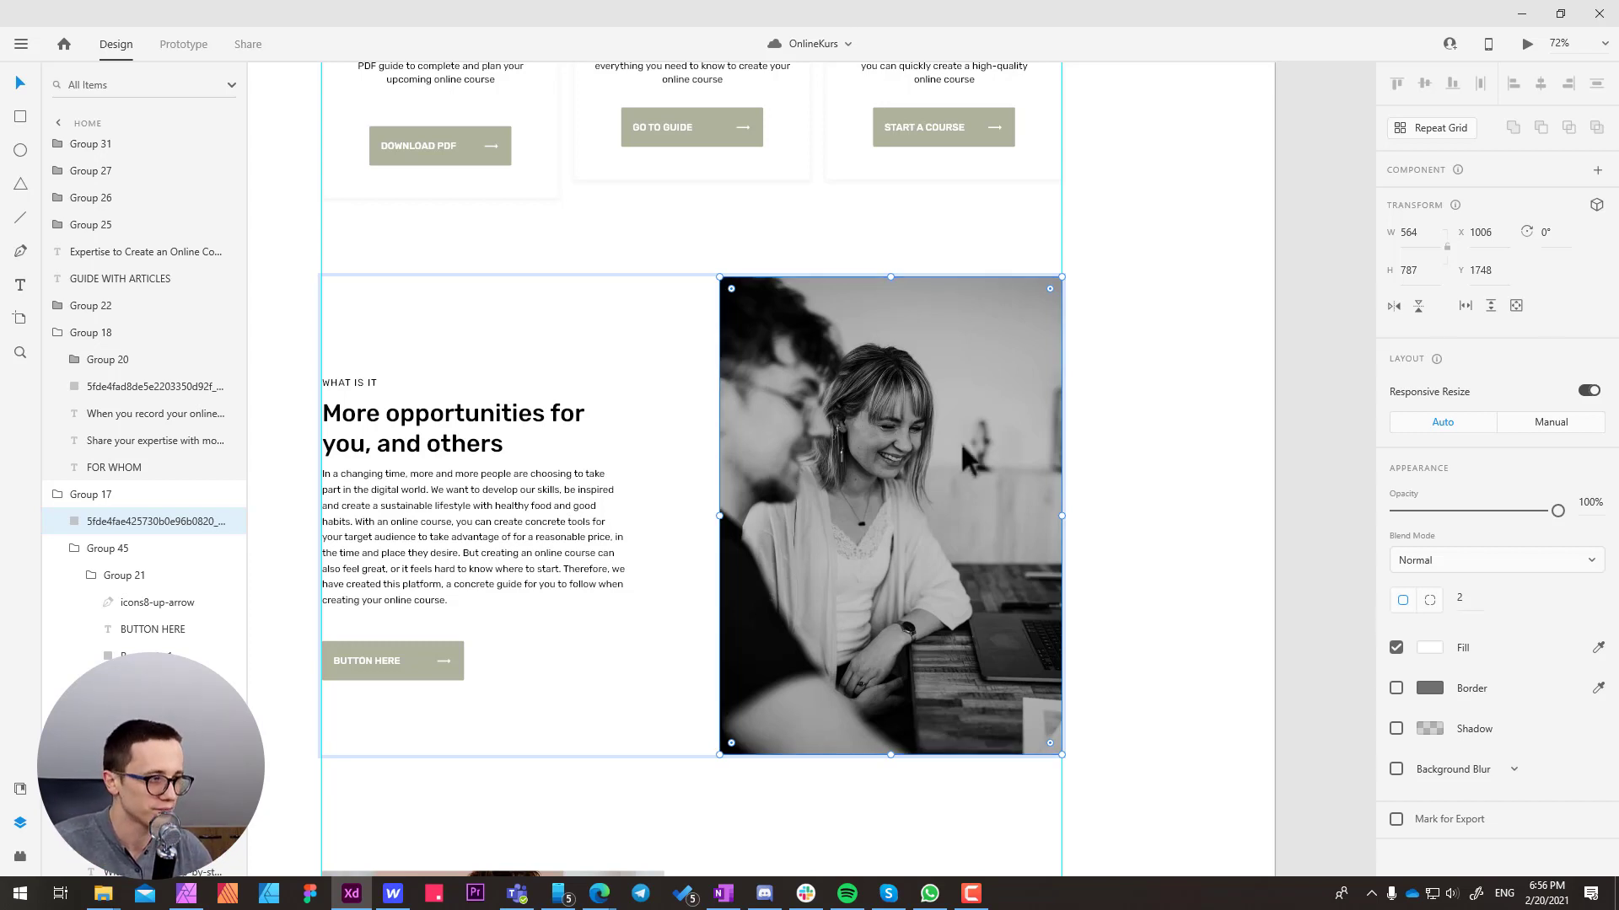
double_click(1204, 410)
left_click_drag(1124, 369, 528, 392)
left_click(984, 398)
key("ctrl+v")
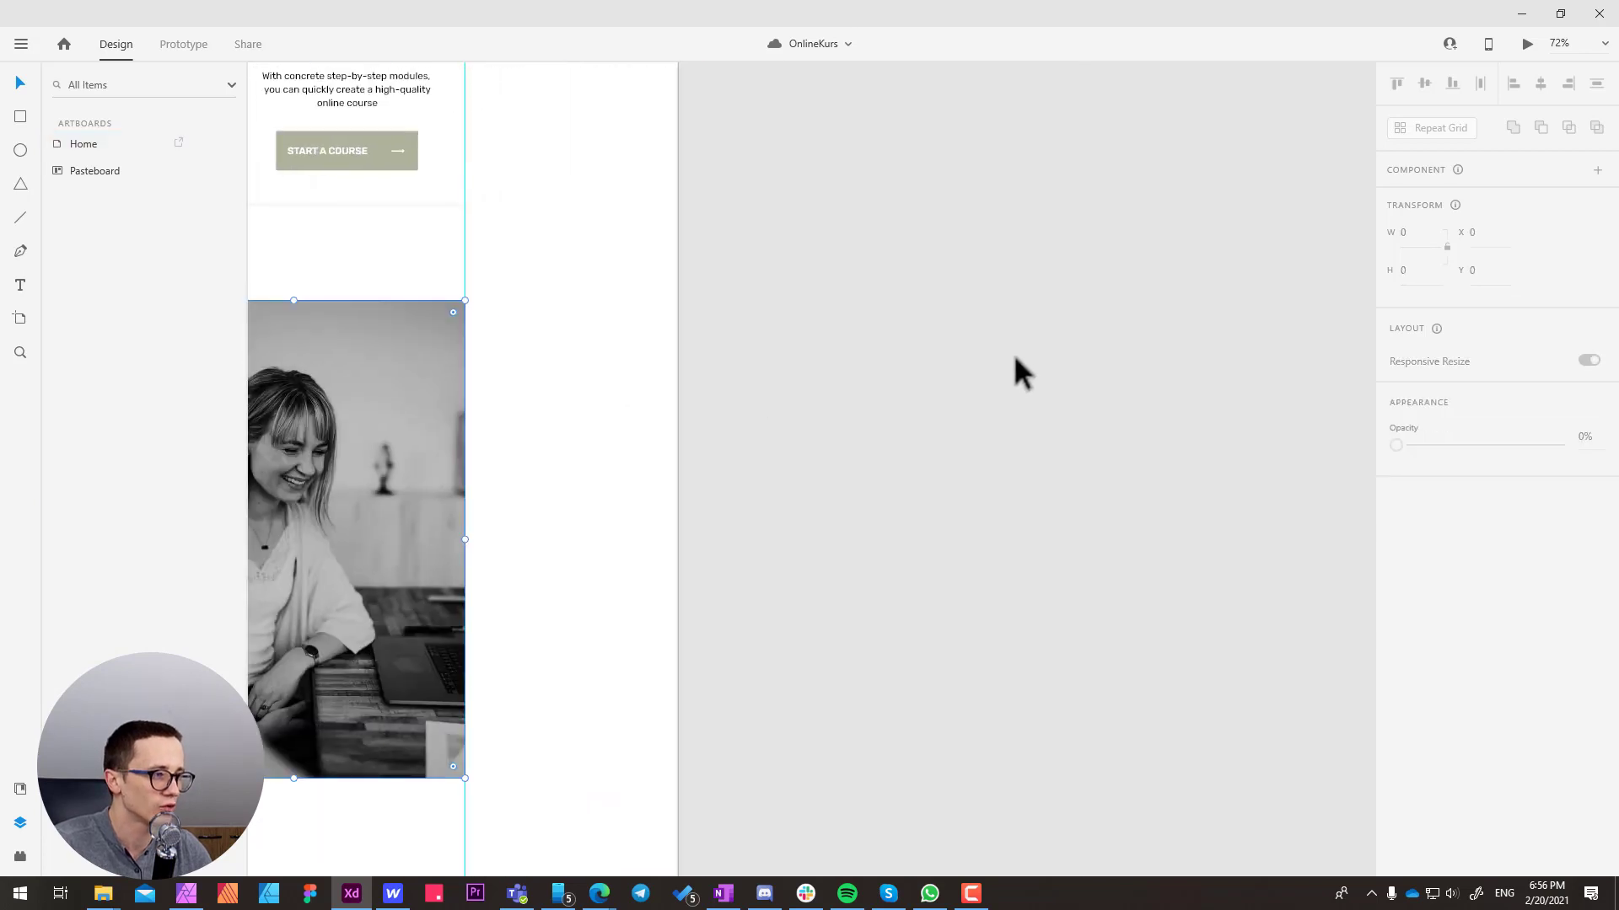
left_click_drag(1023, 345, 917, 365)
left_click_drag(291, 413, 1015, 366)
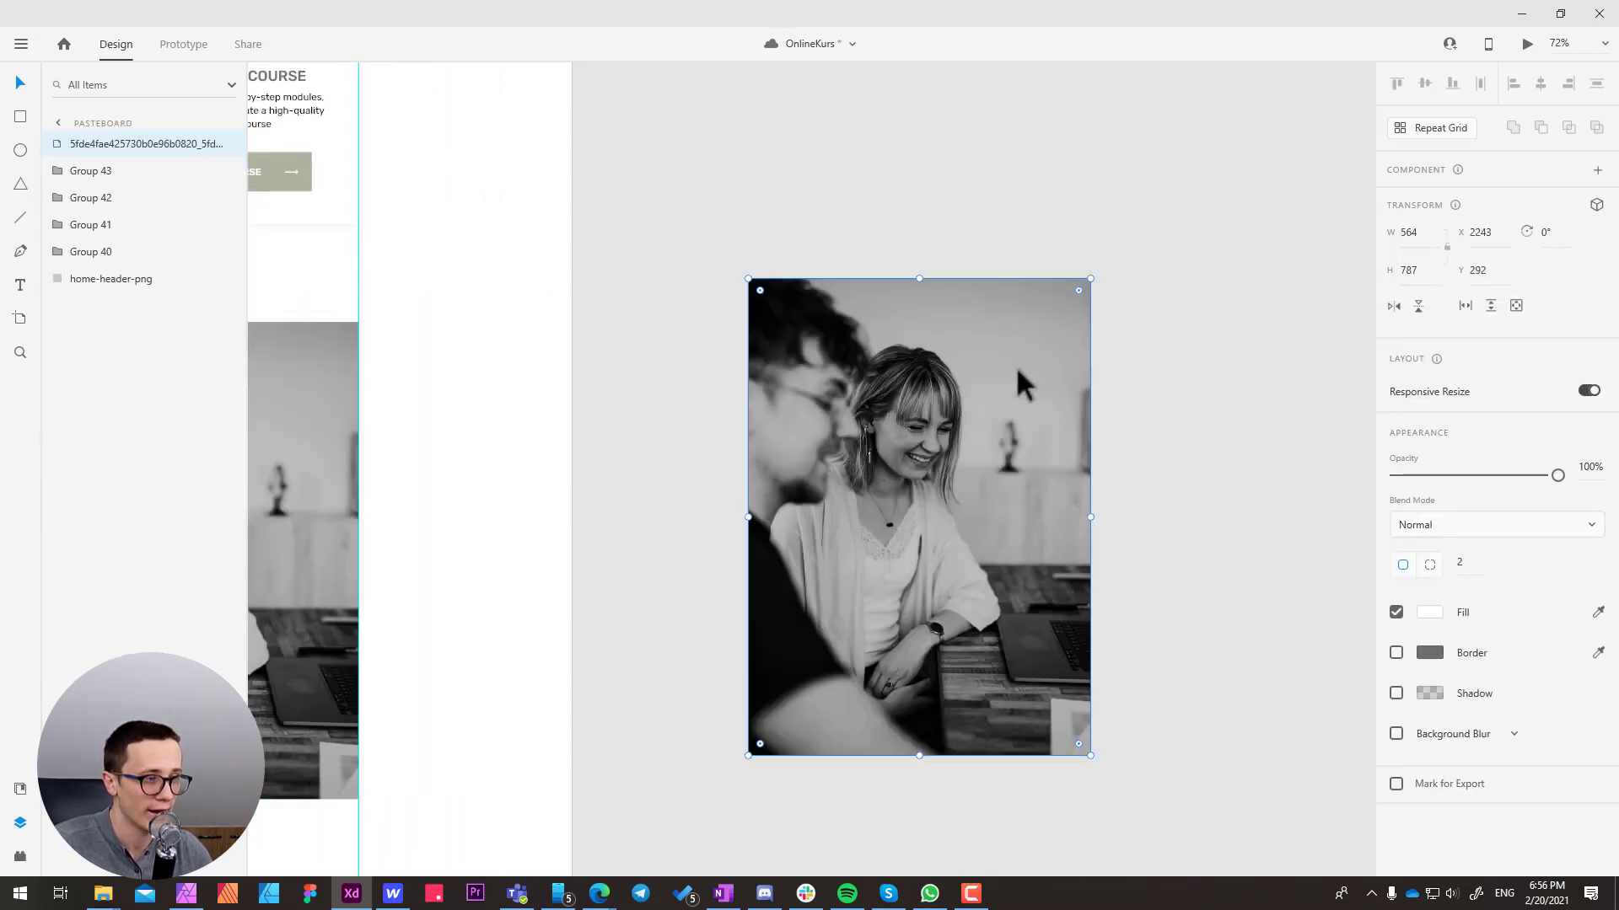
scroll(1015, 363, "right", 2)
Set the corner radius of the duplicated benefits photo on the pasteboard to 0
left_click(1480, 560)
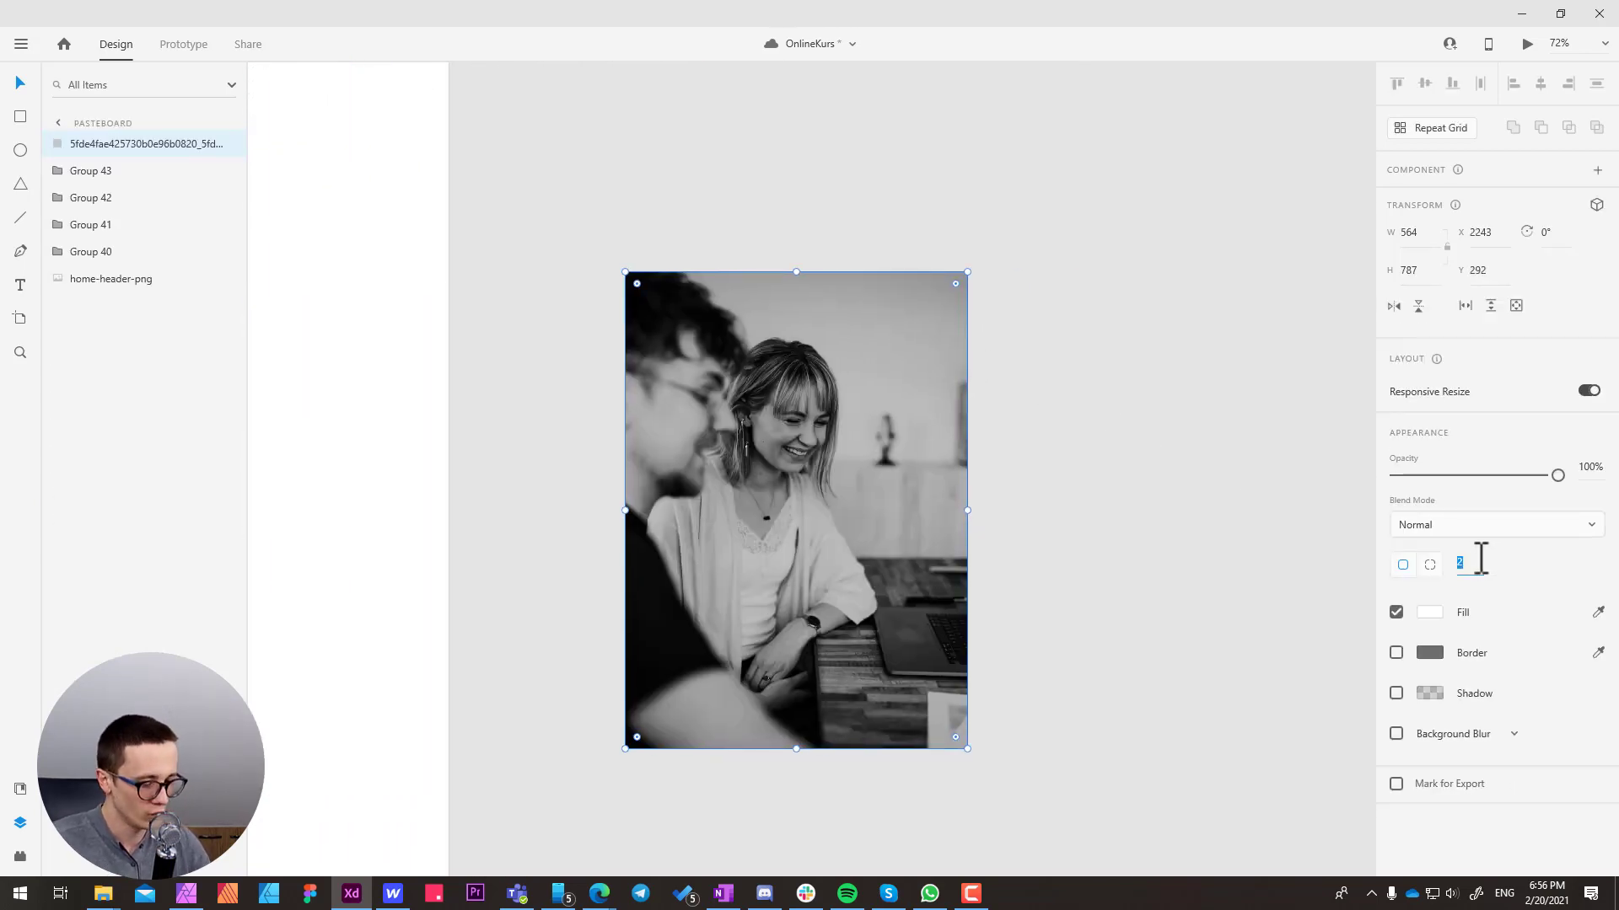
type("0")
key("Return")
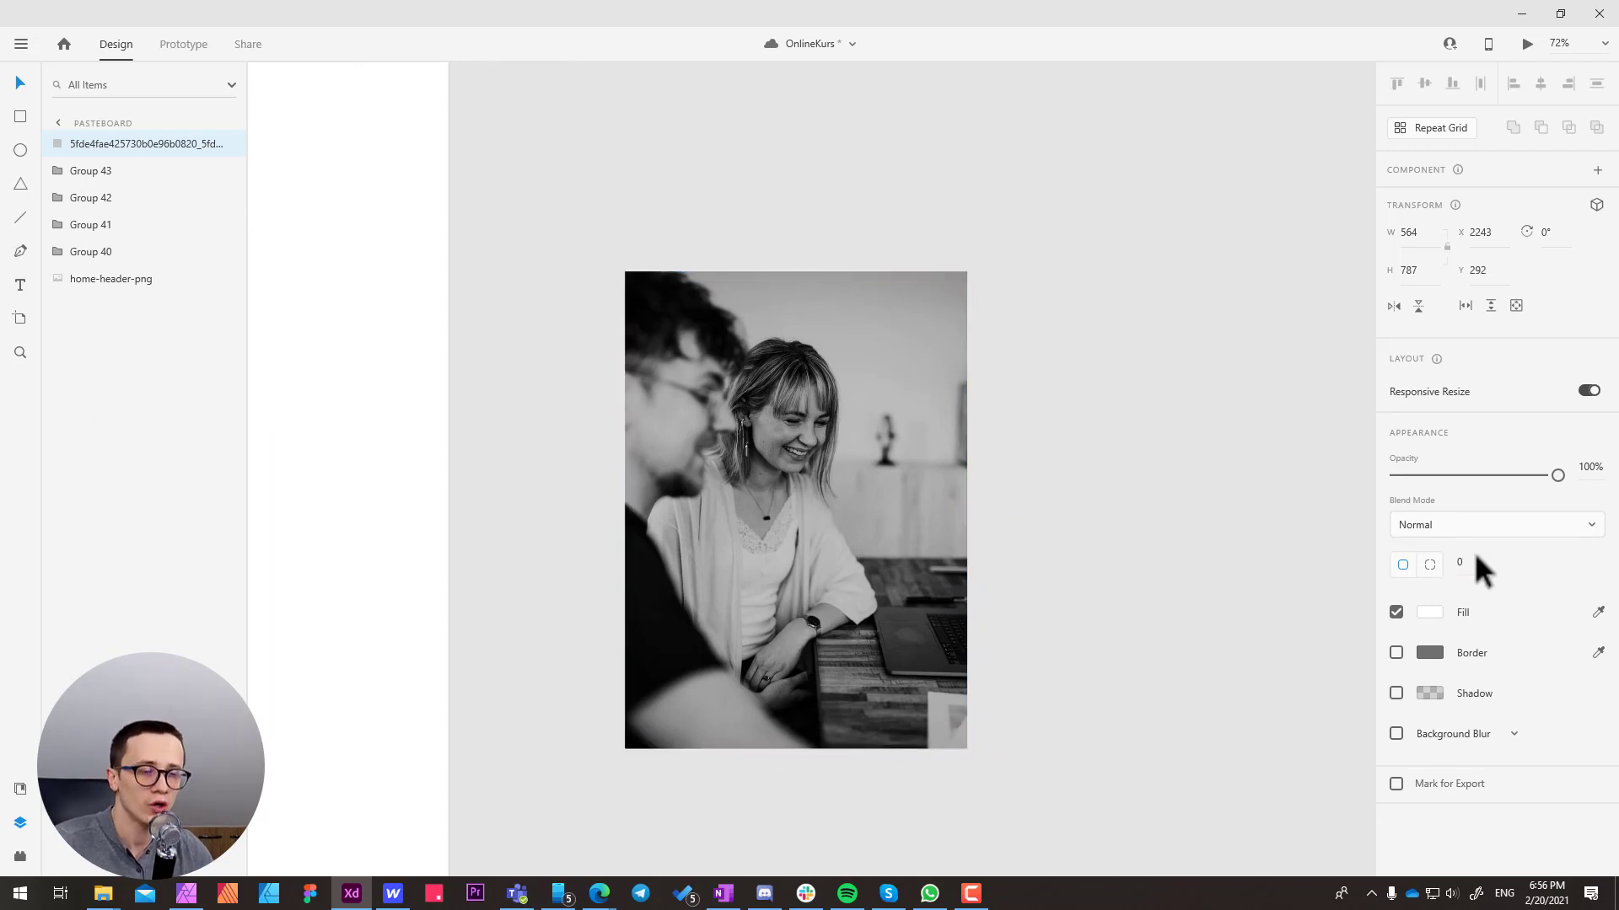
Rename the duplicated photo's layer as benefits-img1
double_click(91, 145)
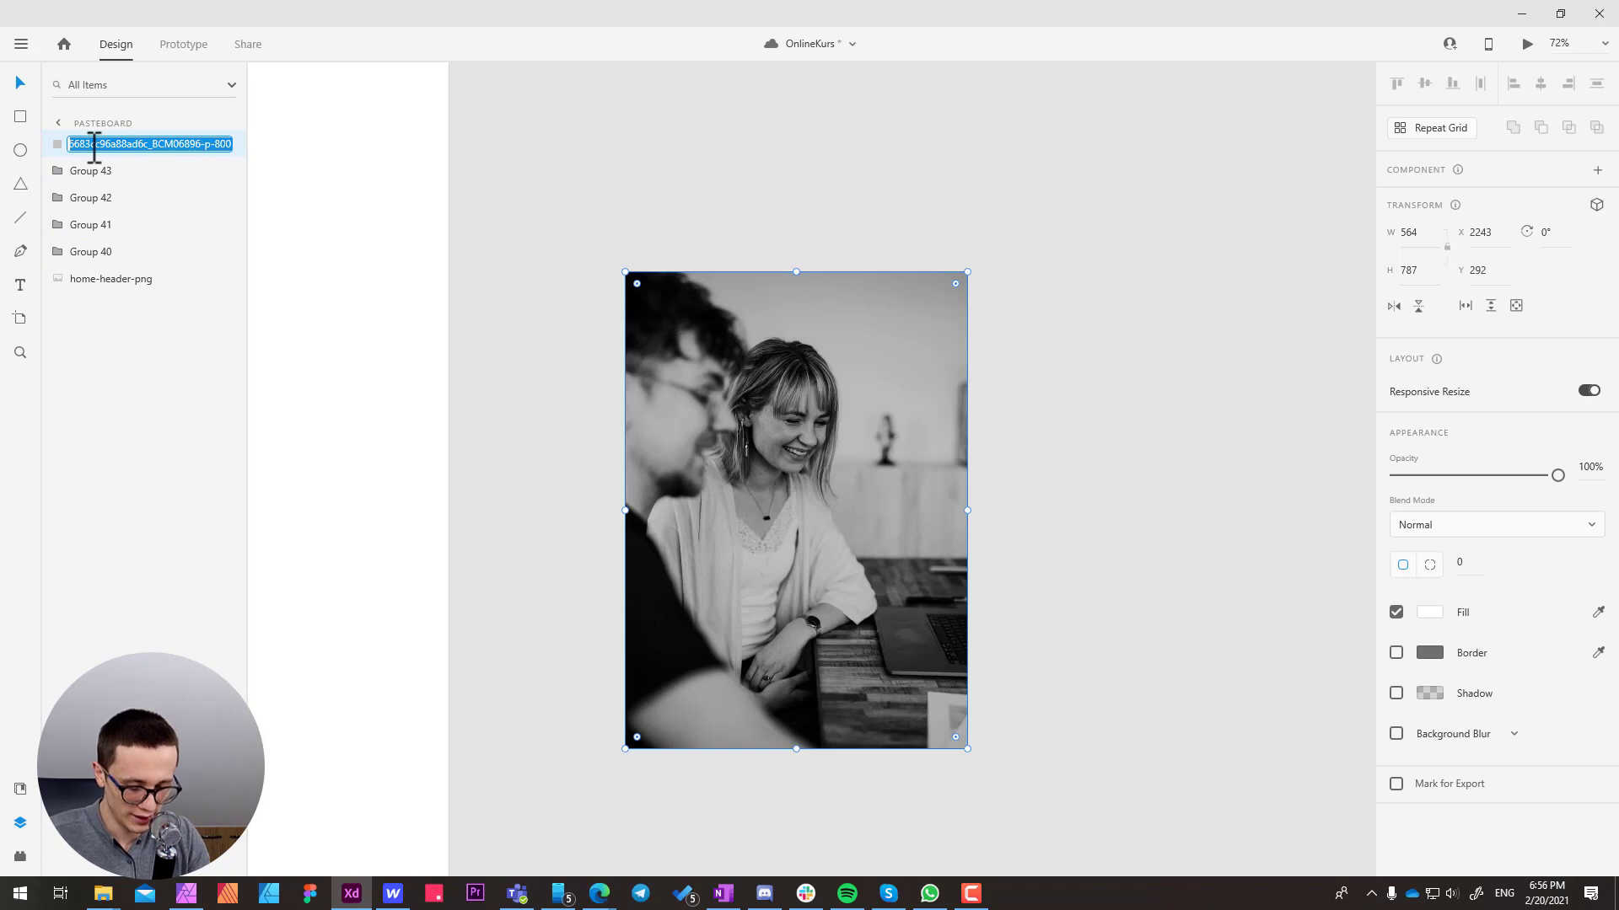
type("benefits")
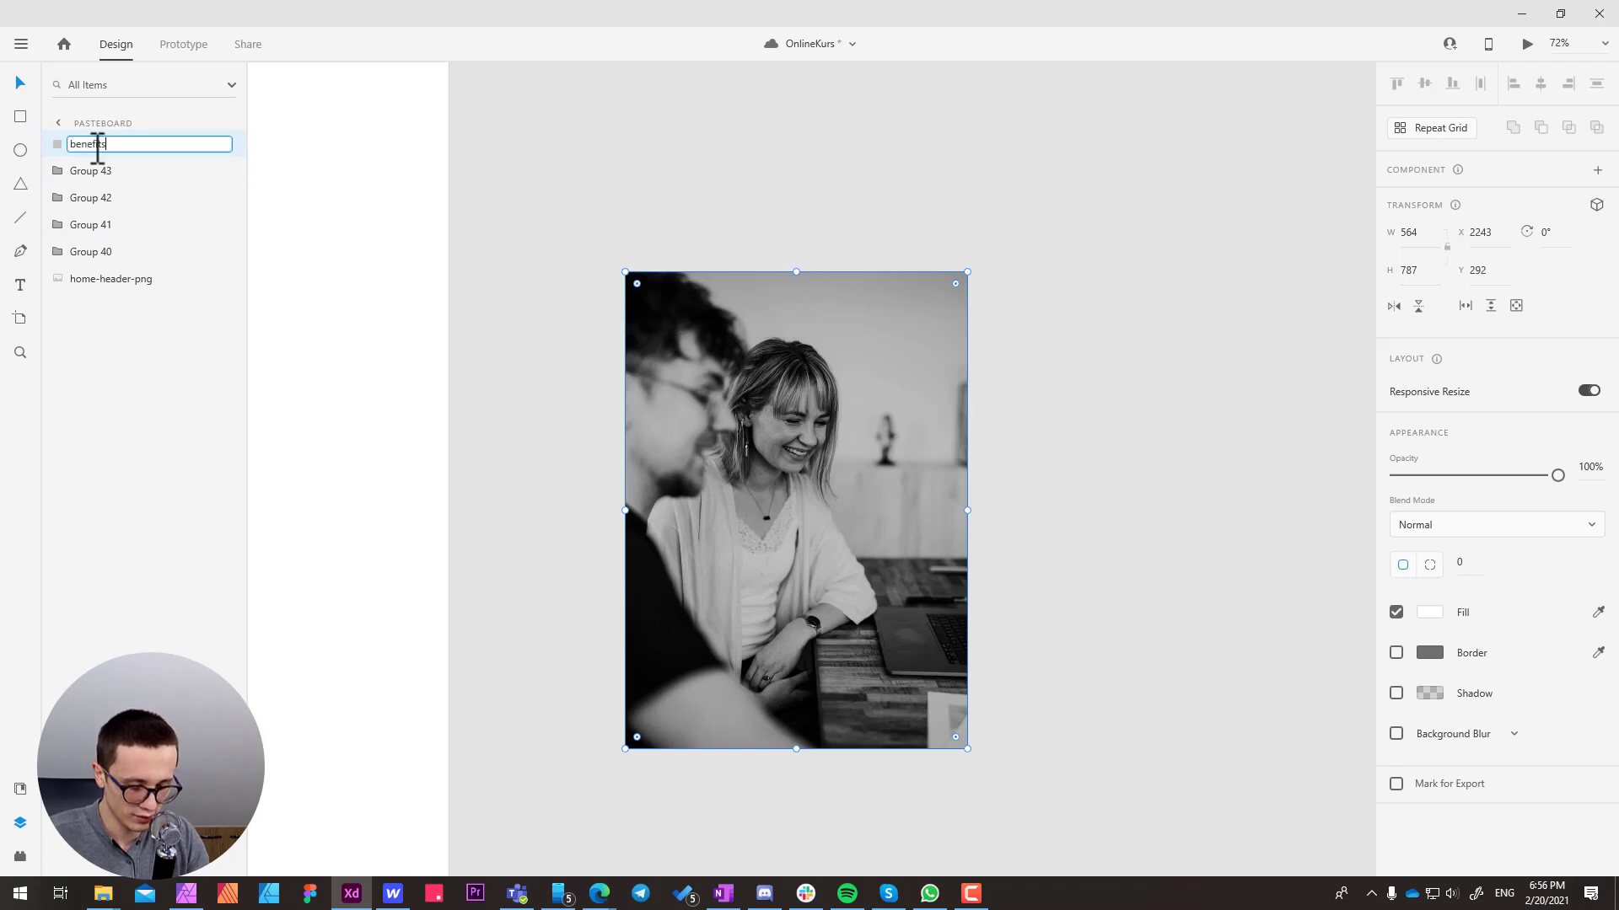
type("-img1")
key("Return")
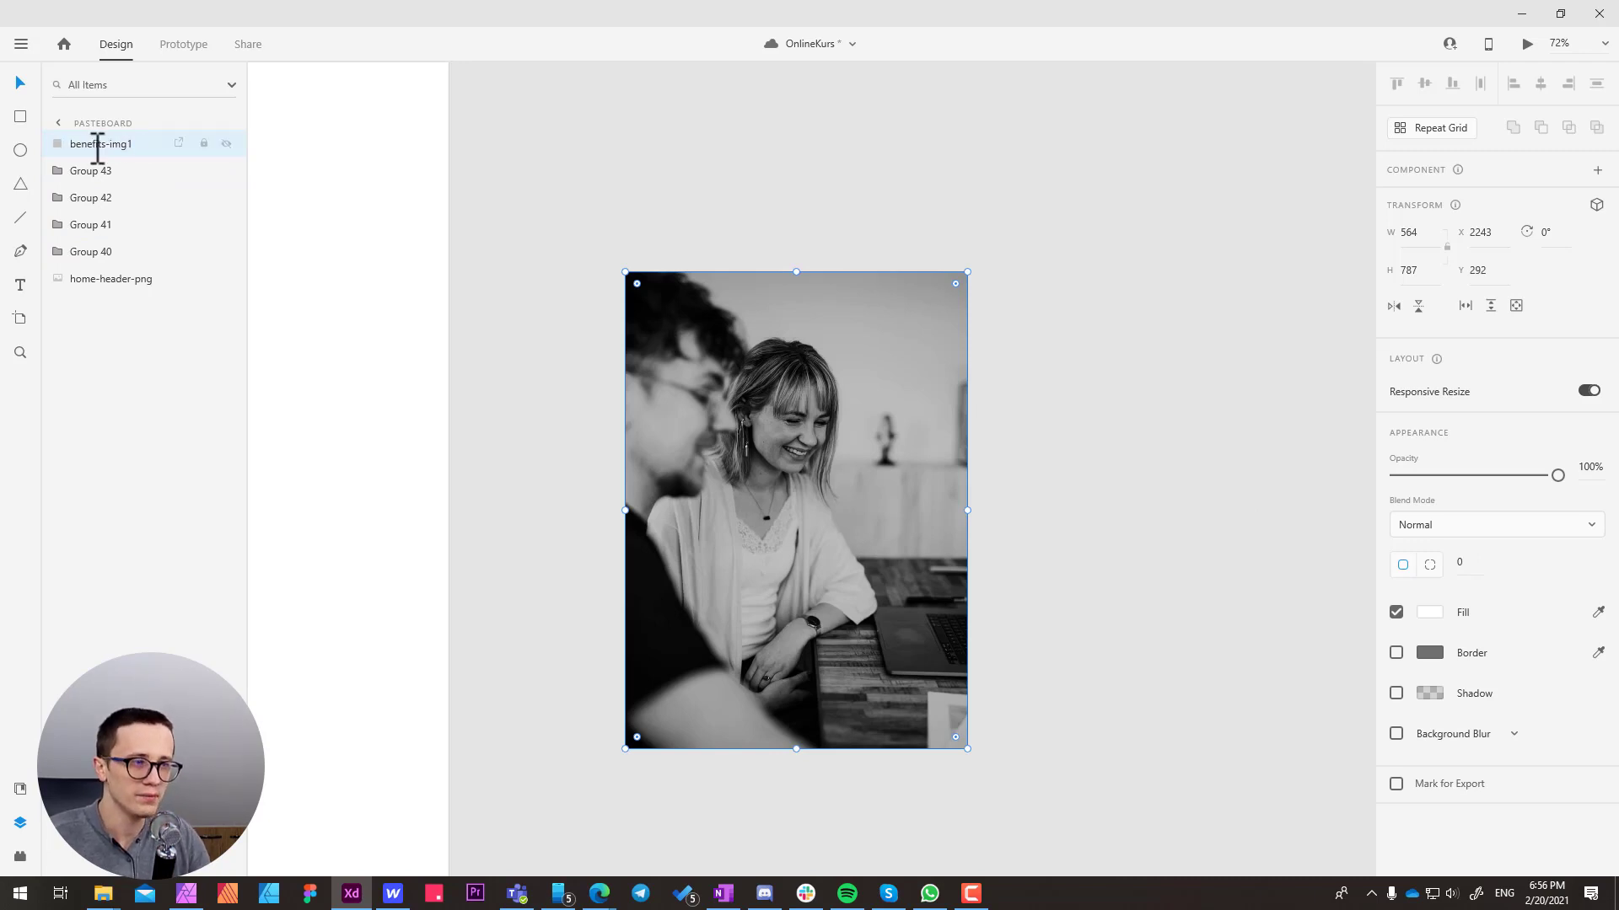
Export benefits-img1 as a JPG at 100 % quality into the project's stock\Homepage folder
scroll(770, 422, "left", 2)
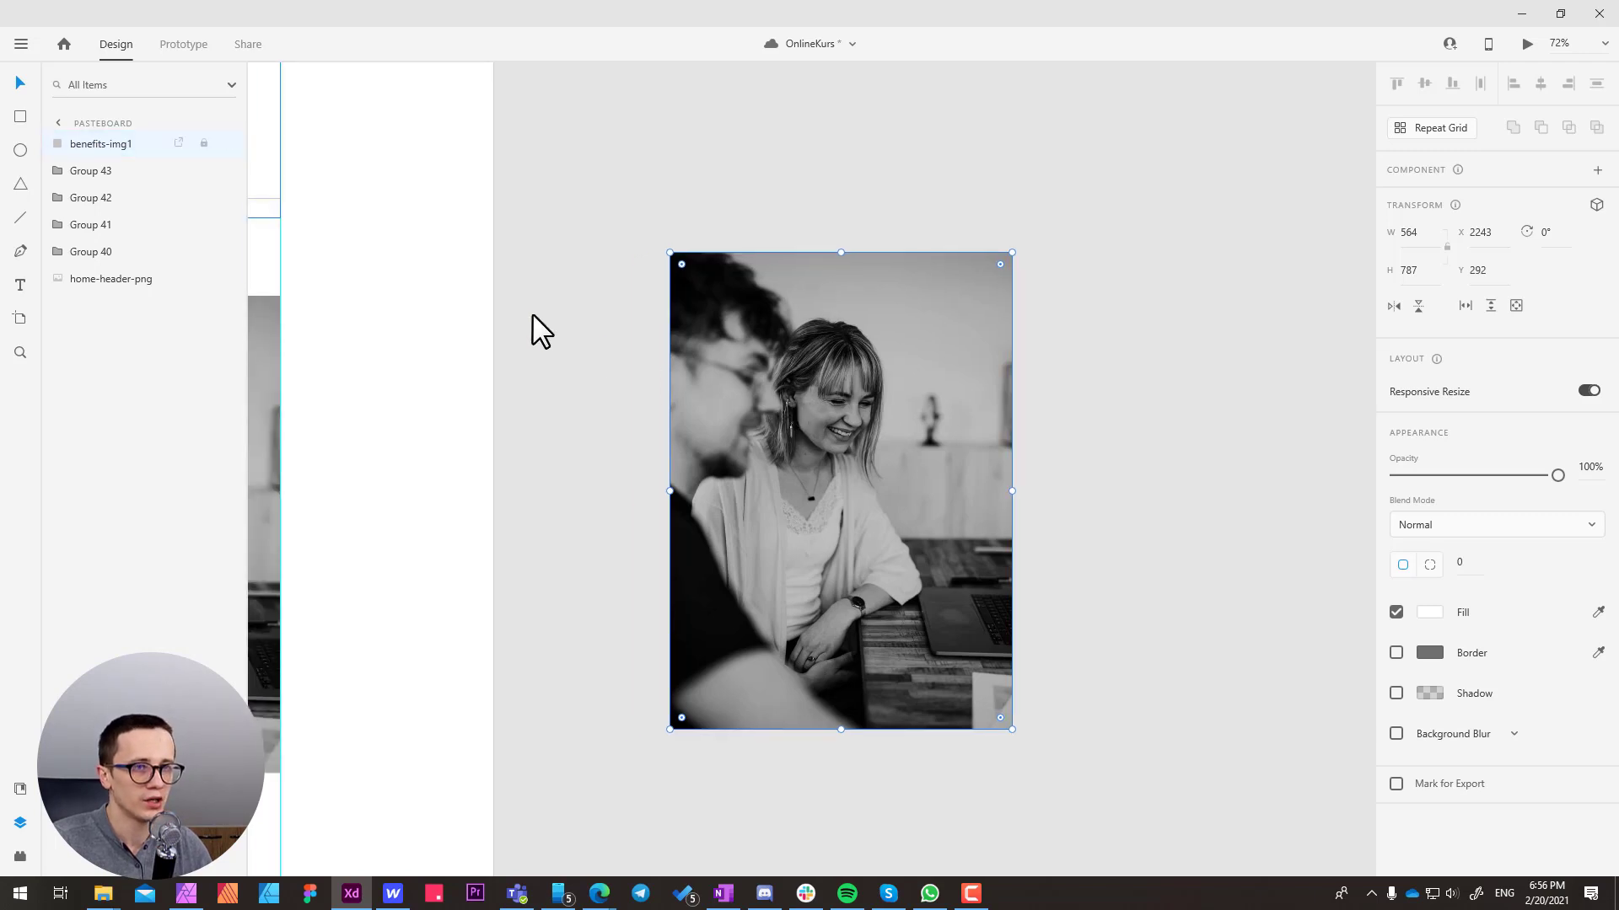
right_click(113, 145)
left_click(187, 613)
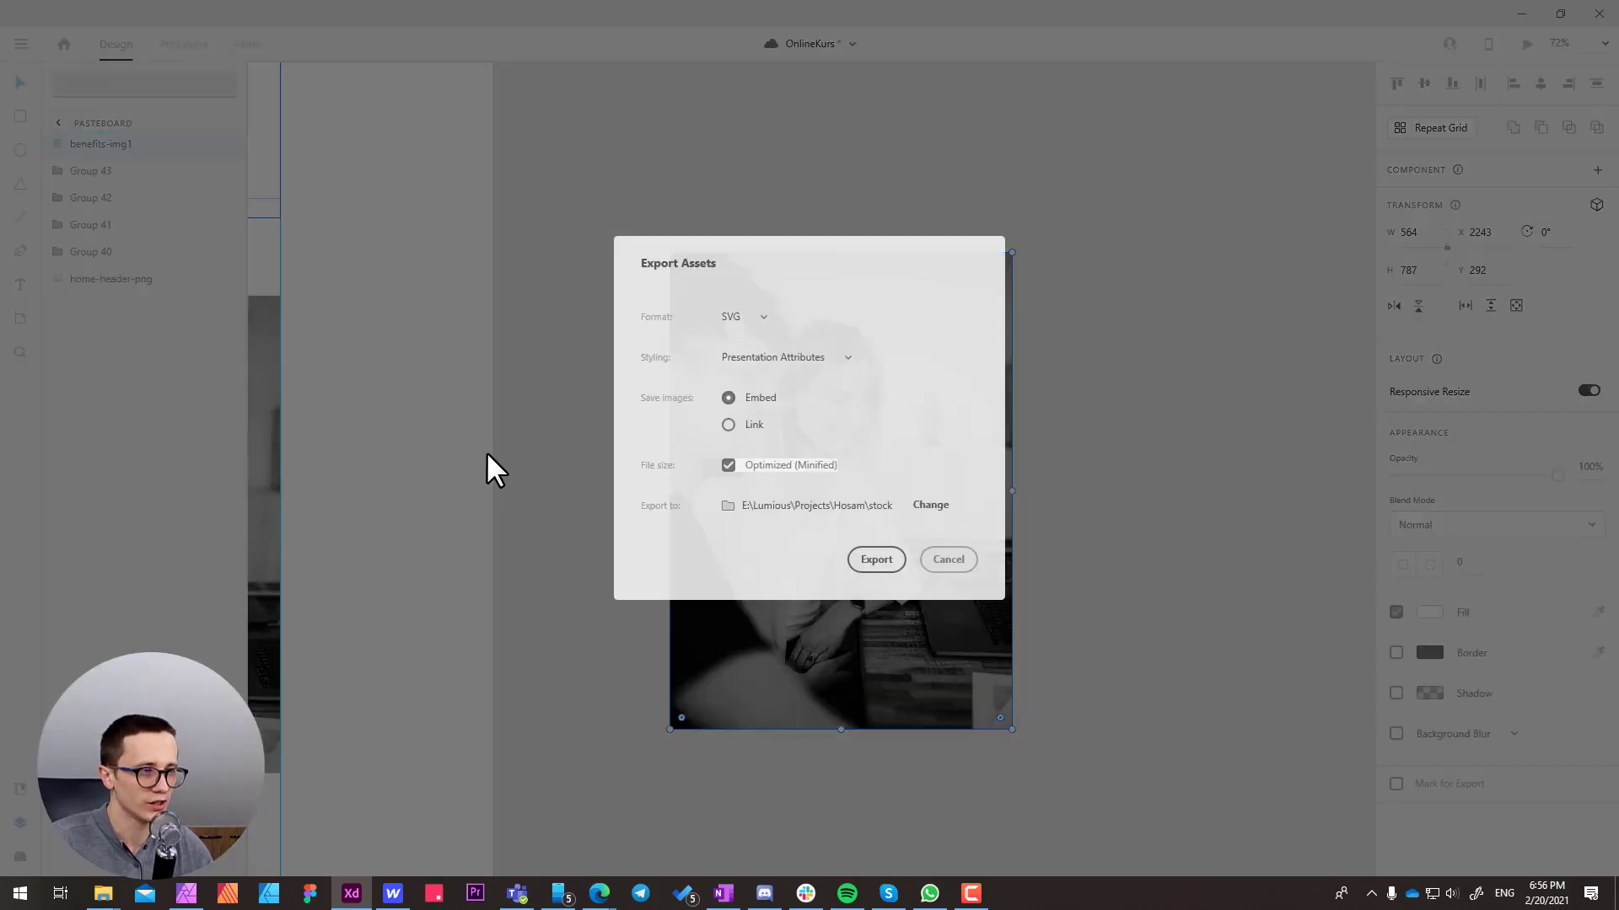
left_click(745, 317)
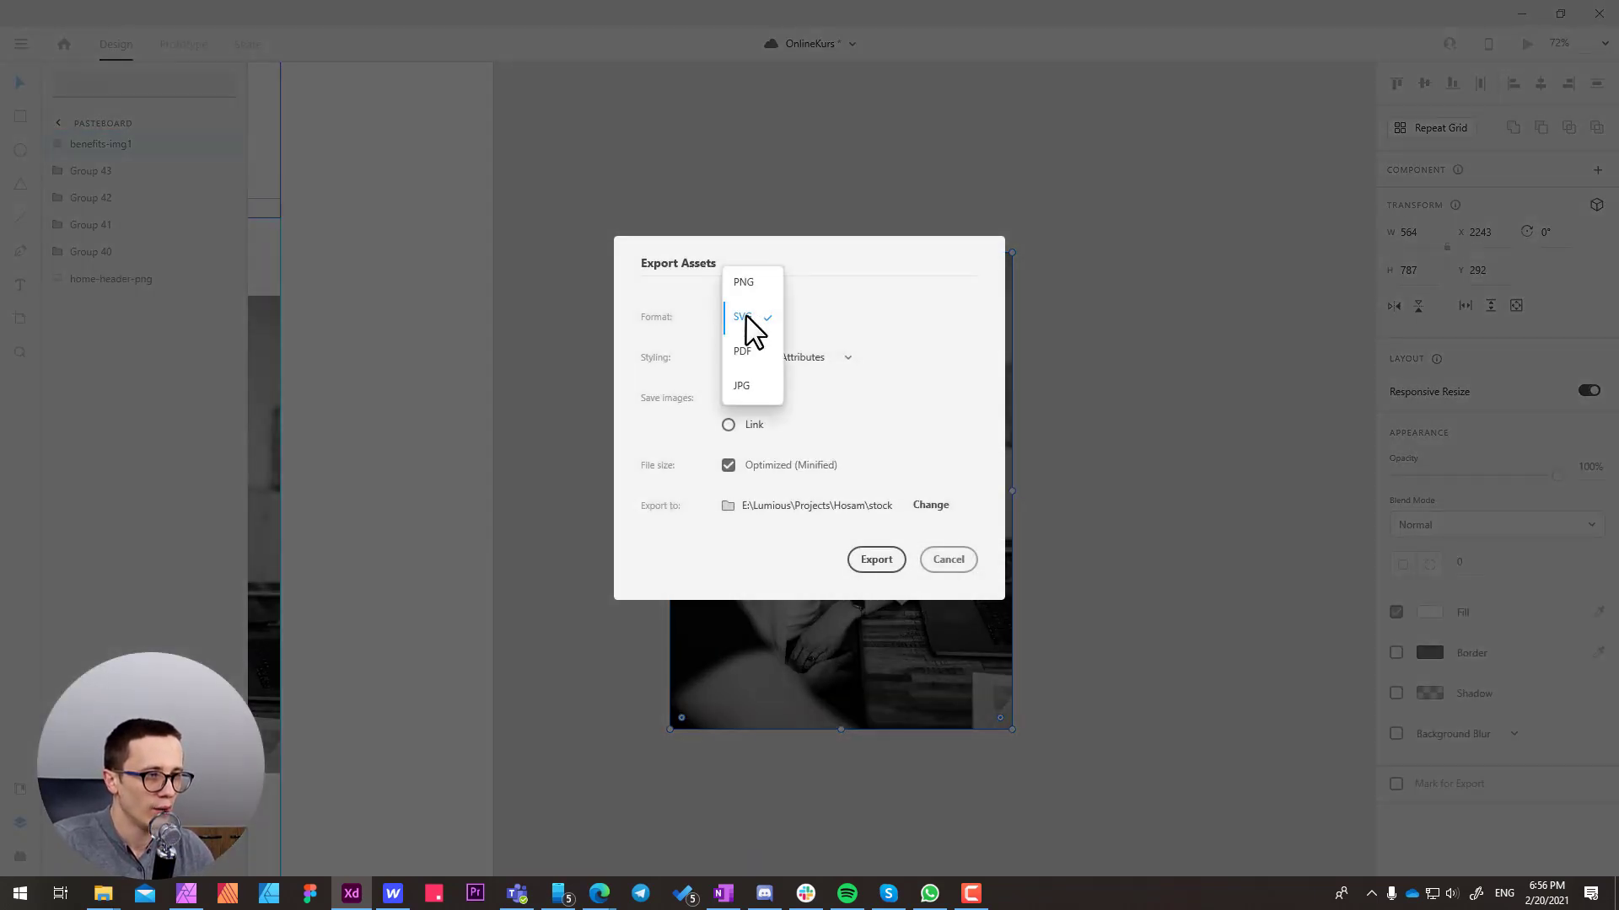
left_click(744, 384)
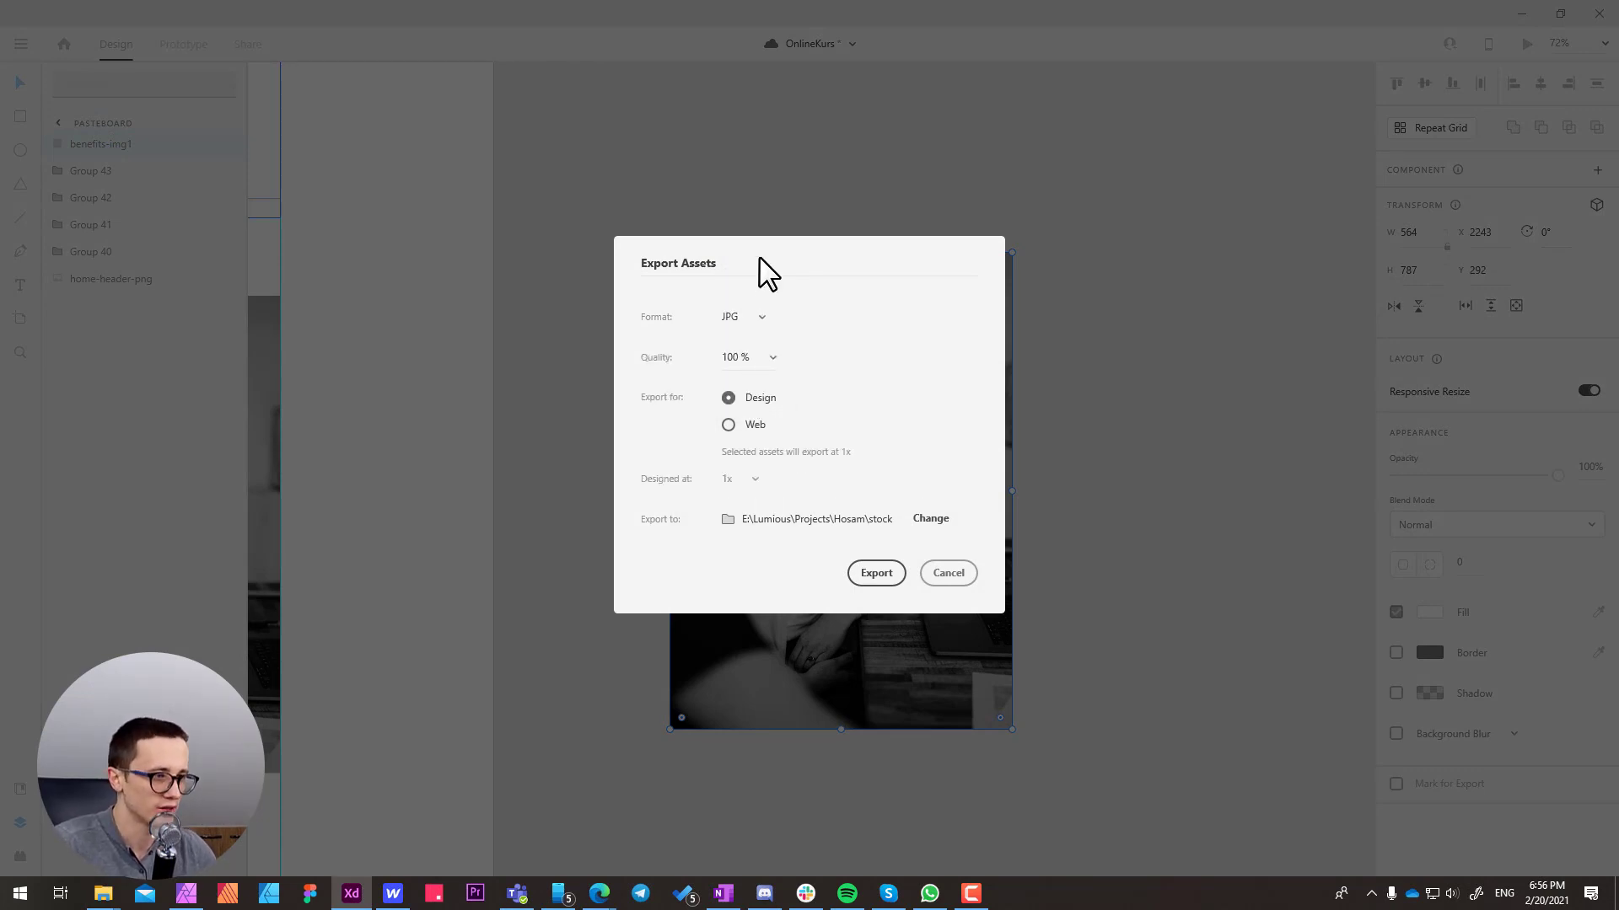
left_click(931, 520)
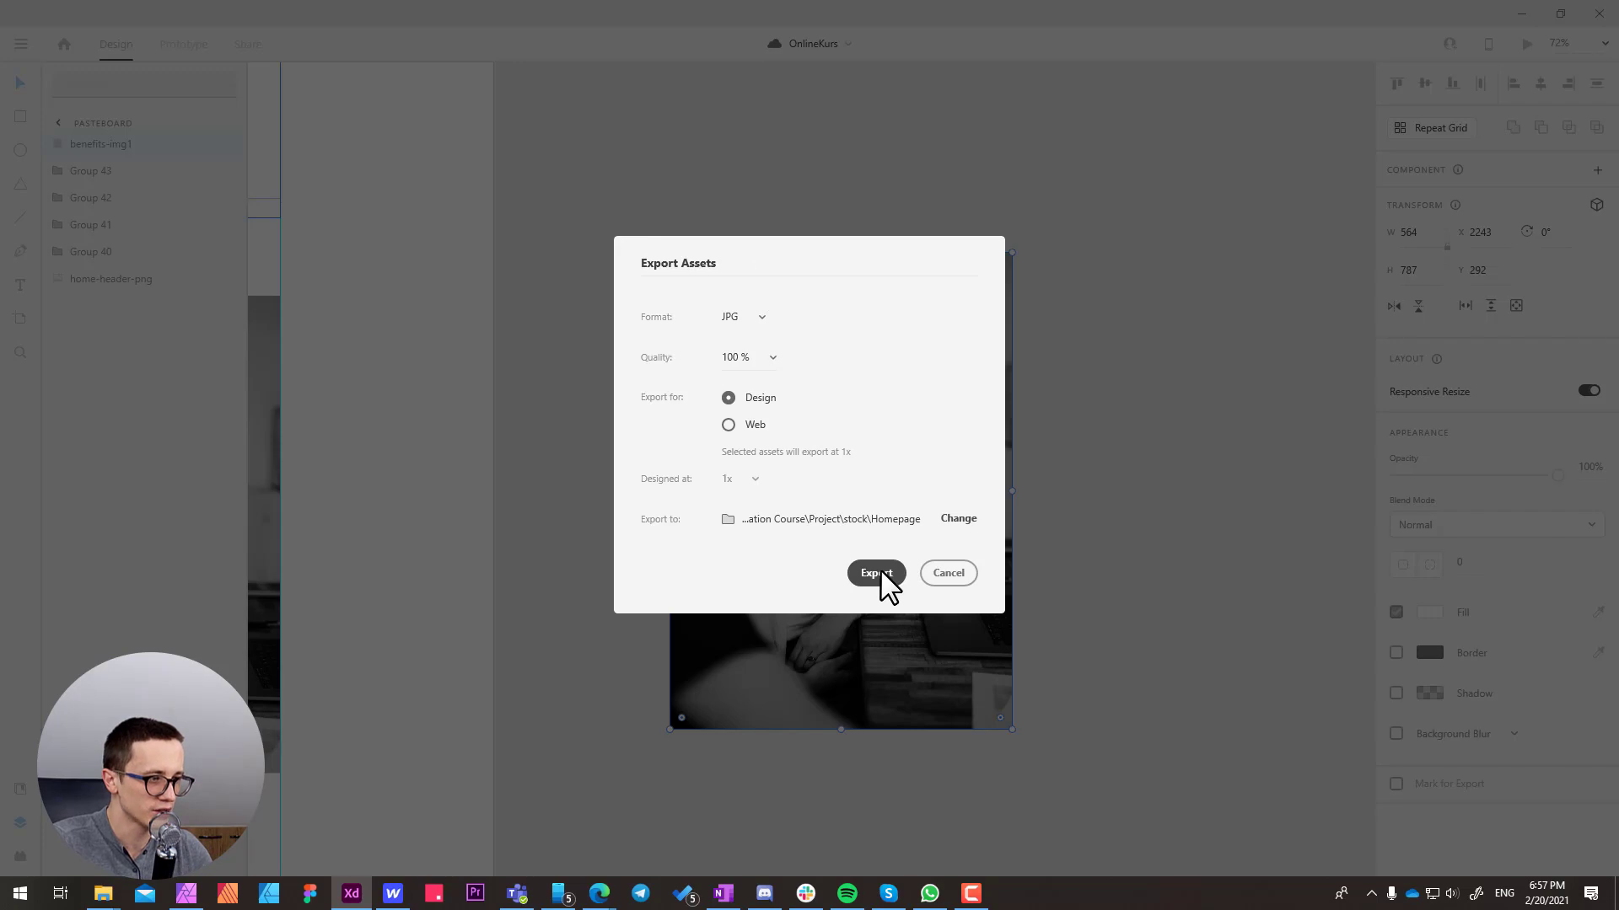
left_click(877, 573)
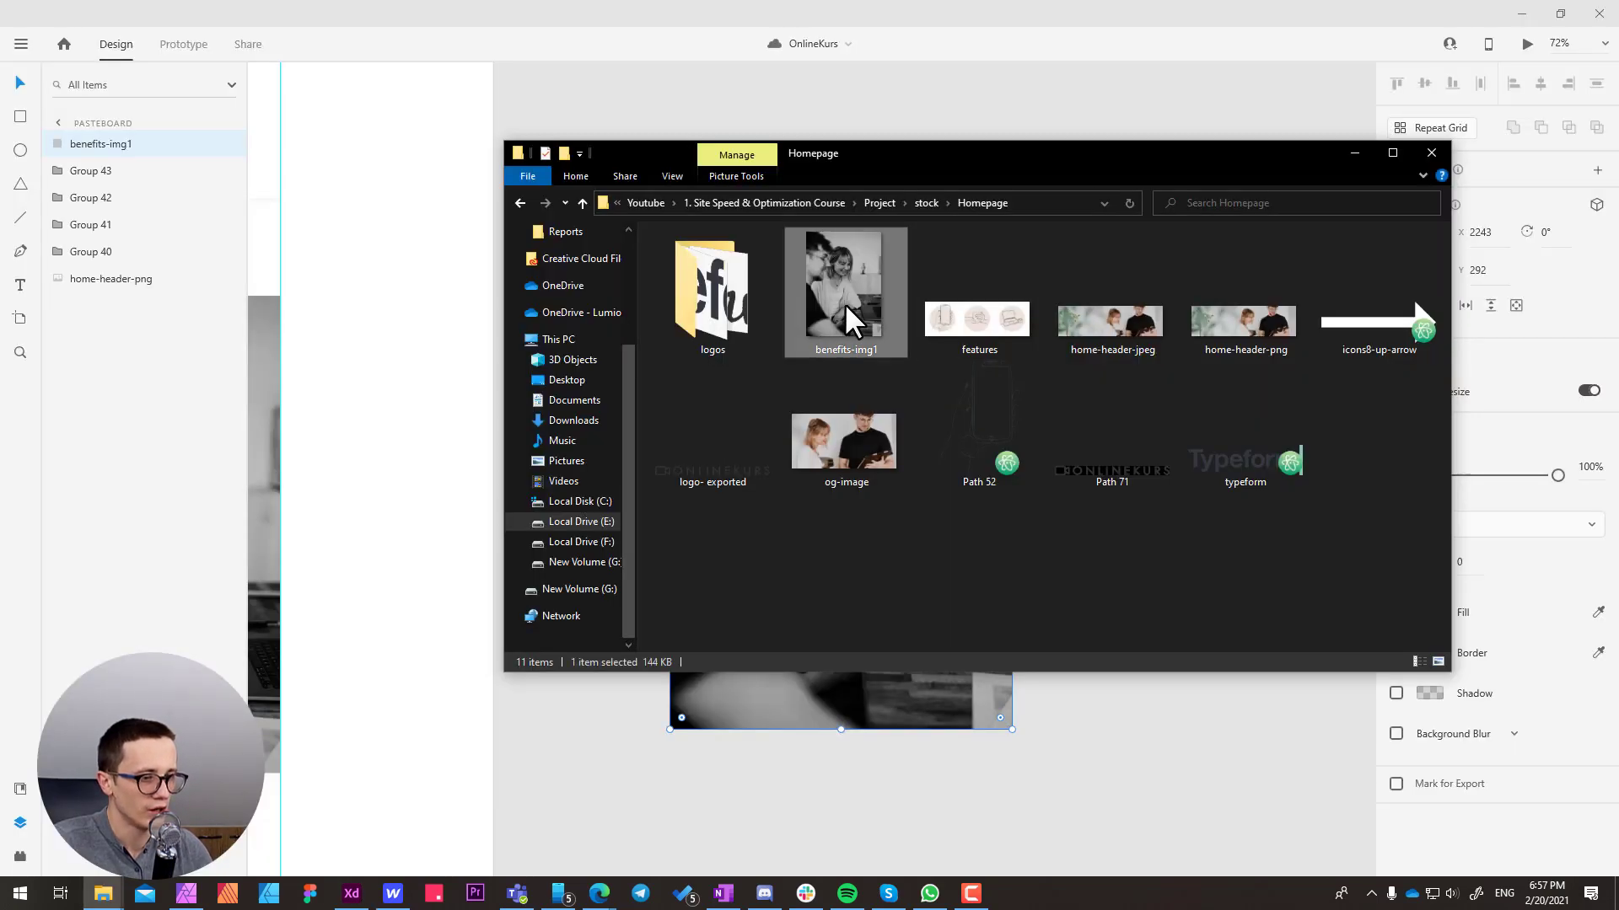
Switch to the Edge browser and open compressor.io in place of the WAVE report
left_click(615, 892)
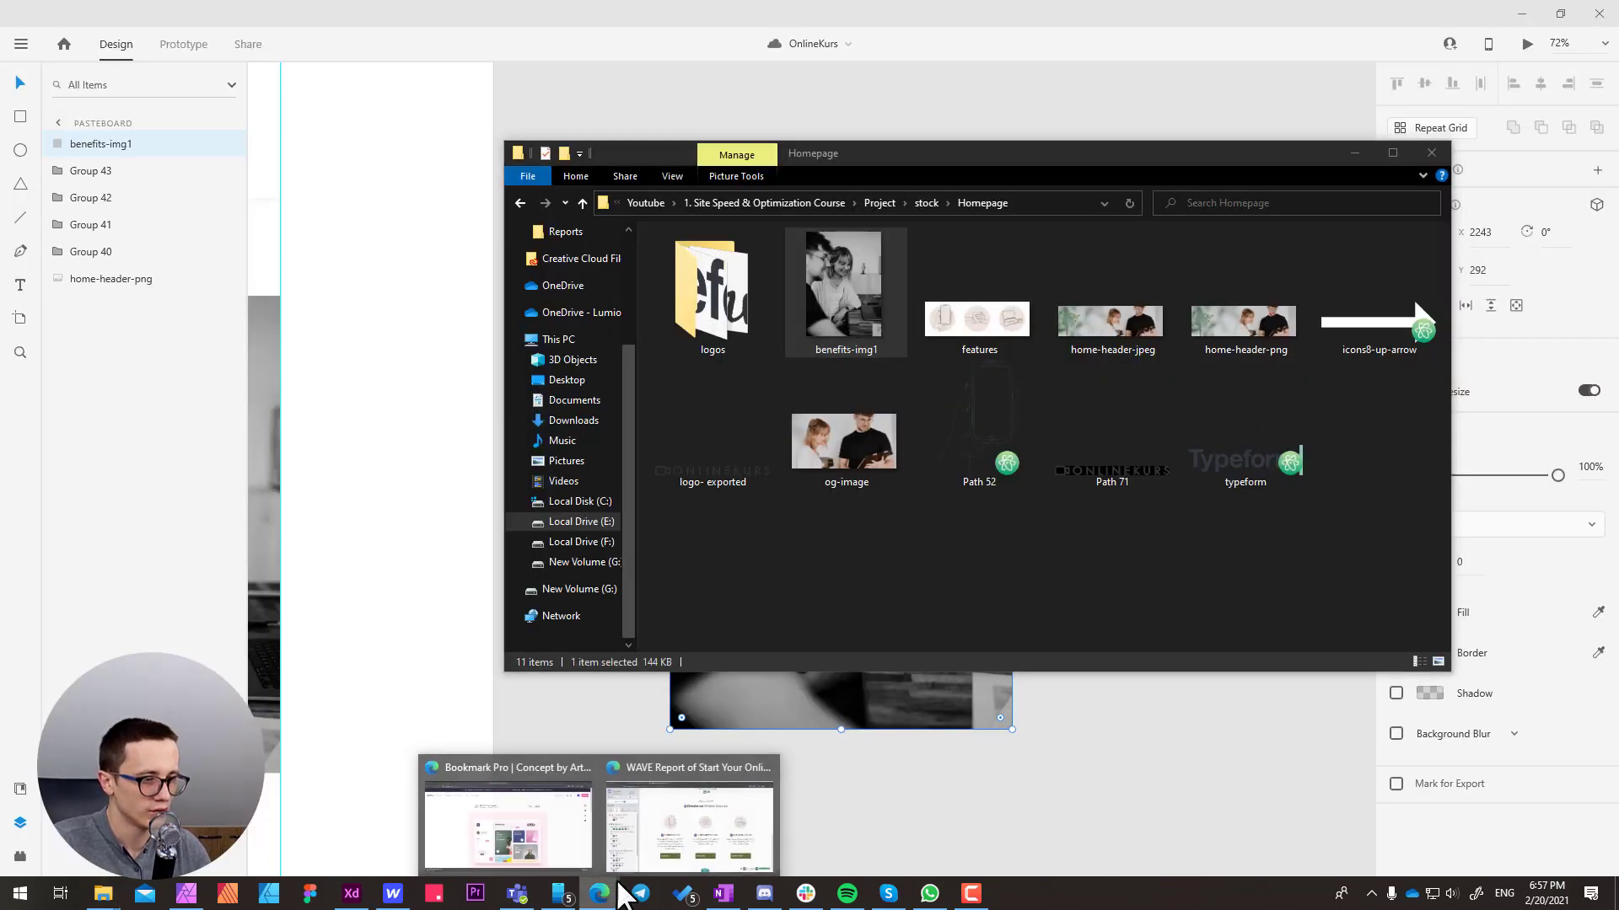
left_click(688, 822)
left_click(604, 43)
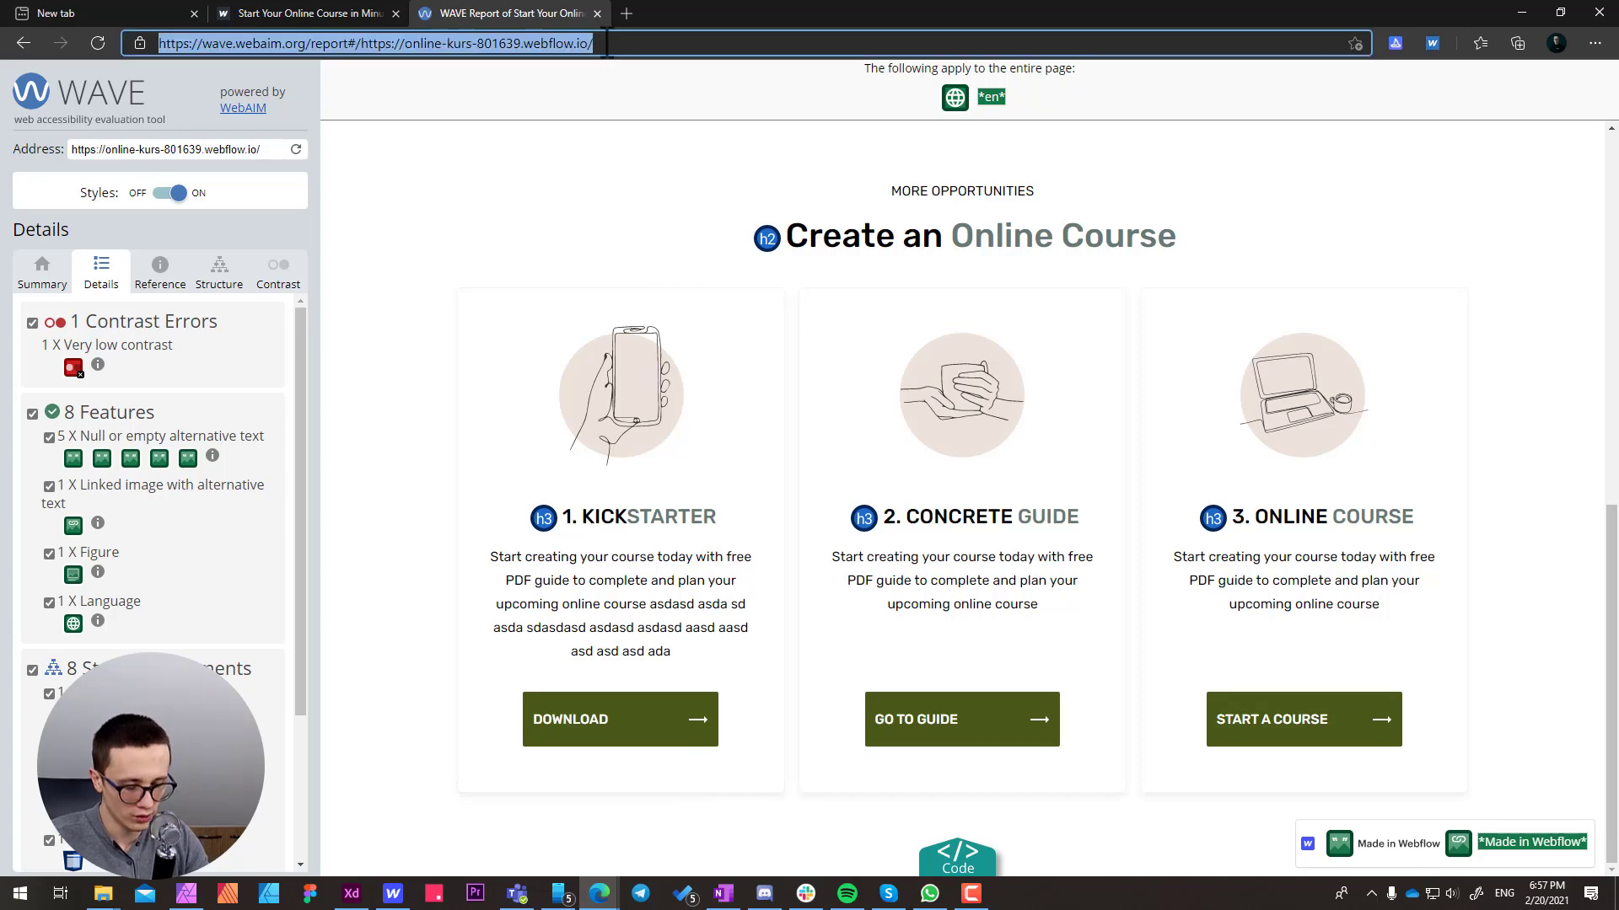
type("compre")
key("Return")
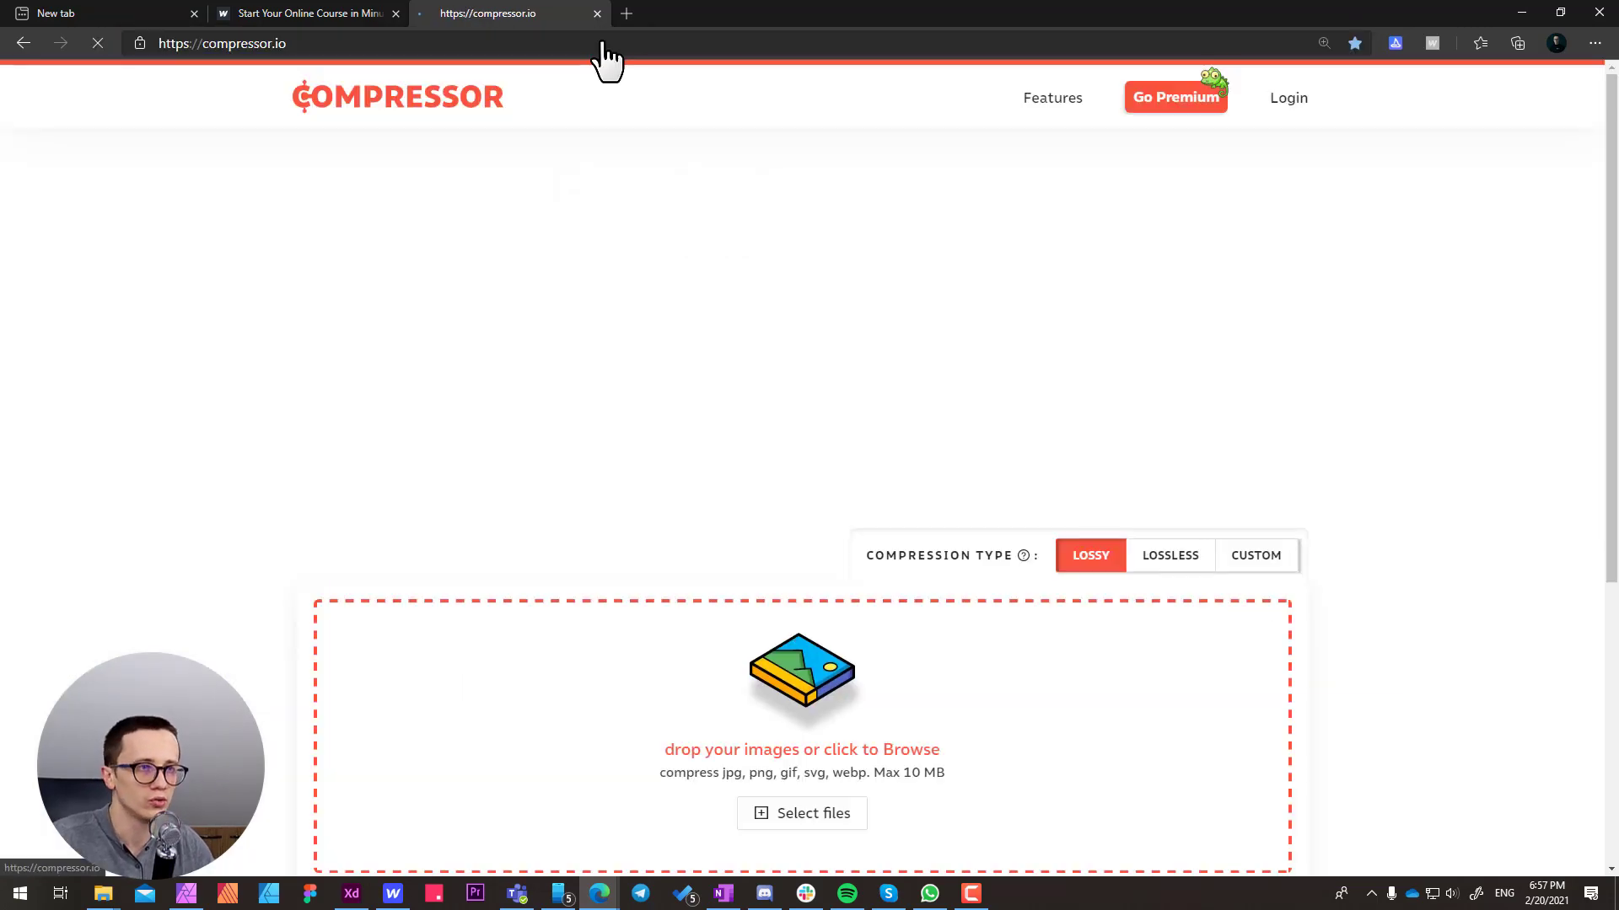
scroll(644, 516, "down", 4)
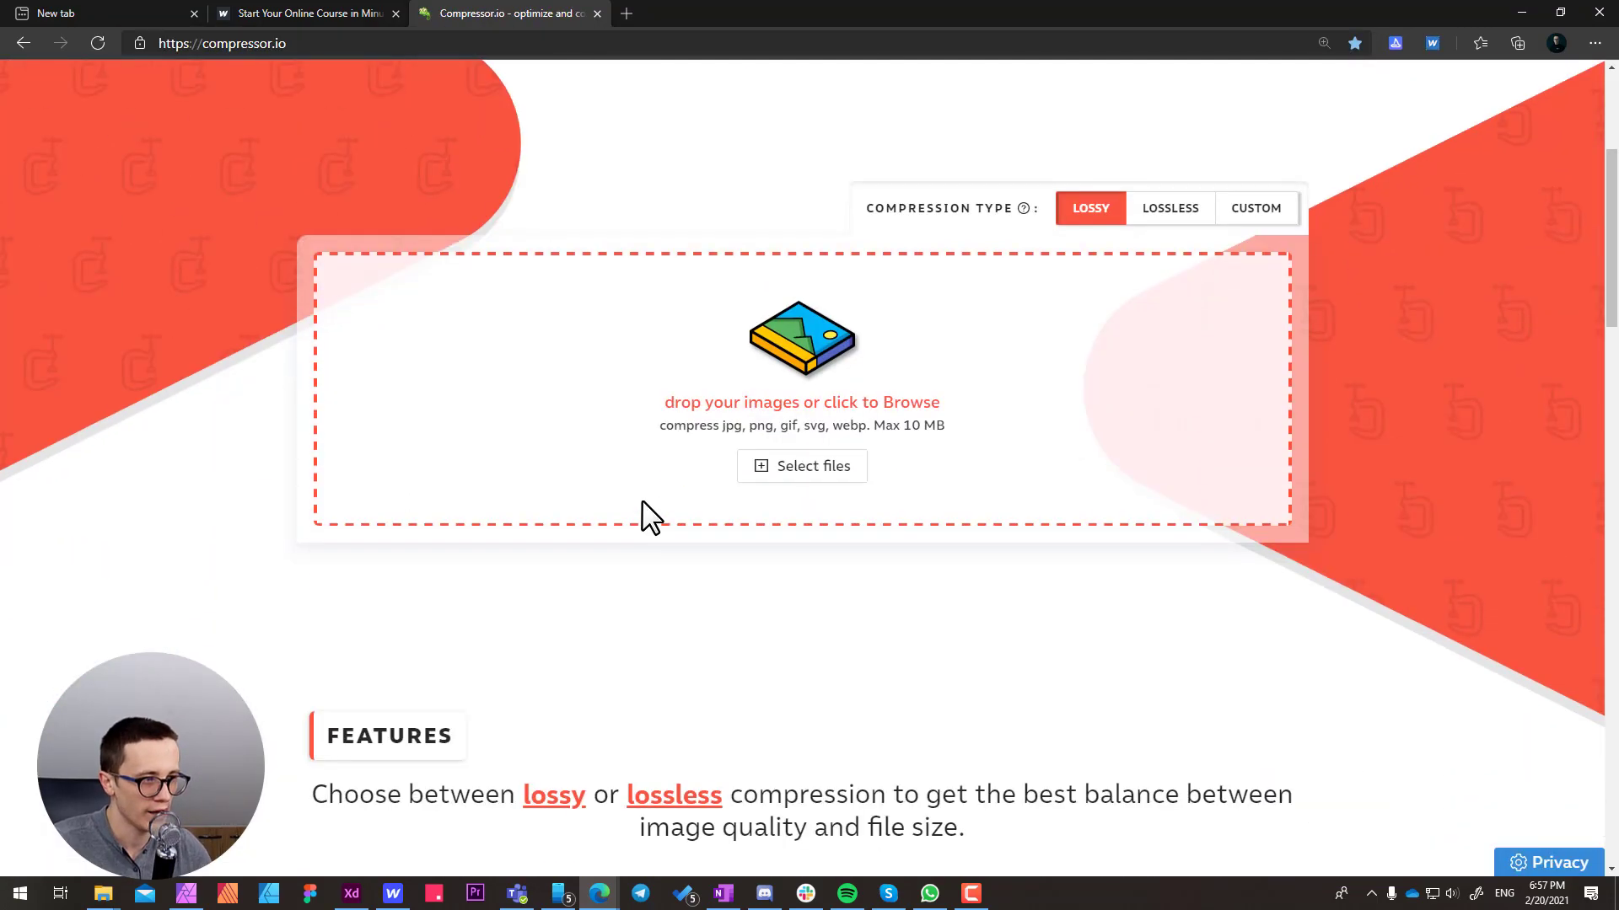
Compress benefits-img1.jpg from the Homepage folder with lossy compression and download the result over the original file
left_click(103, 894)
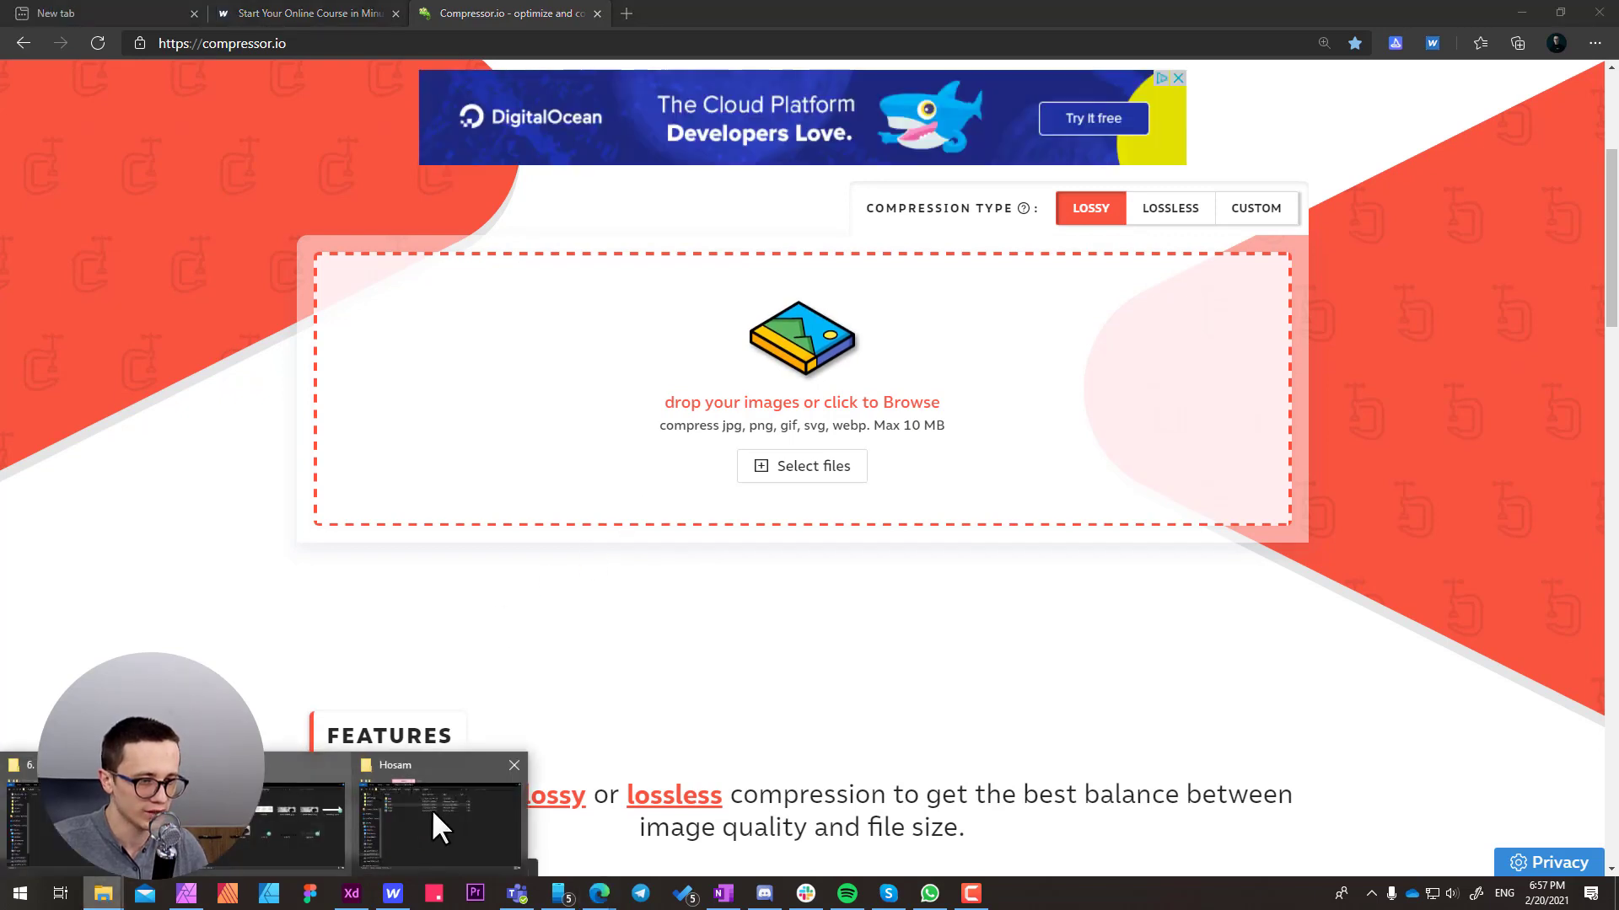
left_click(432, 809)
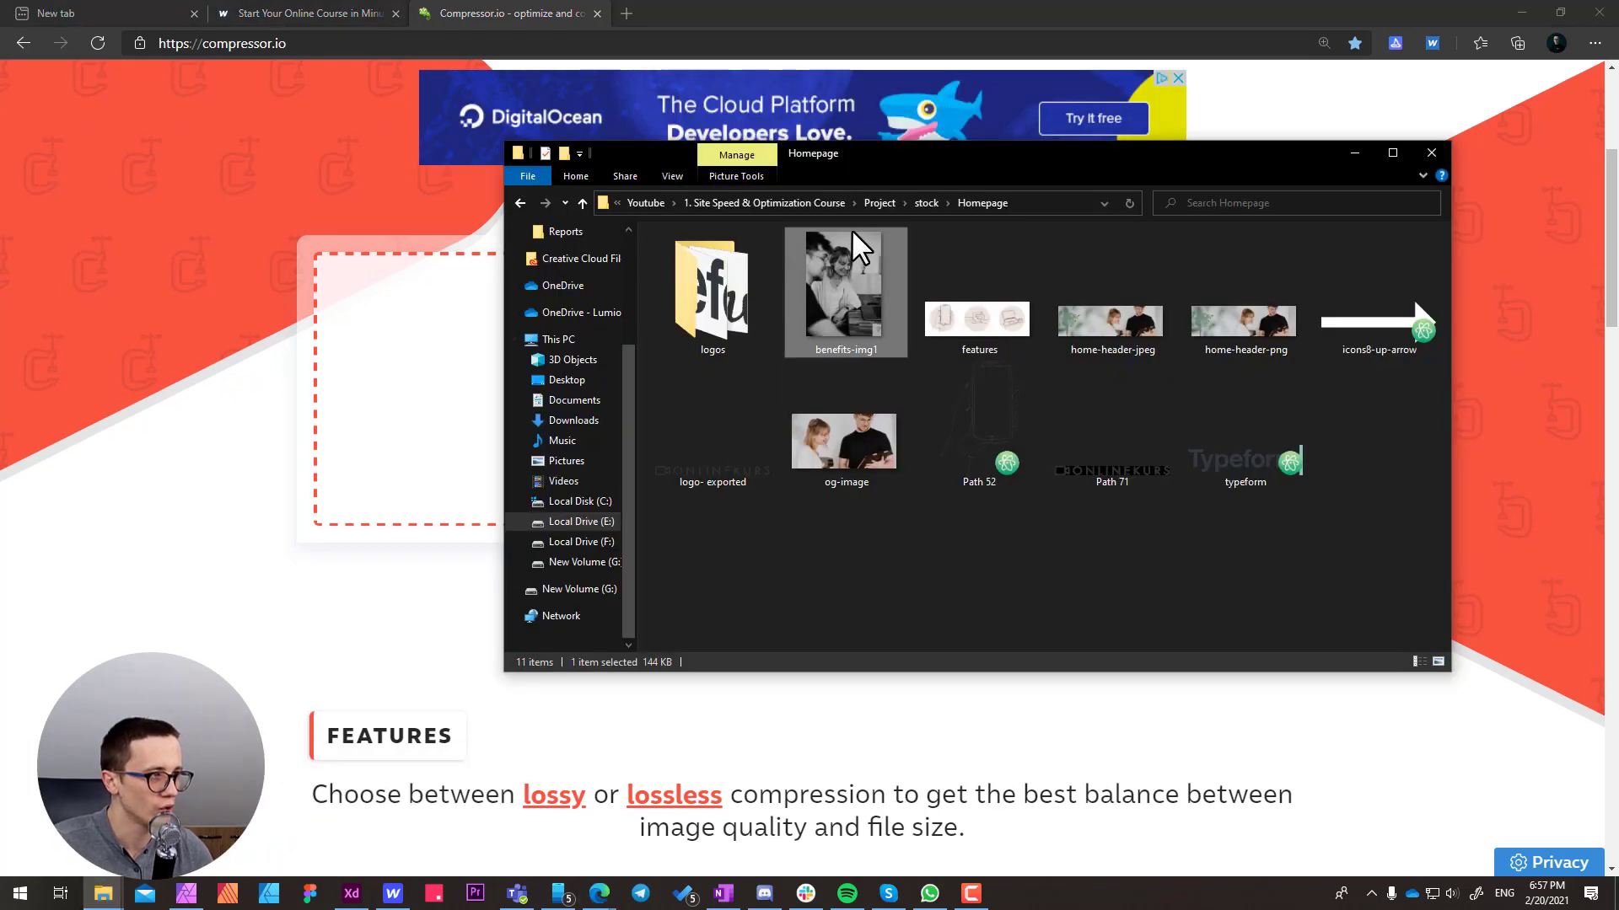
left_click_drag(923, 159, 1024, 143)
left_click_drag(942, 263, 418, 381)
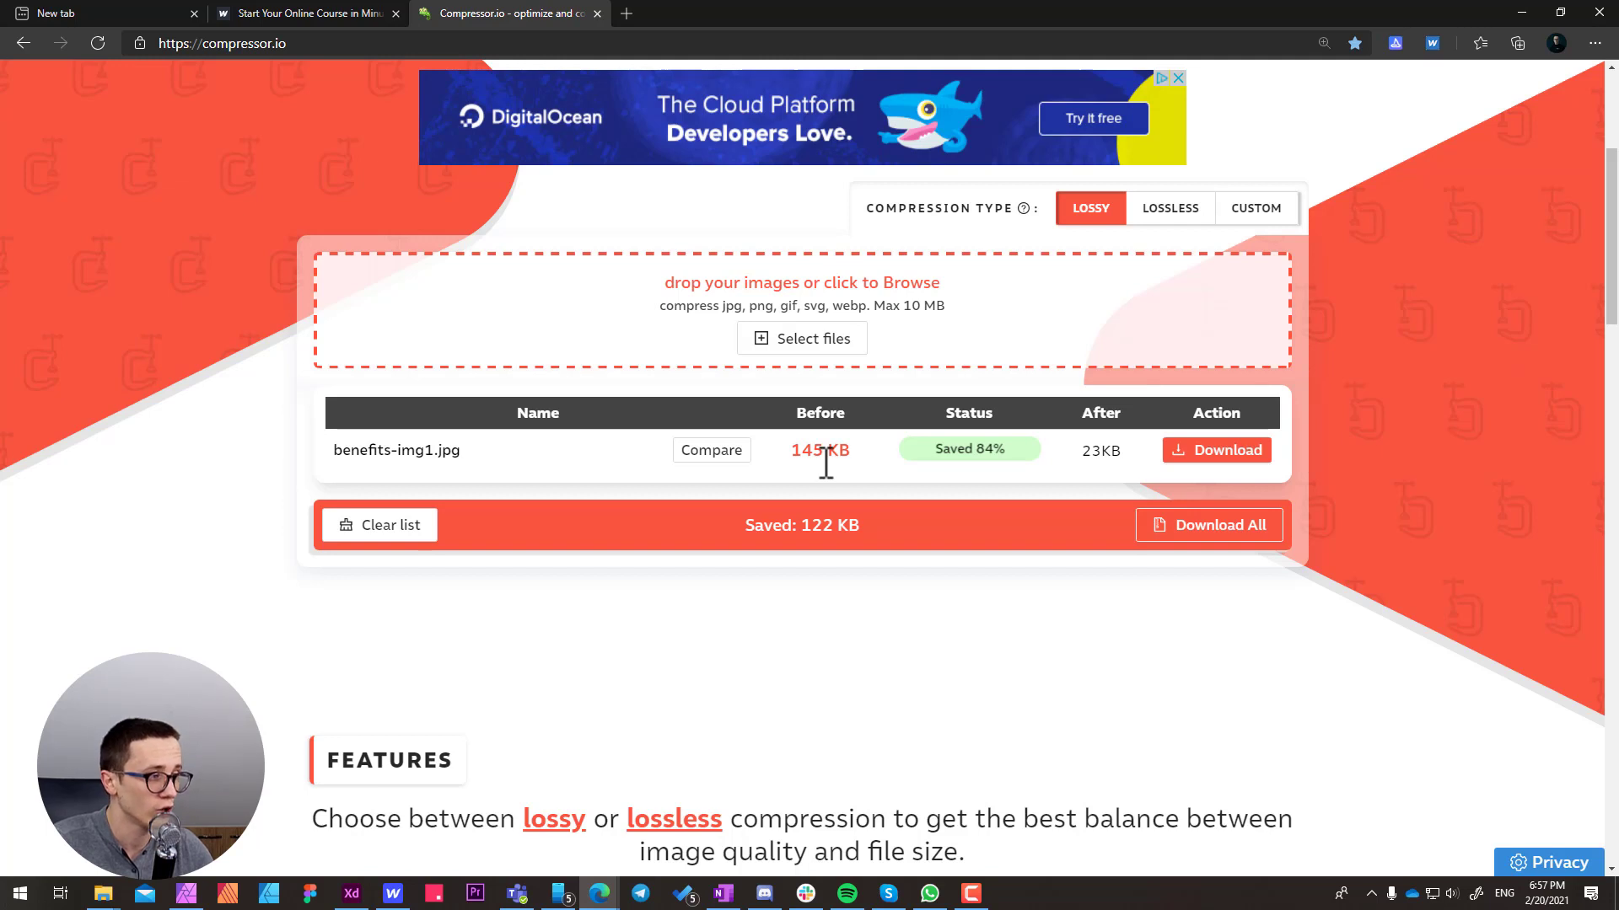
left_click(1227, 455)
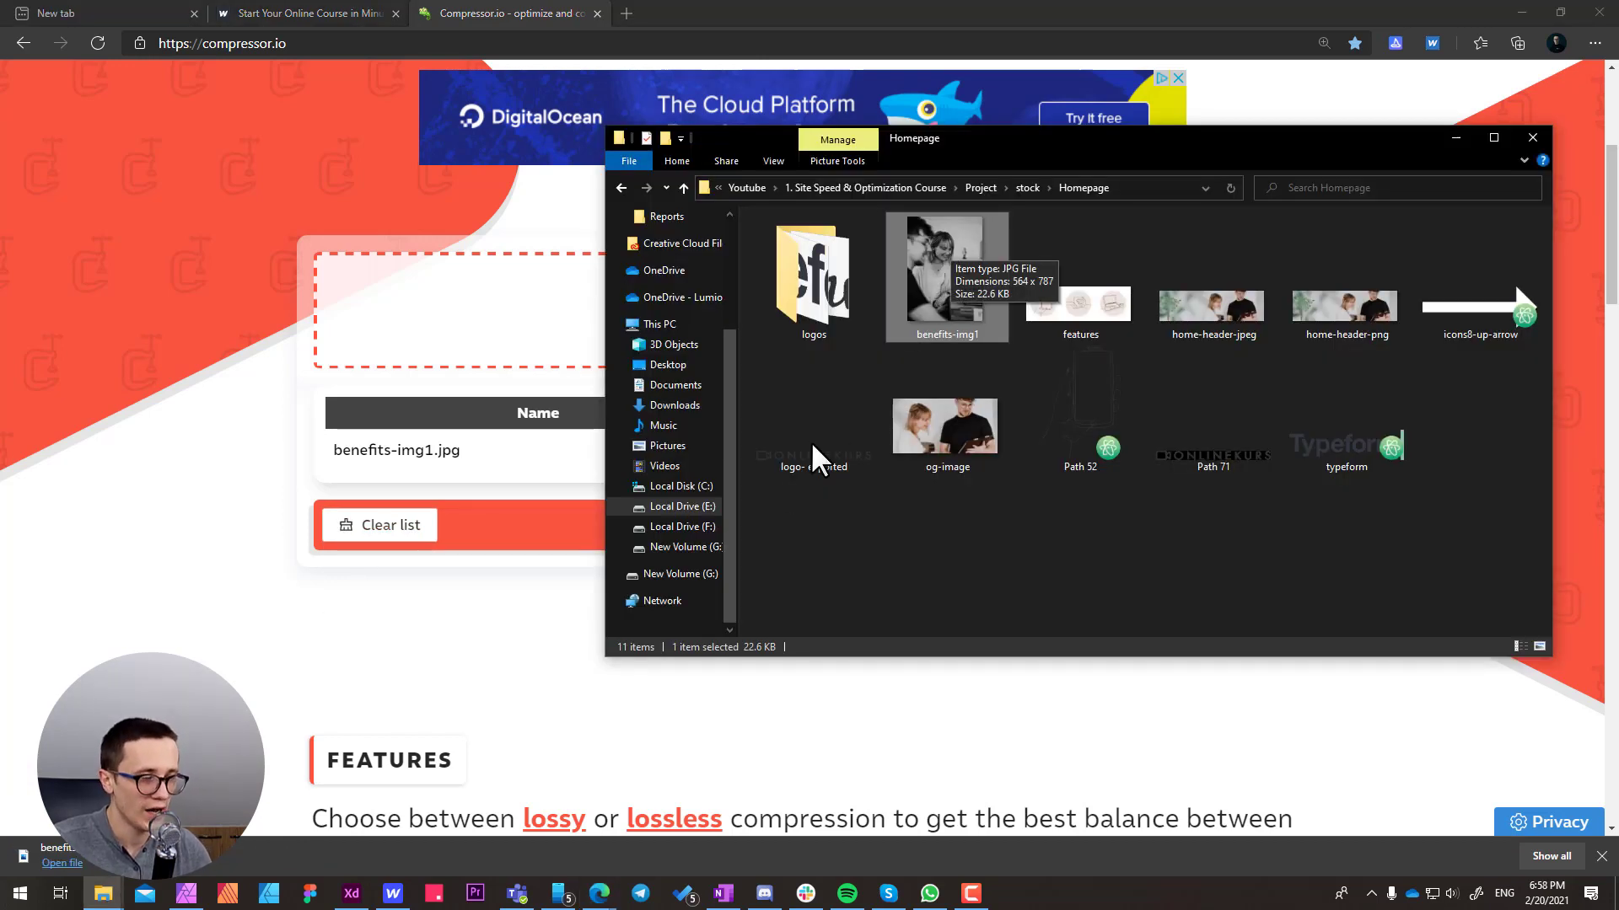
Switch to Webflow and upload the compressed benefits-img1.jpg from File Explorer into the Homepage assets folder
left_click(393, 893)
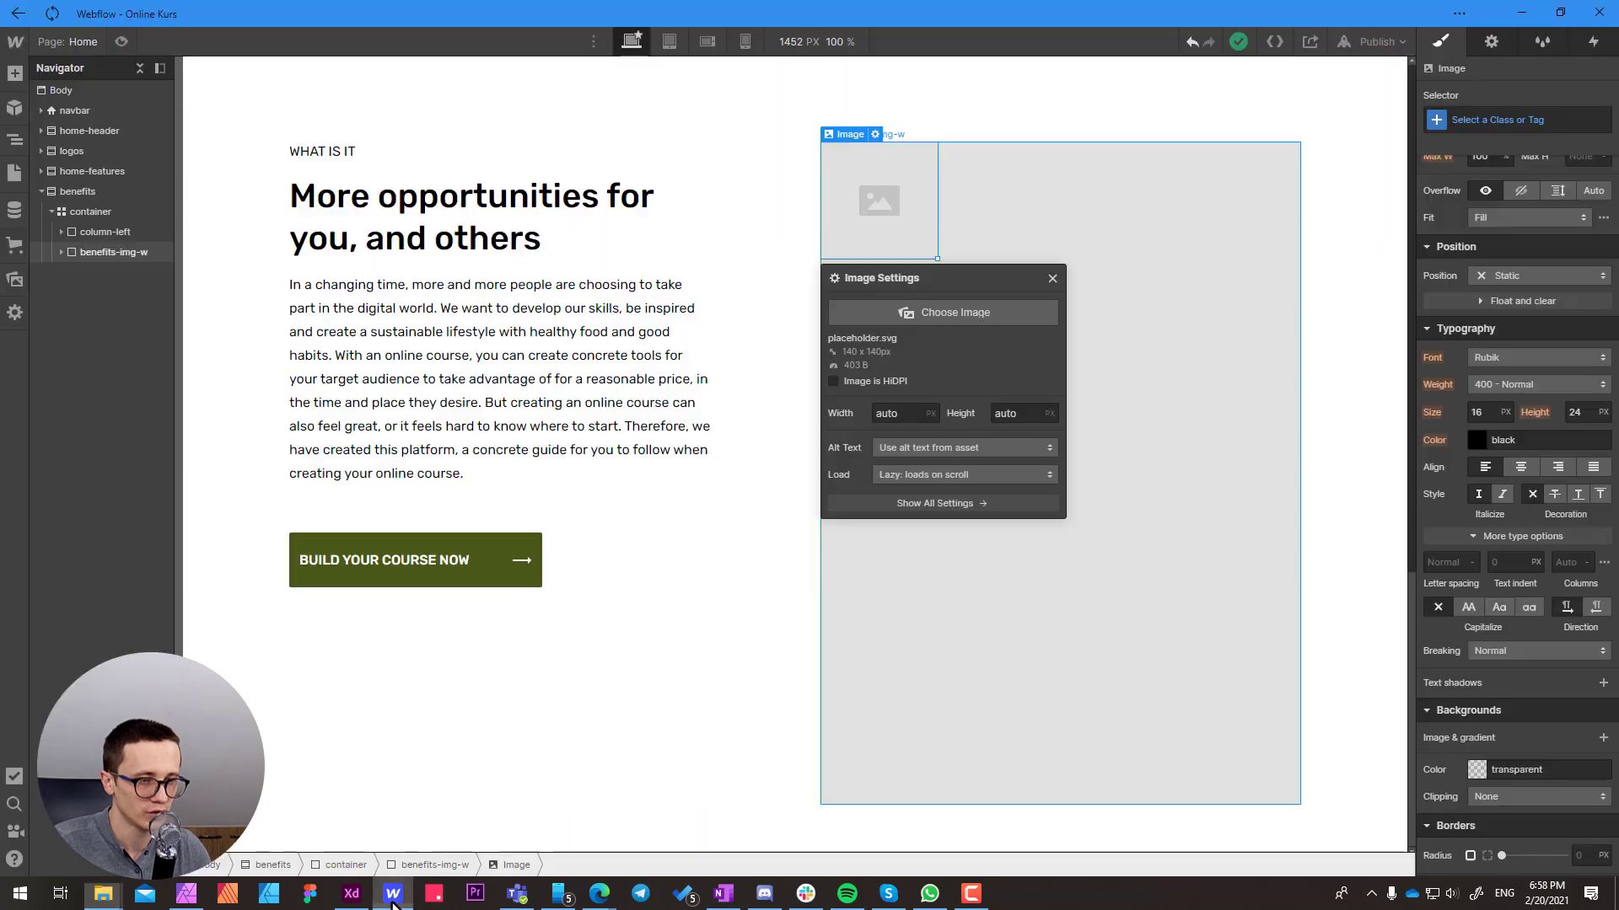
left_click(14, 279)
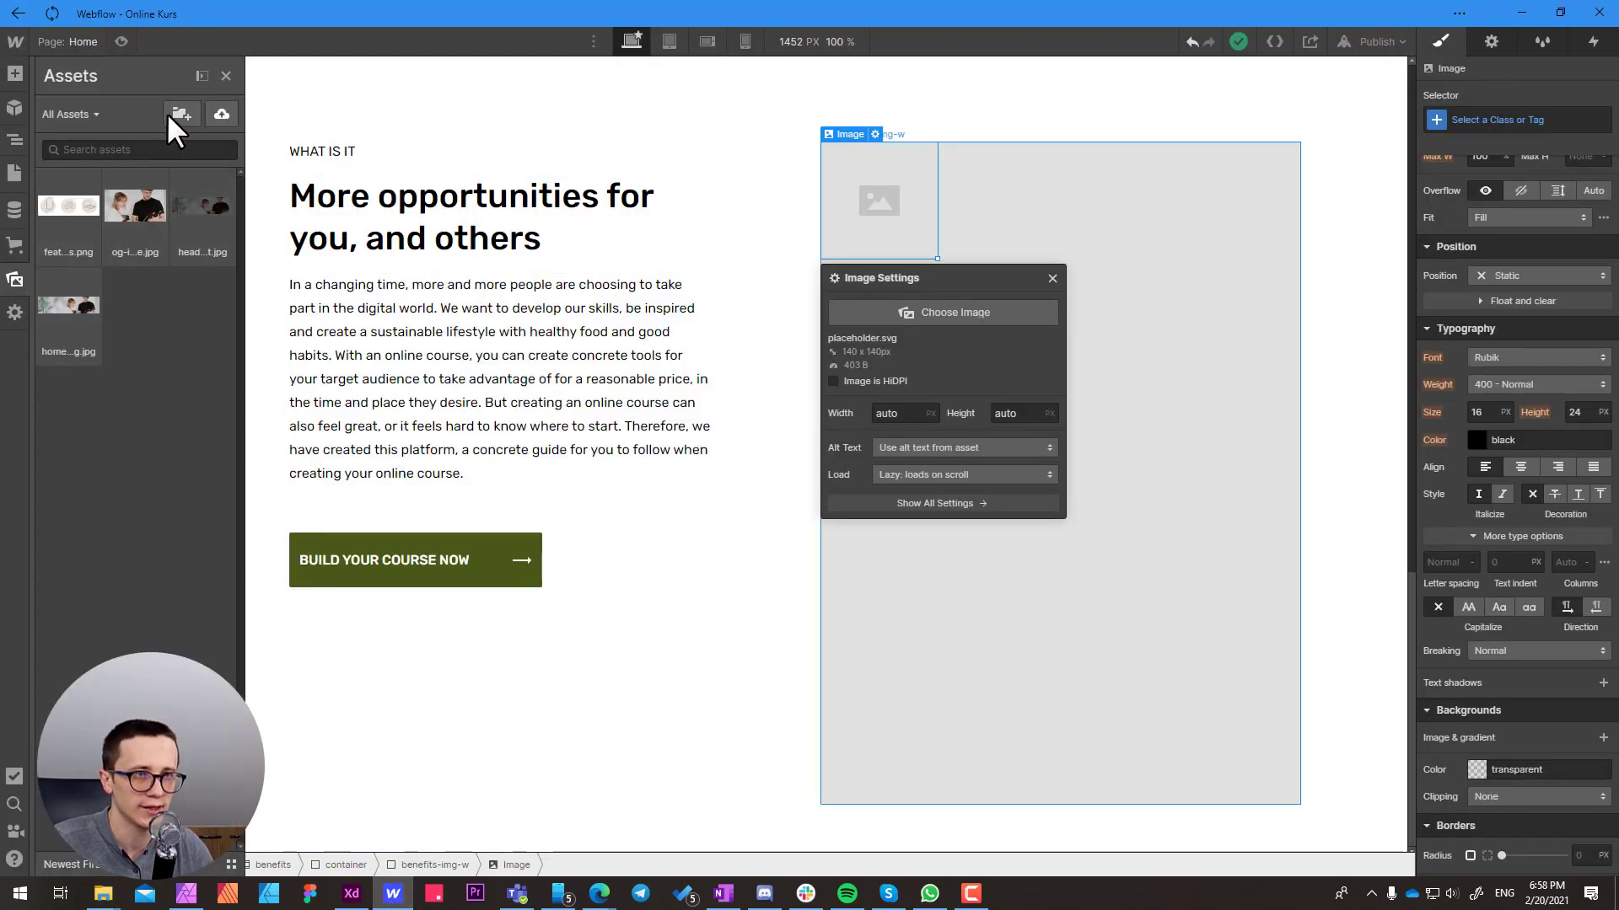
left_click(201, 77)
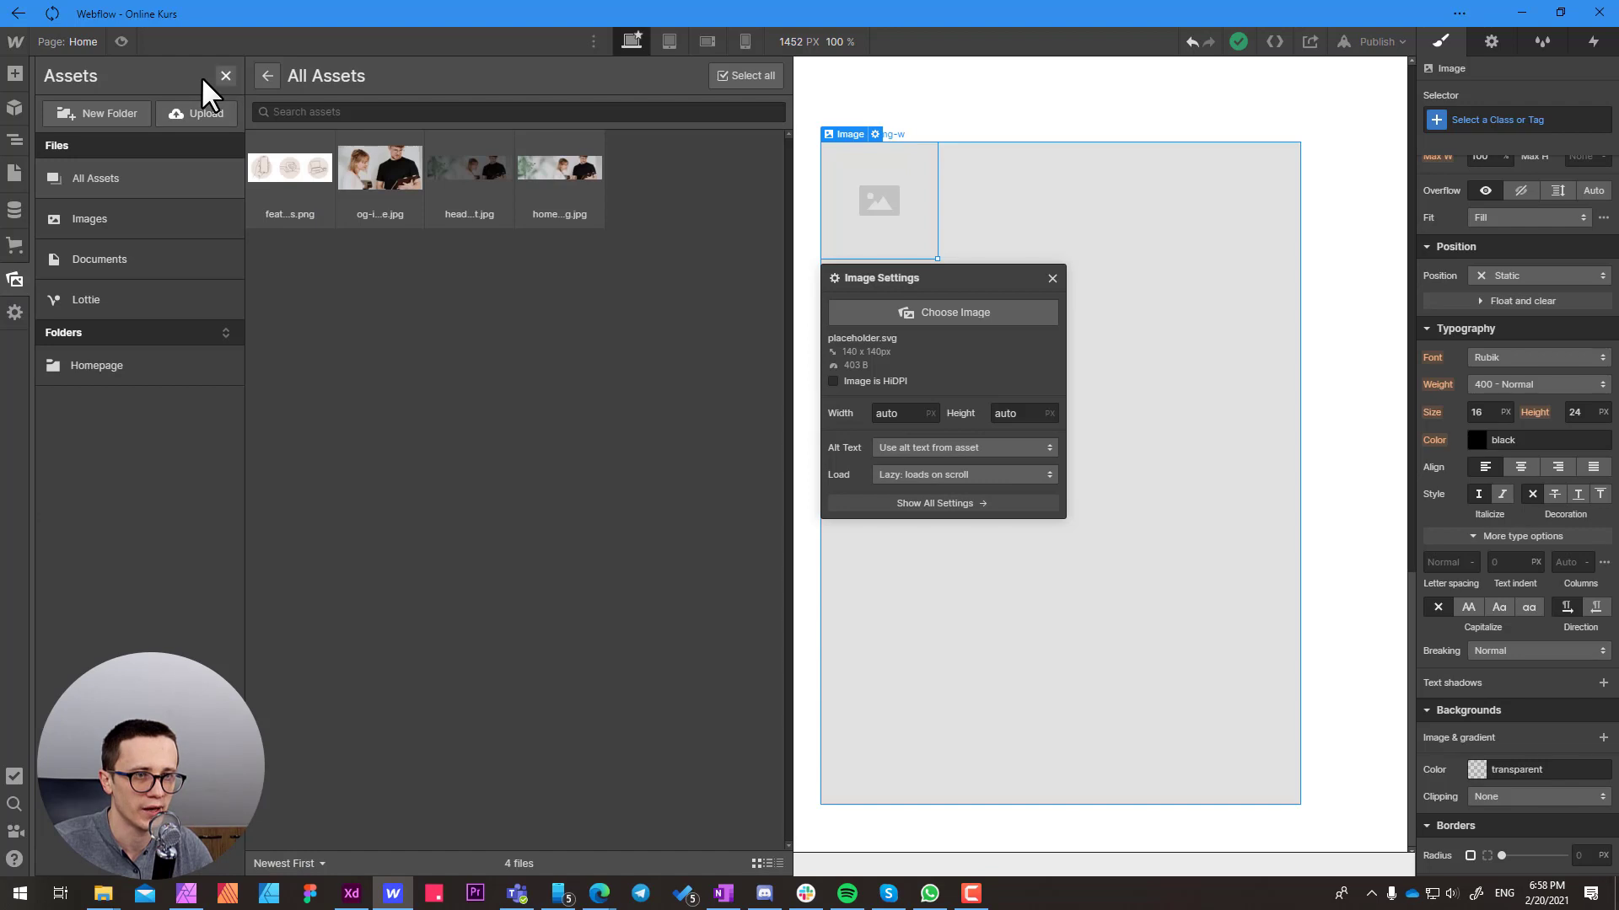
left_click(144, 380)
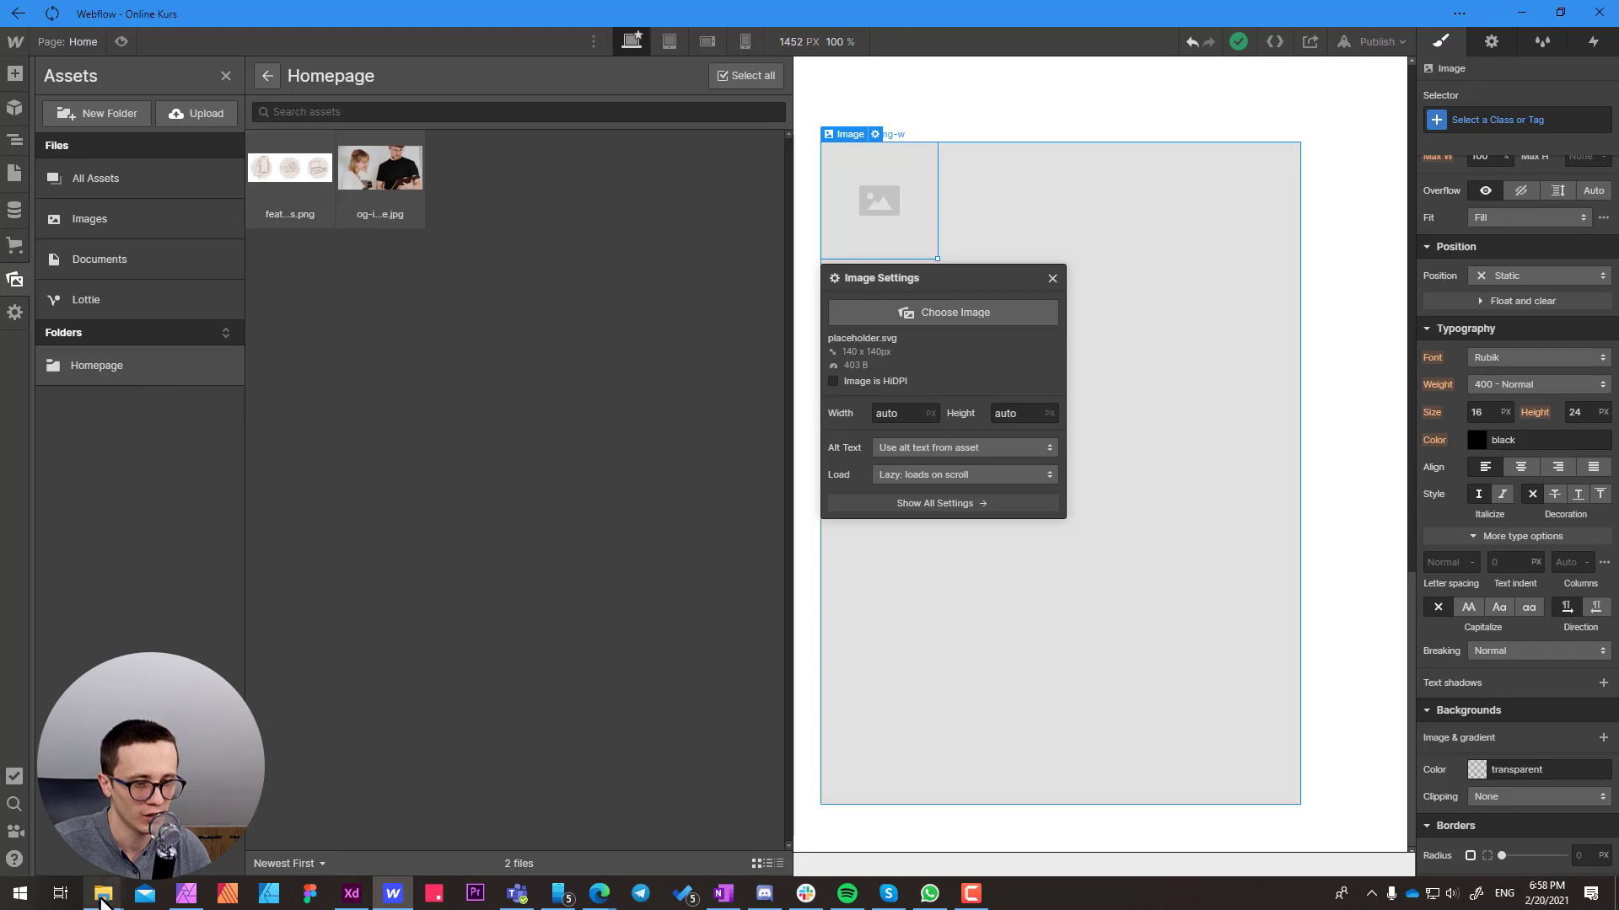
mouse_move(101, 901)
left_click(263, 834)
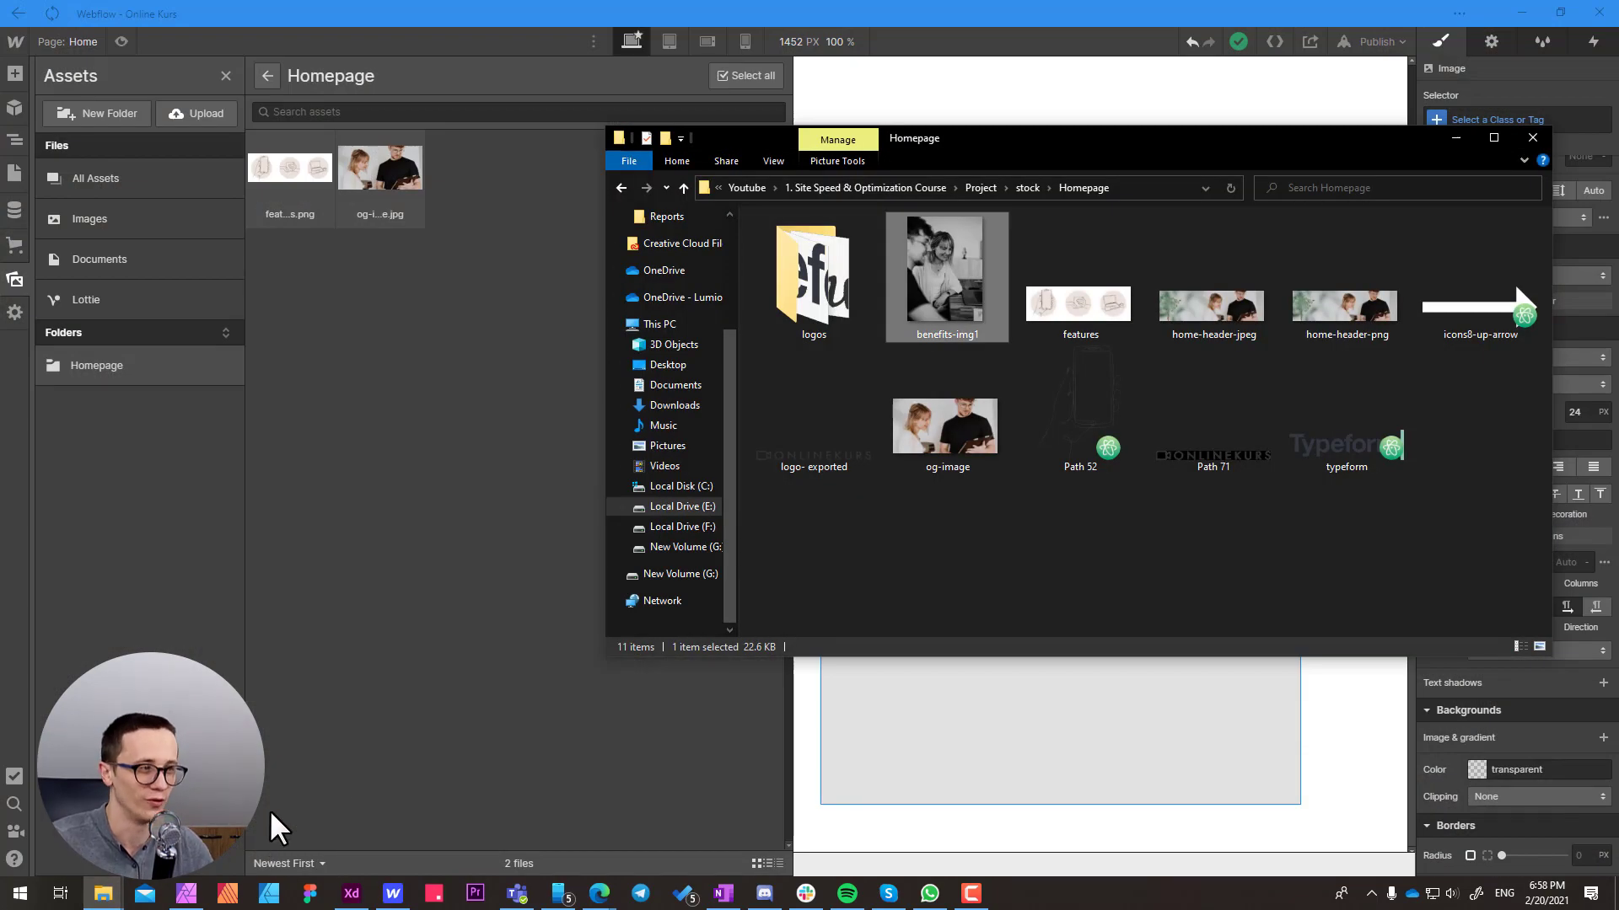
left_click_drag(950, 278, 440, 545)
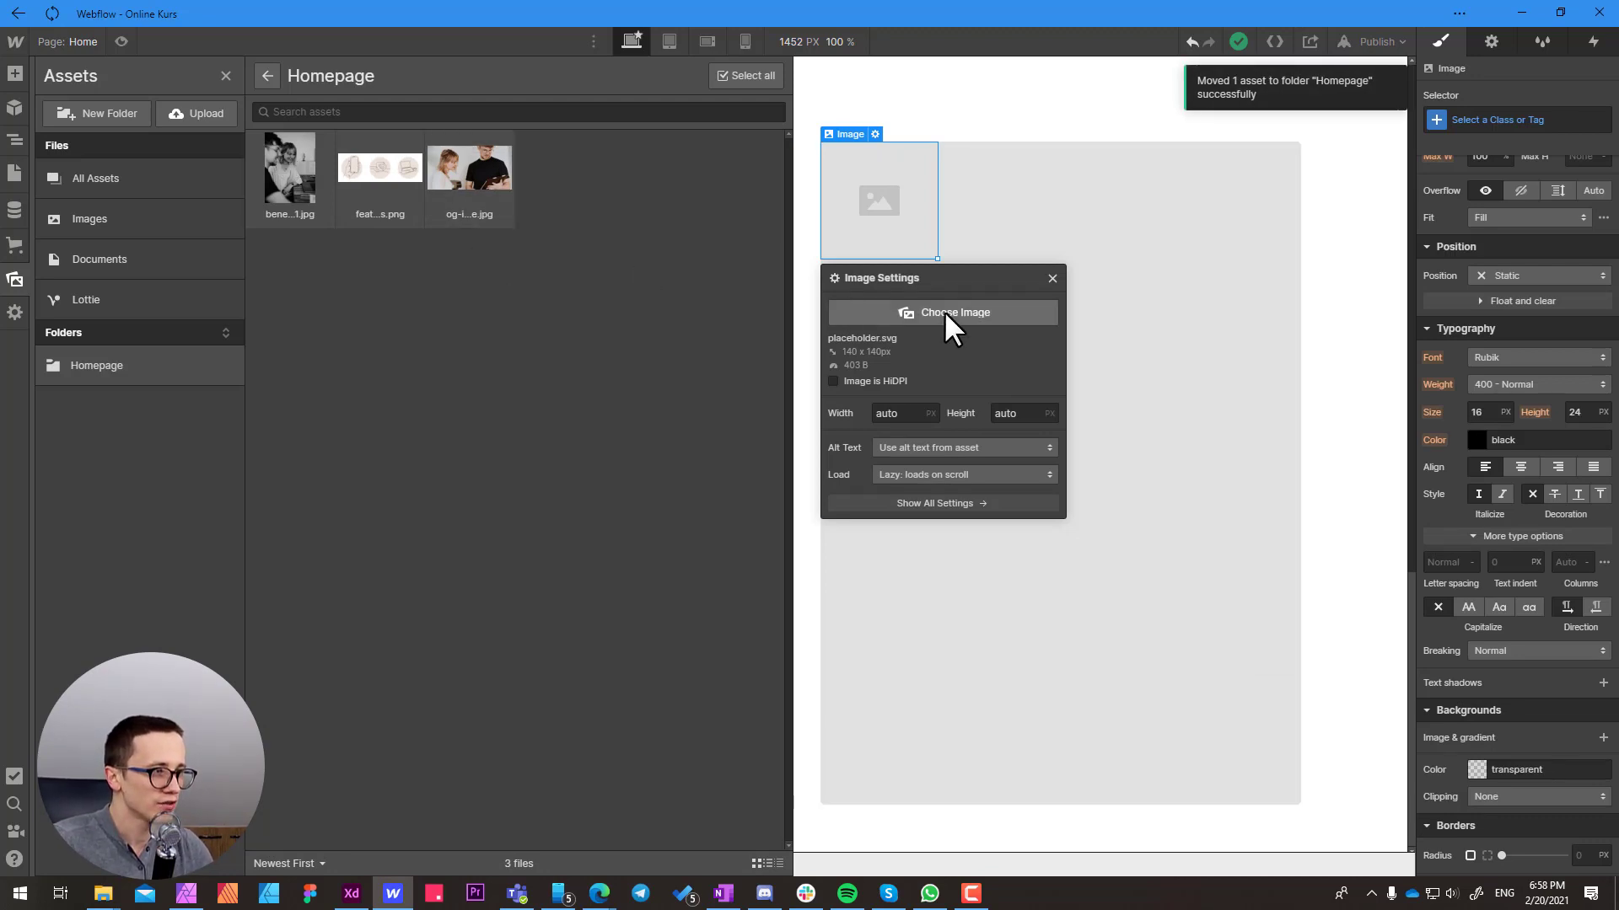
Replace the placeholder of the Image element inside benefits-img-w with the benefits-img1.jpg asset
left_click(994, 227)
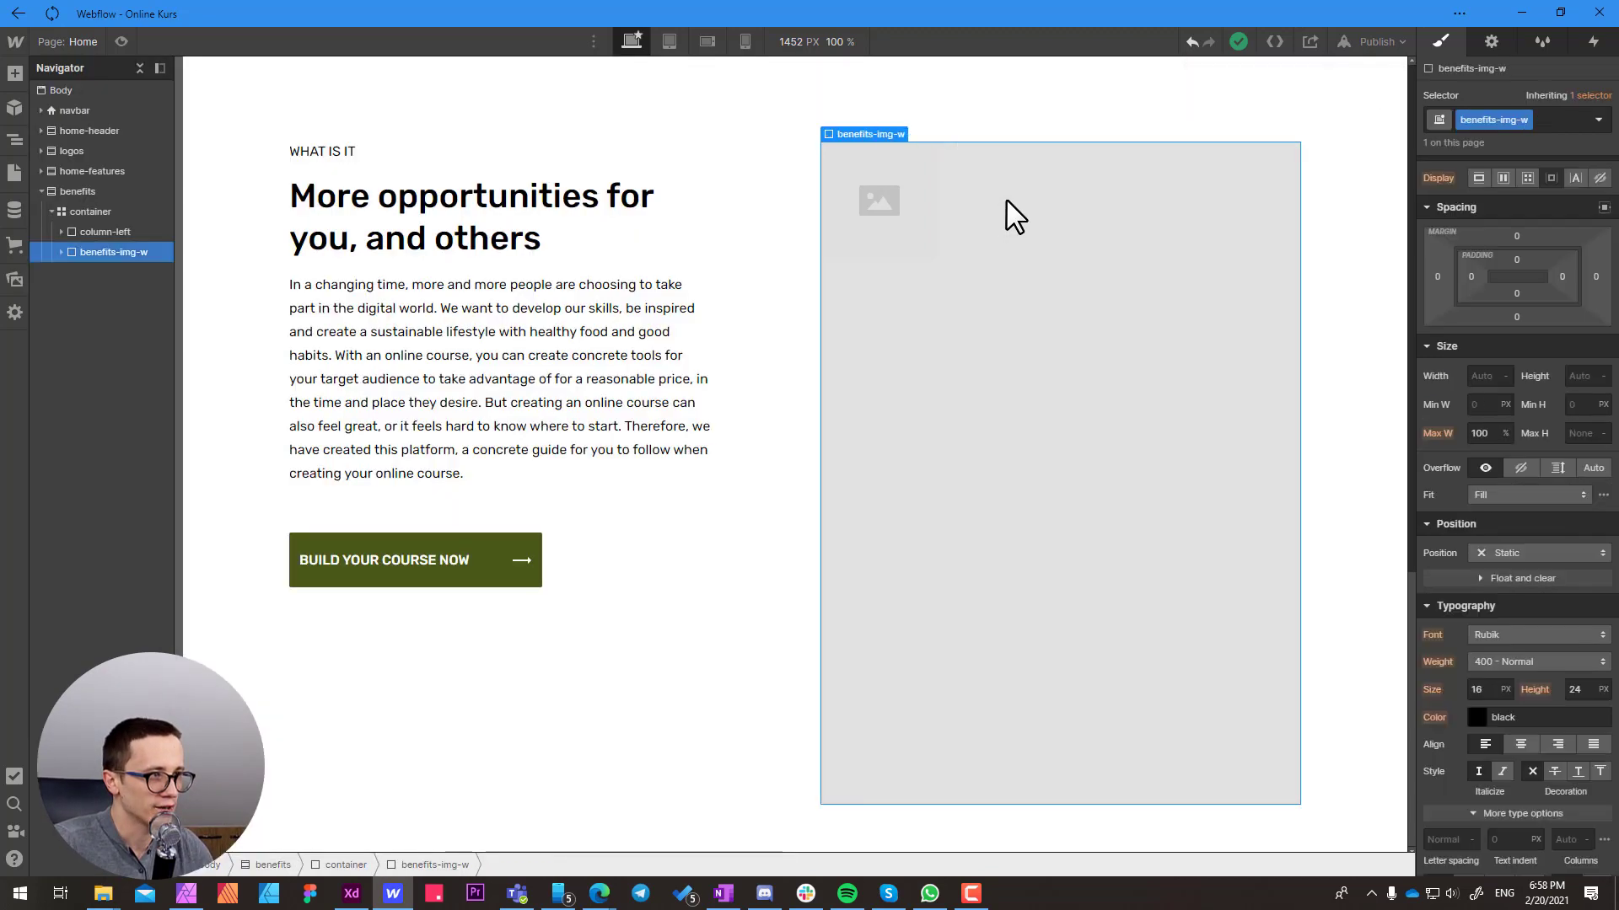
left_click(873, 216)
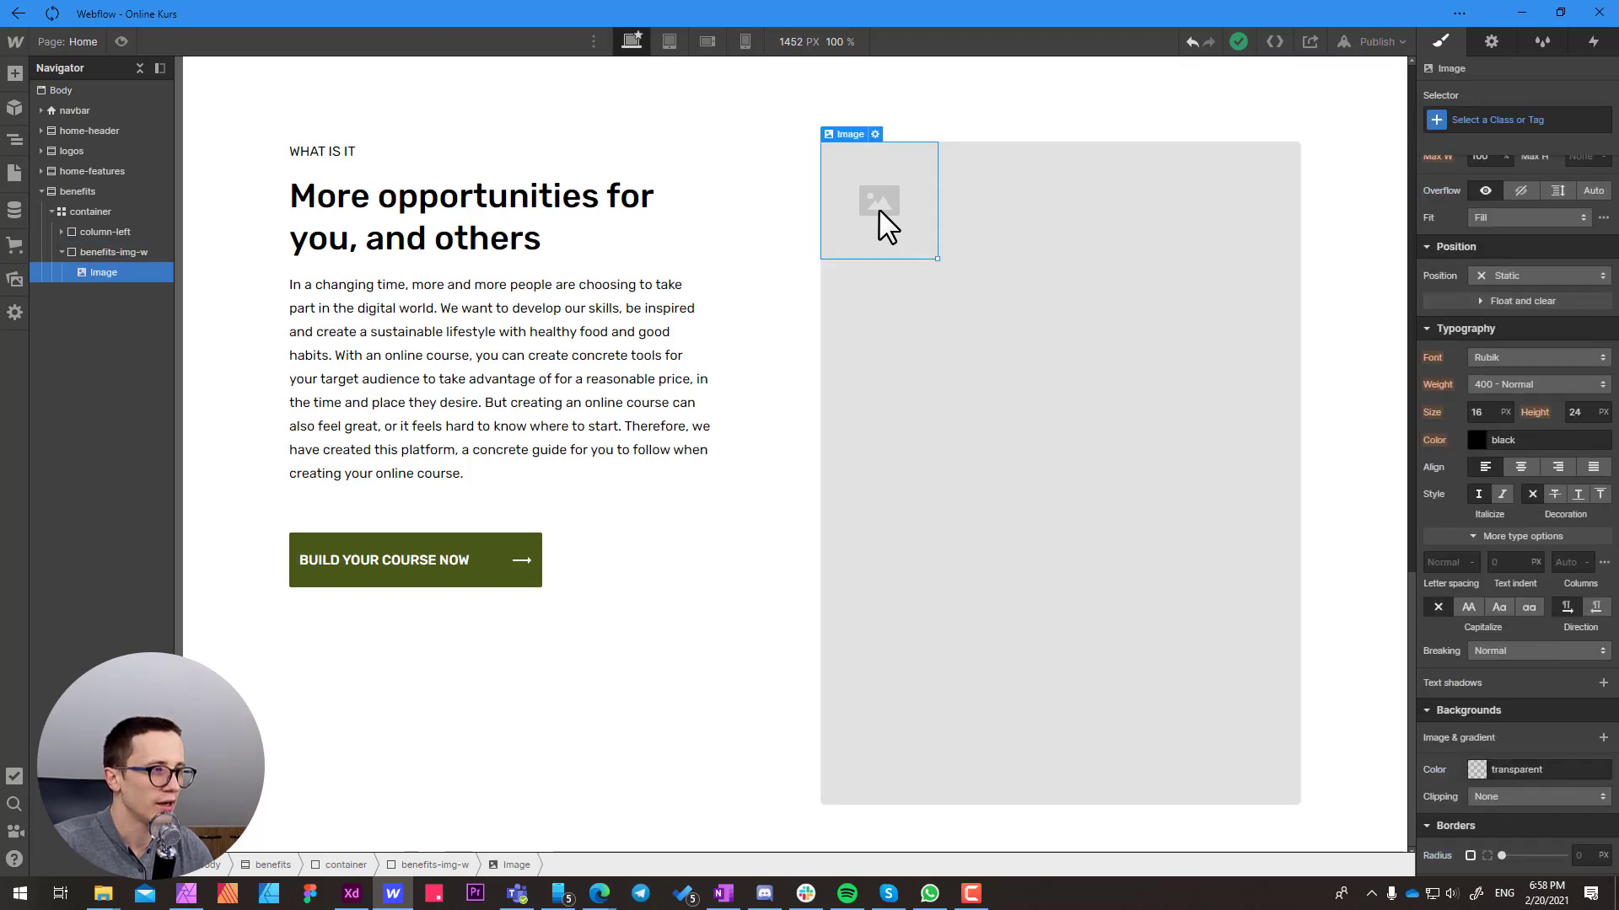
double_click(883, 201)
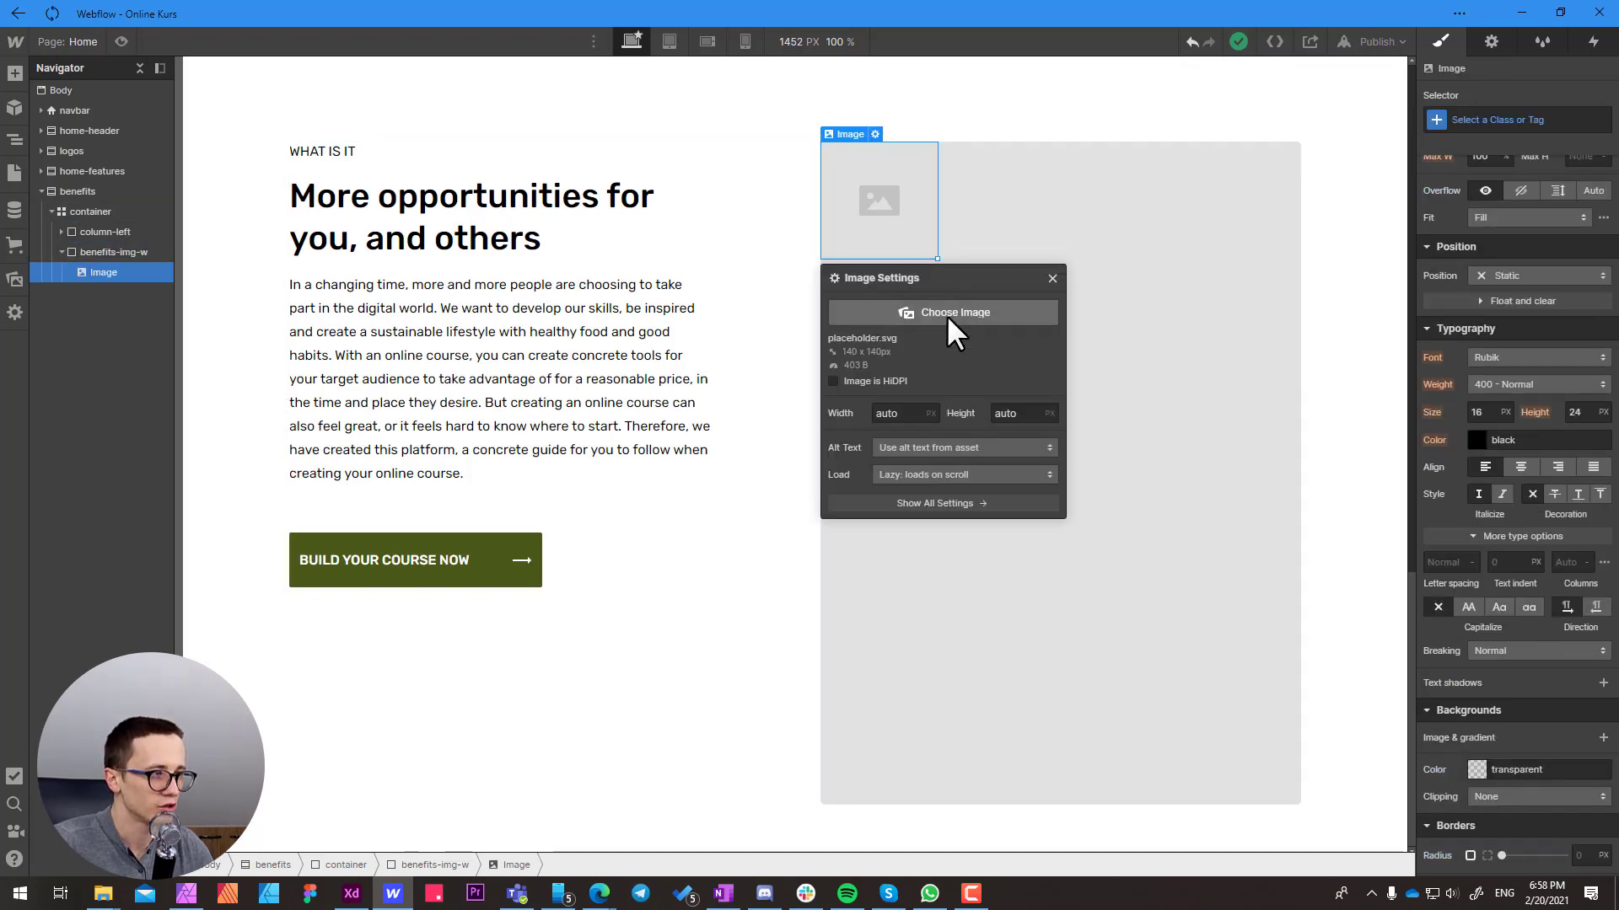
left_click(947, 314)
left_click(286, 175)
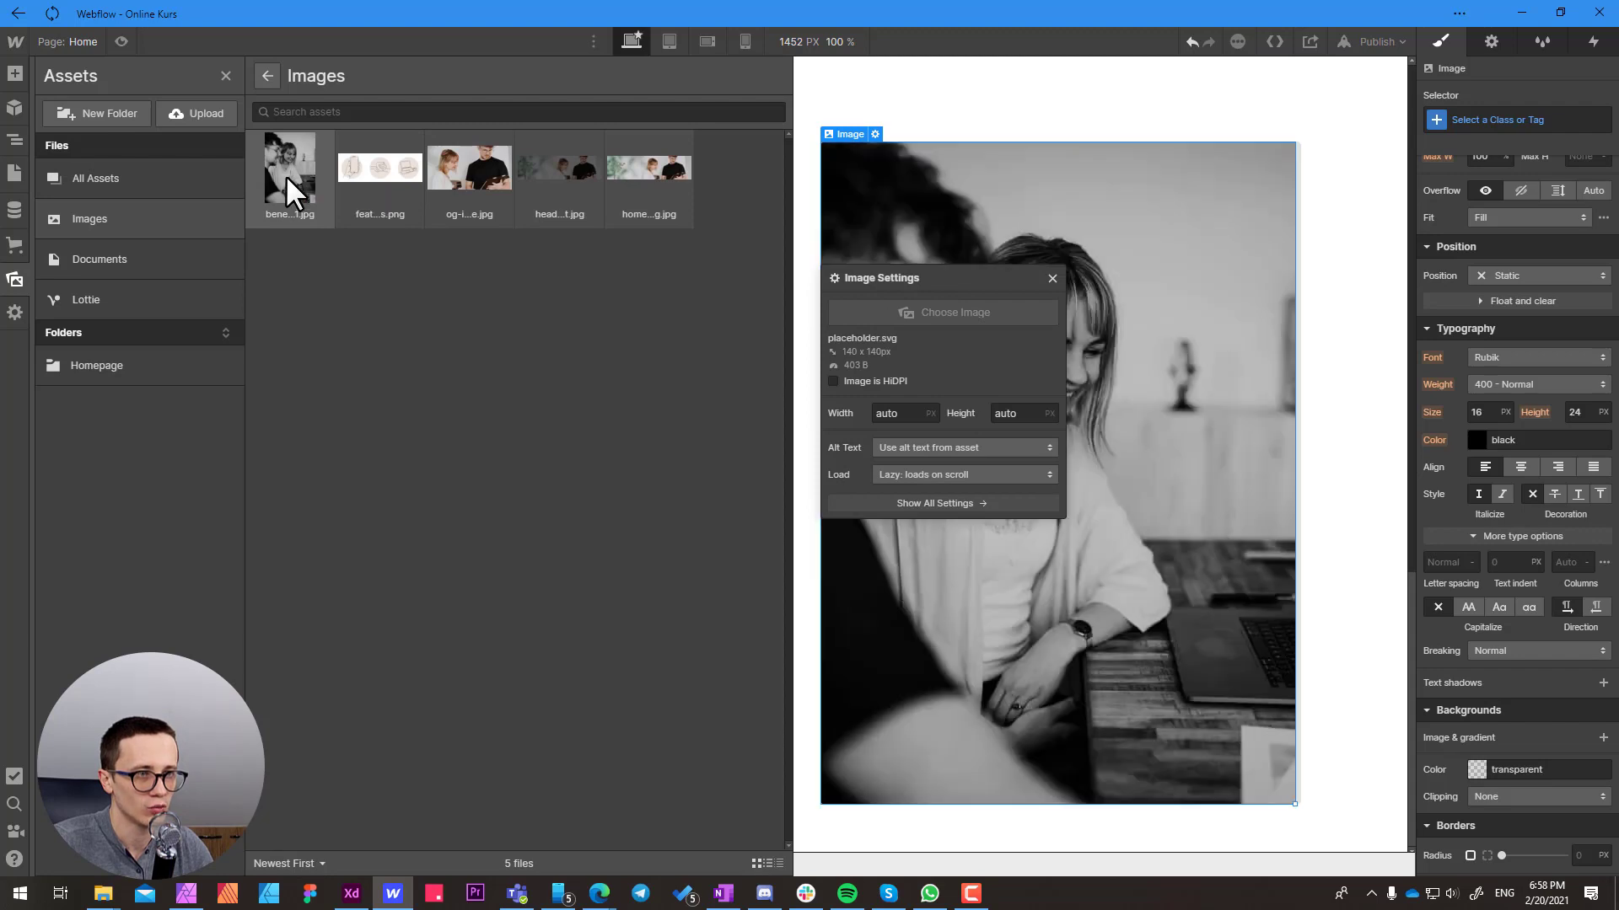
Set the benefits image's width to 564 px and its height to 787 px
left_click_drag(916, 329, 877, 329)
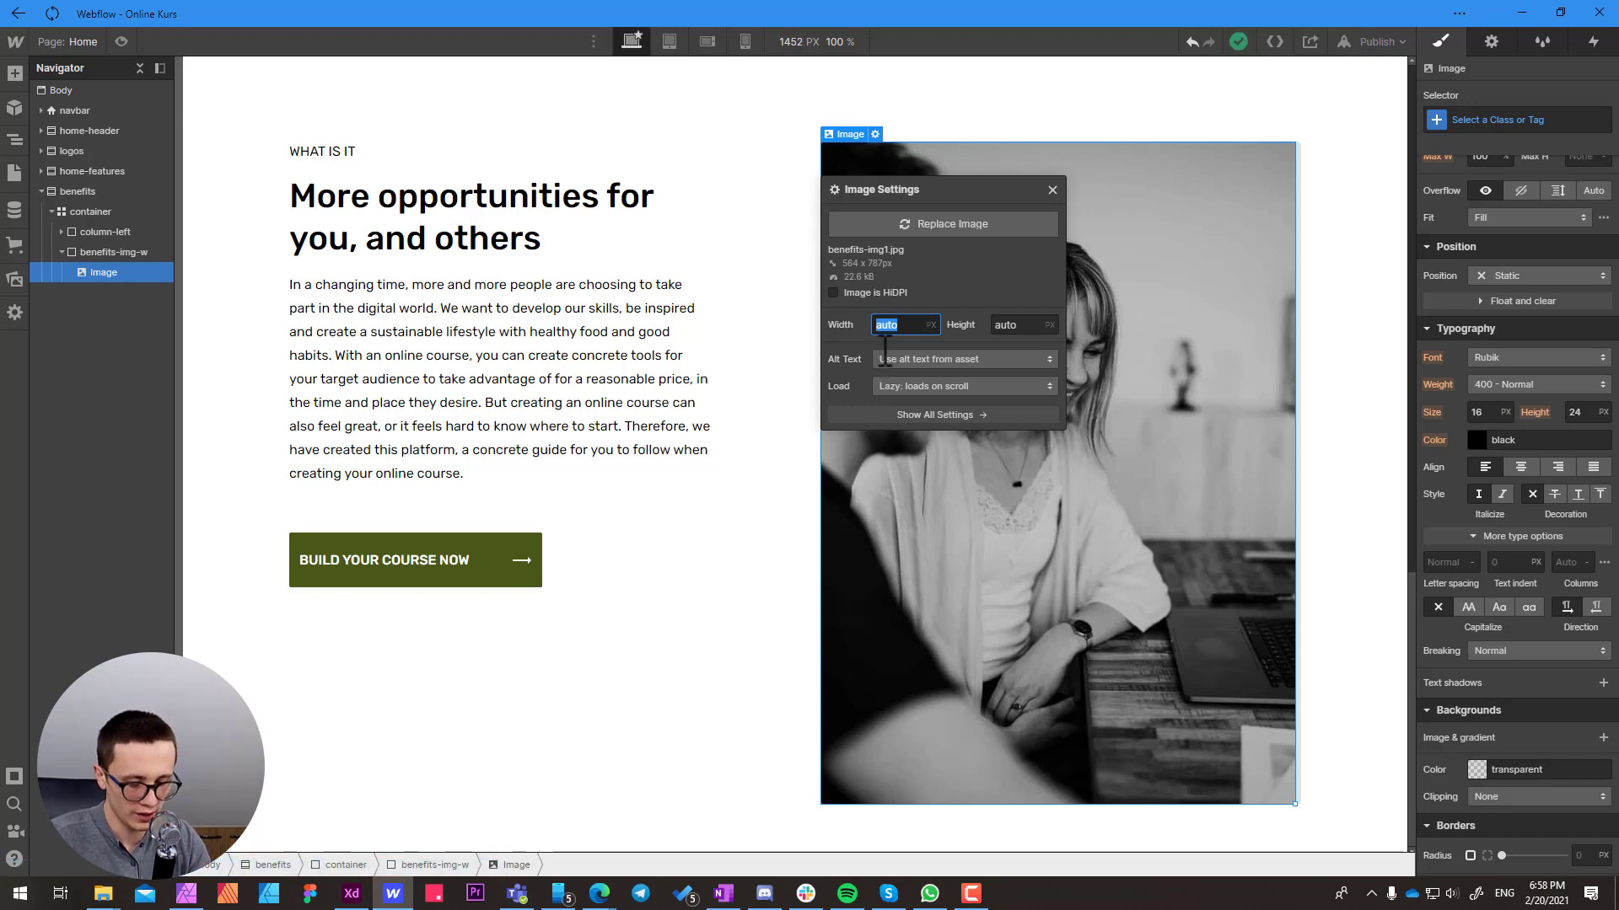
type("564")
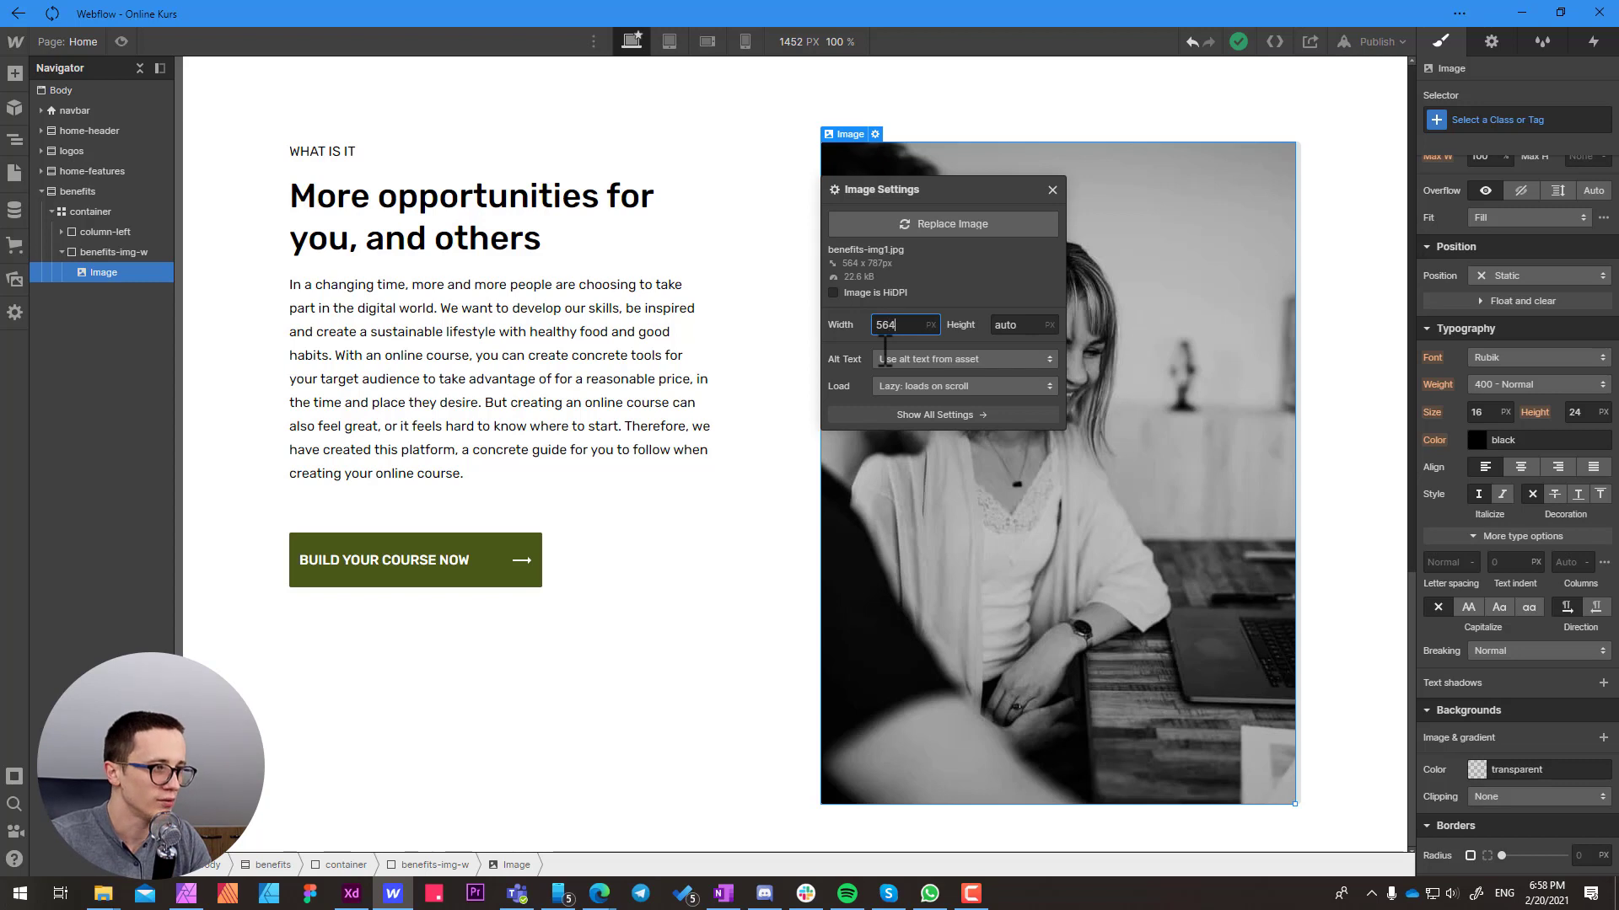
key("Tab")
type("7")
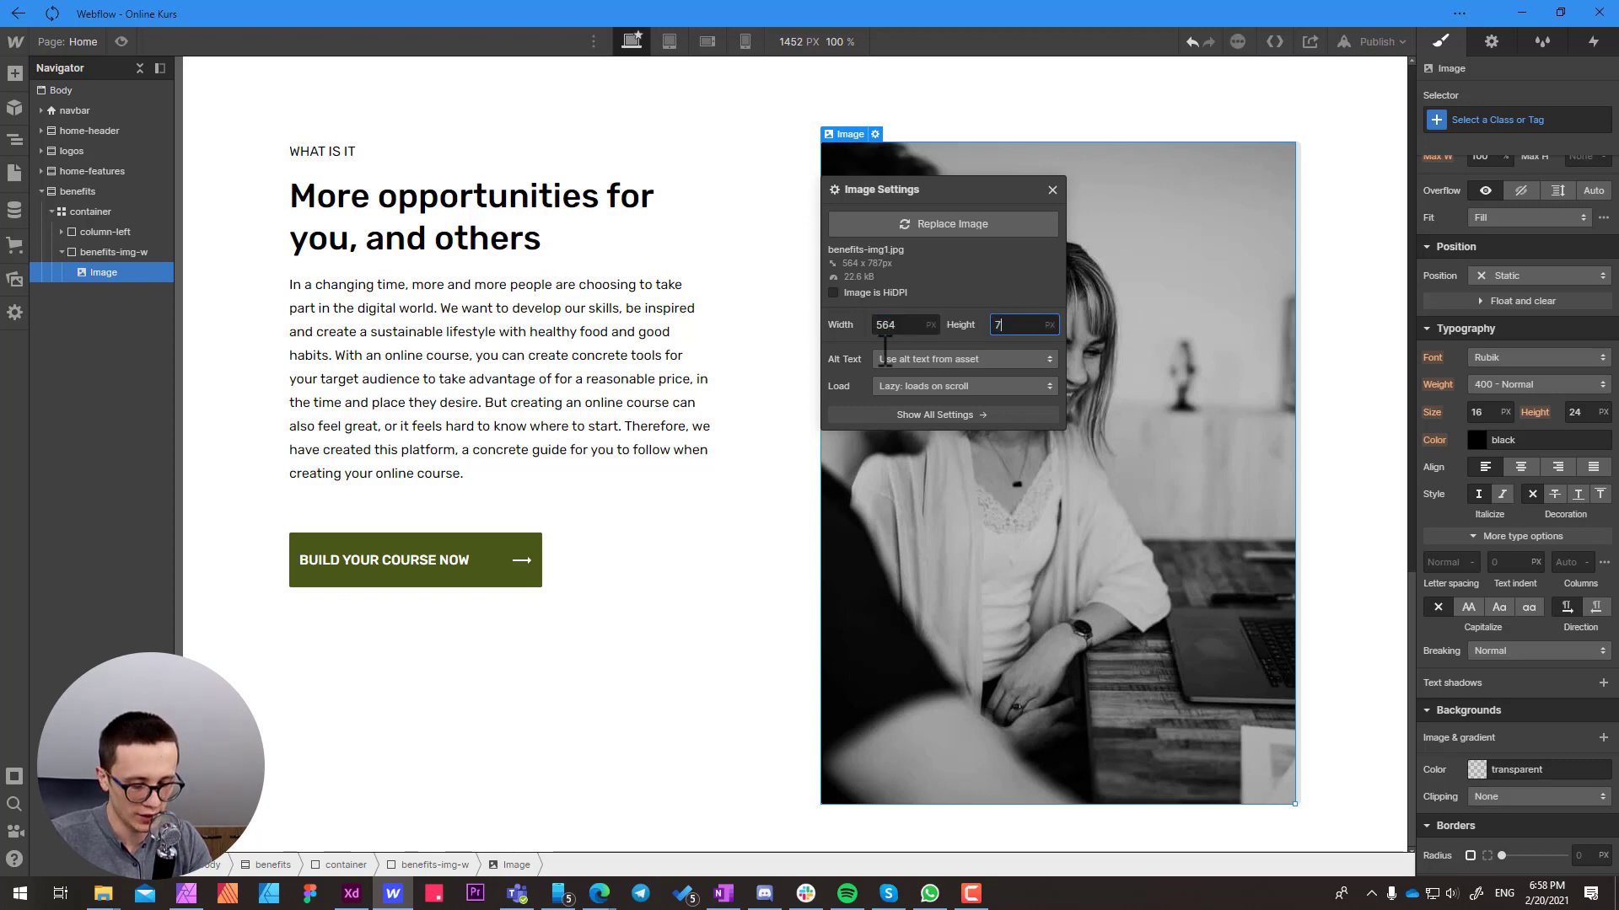
type("87")
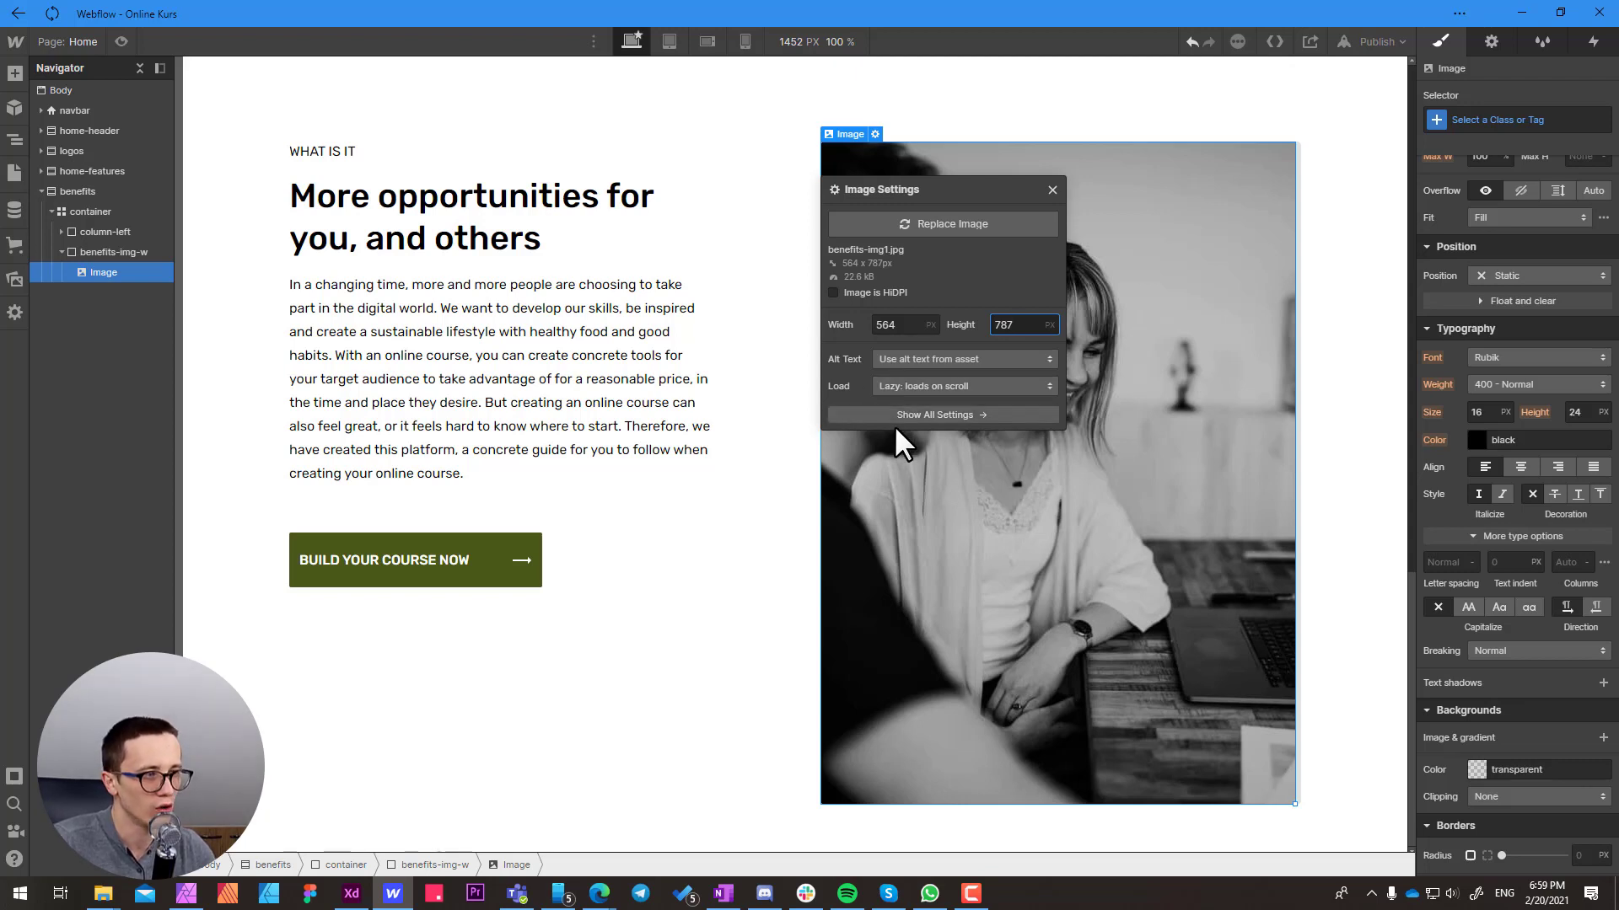
Give the benefits-img1.jpg asset the descriptive alt text "Woman smiling and looking at computer screen"
left_click(14, 281)
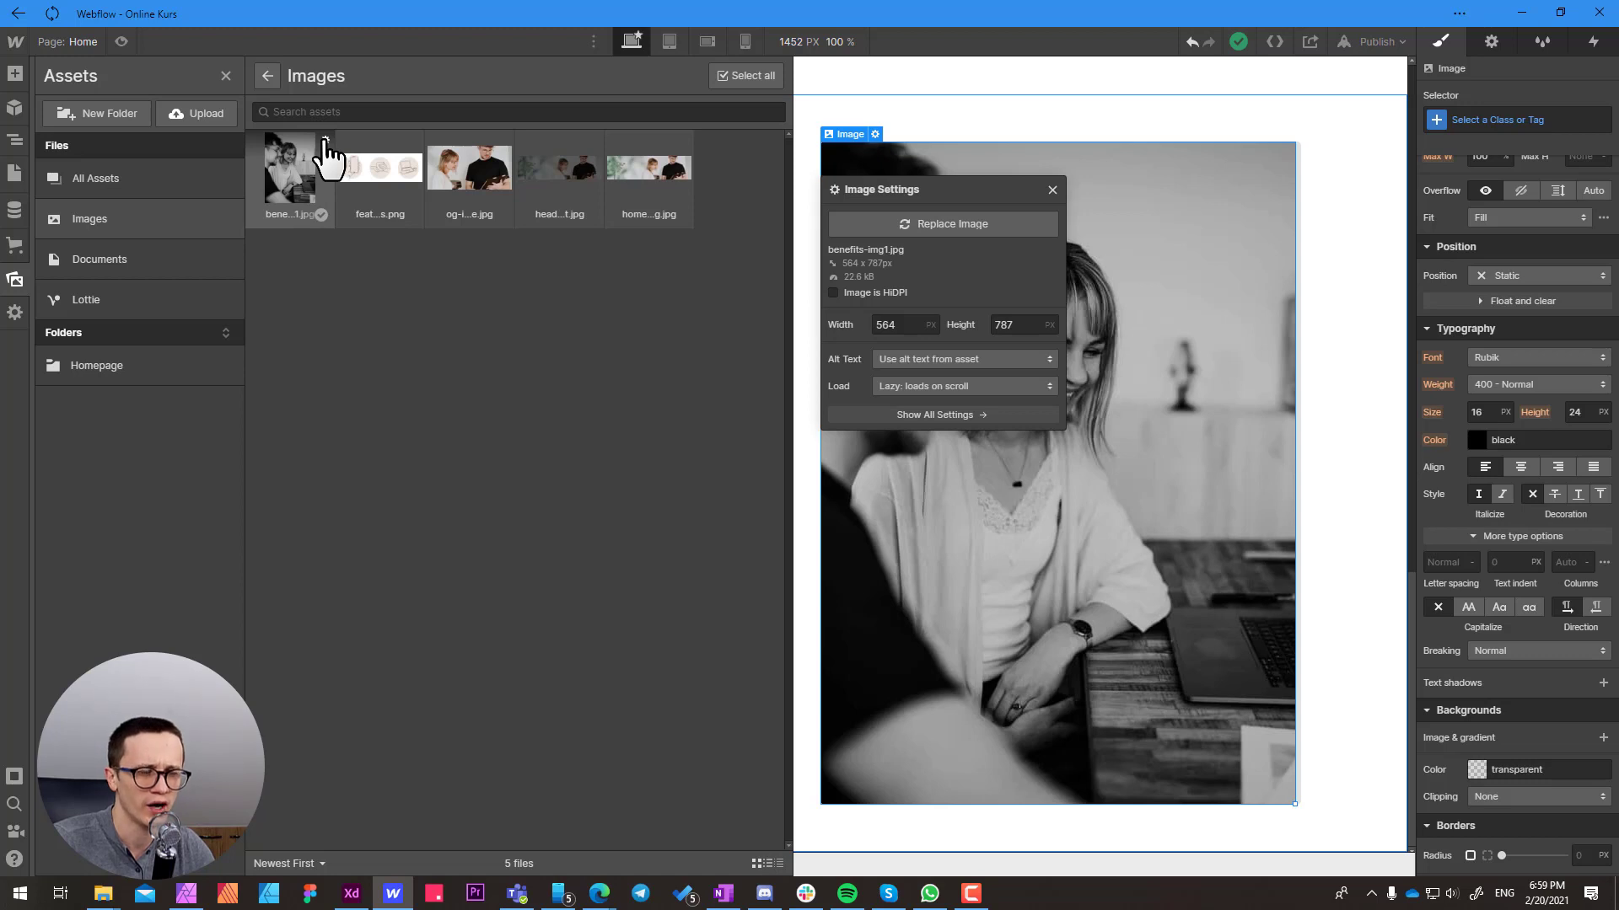
left_click(325, 140)
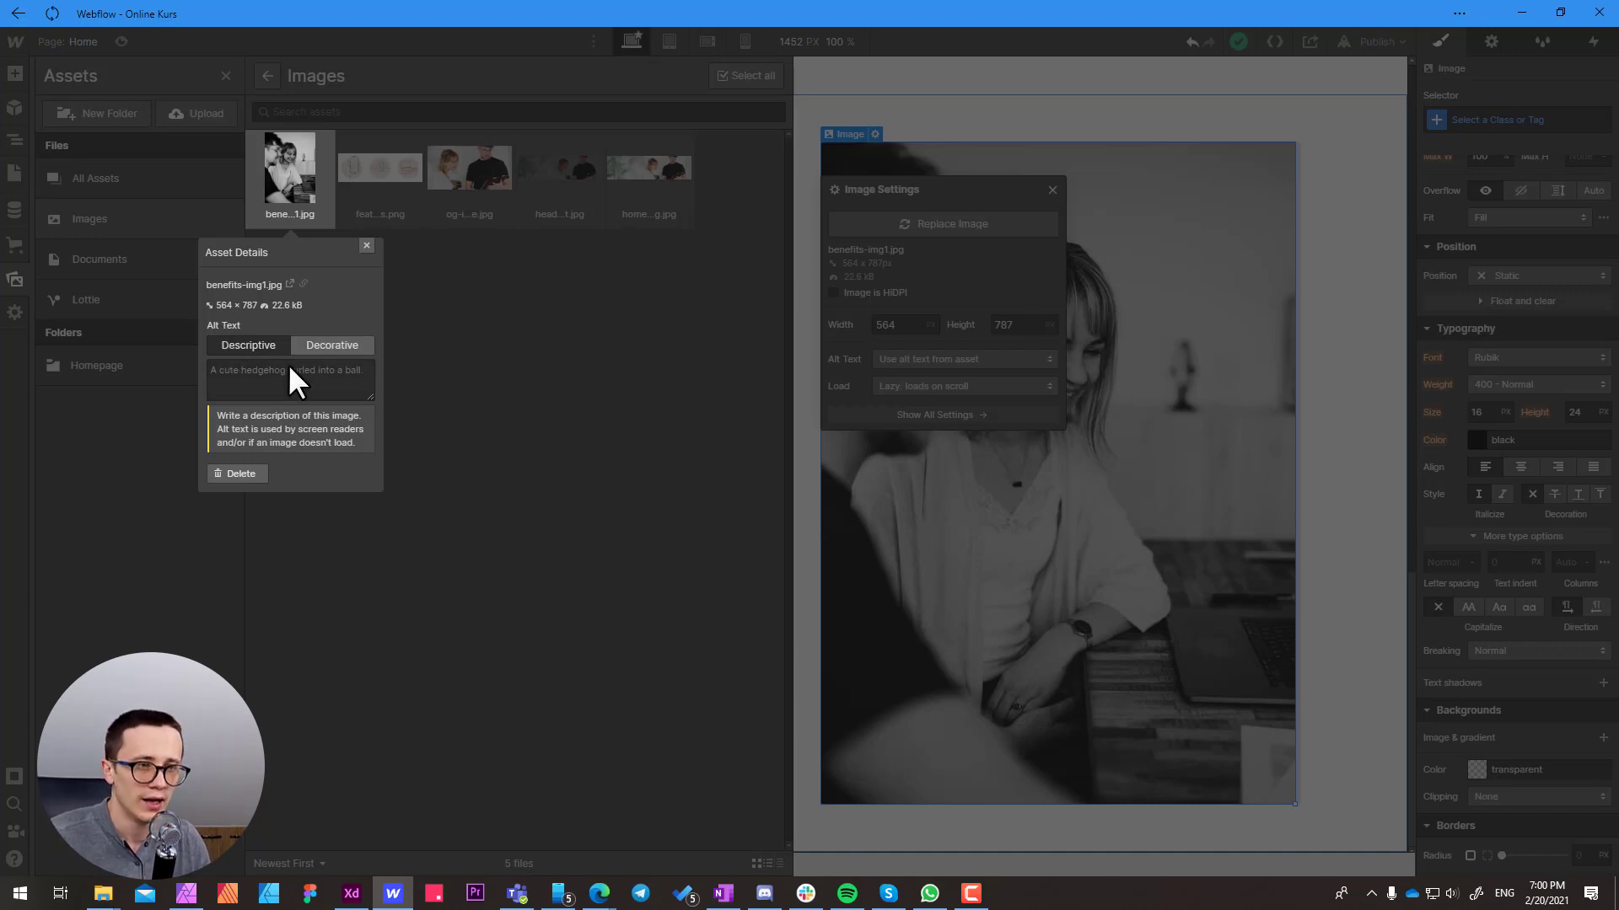
left_click(246, 372)
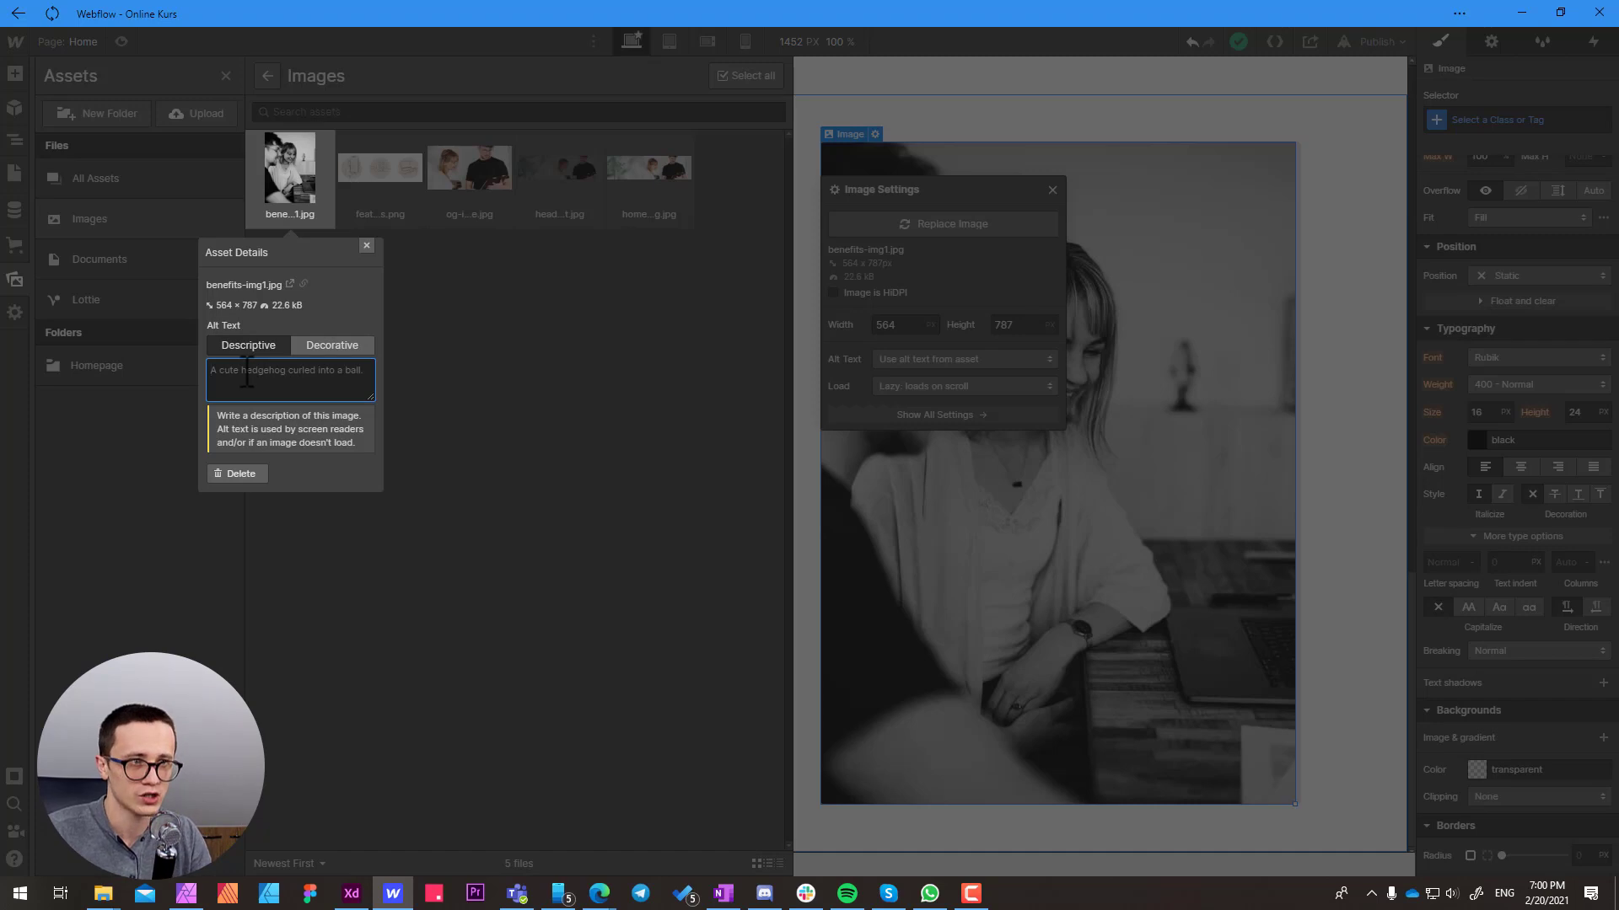
type("Woman smilin")
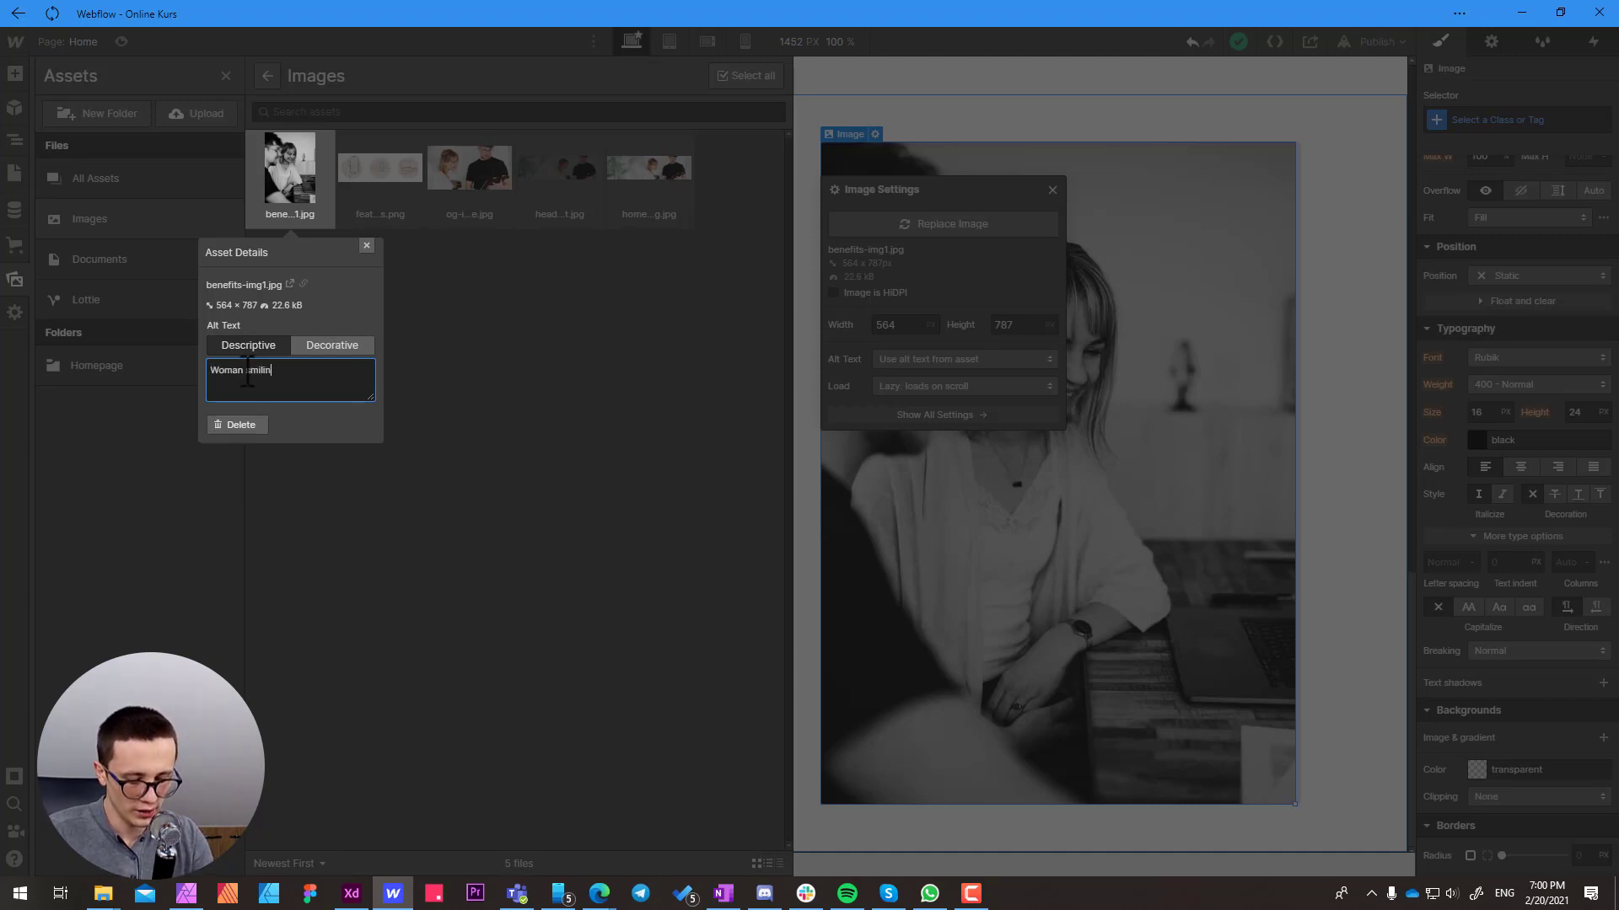
type("g and looking a")
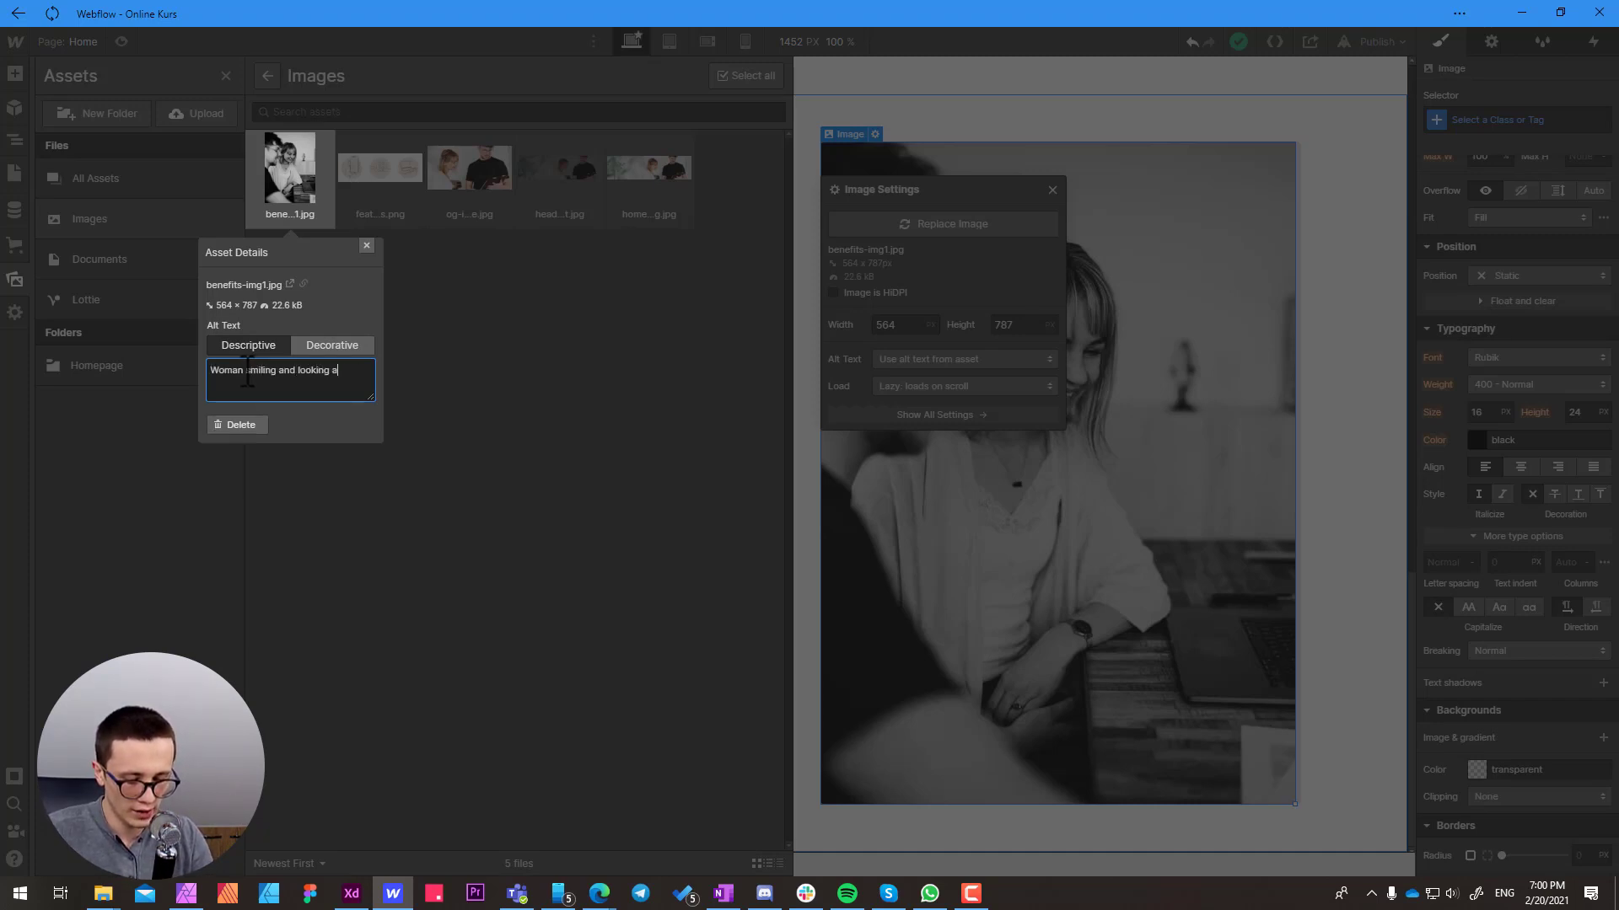
type("t computer")
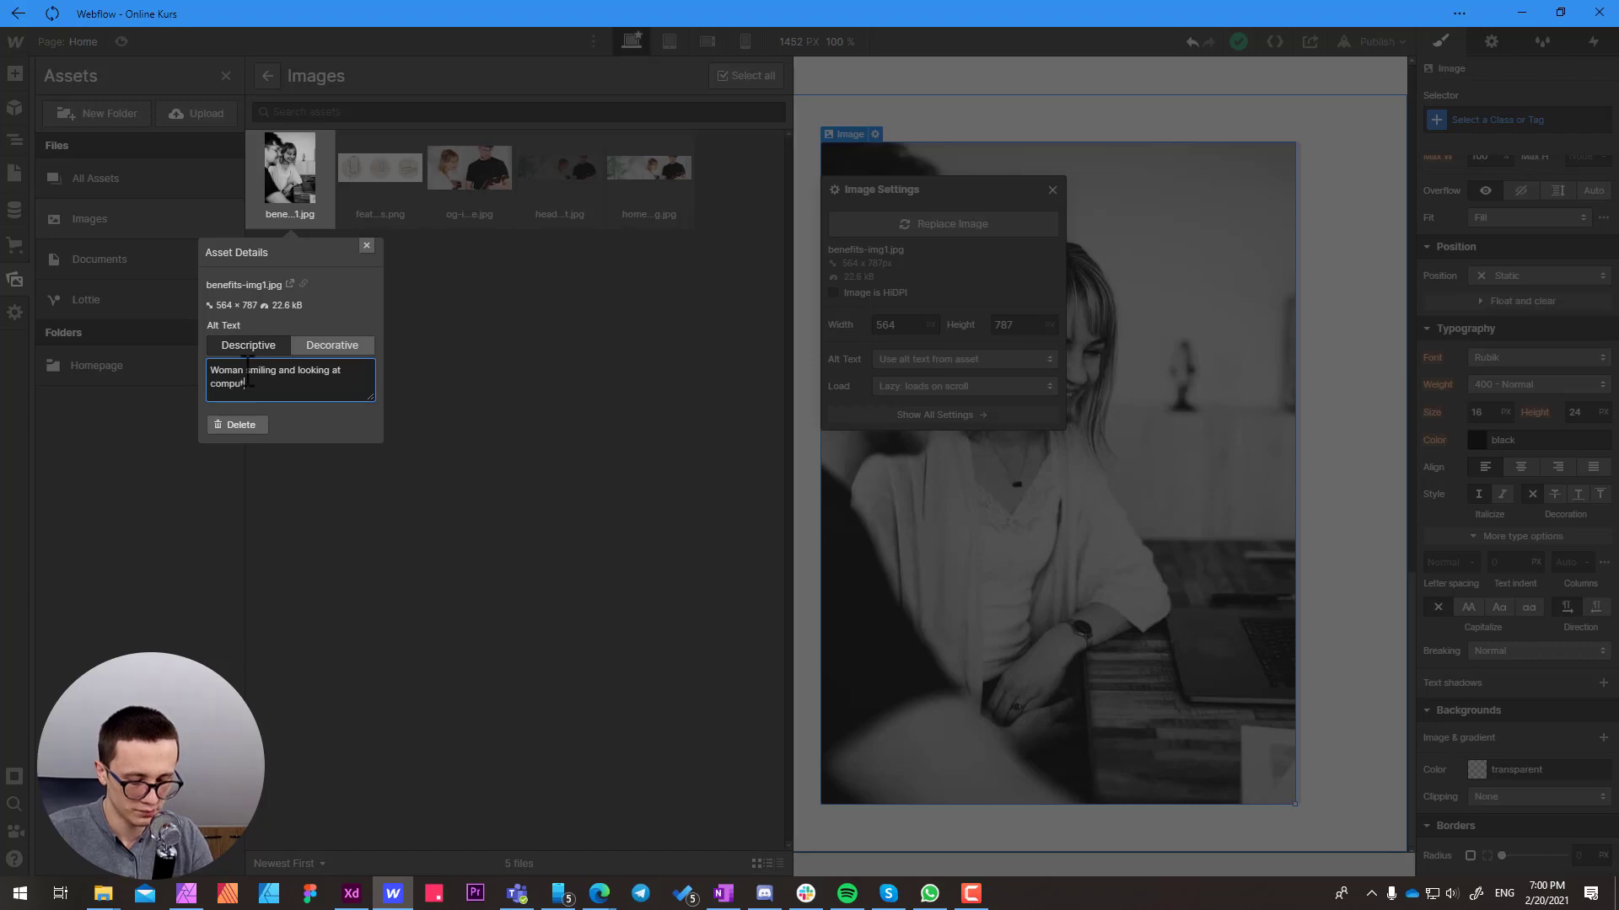
type("creen")
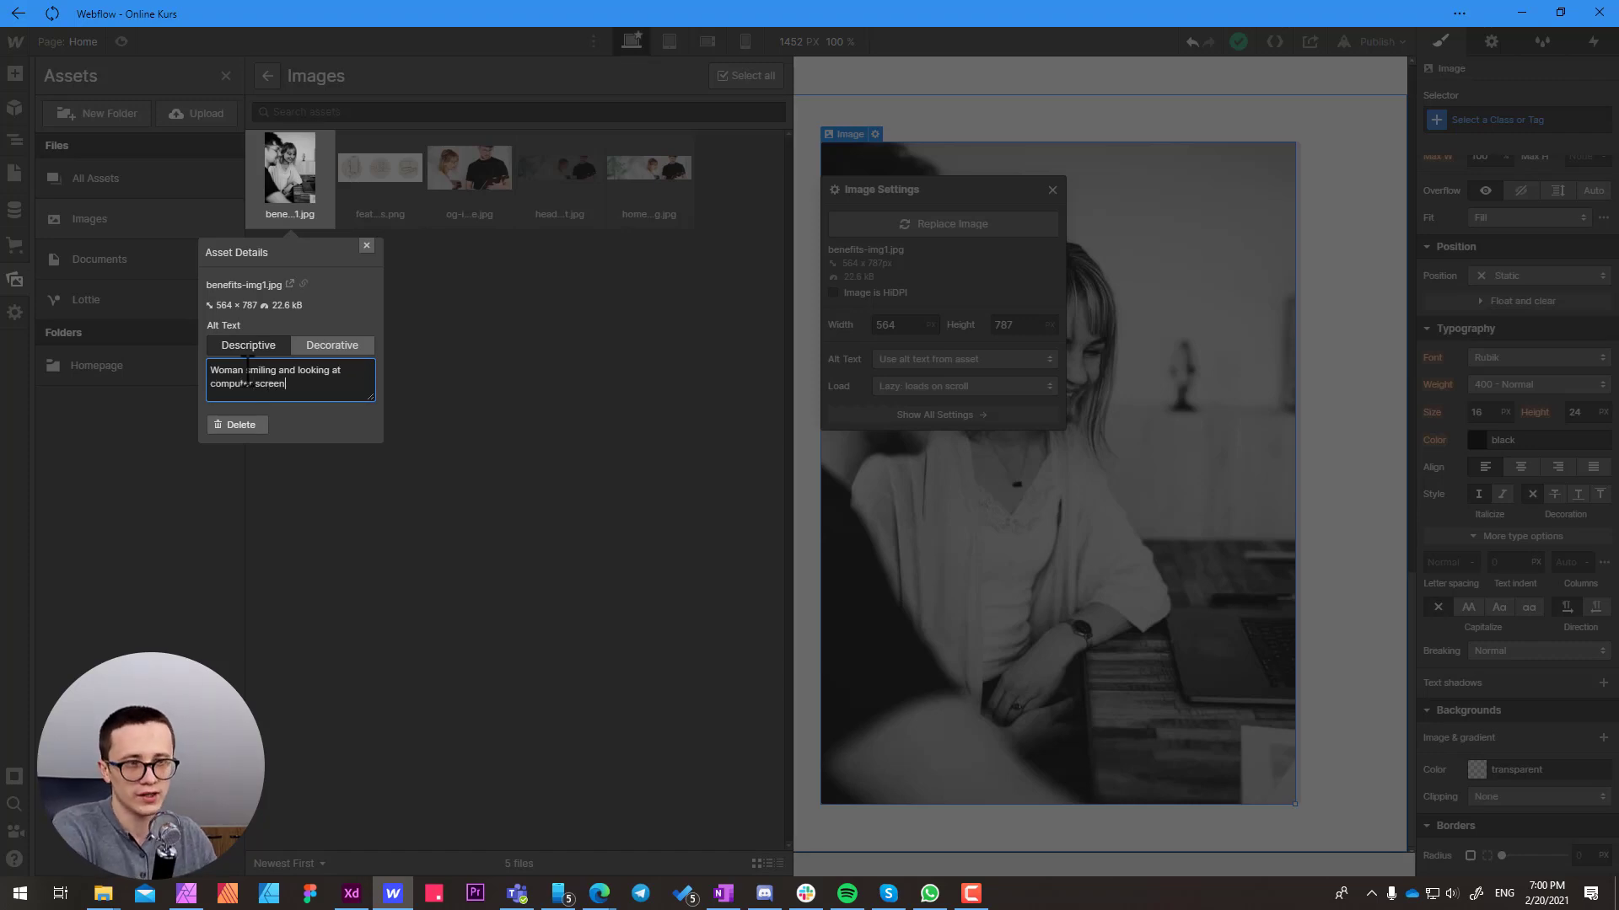
key("Return")
left_click(703, 78)
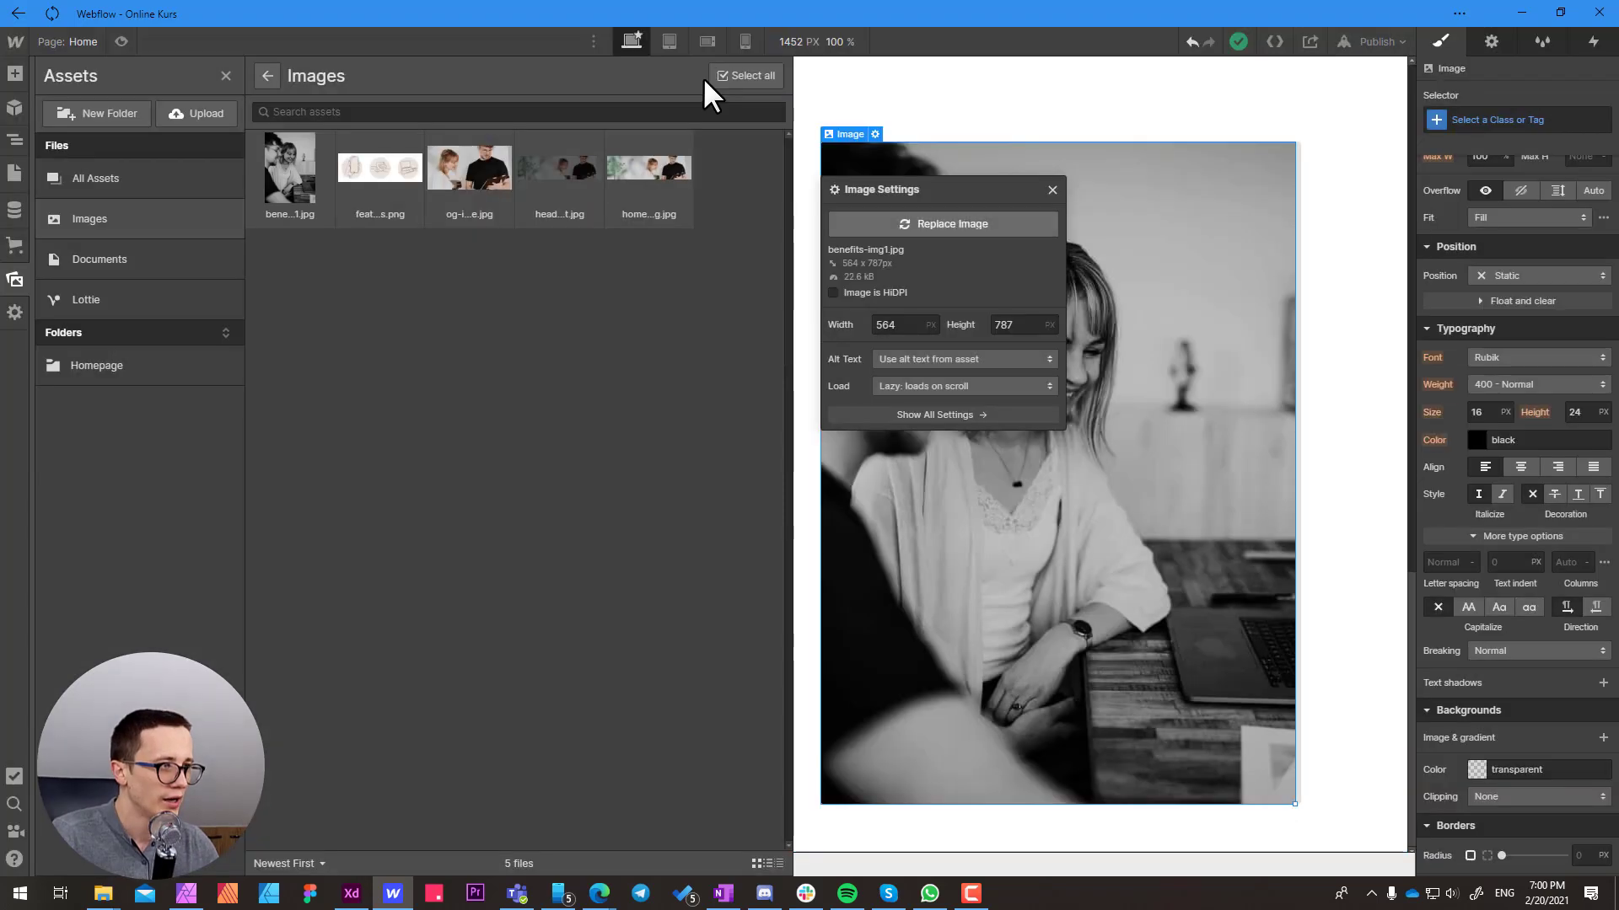
Keep the benefits image's alt text set to "Use alt text from asset", close its settings and return to the Navigator
left_click(890, 362)
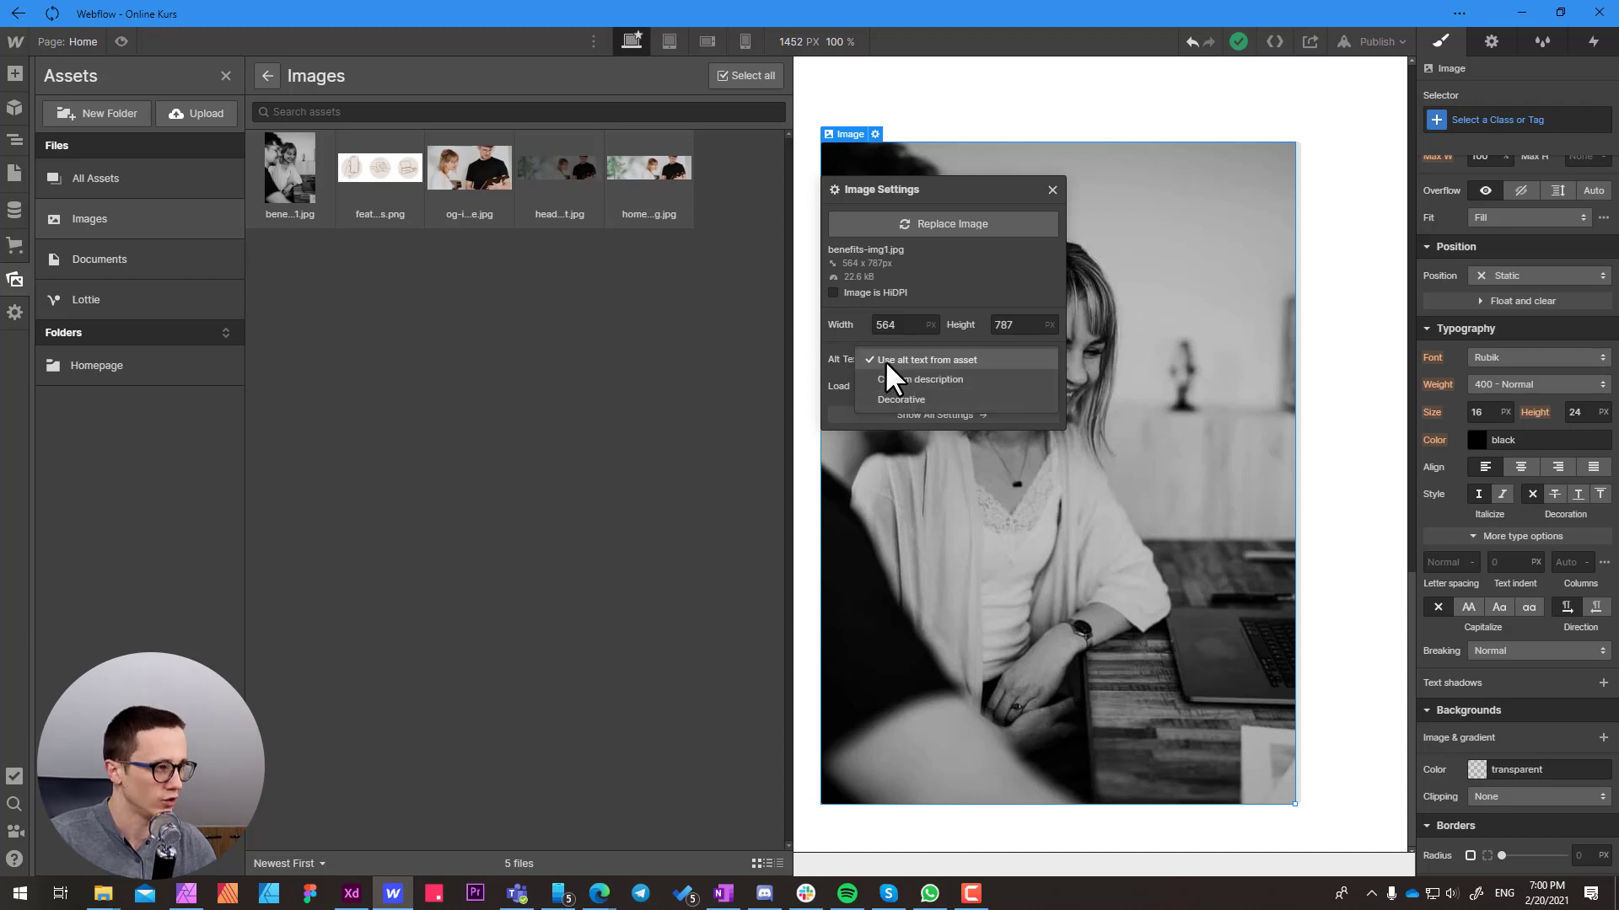
left_click(952, 361)
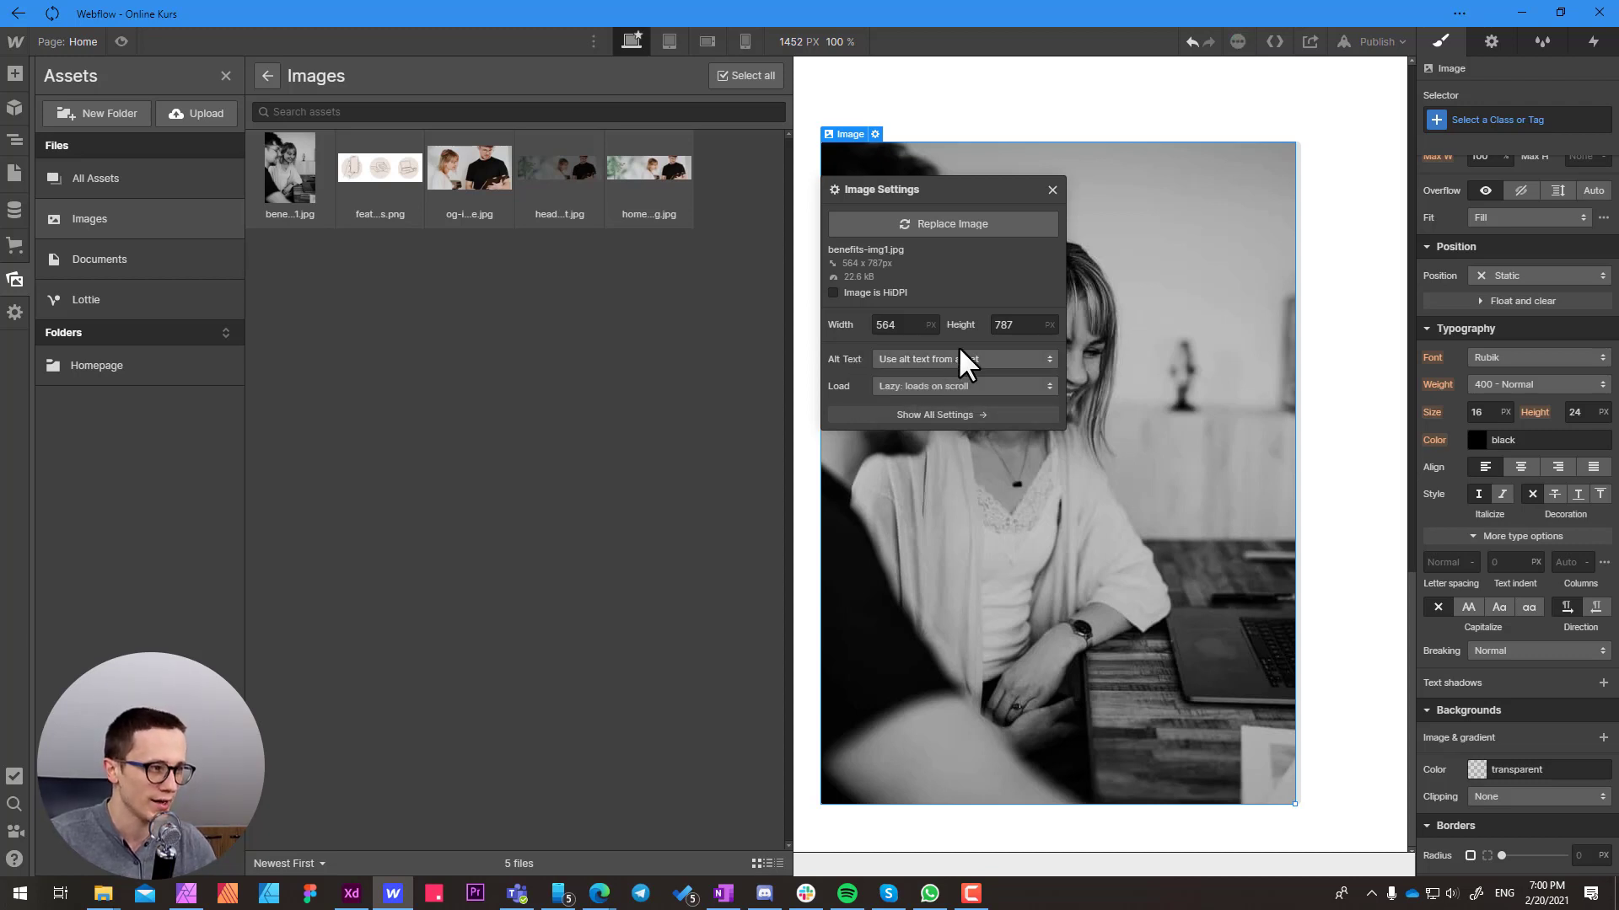
left_click(1052, 188)
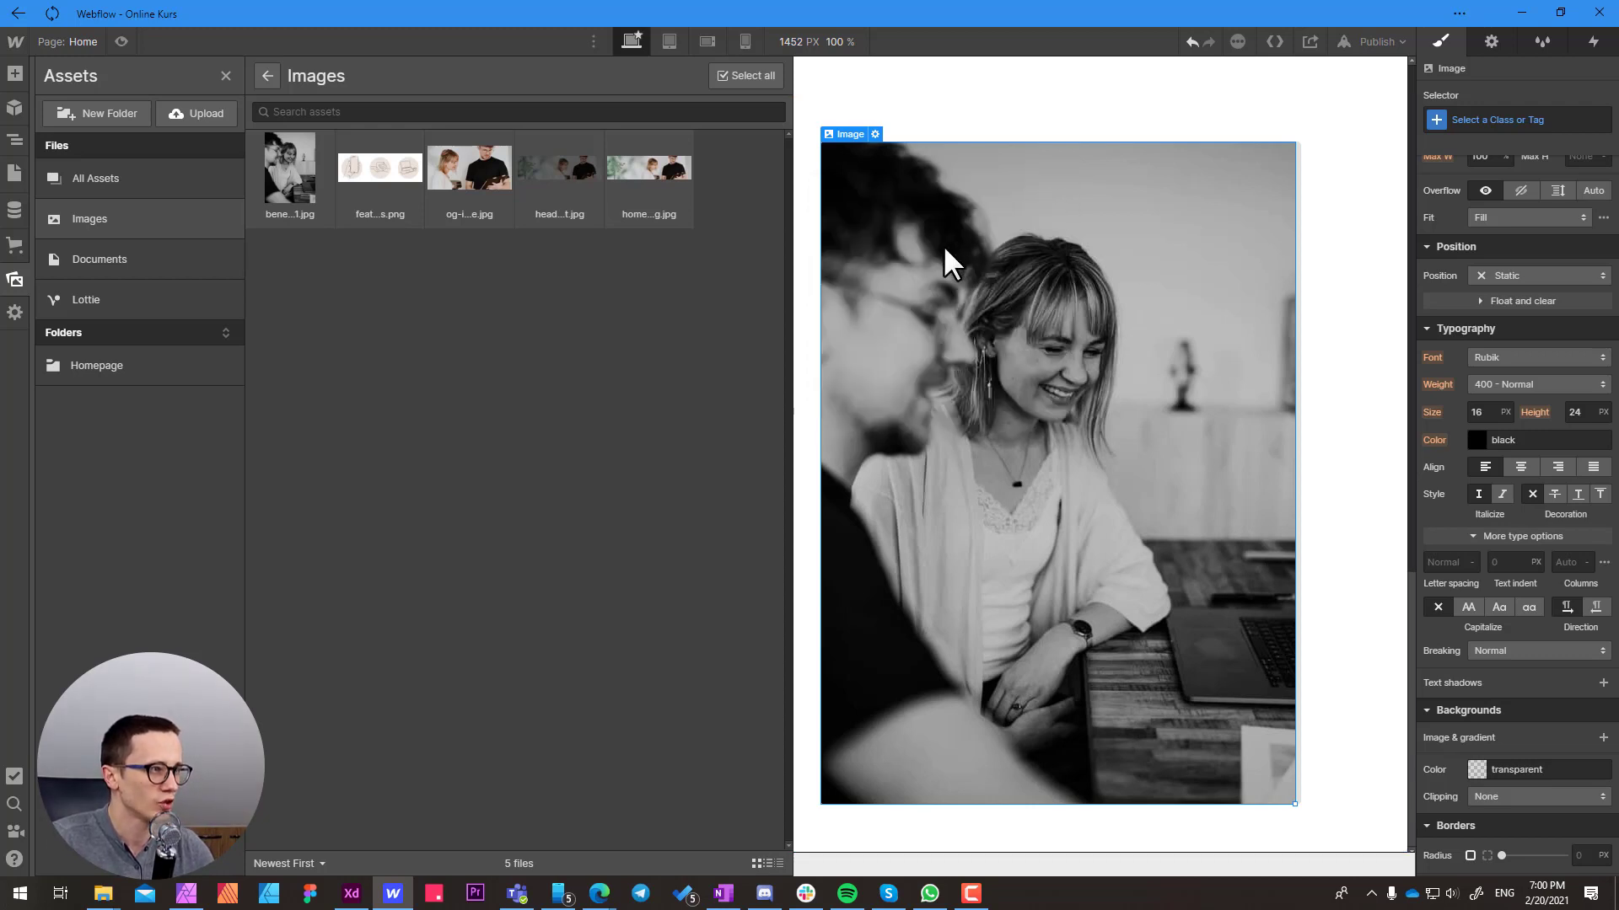
key("z")
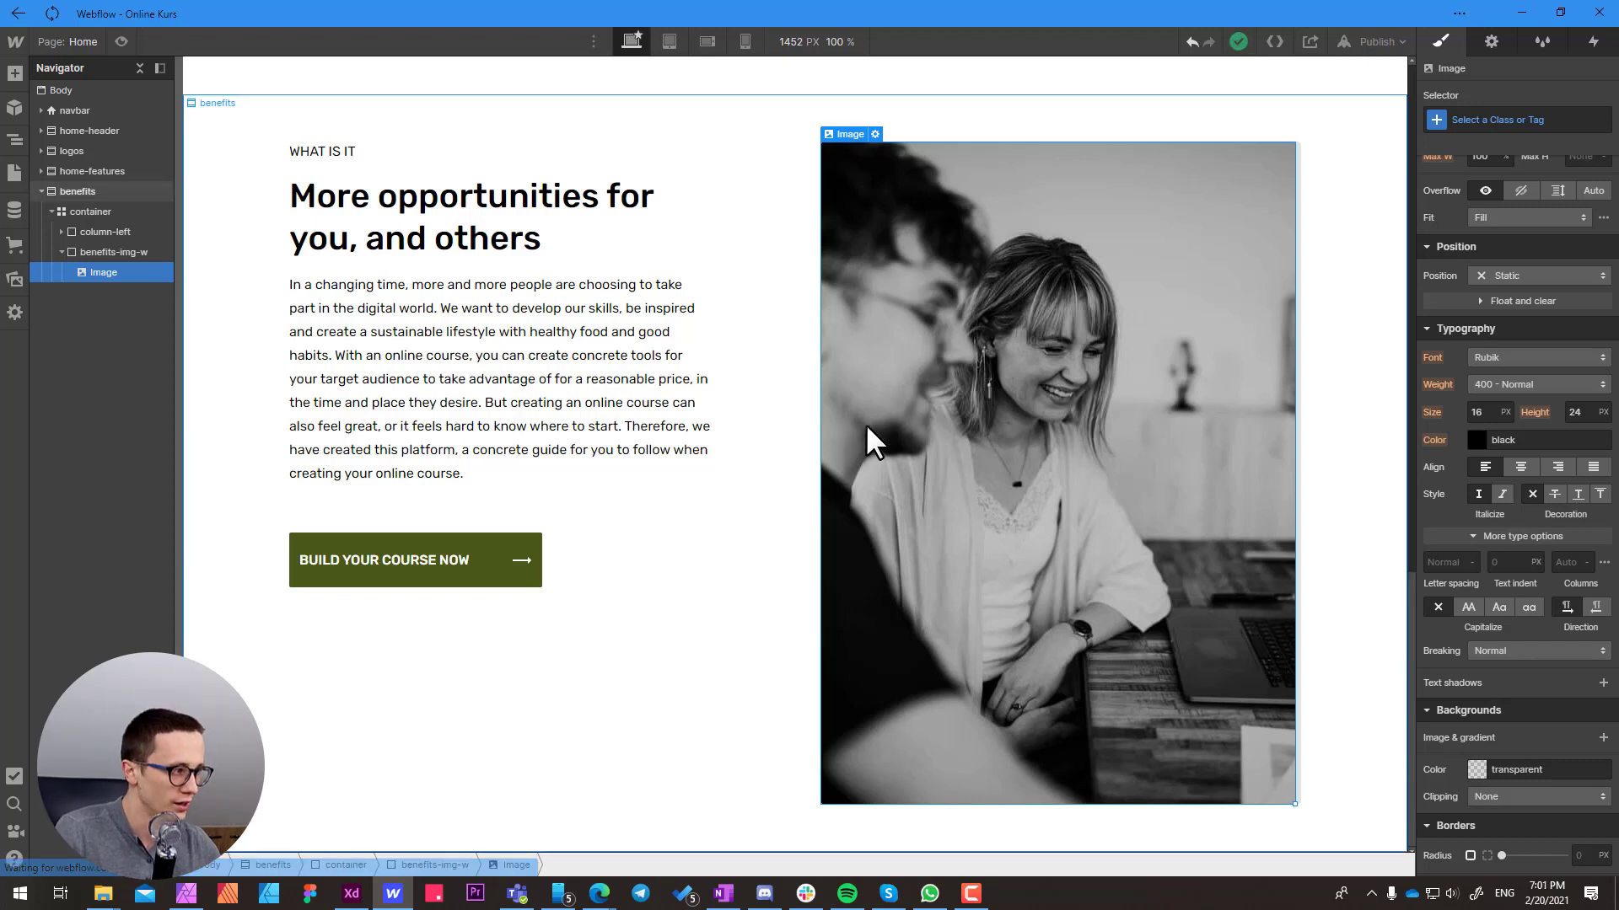
Create the class benefits-img on the image inside benefits-img-w
left_click(1474, 122)
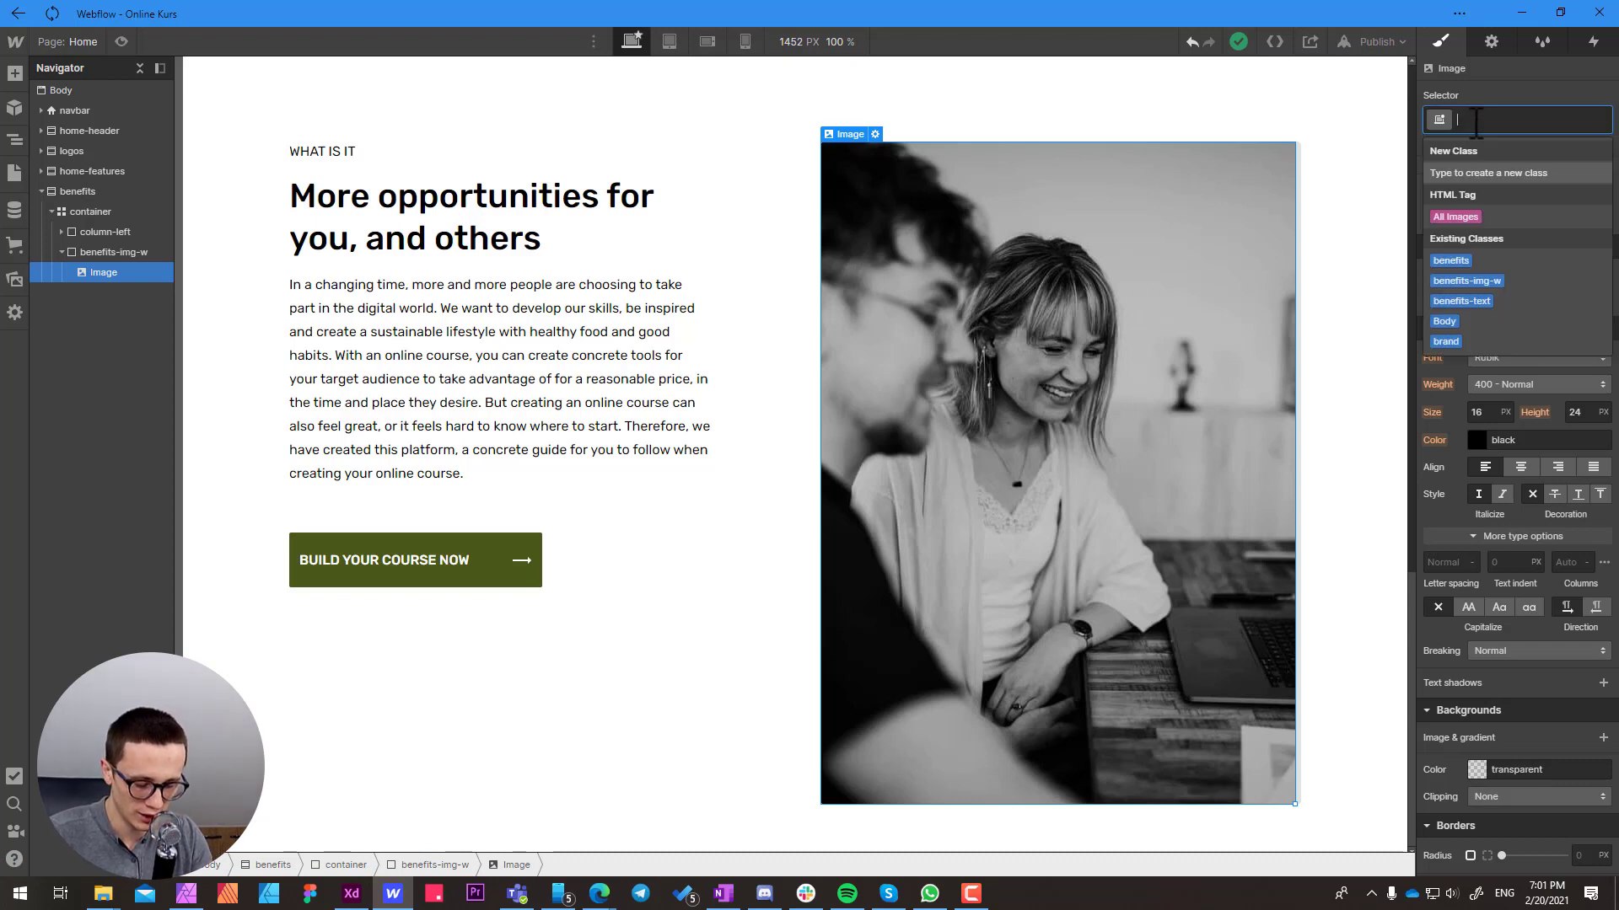
type("benefits-")
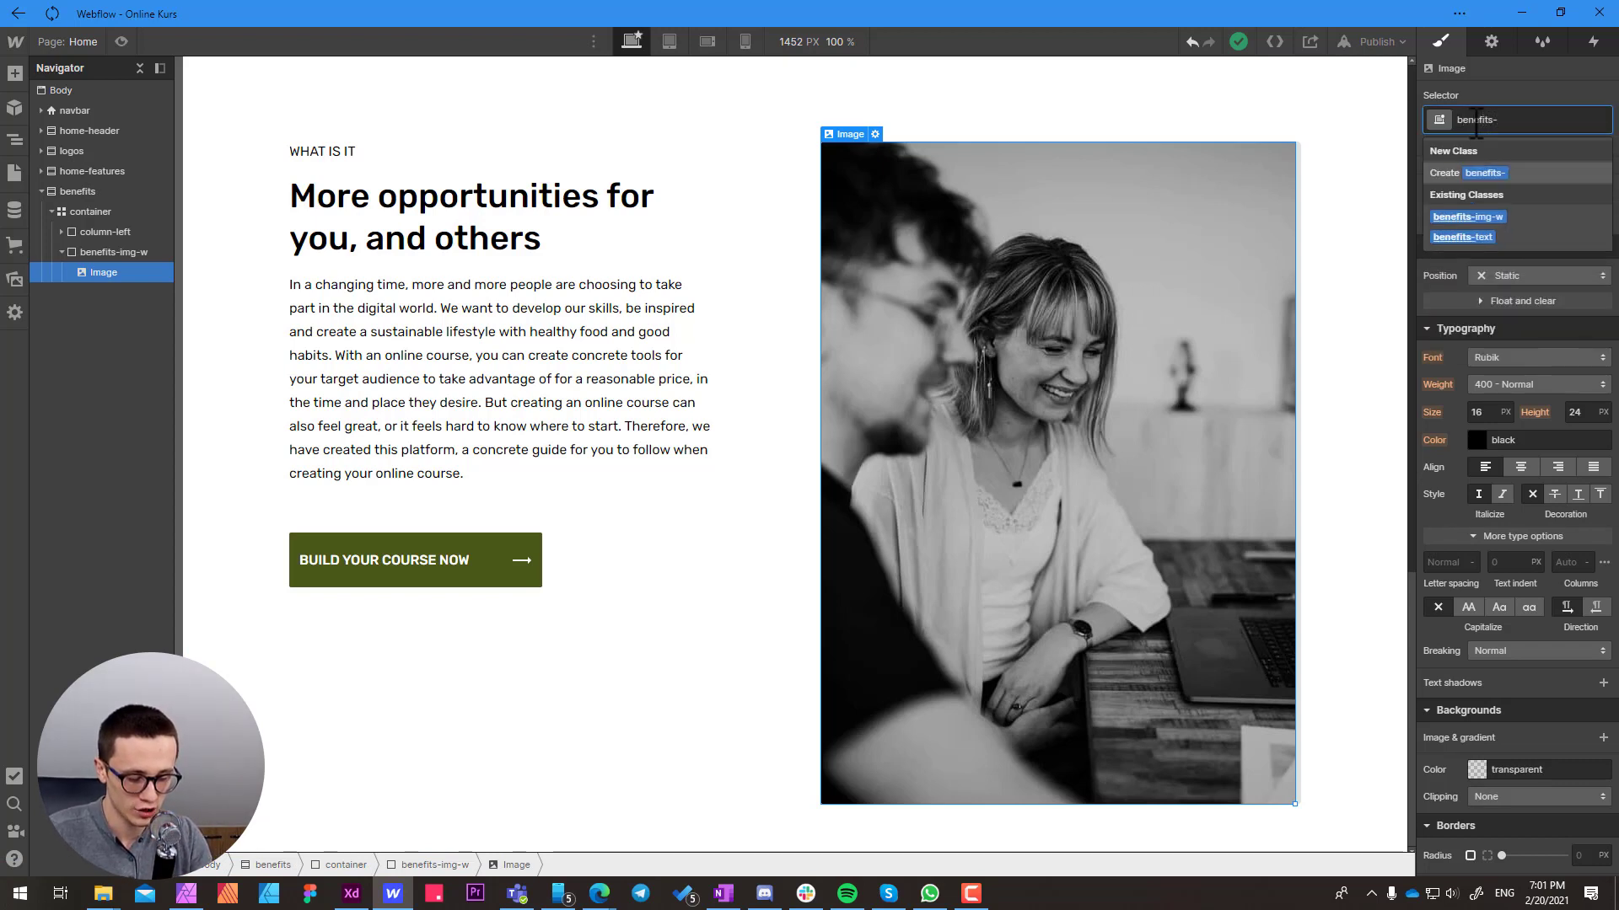
type("img")
key("Return")
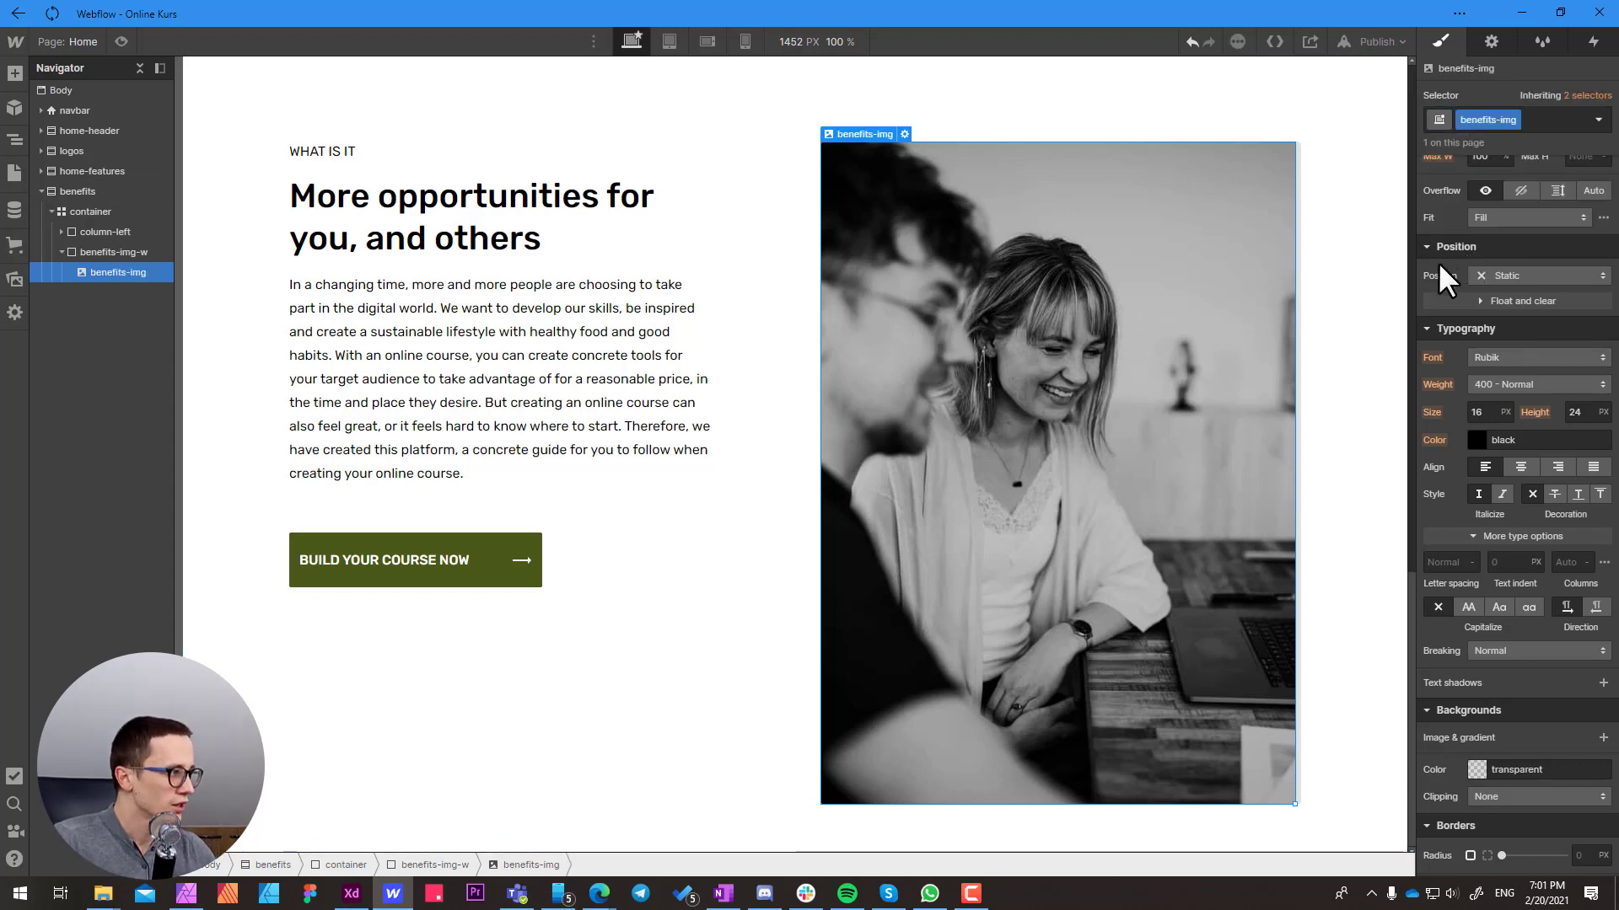
Set the benefits-img class to 100% width, 100% height and Cover fit
scroll(1439, 263, "up", 3)
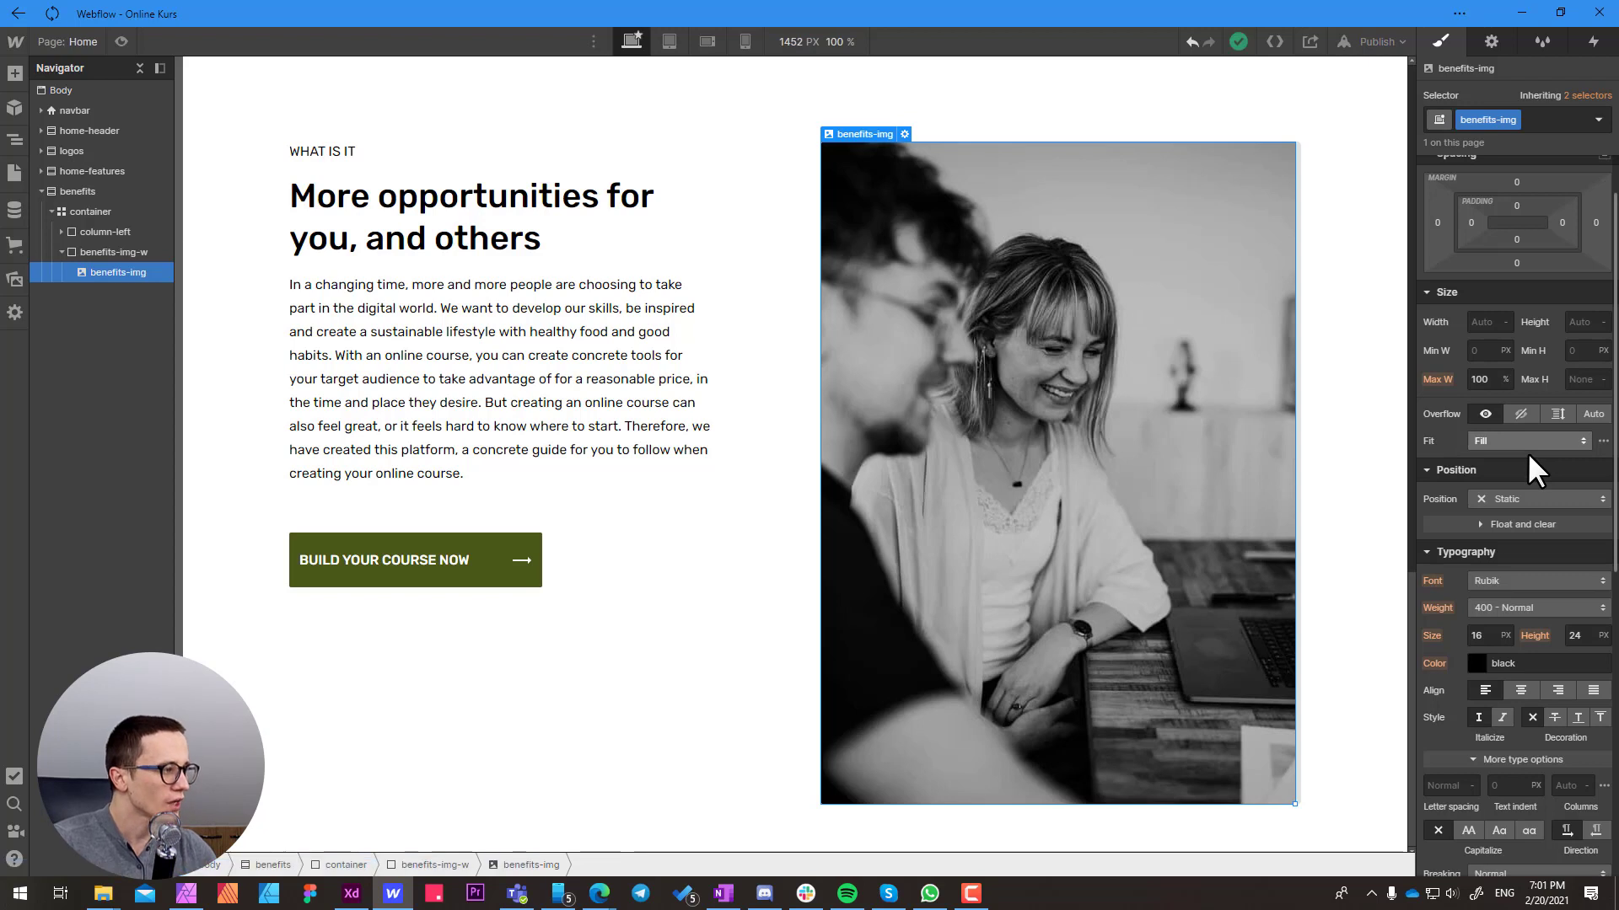
left_click(1485, 325)
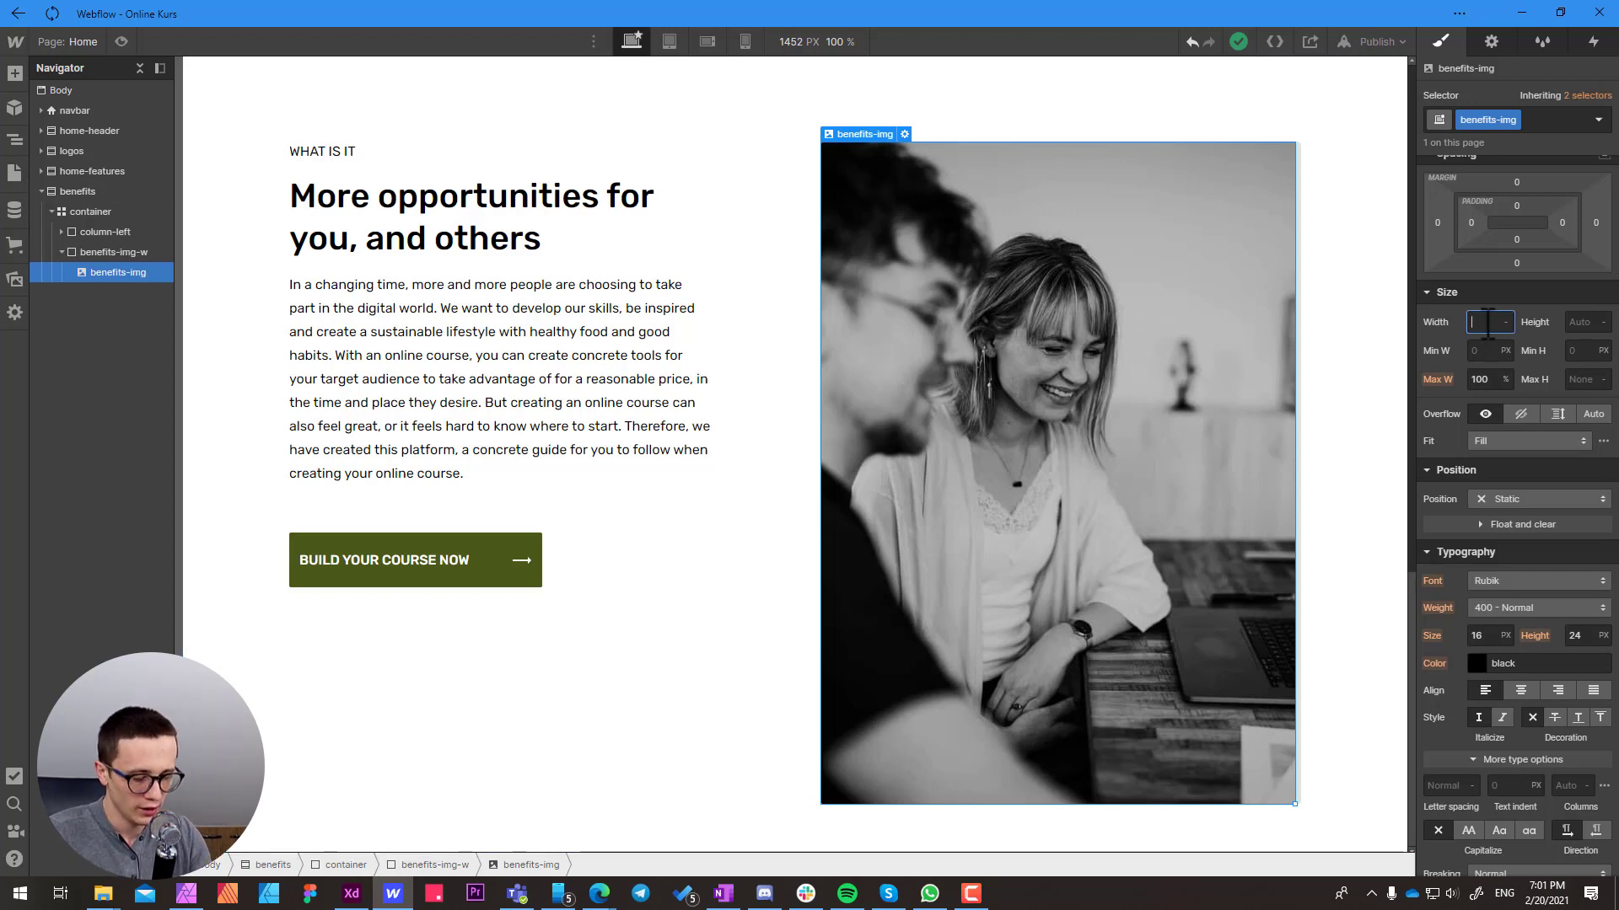
type("100%")
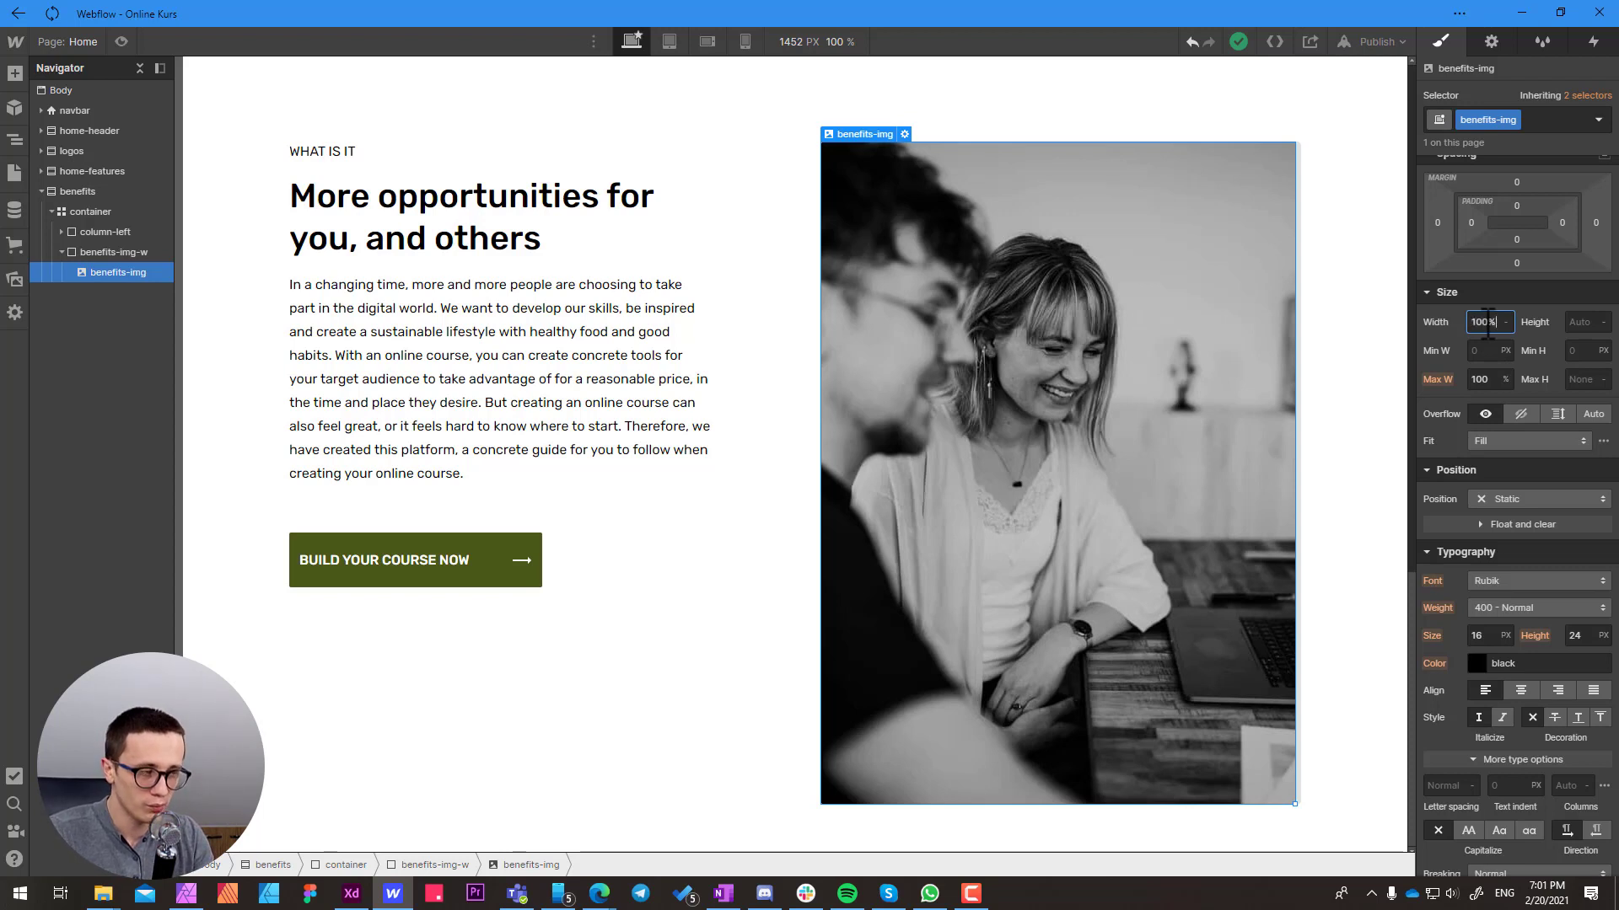
key("Return")
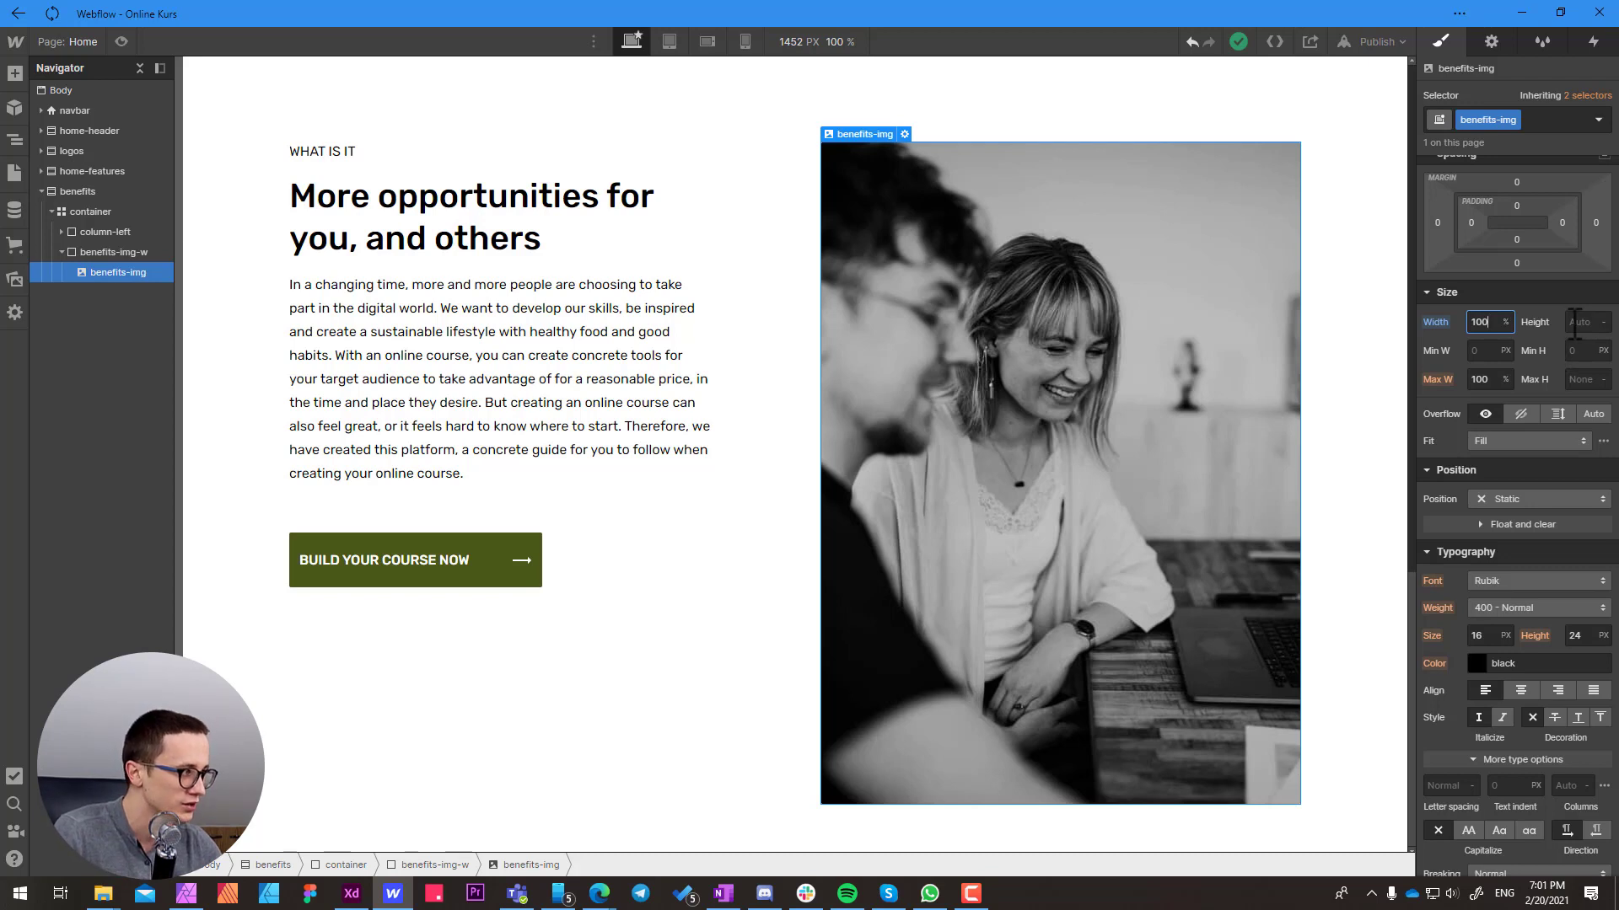
left_click(1573, 323)
type("100%")
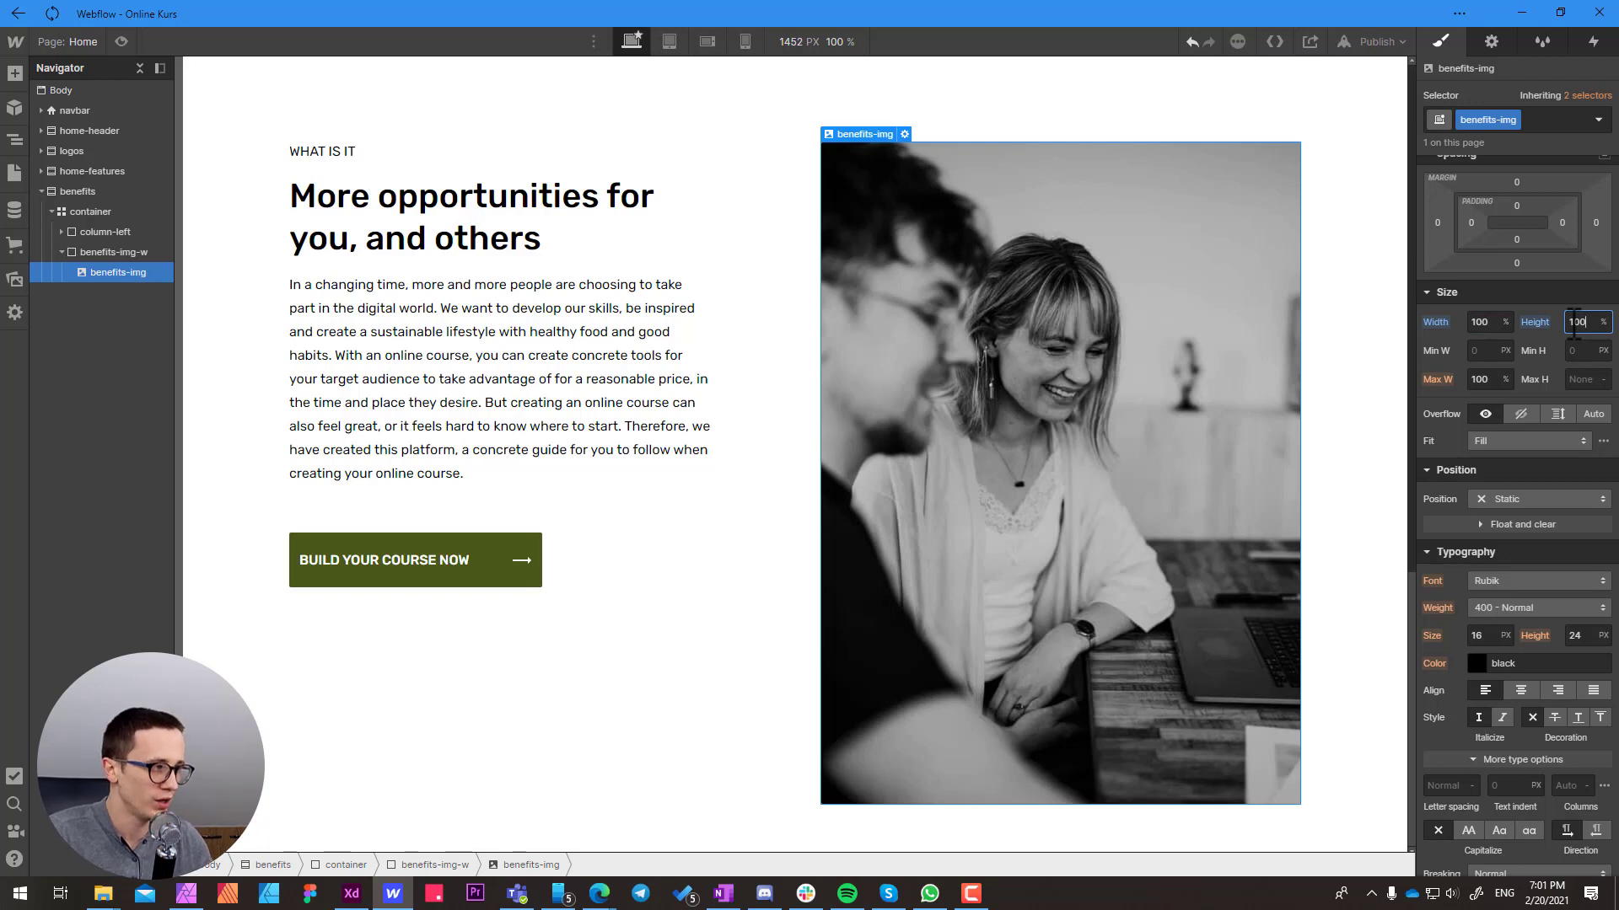
left_click(1488, 440)
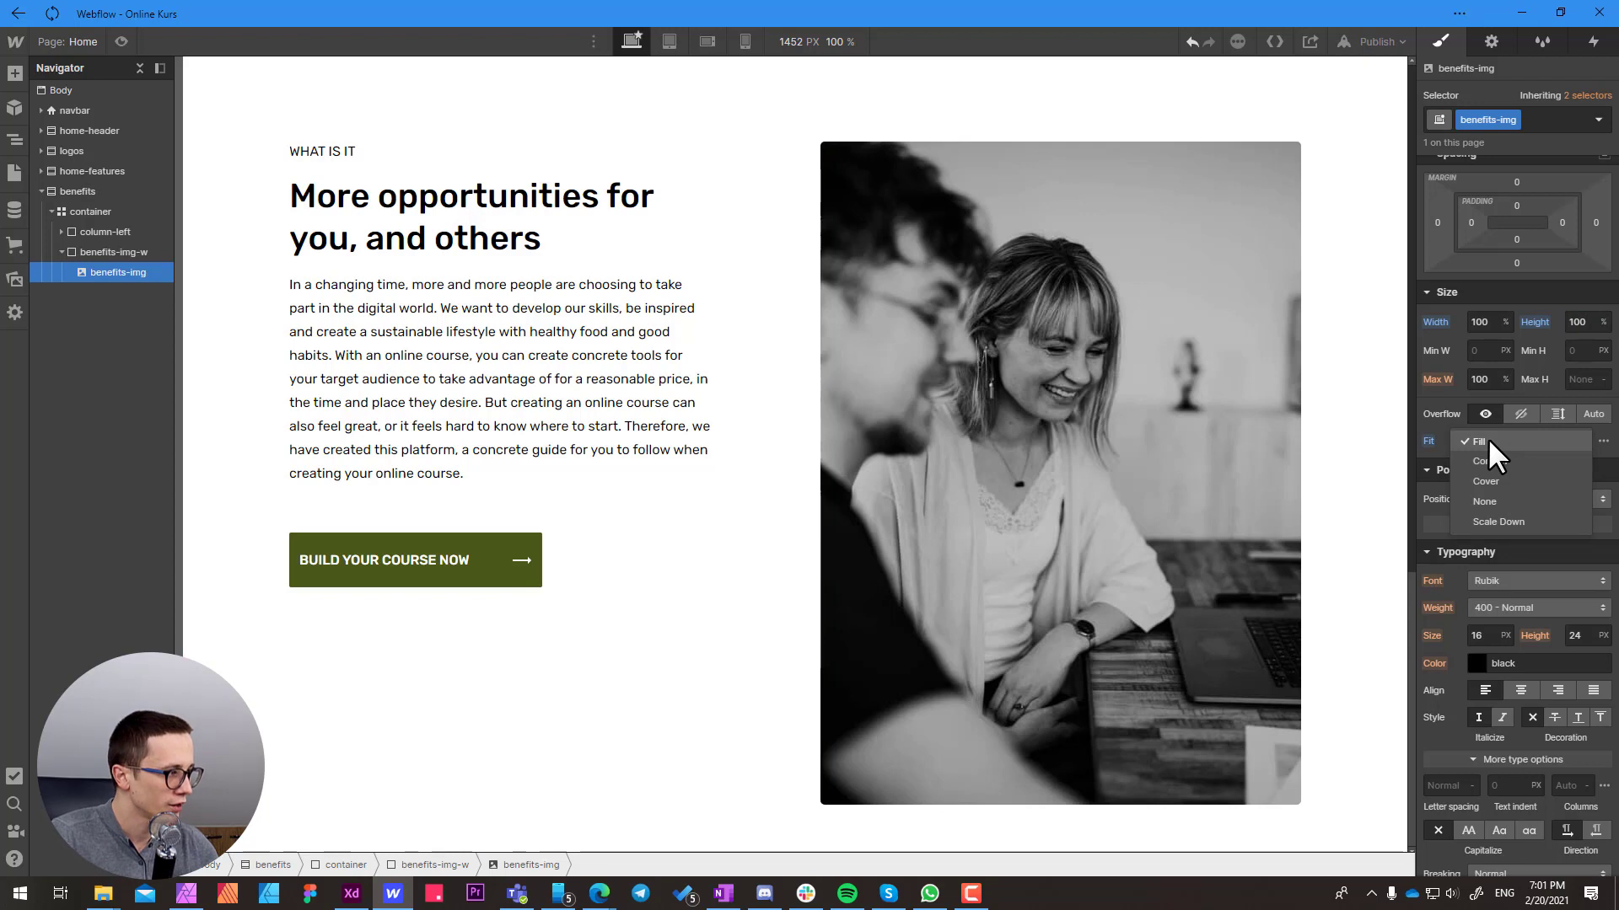
left_click(1492, 480)
Narrow and widen the canvas to check how the benefits section and its image respond to different screen widths
left_click(1376, 470)
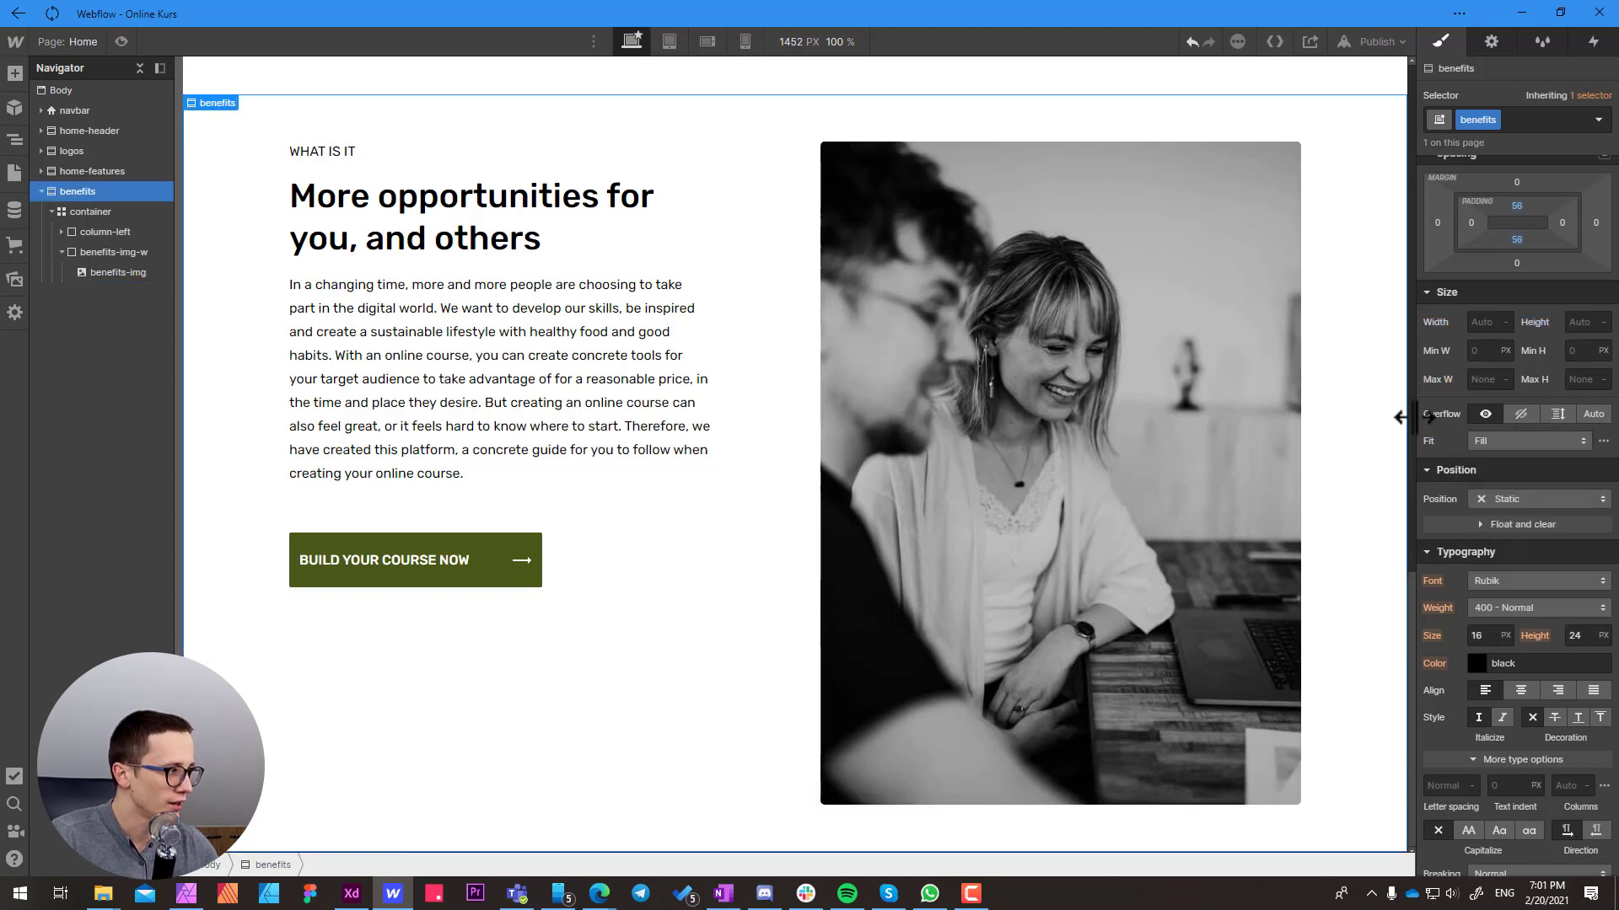
left_click_drag(1401, 416, 1236, 419)
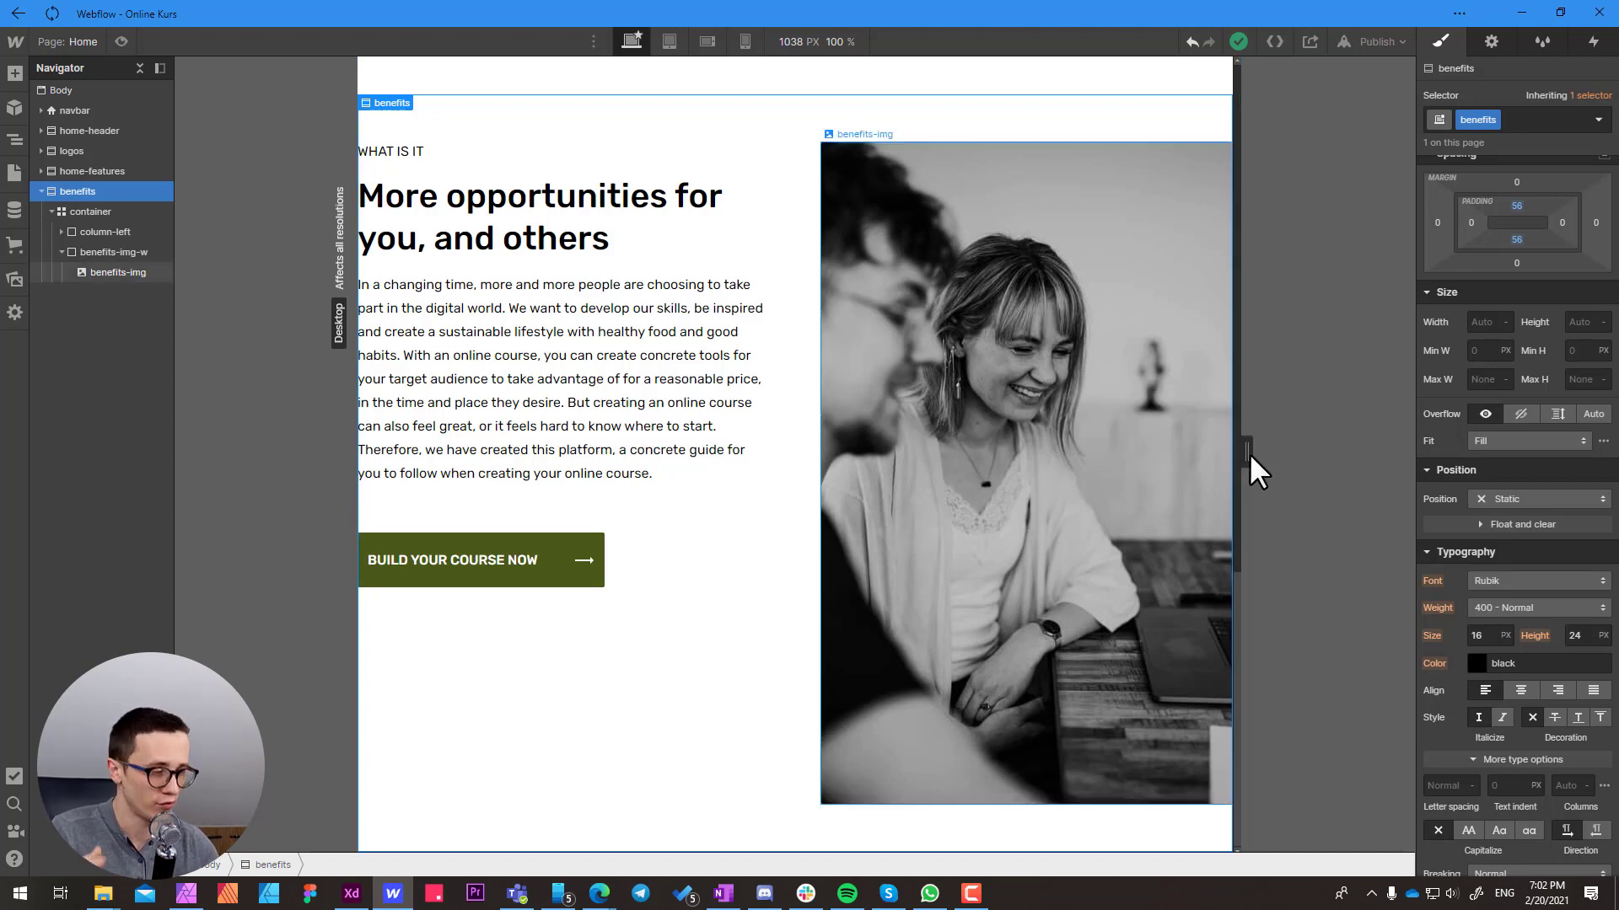
left_click_drag(1249, 453, 1372, 448)
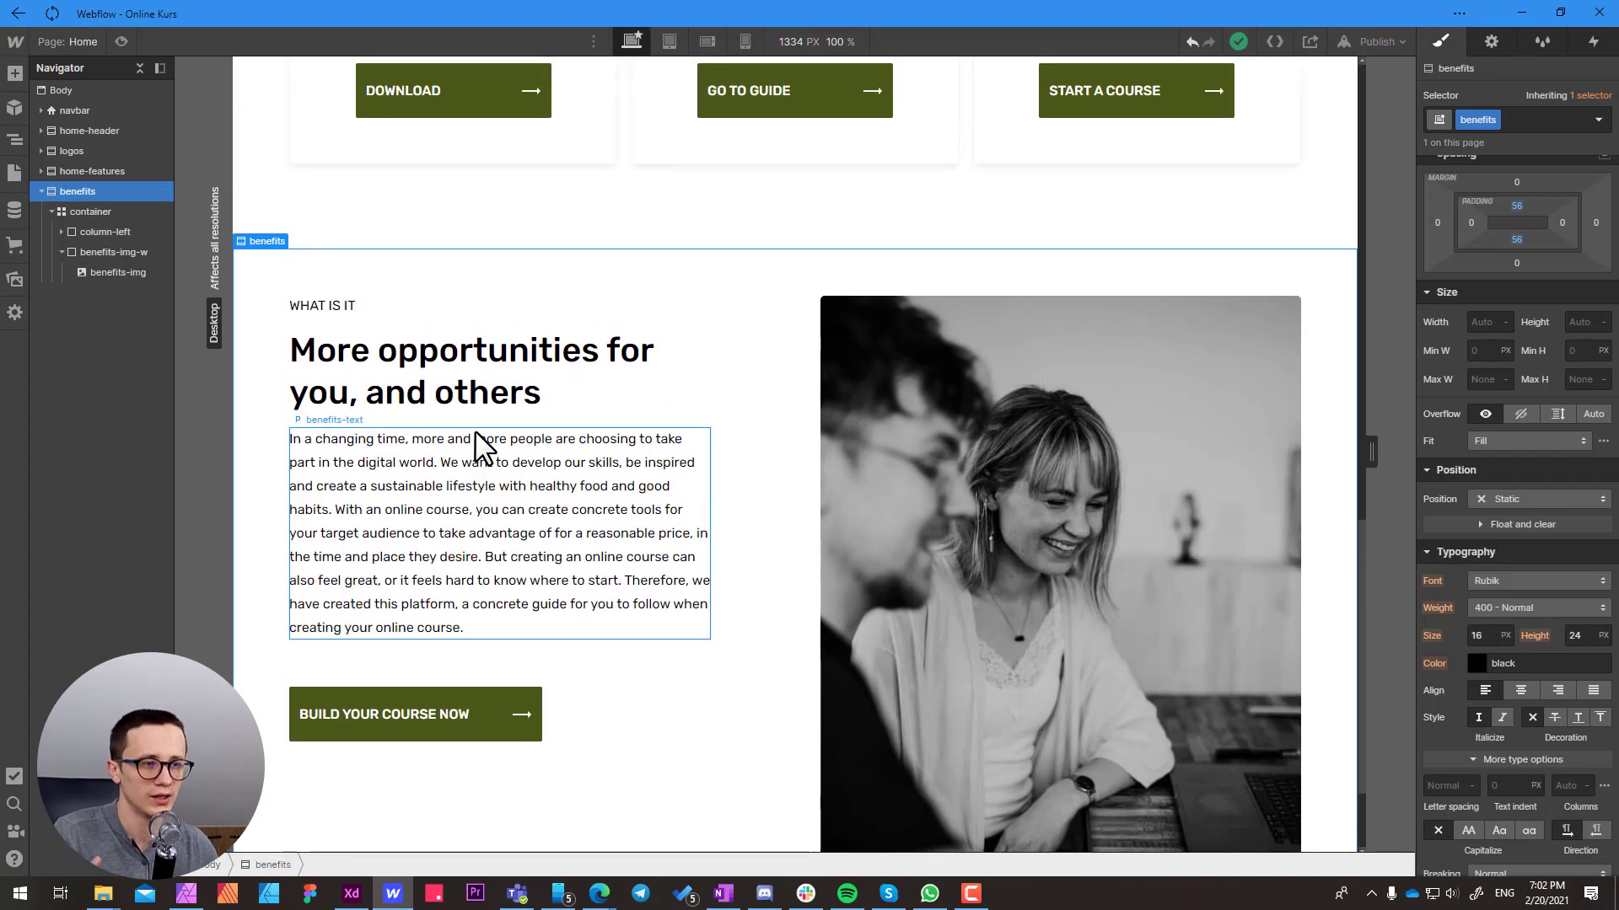
scroll(475, 432, "down", 1)
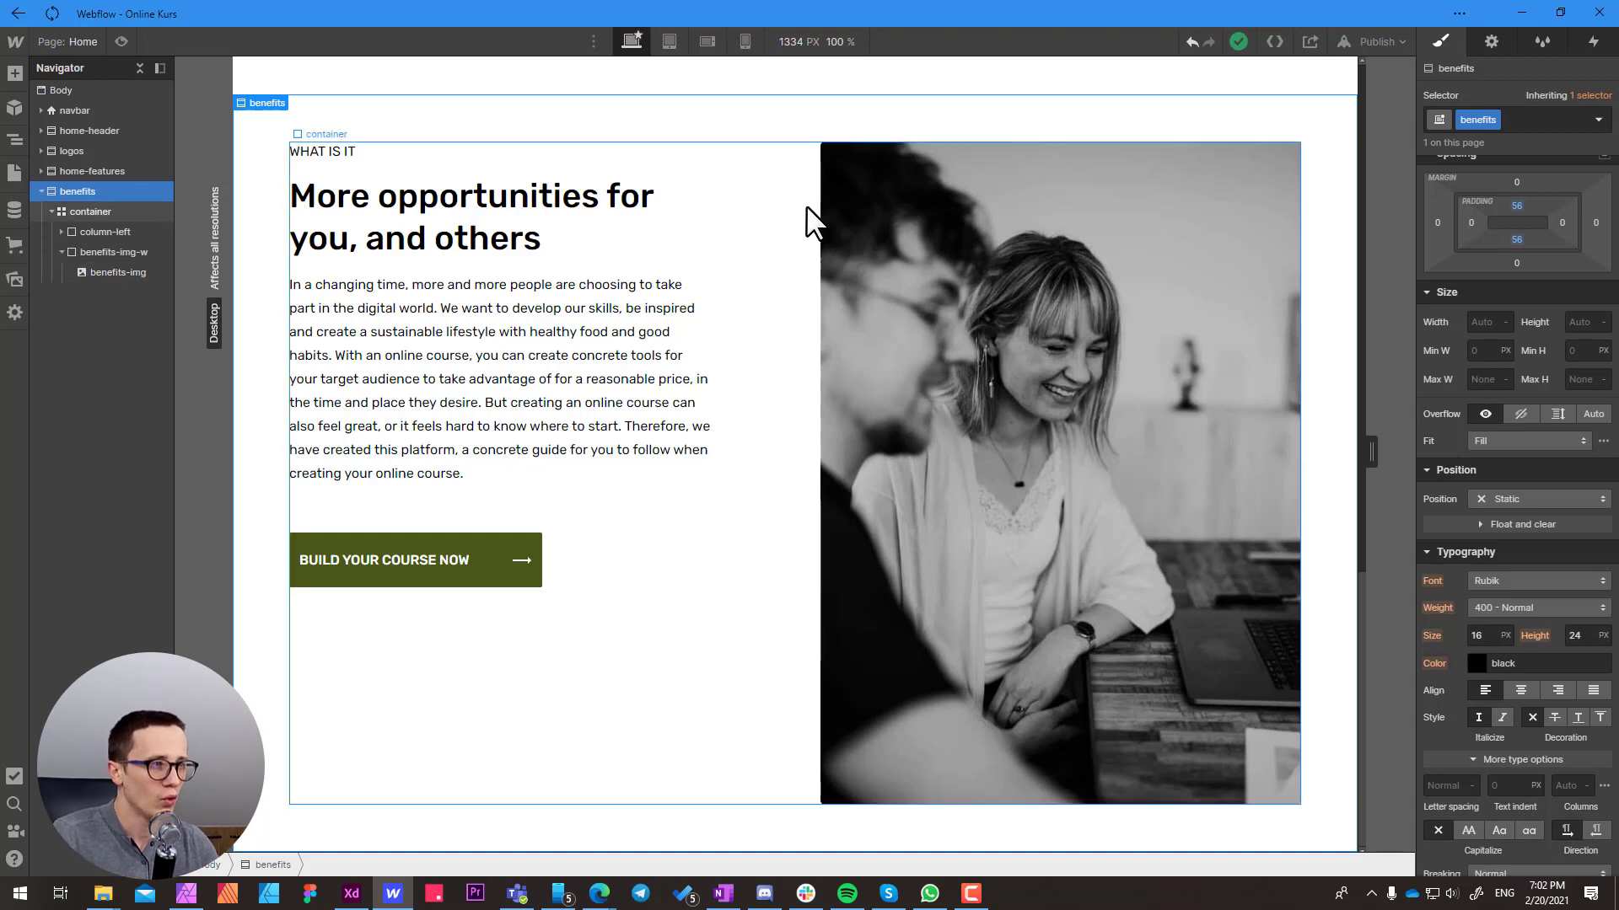
Reset the grid display setting on the container class used in the benefits section
left_click(775, 207)
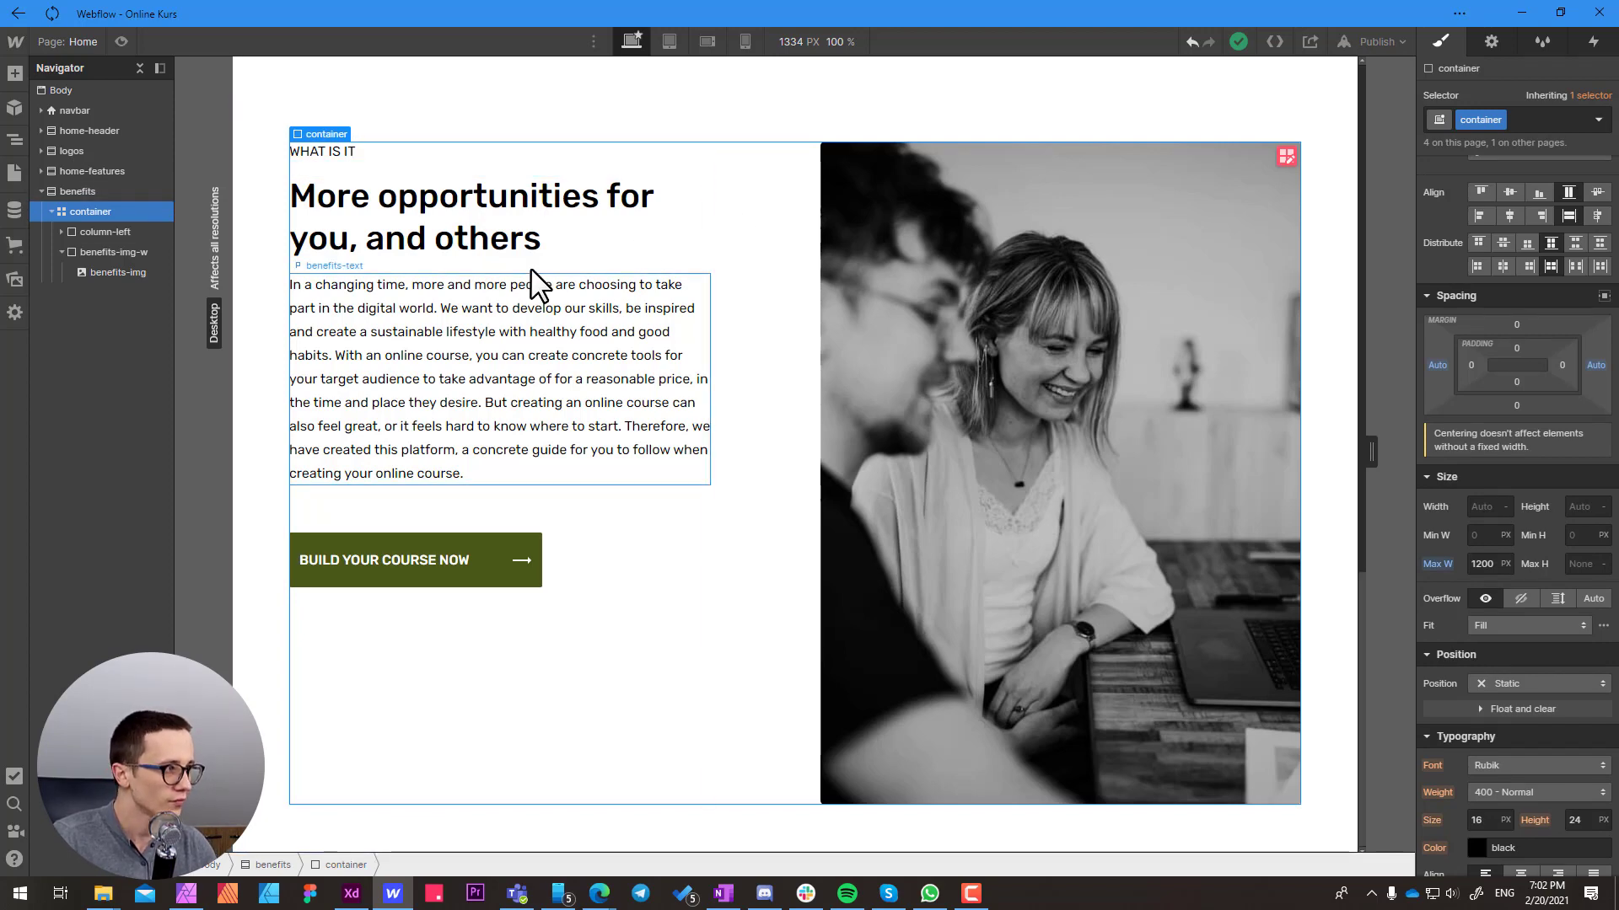
scroll(540, 286, "up", 3)
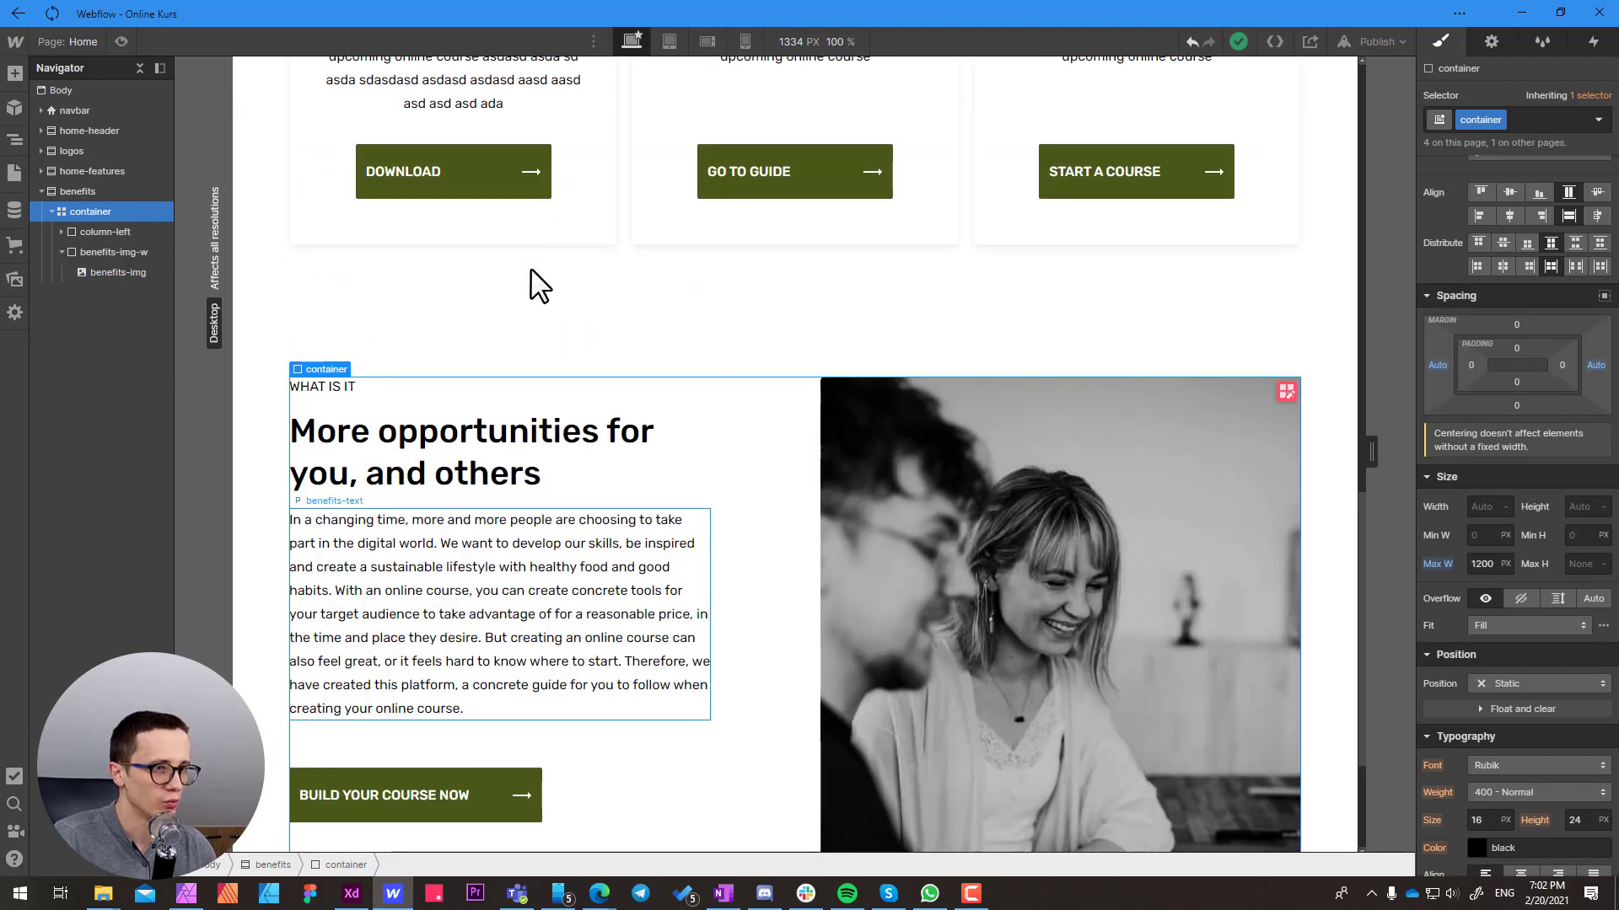
scroll(540, 286, "up", 3)
scroll(531, 272, "up", 13)
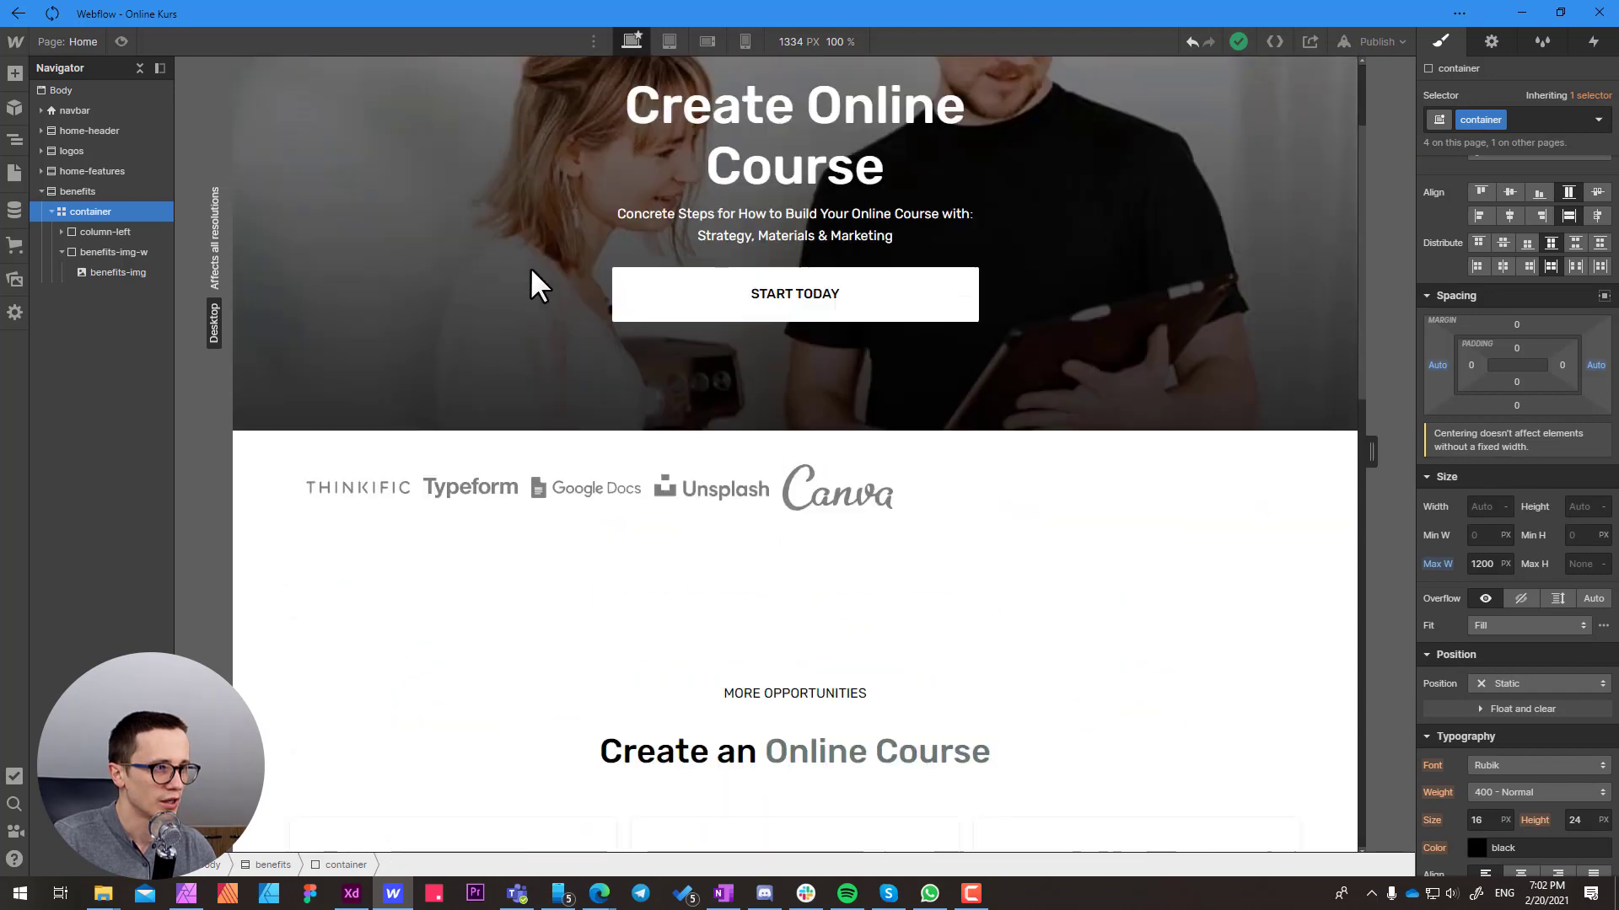
scroll(531, 272, "down", 6)
scroll(533, 283, "down", 10)
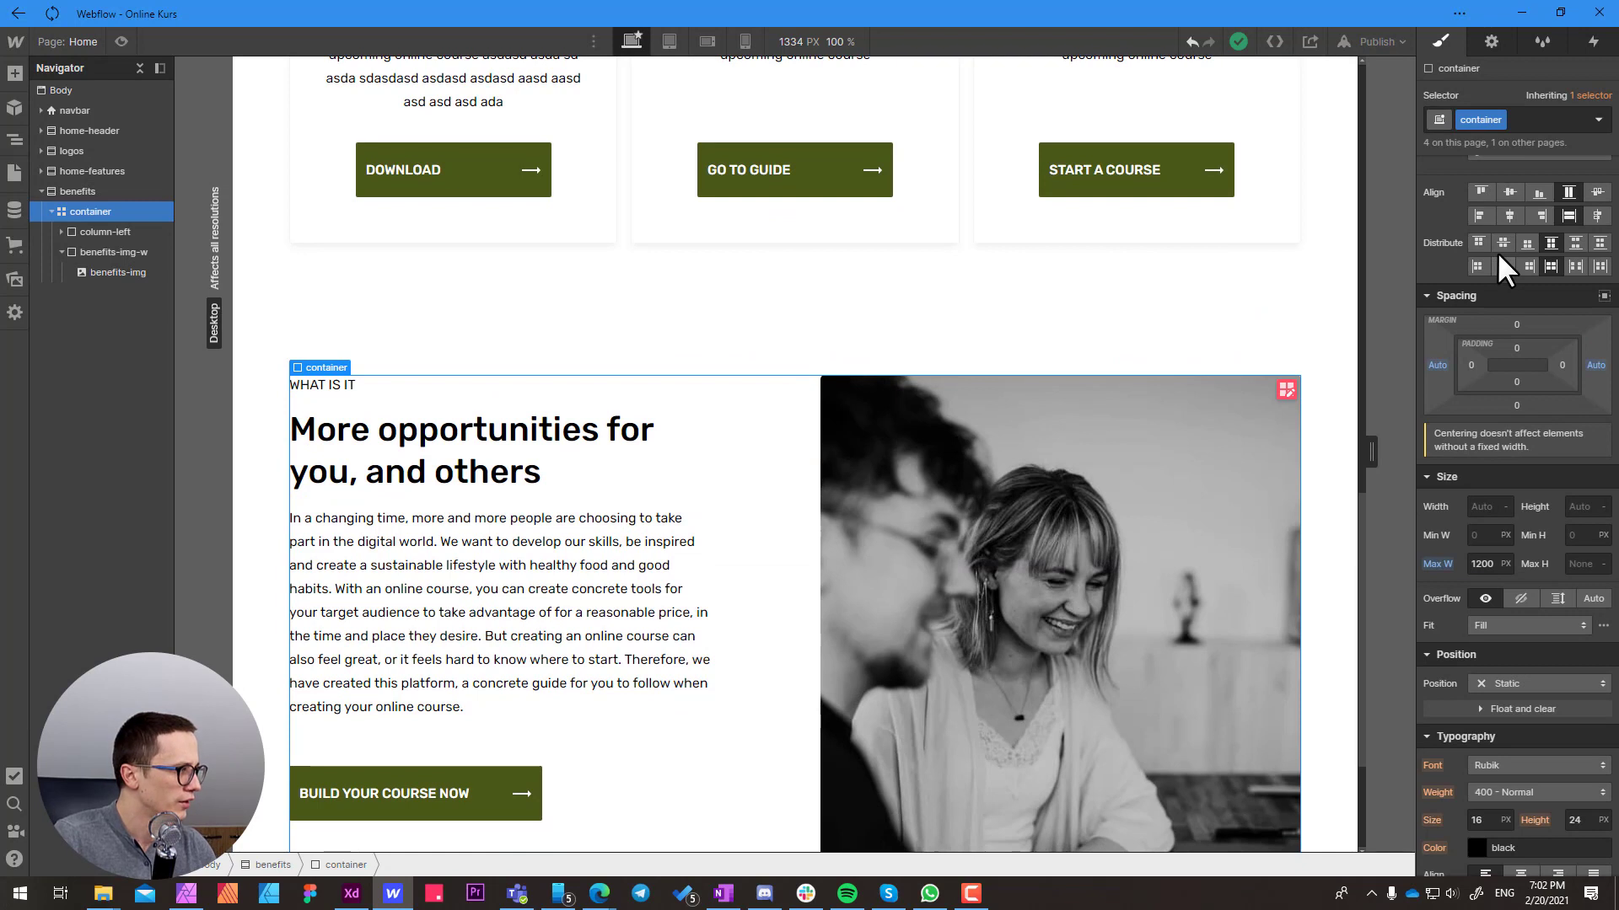
scroll(1497, 251, "up", 1)
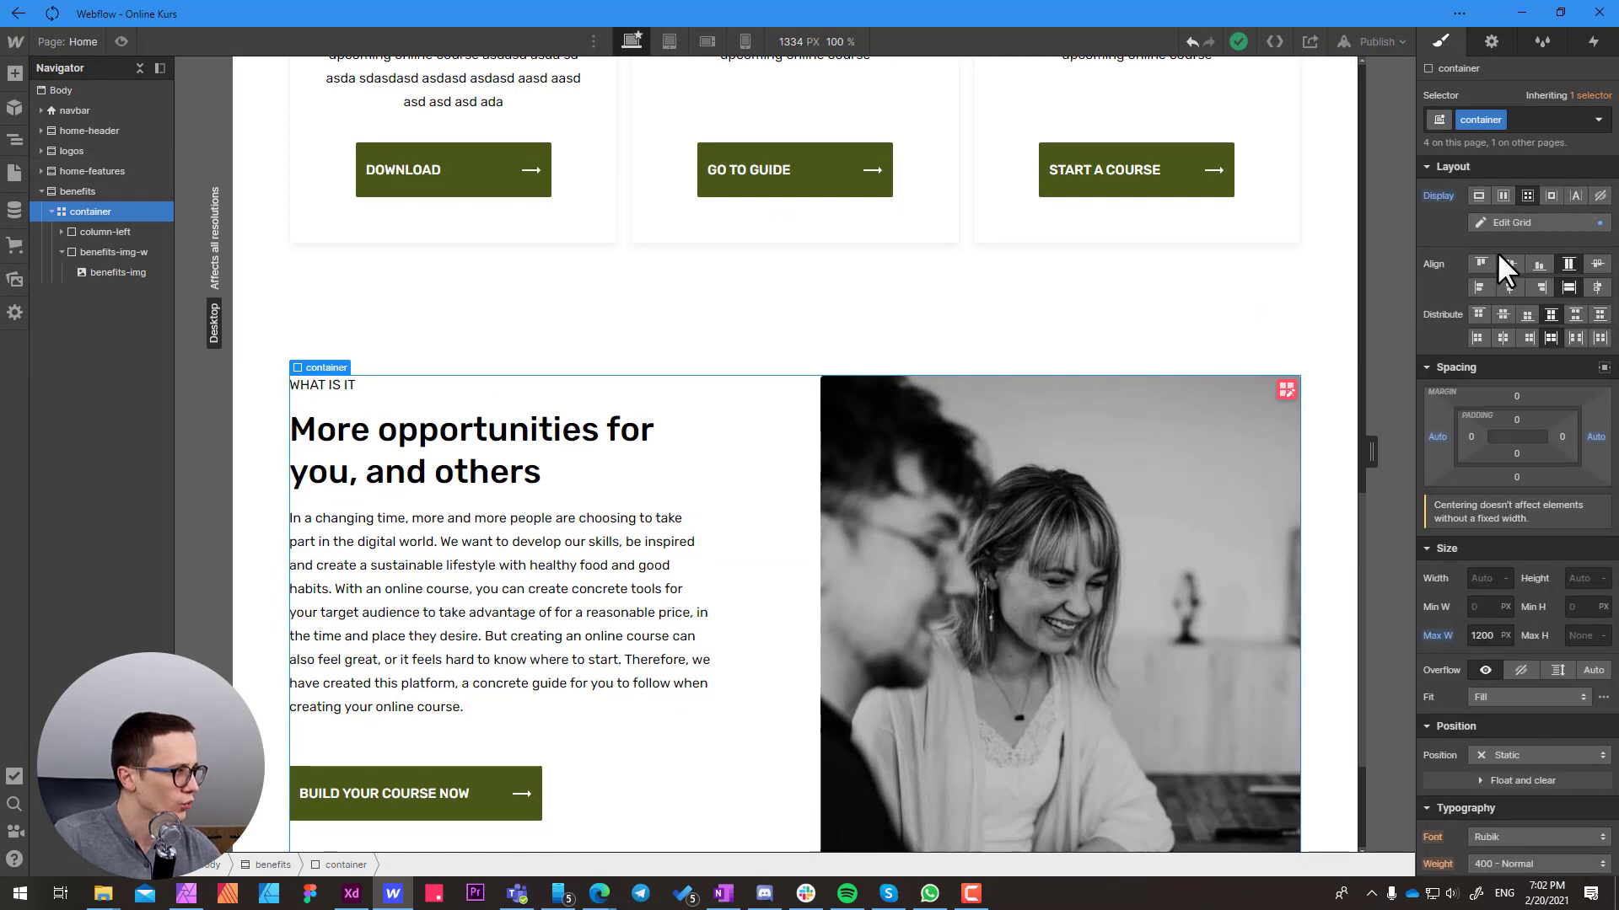
left_click(1438, 194)
left_click(1460, 220)
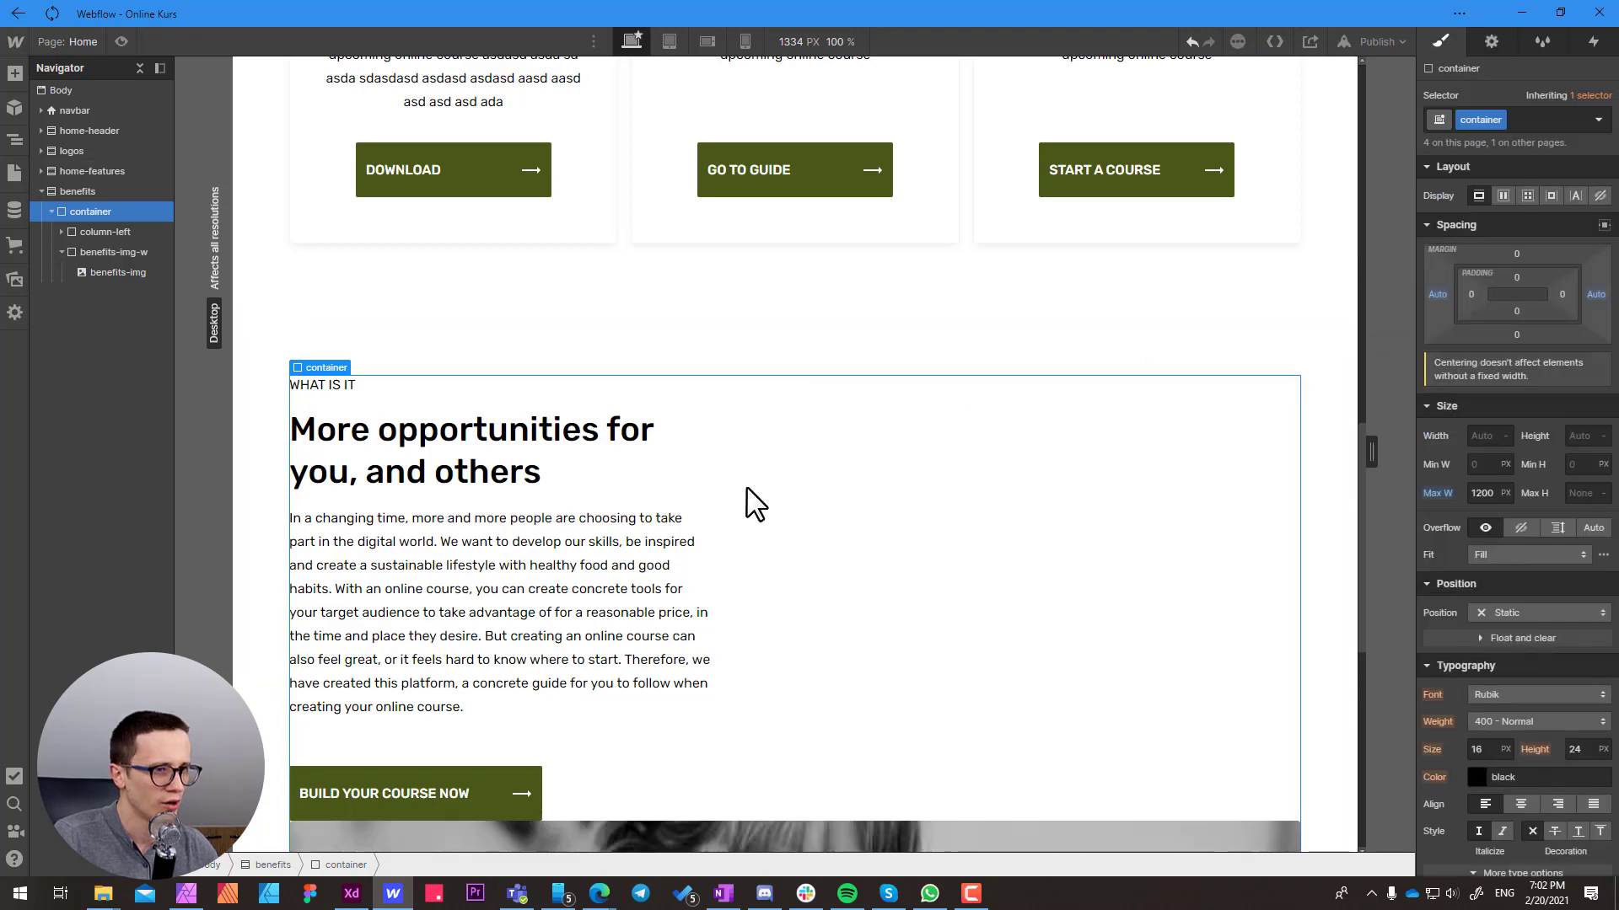
Add the combo class benefits-grid to the container inside the benefits section
scroll(748, 503, "down", 2)
left_click(1534, 121)
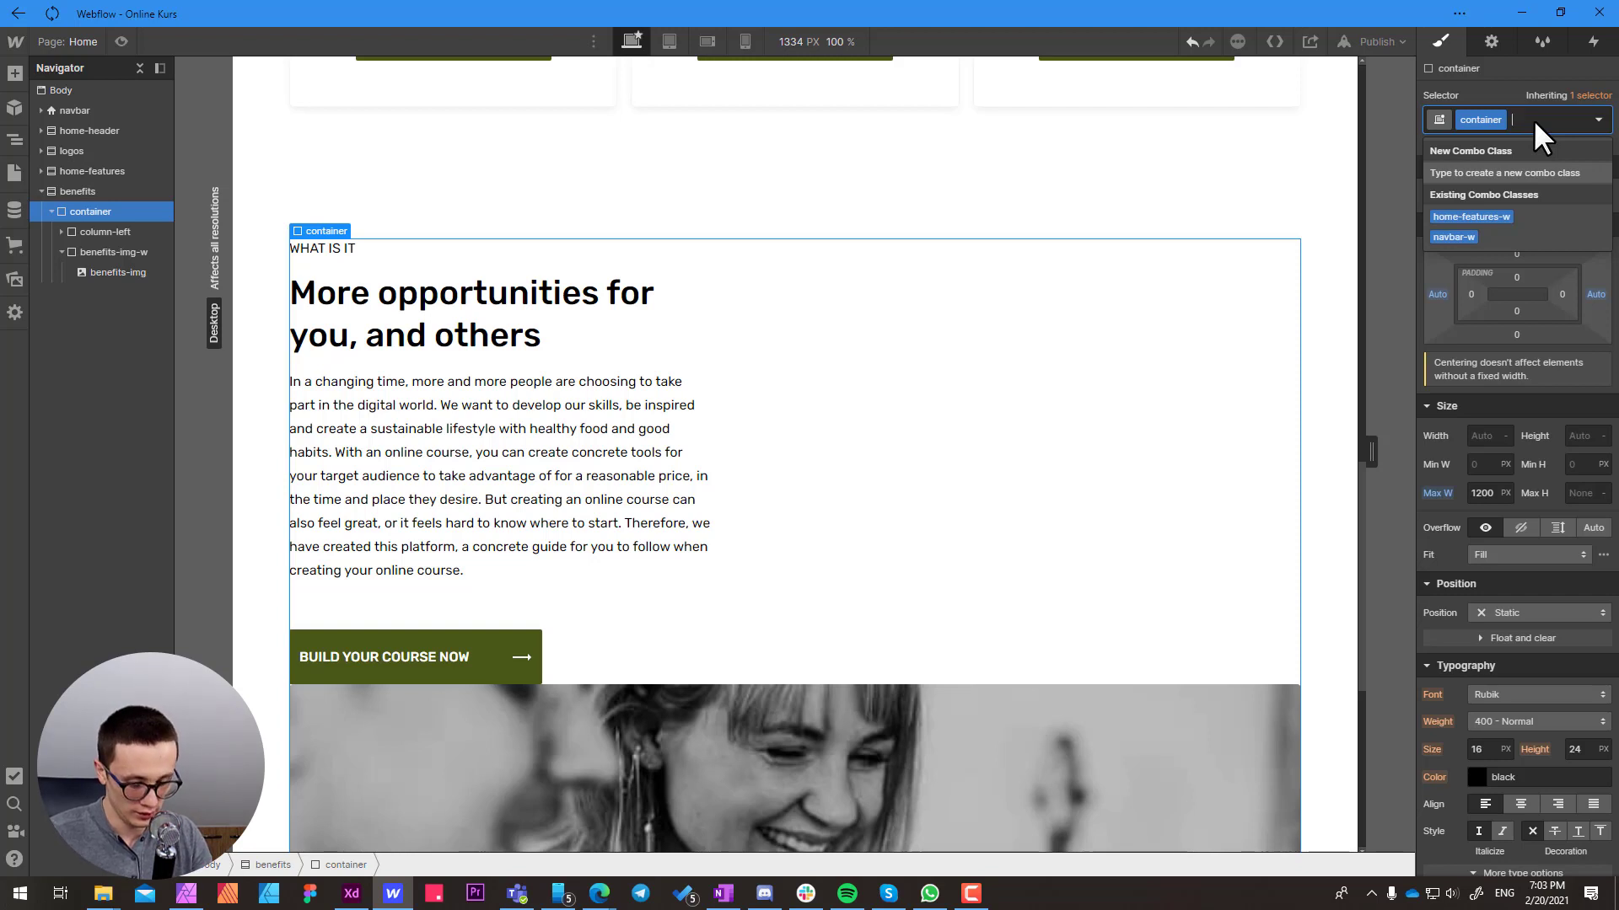
type("bene")
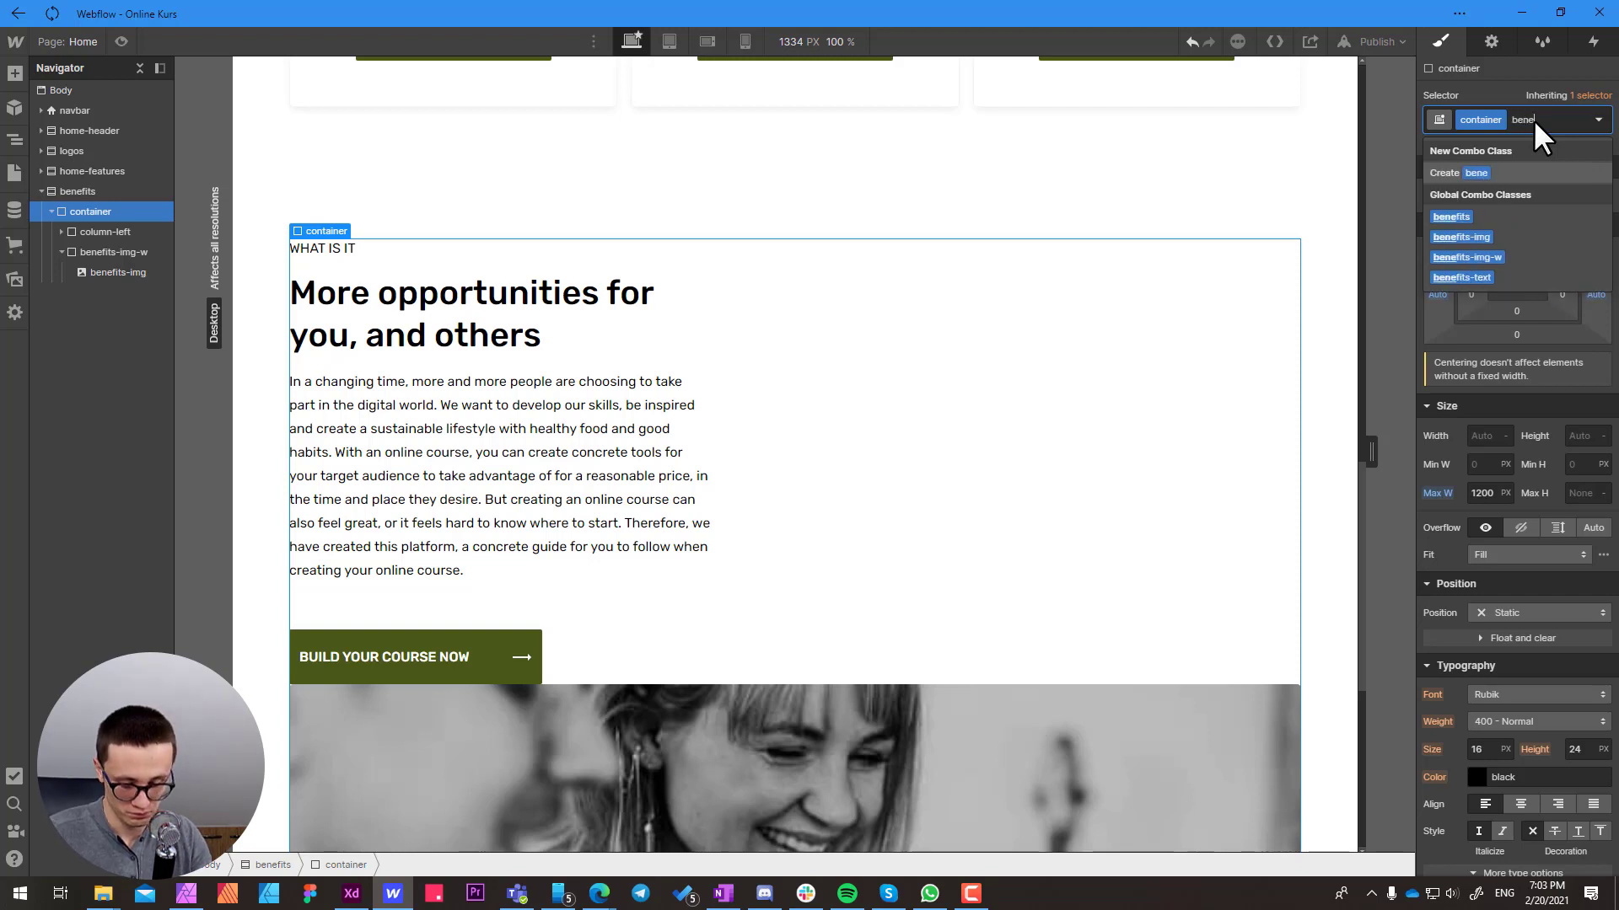
type("fits-grid")
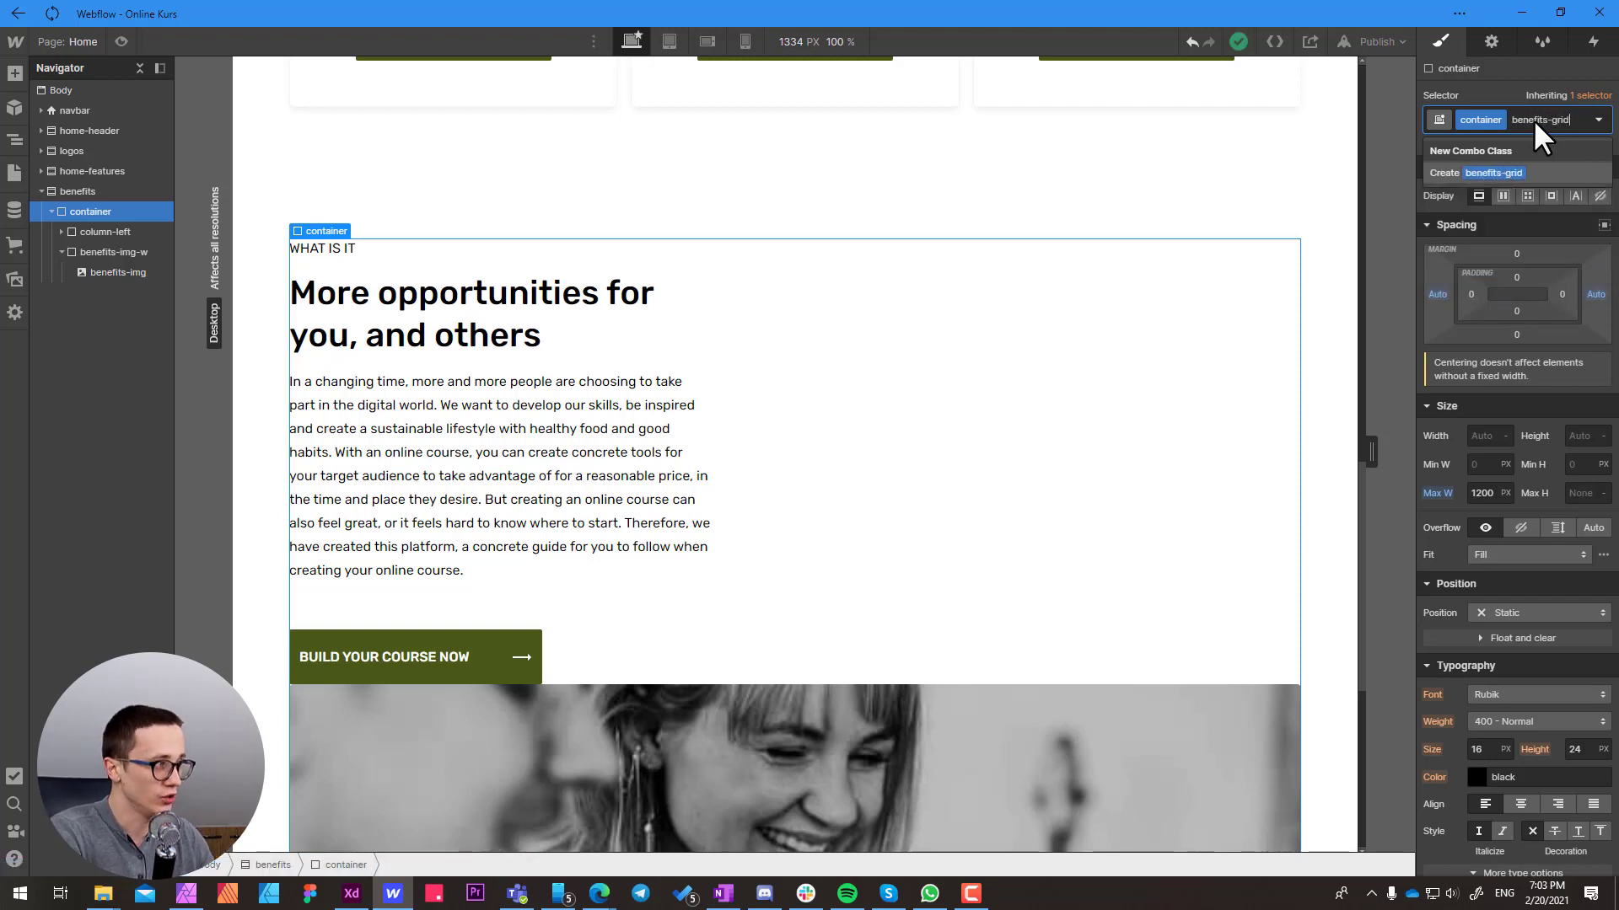
key("Return")
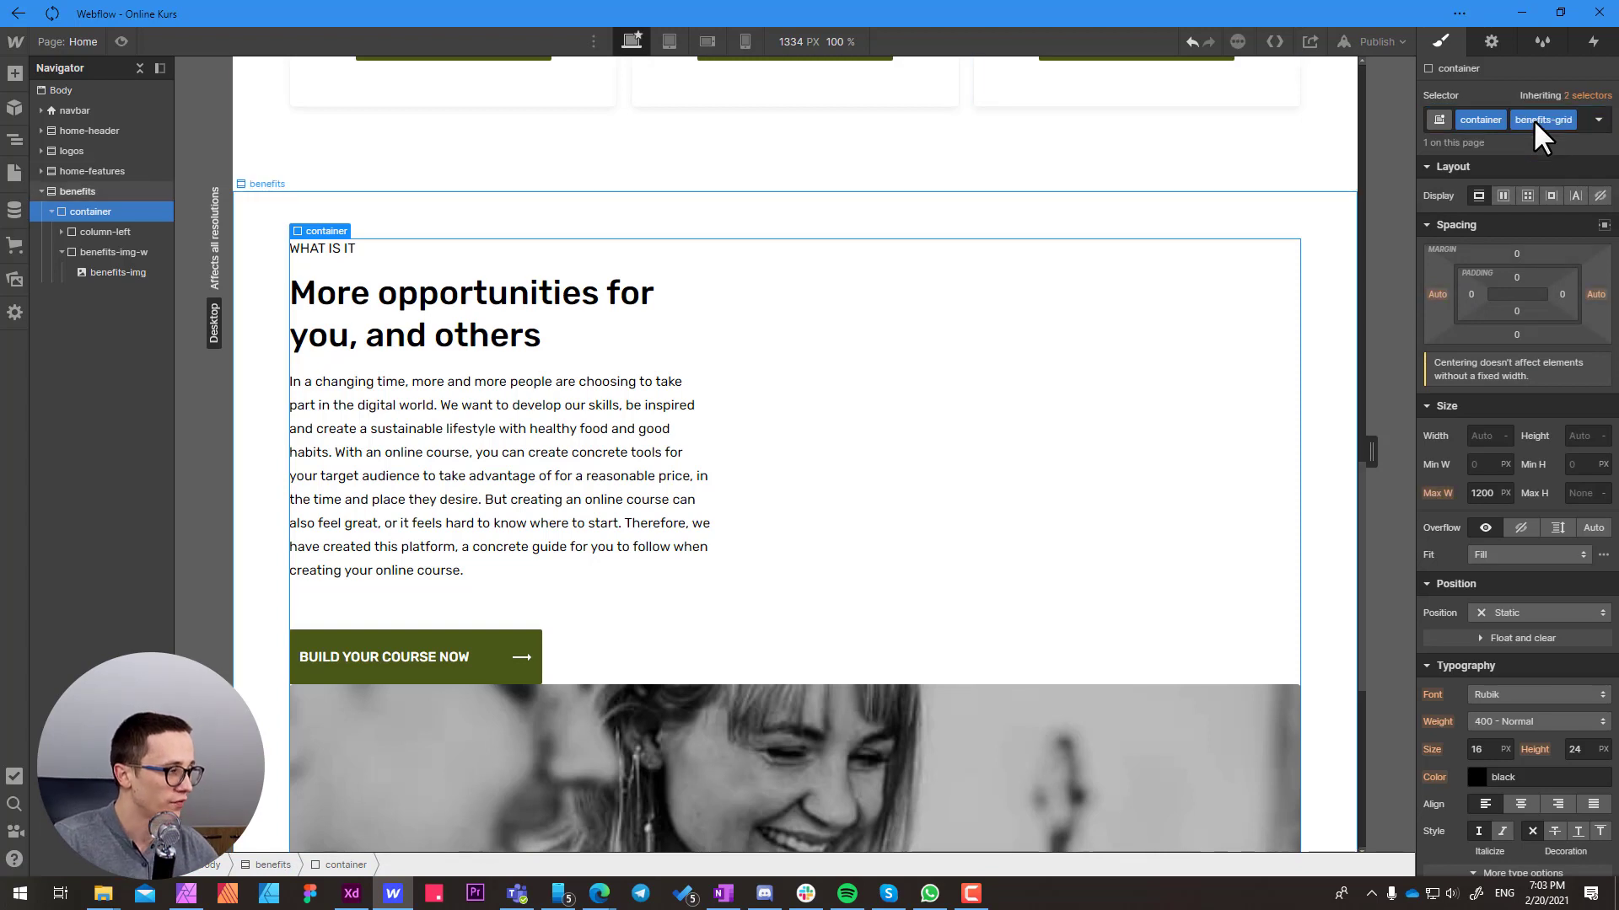
Make the benefits-grid container a two-column, one-row grid with a 60 px column gap and centre its items vertically
left_click(1528, 194)
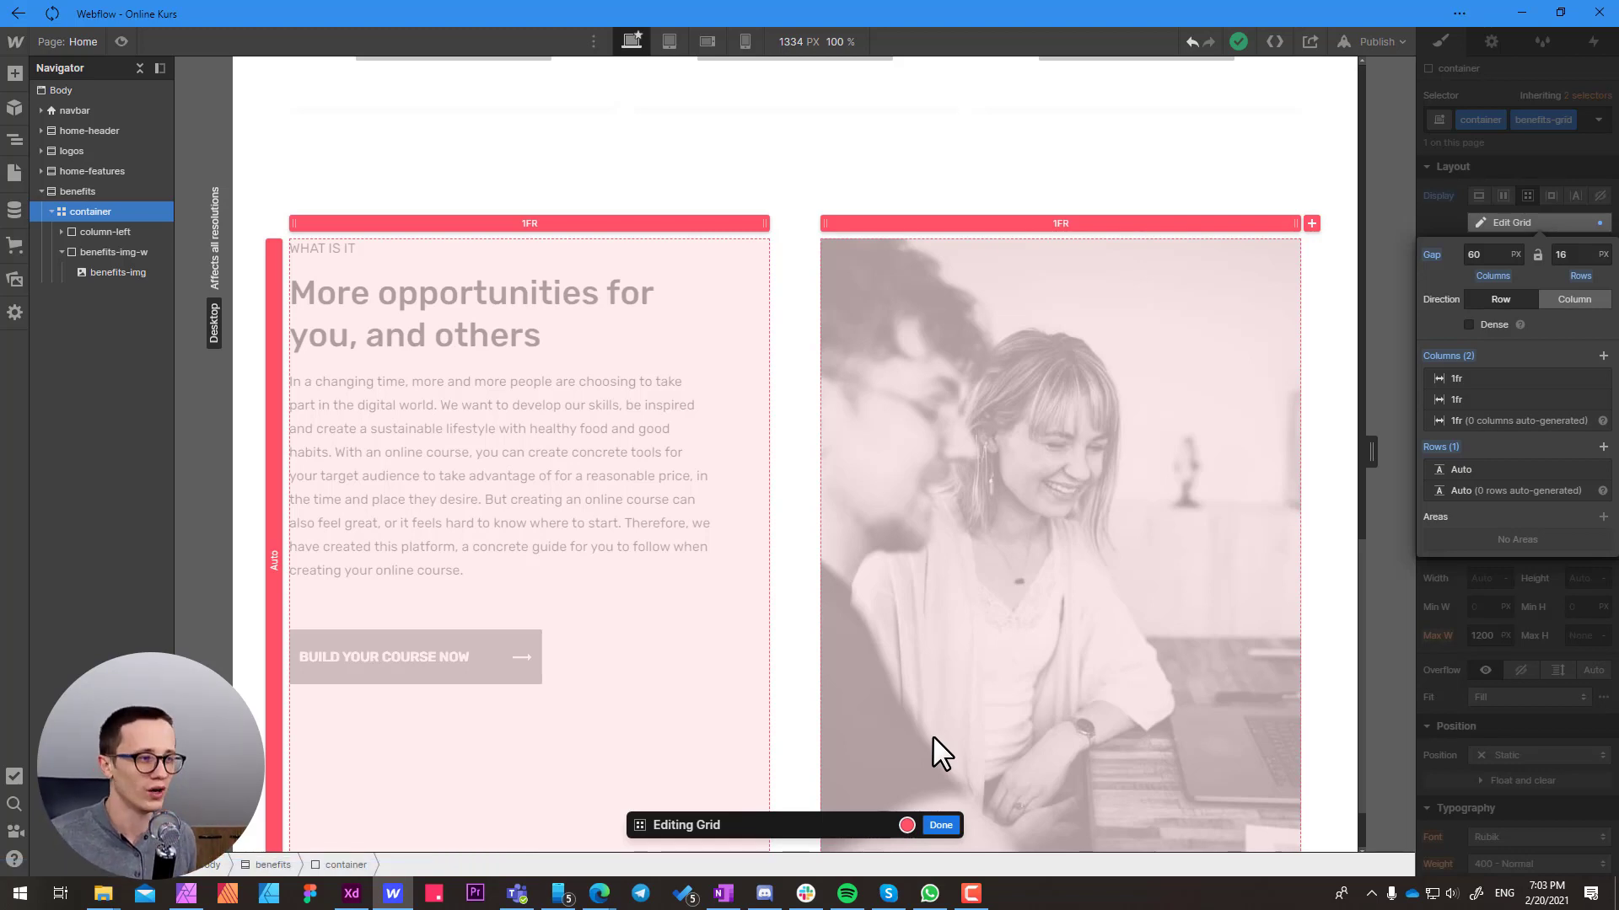
left_click(939, 826)
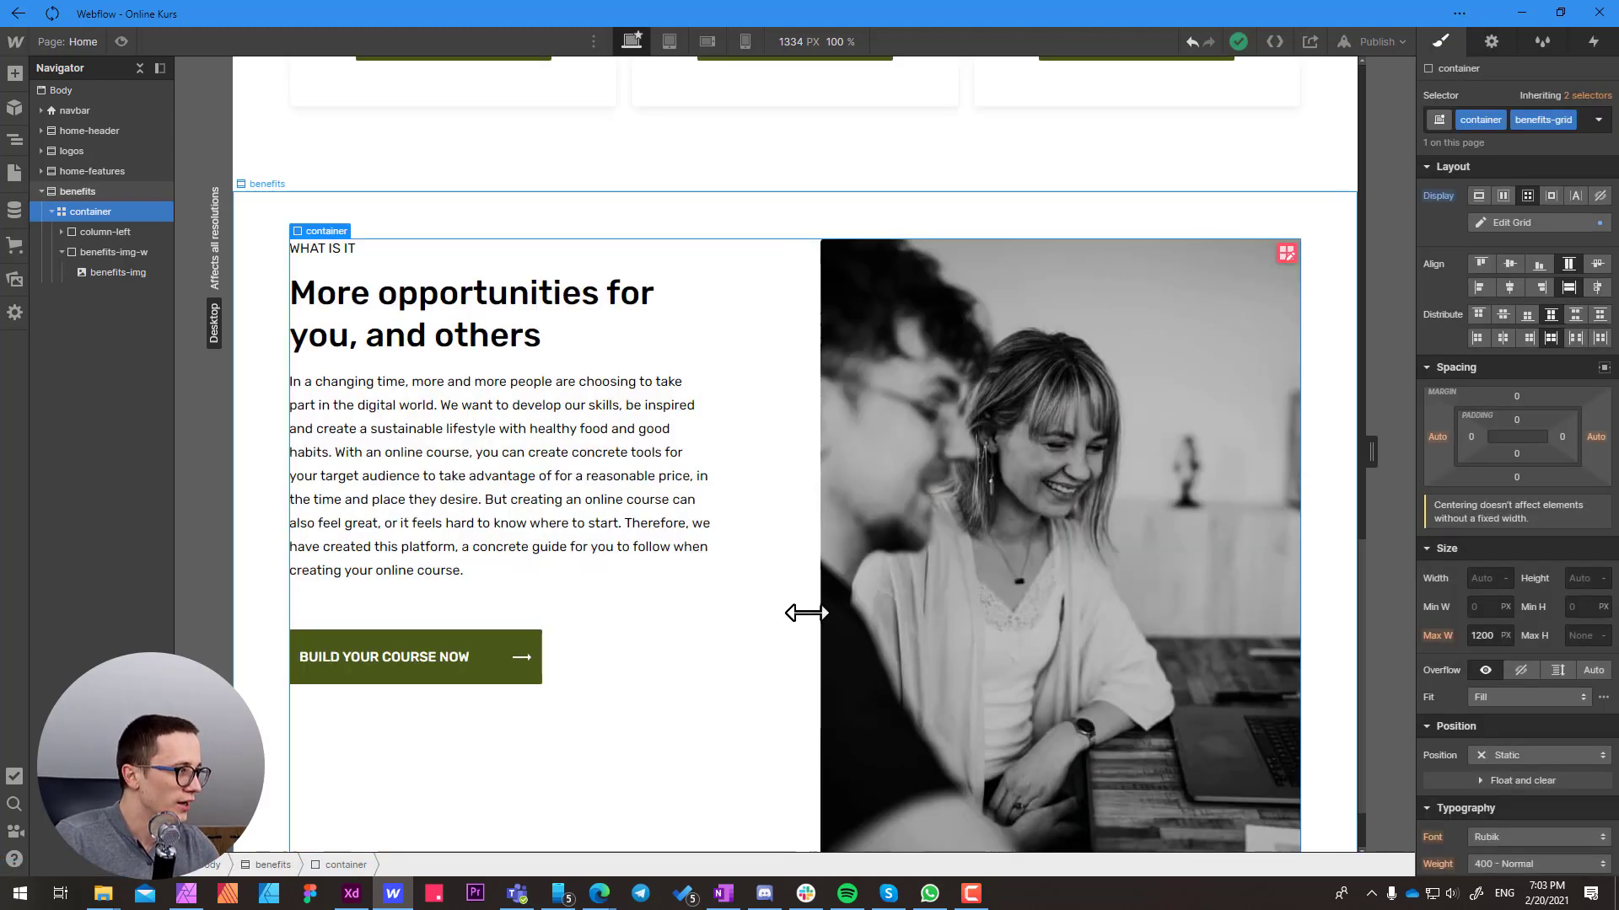
scroll(735, 497, "down", 1)
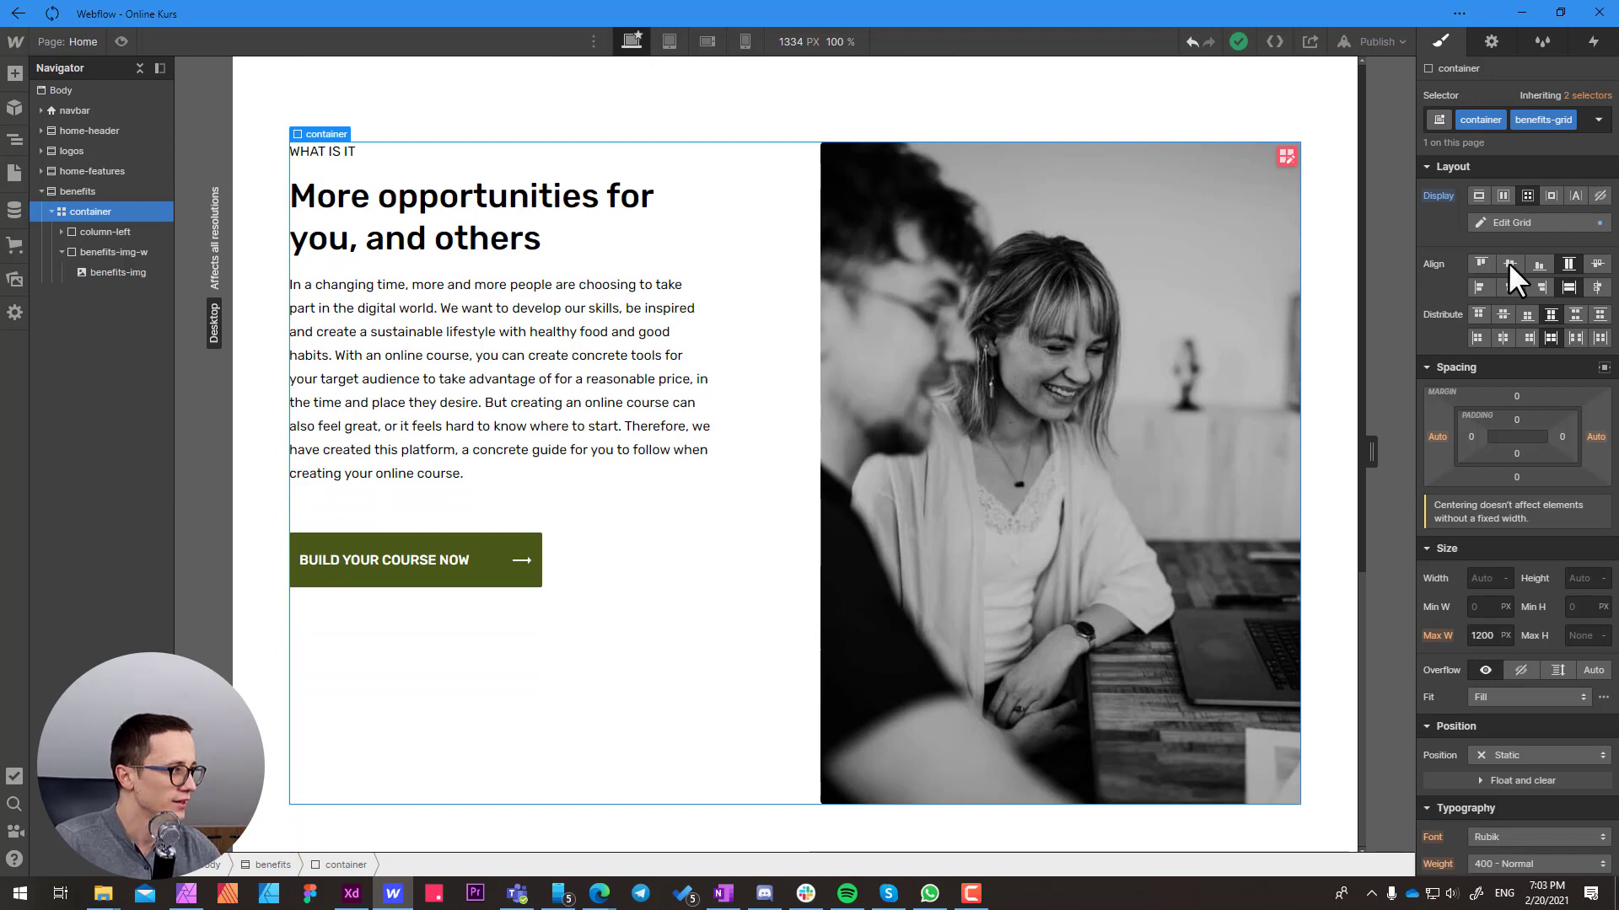
left_click(1510, 263)
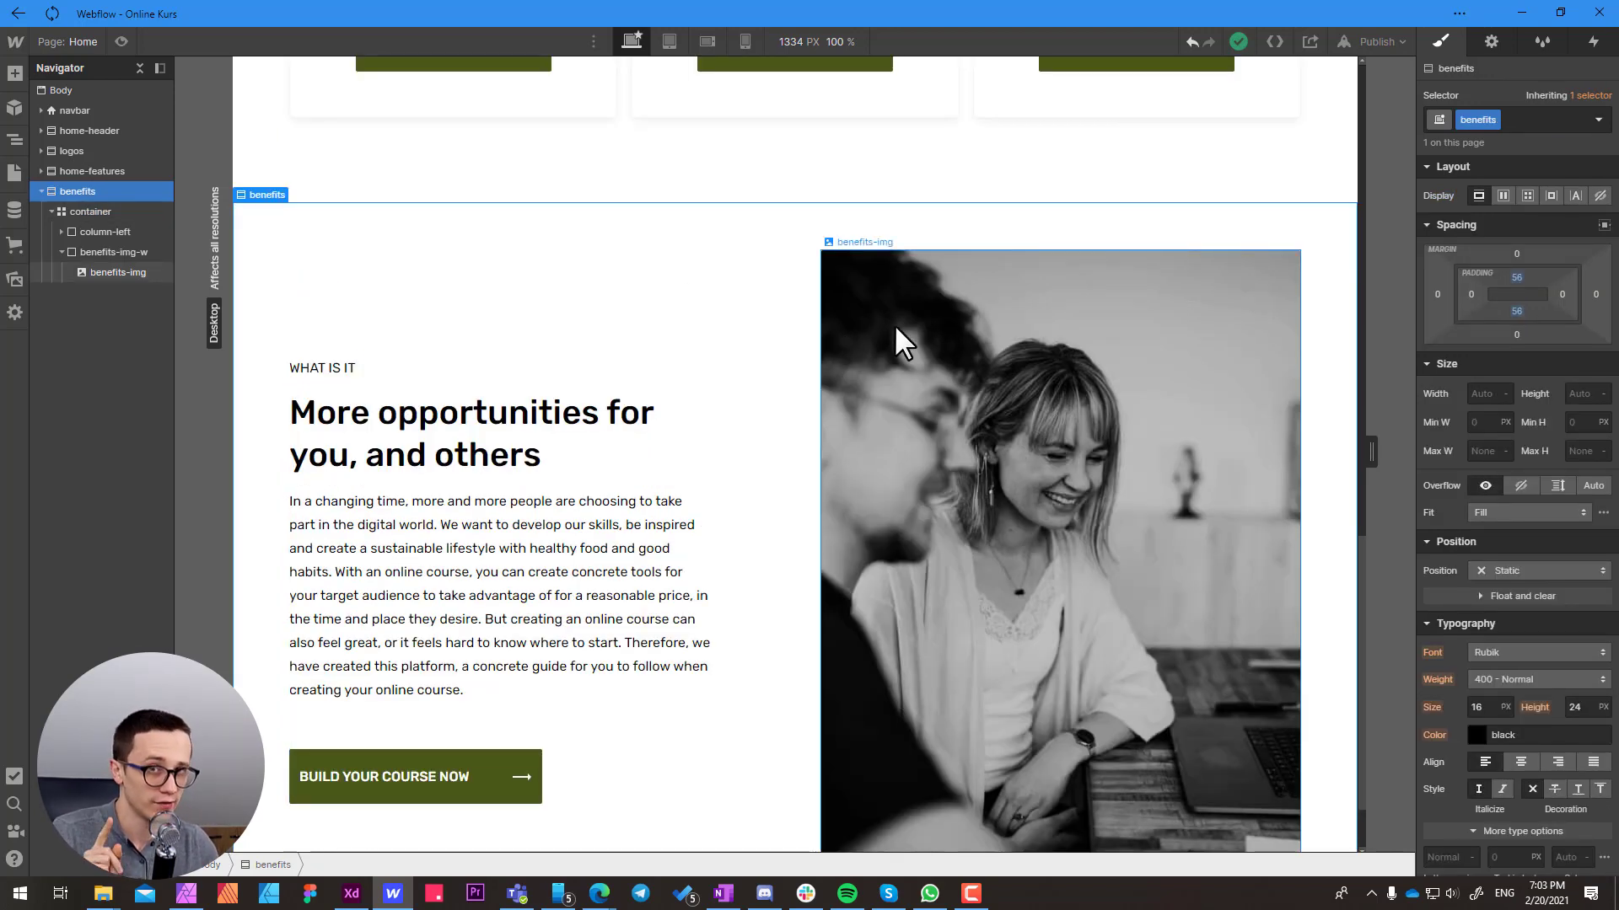
Change the HTML tag of the benefits-img-w wrapper around the photo to Figure
left_click(858, 292)
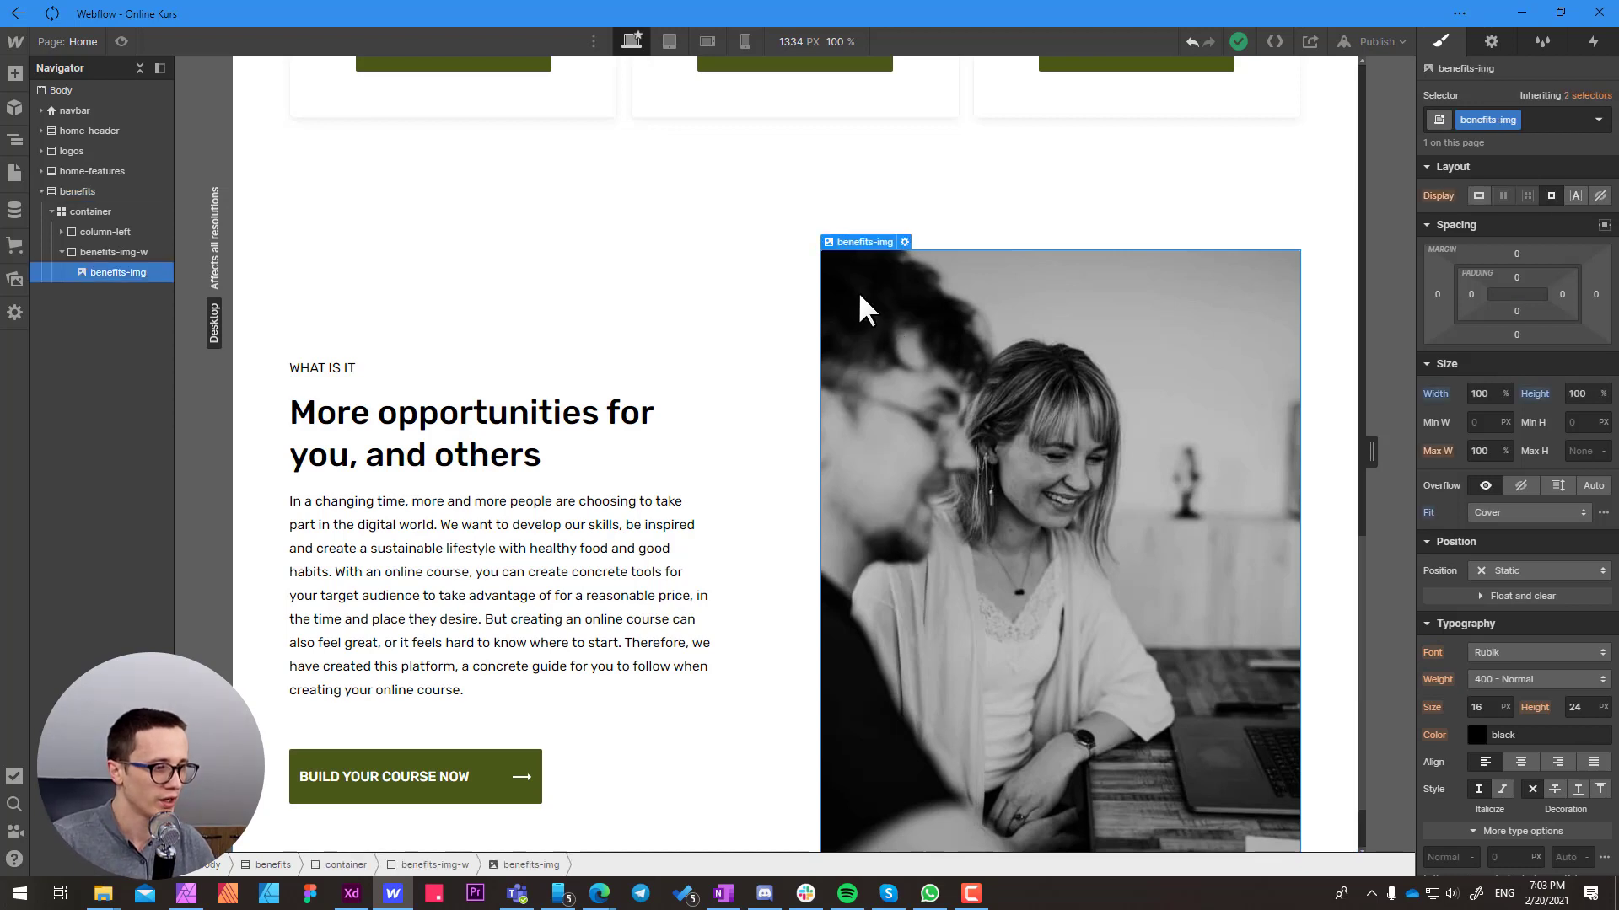
left_click(442, 863)
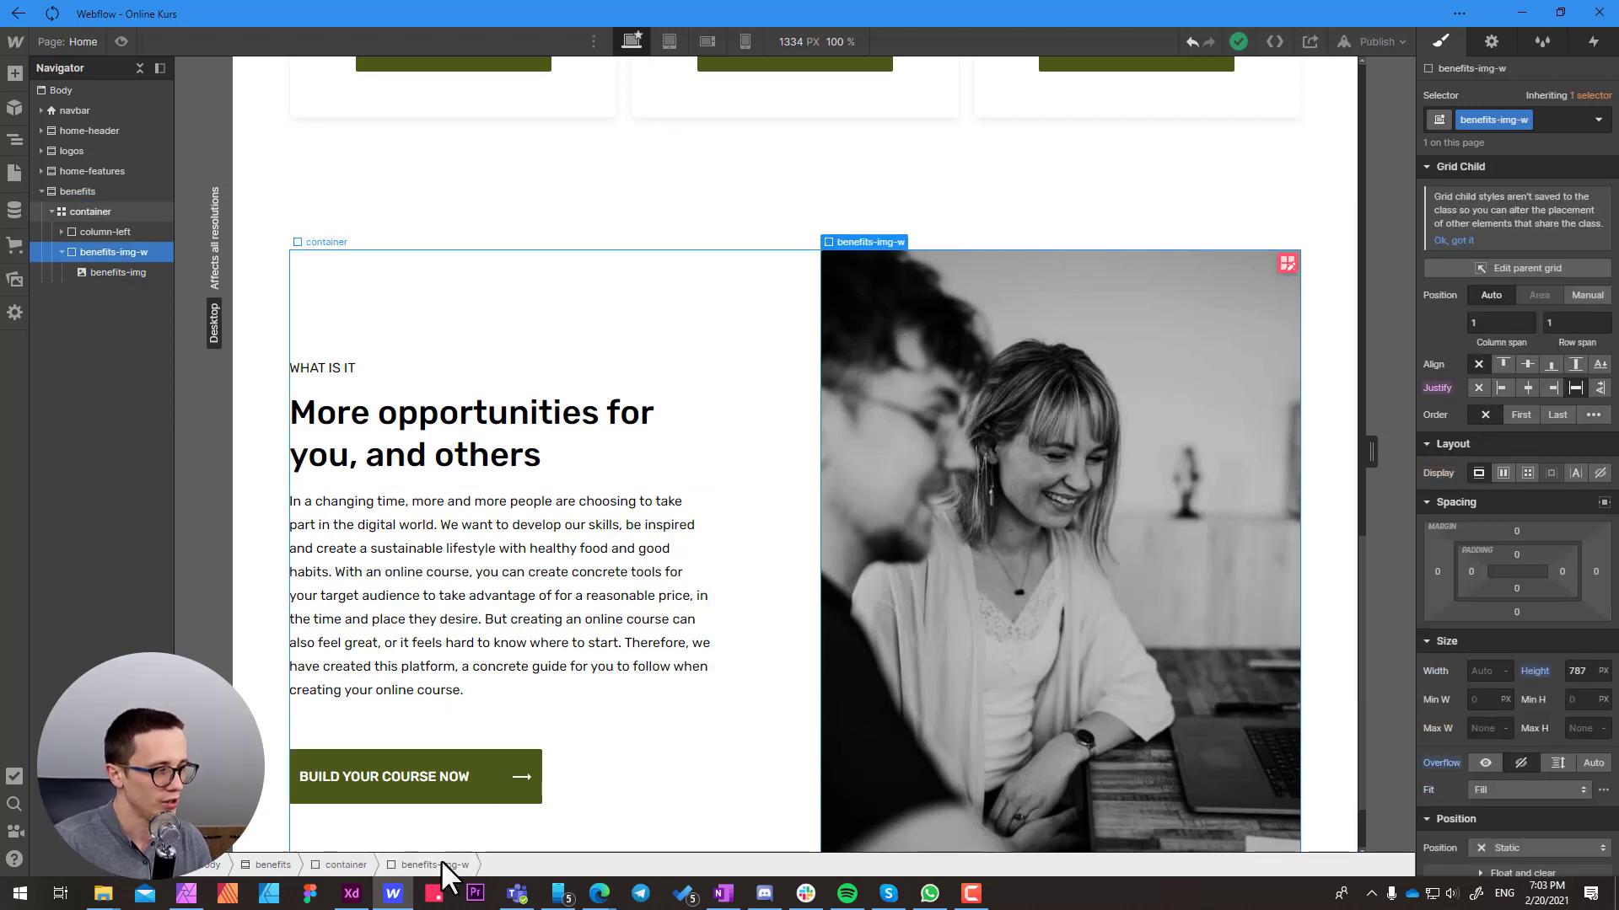
left_click(1490, 42)
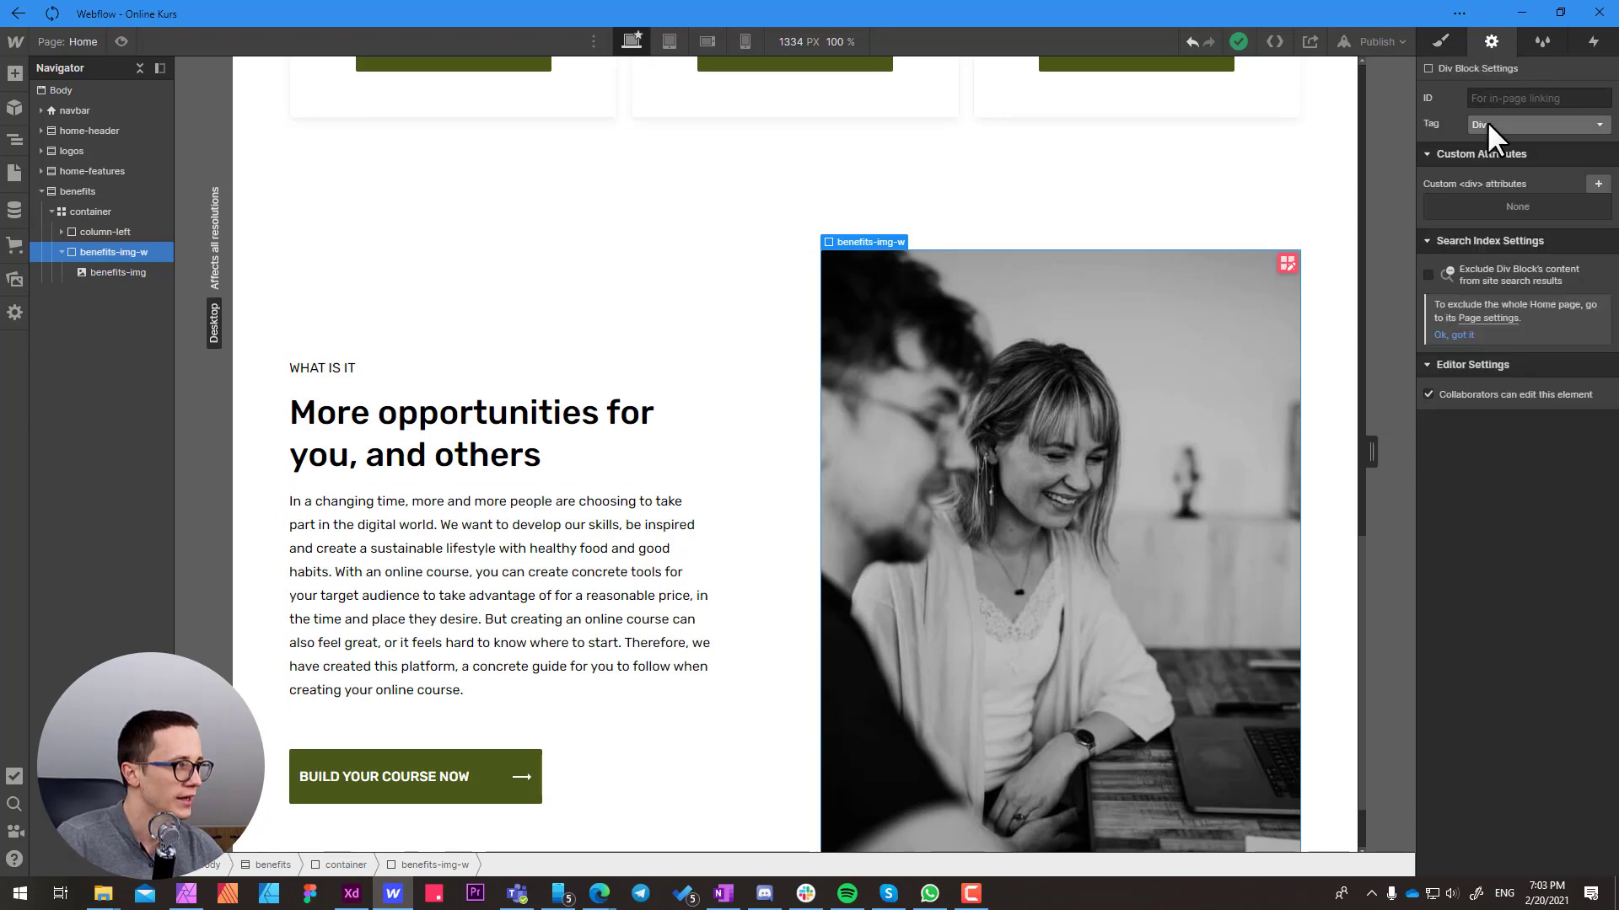
left_click(1489, 121)
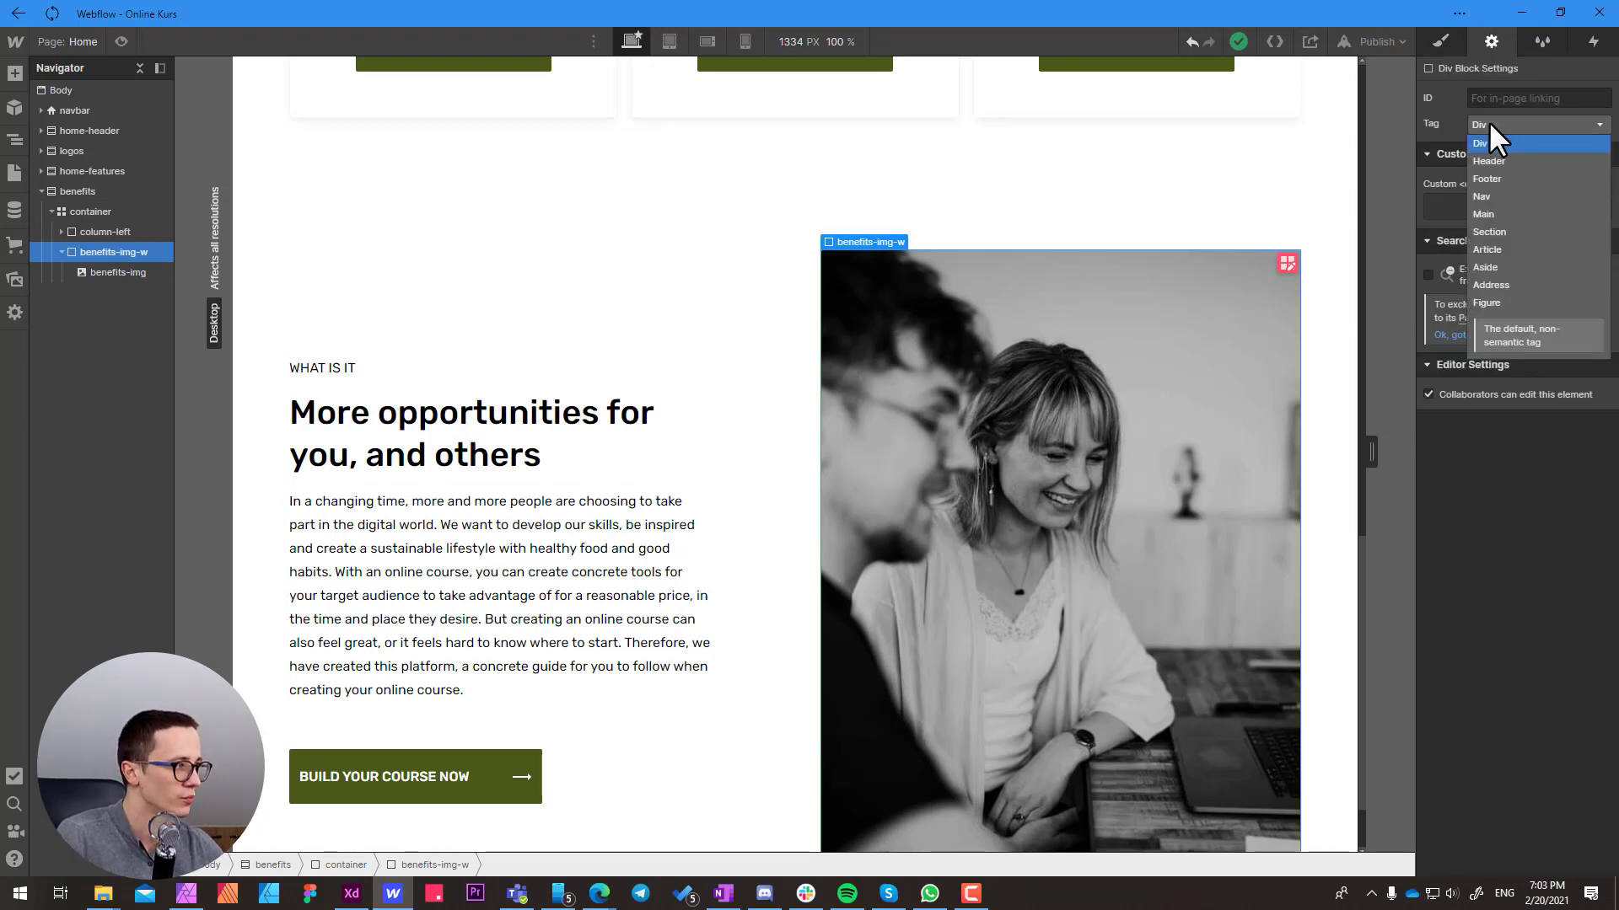
left_click(1491, 303)
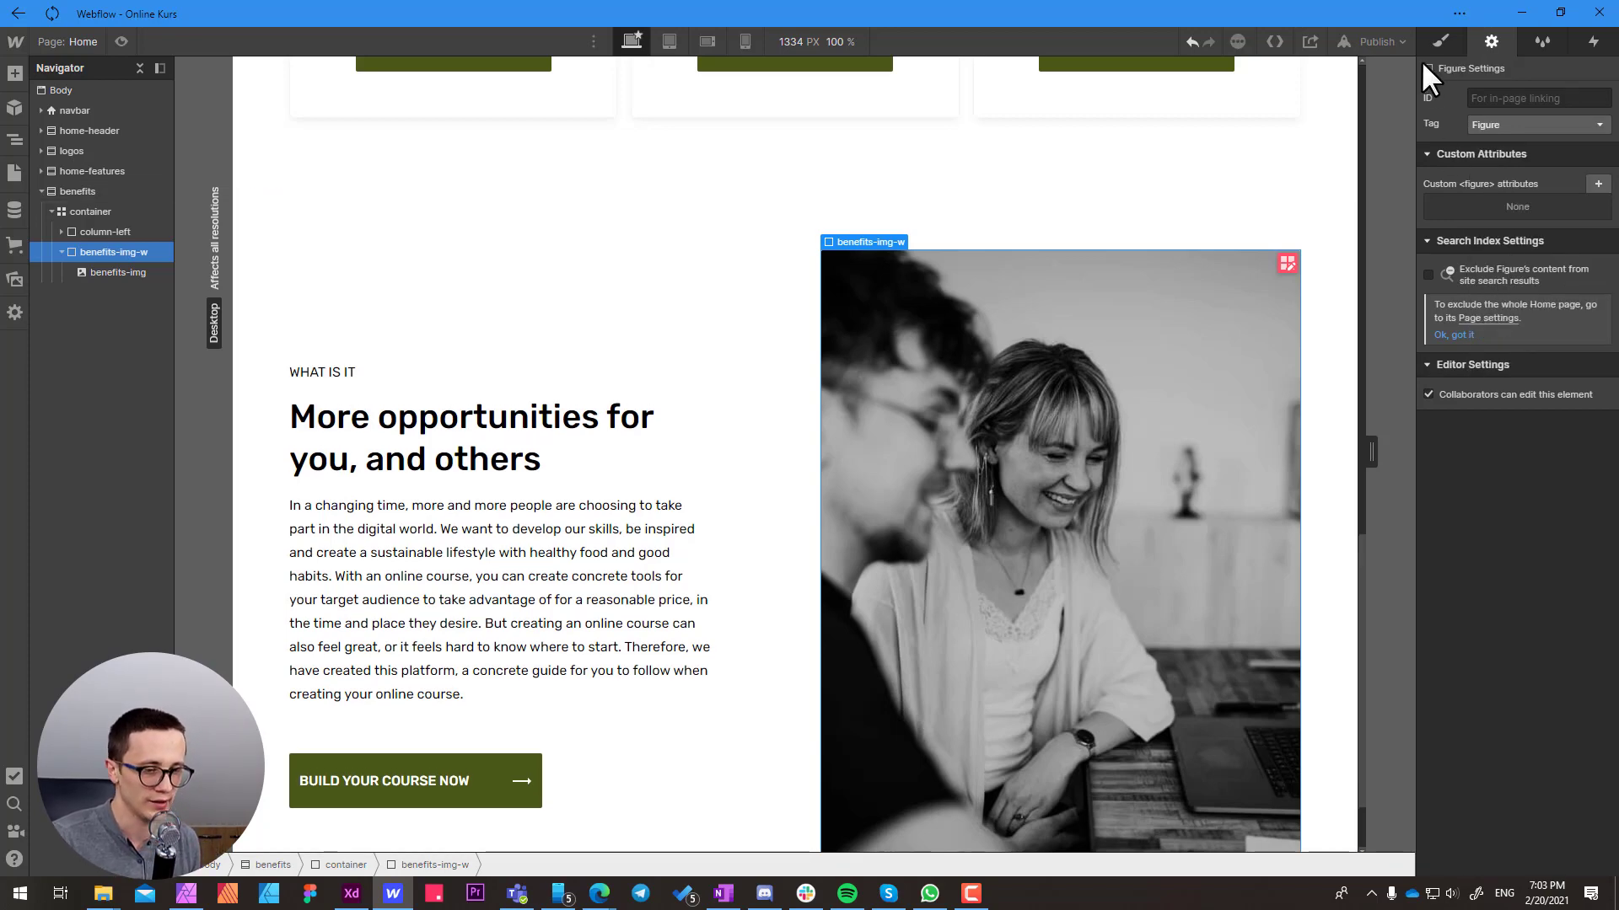
Set the bottom margin of the benefits-img-w figure to 0 px
left_click(910, 351)
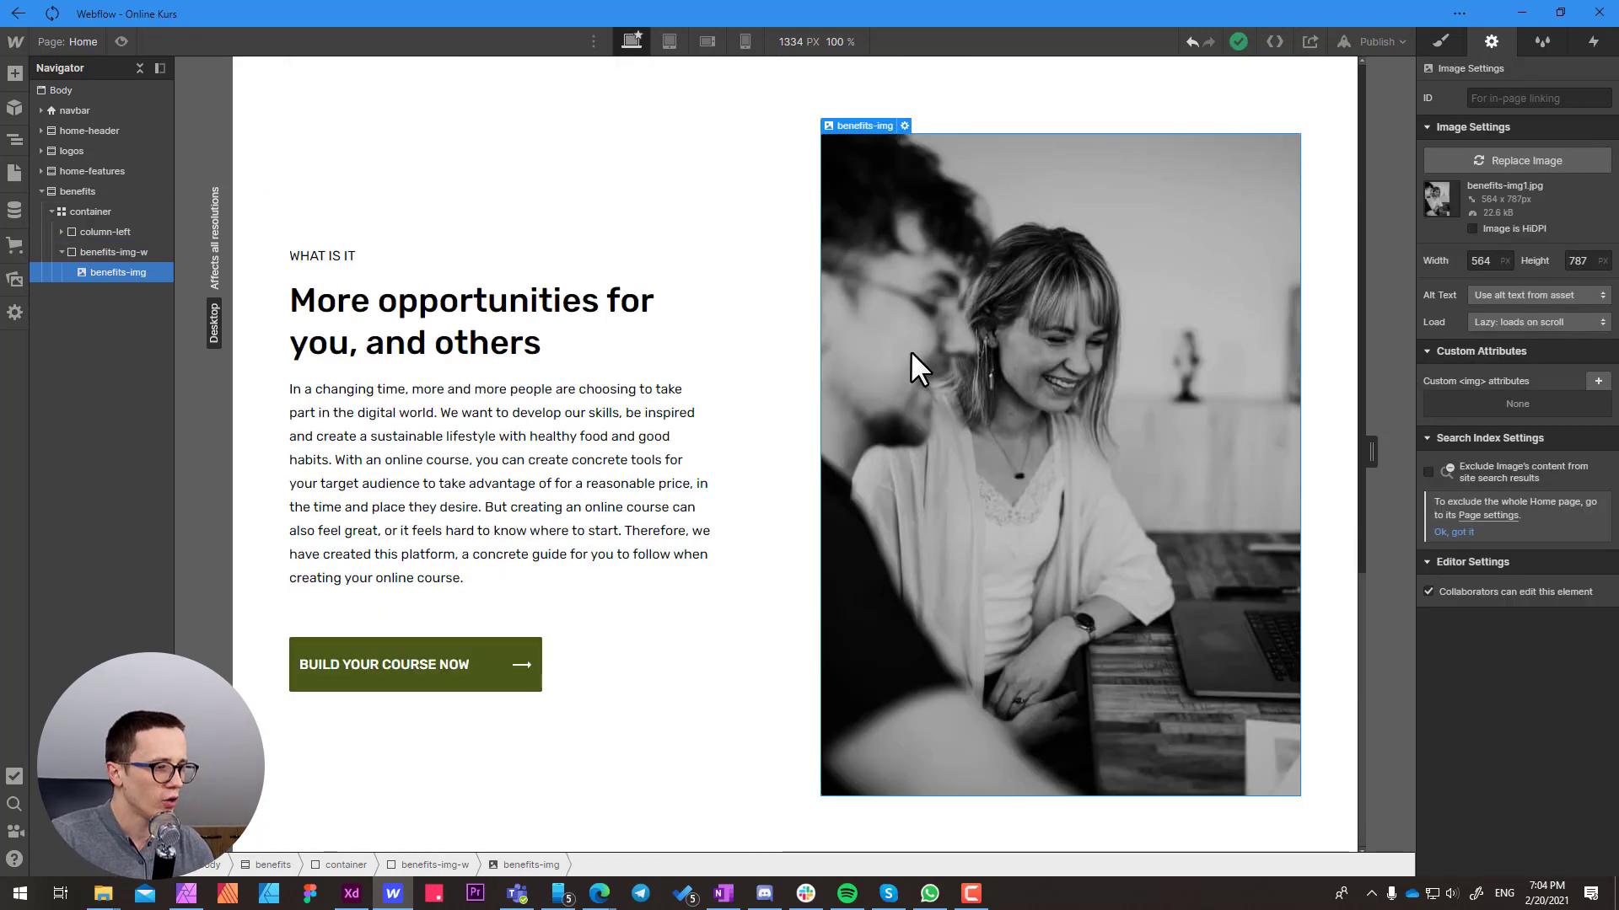
left_click(430, 865)
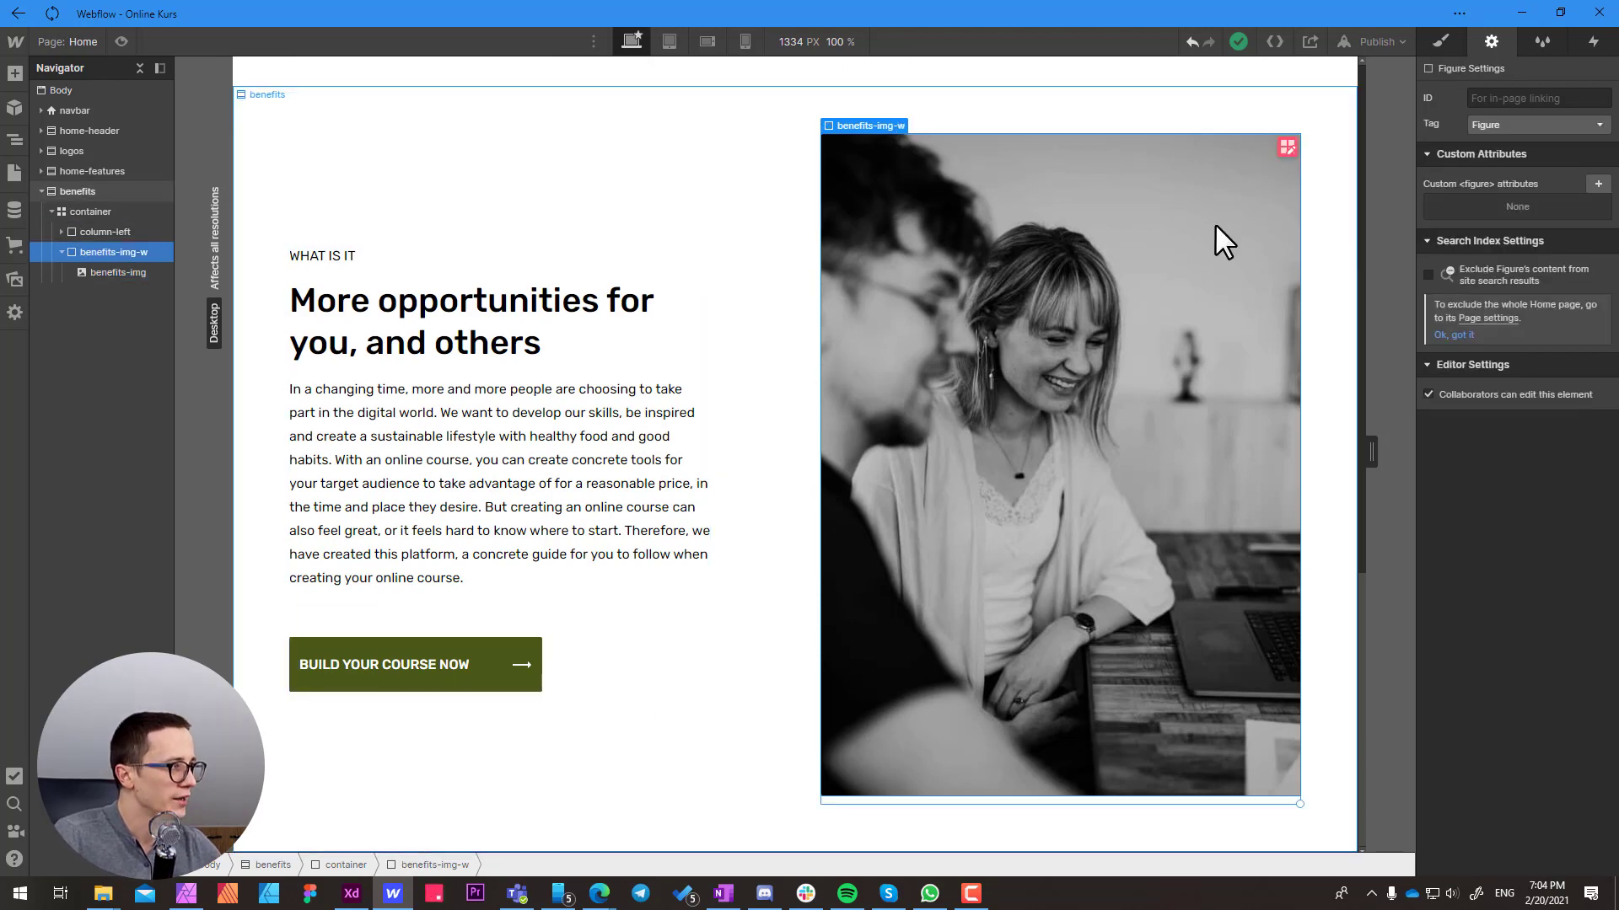
left_click(1440, 42)
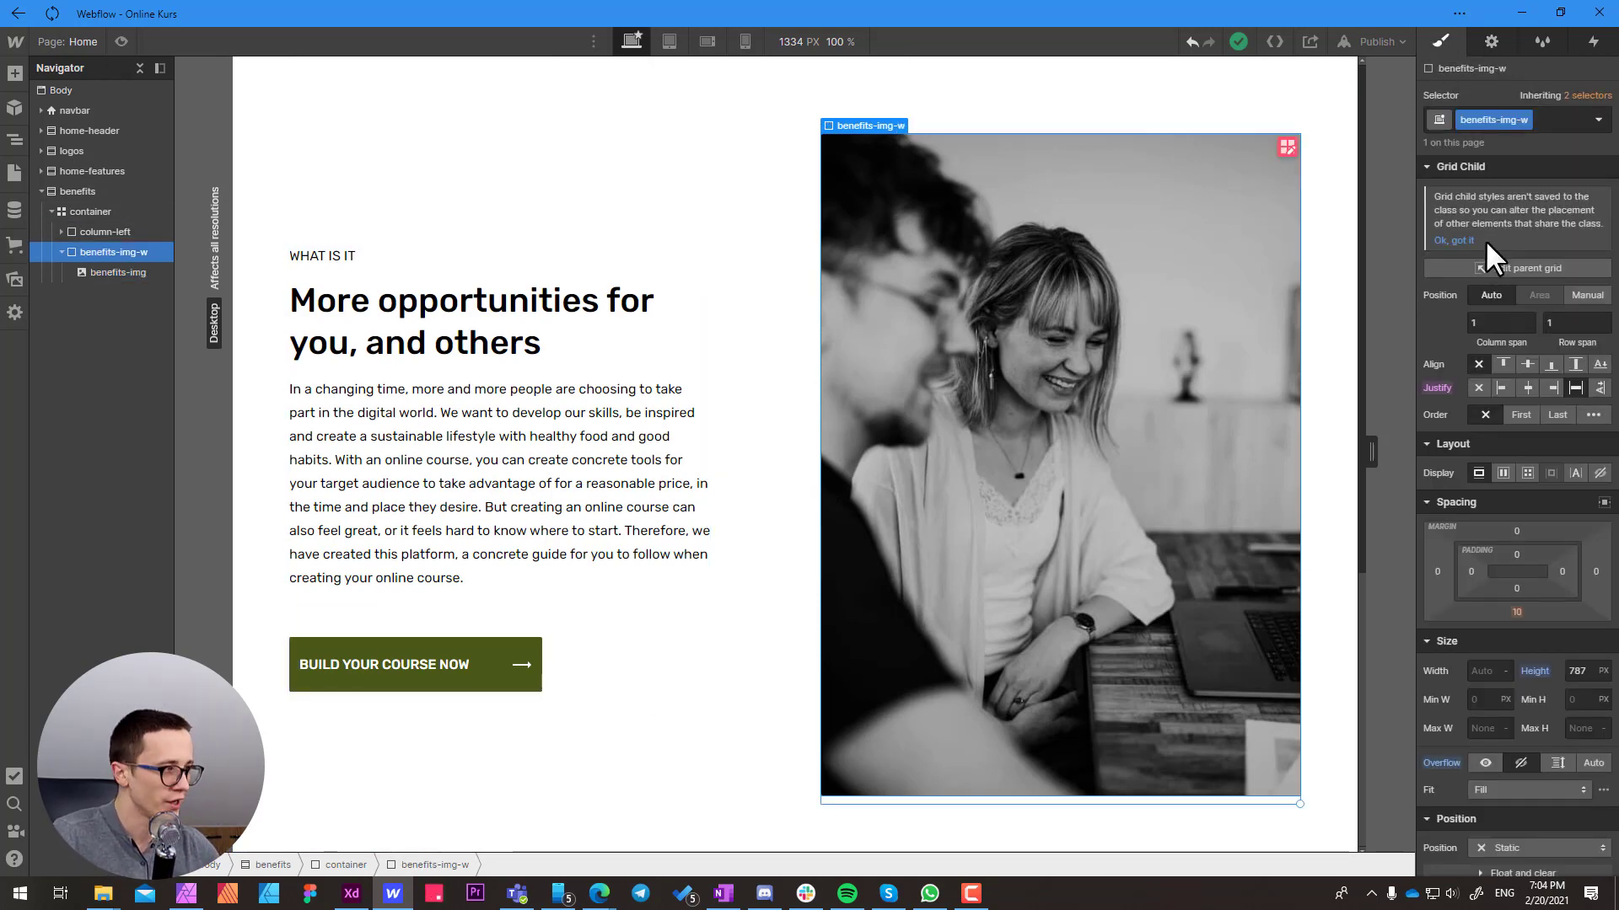
left_click(1518, 610)
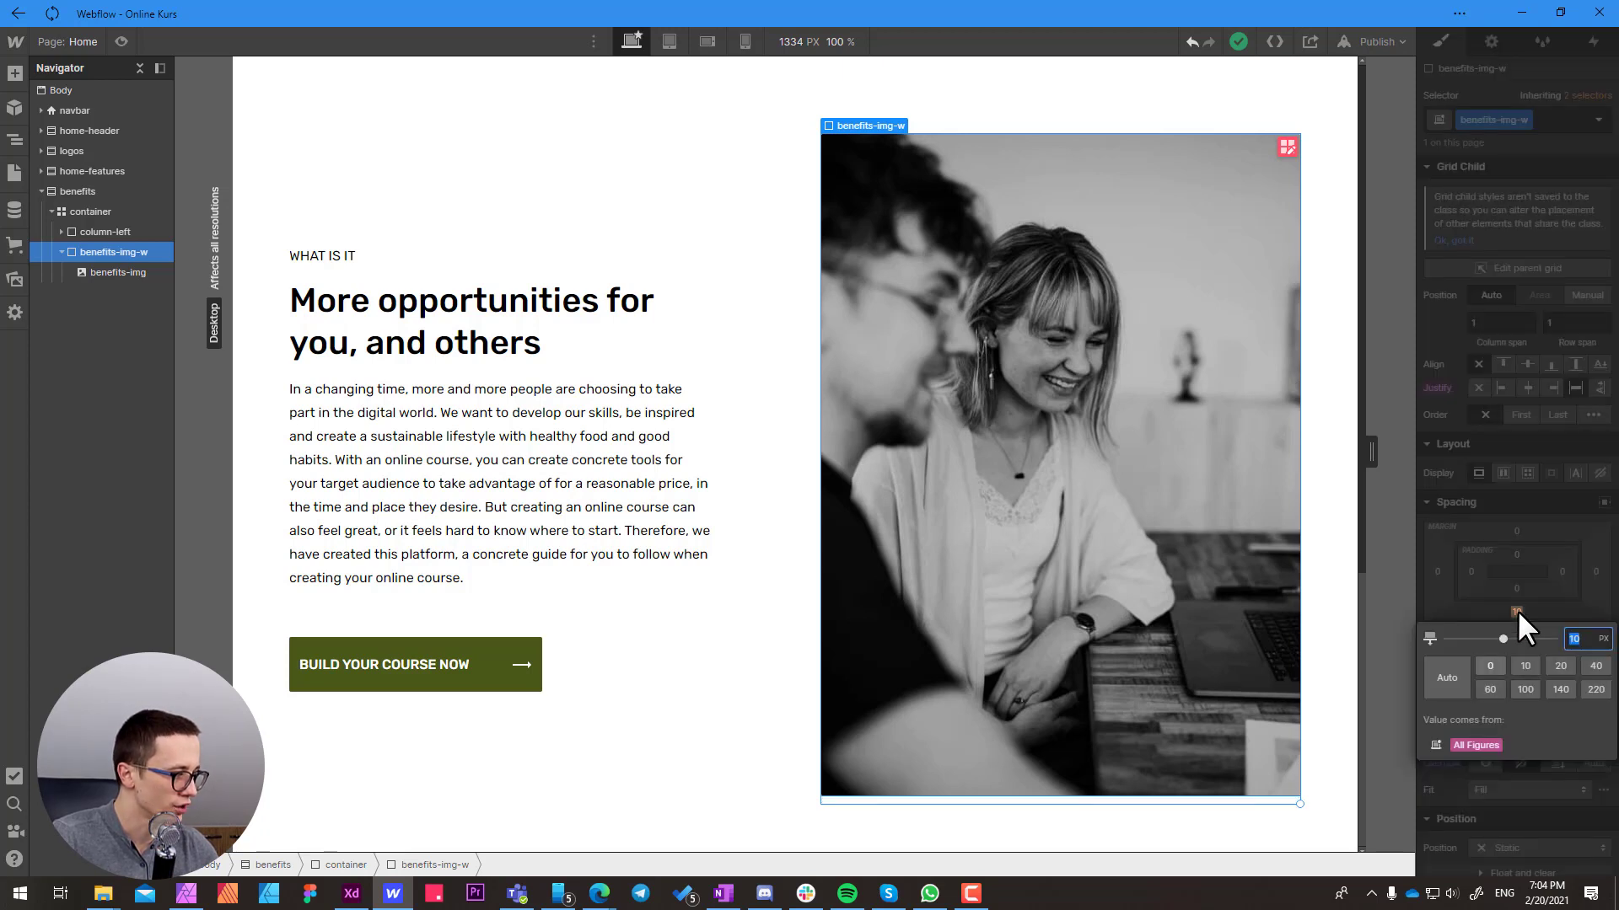
left_click(1492, 666)
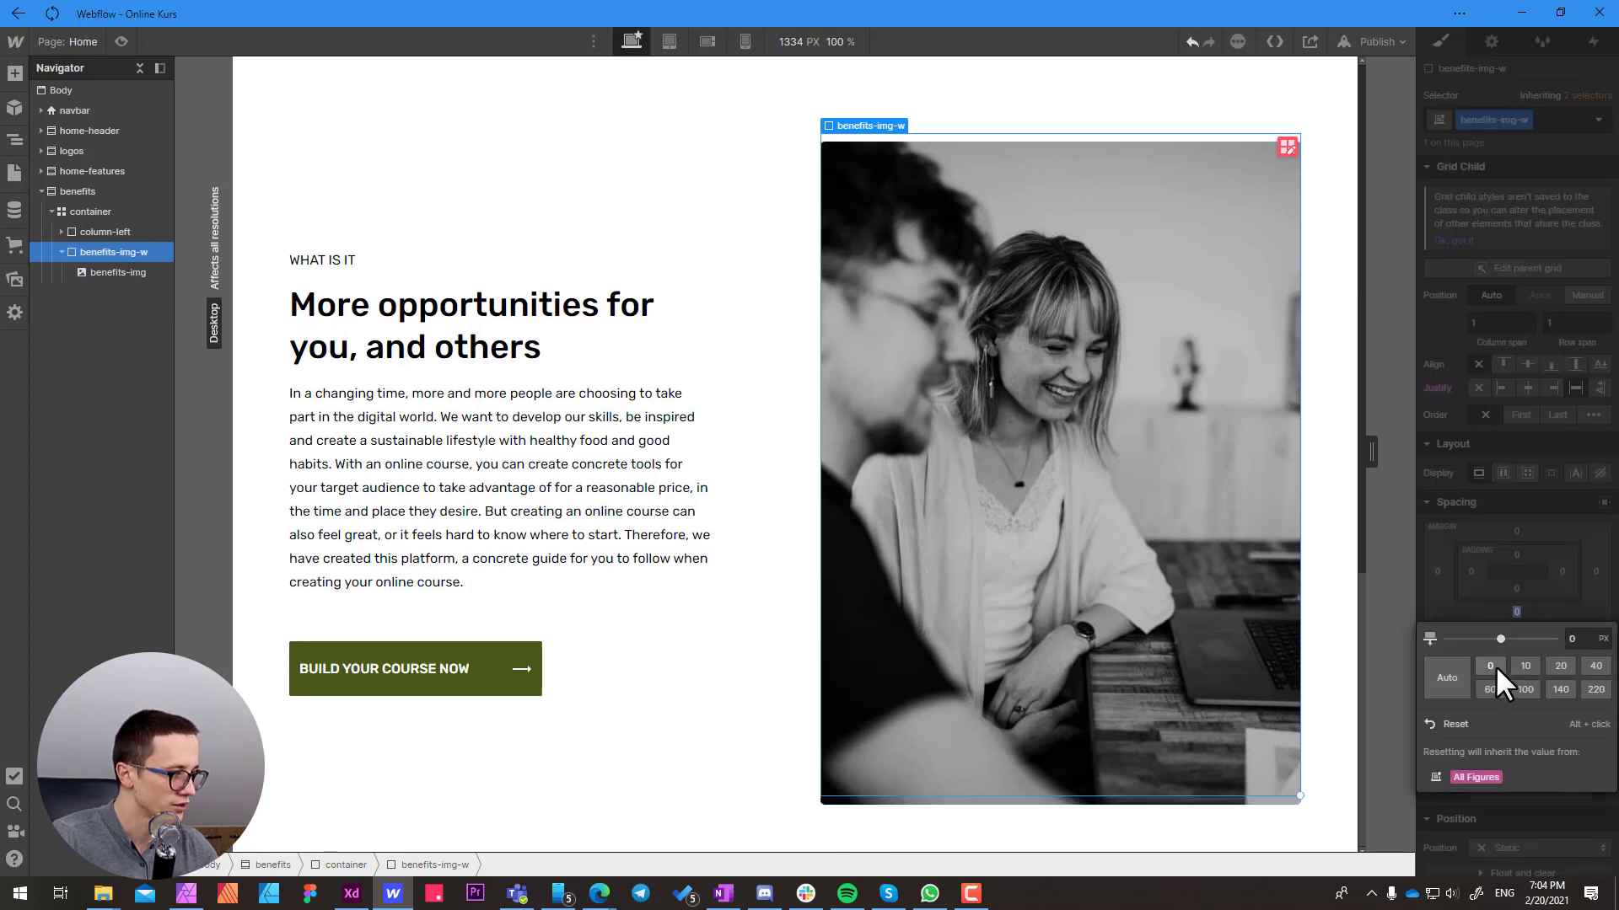
left_click(1339, 528)
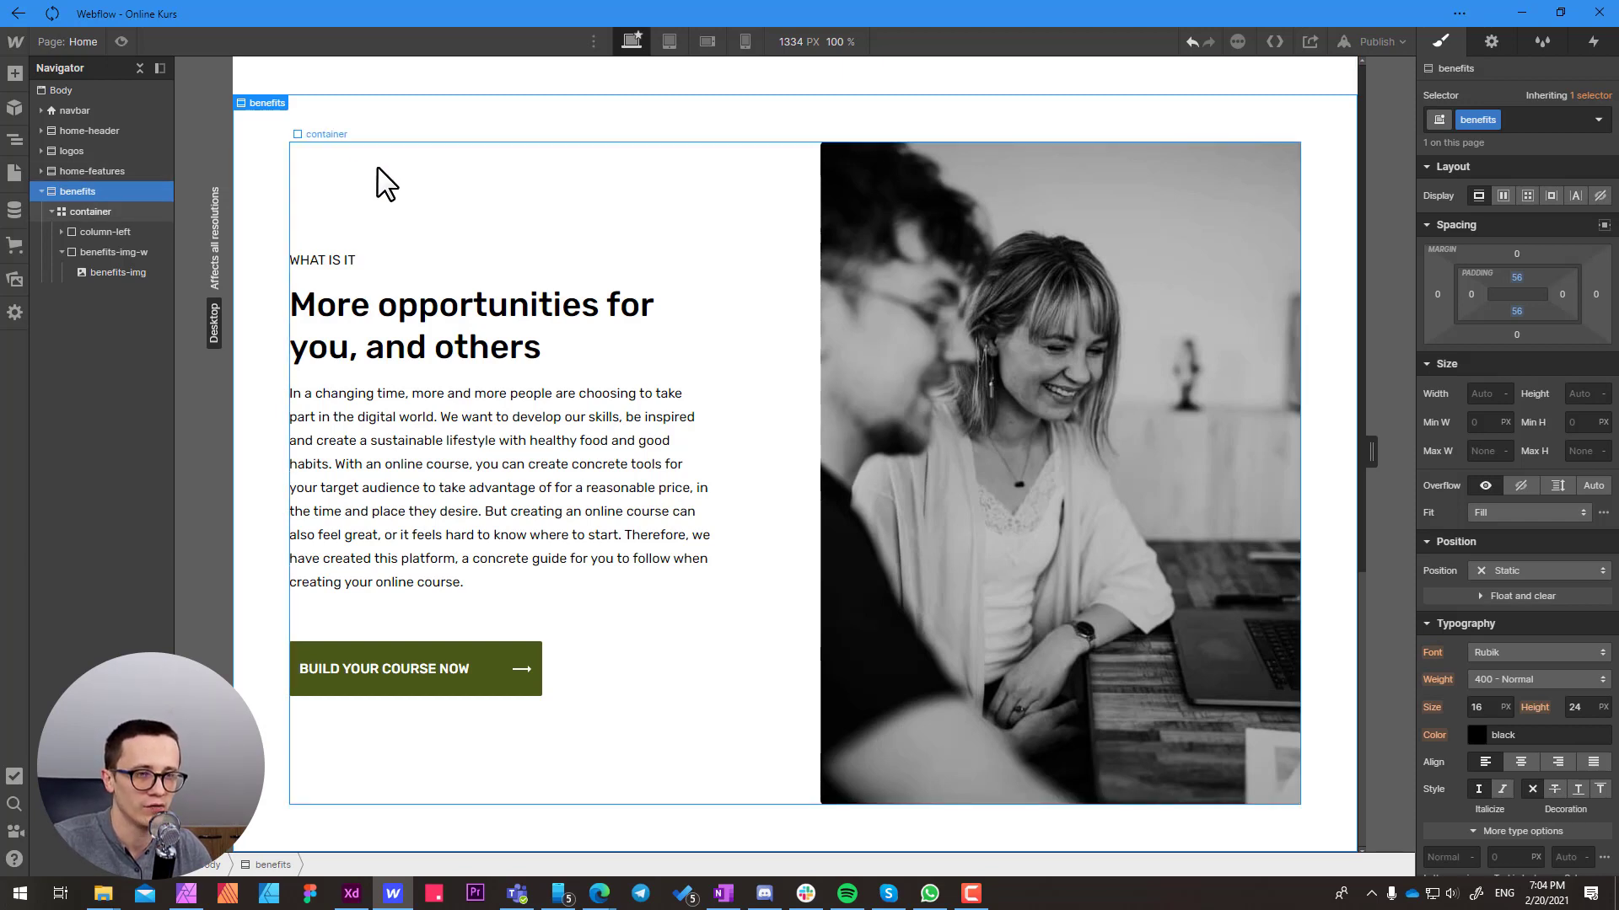
Paste a copy of the benefits section into the Body, below the original section
left_click(59, 90)
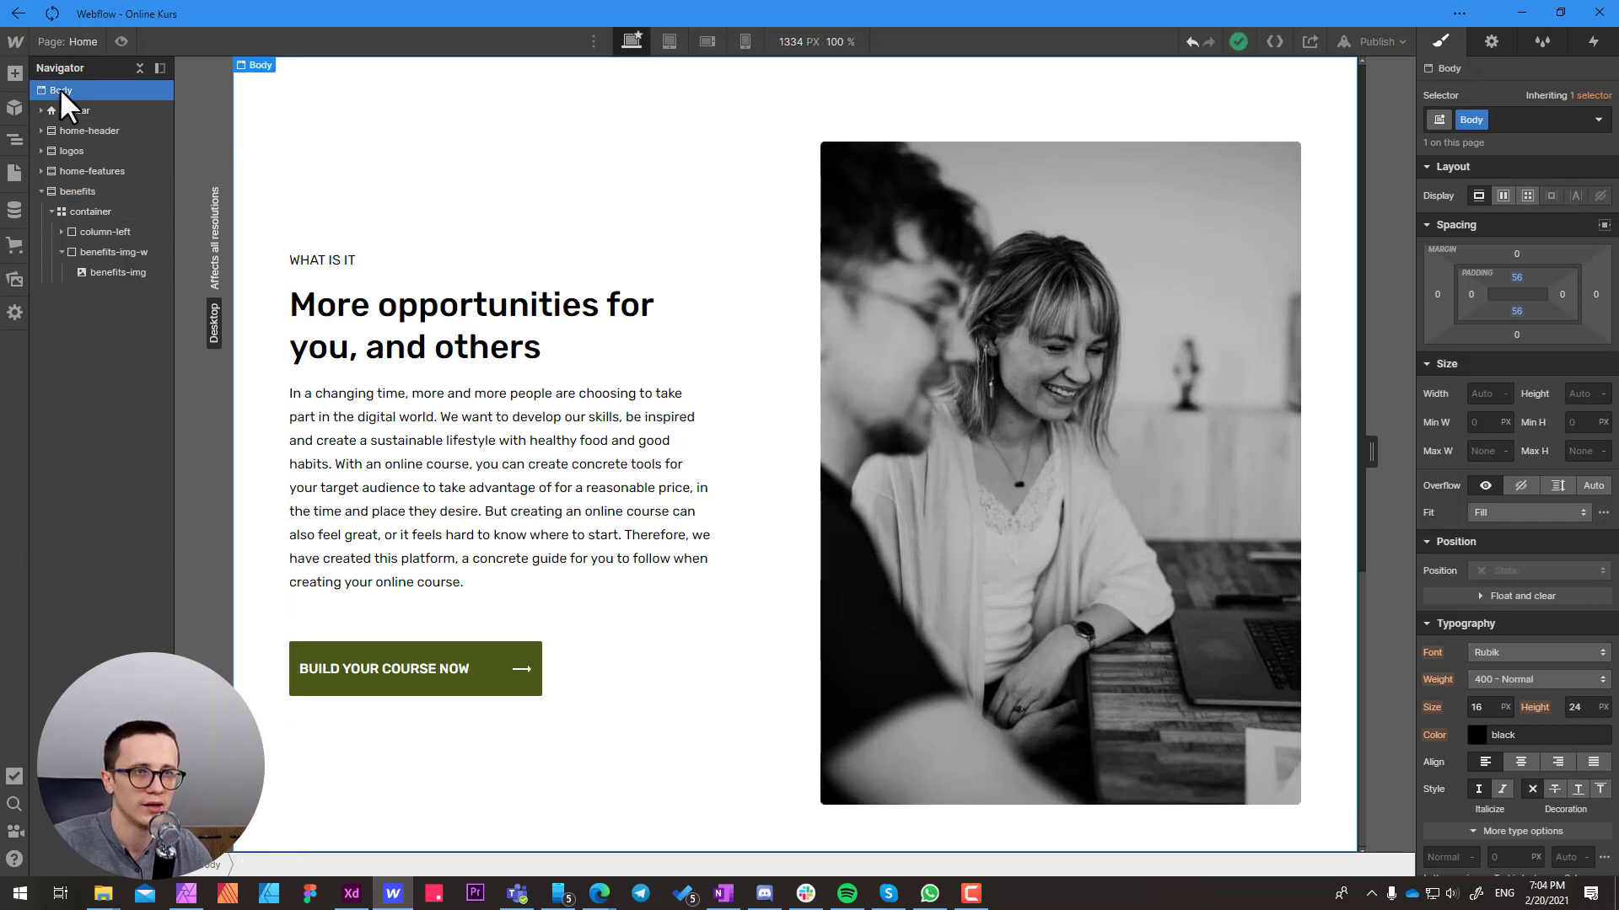
key("ctrl+v")
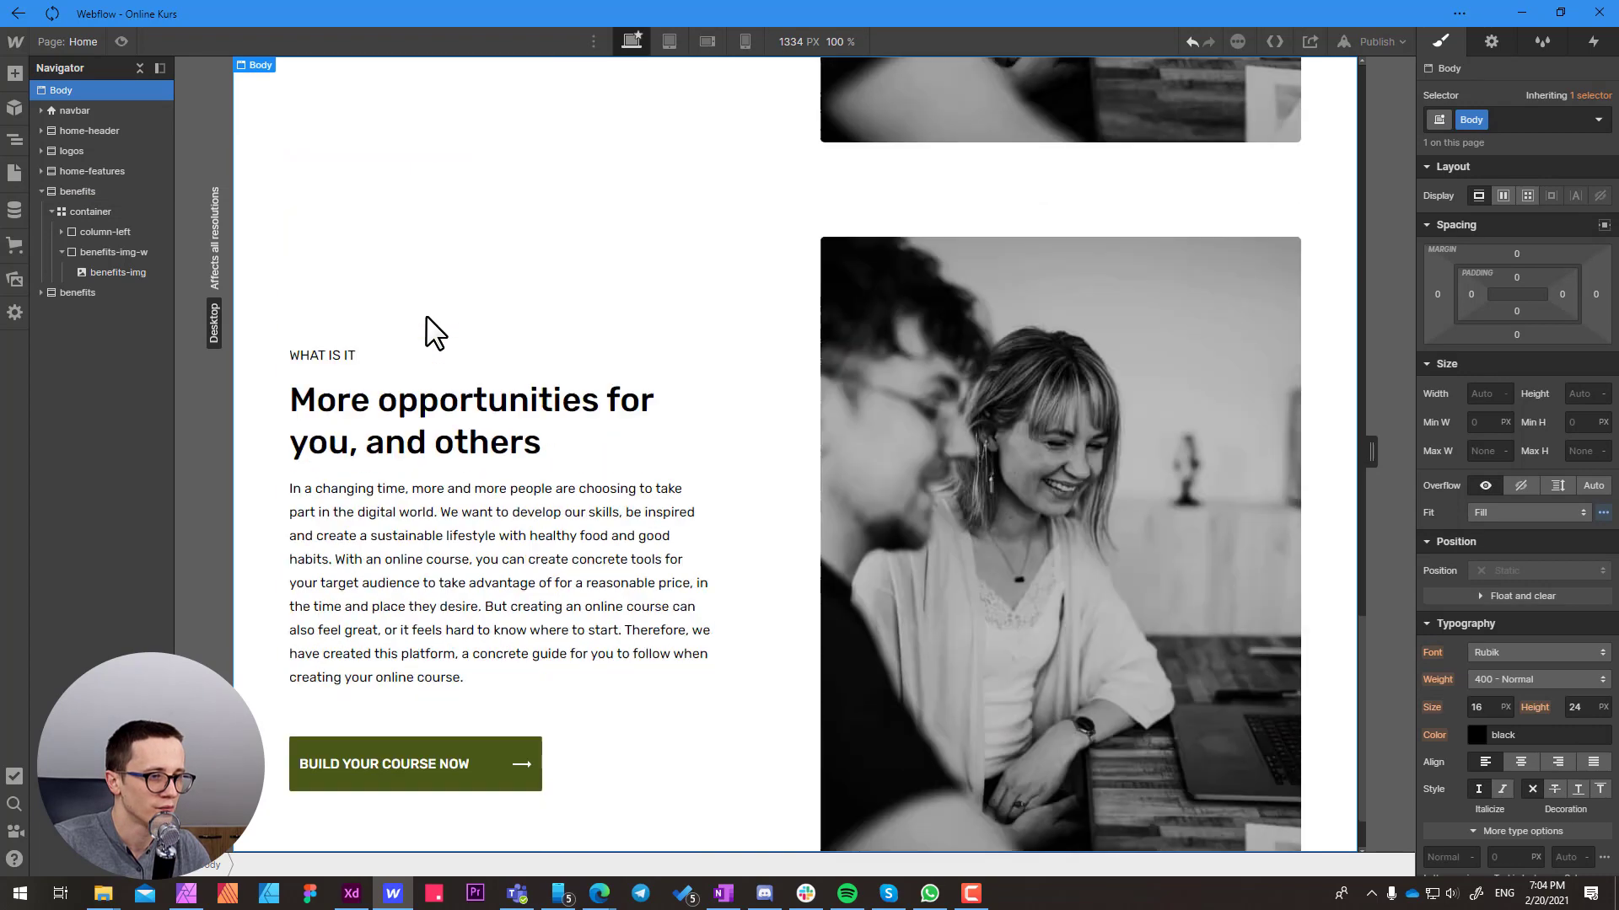
scroll(428, 329, "up", 2)
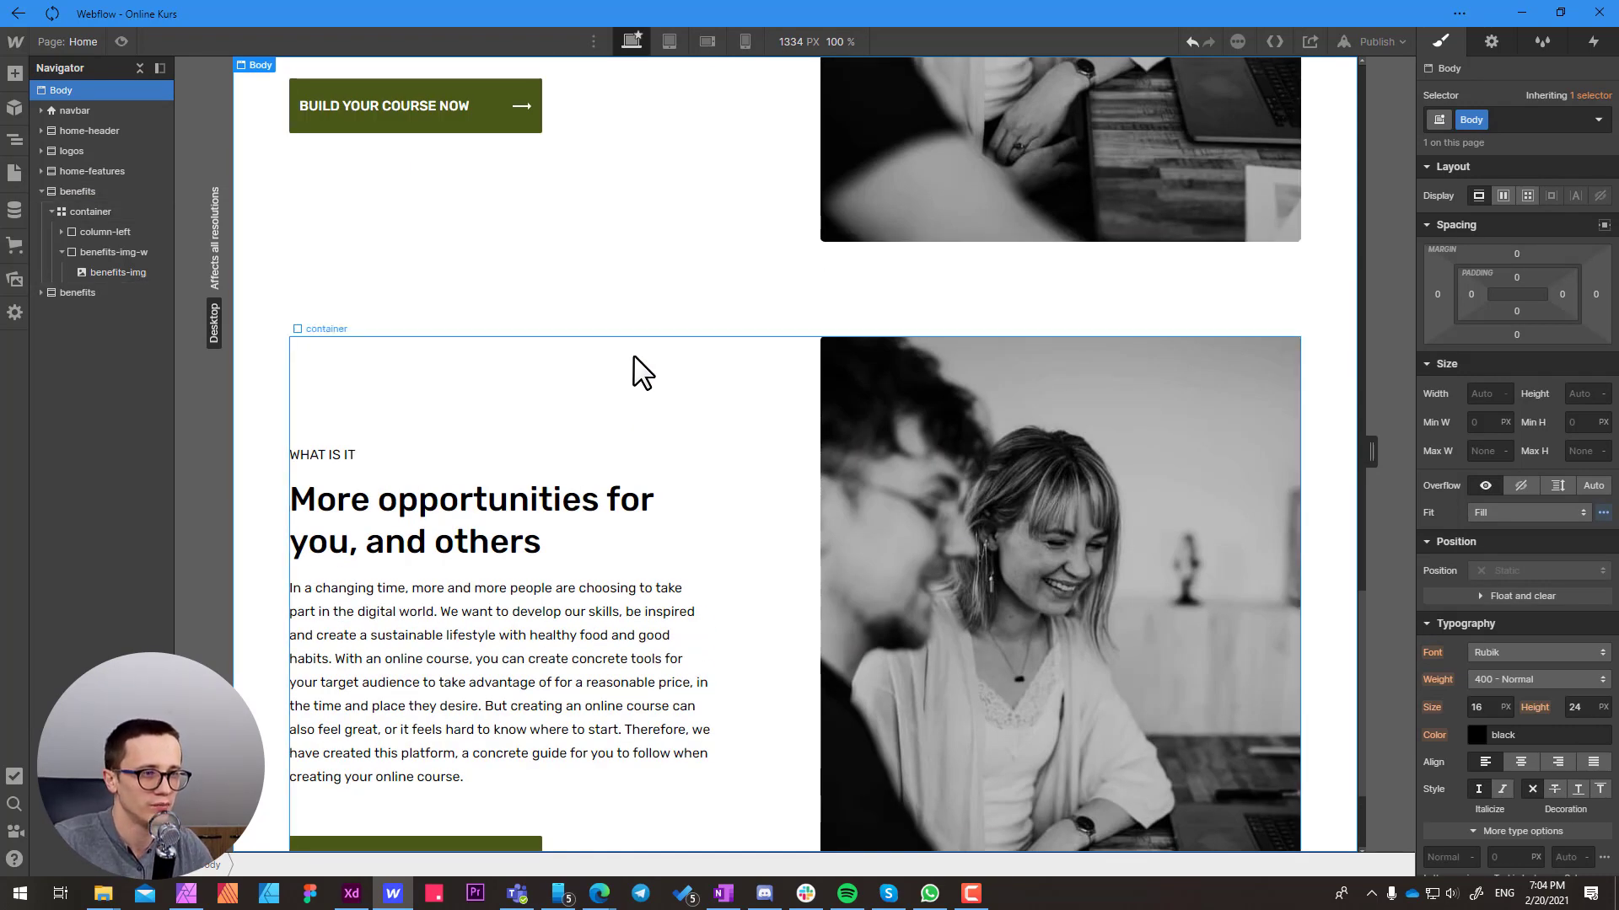
Move the benefits-img-w wrapper of the duplicated section into the first grid column, swapping it with the text column
left_click(866, 395)
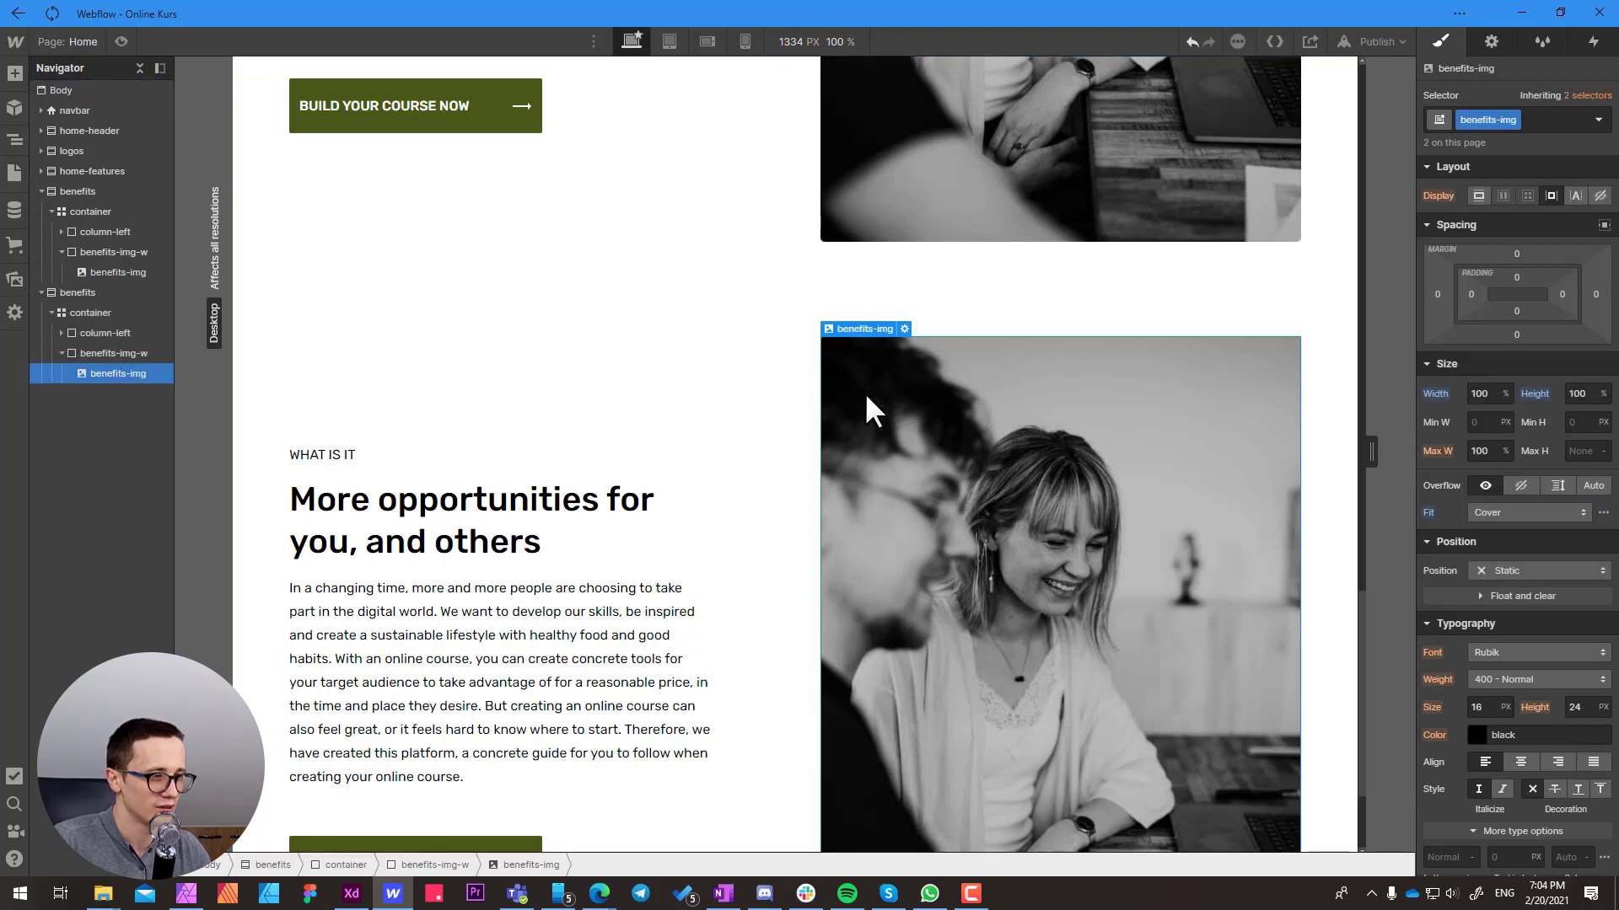
scroll(865, 395, "down", 2)
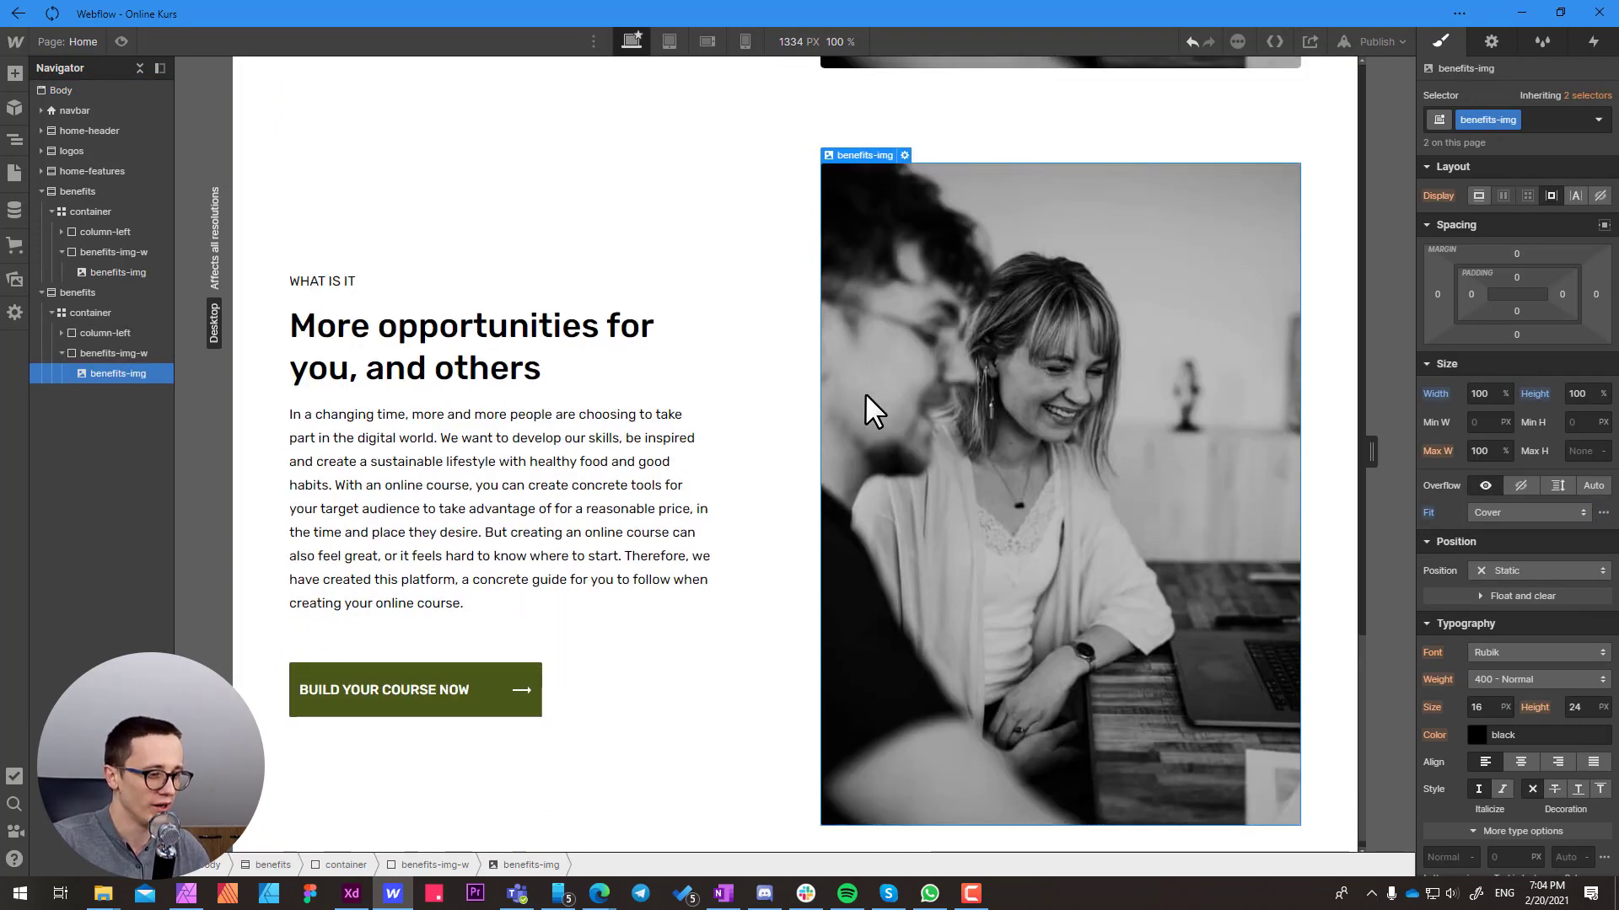
left_click(443, 864)
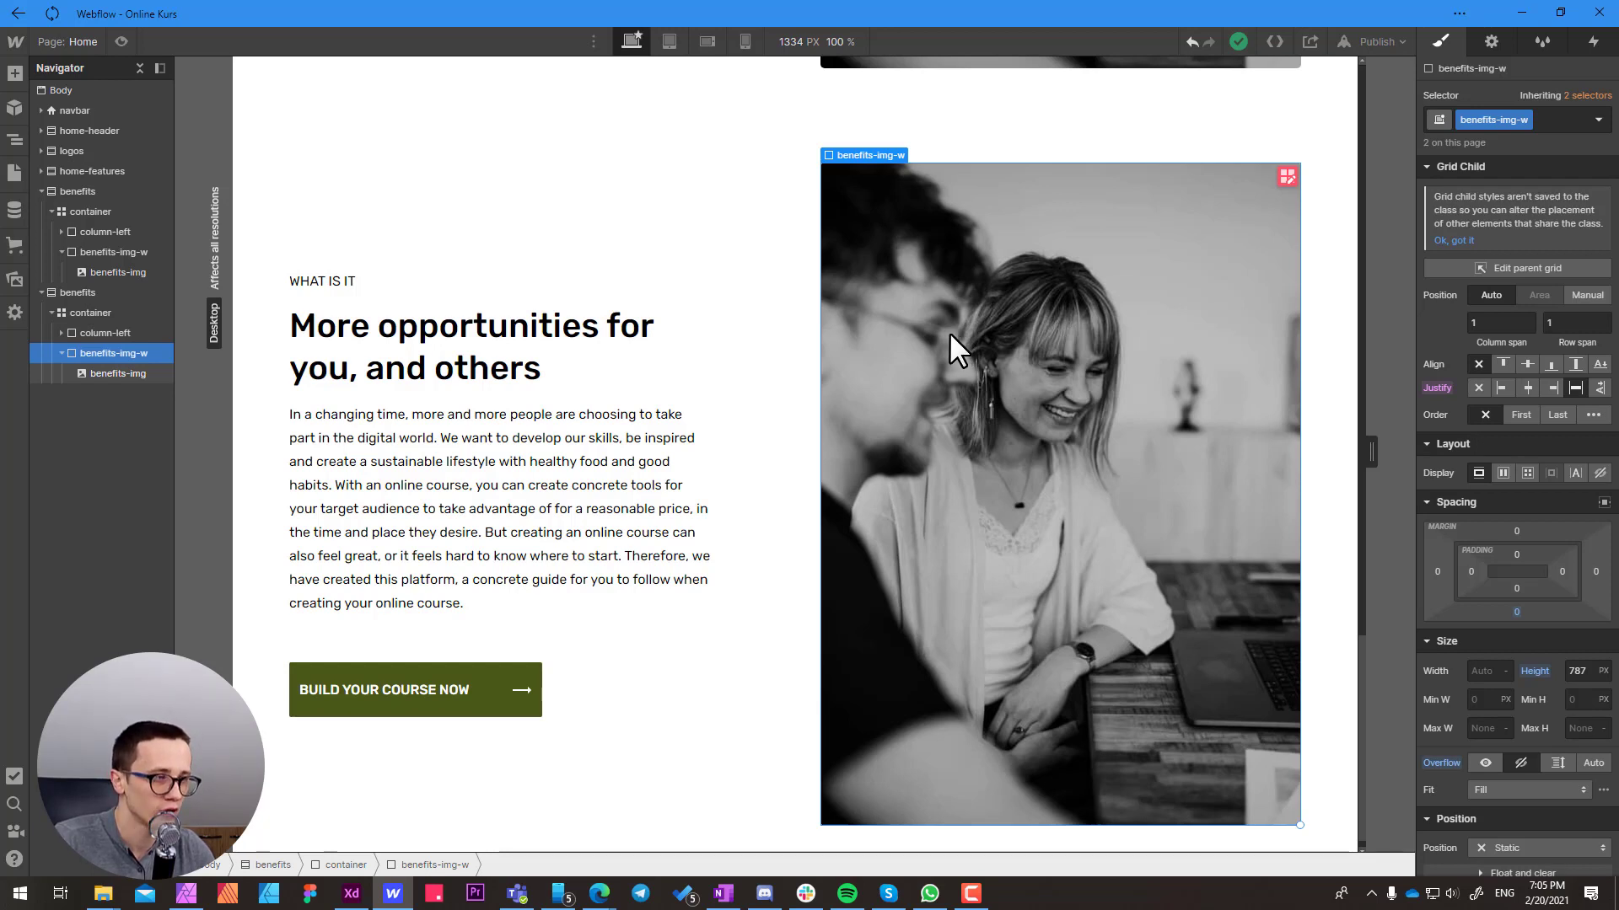
left_click_drag(949, 332, 478, 370)
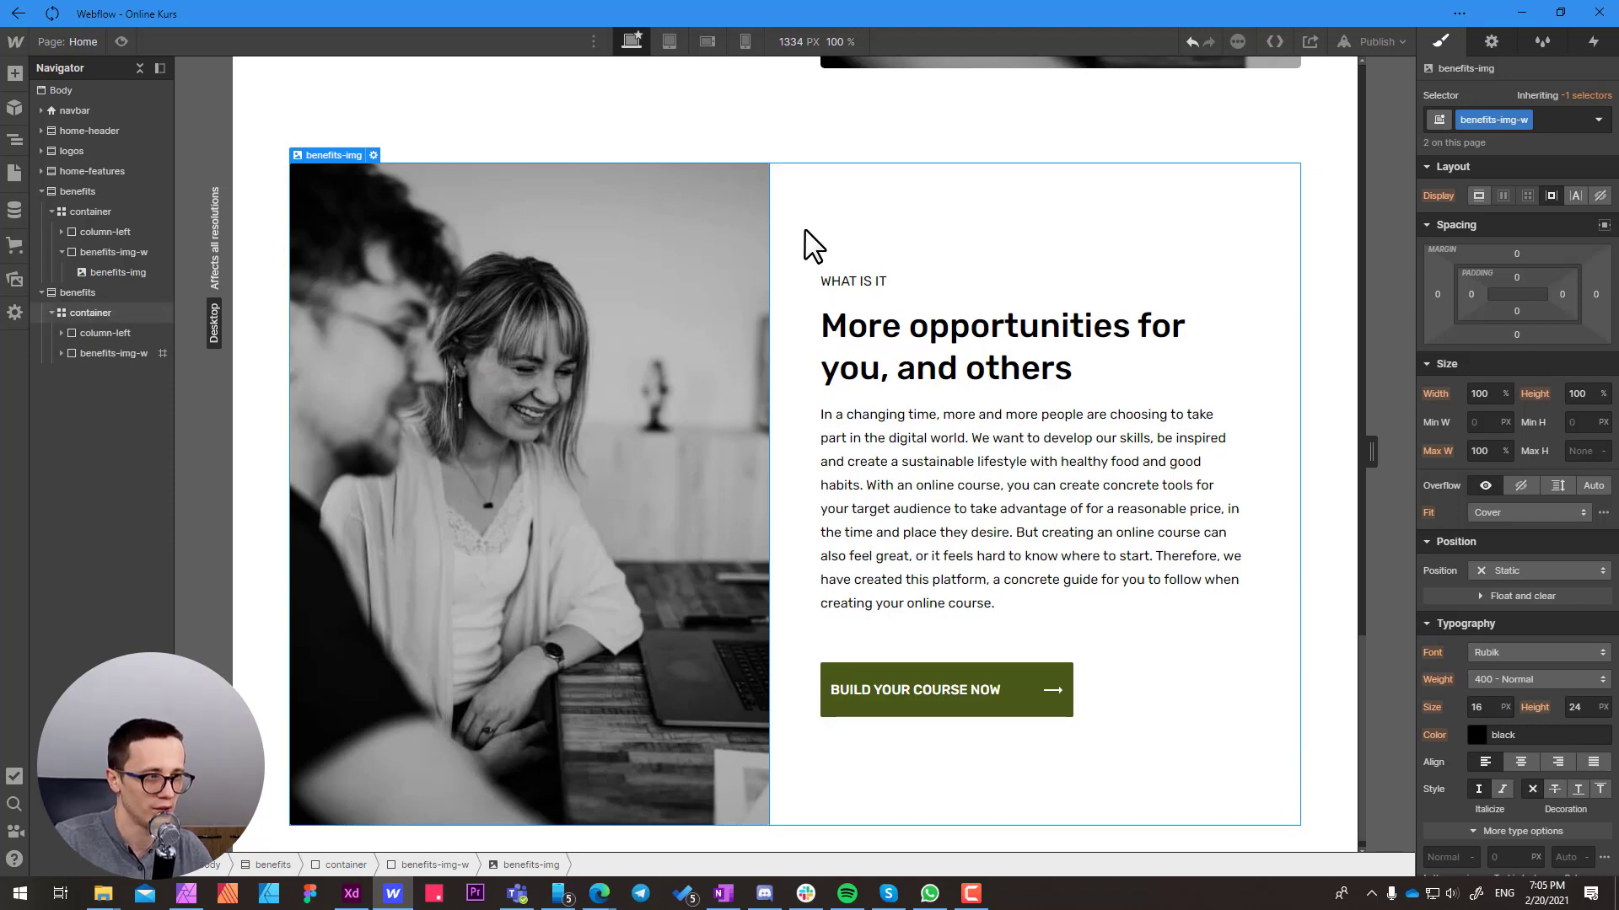
Switch to Adobe XD, copy the "Share your expertise" photo below benefits-img1 on the pasteboard at Y 1148 with corner radius 0, and save
key("alt+Tab")
double_click(554, 459)
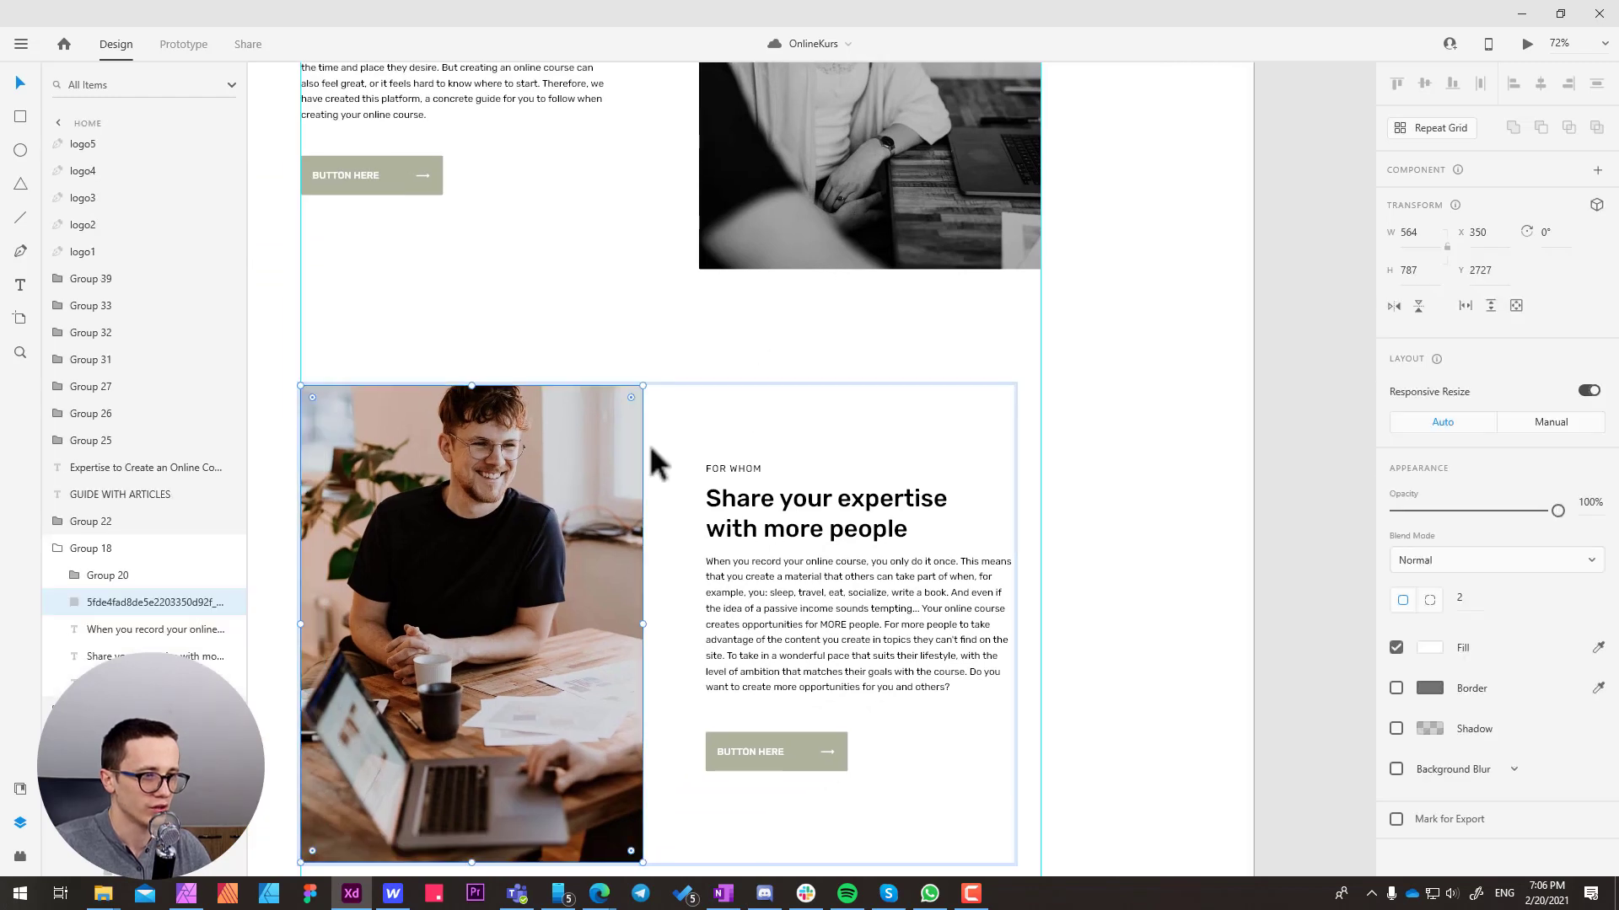
left_click_drag(1078, 390, 679, 346)
left_click(860, 232)
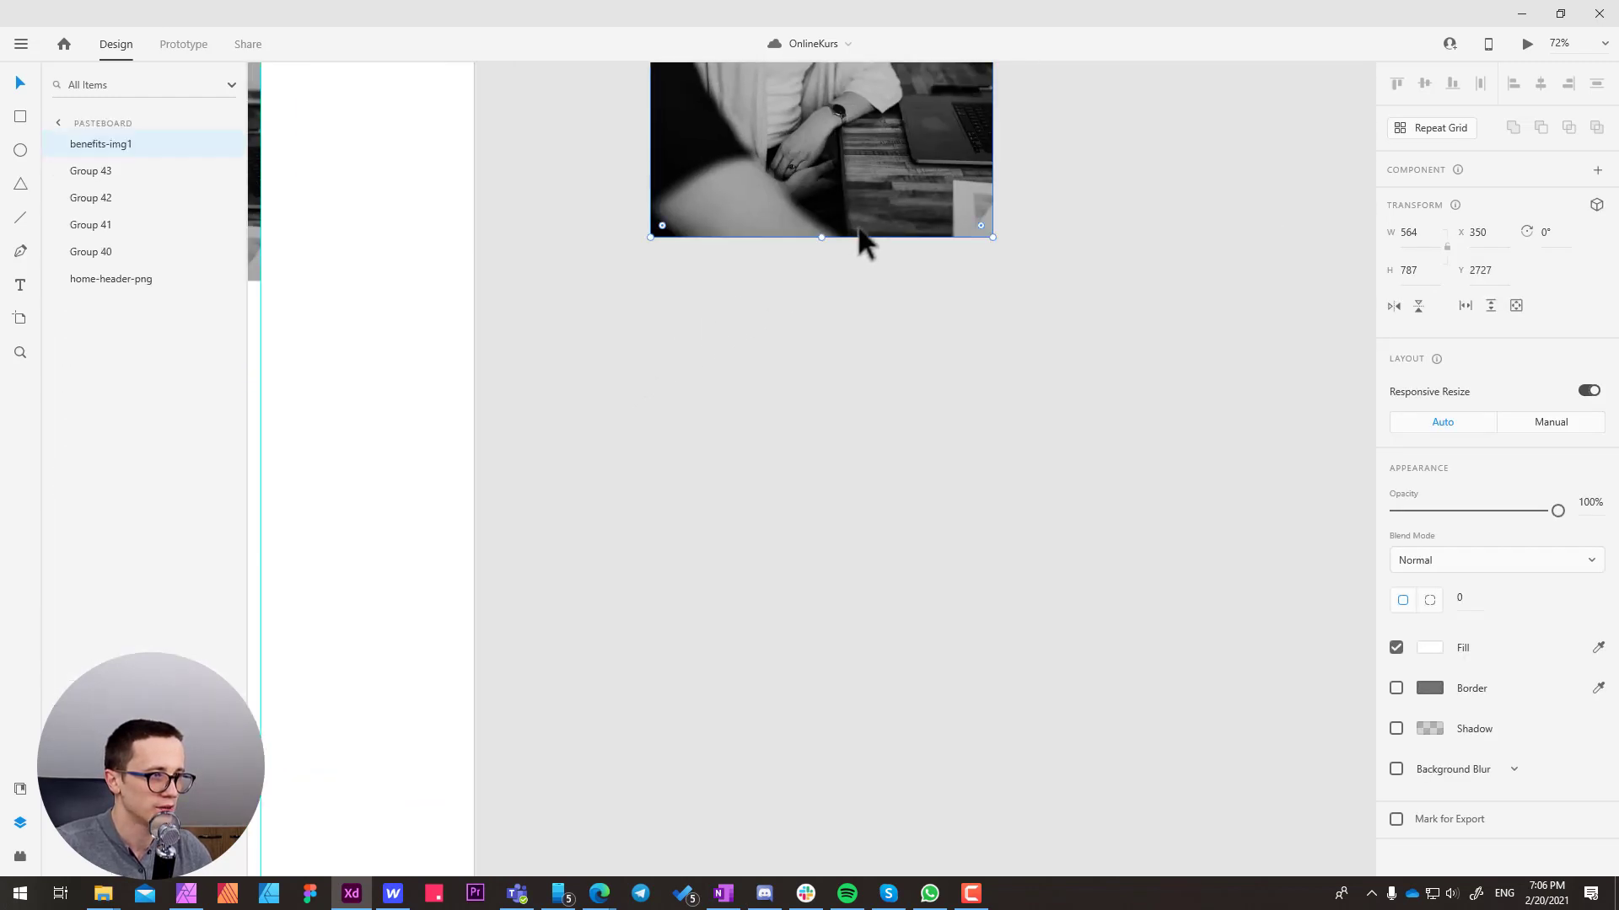
key("ctrl+v")
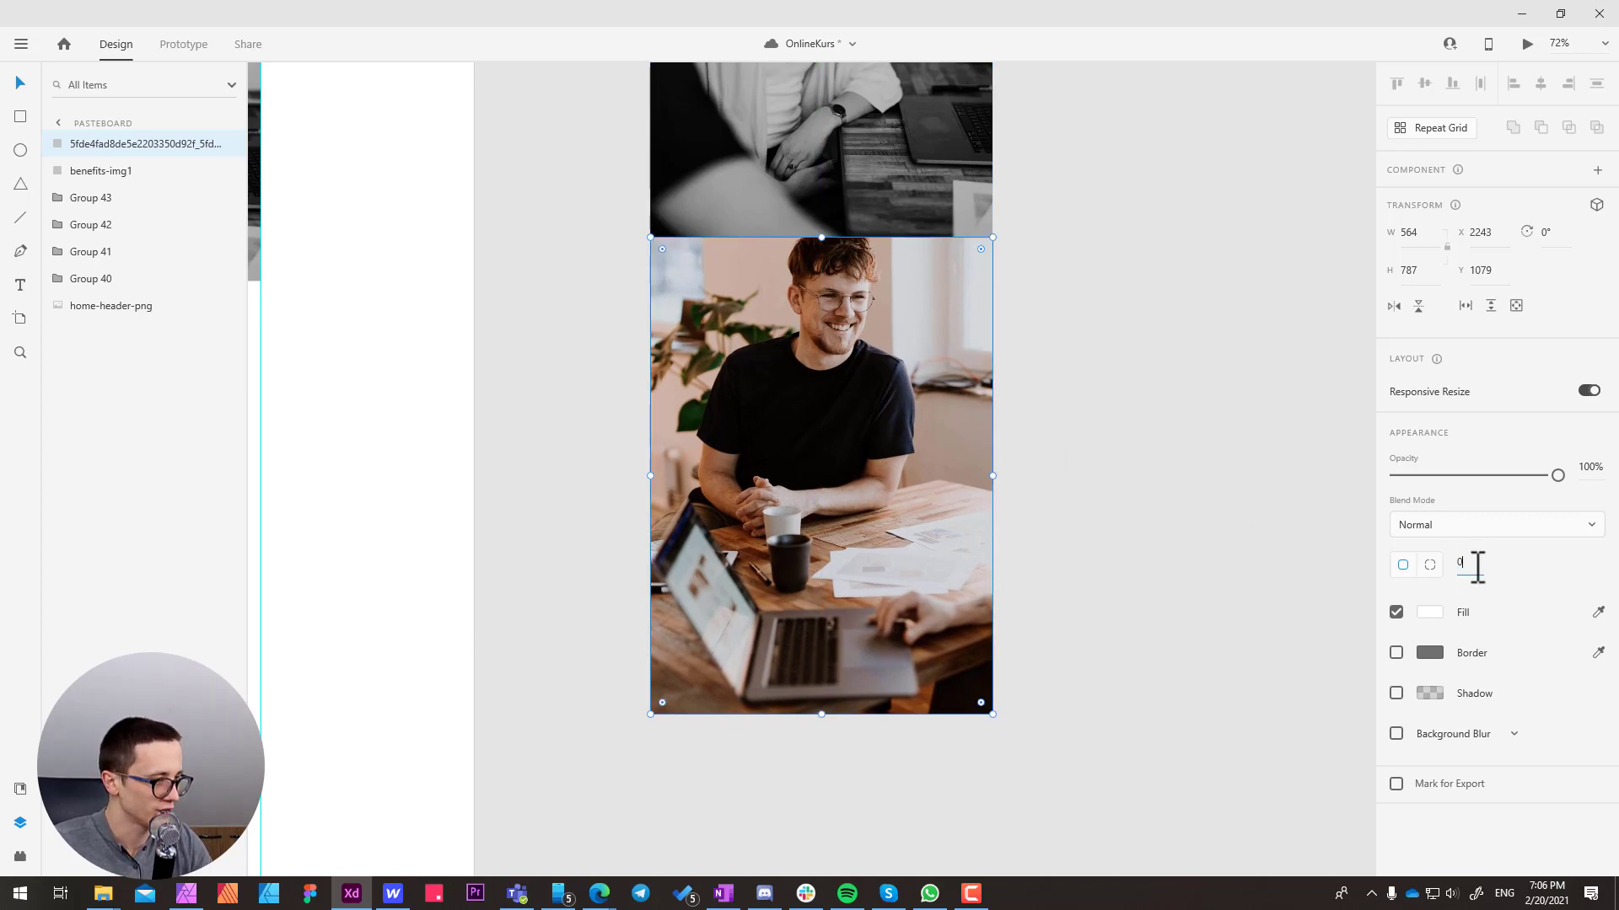
scroll(885, 354, "up", 1)
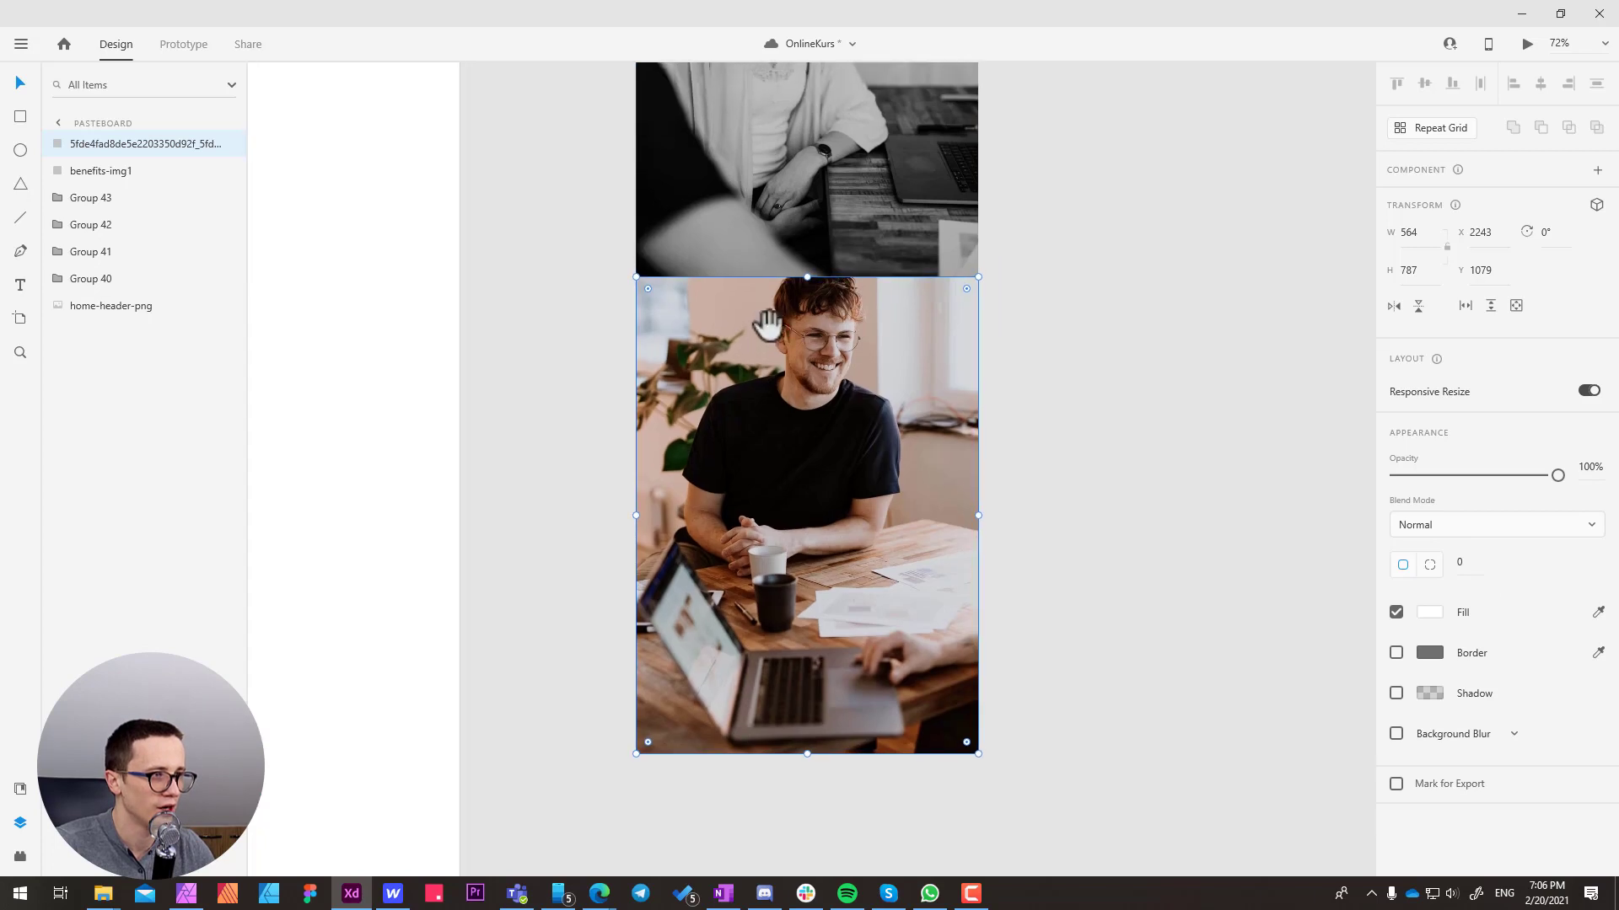
left_click_drag(762, 325, 742, 427)
scroll(693, 454, "up", 2)
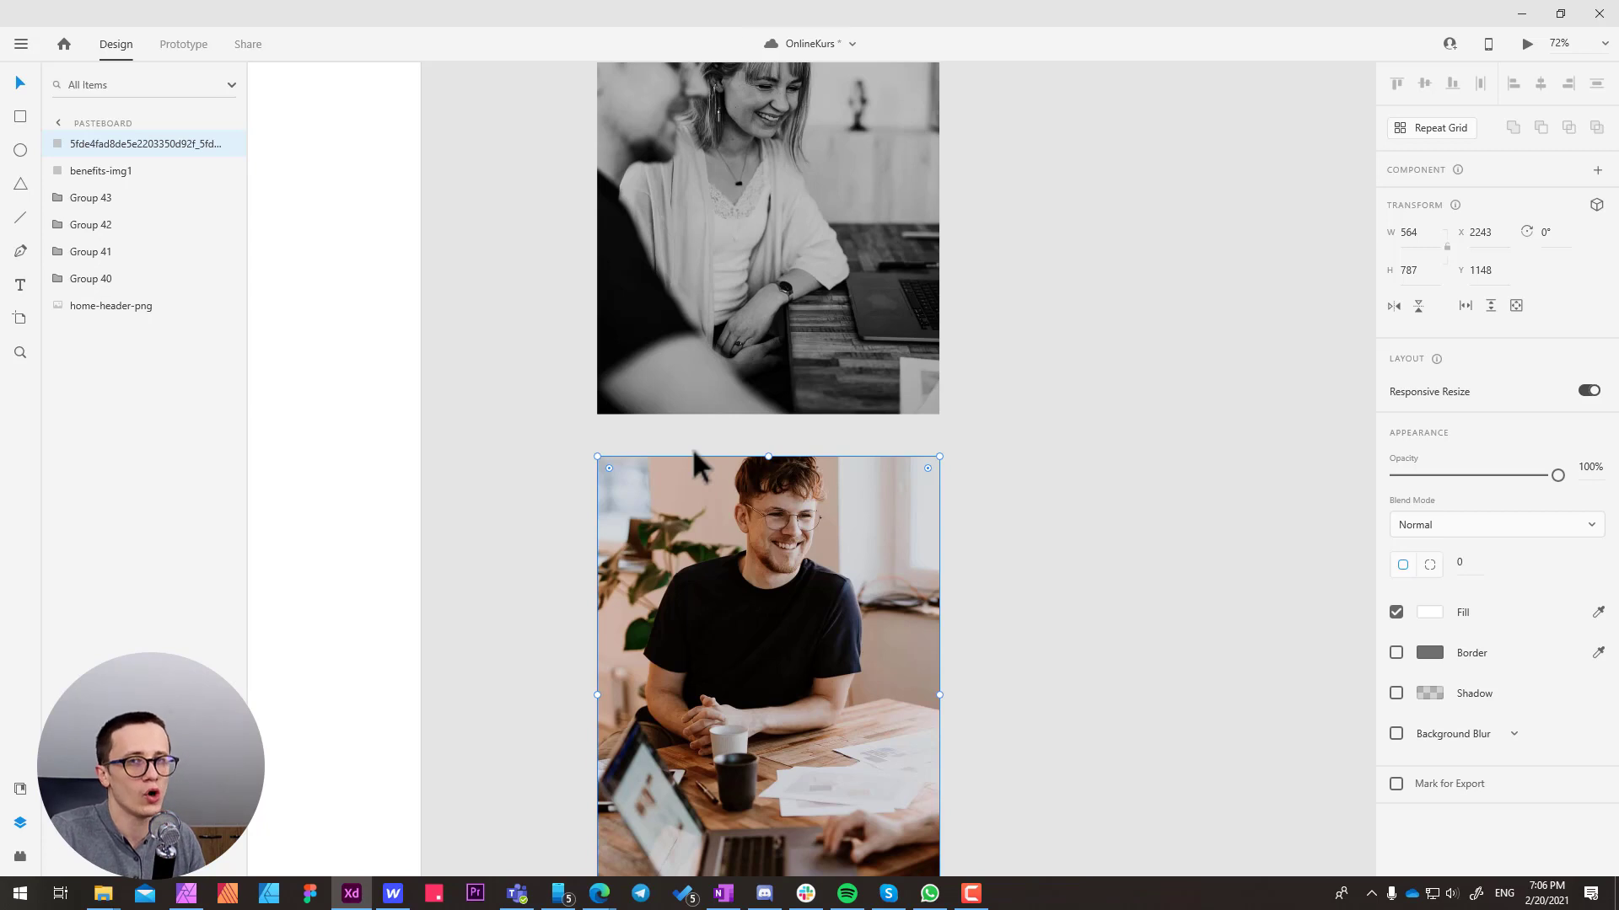
key("ctrl+s")
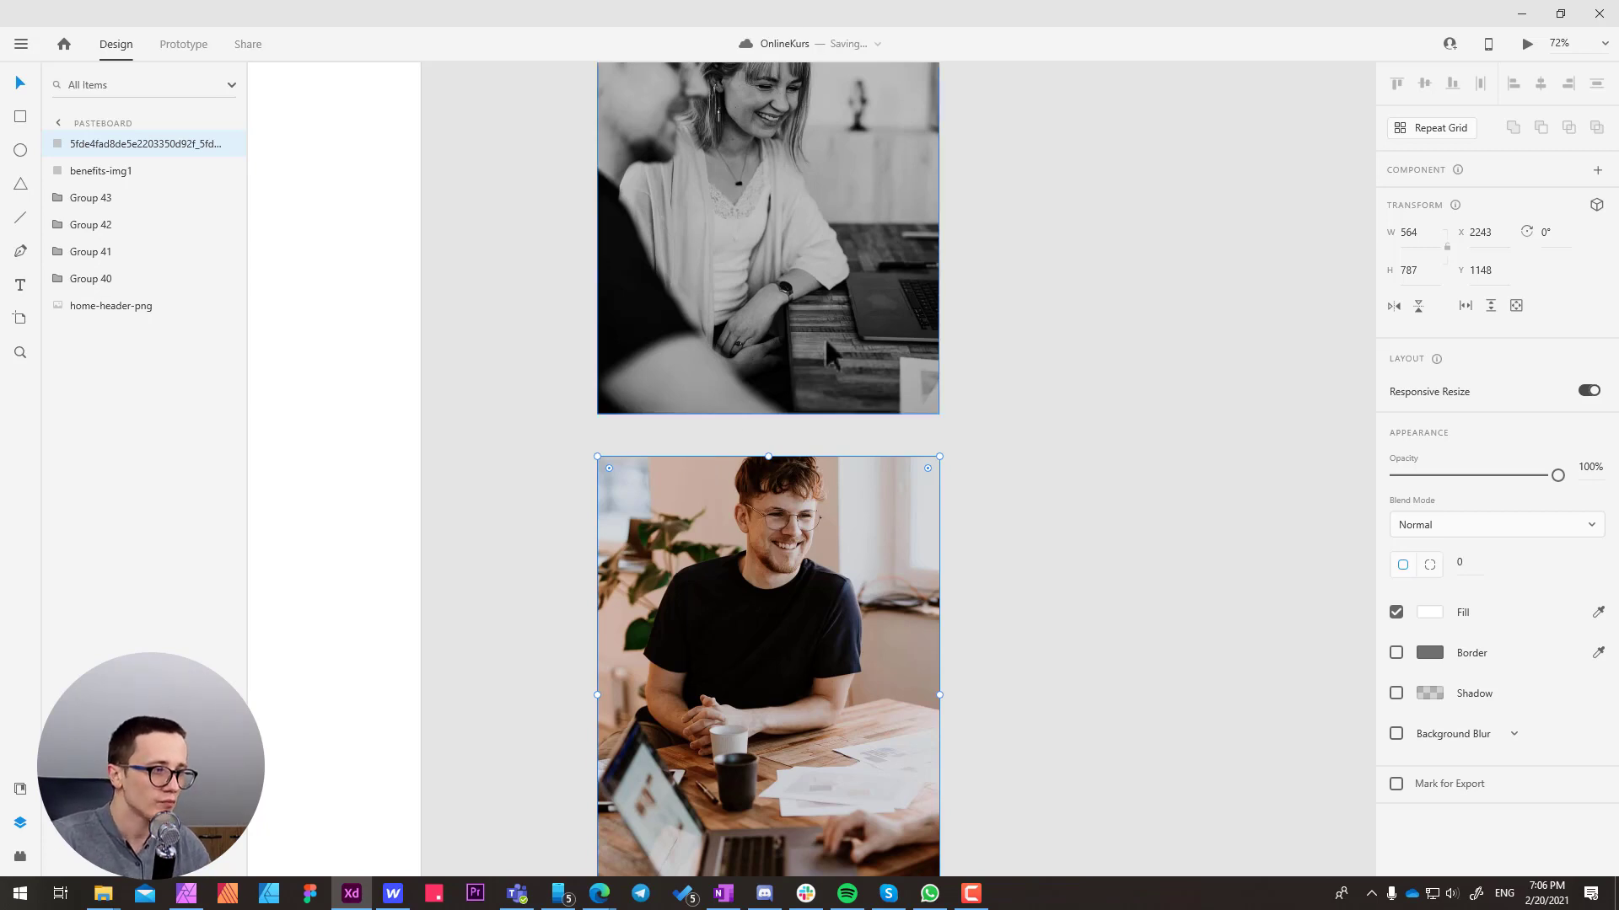
Rename the copied photo benefits-img2 and export it to the project's stock/Homepage folder
left_click_drag(740, 343, 656, 509)
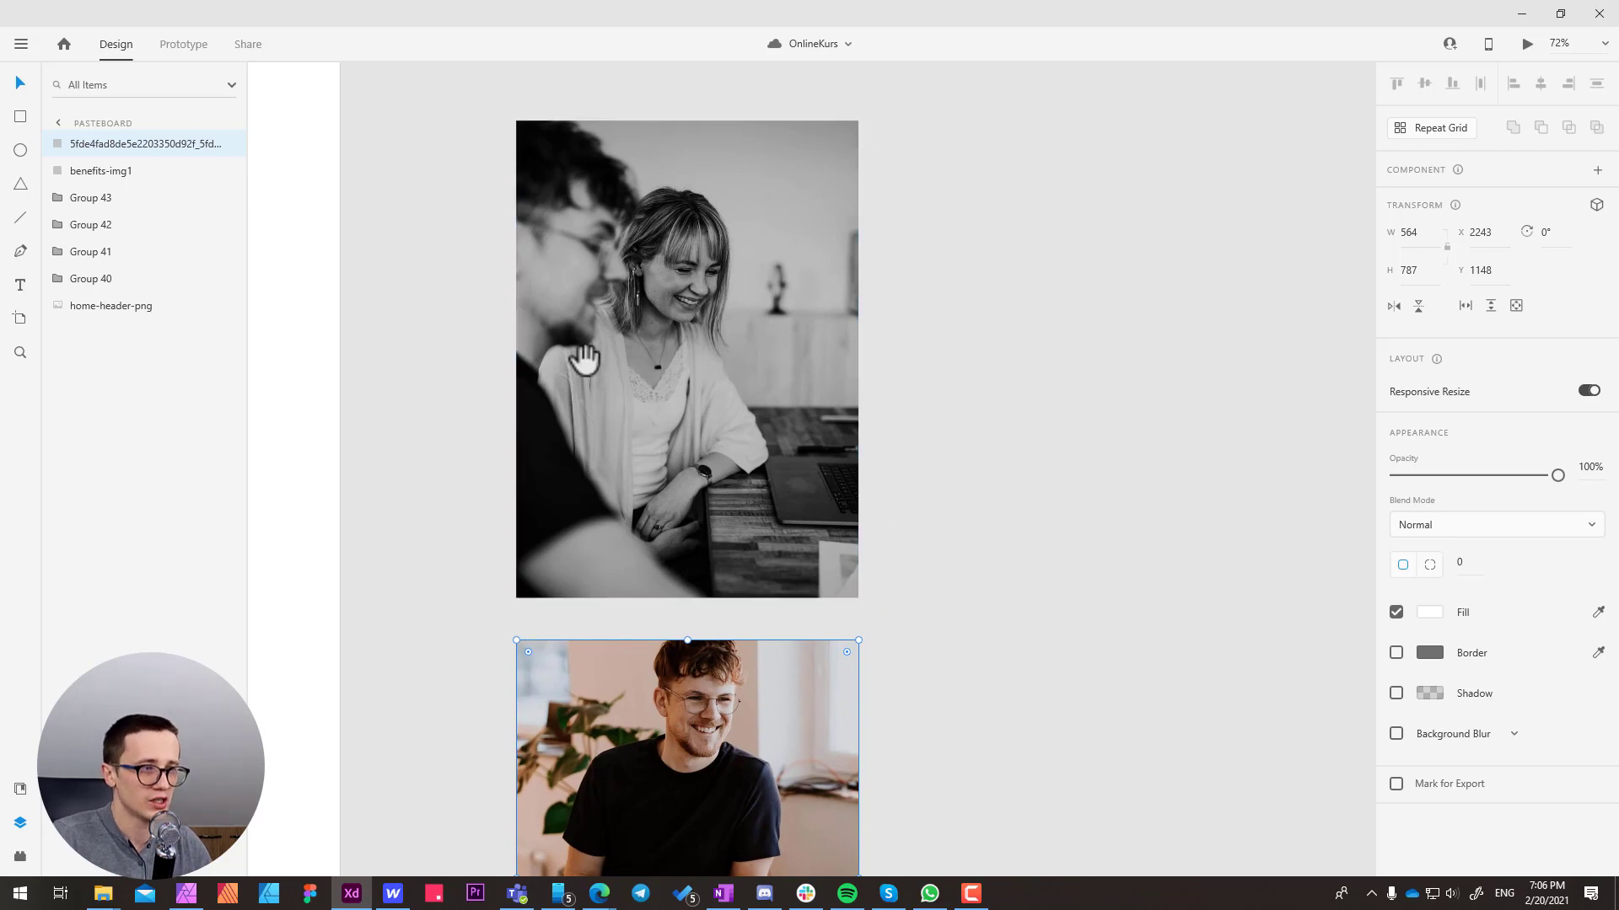
scroll(582, 358, "down", 1)
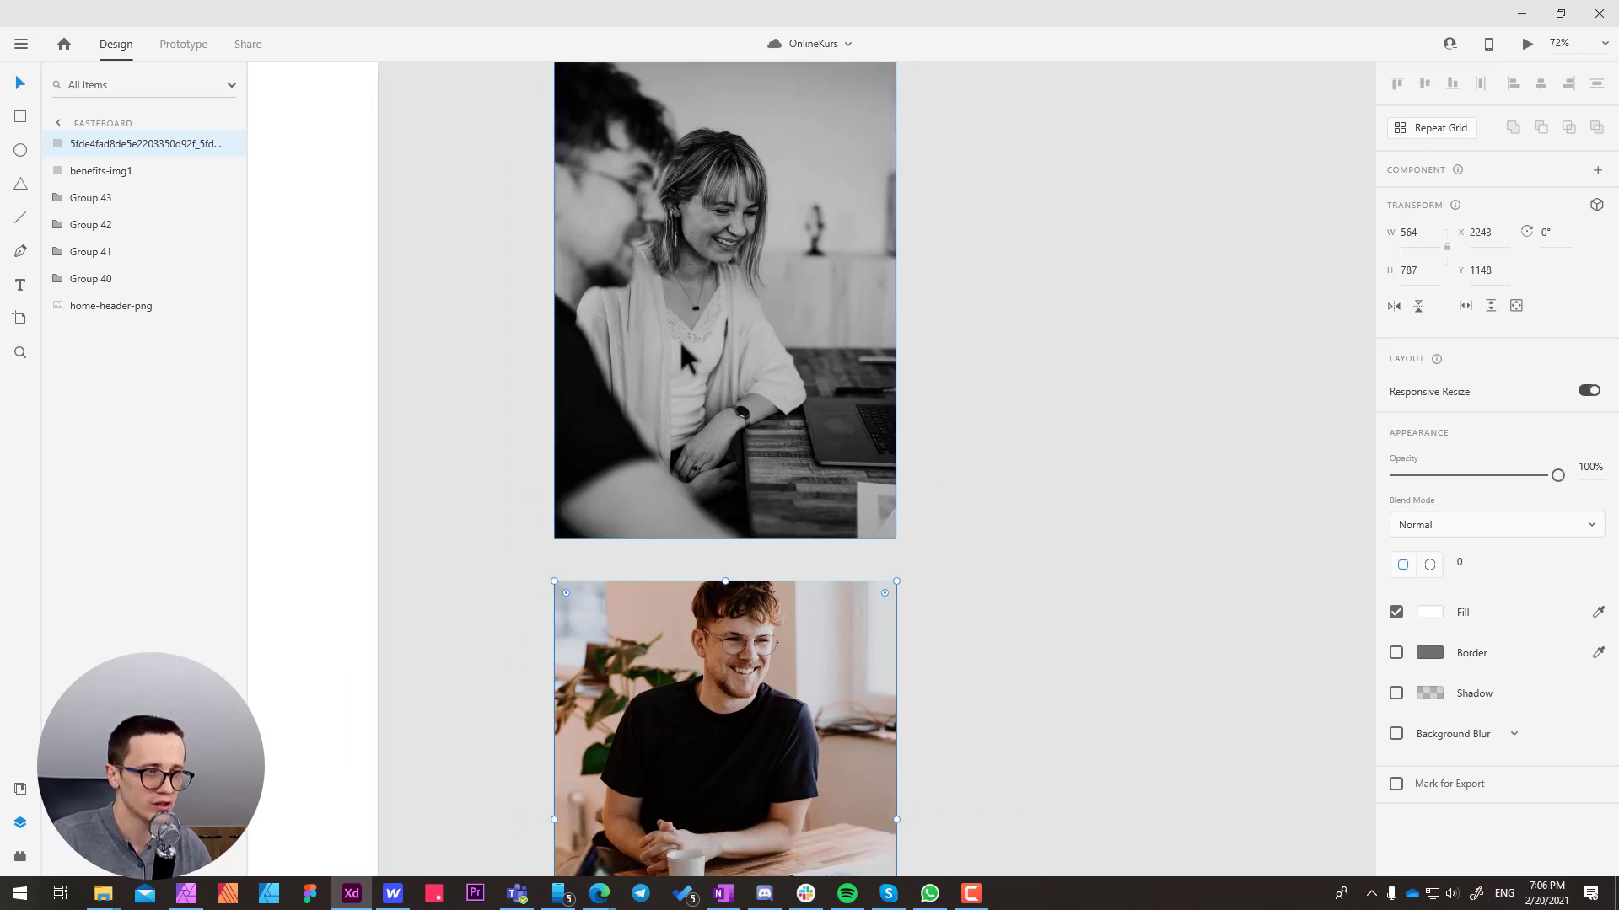
left_click_drag(682, 355, 648, 413)
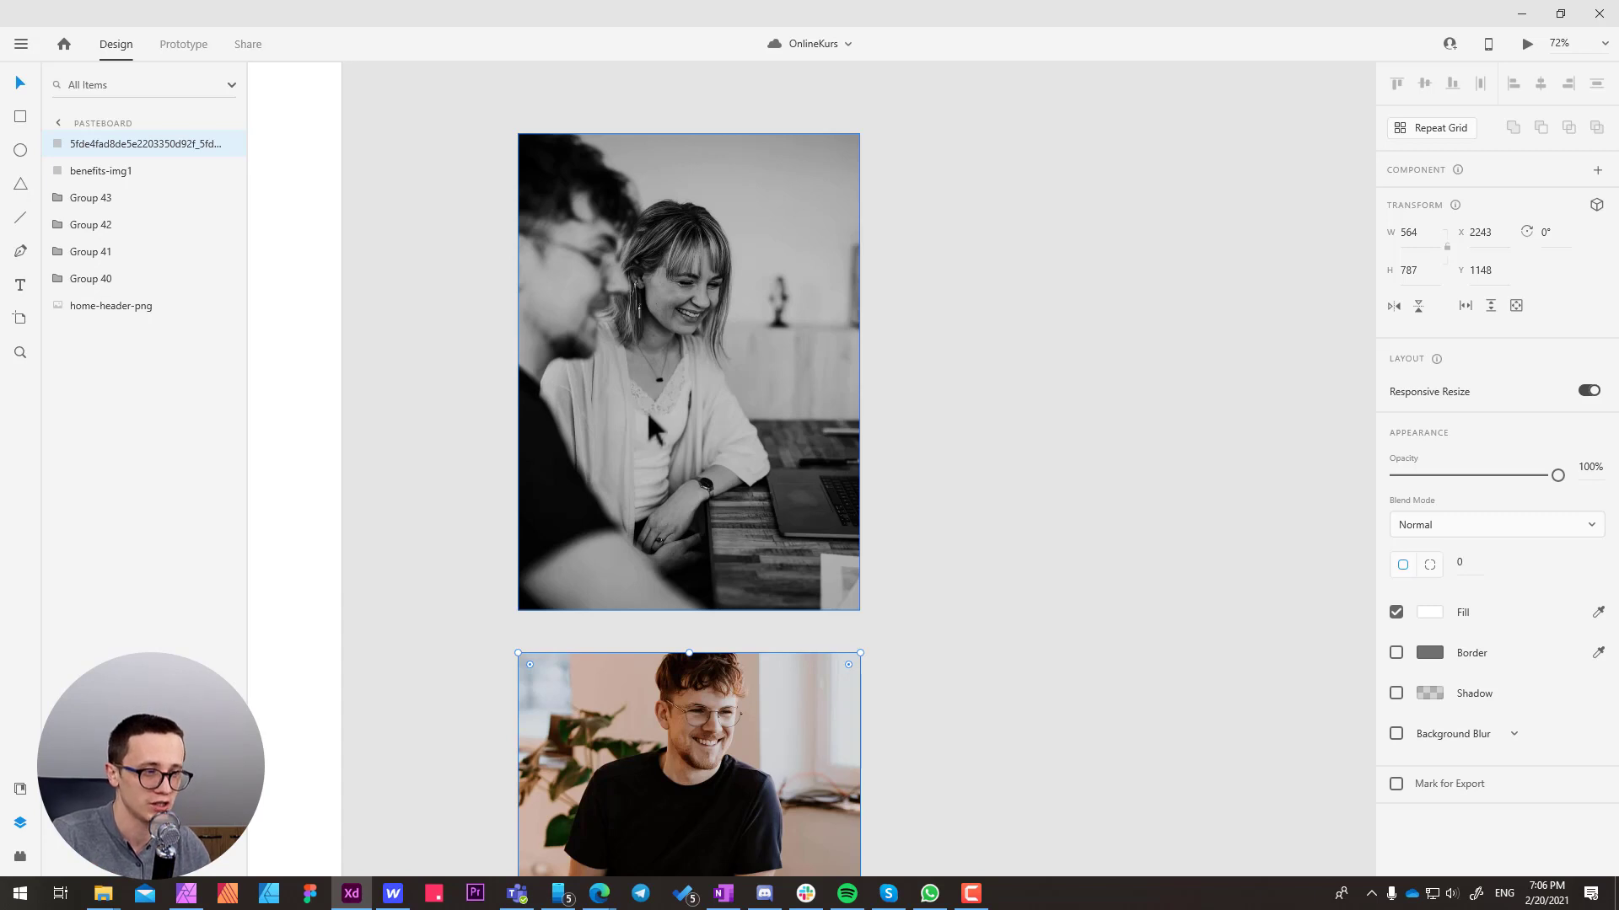
left_click_drag(705, 437, 755, 381)
left_click_drag(665, 458, 648, 546)
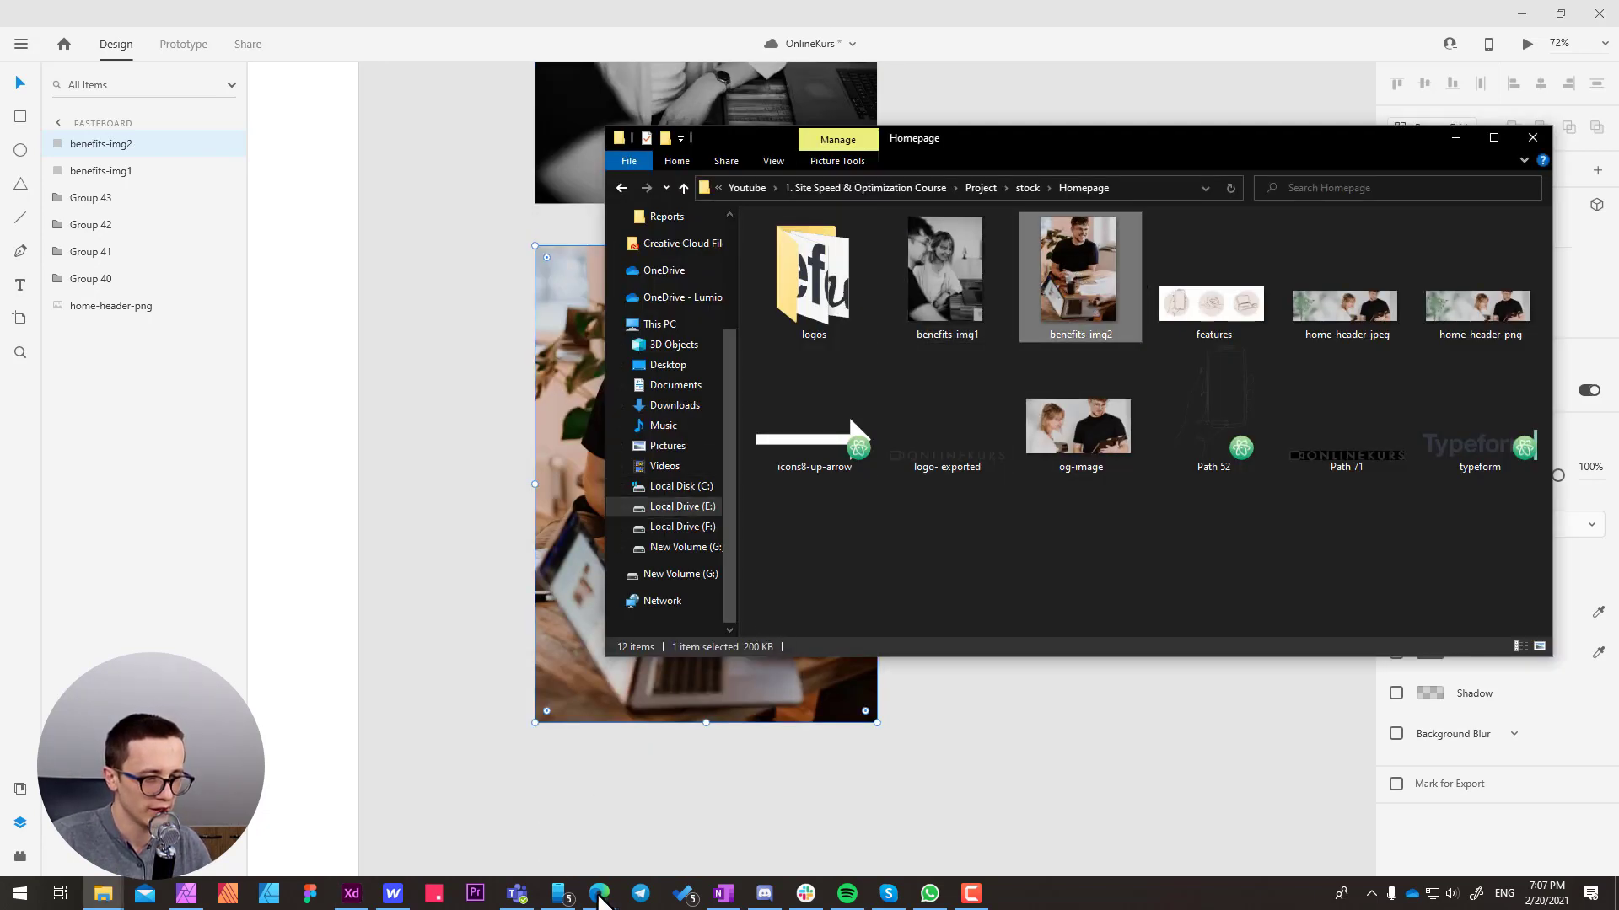
Switch to Compressor.io in the browser, compress benefits-img2 from the Homepage folder with lossy compression, and download the result
mouse_move(599, 891)
left_click(666, 827)
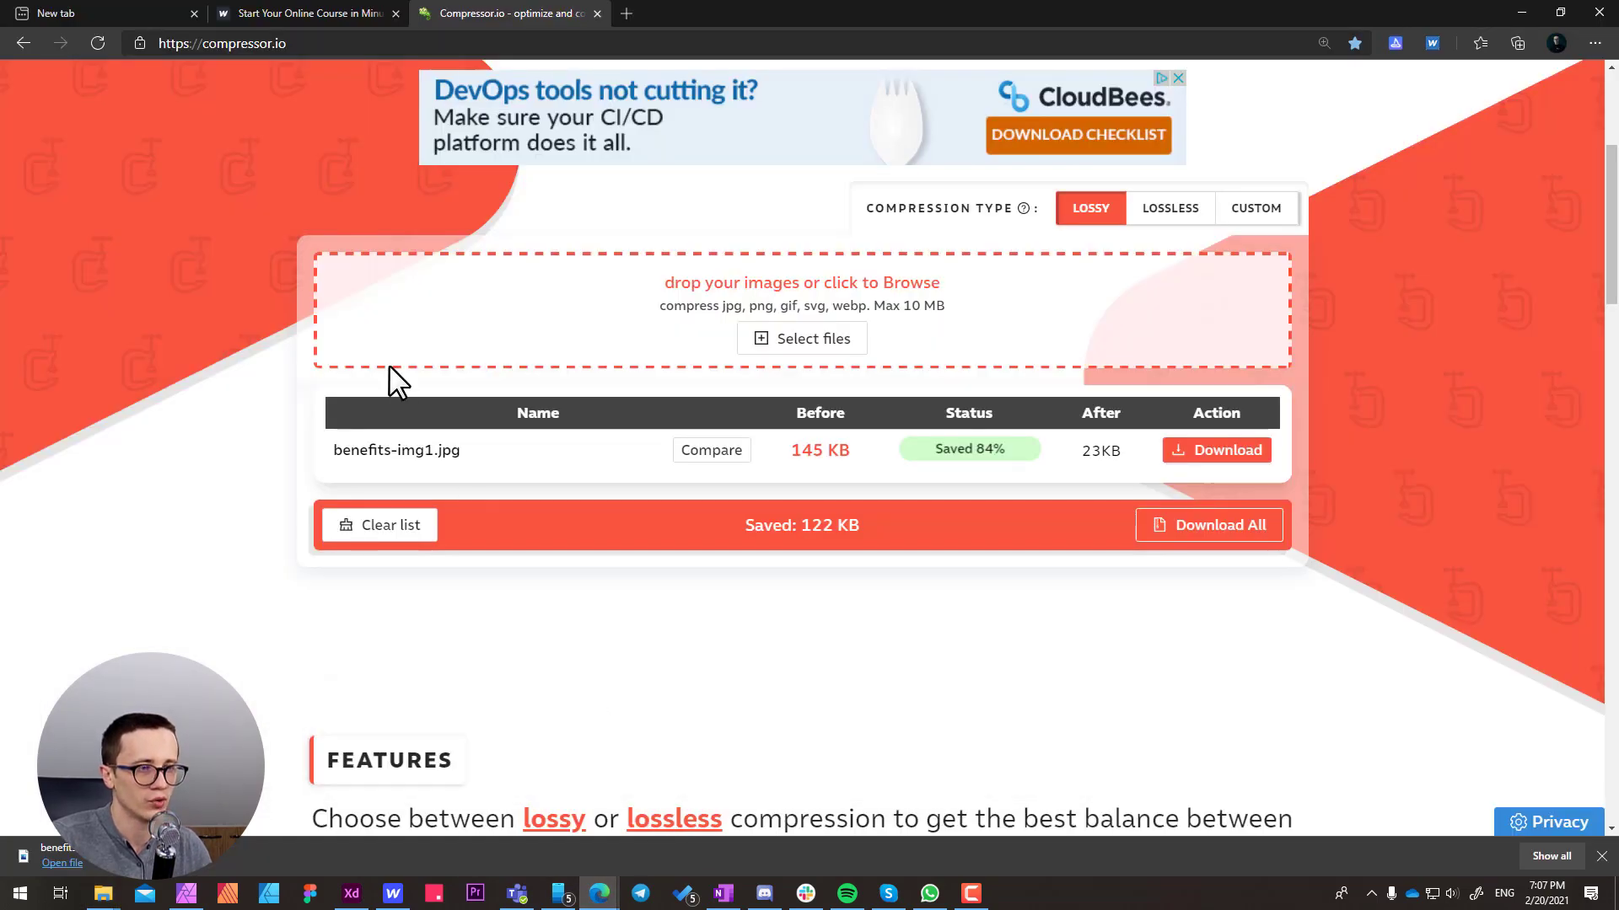
scroll(389, 375, "down", 3)
scroll(679, 331, "up", 2)
scroll(683, 331, "up", 3)
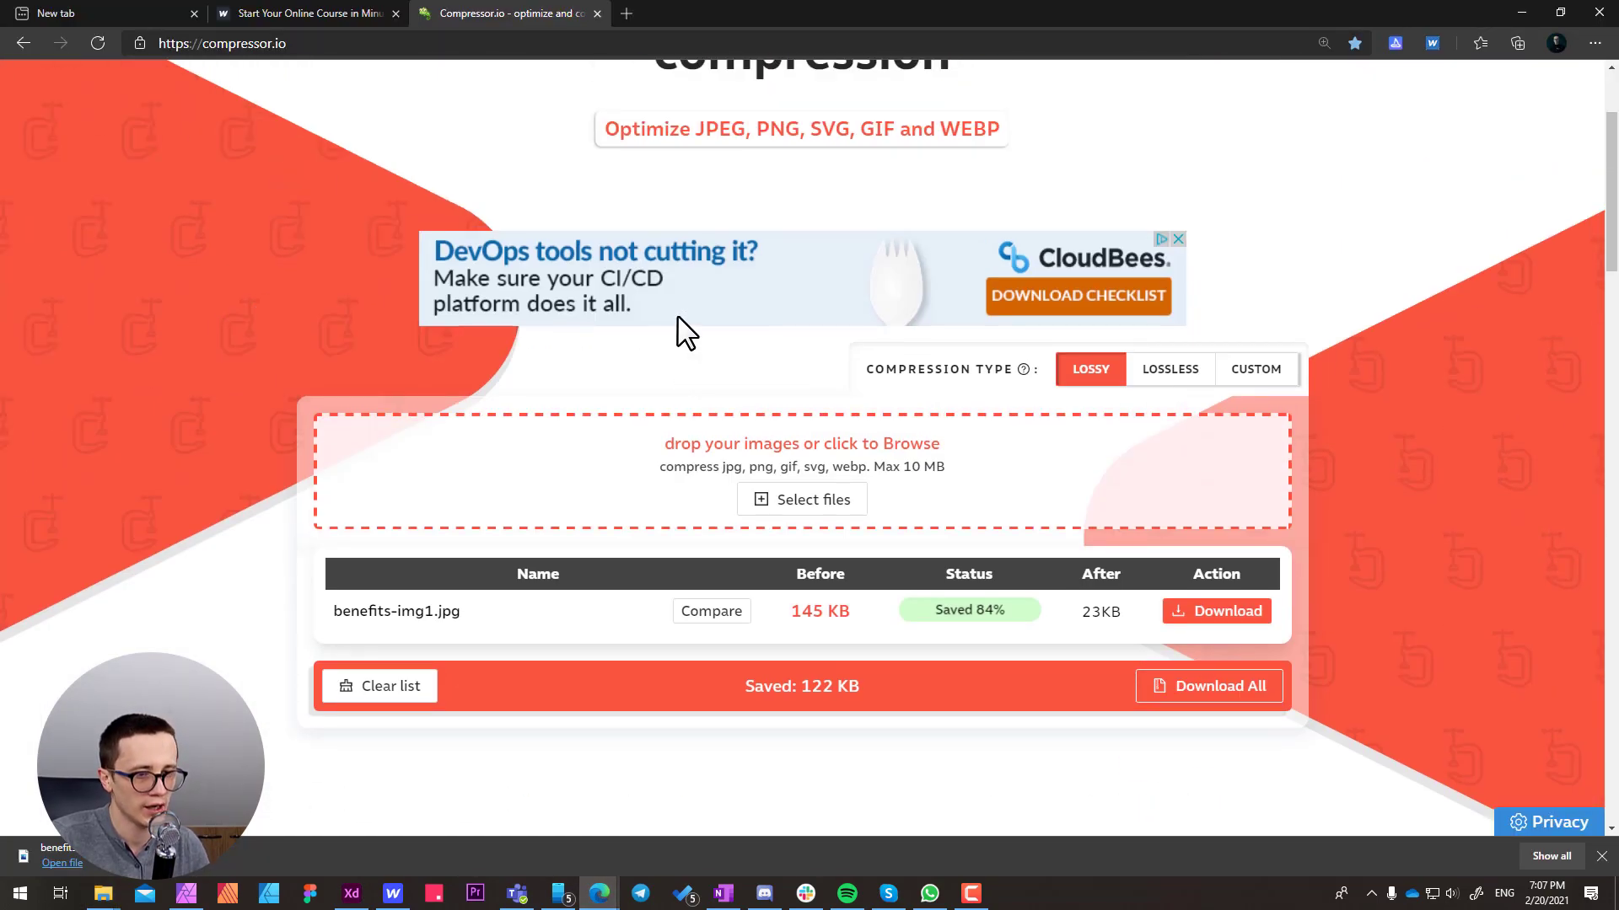
mouse_move(103, 893)
left_click(291, 823)
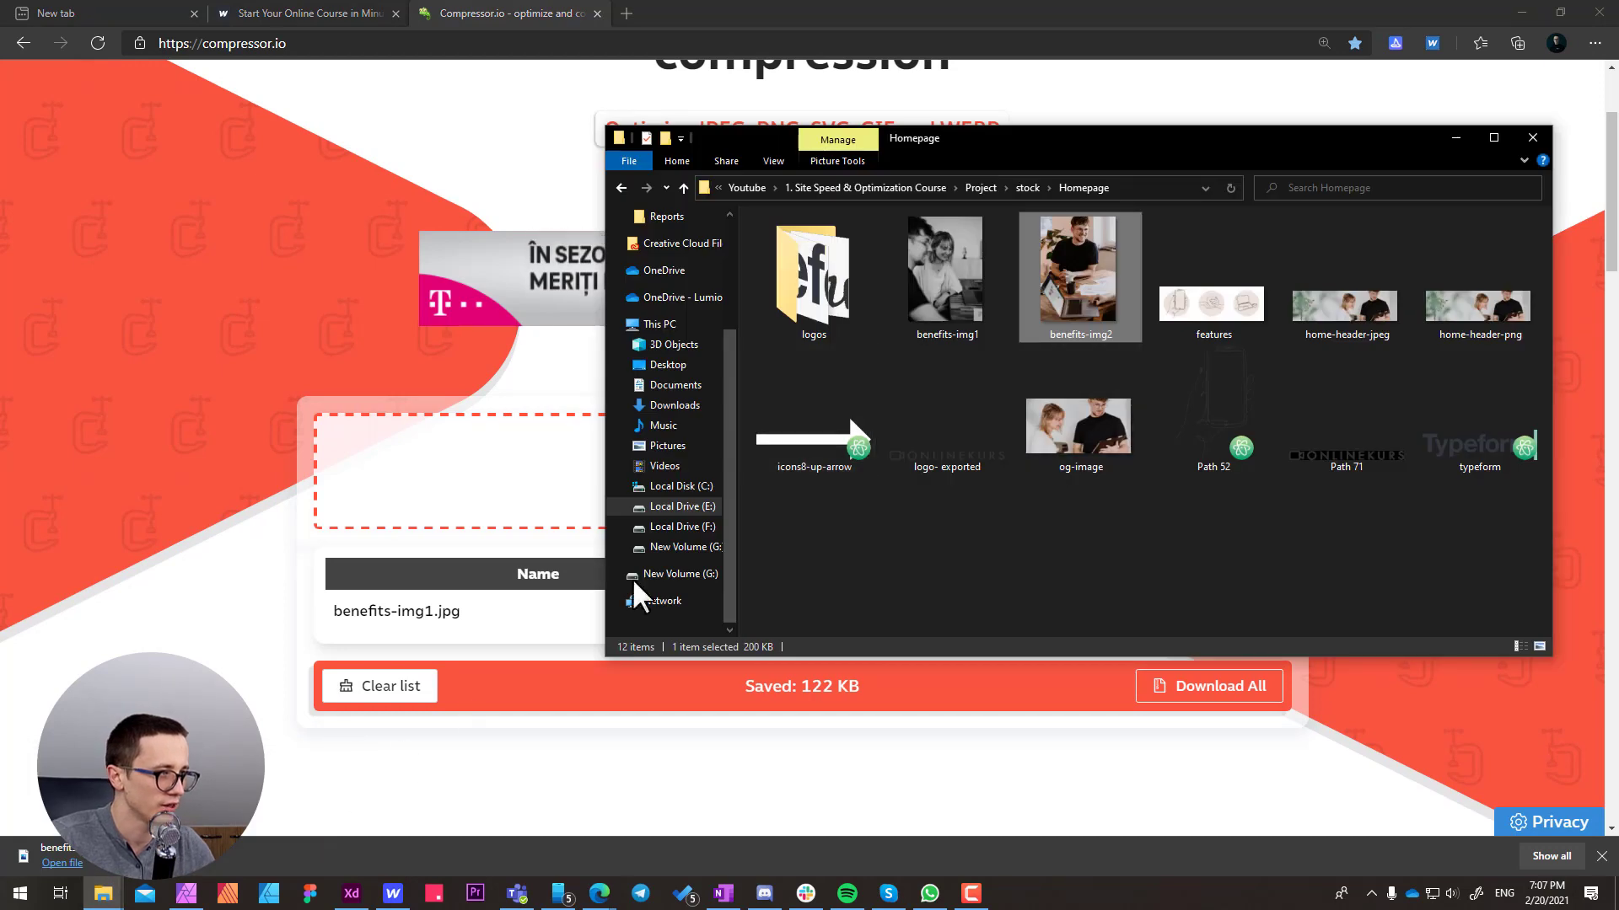
left_click_drag(1071, 272, 592, 438)
scroll(1037, 514, "down", 2)
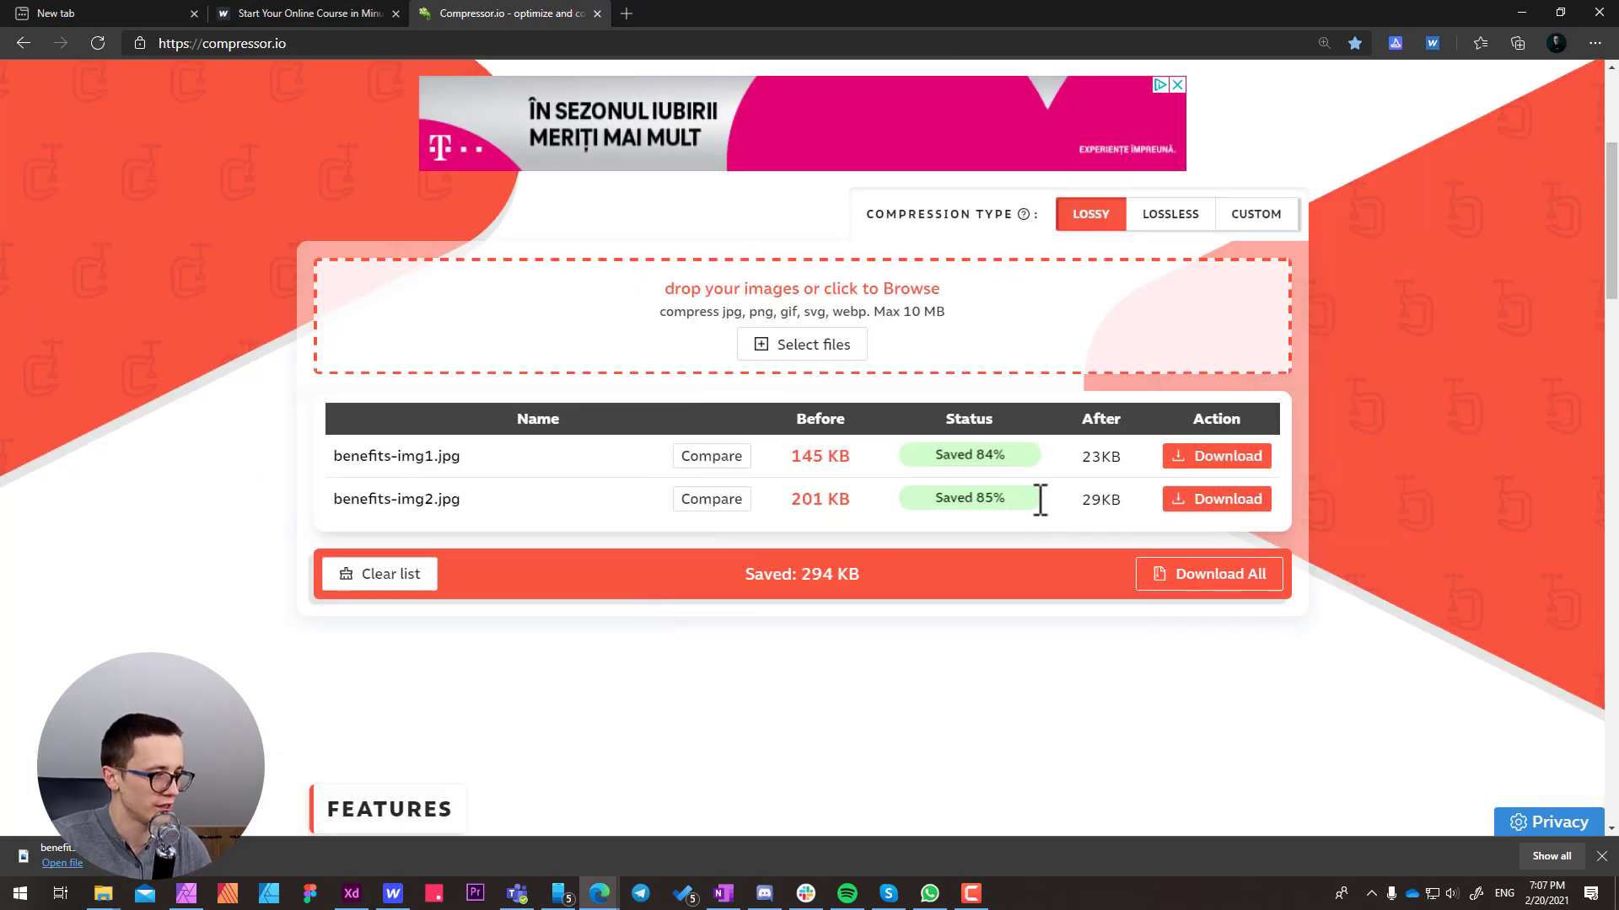
left_click(1213, 500)
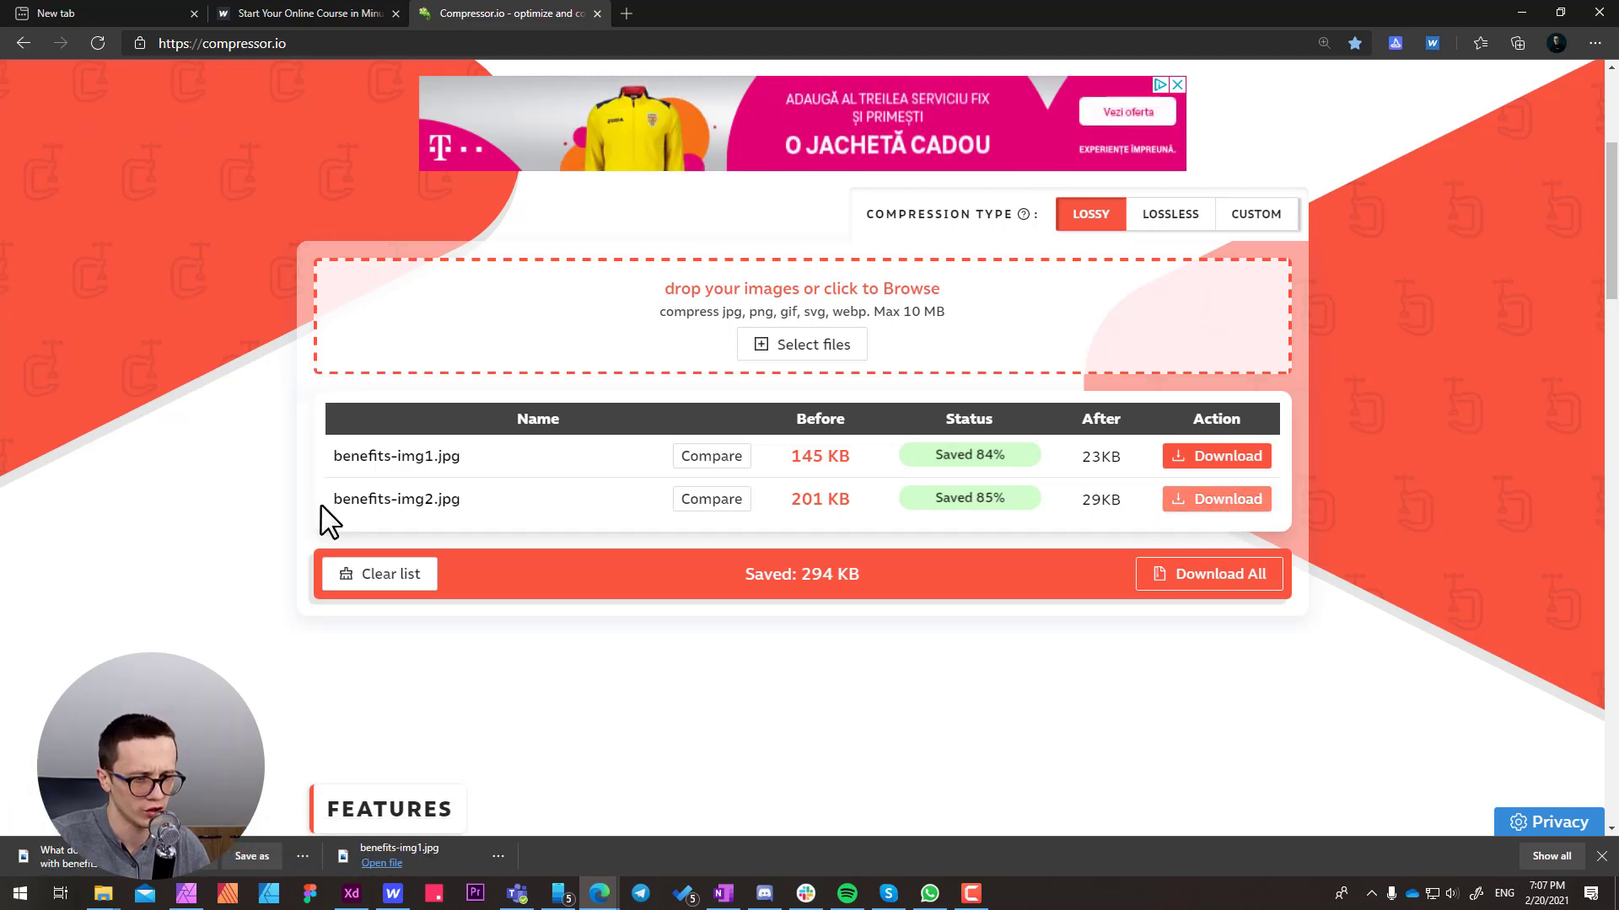
Switch to Webflow and upload the compressed benefits-img2 from the project's stock/Homepage folder to the Homepage assets folder
left_click(392, 895)
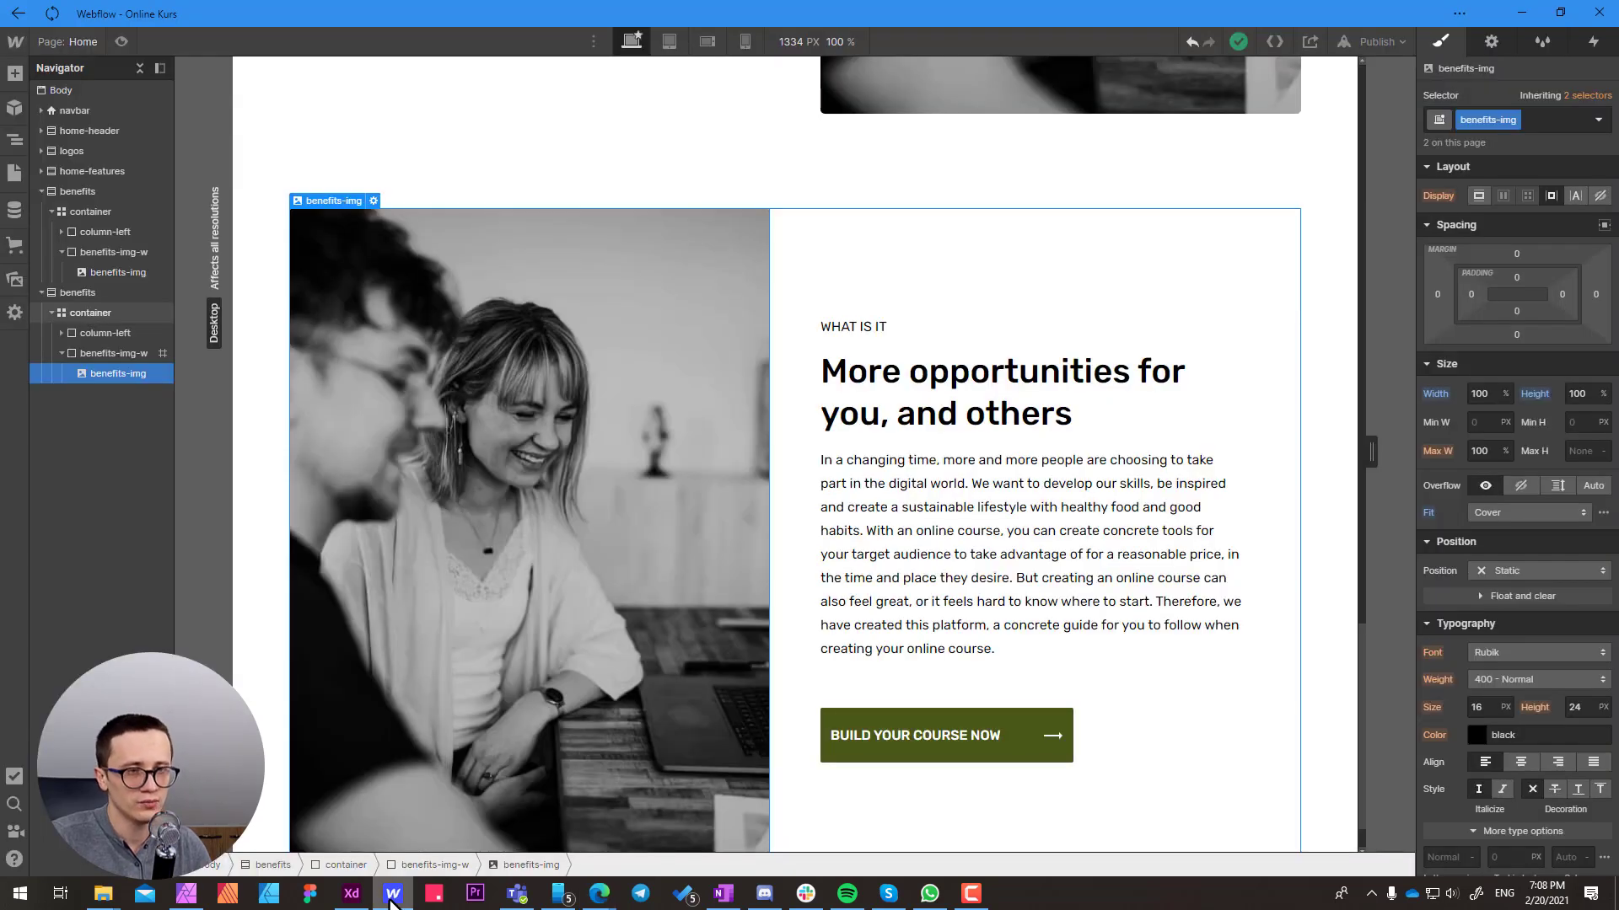
left_click(14, 281)
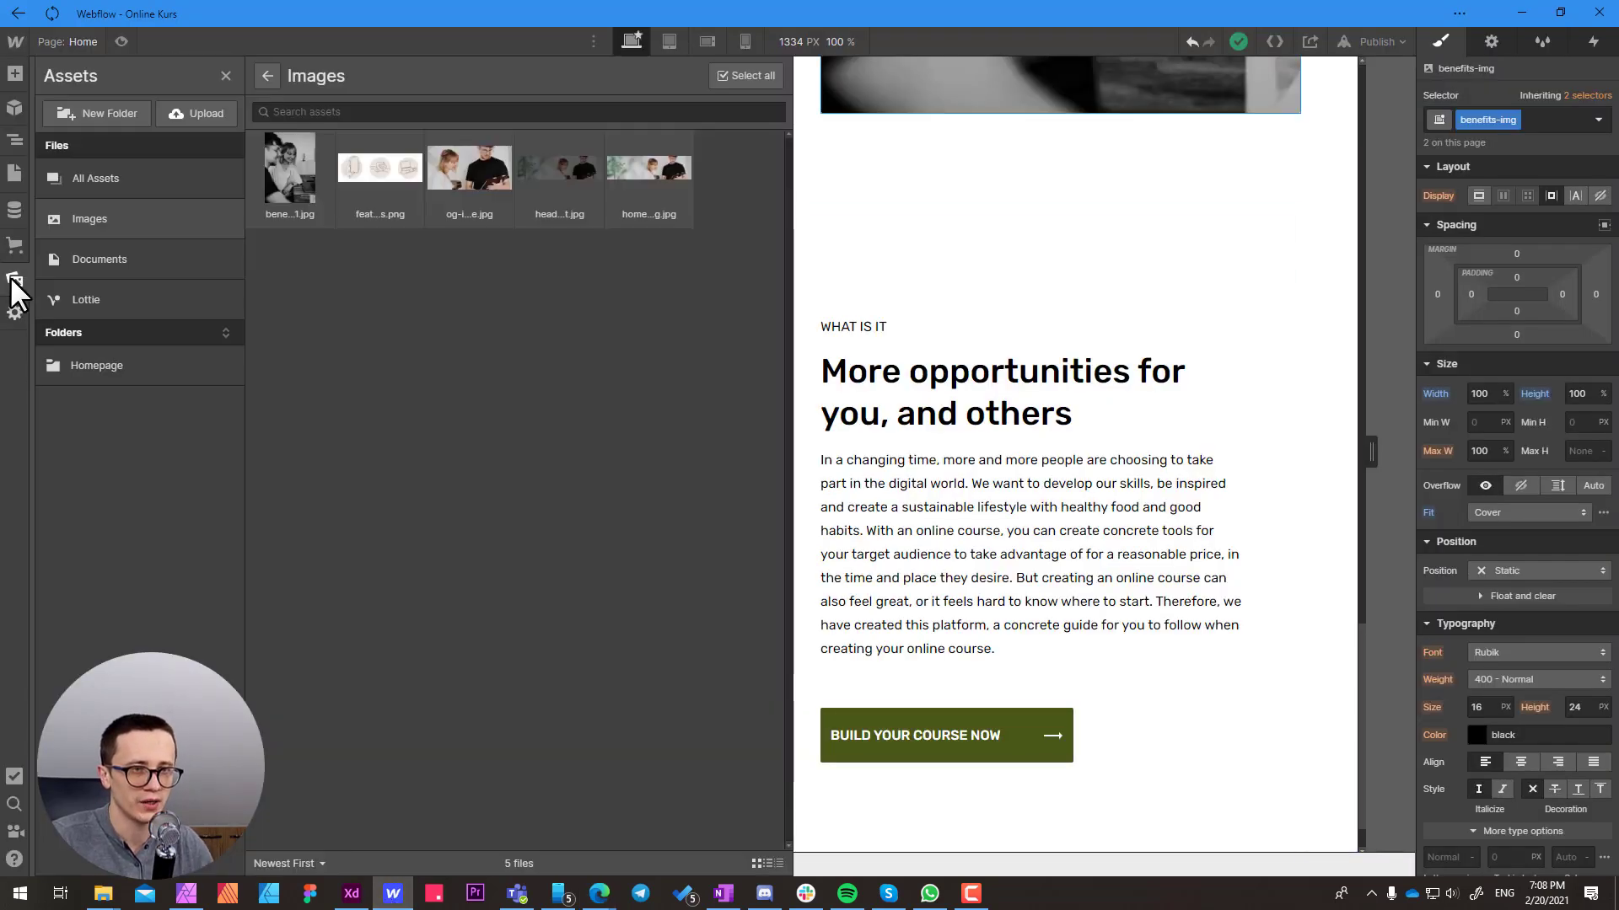
left_click(122, 365)
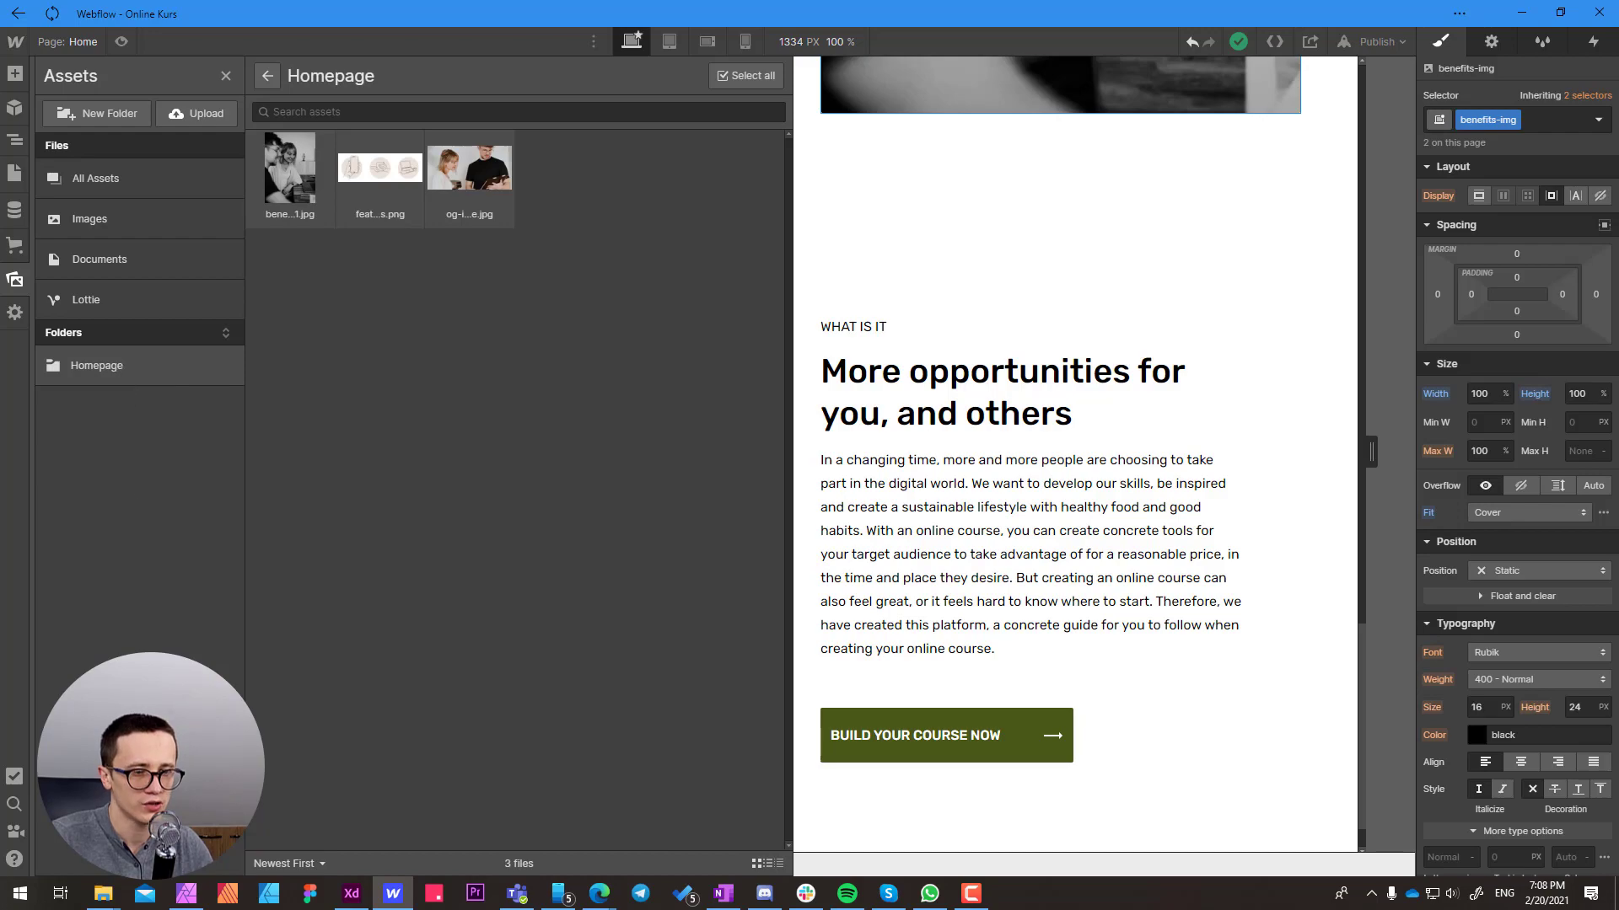
mouse_move(103, 893)
left_click(266, 806)
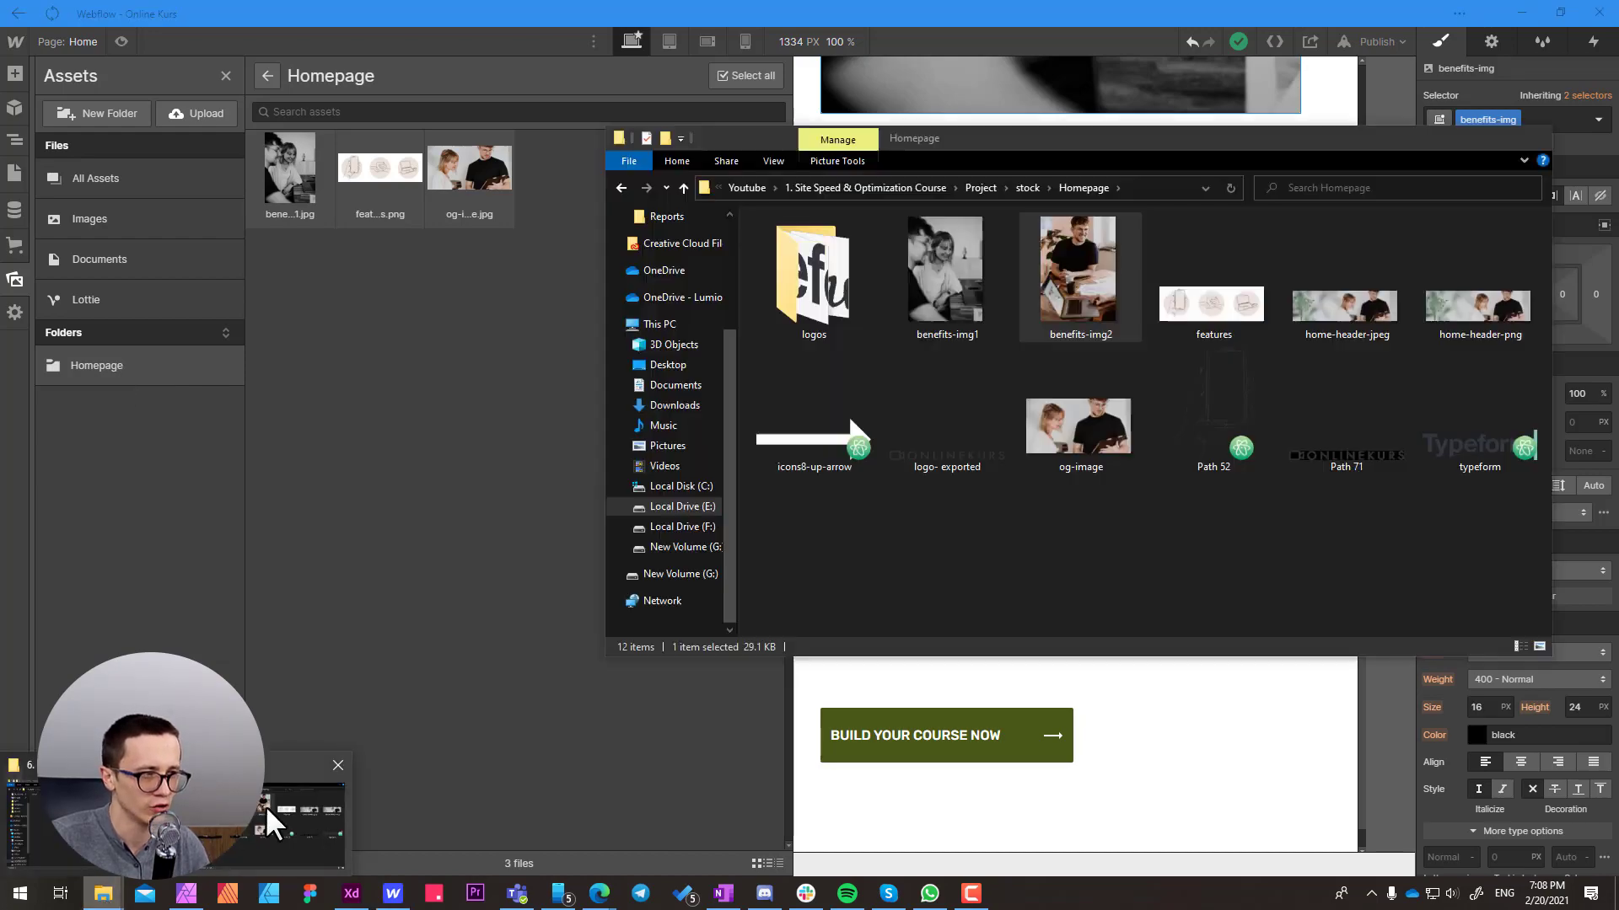
left_click_drag(1073, 283, 367, 347)
left_click(477, 549)
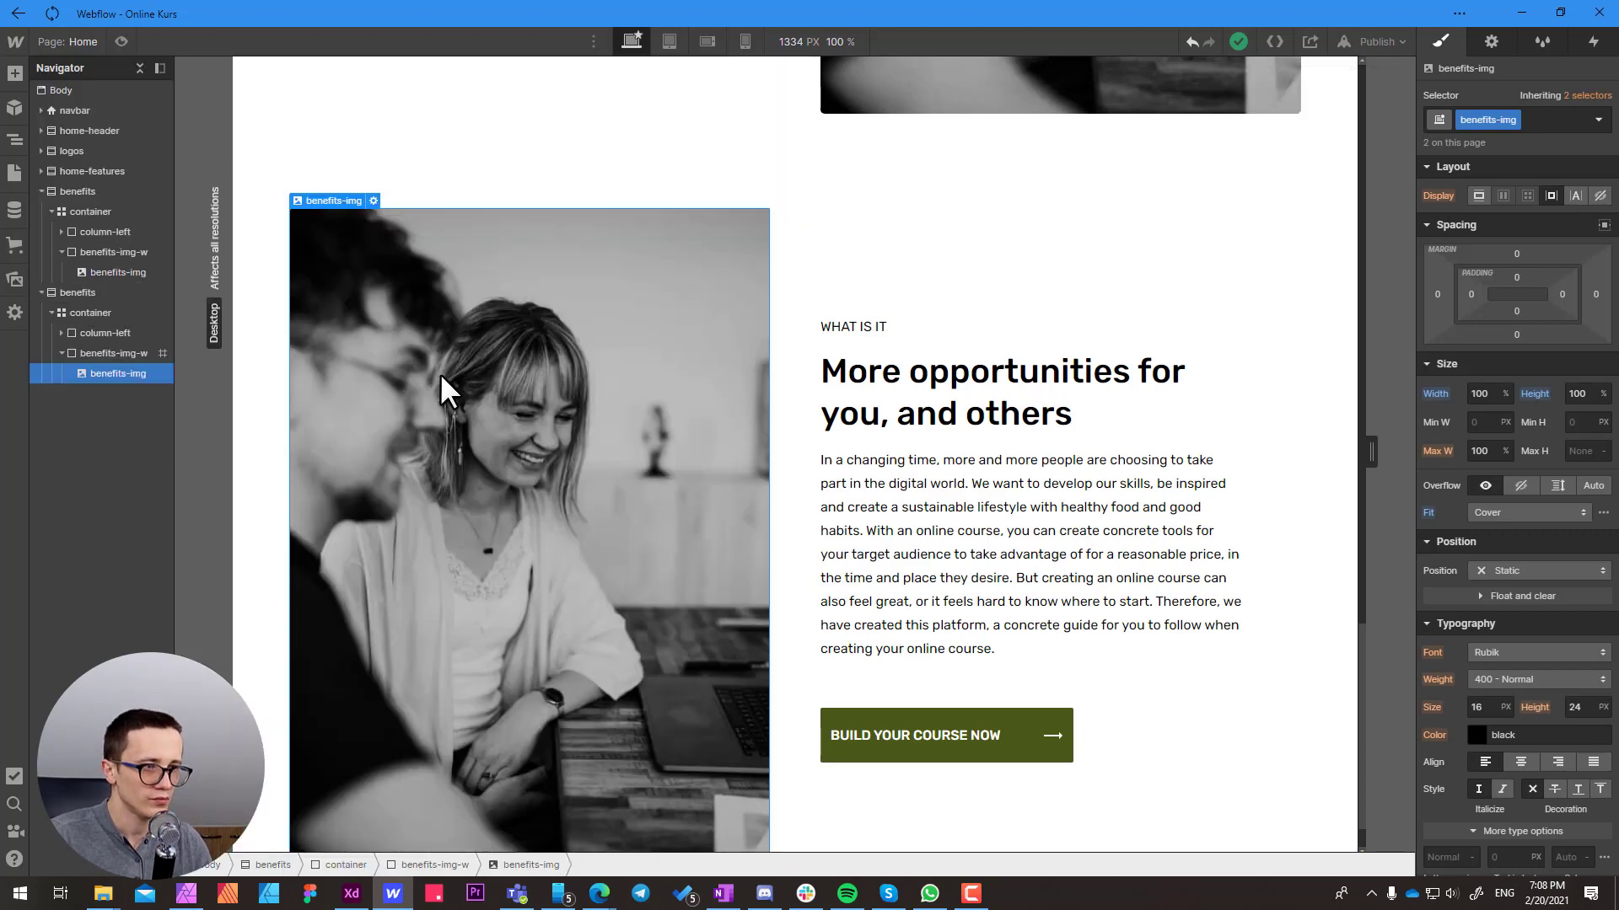
Replace the photo in the second benefits section with benefits-img2, and select that section's "WHAT IS IT" label
double_click(422, 397)
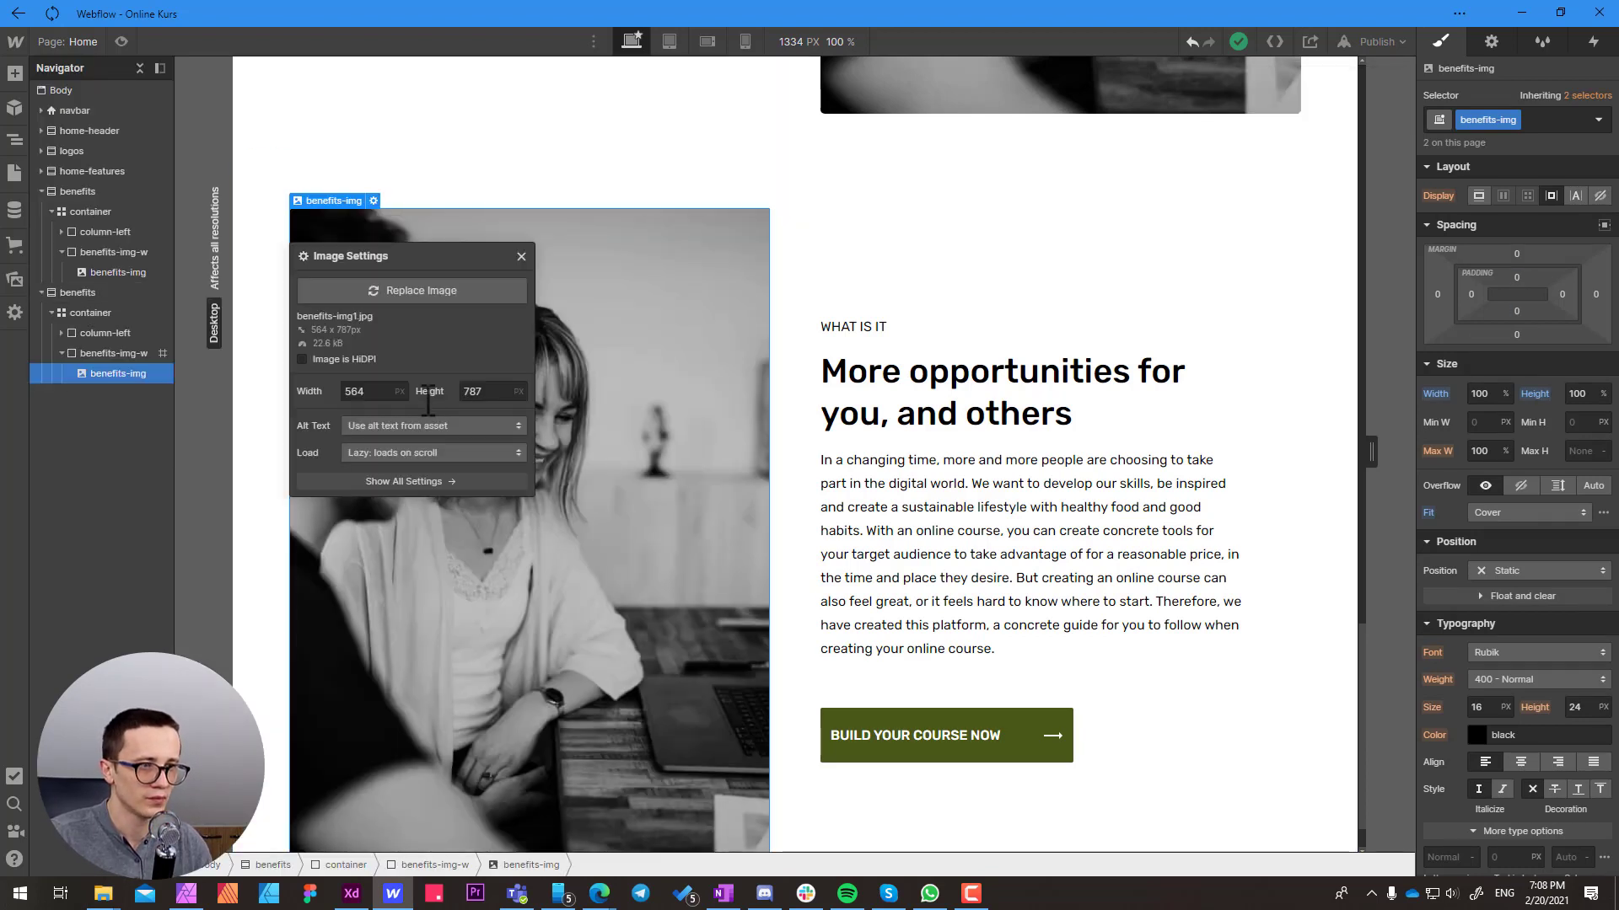
left_click(413, 290)
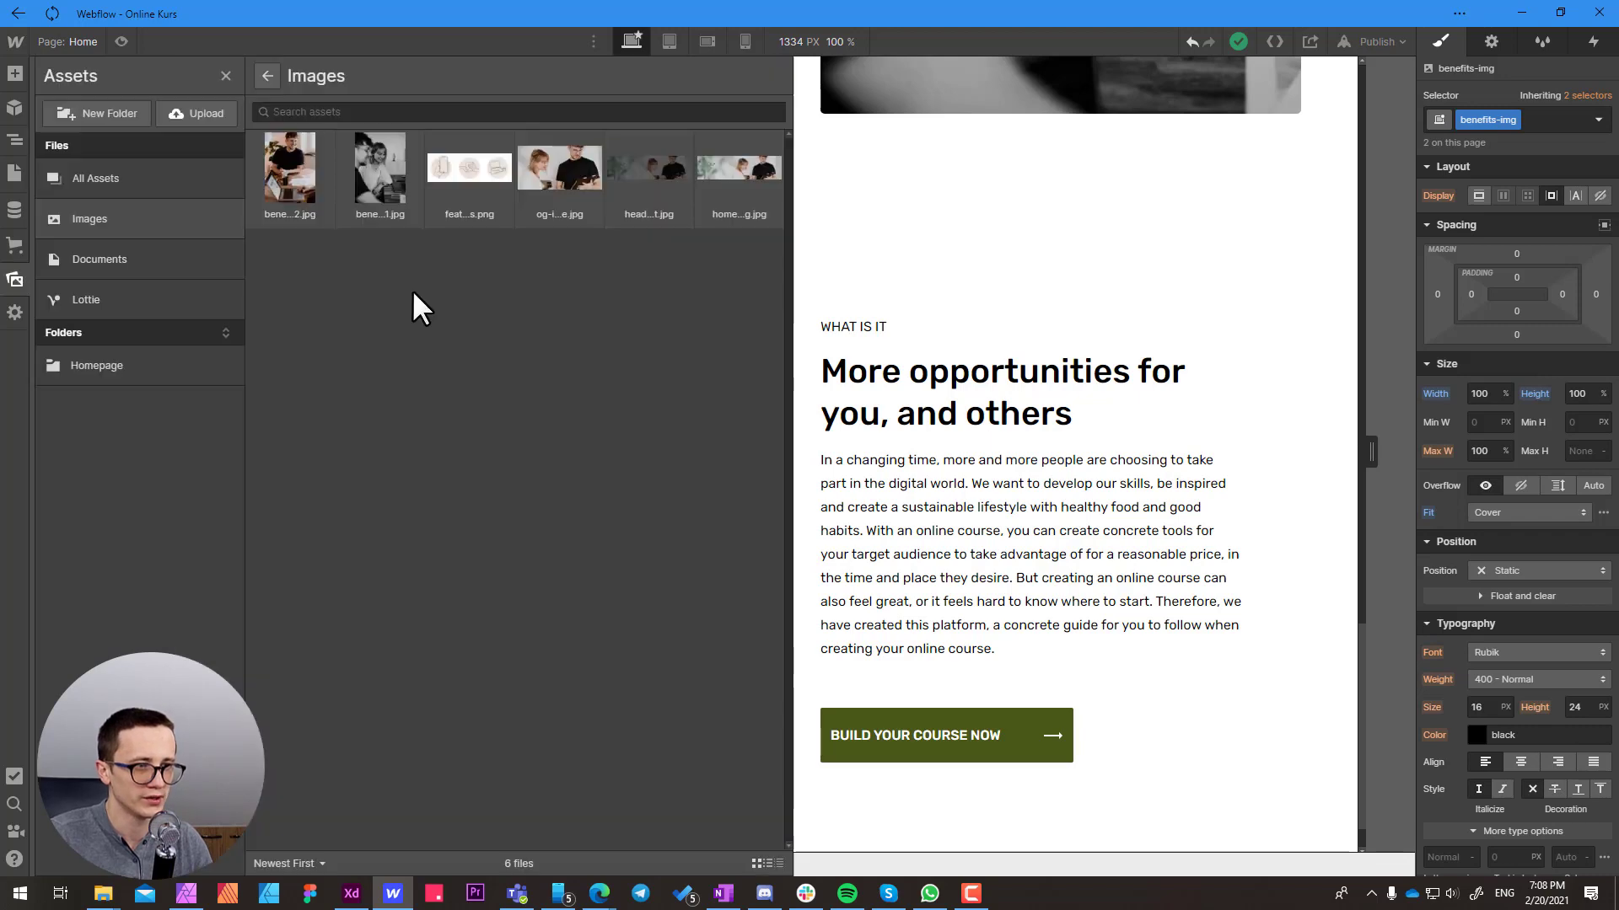
left_click(295, 175)
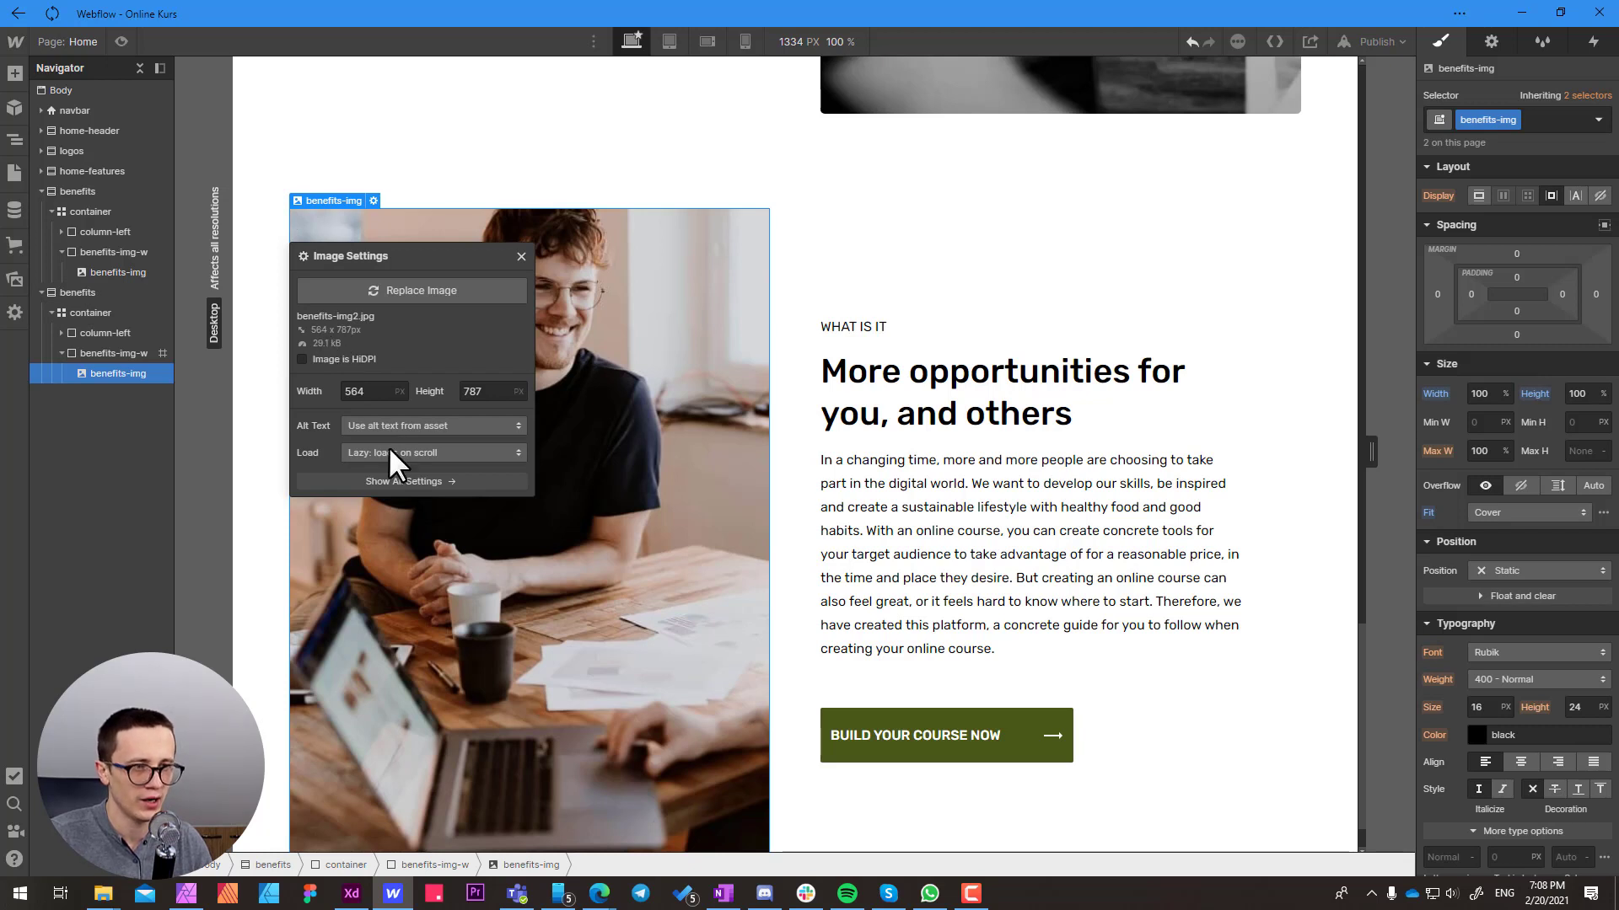
left_click(521, 255)
scroll(885, 314, "down", 1)
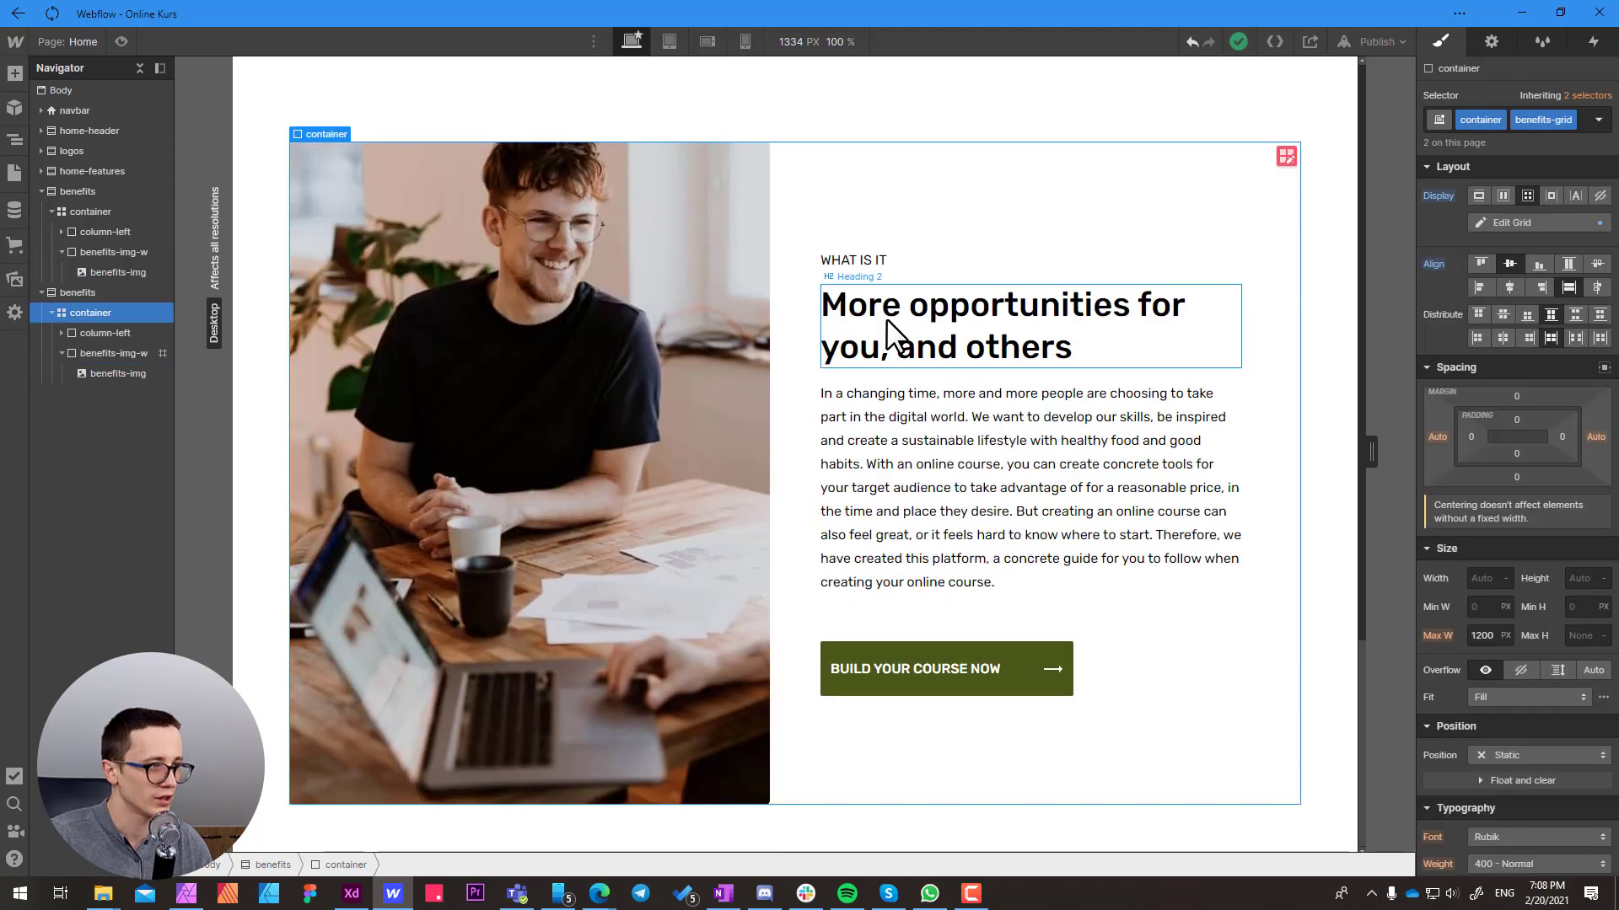
left_click(877, 263)
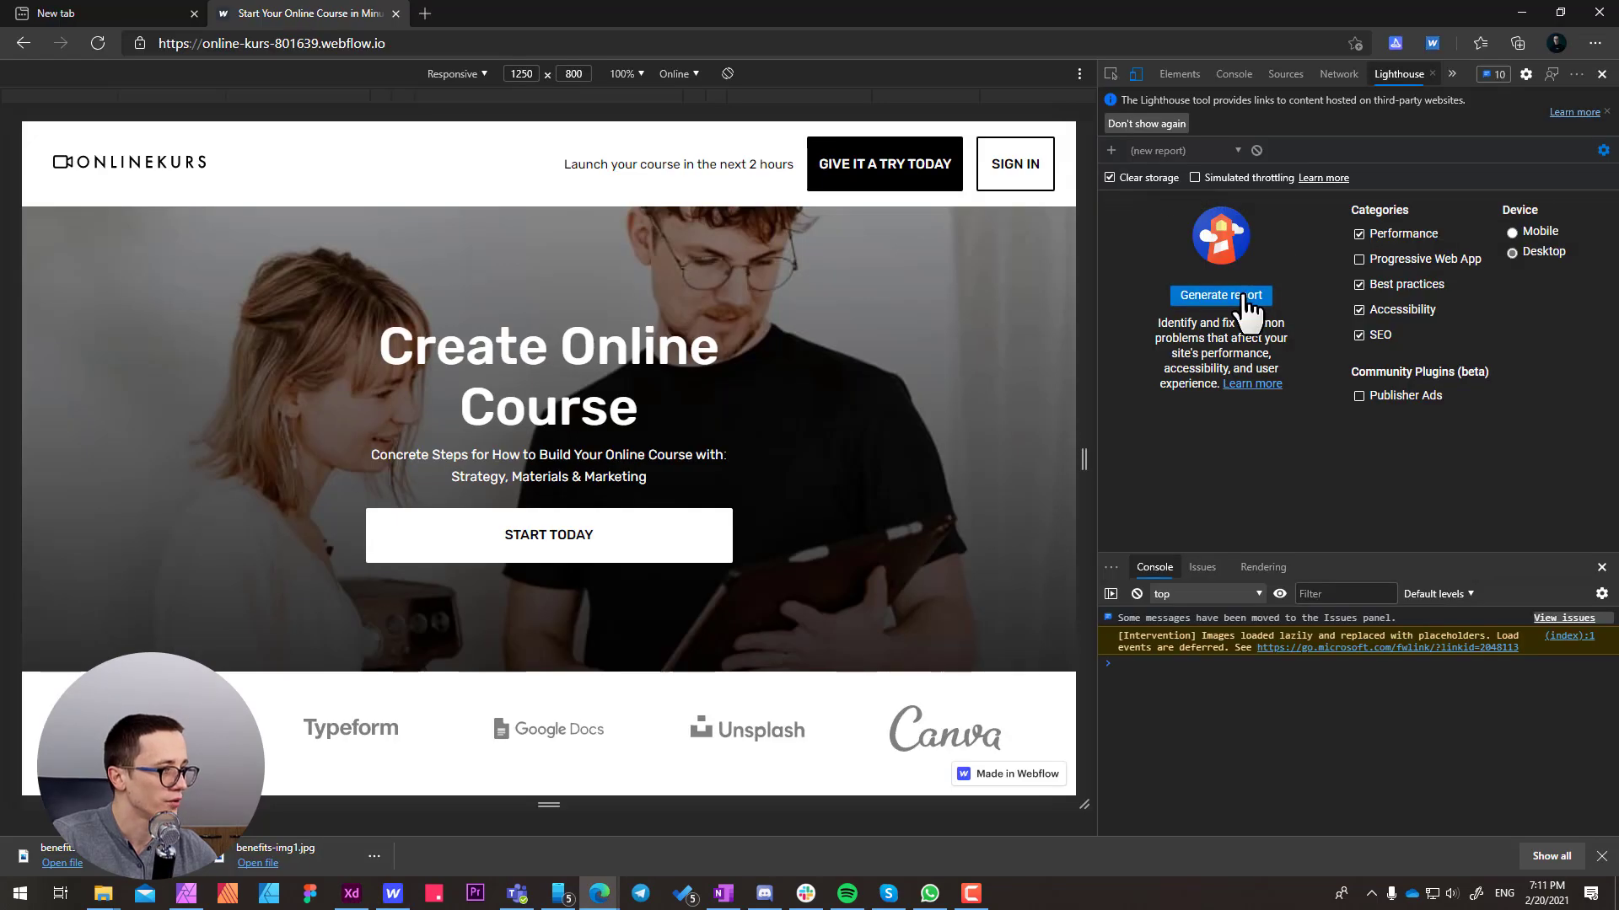
Start a Lighthouse performance audit of the published Webflow site in the browser, with Desktop as the device
left_click(1243, 308)
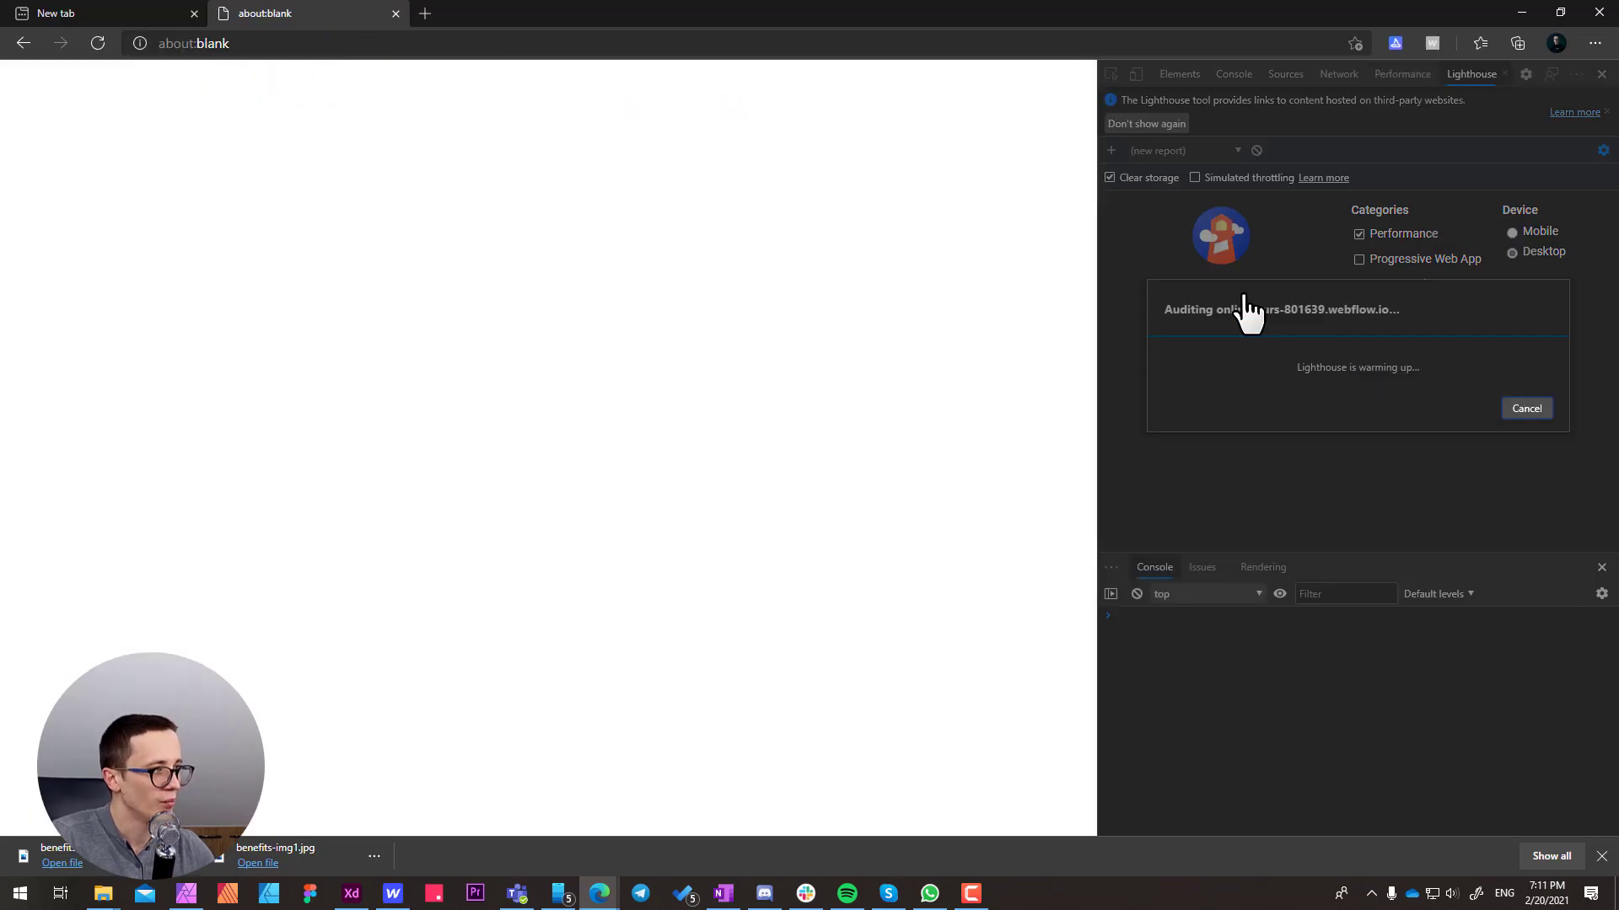